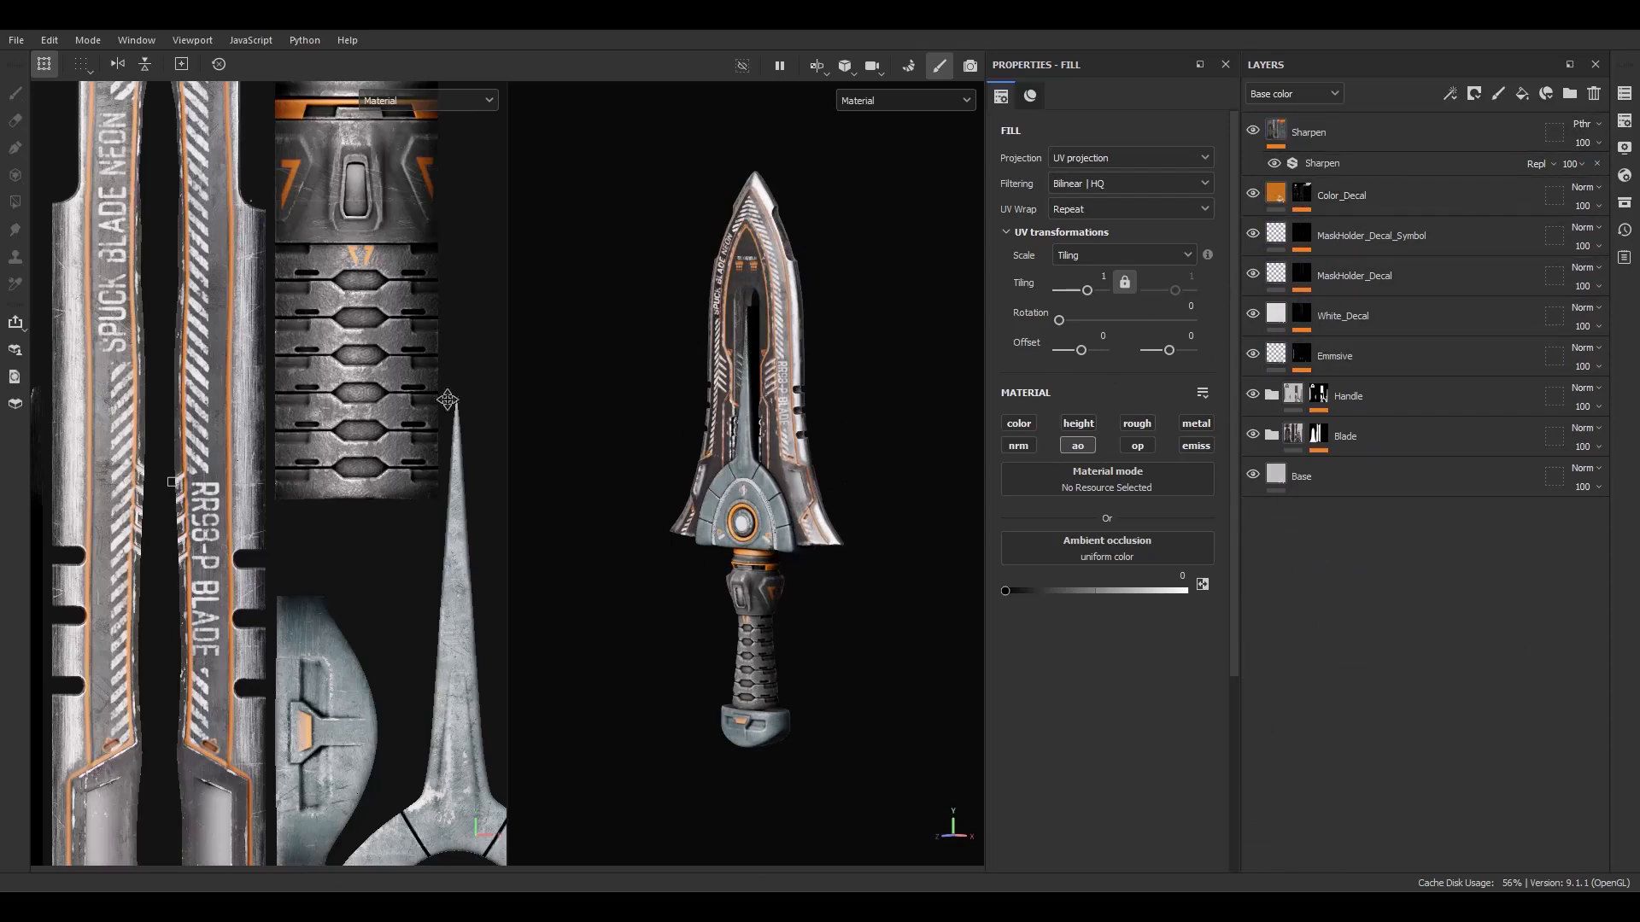
Step: Add a fill effect at the top of the Emmsive layer's mask stack
scroll(803, 536, "up", 5)
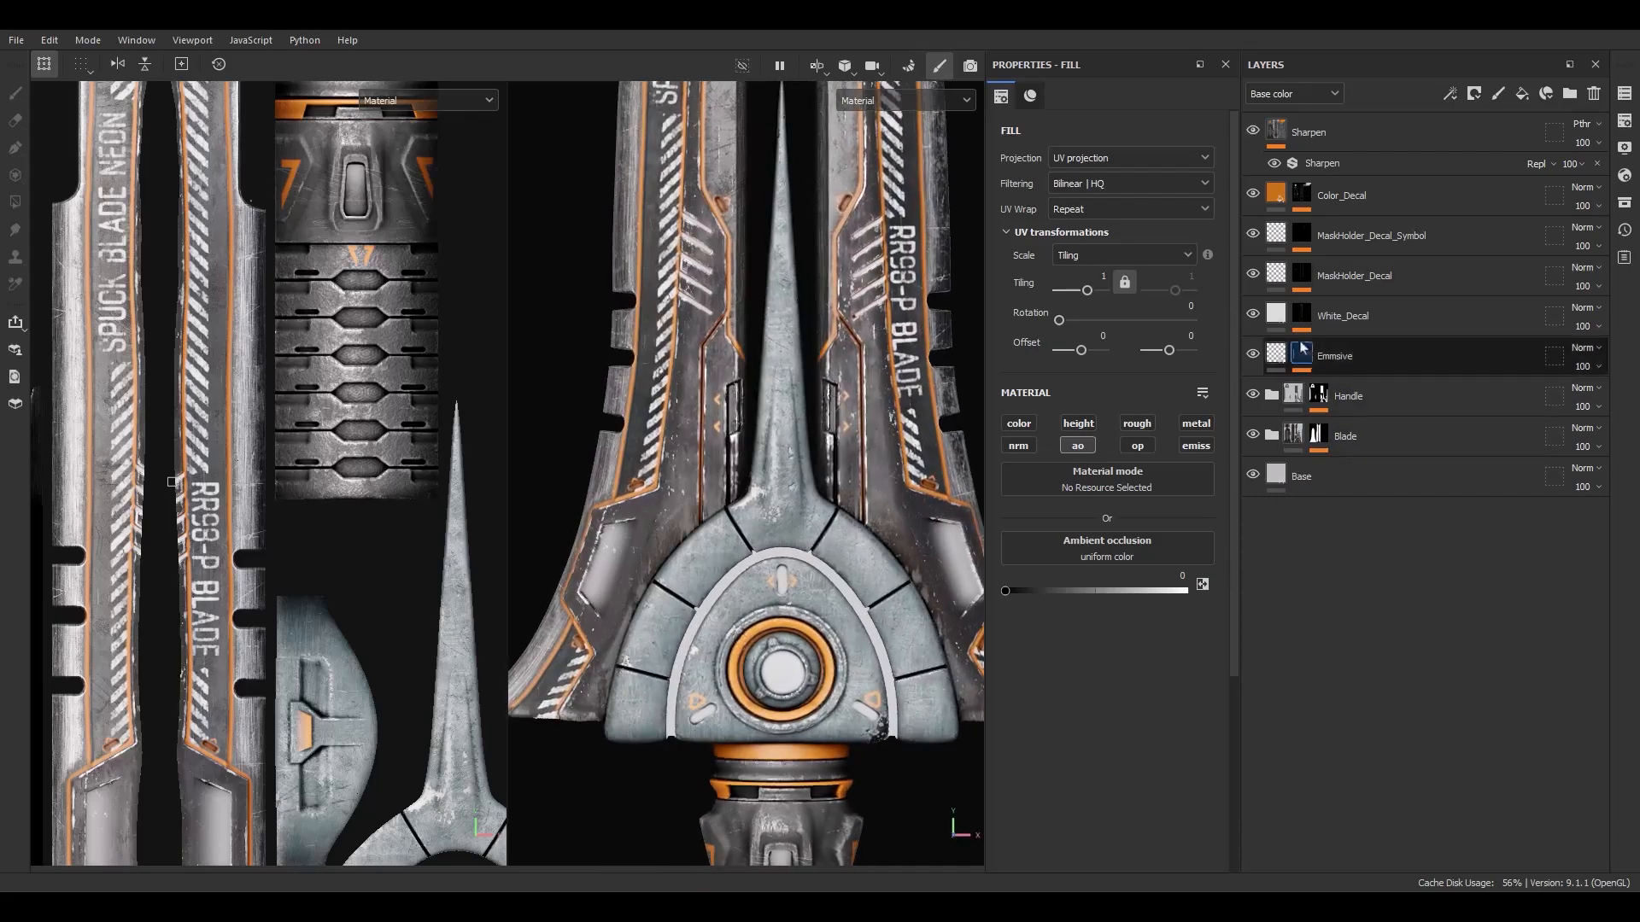
left_click_drag(594, 488, 629, 422, "alt")
scroll(629, 422, "up", 4)
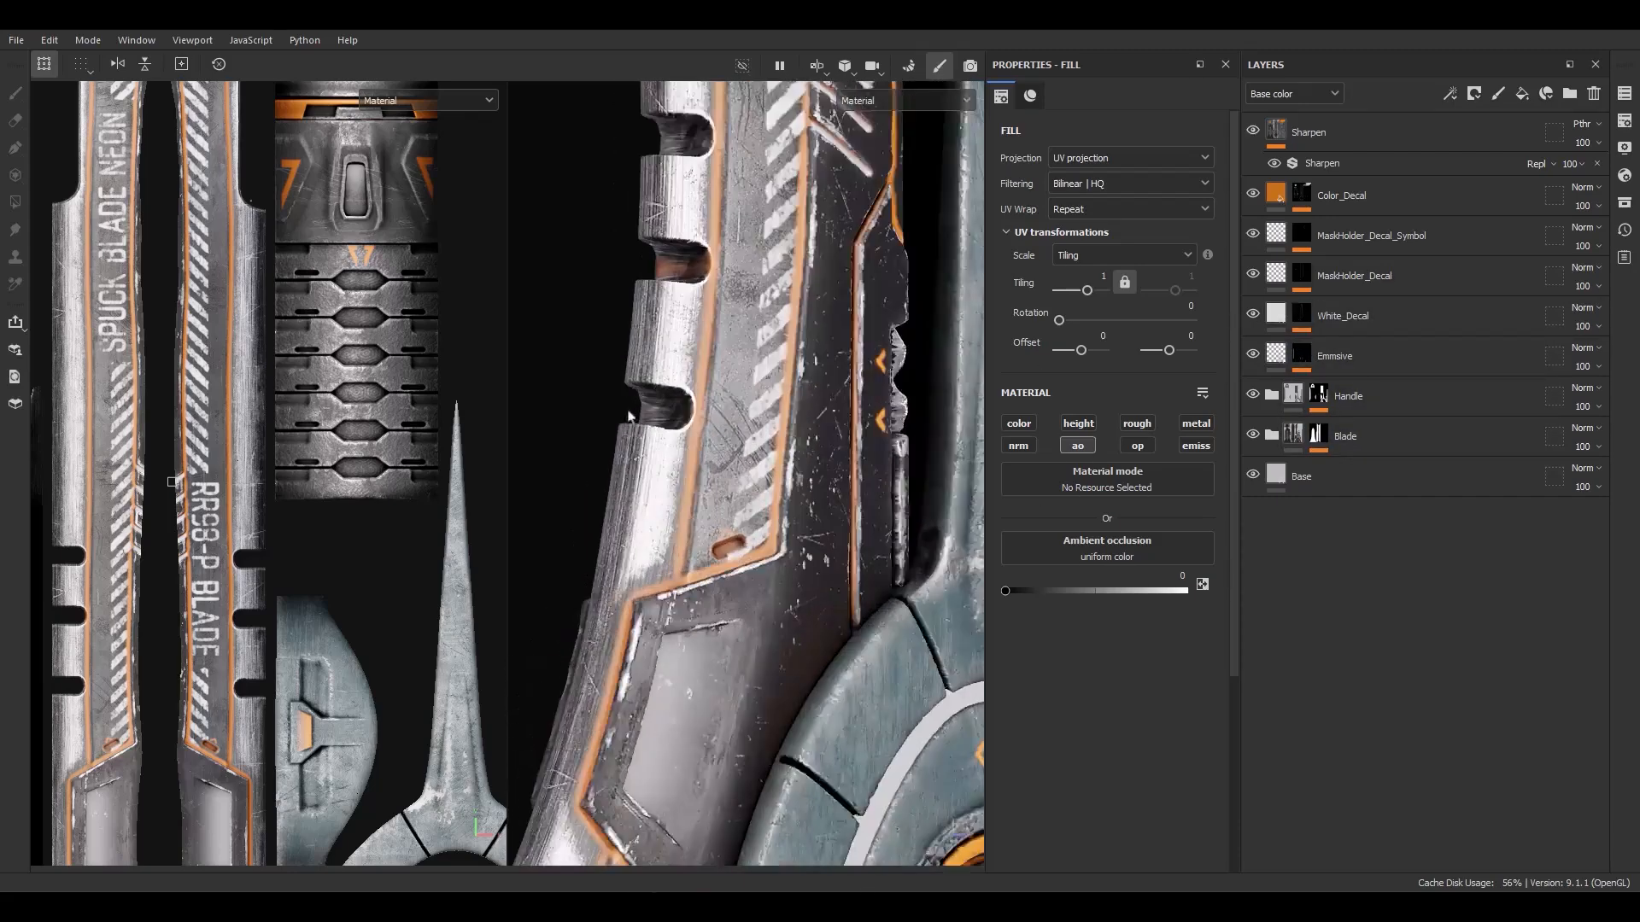
left_click_drag(790, 391, 801, 325, "alt")
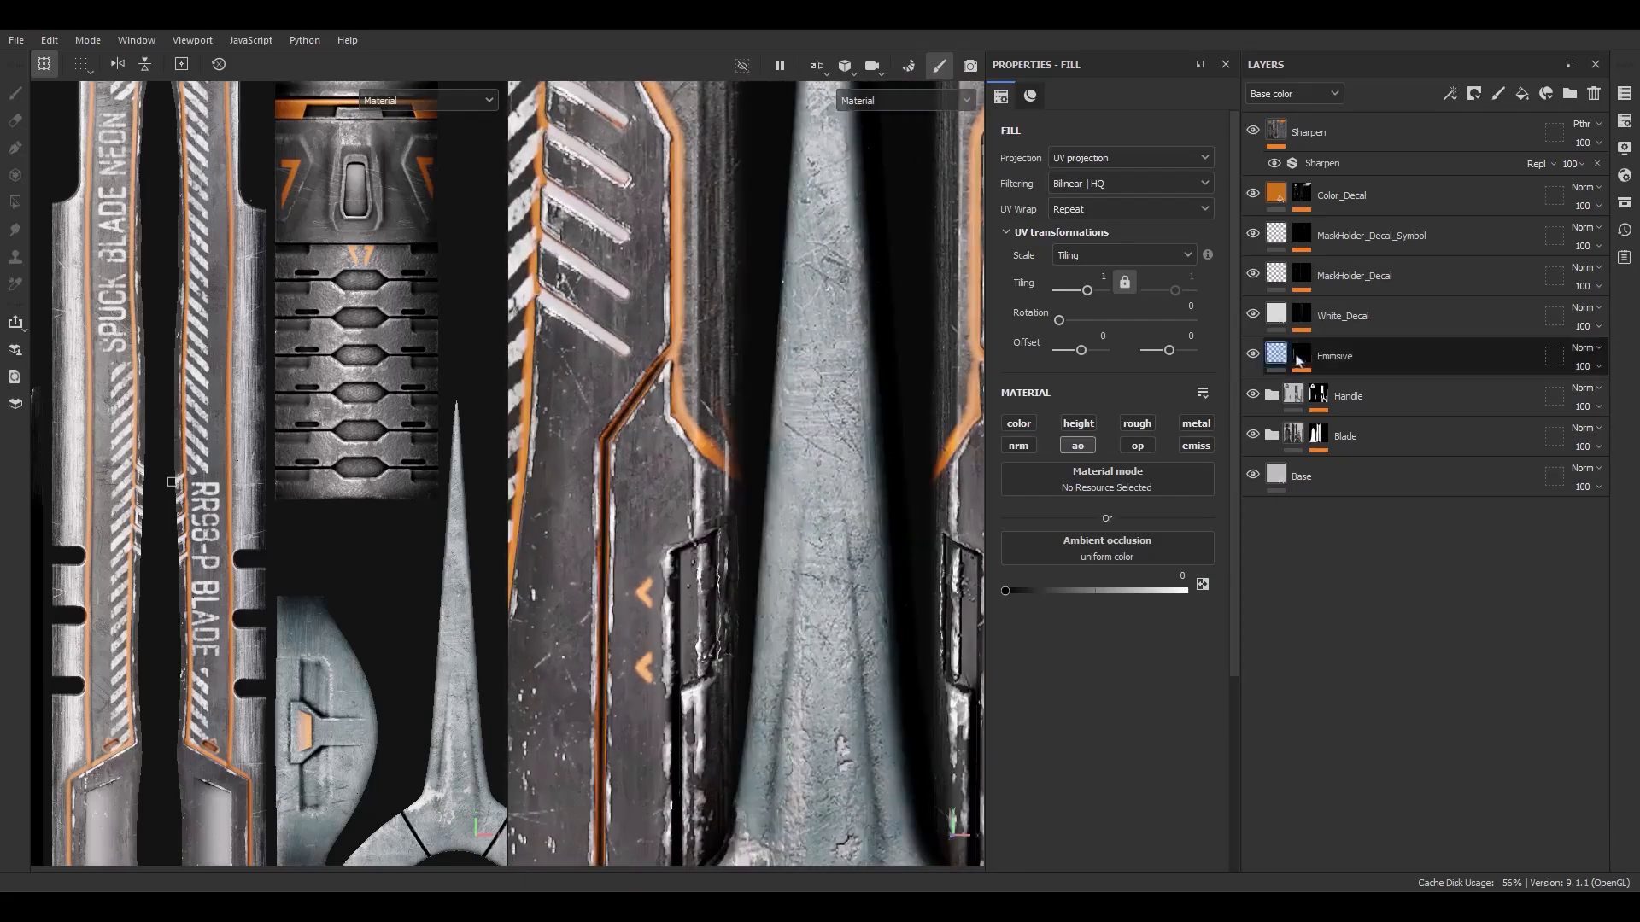
left_click(1300, 357, "alt")
left_click(1349, 392)
right_click(1351, 397)
left_click(1393, 675)
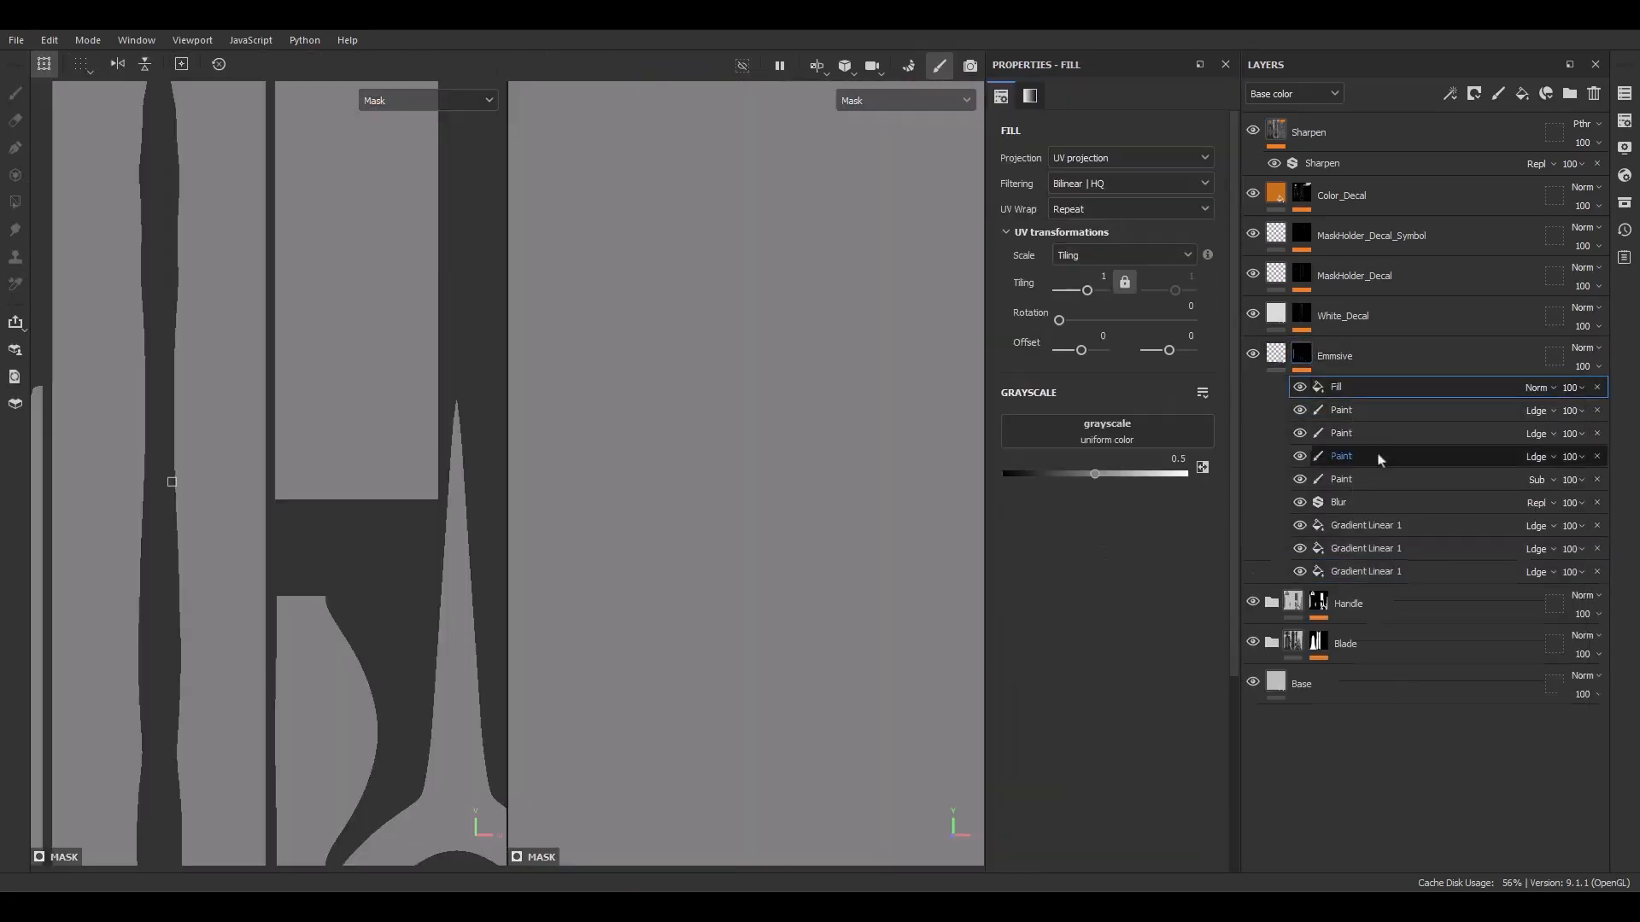
Step: Assign the BorderCut mask anchor point to the fill's grayscale and set its blending to Linear dodge
left_click(1110, 432)
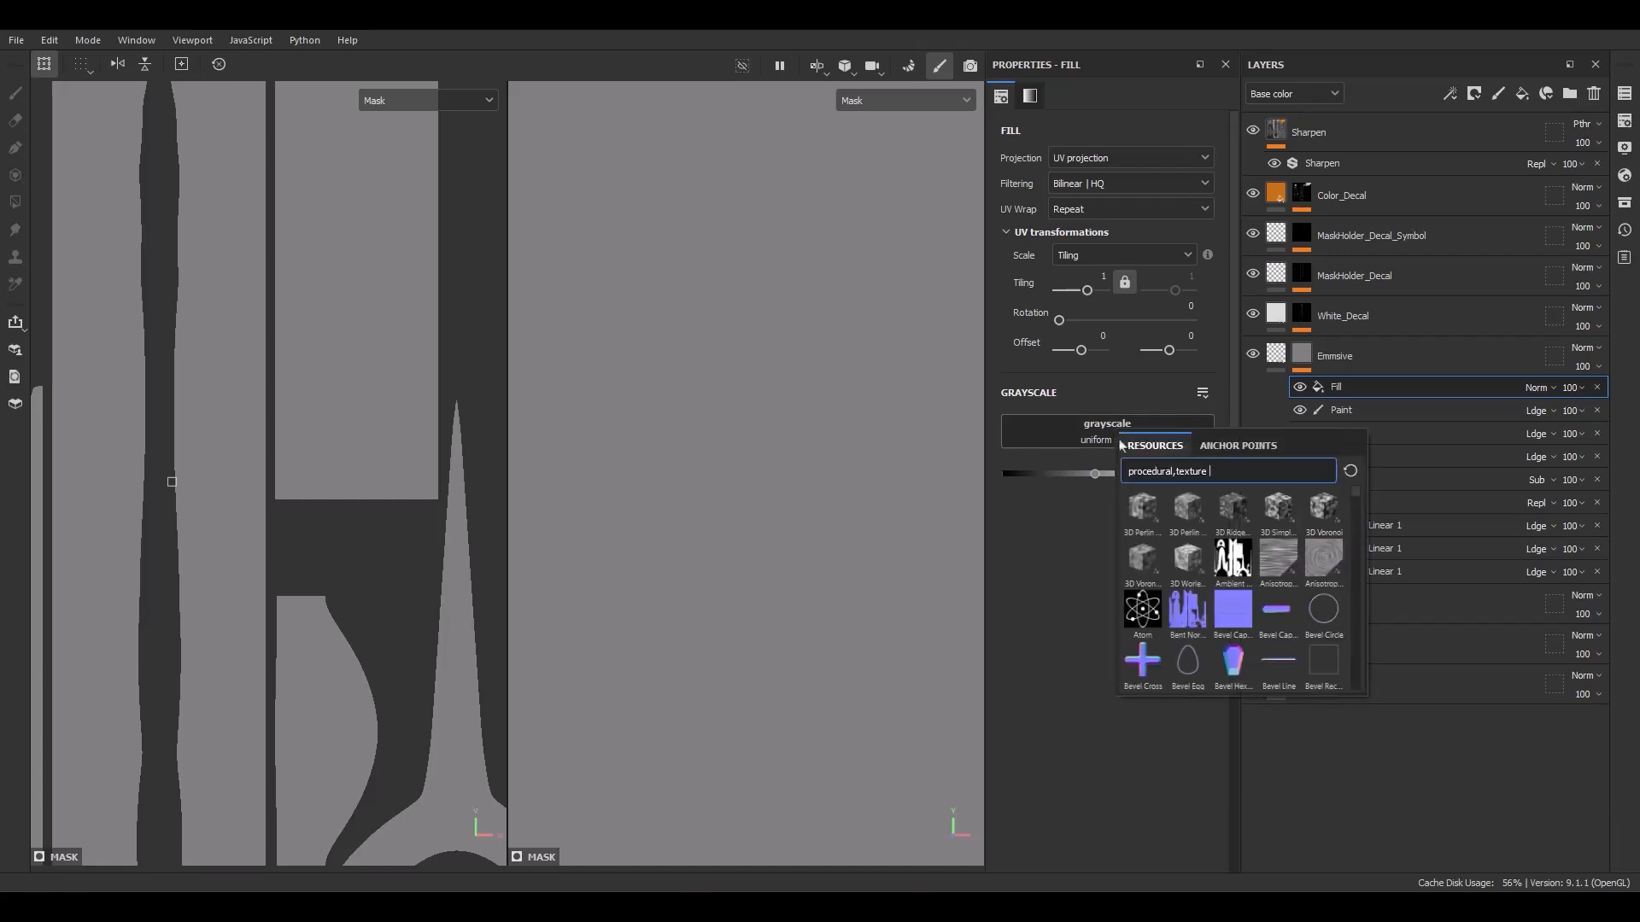
left_click(1238, 445)
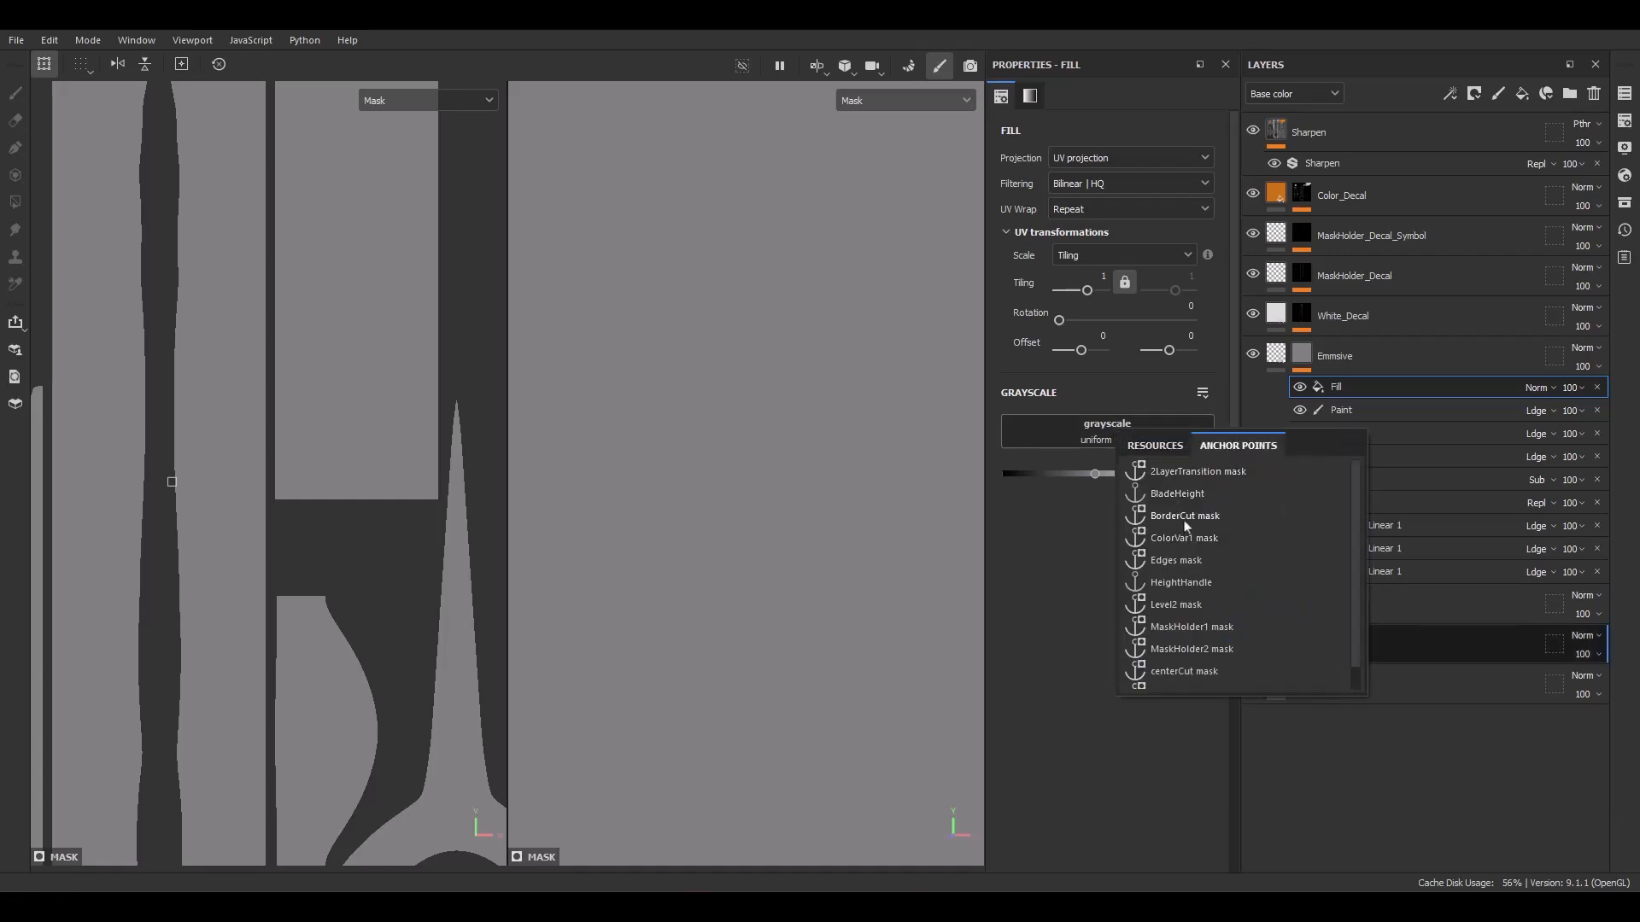
left_click(1185, 516)
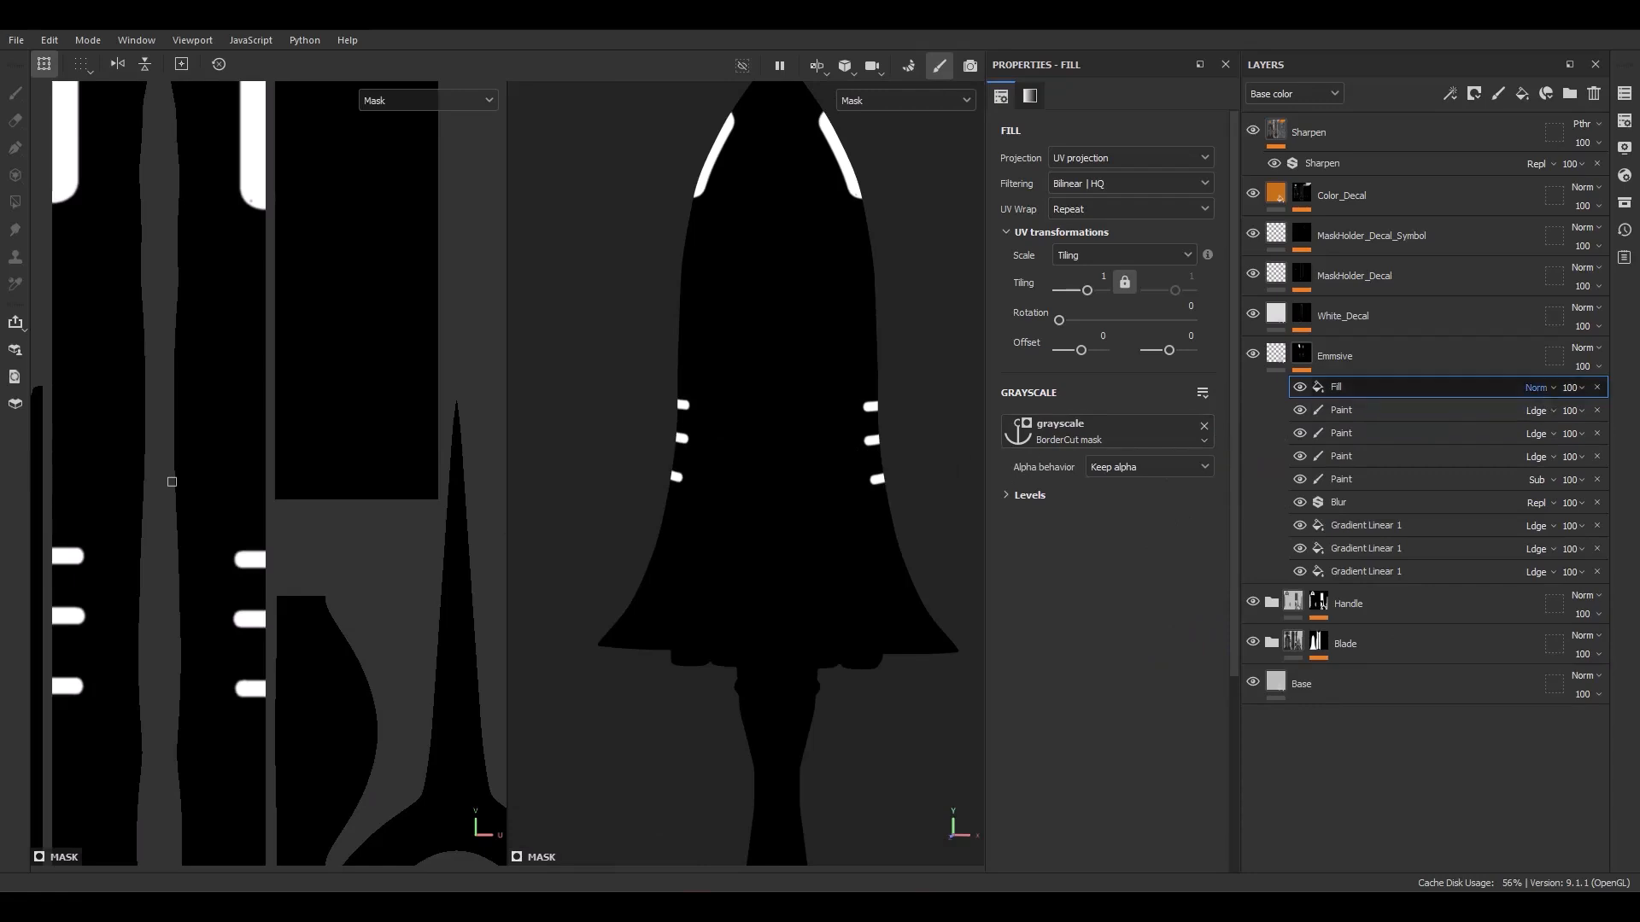
left_click(1536, 560)
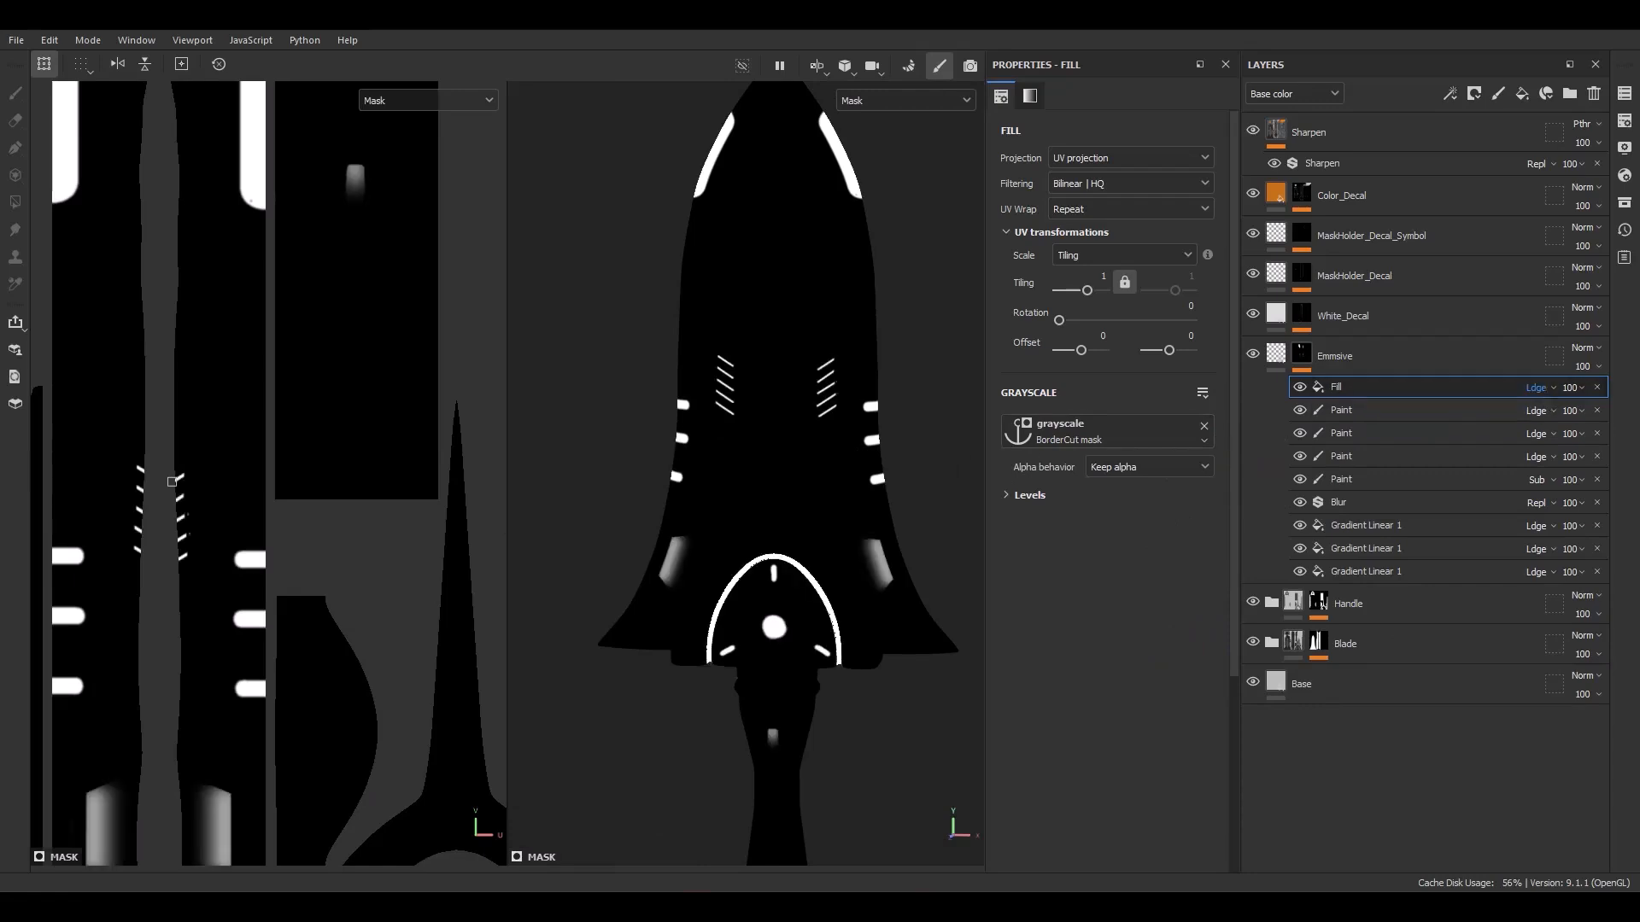
Step: Duplicate the fill effect and switch the copy's grayscale to the centerCut mask anchor point
key("ctrl+d")
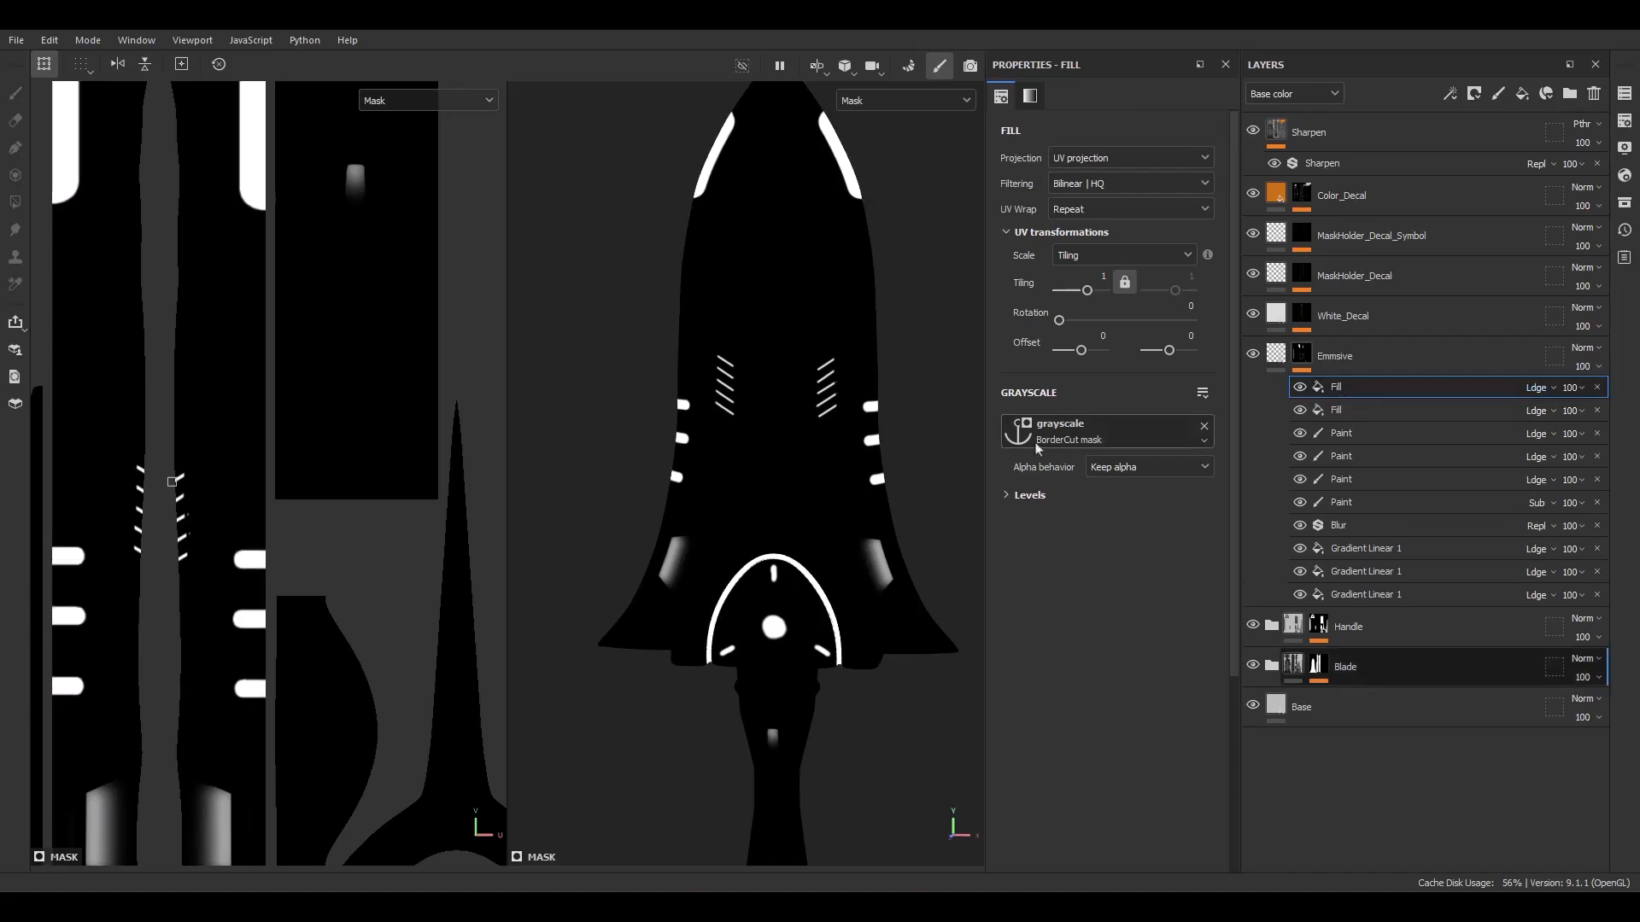
left_click(1083, 433)
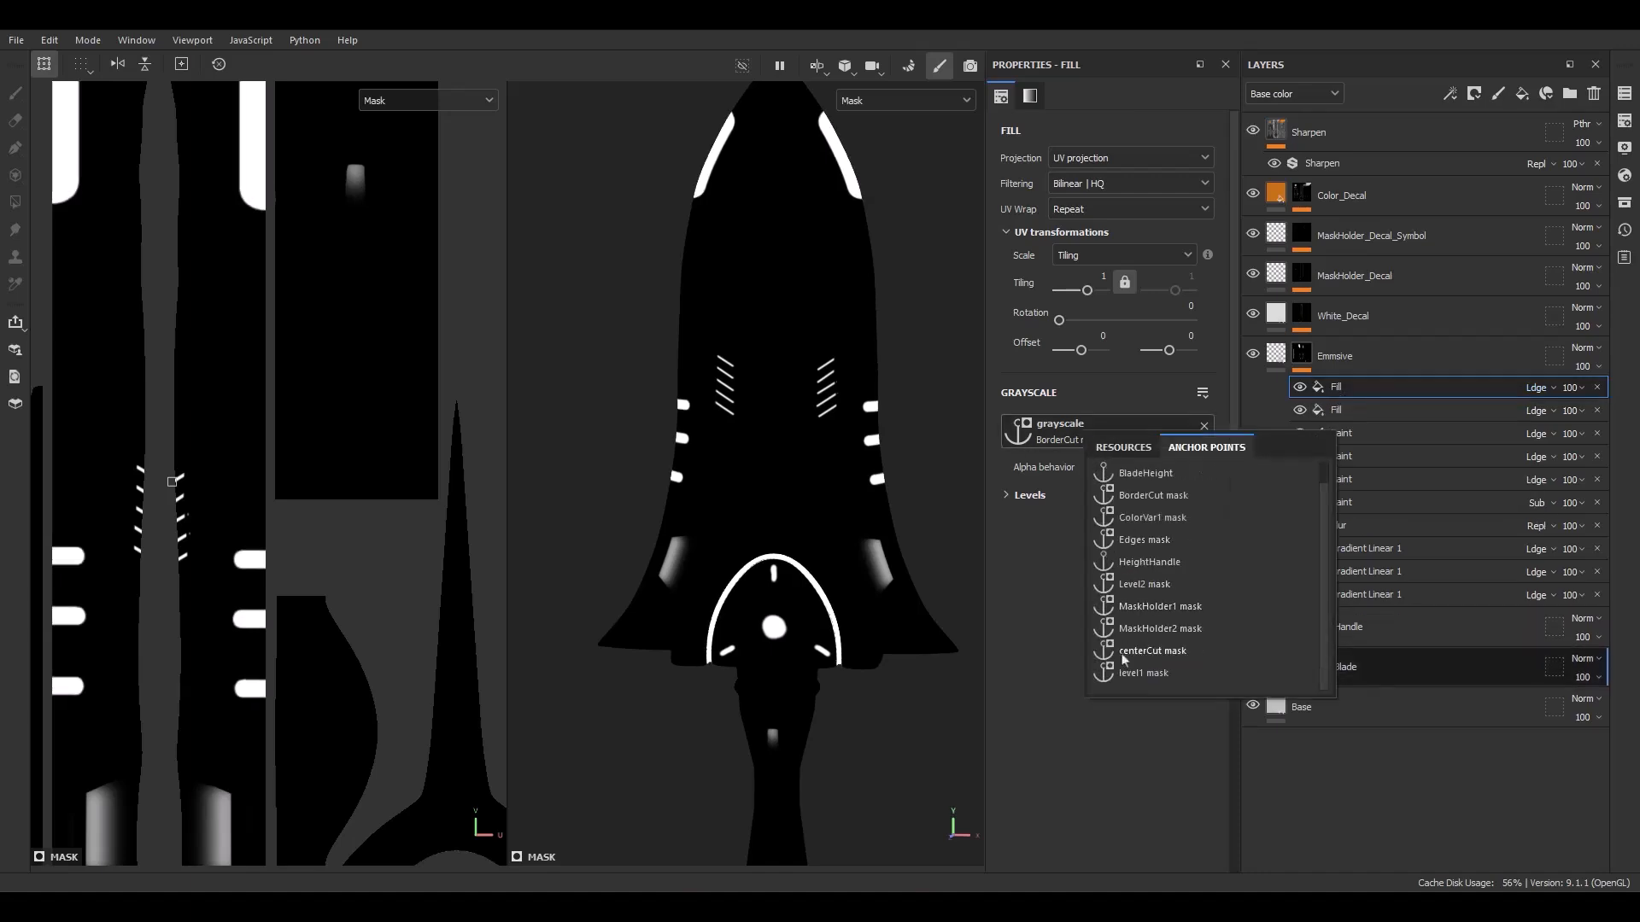
left_click(1139, 653)
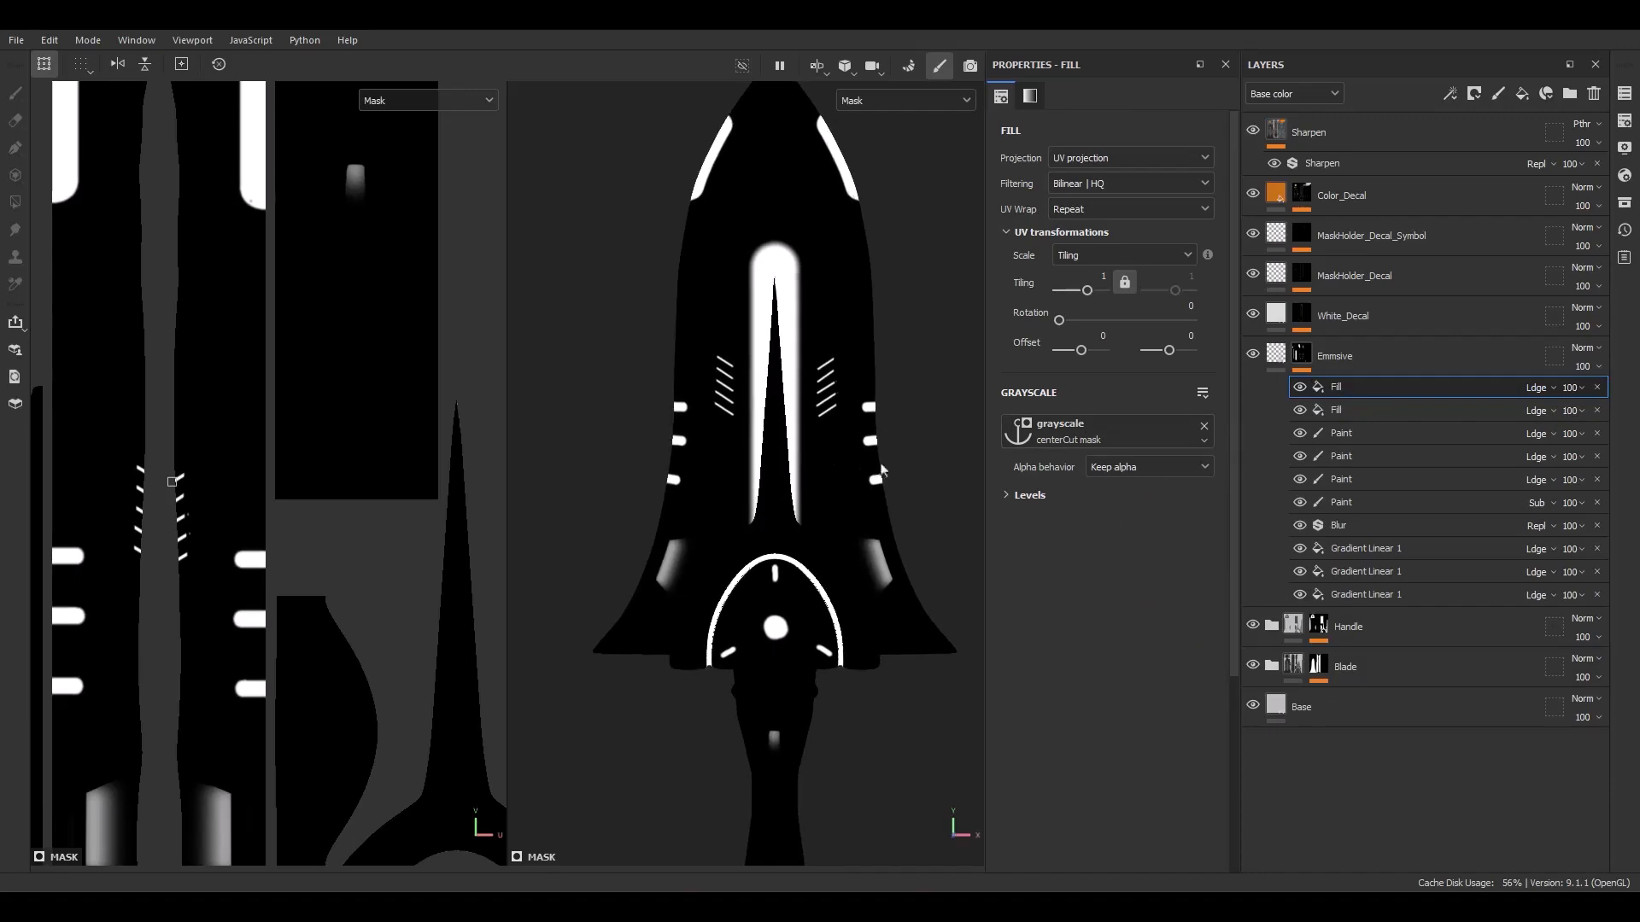
Step: Examine the border cut near the blade tip with the Emmsive layer's material shown
left_click(1276, 355)
scroll(629, 432, "up", 5)
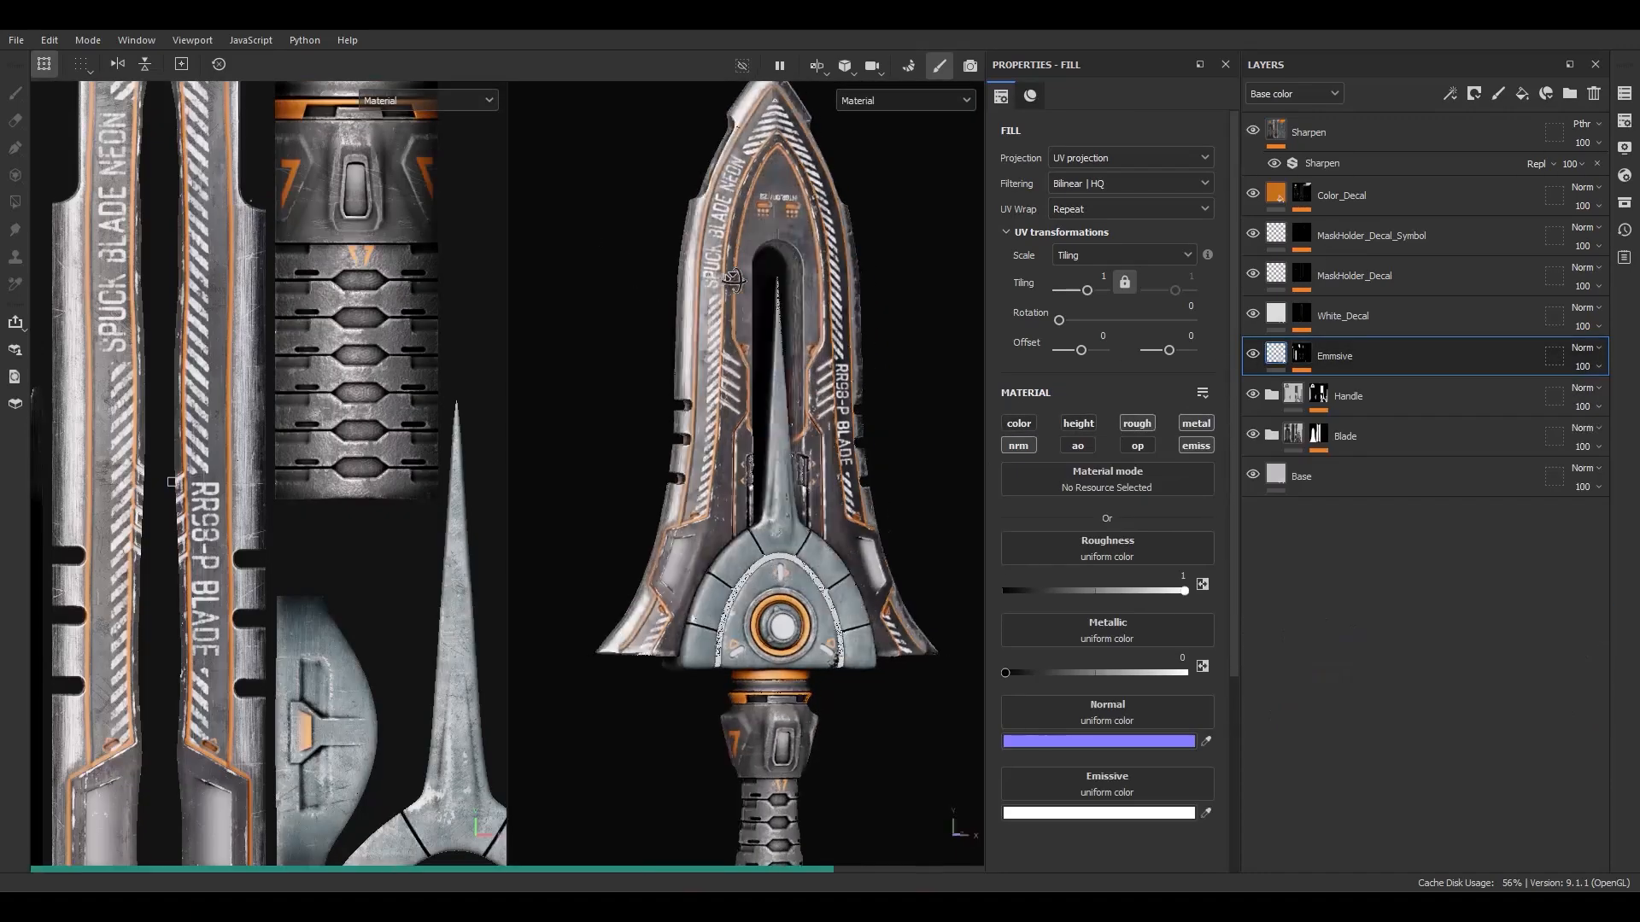
left_click_drag(624, 471, 769, 464, "alt")
middle_click_drag(769, 464, 752, 726, "alt")
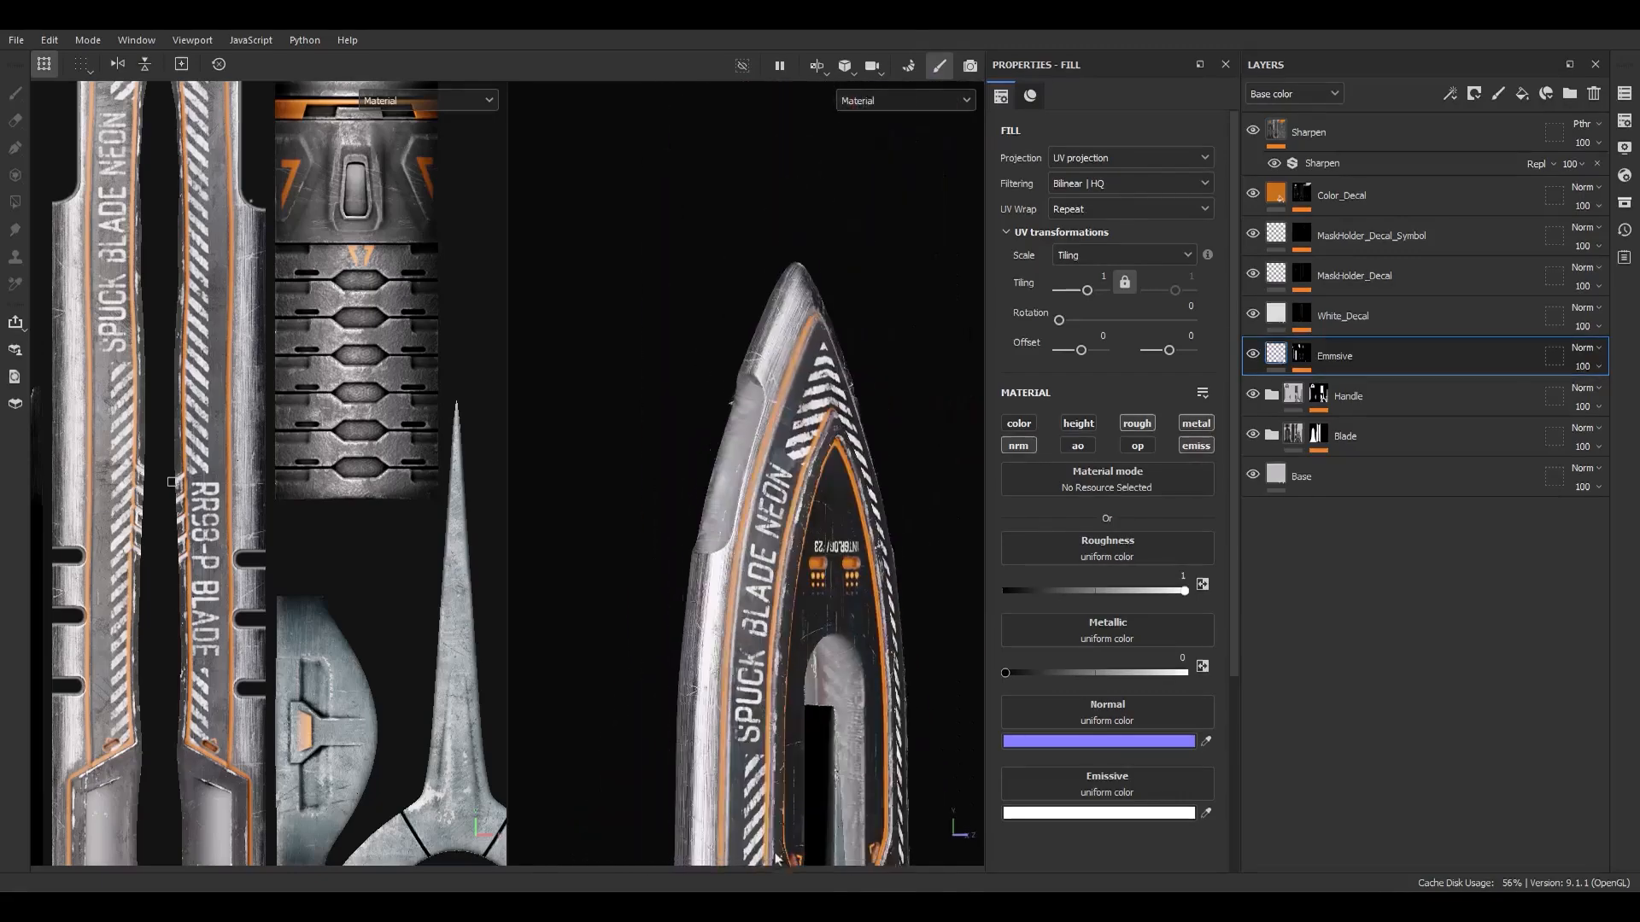
scroll(734, 470, "up", 5)
left_click_drag(721, 419, 797, 406, "alt")
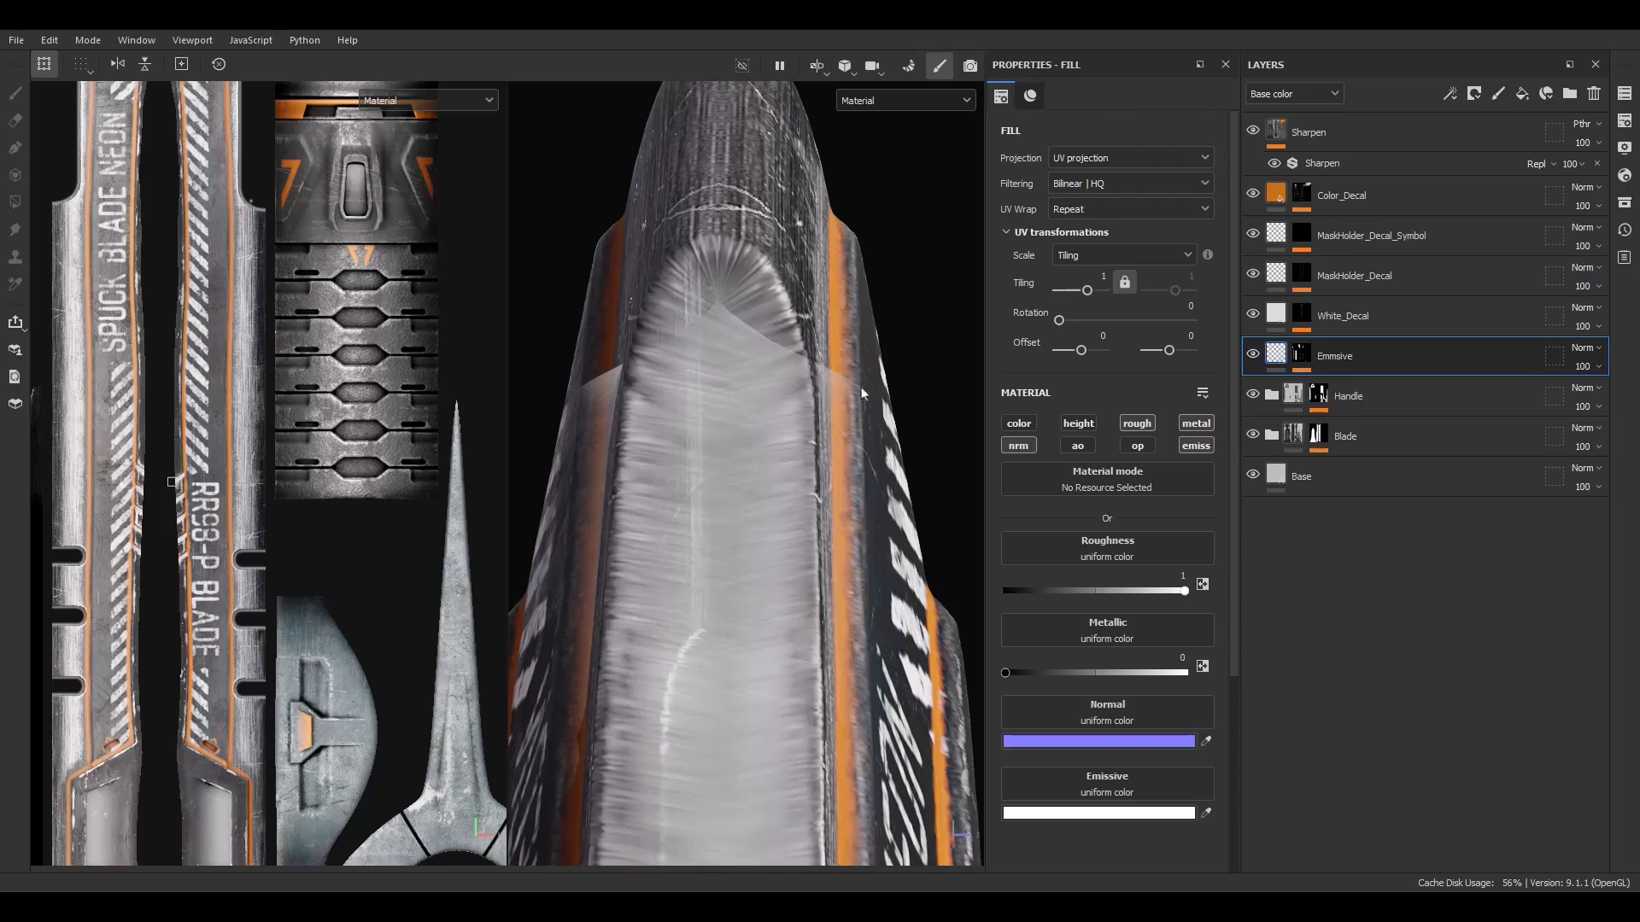
left_click_drag(900, 383, 850, 387, "alt")
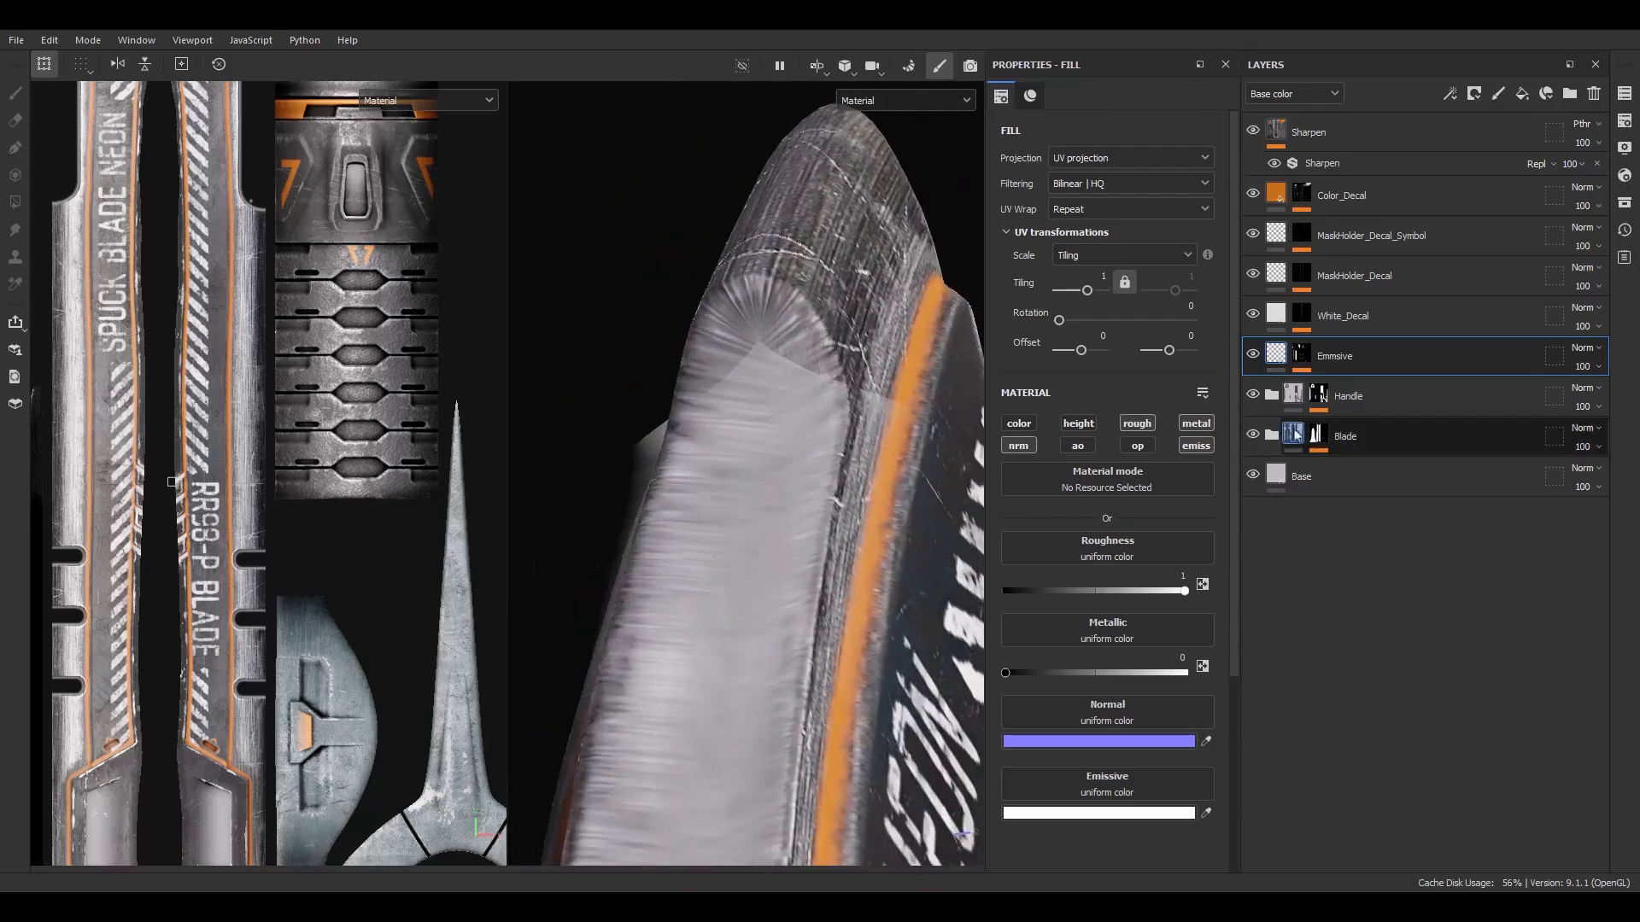
Step: Set the height of the BorderCut layer inside the Blade folder to -0.5, after trying -0.3
left_click(1273, 438)
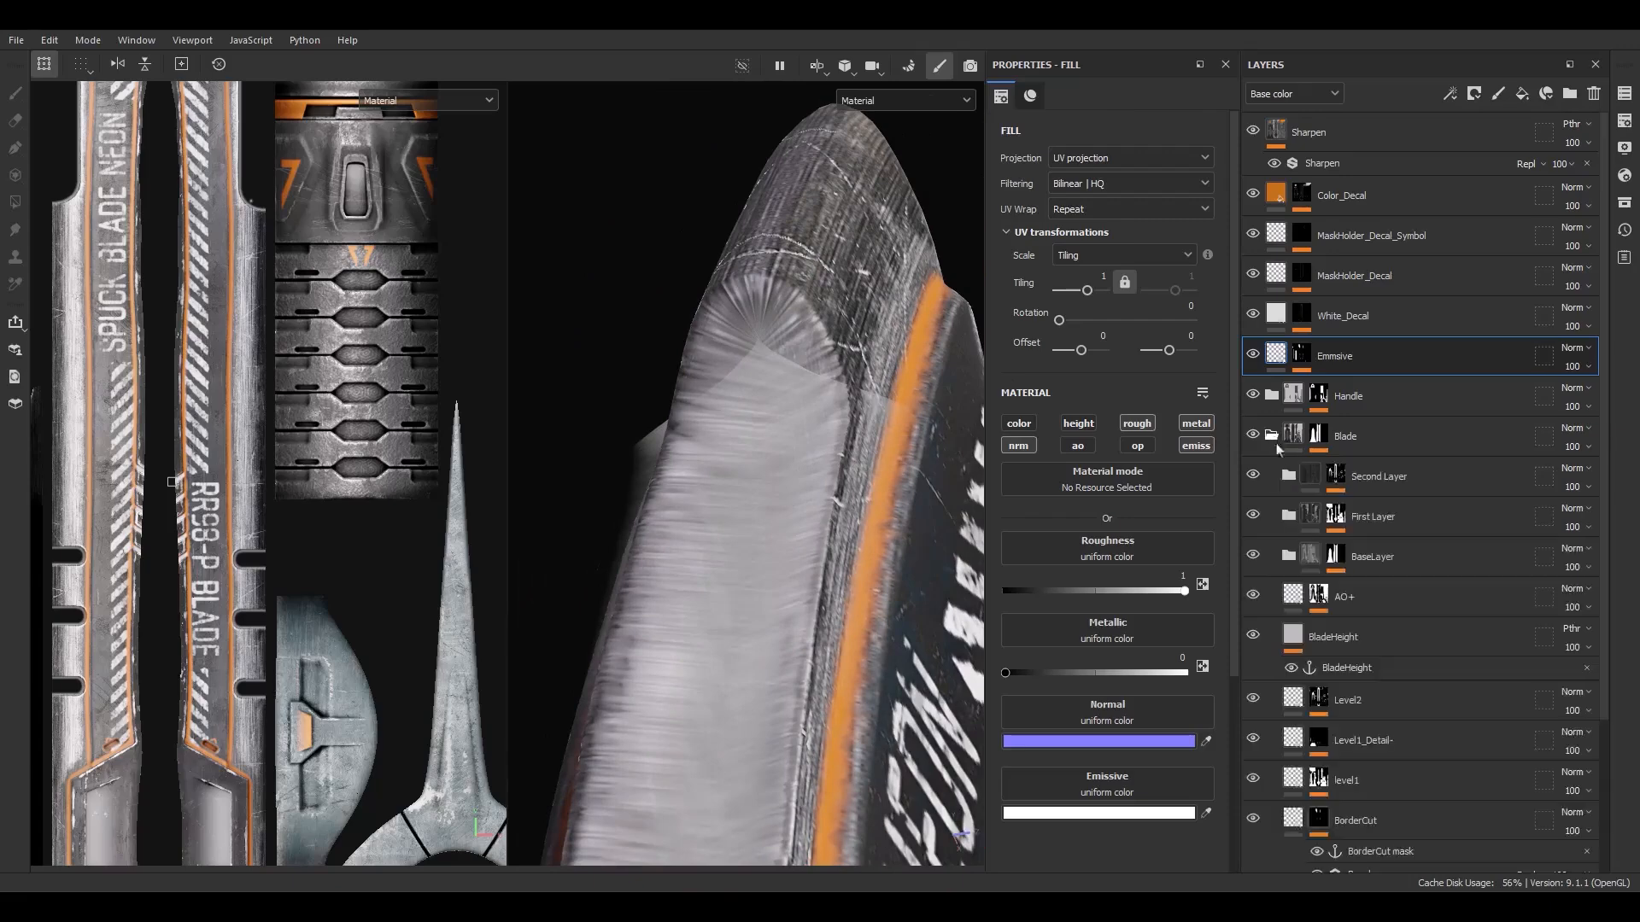
scroll(1294, 512, "down", 3)
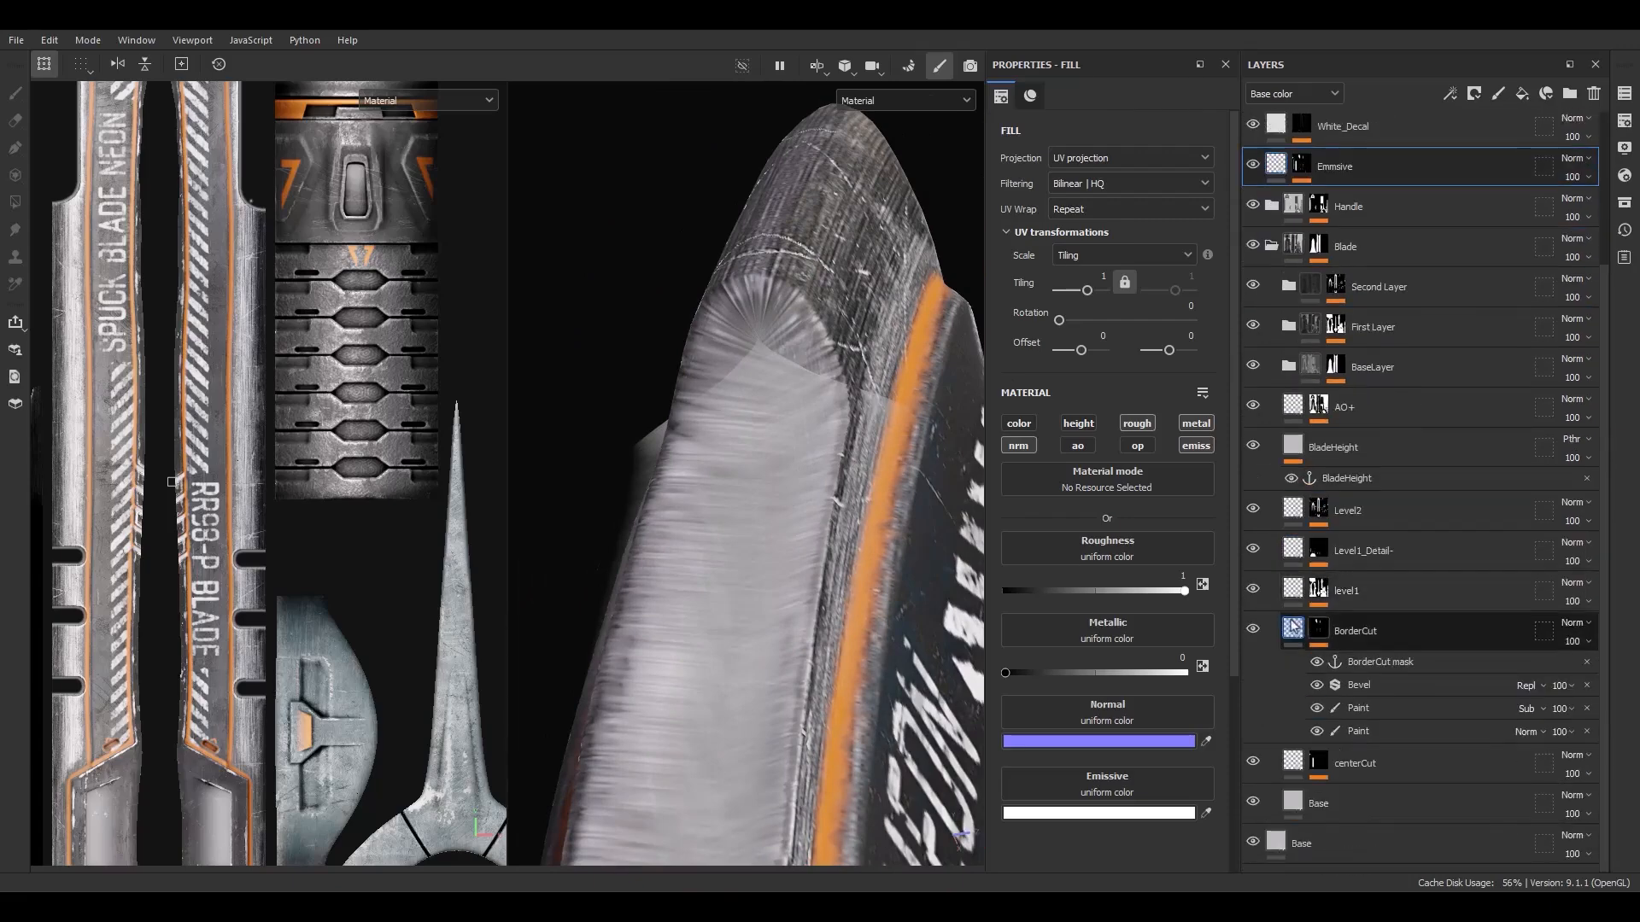
left_click(1293, 630)
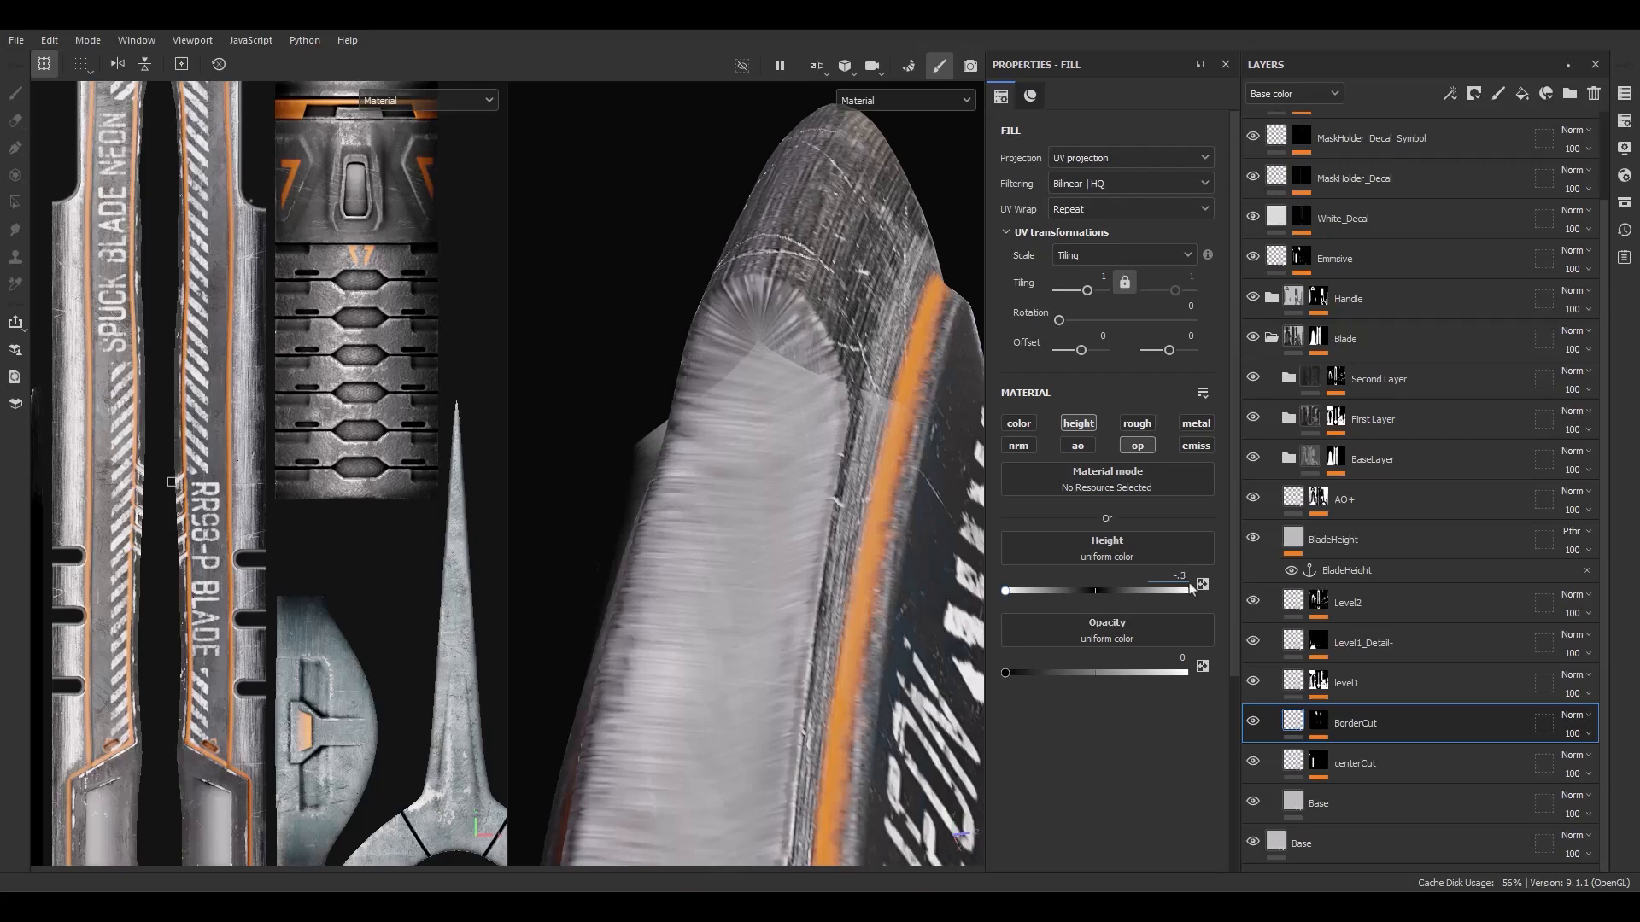
key("Return")
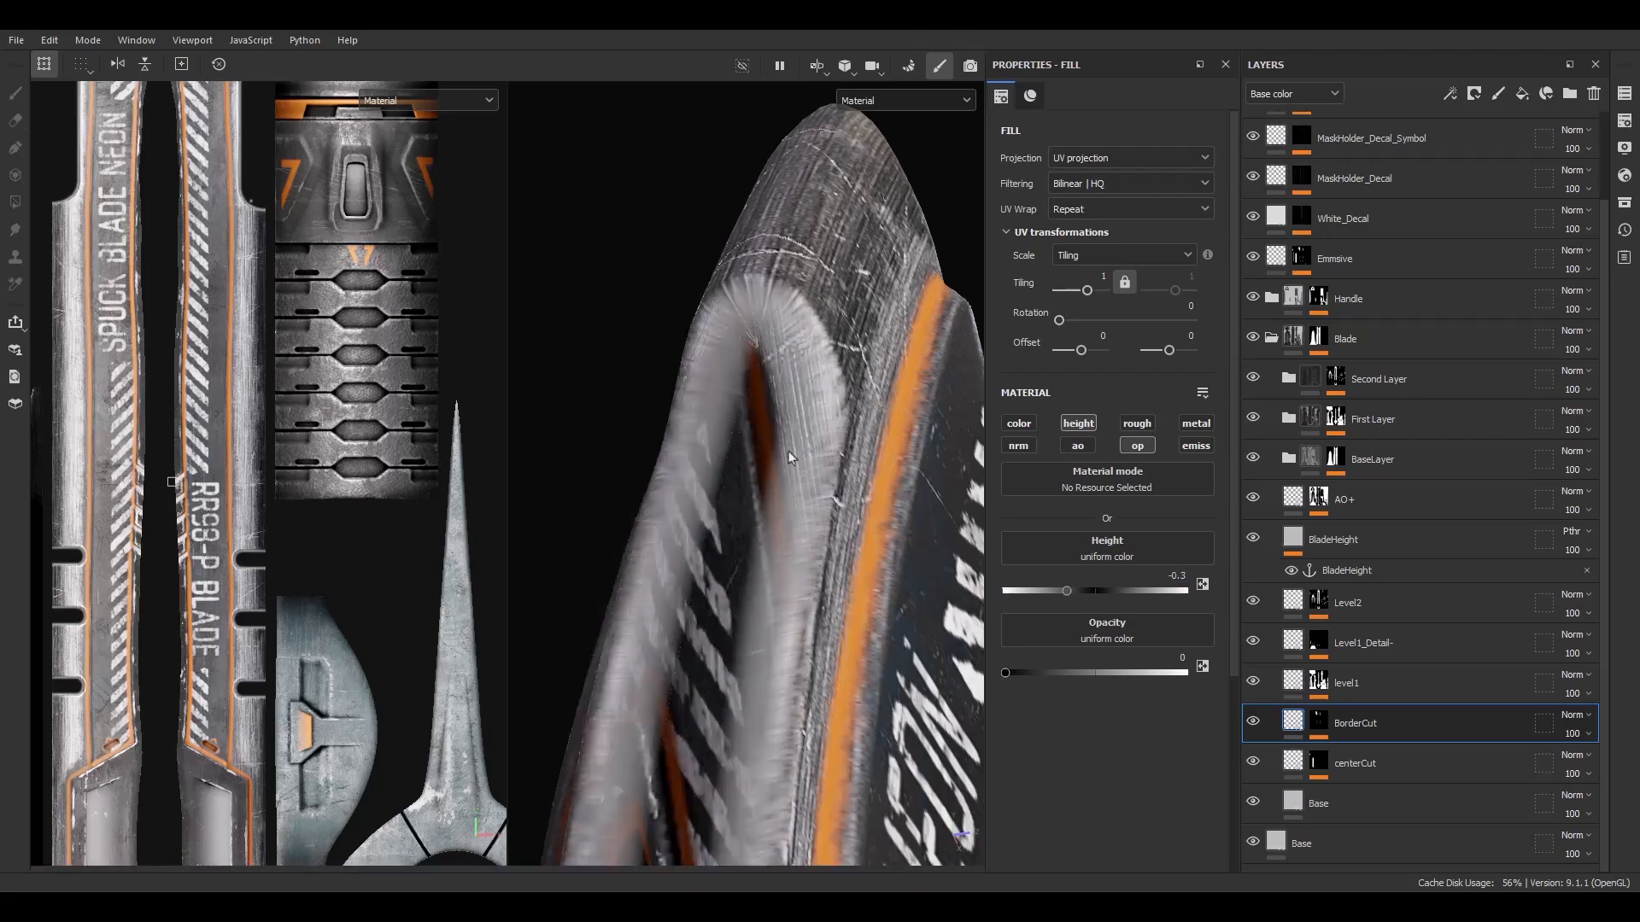
mouse_move(788, 451)
left_mouse_down("alt")
mouse_move(795, 422)
mouse_move(784, 474)
left_mouse_up("alt")
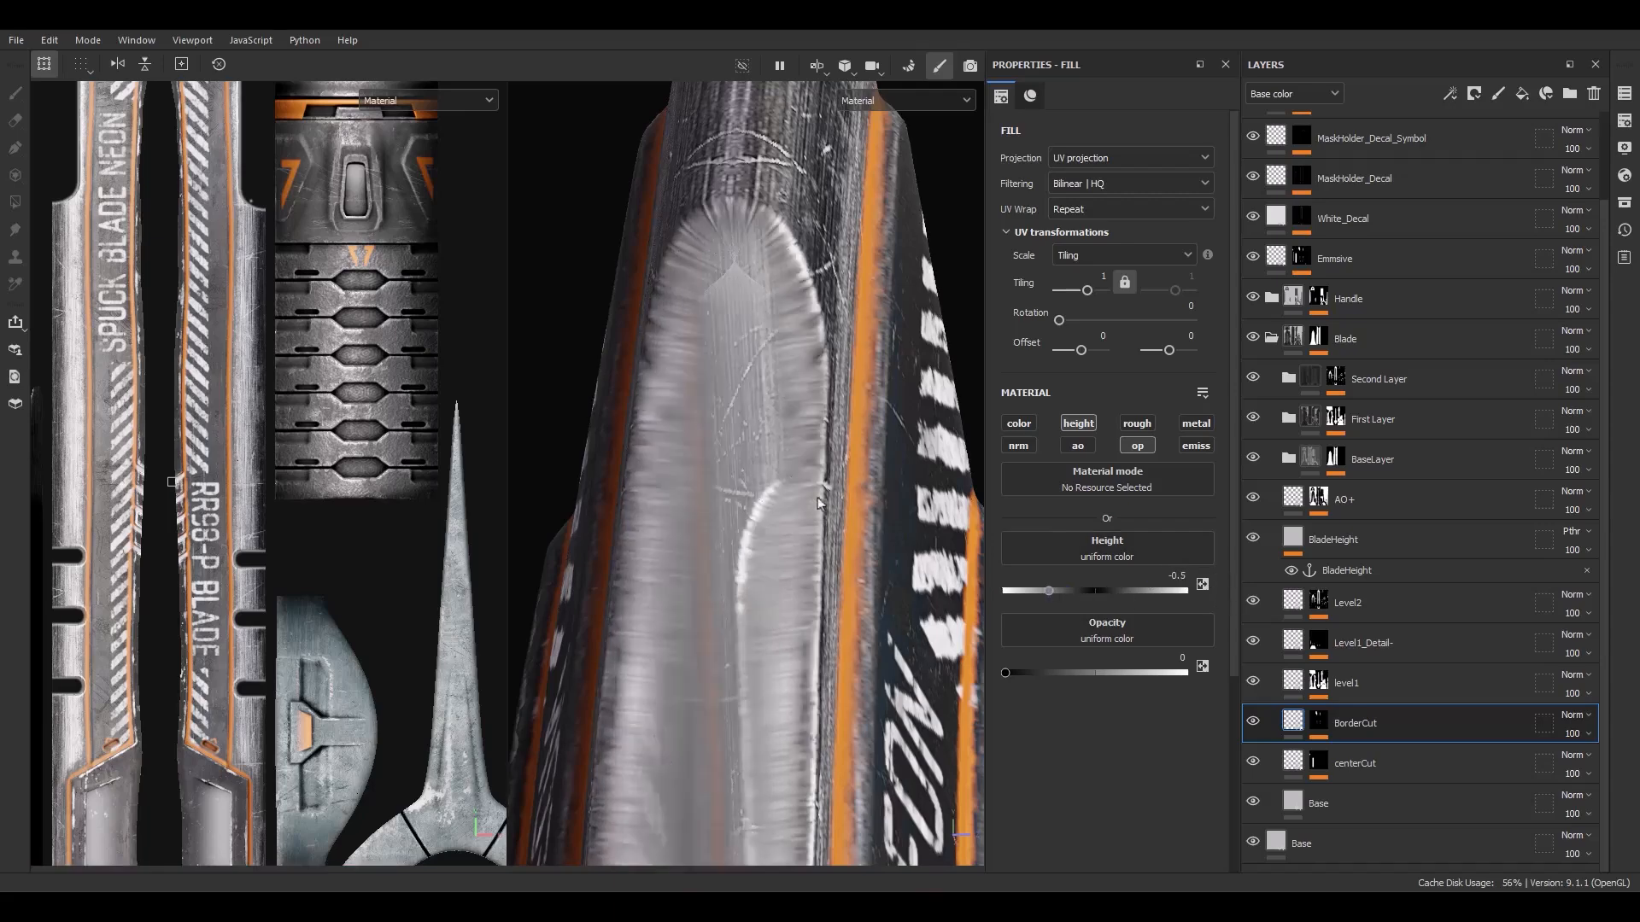
left_click_drag(816, 500, 811, 455, "alt")
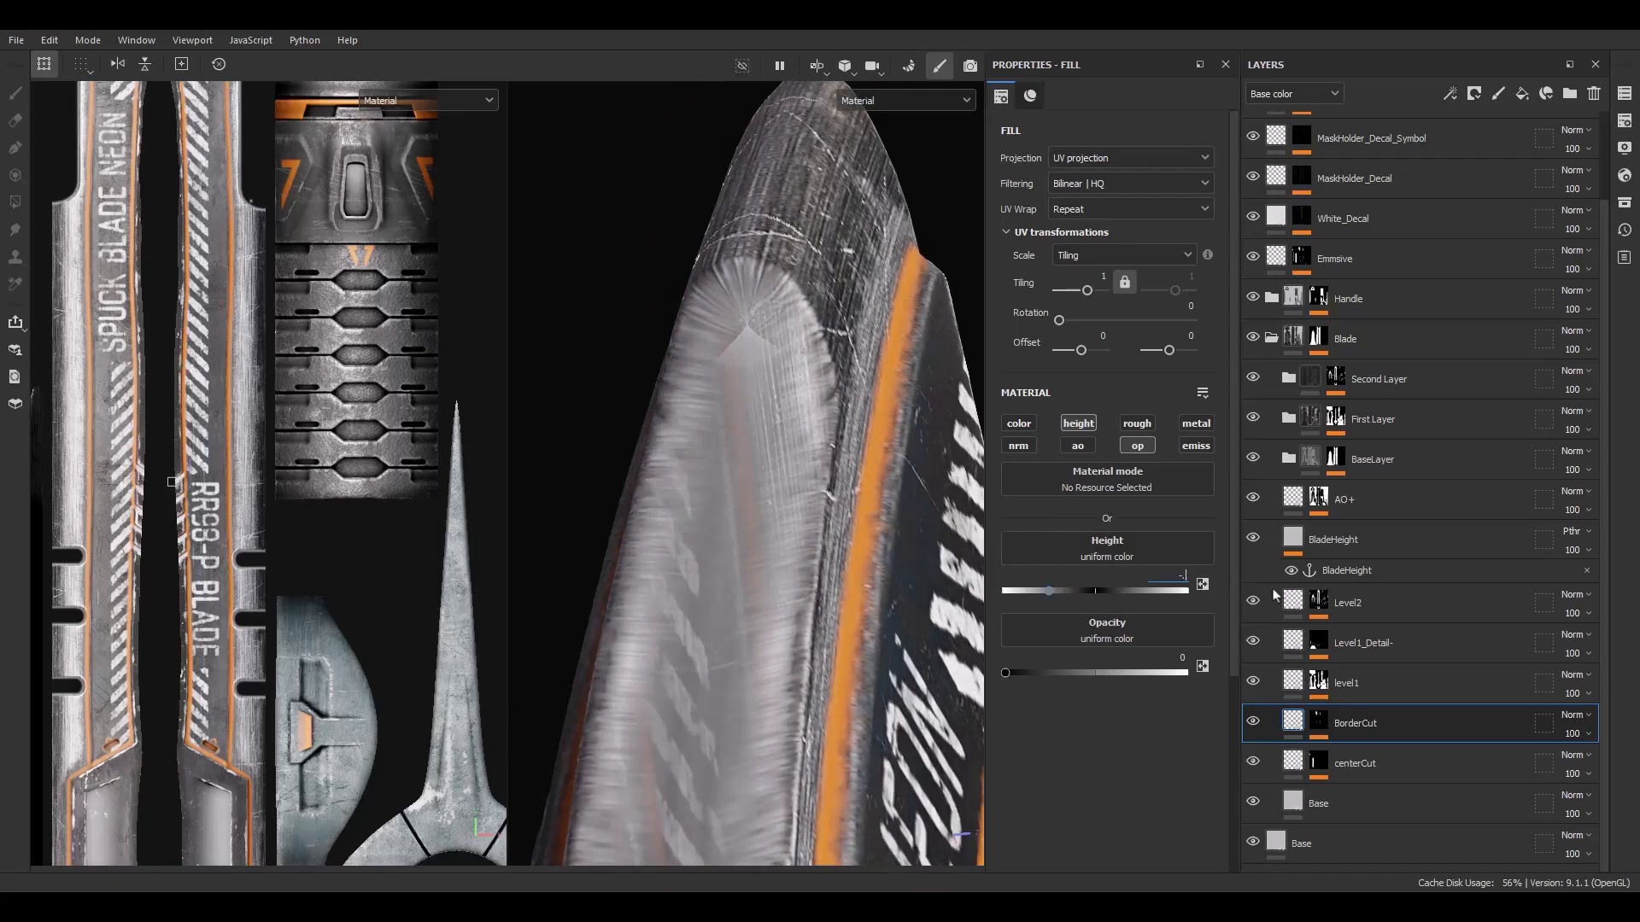
mouse_move(754, 519)
left_mouse_down("alt")
mouse_move(780, 586)
mouse_move(760, 551)
left_mouse_up("alt")
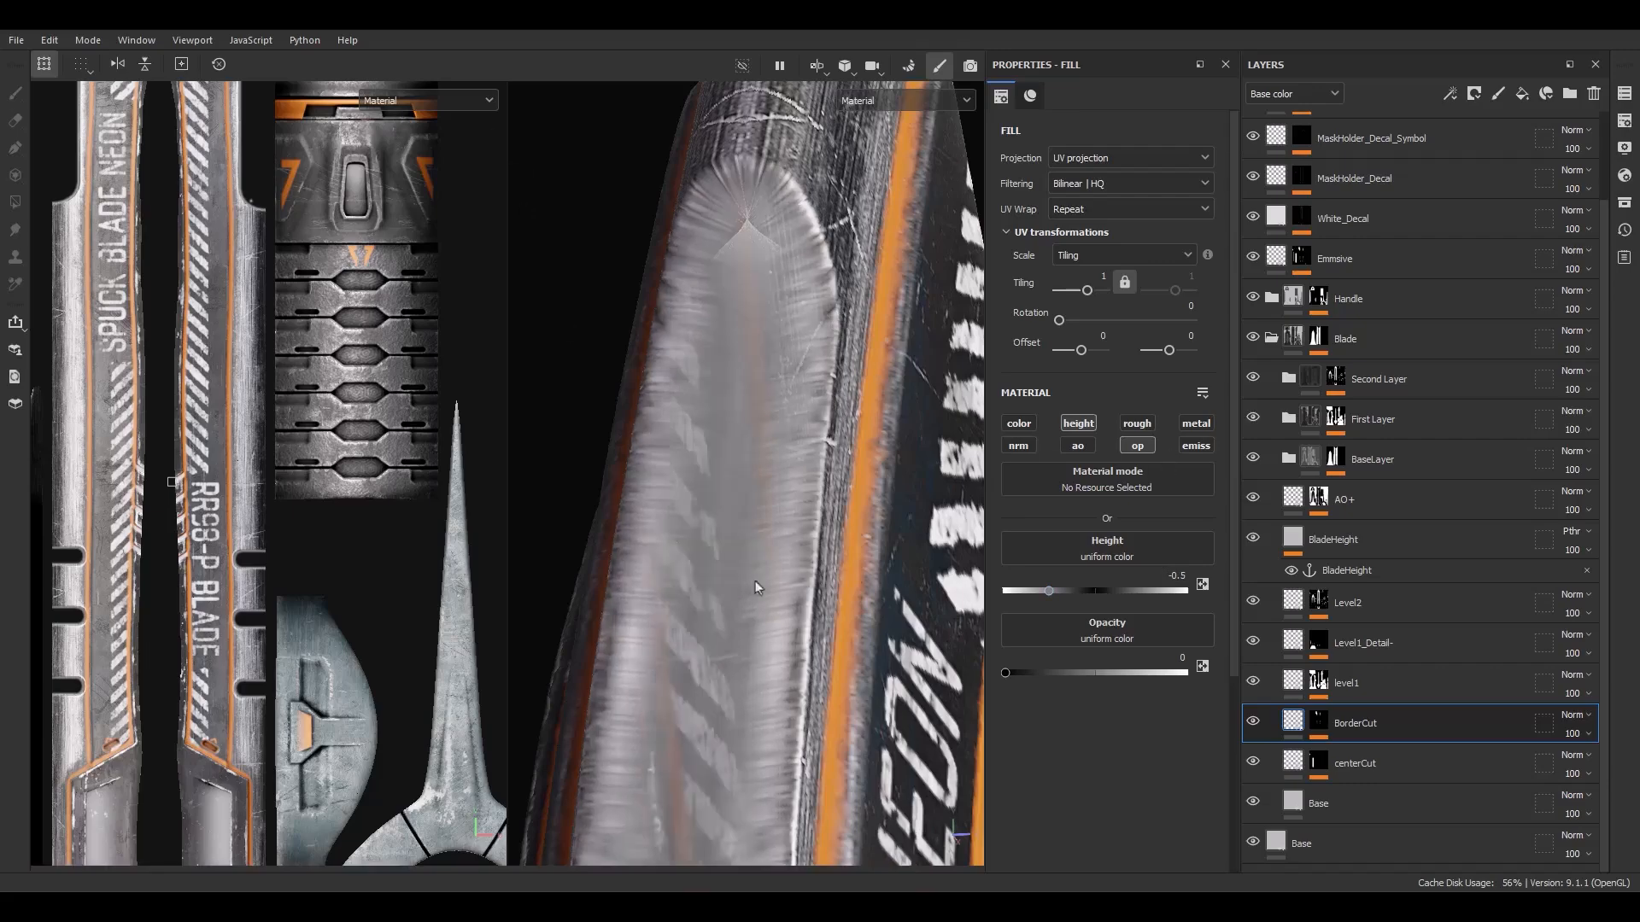
Step: Examine the edge wear around the notches on the blade's inner edge
left_click_drag(755, 580, 773, 444, "alt")
right_click_drag(773, 445, 880, 571, "alt")
middle_click_drag(880, 571, 801, 567, "alt")
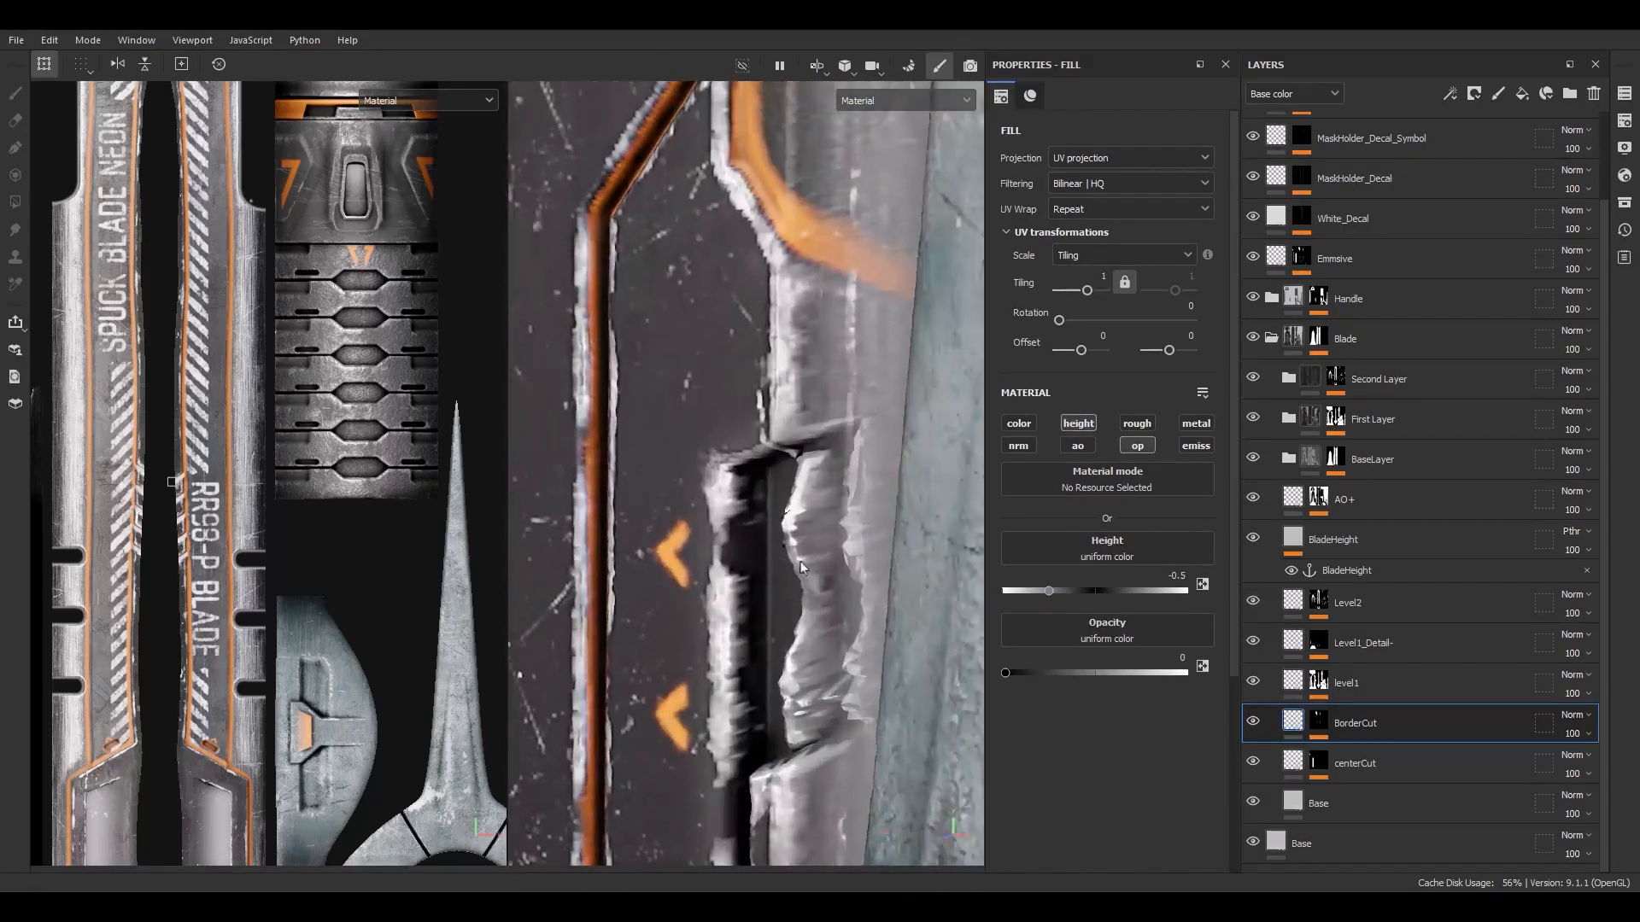
left_click_drag(801, 567, 734, 588, "alt")
scroll(811, 525, "up", 2)
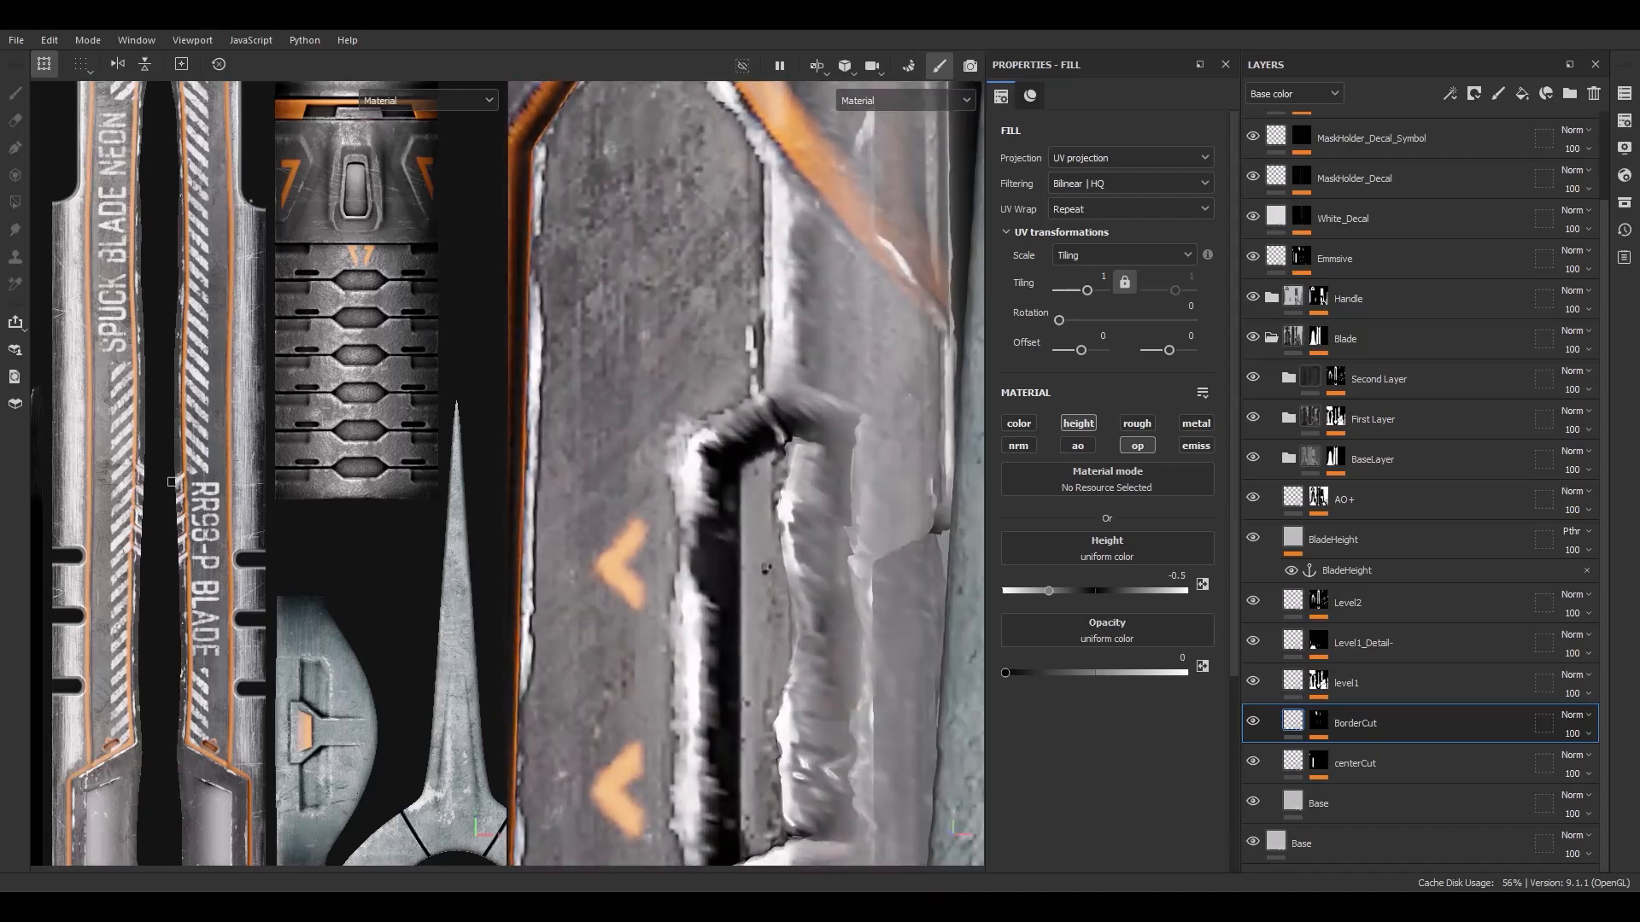
scroll(878, 434, "down", 5)
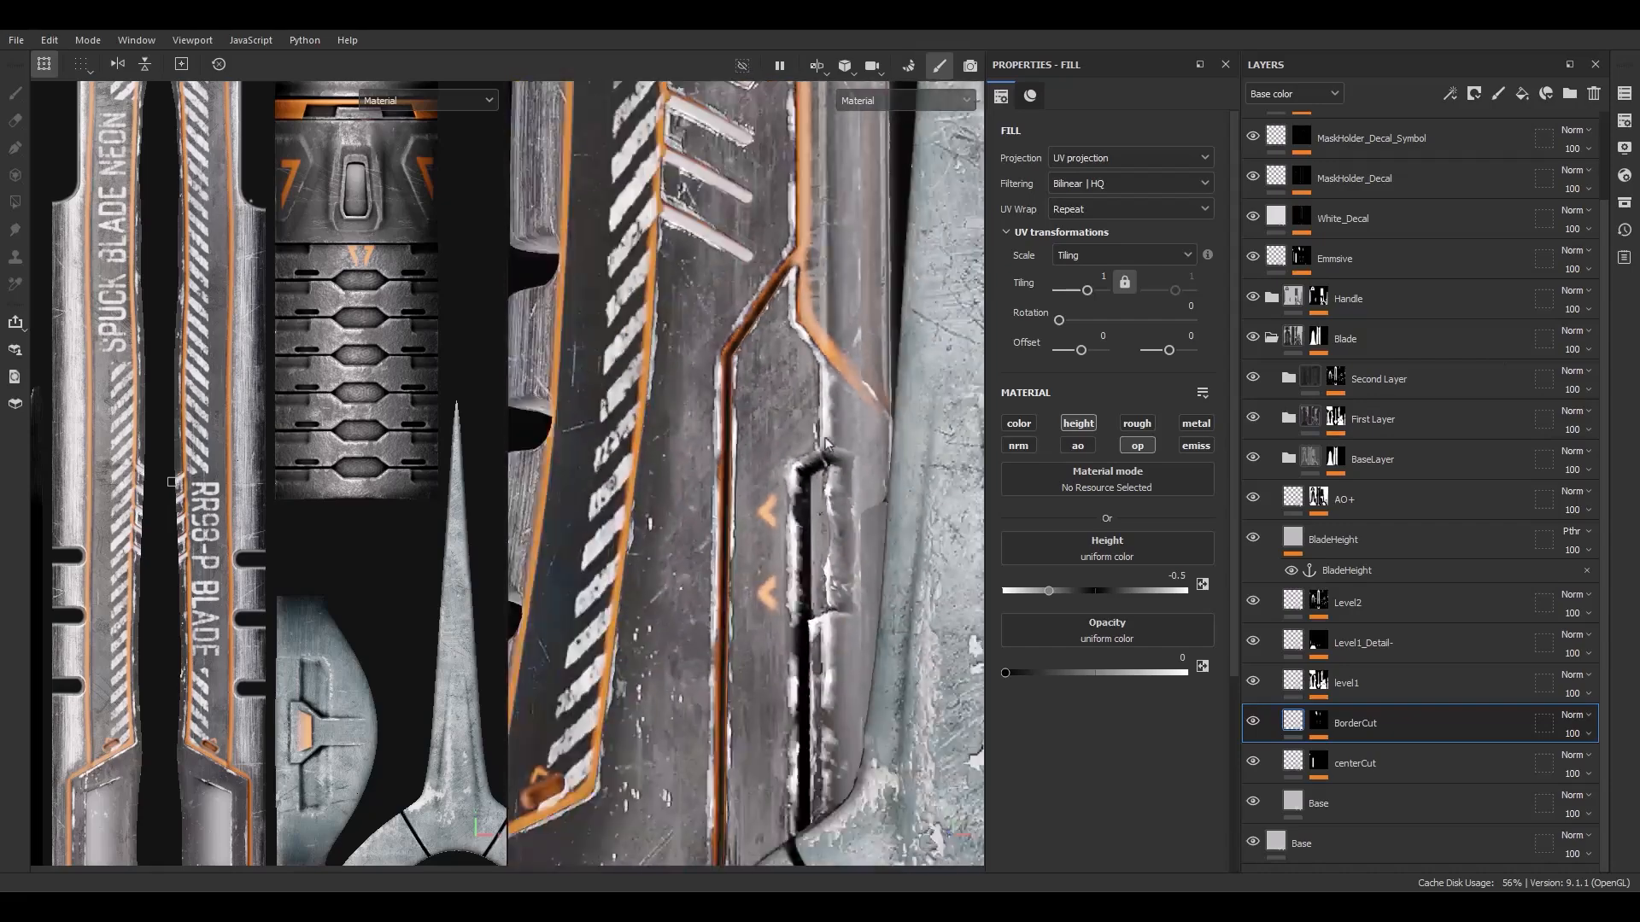
left_click_drag(878, 433, 850, 333, "alt")
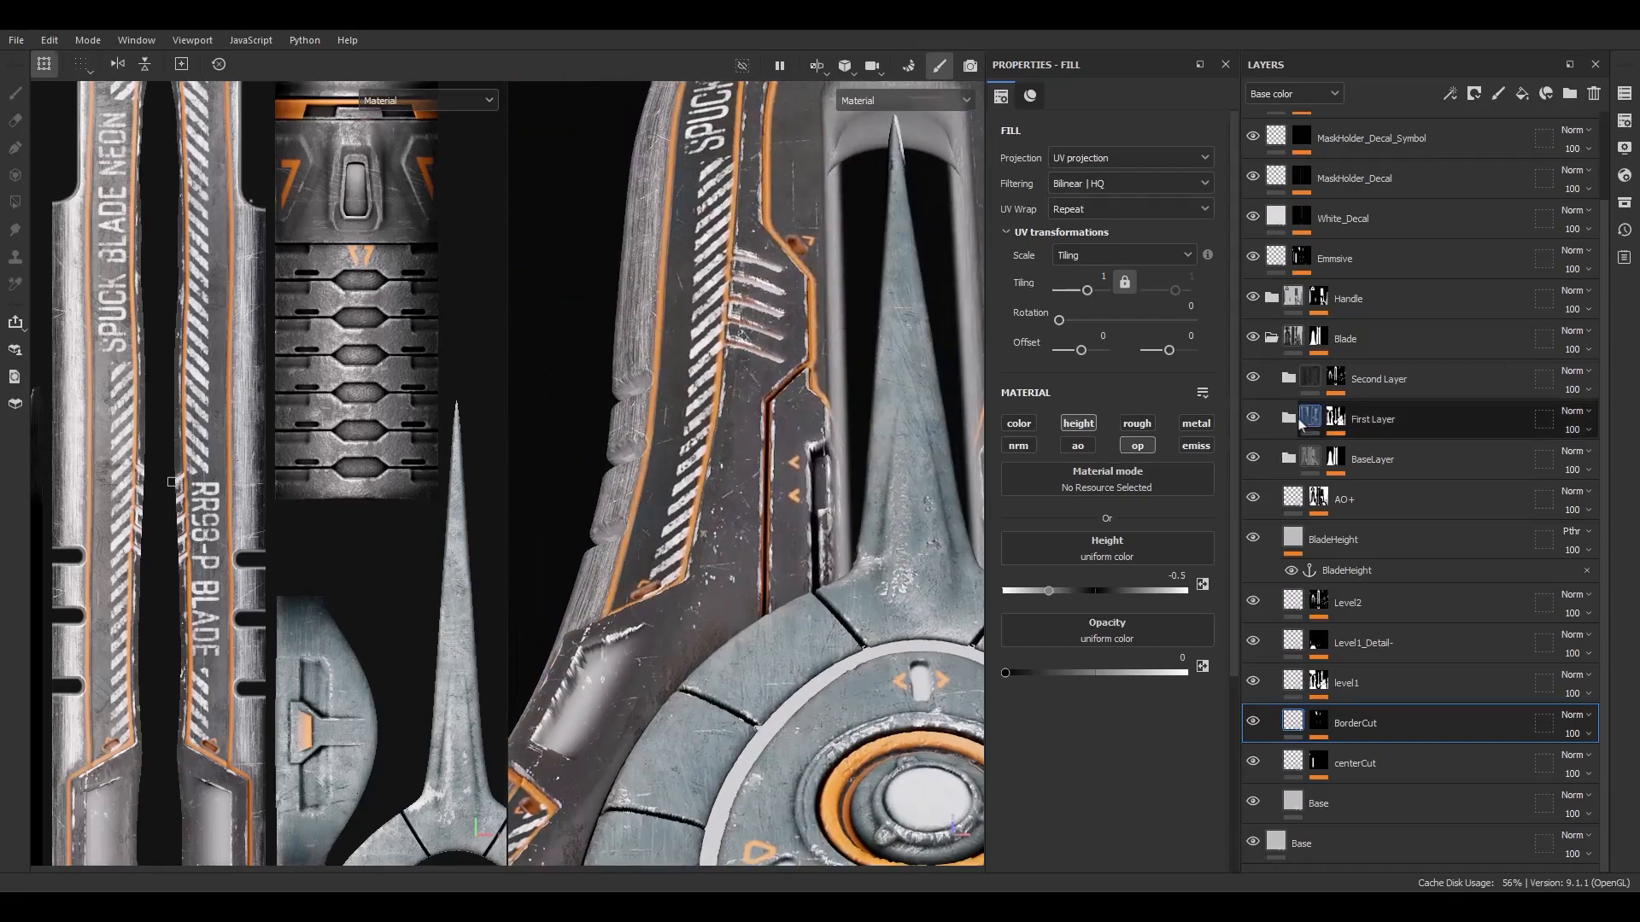
Step: Add a paint effect with Subtract blending on top of the MetalEdgeDamage mask in the First Layer folder
left_click(1288, 419)
left_click(1337, 464)
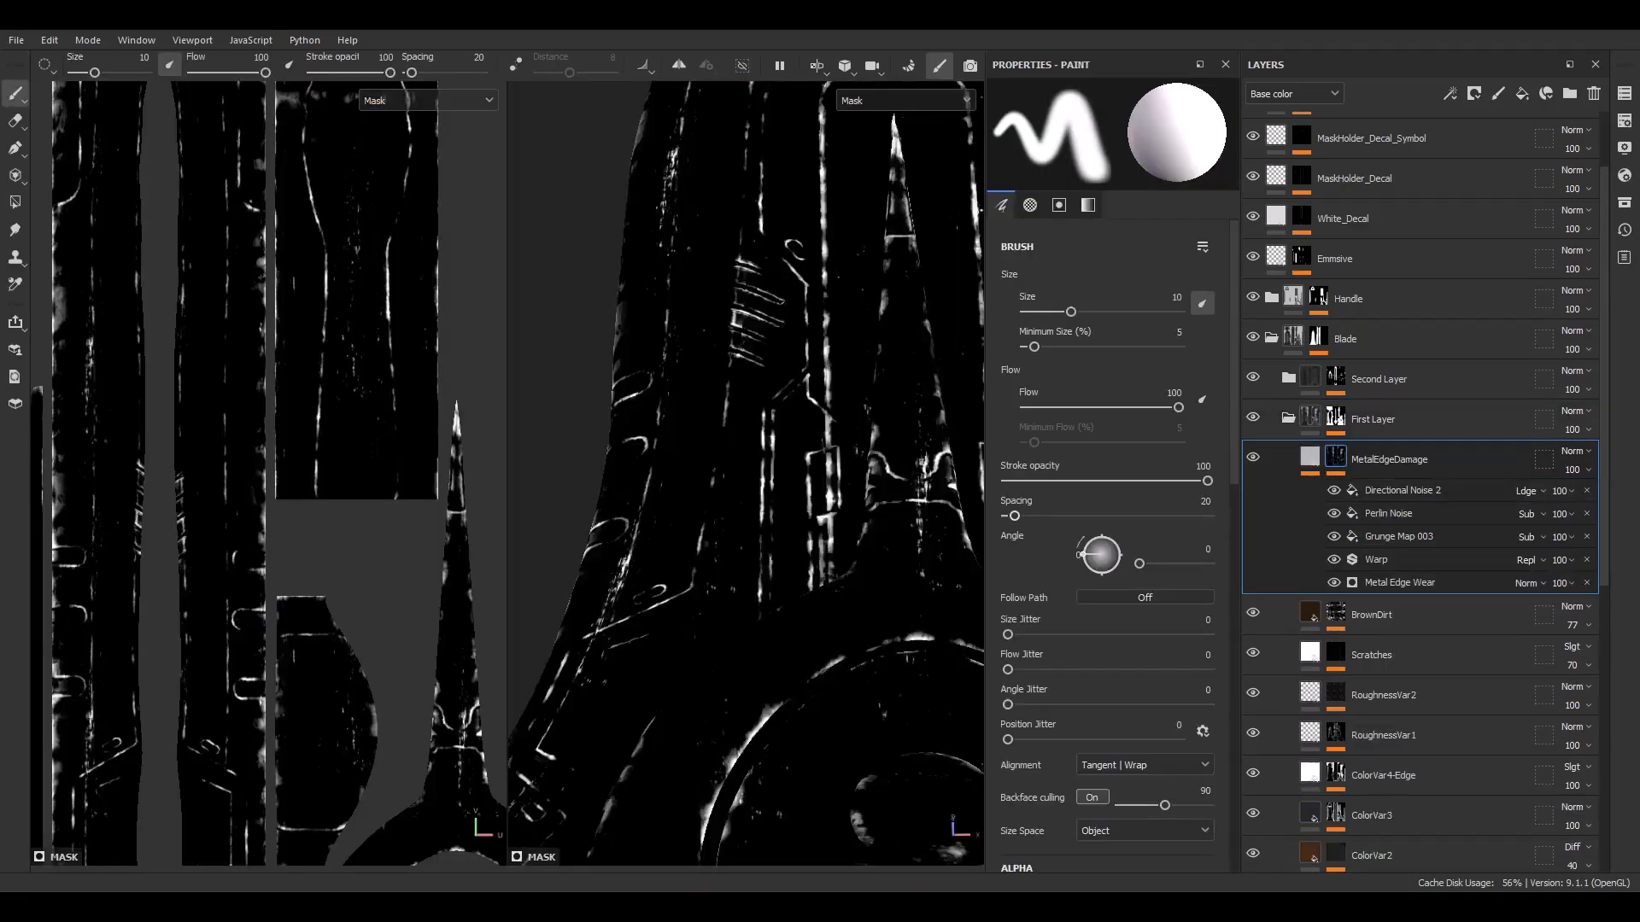
left_click_drag(861, 476, 842, 416, "alt")
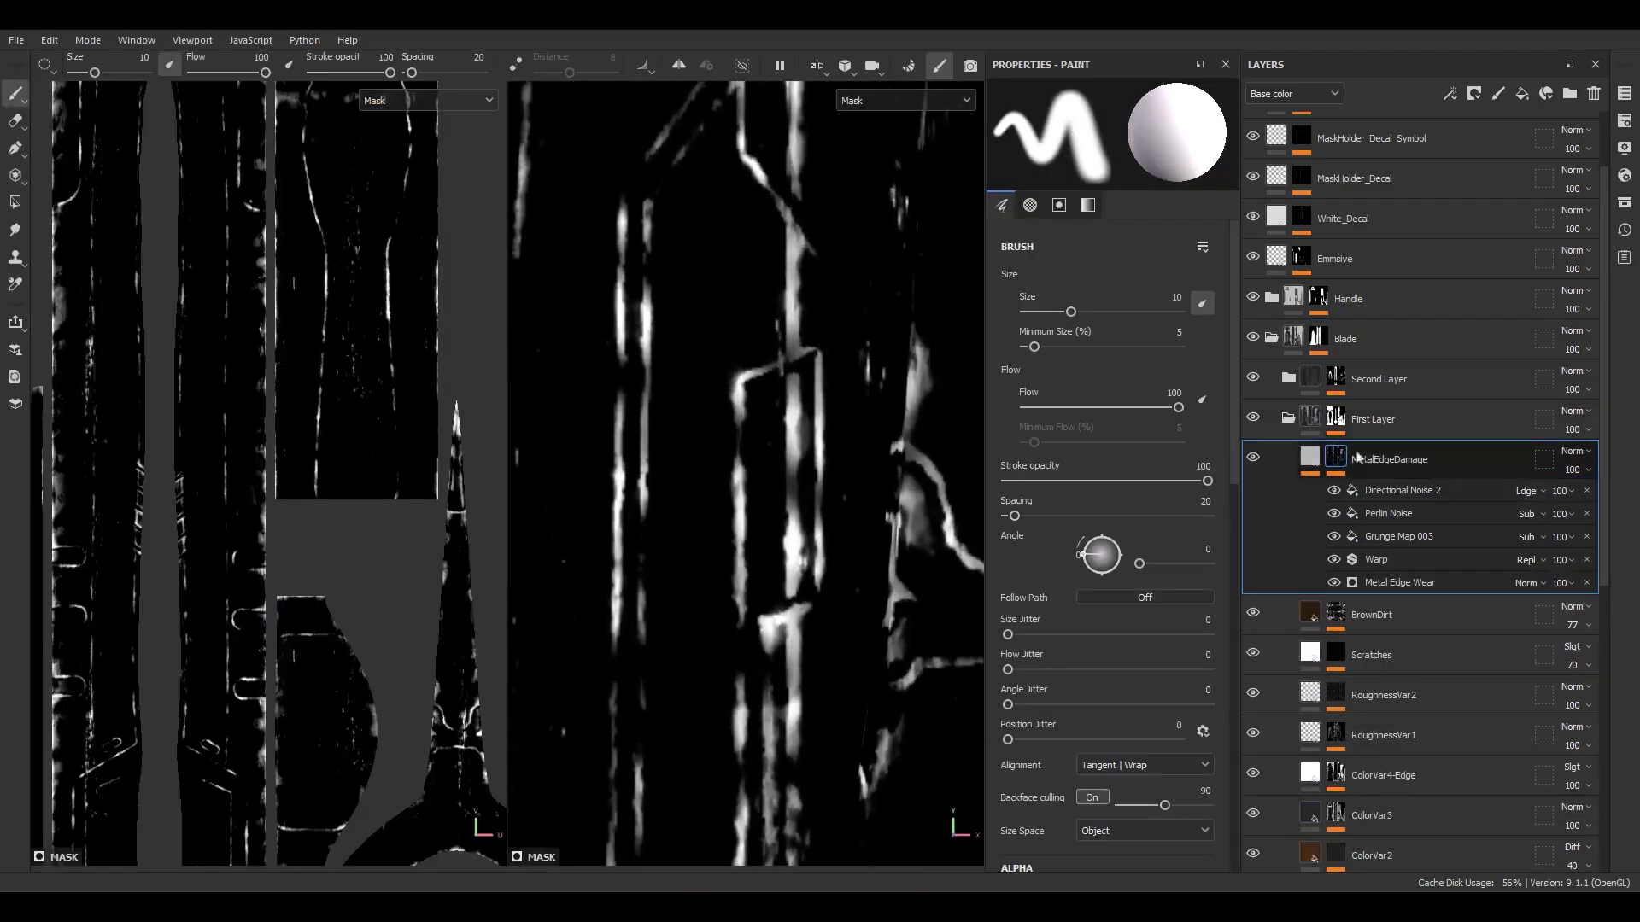
right_click(1401, 492)
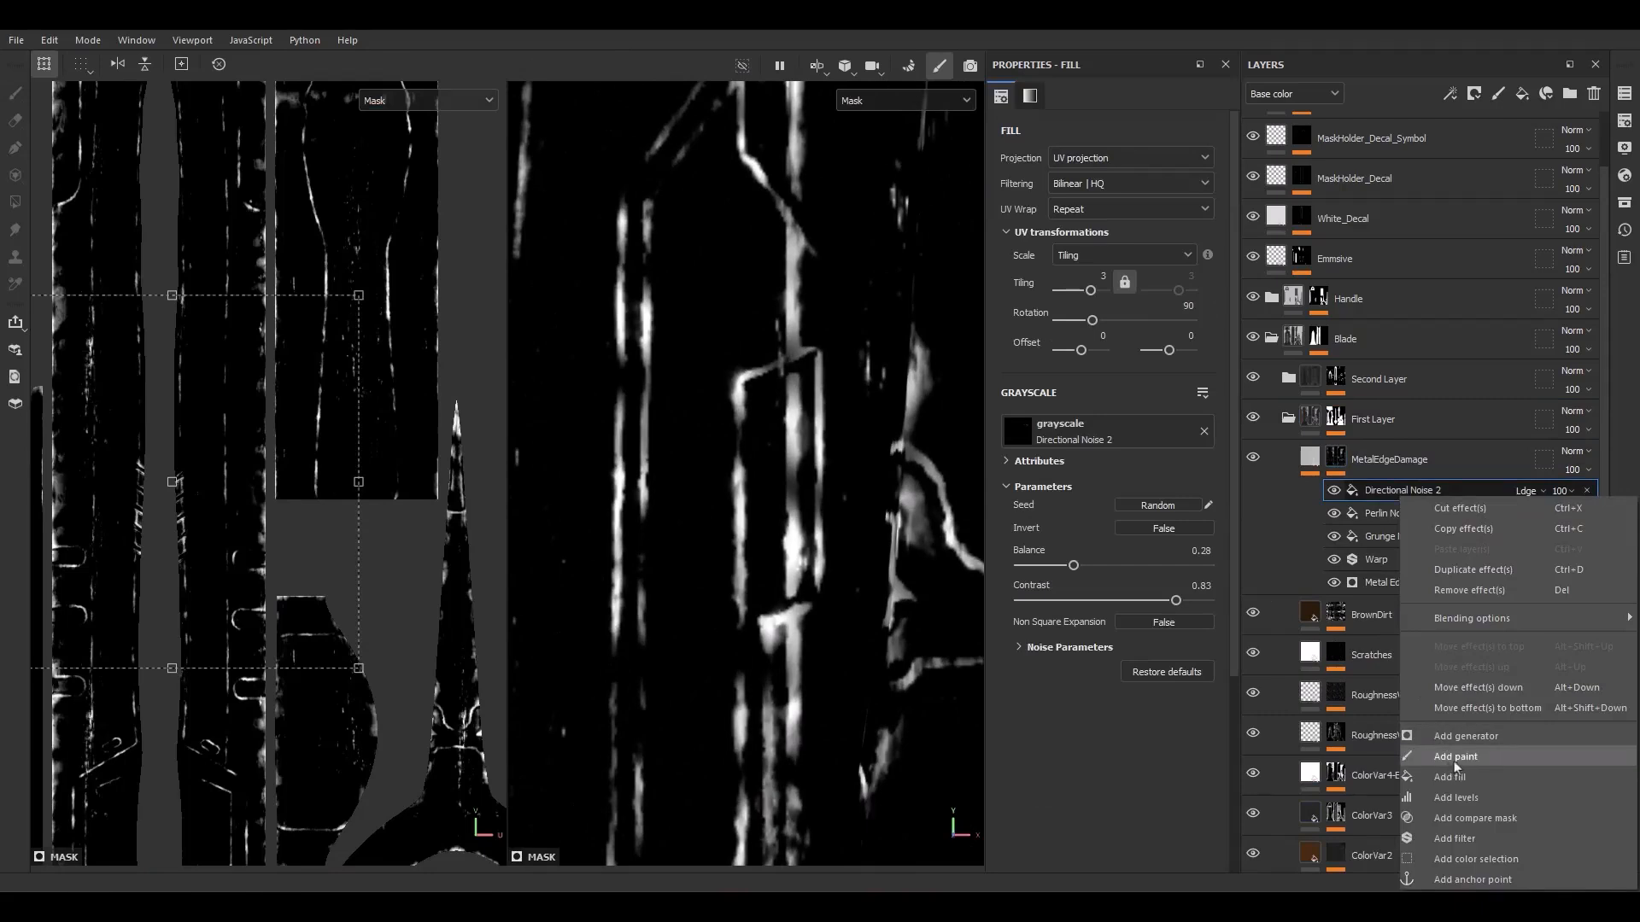
left_click(1455, 757)
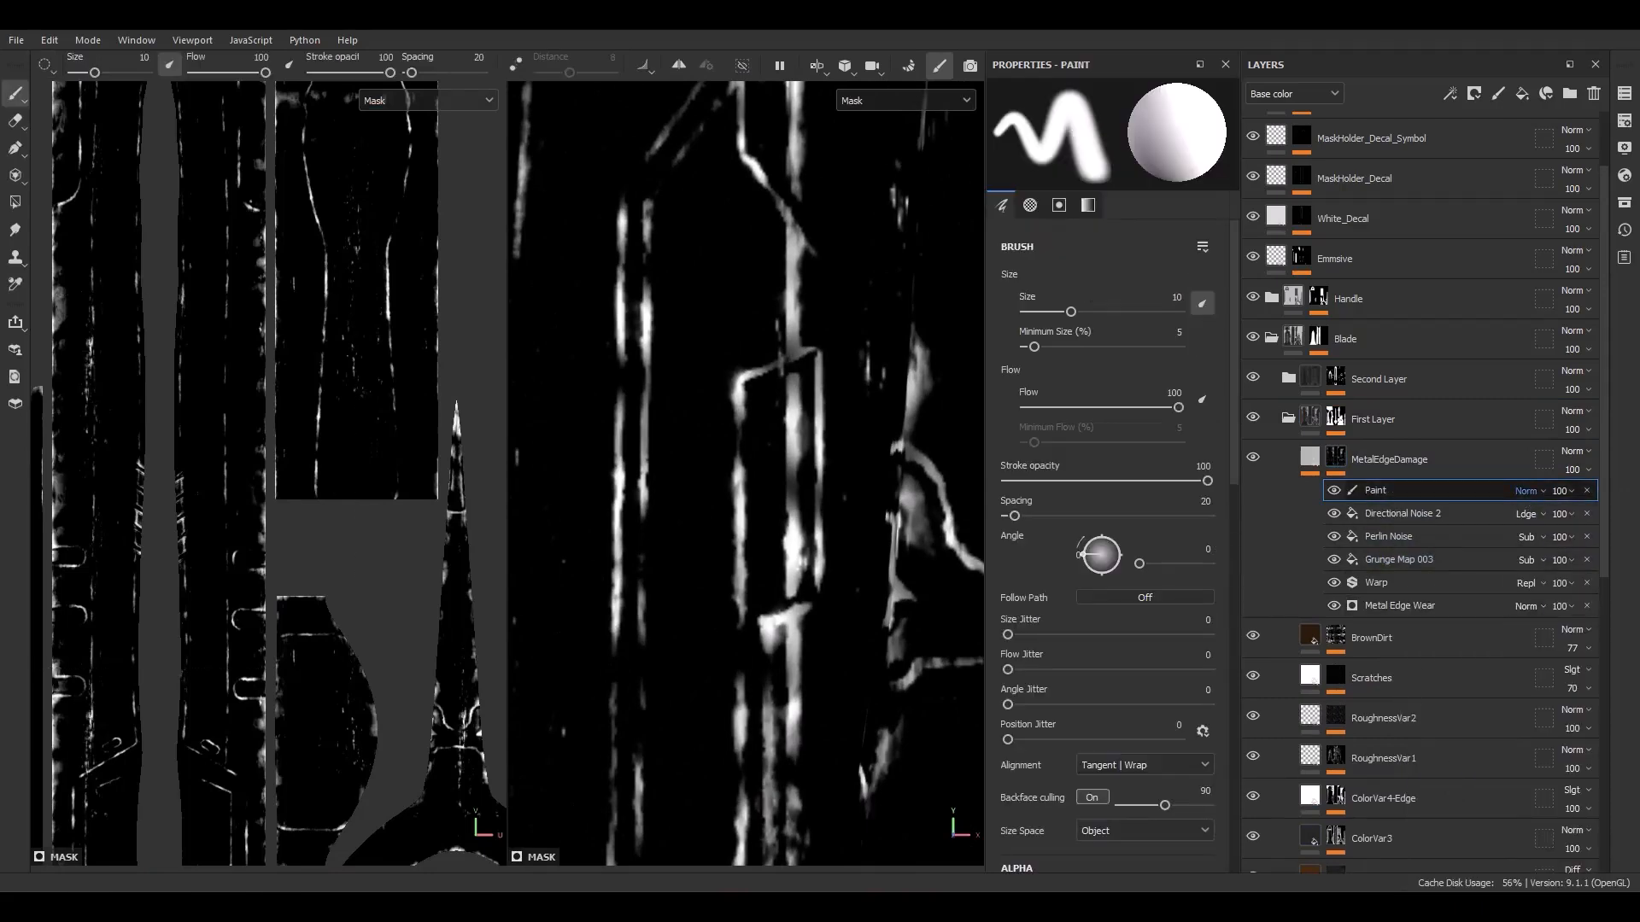
left_click(1524, 340)
Step: Paint away the excess edge damage around the blade's inner notch on the MetalEdgeDamage mask, using a small brush around size 1.71
right_click_drag(833, 471, 718, 470, "ctrl")
scroll(781, 546, "up", 5)
mouse_move(773, 681)
left_mouse_down()
mouse_move(806, 684)
mouse_move(788, 697)
mouse_move(854, 563)
mouse_move(828, 597)
mouse_move(860, 507)
left_mouse_up()
middle_click_drag(862, 508, 788, 721, "alt")
scroll(773, 649, "down", 2)
mouse_move(740, 386)
left_mouse_down()
mouse_move(767, 343)
mouse_move(818, 313)
mouse_move(812, 212)
mouse_move(799, 414)
mouse_move(815, 400)
mouse_move(817, 555)
left_mouse_up()
right_click_drag(781, 484, 854, 485, "ctrl")
mouse_move(753, 431)
left_mouse_down()
mouse_move(786, 473)
mouse_move(783, 698)
left_mouse_up()
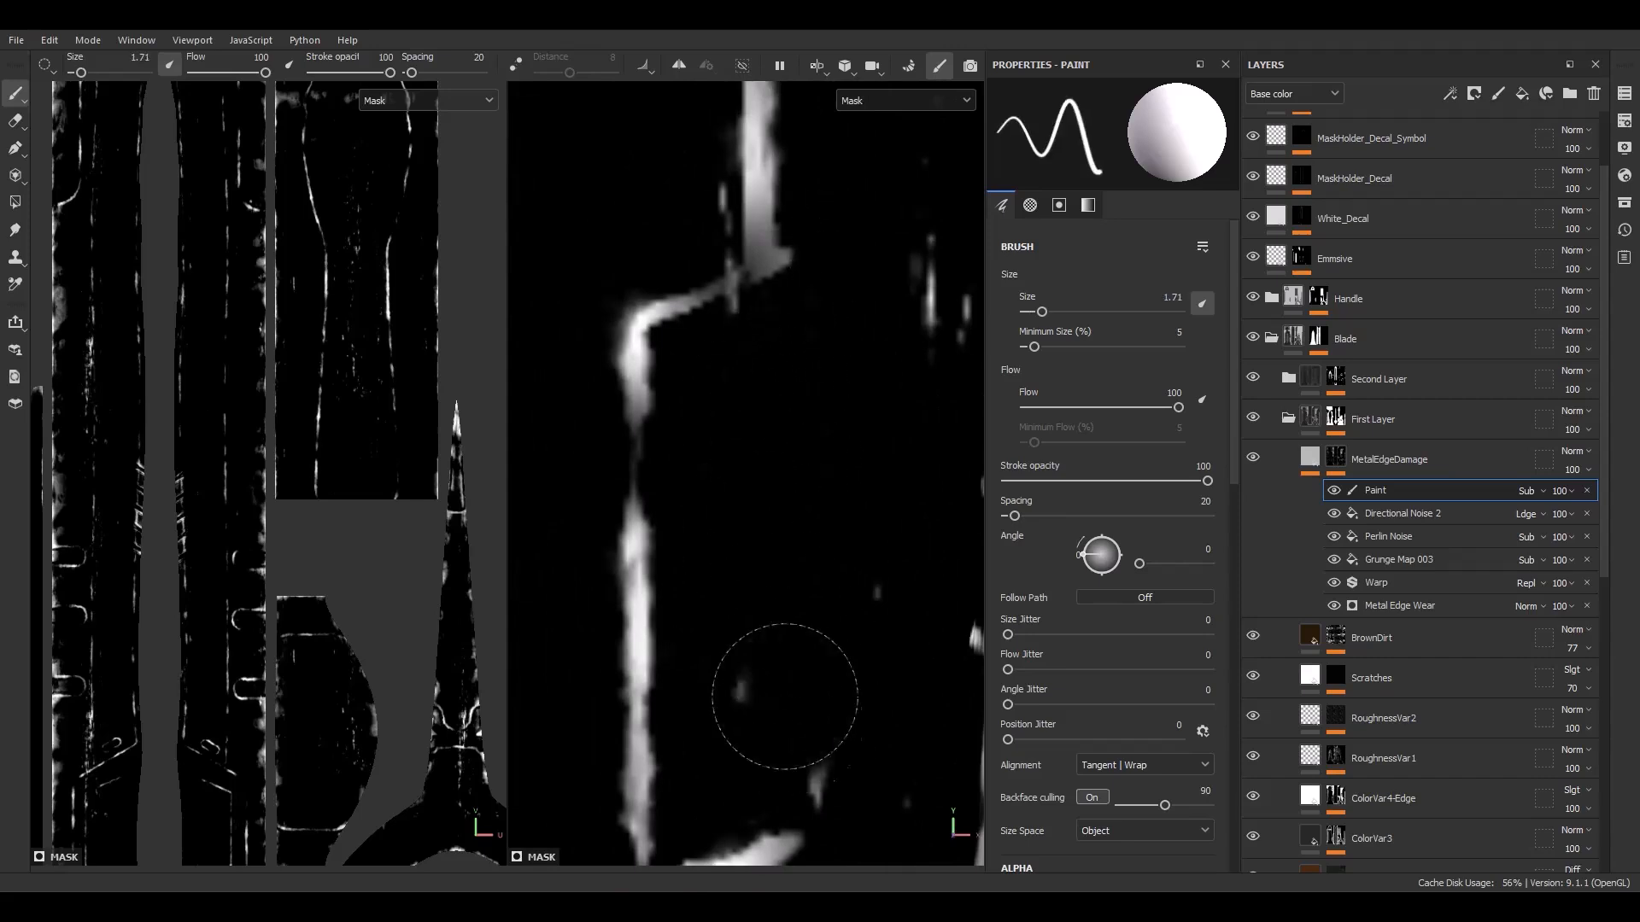
right_click_drag(780, 702, 762, 702, "ctrl")
mouse_move(779, 704)
left_mouse_down()
mouse_move(809, 766)
mouse_move(832, 619)
left_mouse_up()
left_click_drag(776, 515, 615, 538, "alt")
scroll(795, 553, "down", 5)
scroll(797, 564, "up", 3)
mouse_move(790, 586)
left_mouse_down()
mouse_move(798, 613)
mouse_move(761, 351)
left_mouse_up()
left_click(1309, 458)
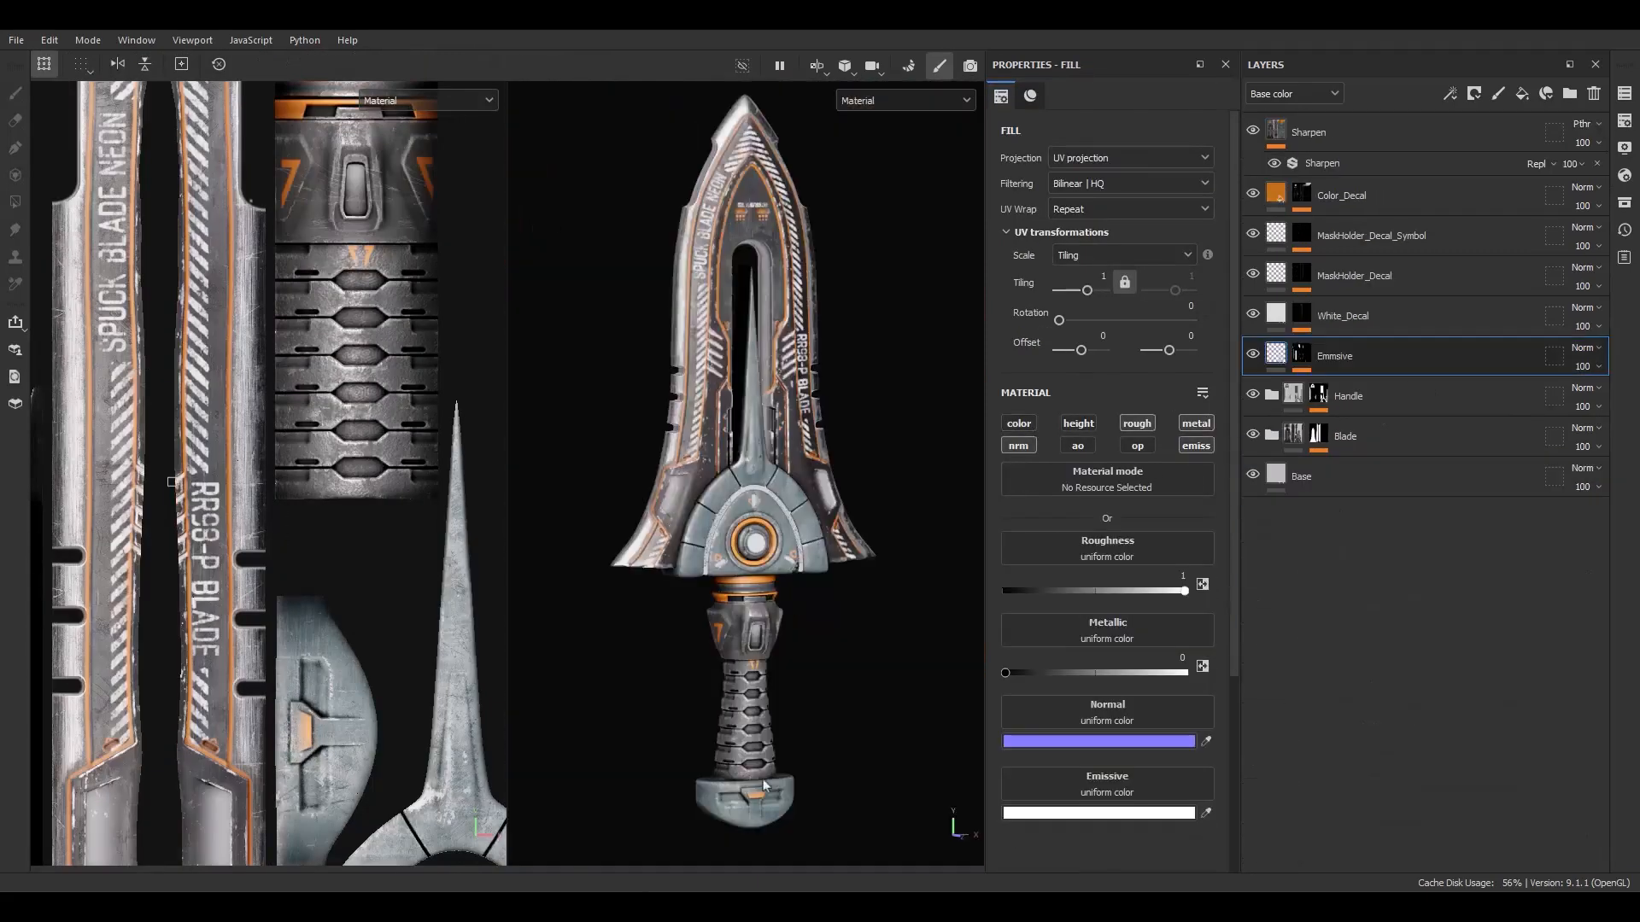
Step: Examine the handle, guard and blade of the sword from several angles
scroll(629, 721, "up", 3)
middle_click_drag(629, 721, 630, 592, "alt")
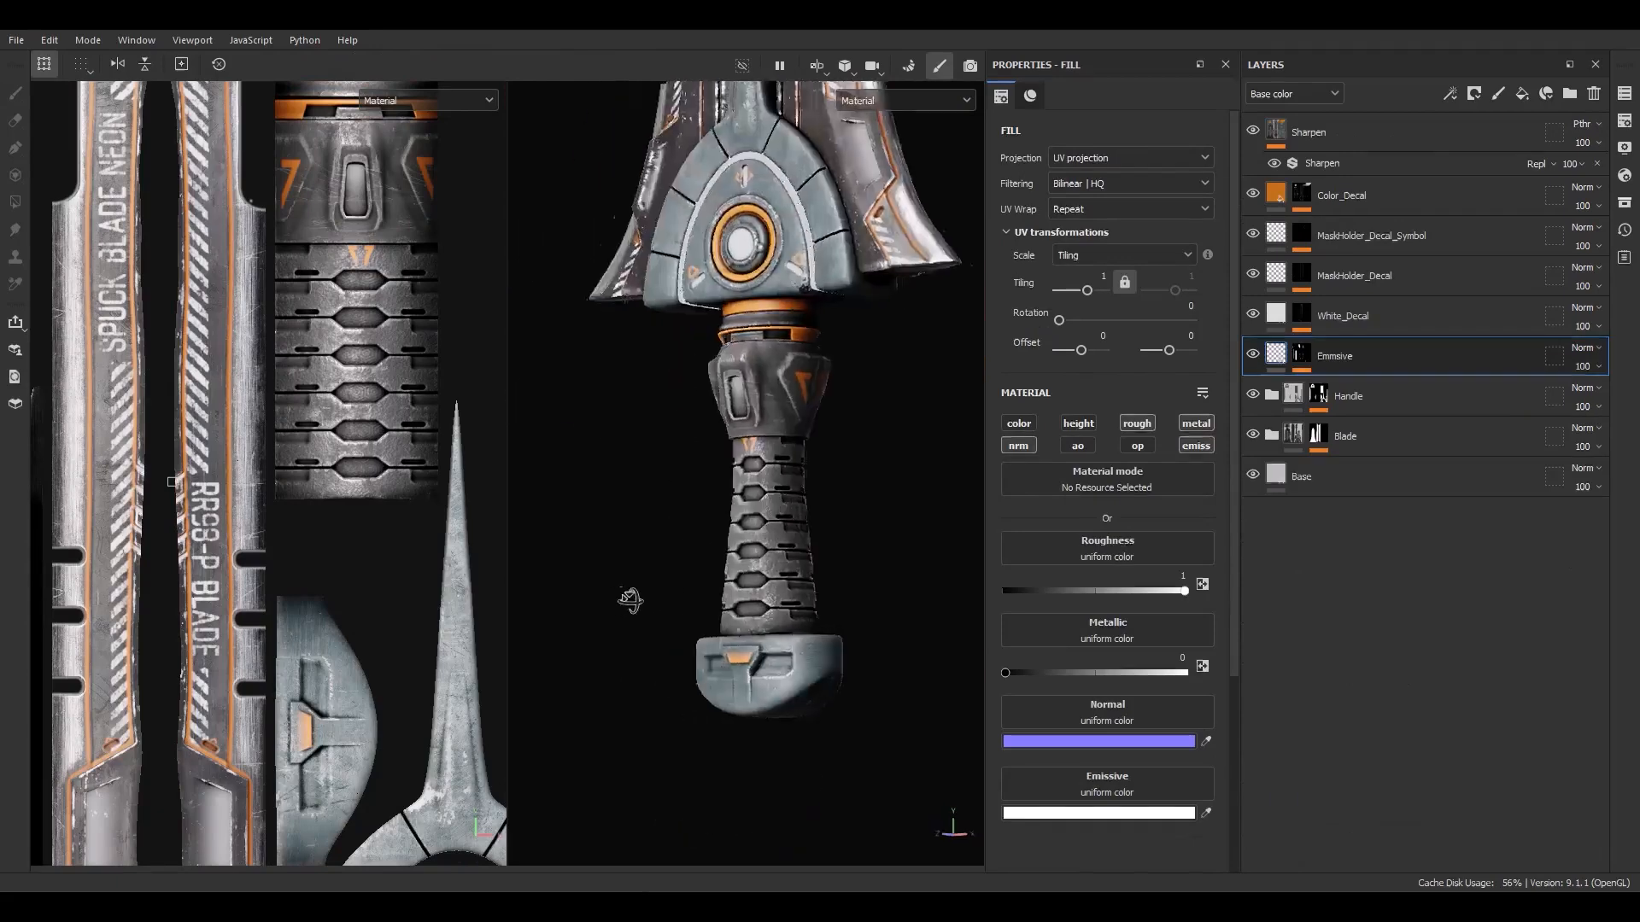
left_click_drag(630, 592, 805, 644, "alt")
middle_click_drag(764, 586, 761, 787, "alt")
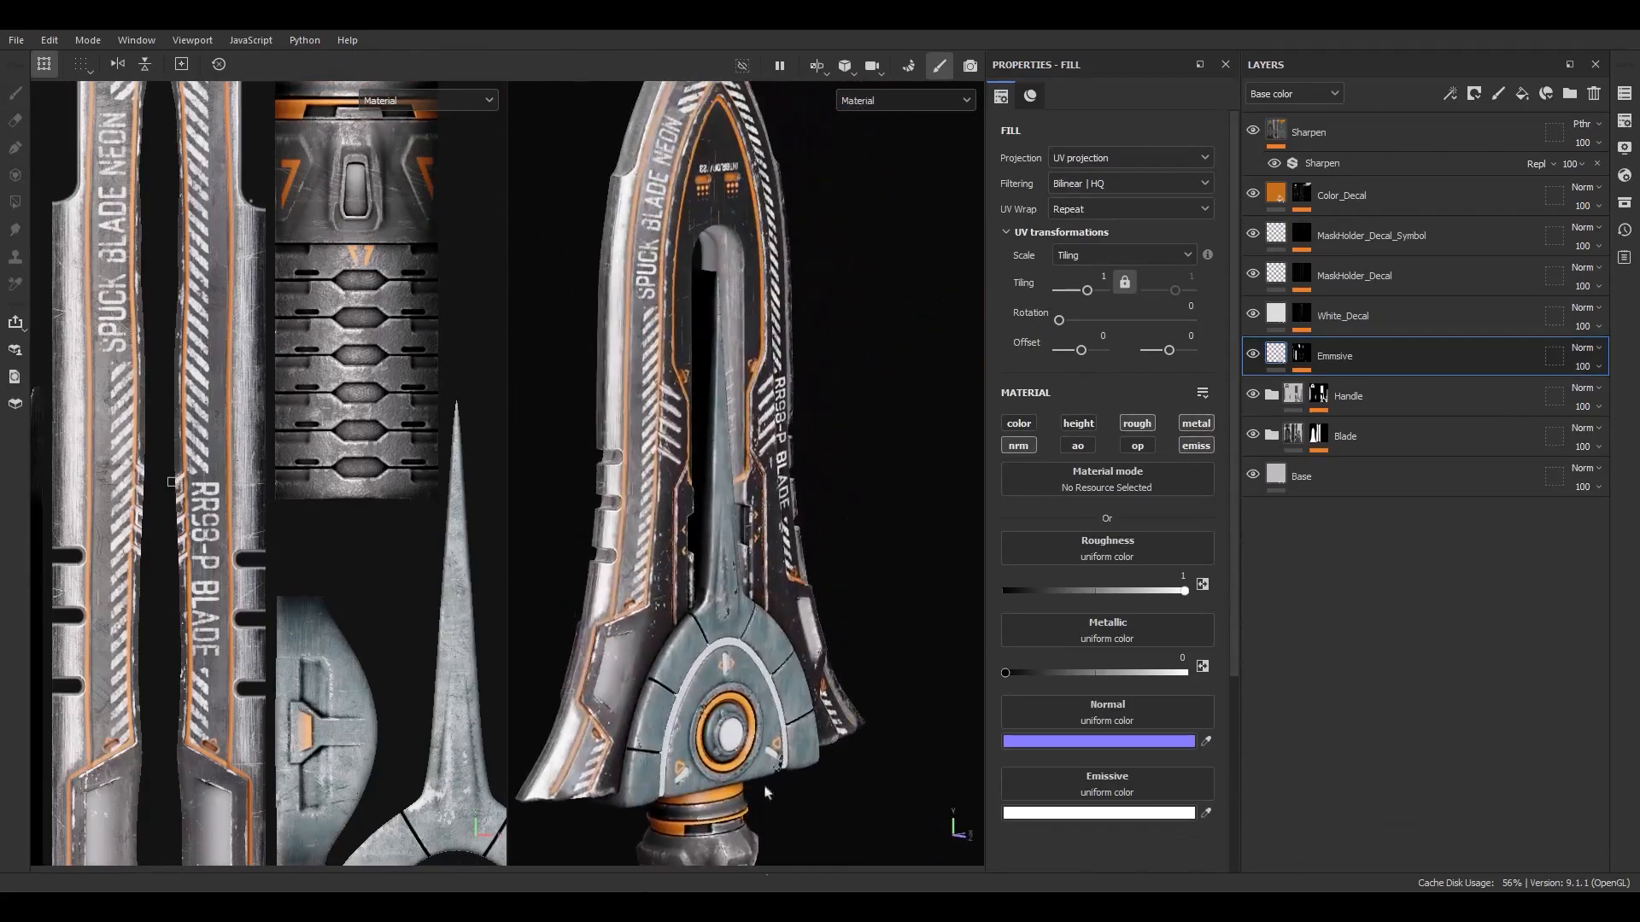
left_click_drag(744, 562, 639, 521, "alt")
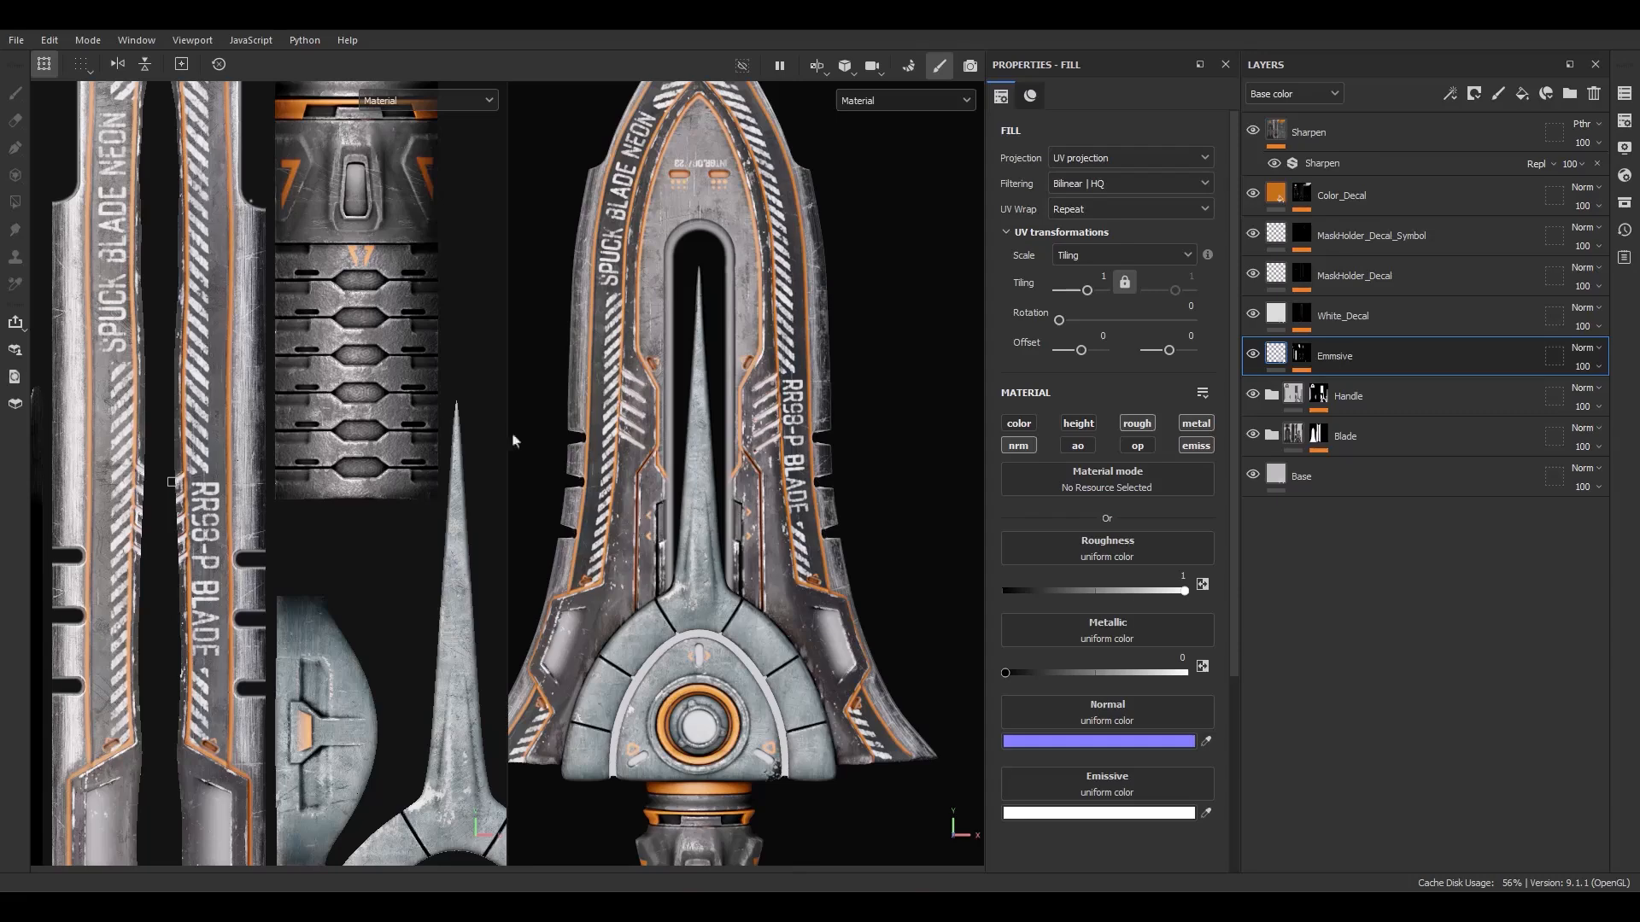
Step: Open the texture export settings and set the output template to Unreal Engine 4 + Height
left_click_drag(512, 439, 799, 323, "alt")
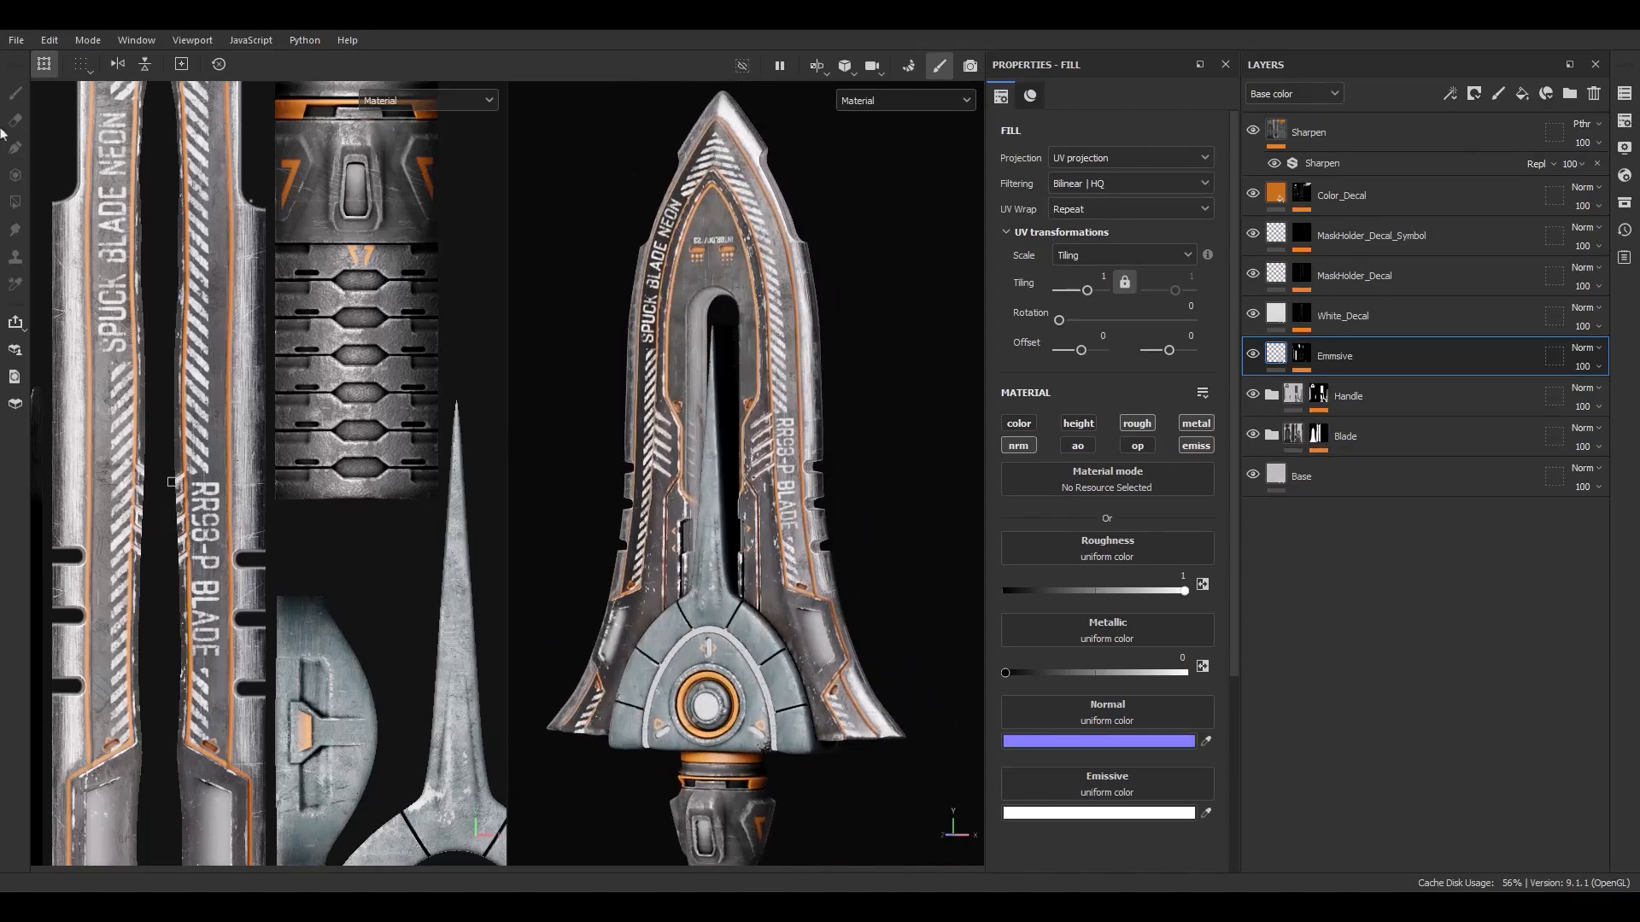
left_click(16, 40)
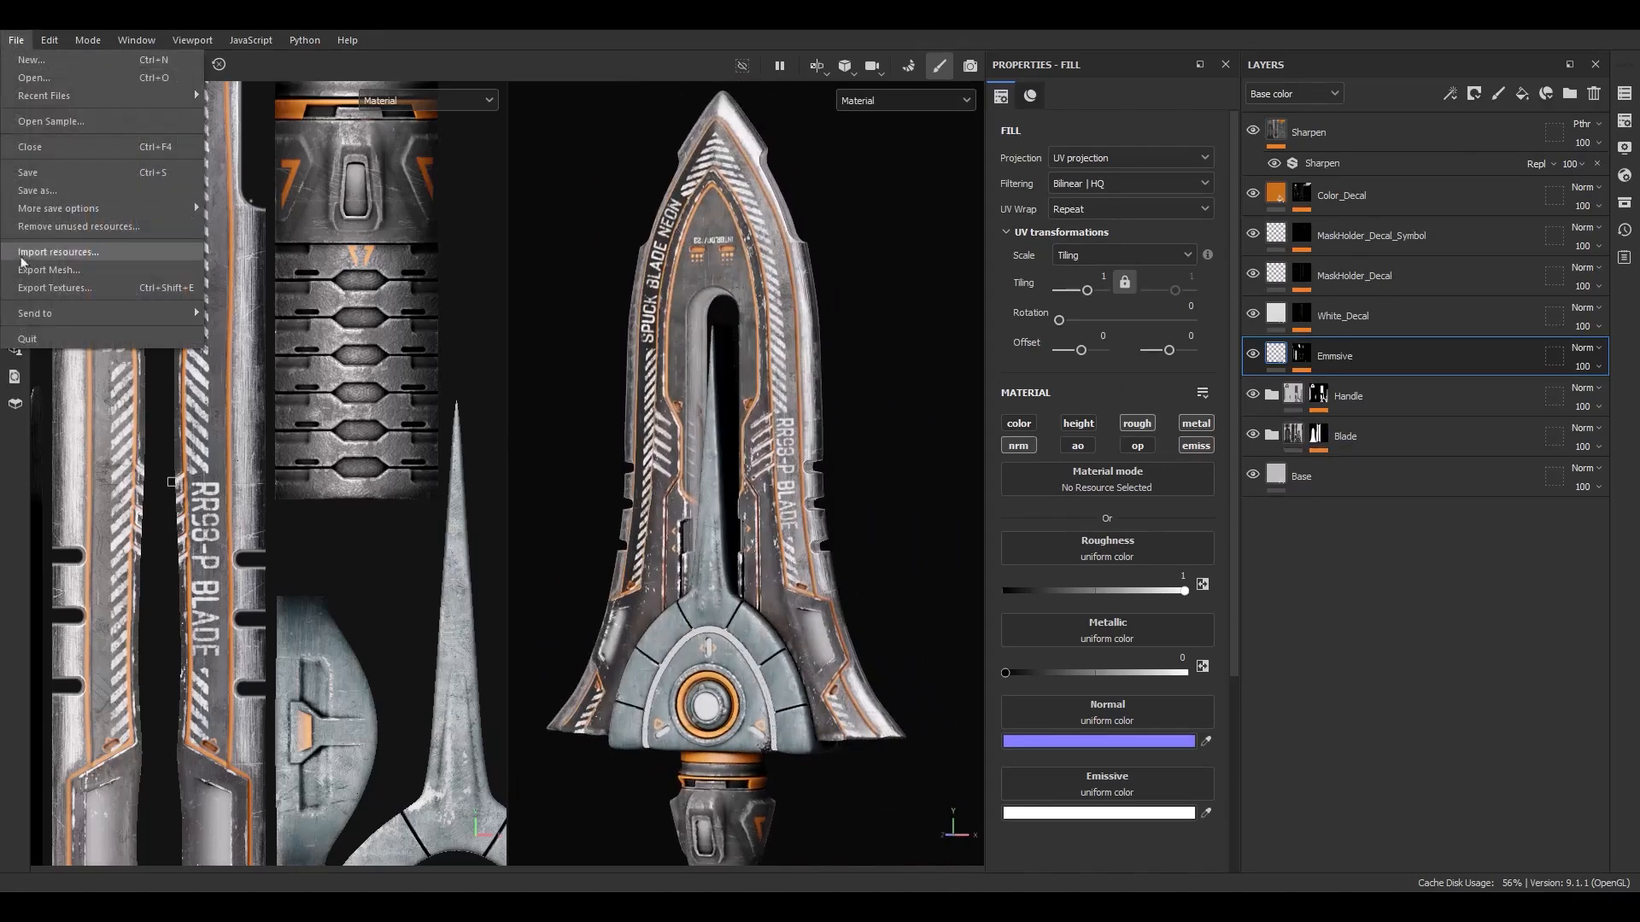
left_click(53, 287)
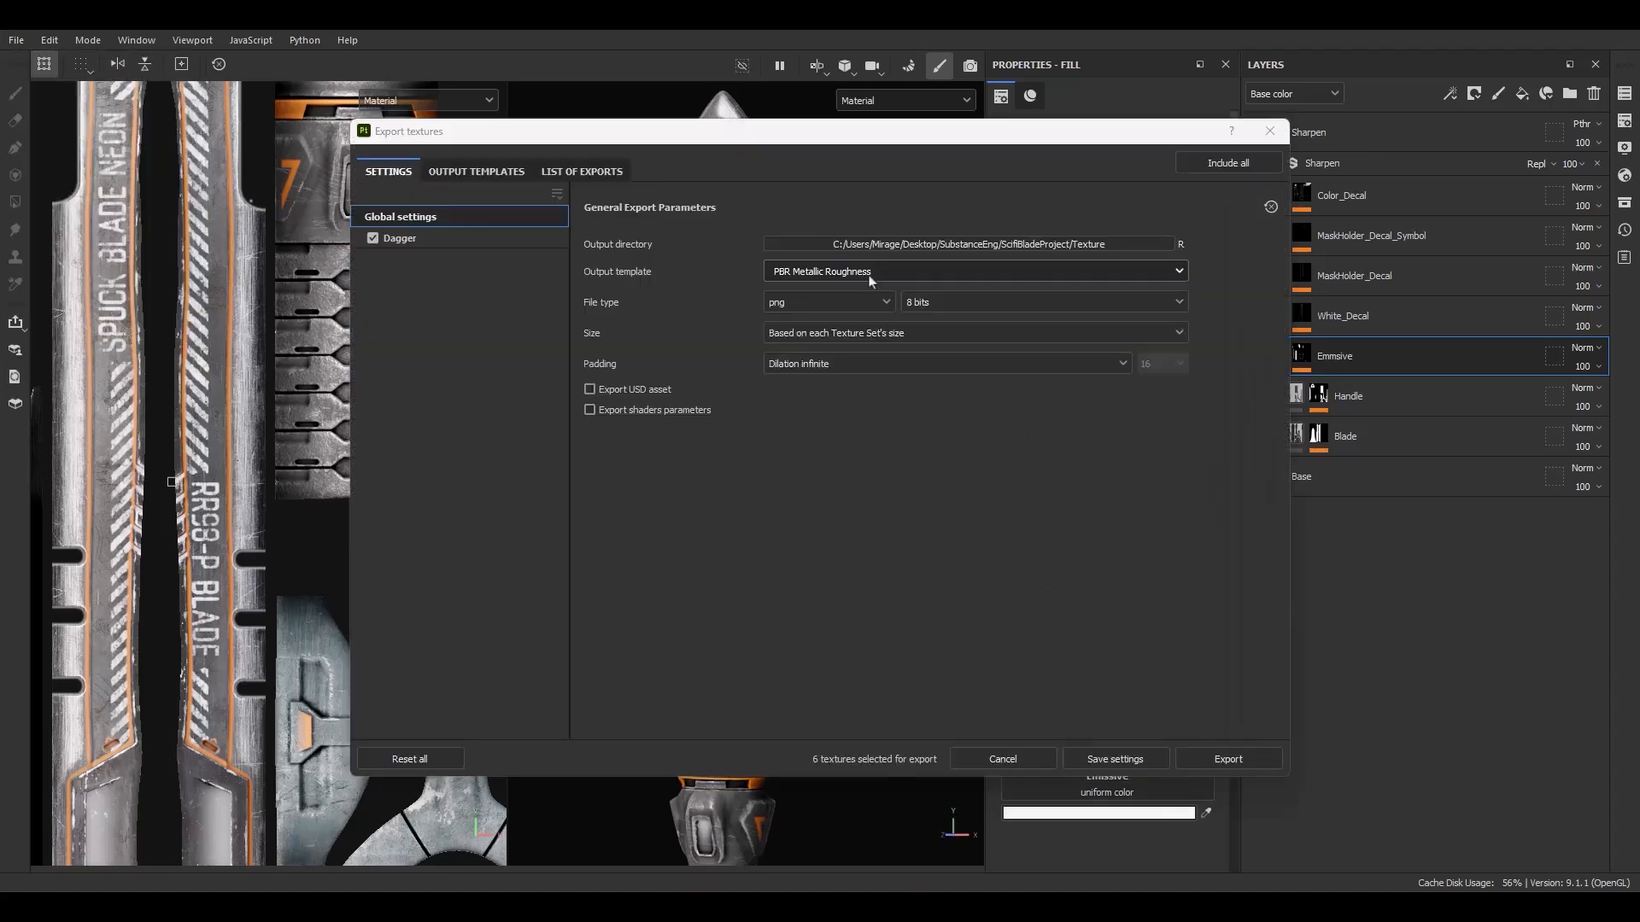
left_click(854, 272)
scroll(798, 342, "down", 5)
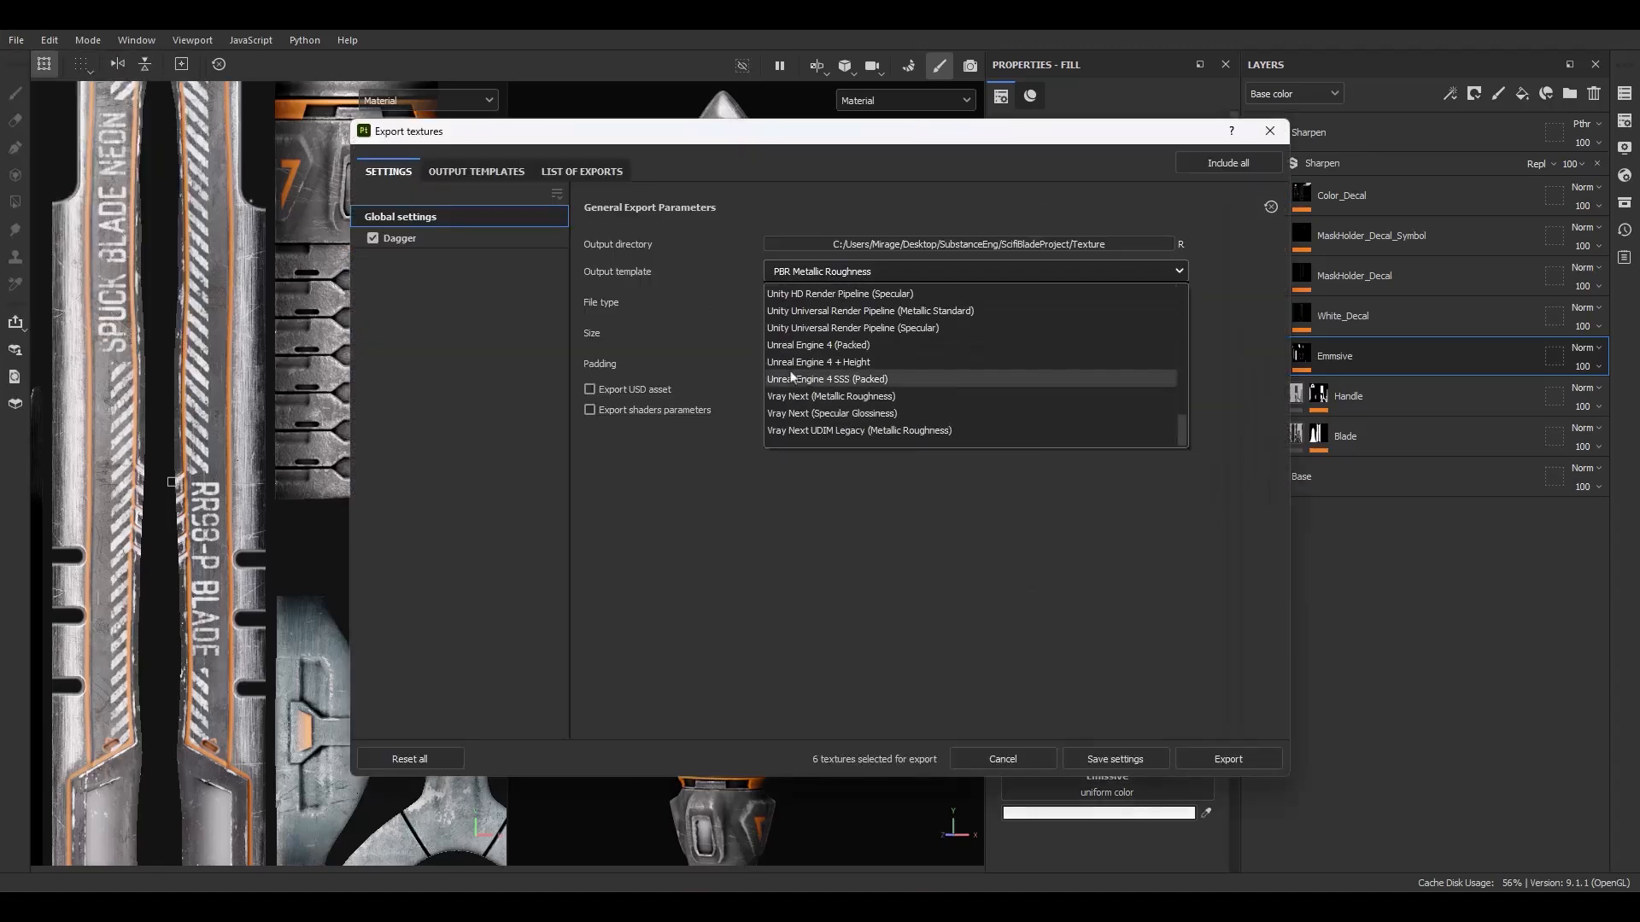
left_click(813, 372)
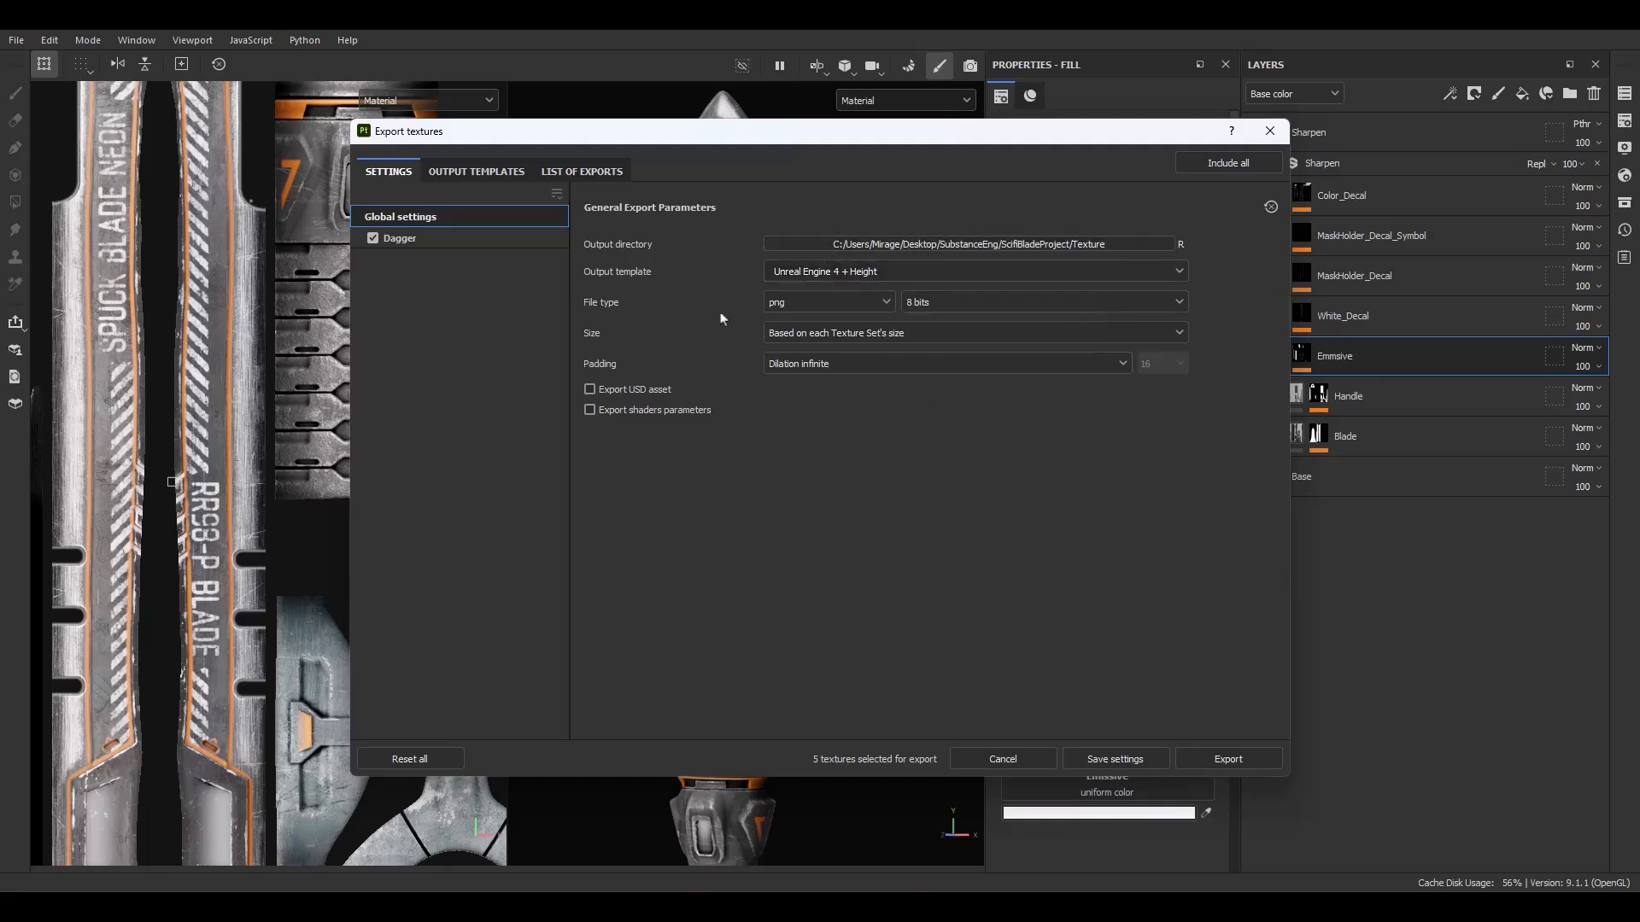
Step: Set the png export to 16 bits and choose the output texture size
left_click(940, 302)
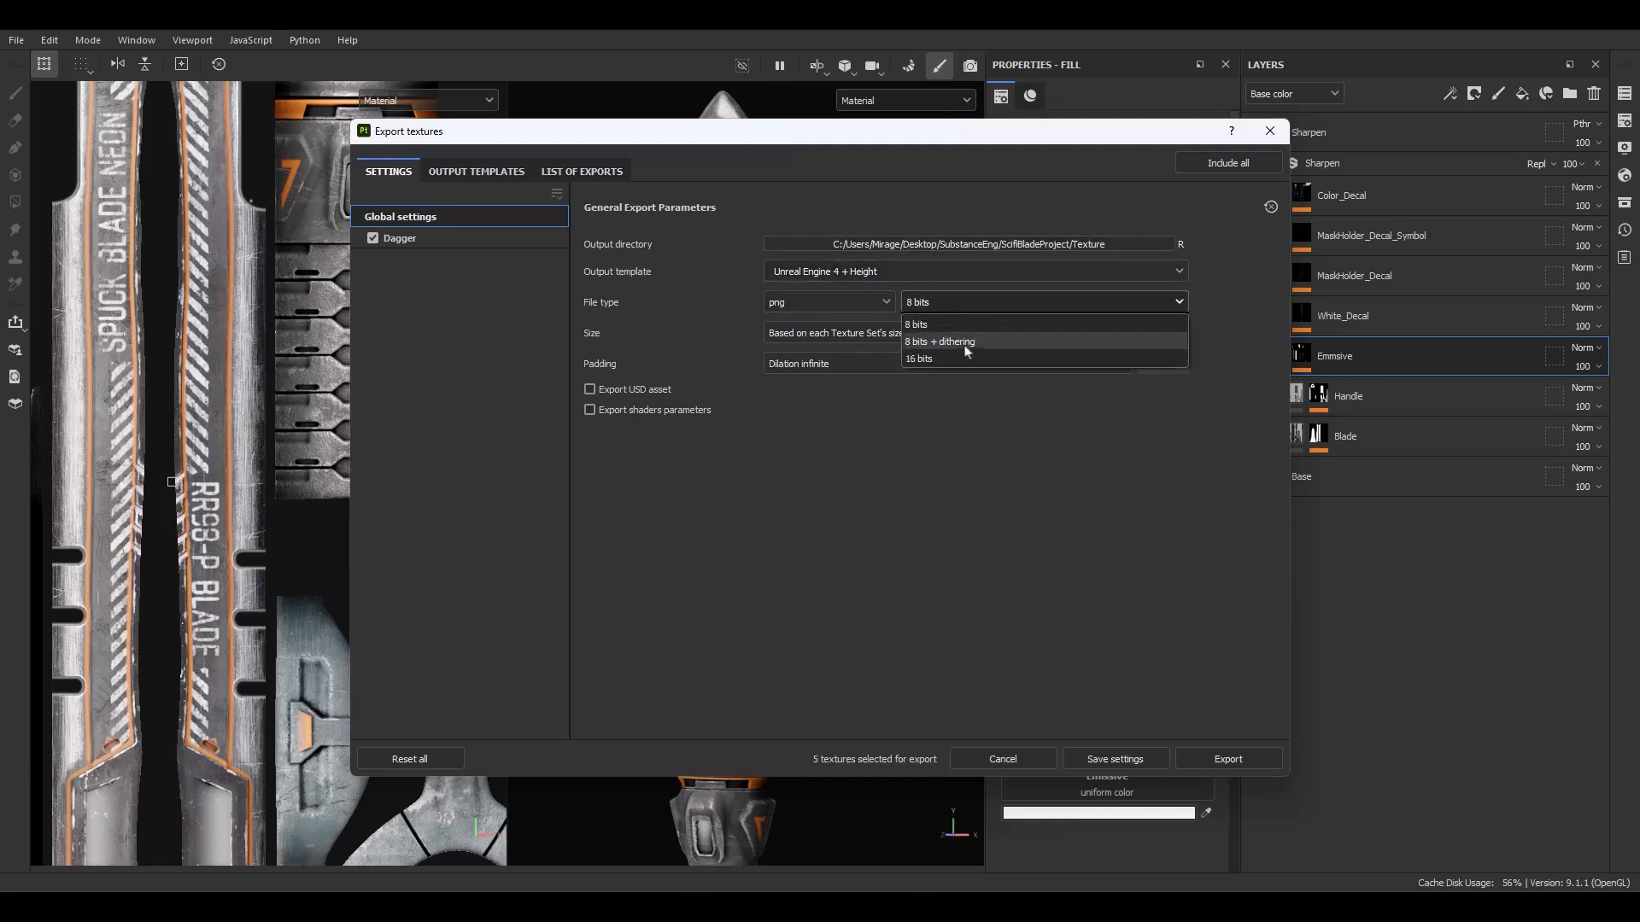
left_click(917, 362)
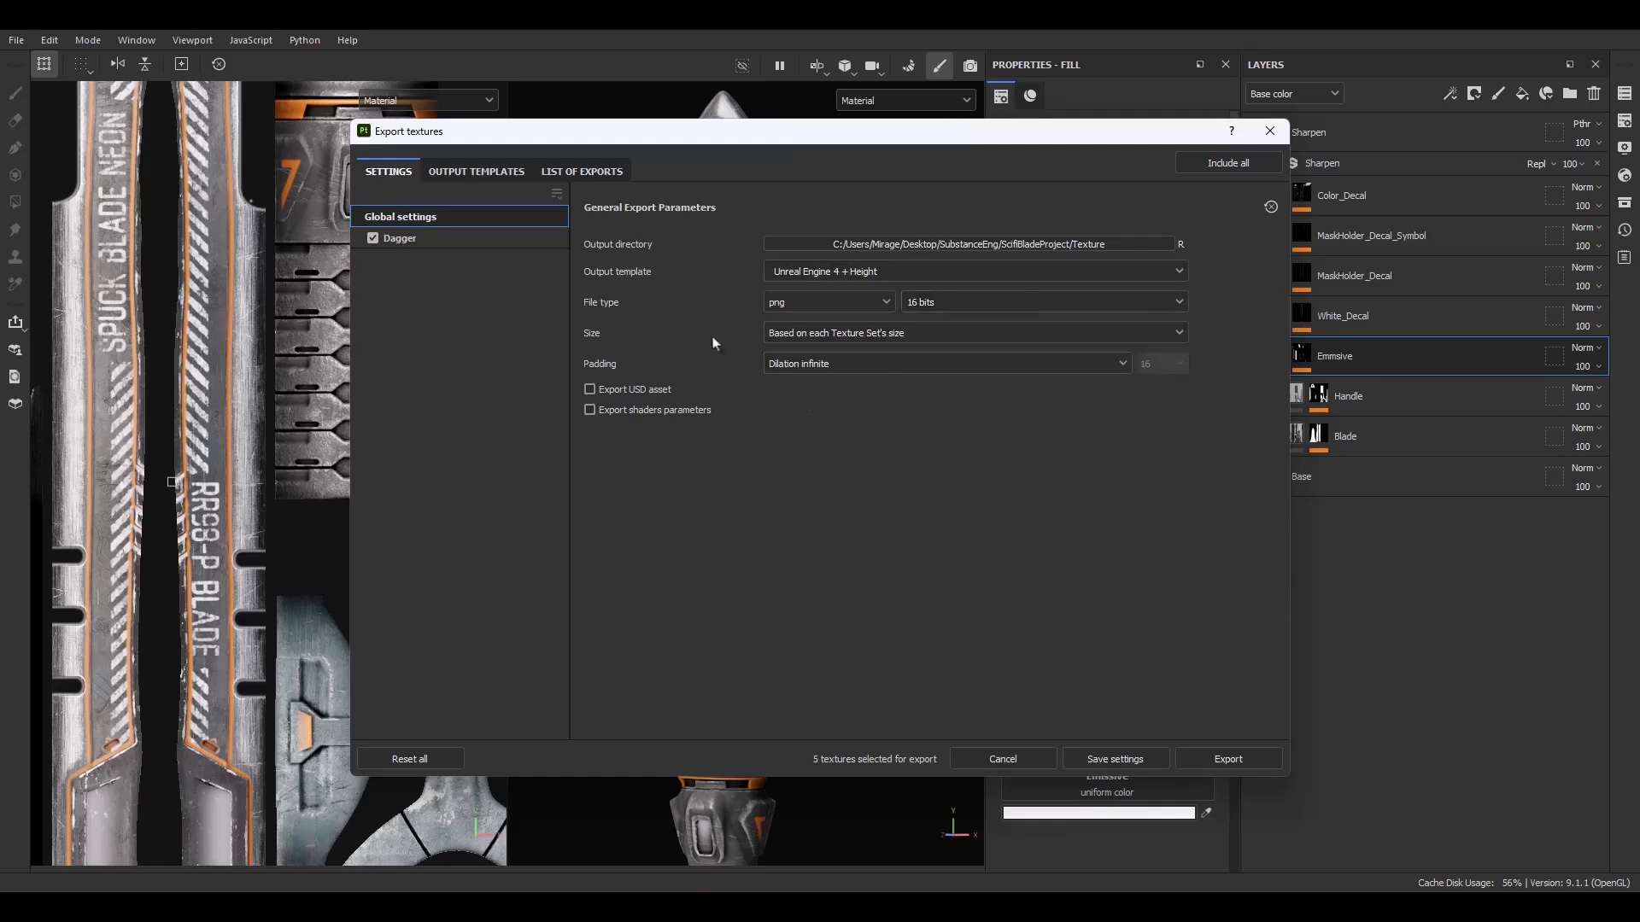
left_click(841, 335)
left_click(811, 483)
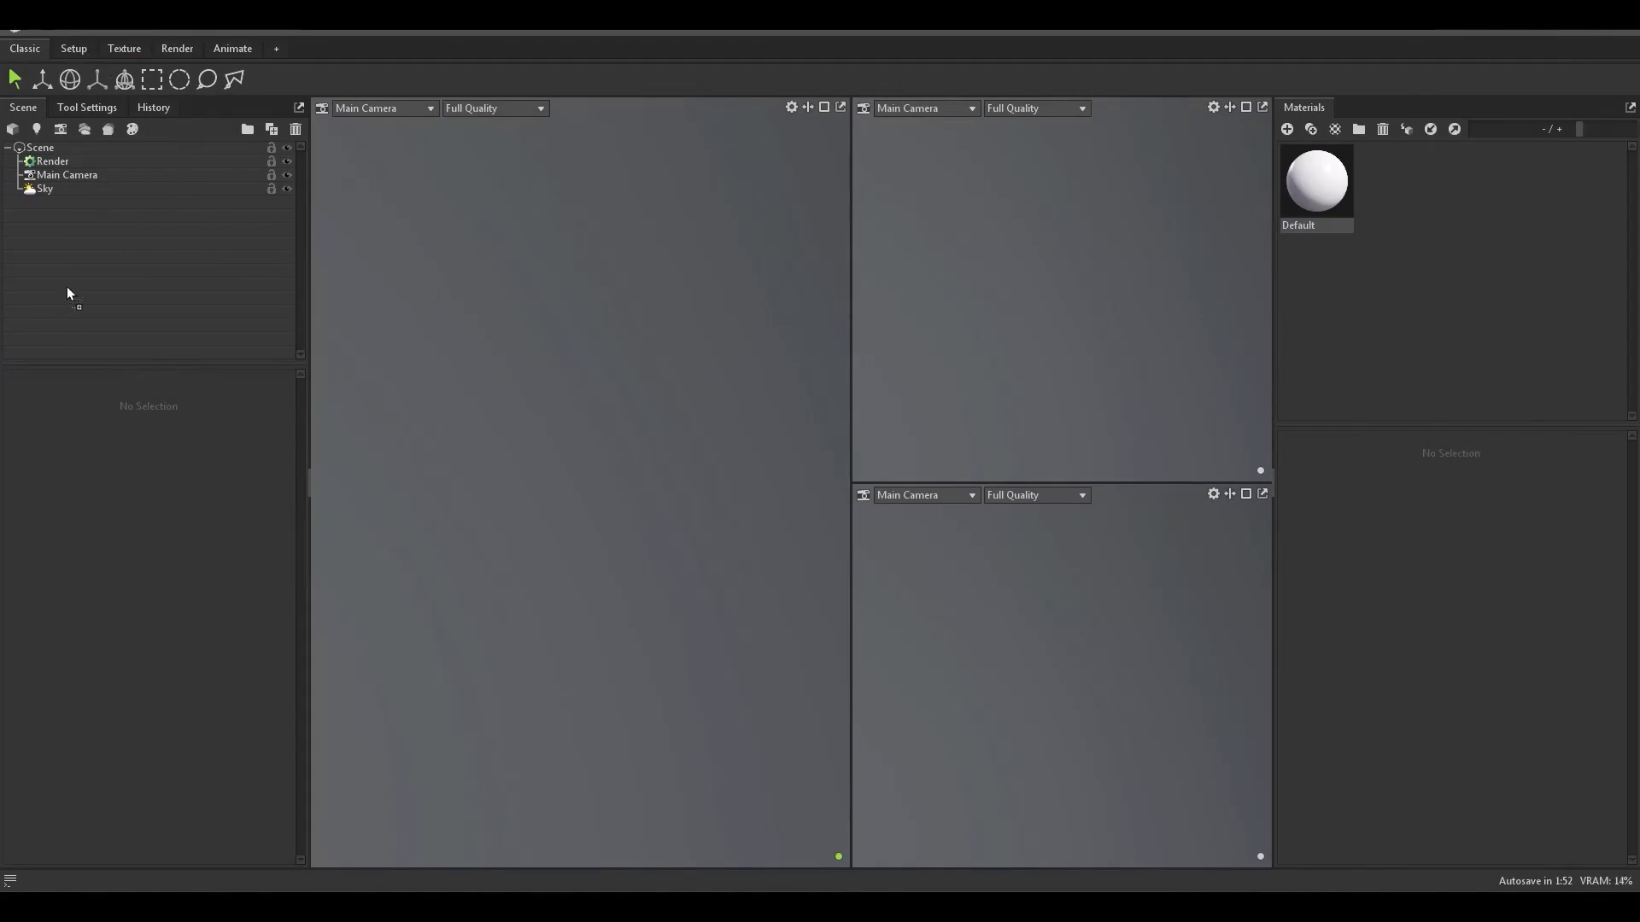
Step: Switch to Marmoset Toolbag and import the scifiBlade model into the scene
left_click_drag(67, 288, 69, 289)
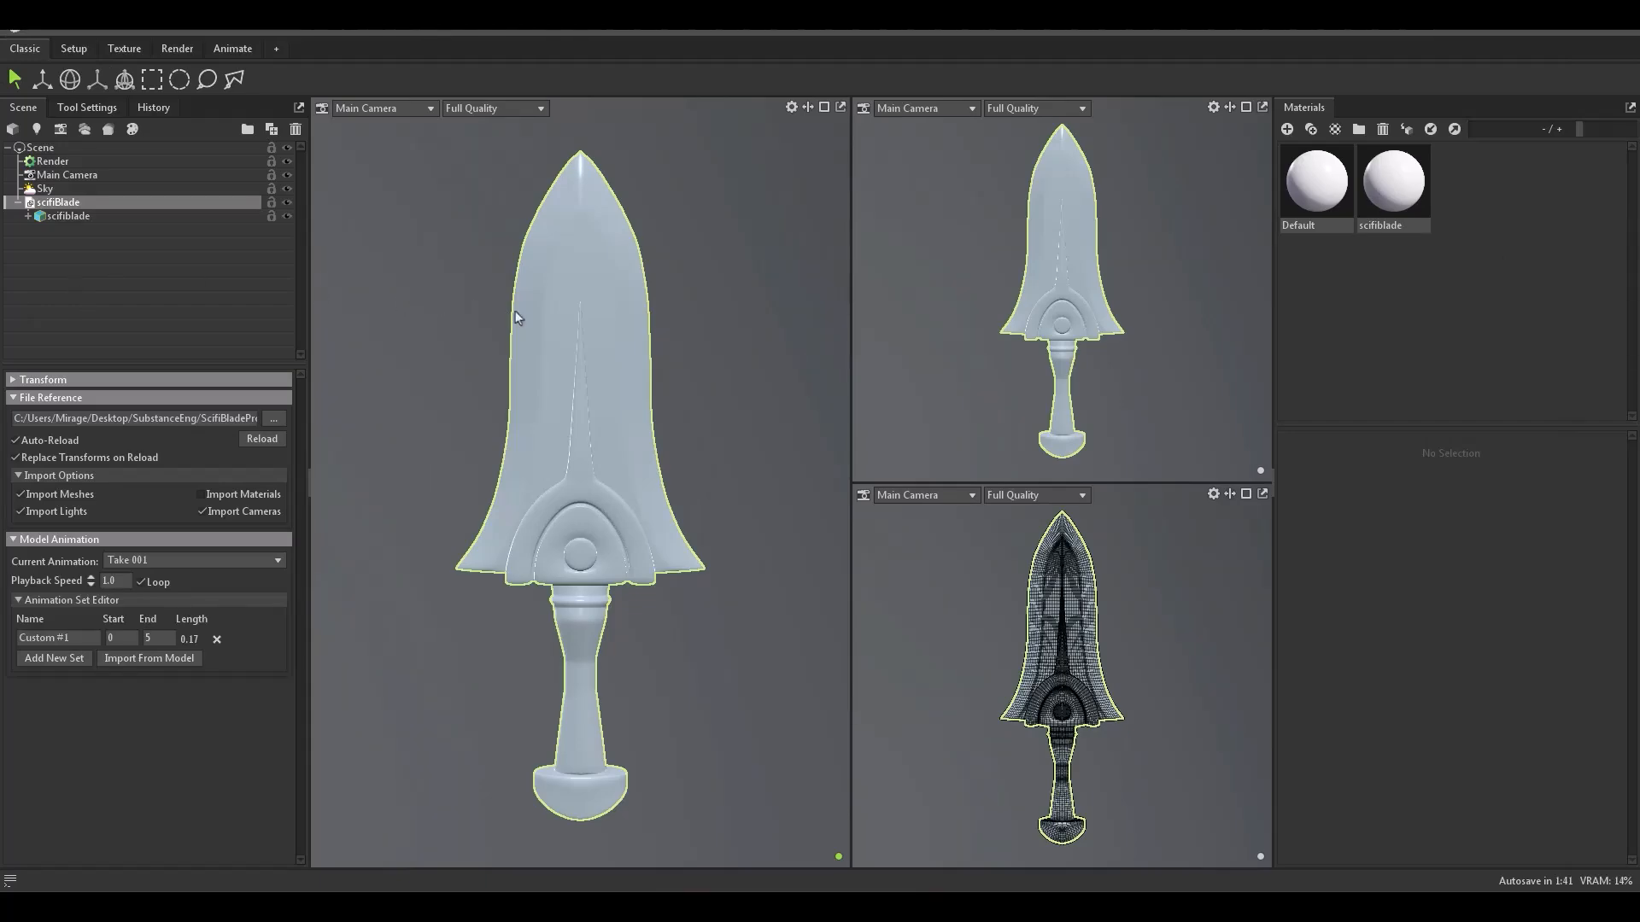
left_click(516, 317)
left_click_drag(644, 315, 1266, 267)
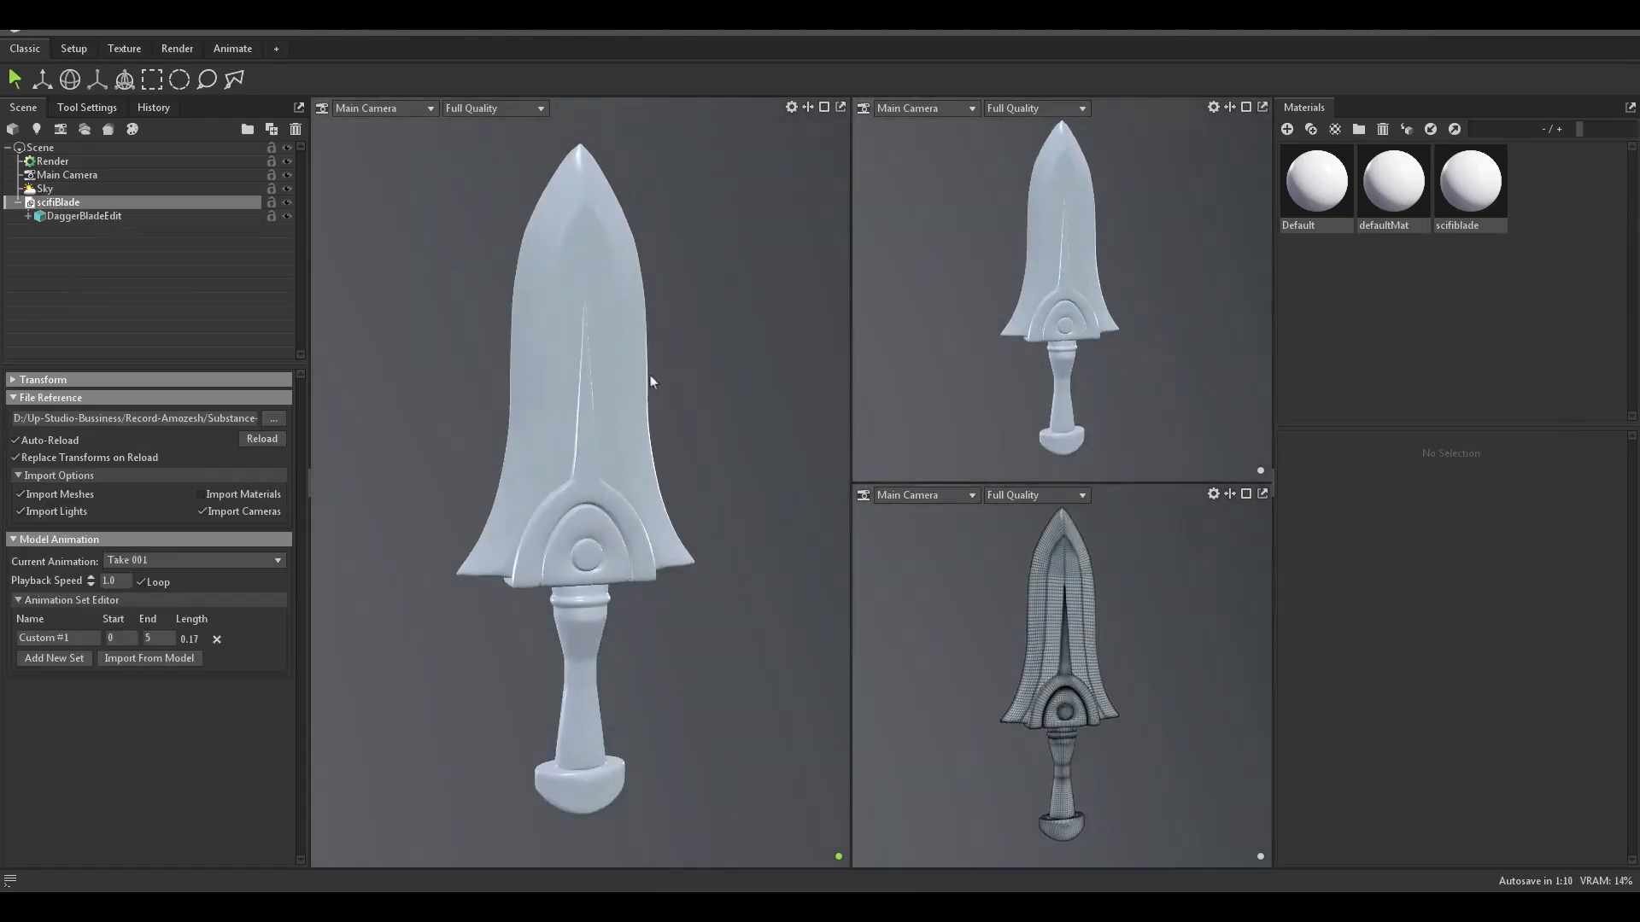
left_click(775, 333)
left_click_drag(775, 333, 574, 419)
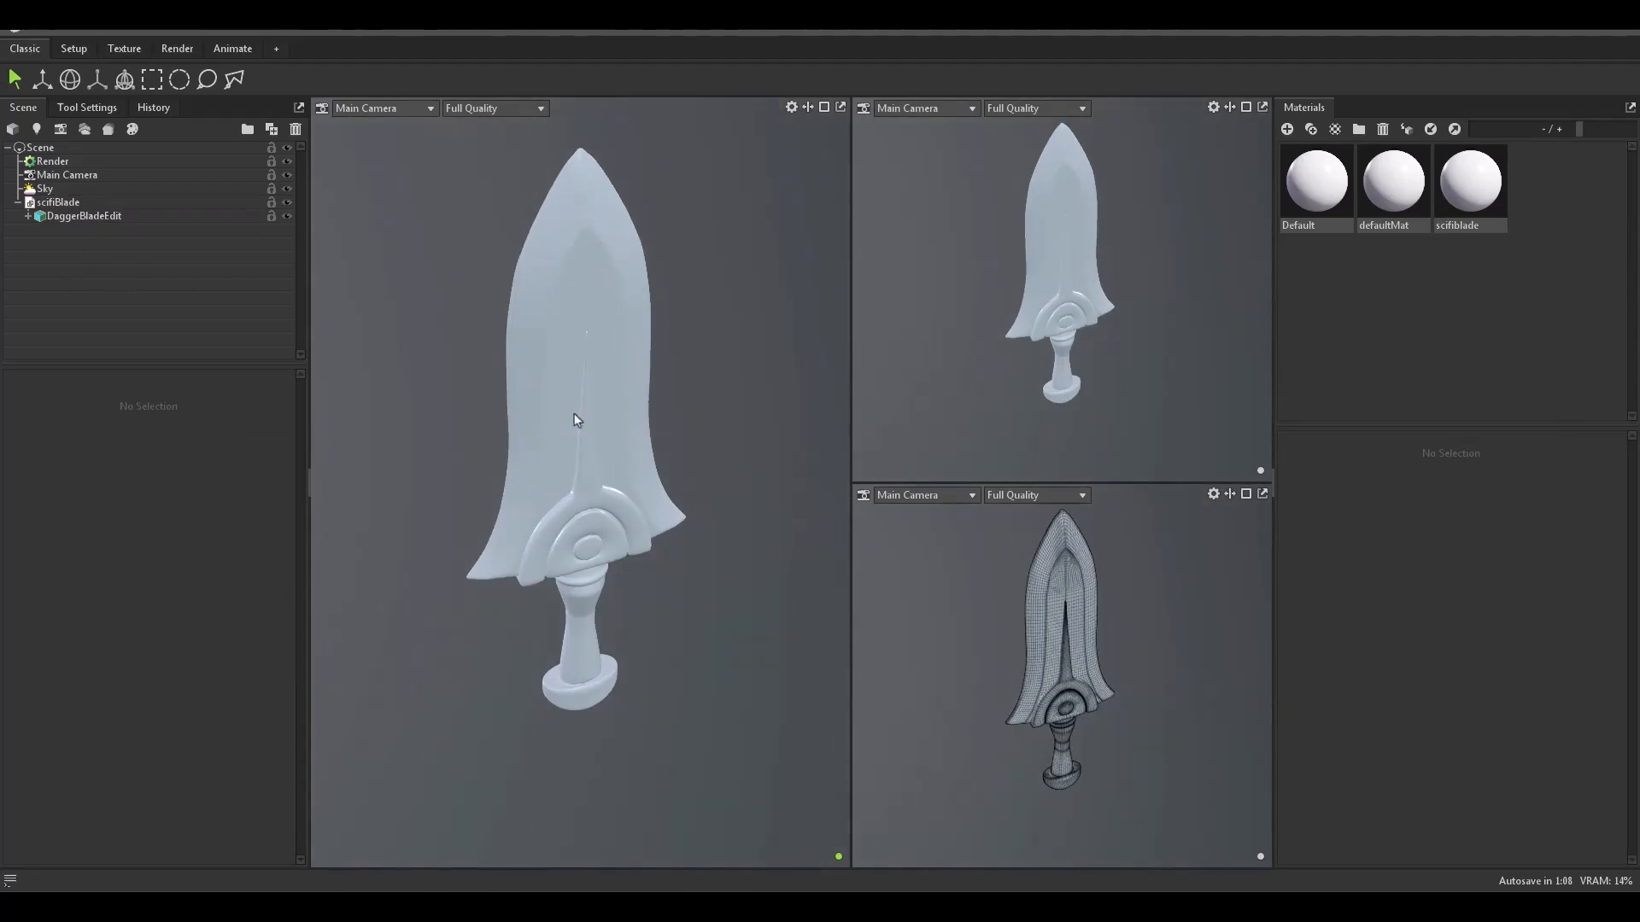
Step: Rotate the scifiBlade model until its blade points diagonally downward, and move it up into the camera view
left_click(54, 204)
key("e")
left_click_drag(629, 696, 632, 862)
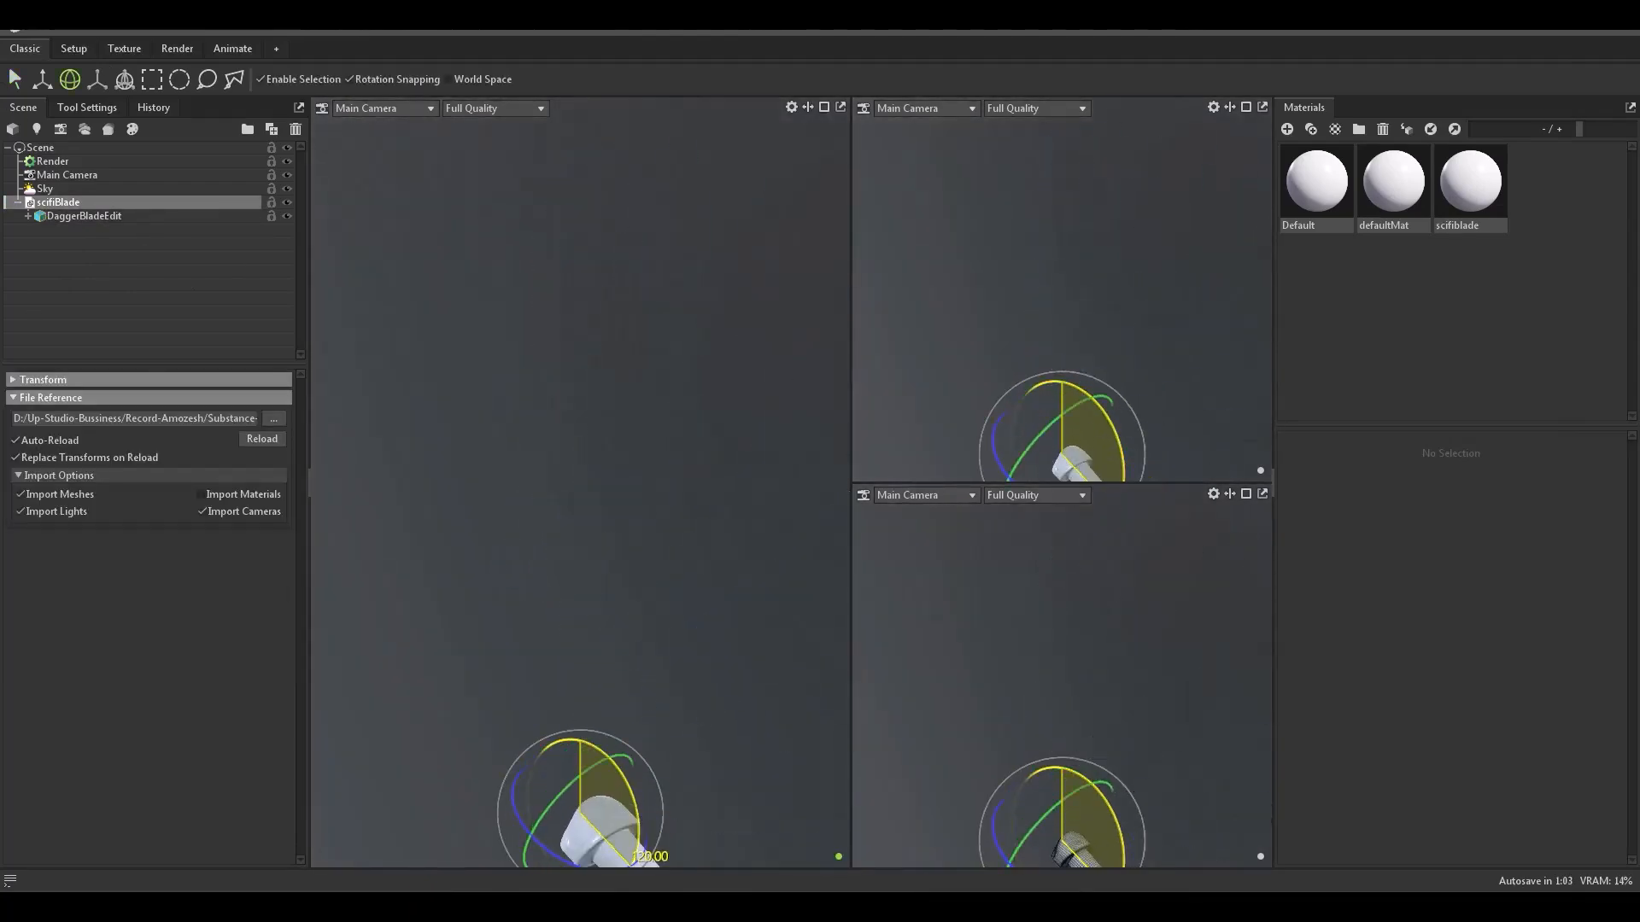
key("w")
left_click_drag(689, 784, 674, 429)
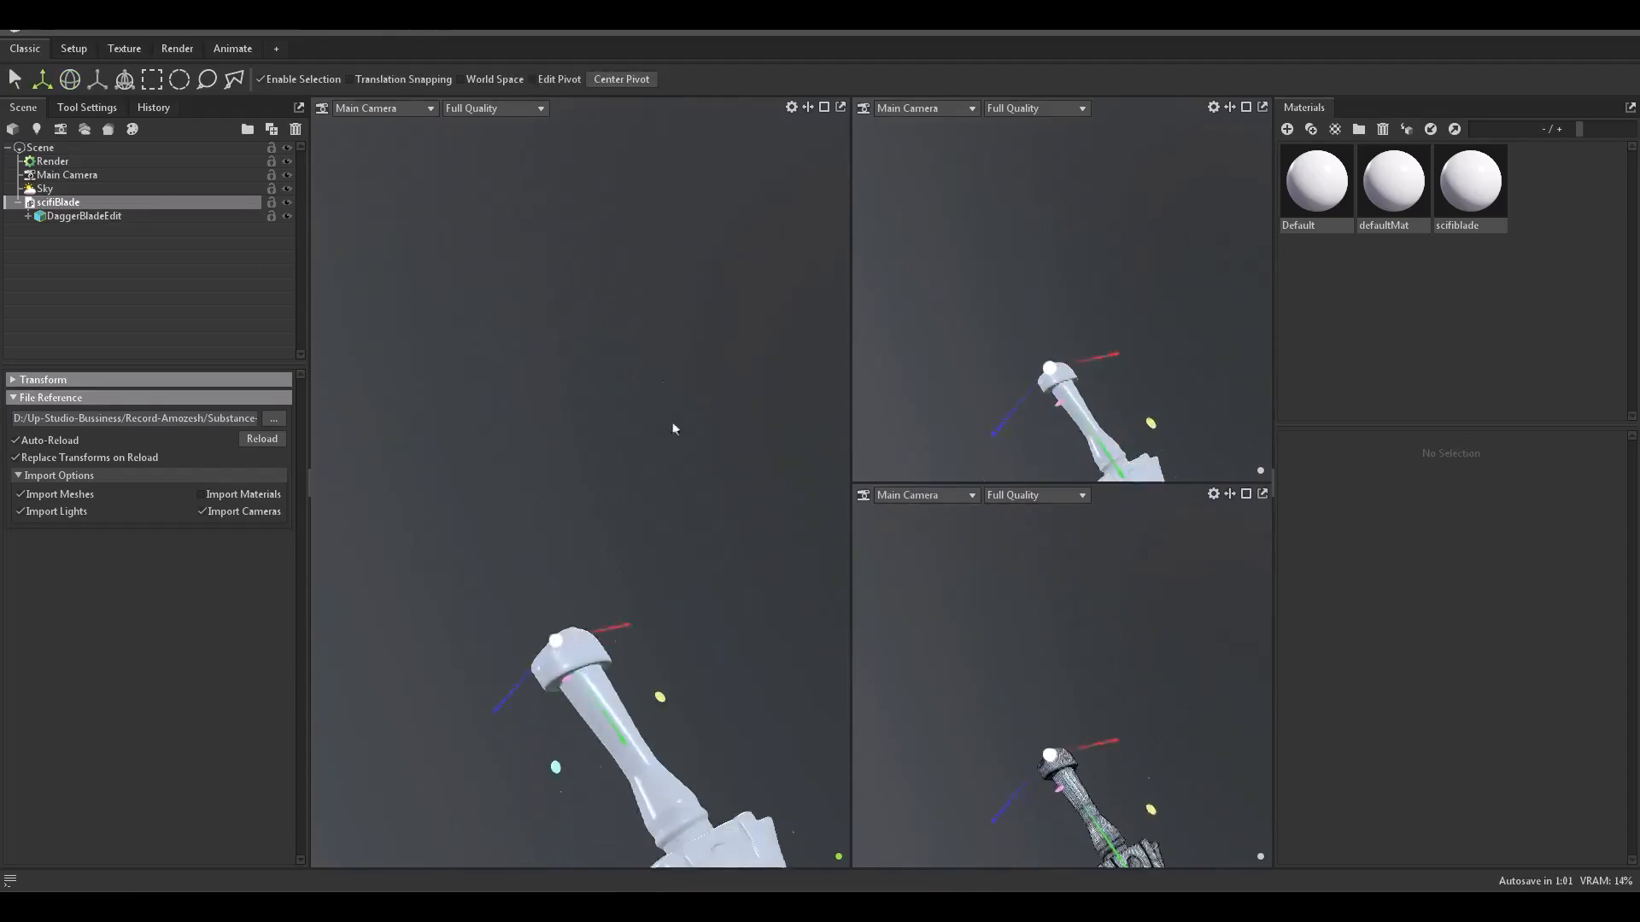
middle_click_drag(673, 428, 658, 282, "alt")
scroll(657, 282, "down", 3)
left_click_drag(658, 358, 677, 623, "alt")
scroll(678, 622, "up", 4)
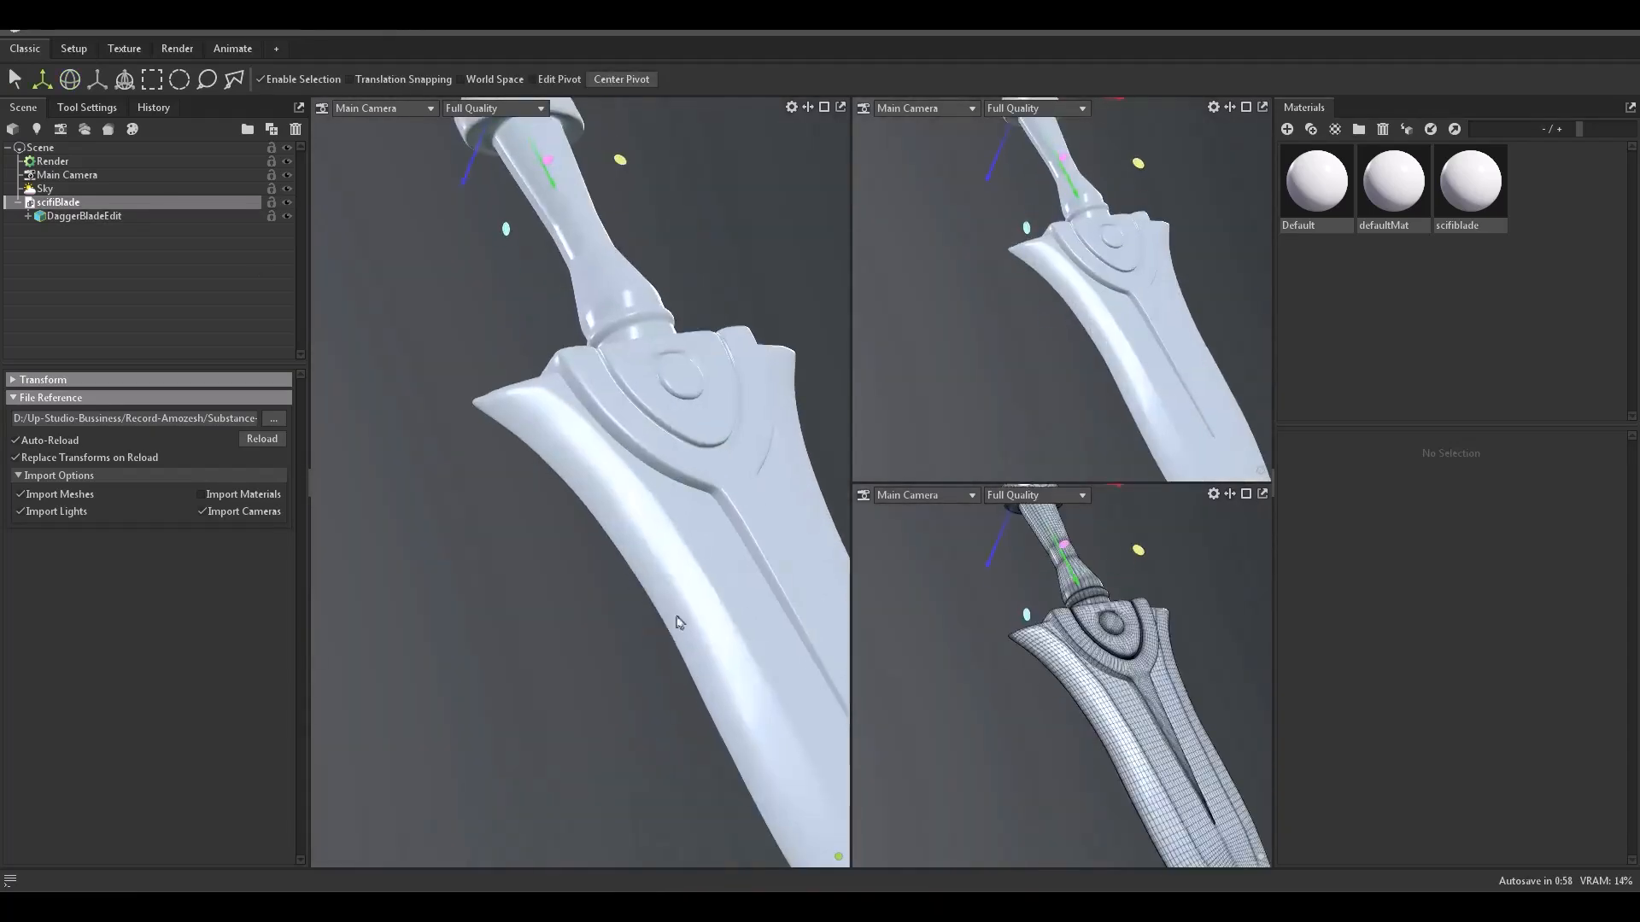
right_click_drag(677, 623, 643, 512, "alt")
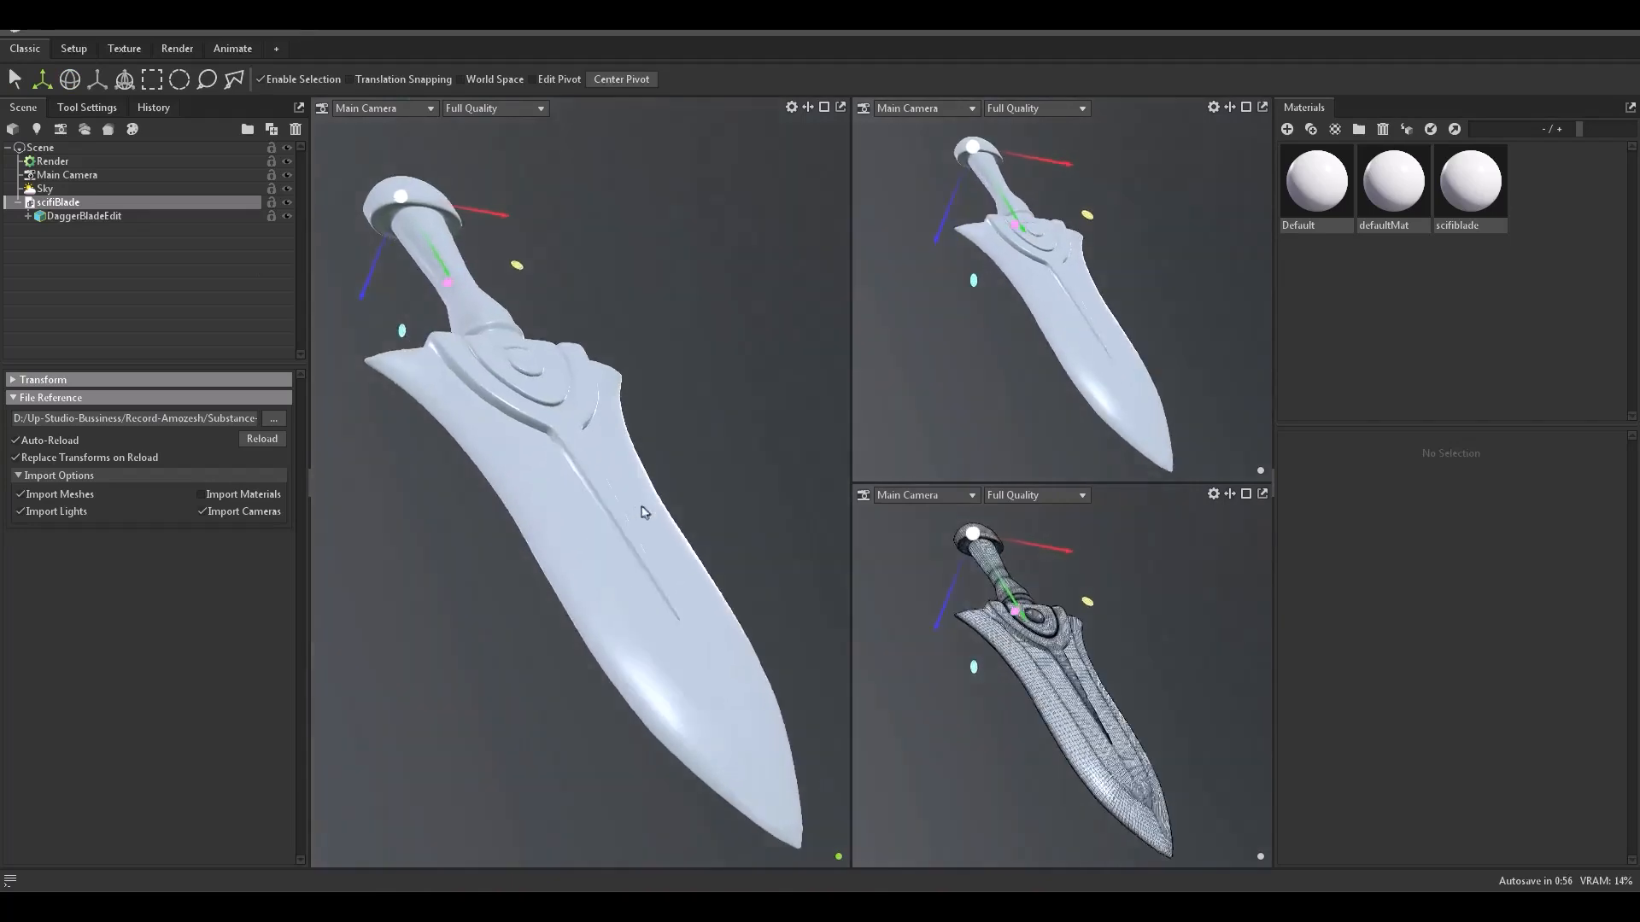
Step: Adjust the scifiBlade model's rotation to a steeper downward diagonal and frame the blade
key("e")
left_click_drag(490, 258, 466, 192)
middle_click_drag(523, 525, 573, 452, "alt")
scroll(574, 453, "up", 3)
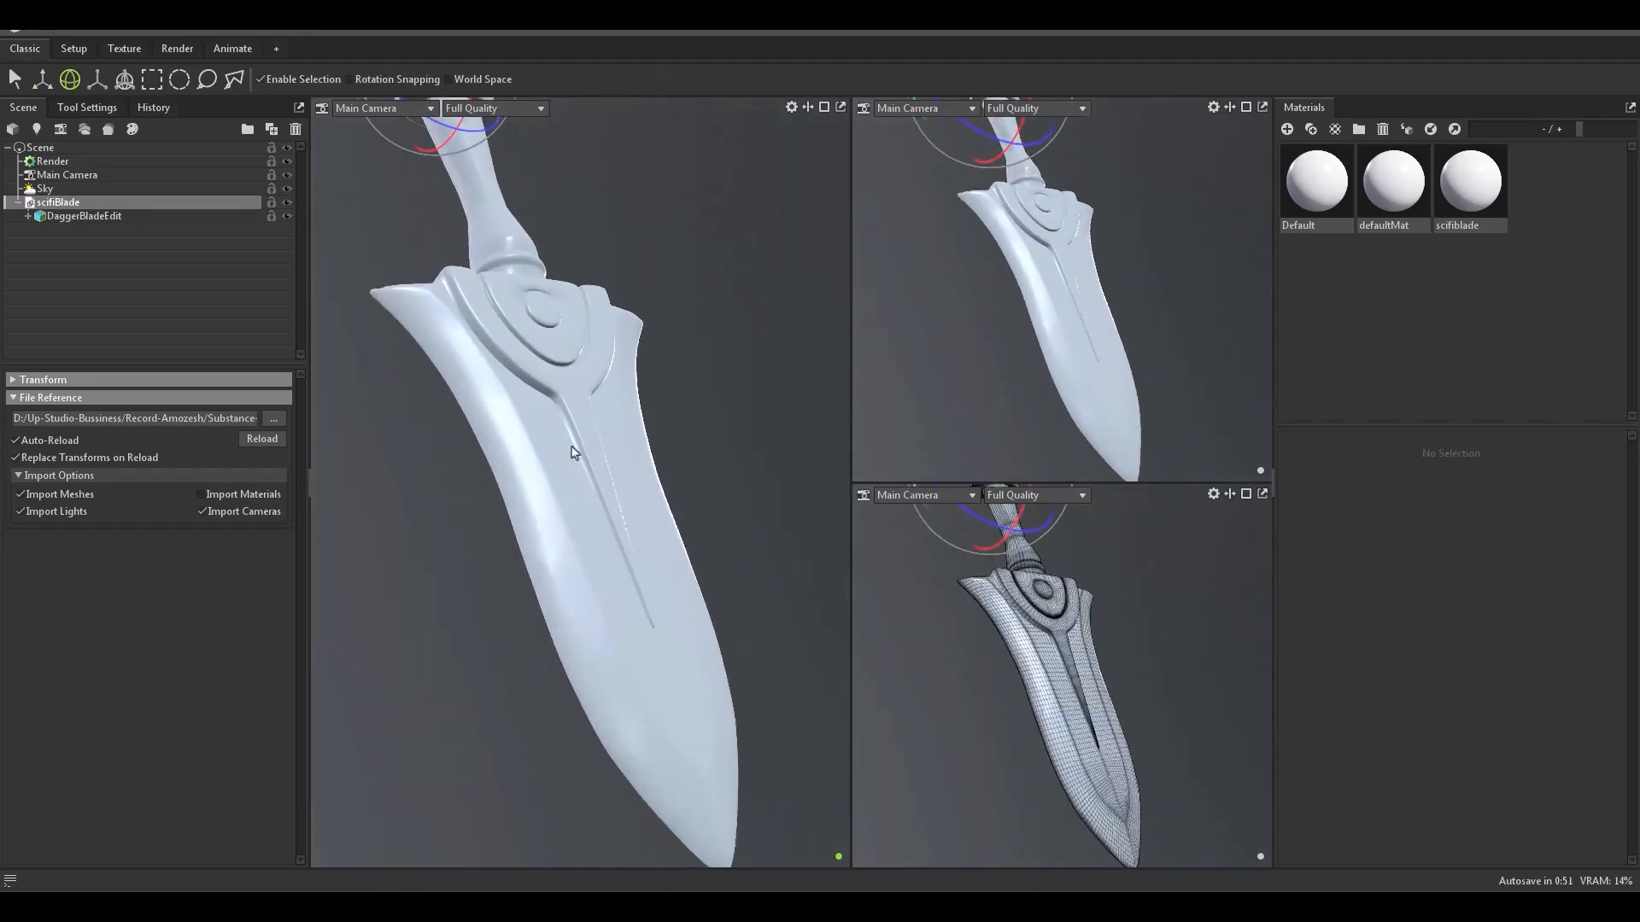
Step: Turn off Cull Back Faces on the DaggerBladeEdit mesh and clear the selection
left_click(83, 216)
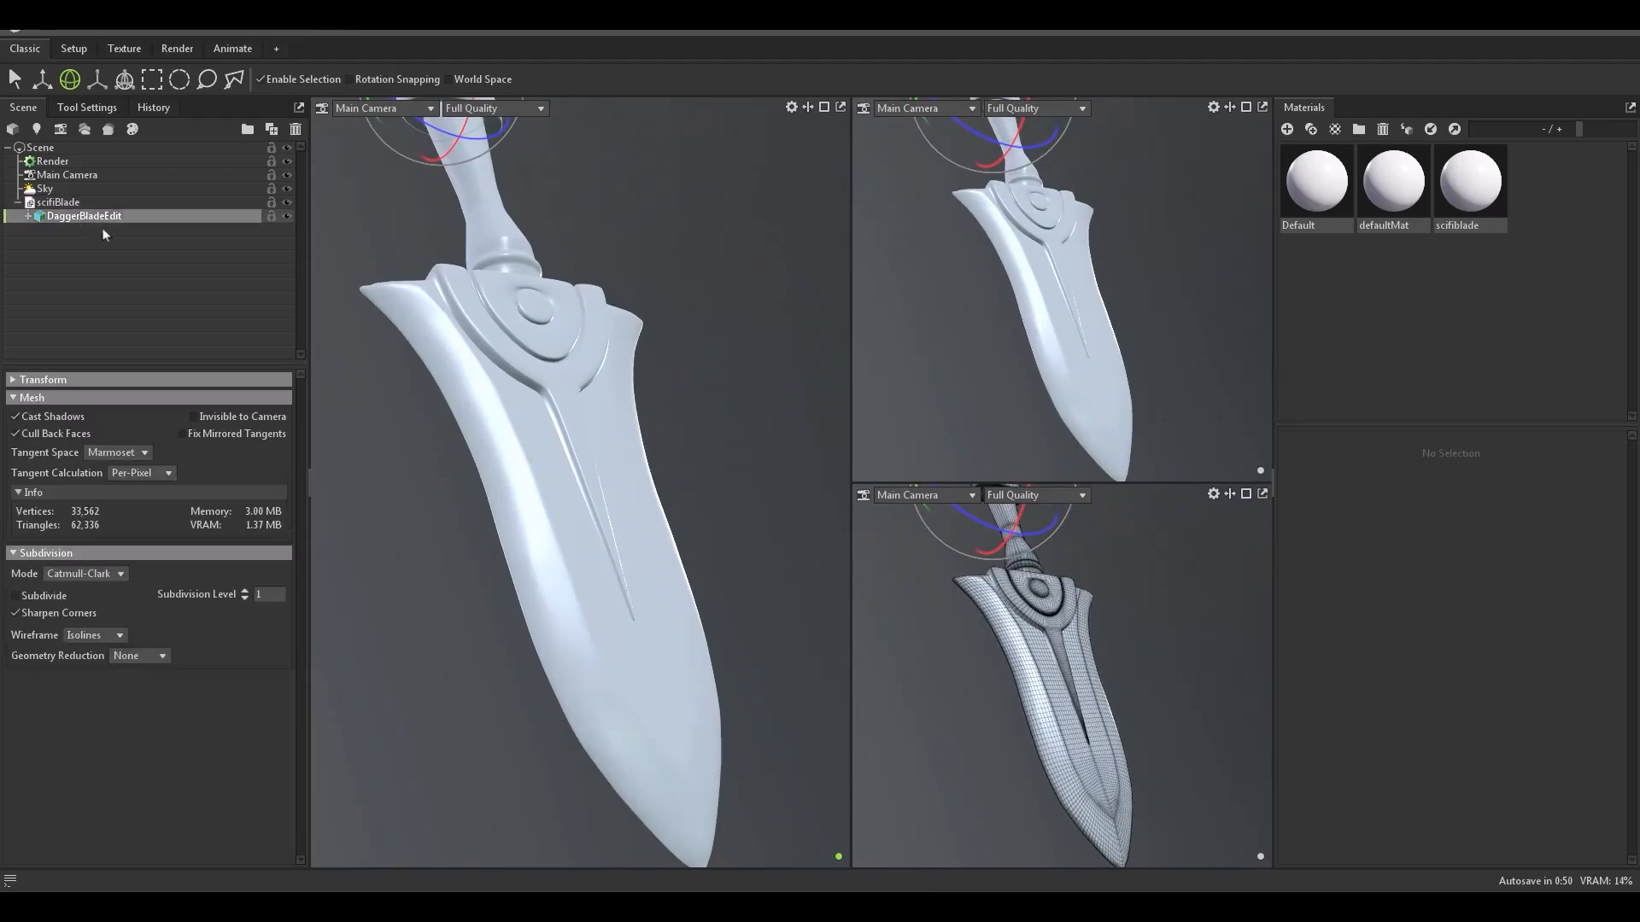
left_click(39, 436)
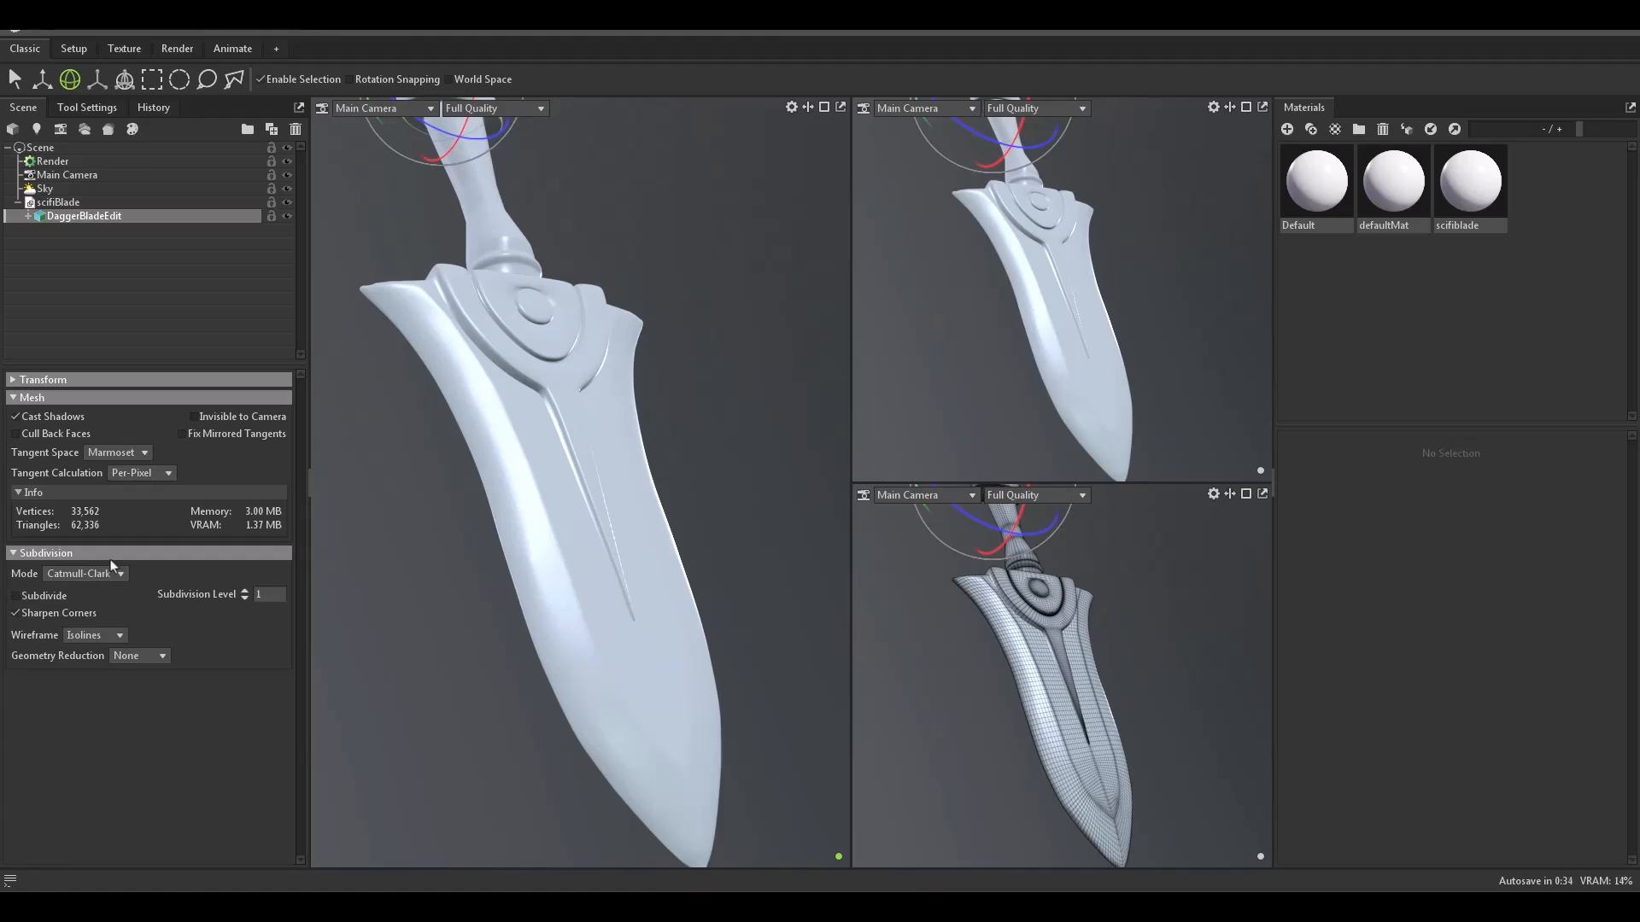
left_click(128, 252)
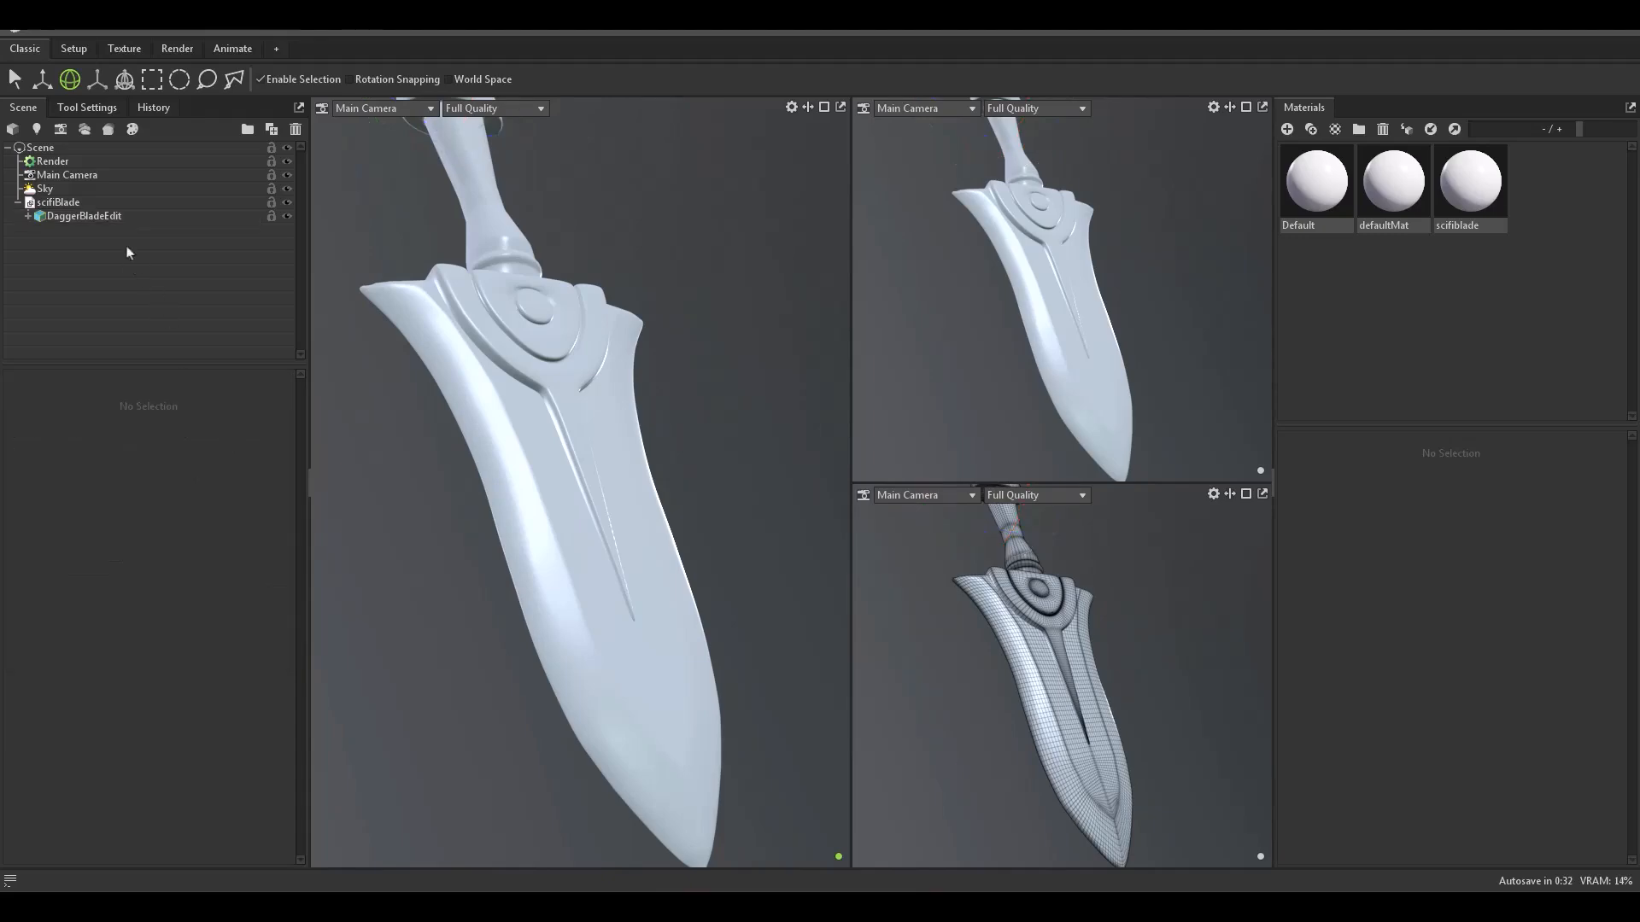
Step: Add a new camera to the scene and enable Use Ray Tracing in the render settings
left_click(60, 129)
left_click(58, 164)
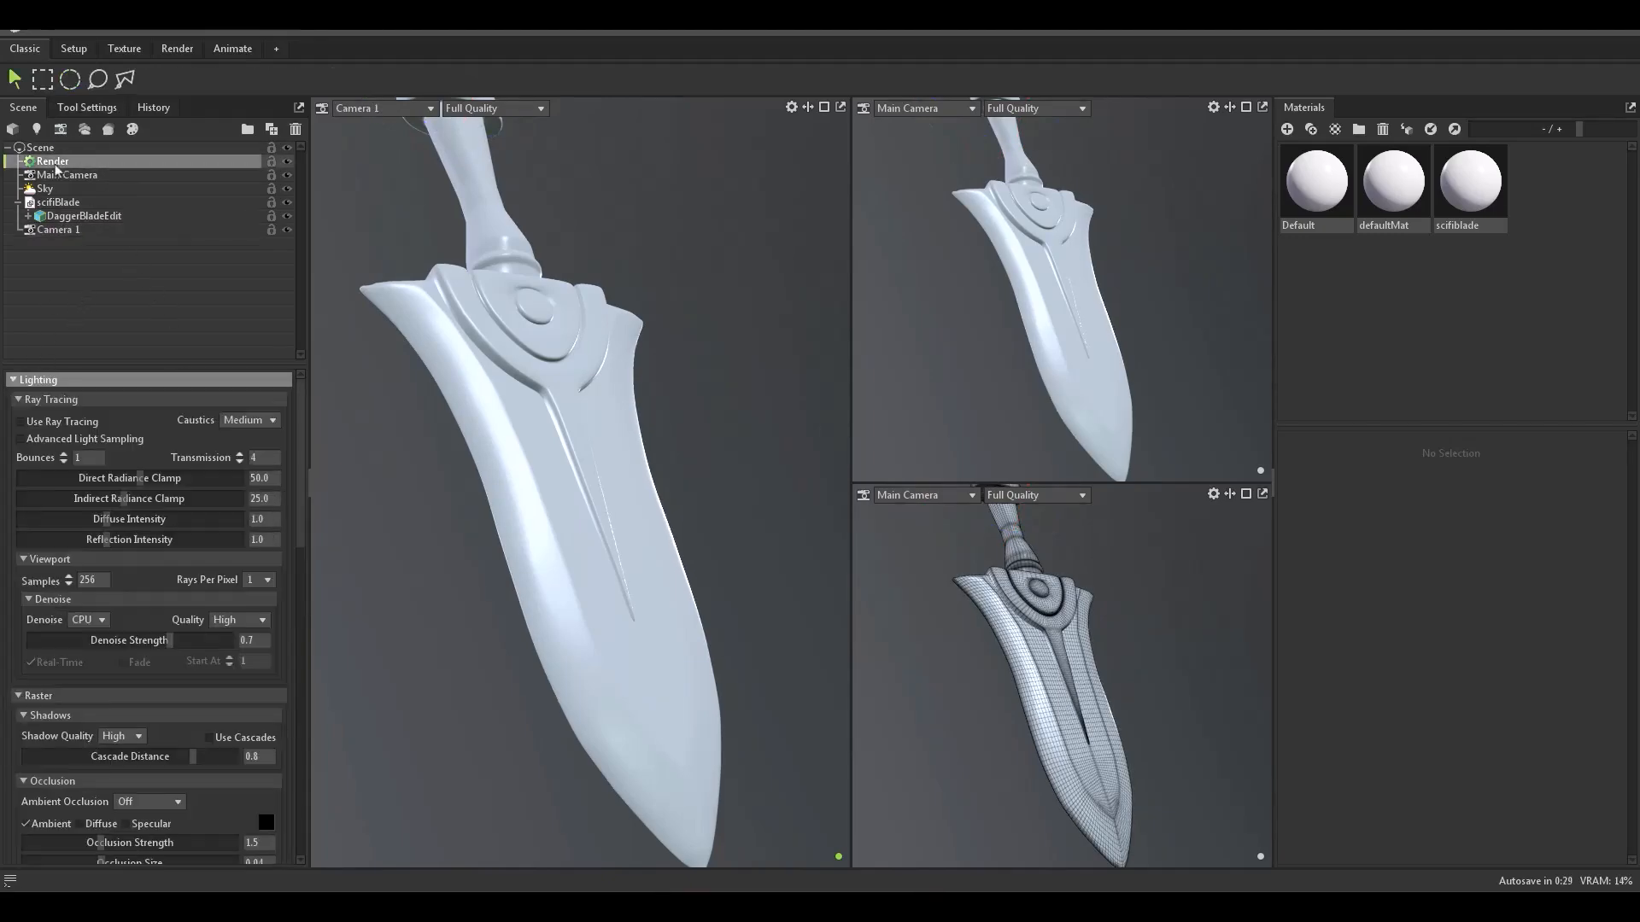
left_click(20, 421)
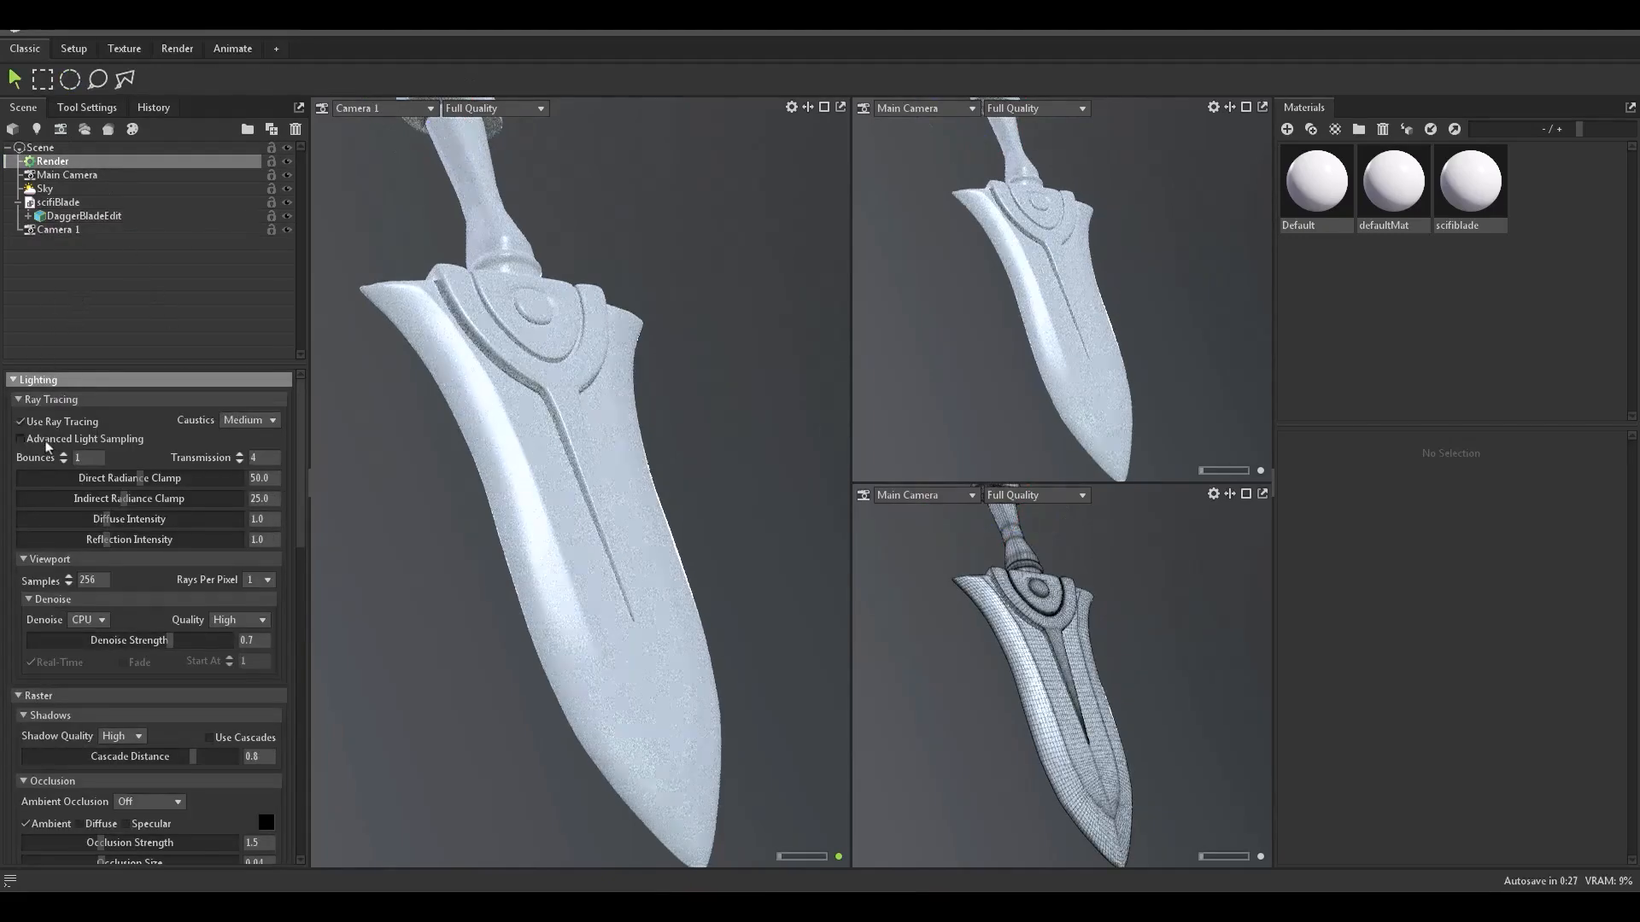
Step: Configure the image output with a 1400 x 2000 resolution, a denoise strength of 1.0 and 600 samples
left_click(84, 382)
left_click(98, 463)
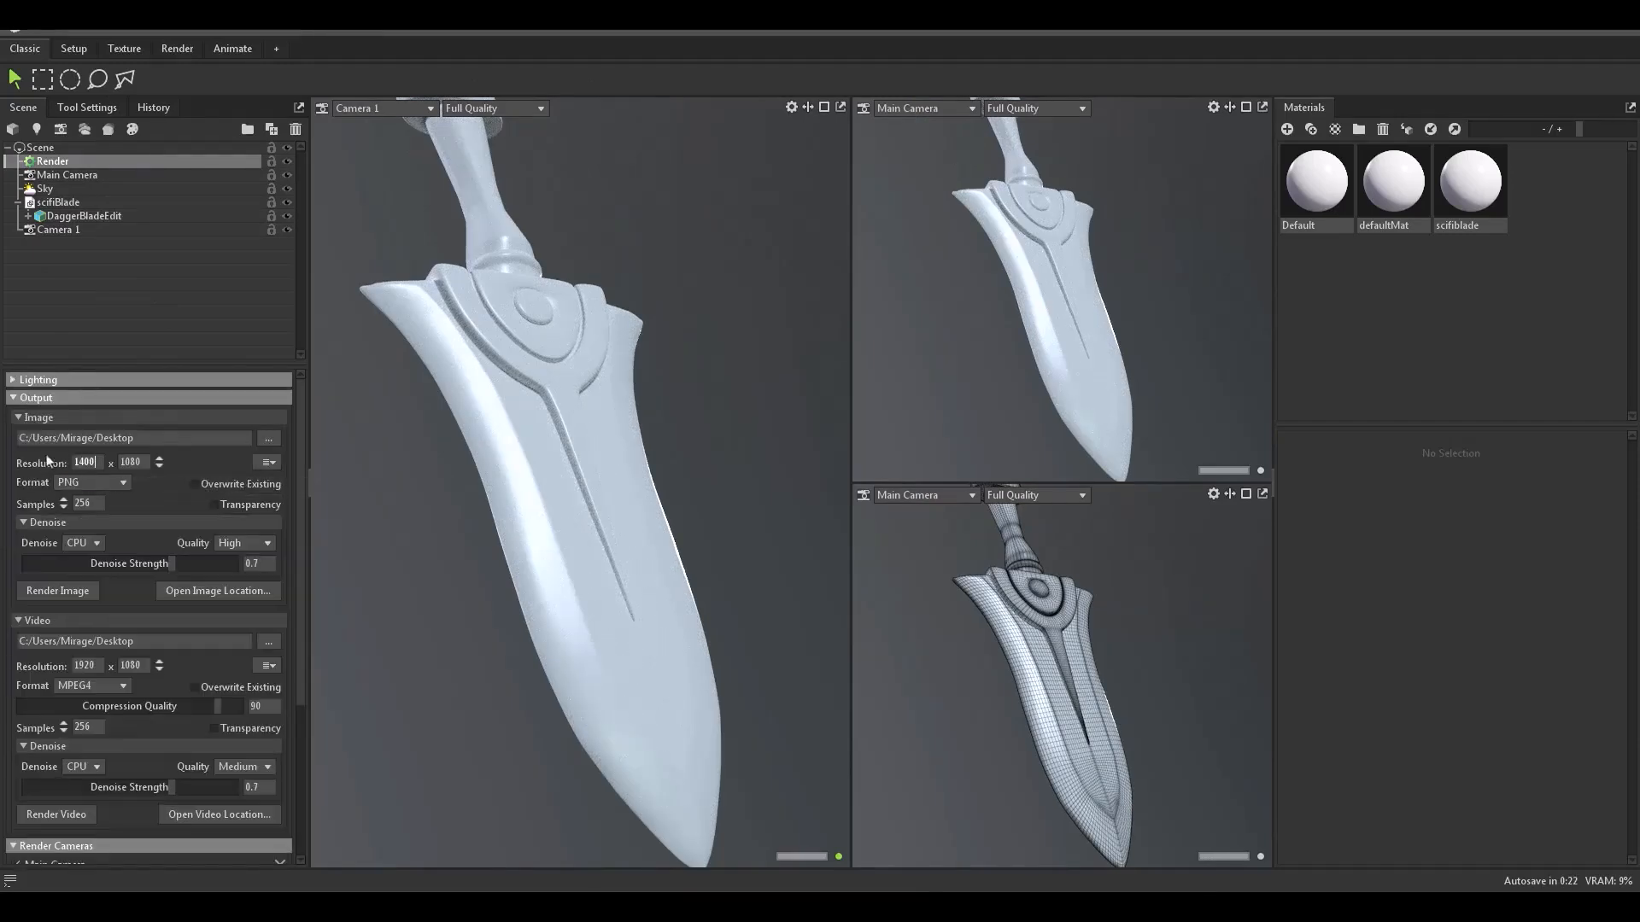
type("2000")
left_click_drag(174, 571, 237, 567)
double_click(97, 505)
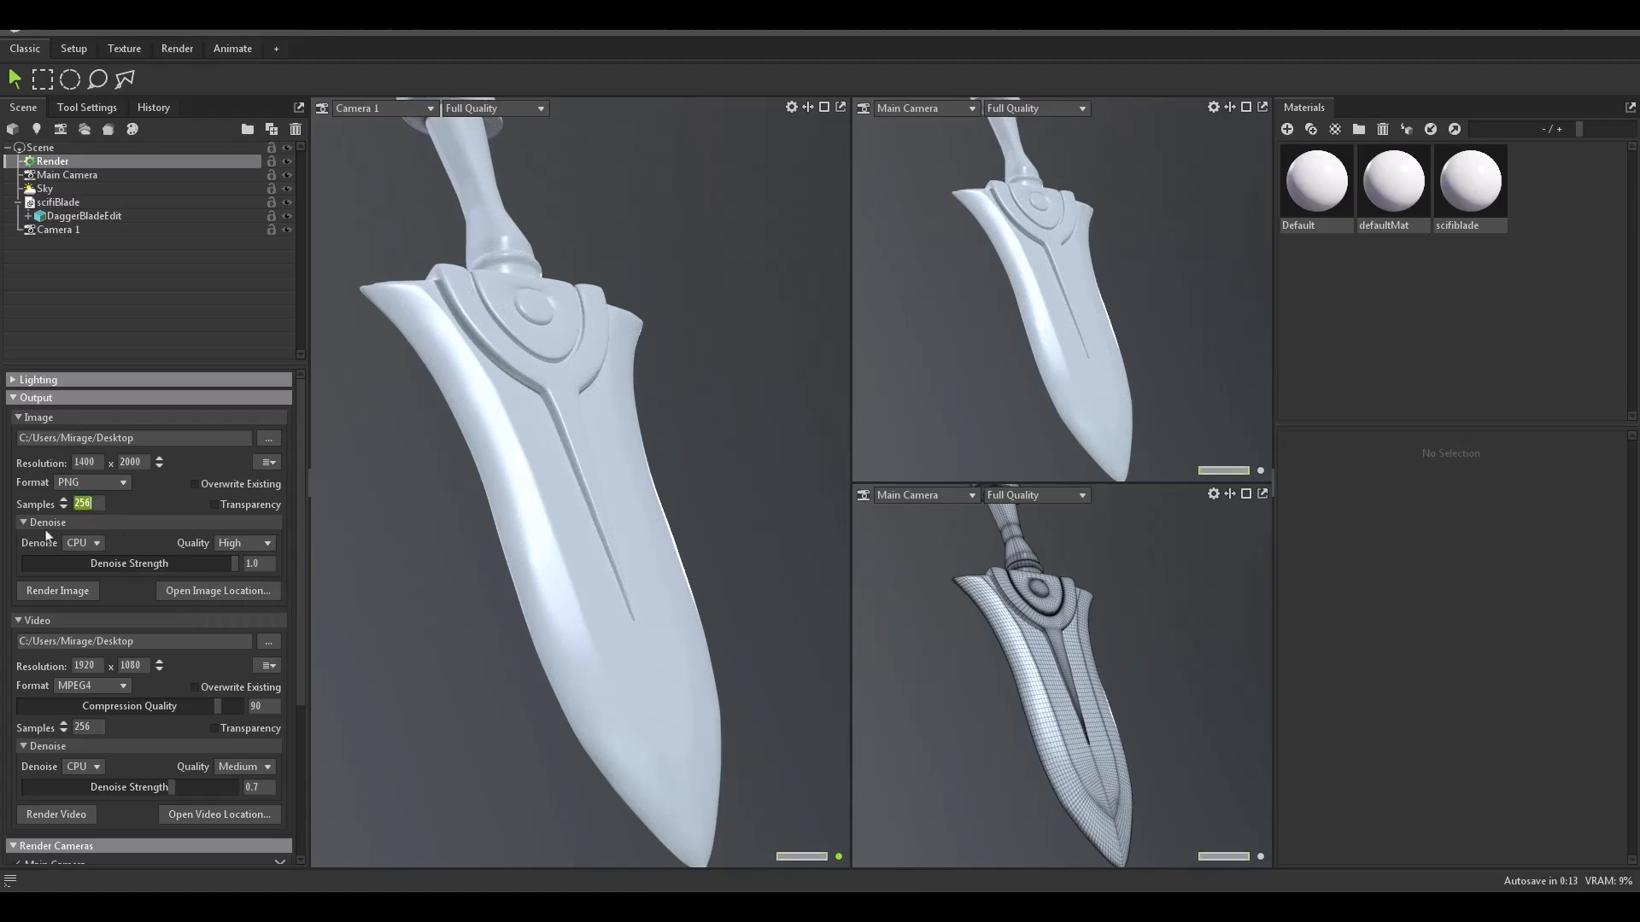
type("600")
key("Return")
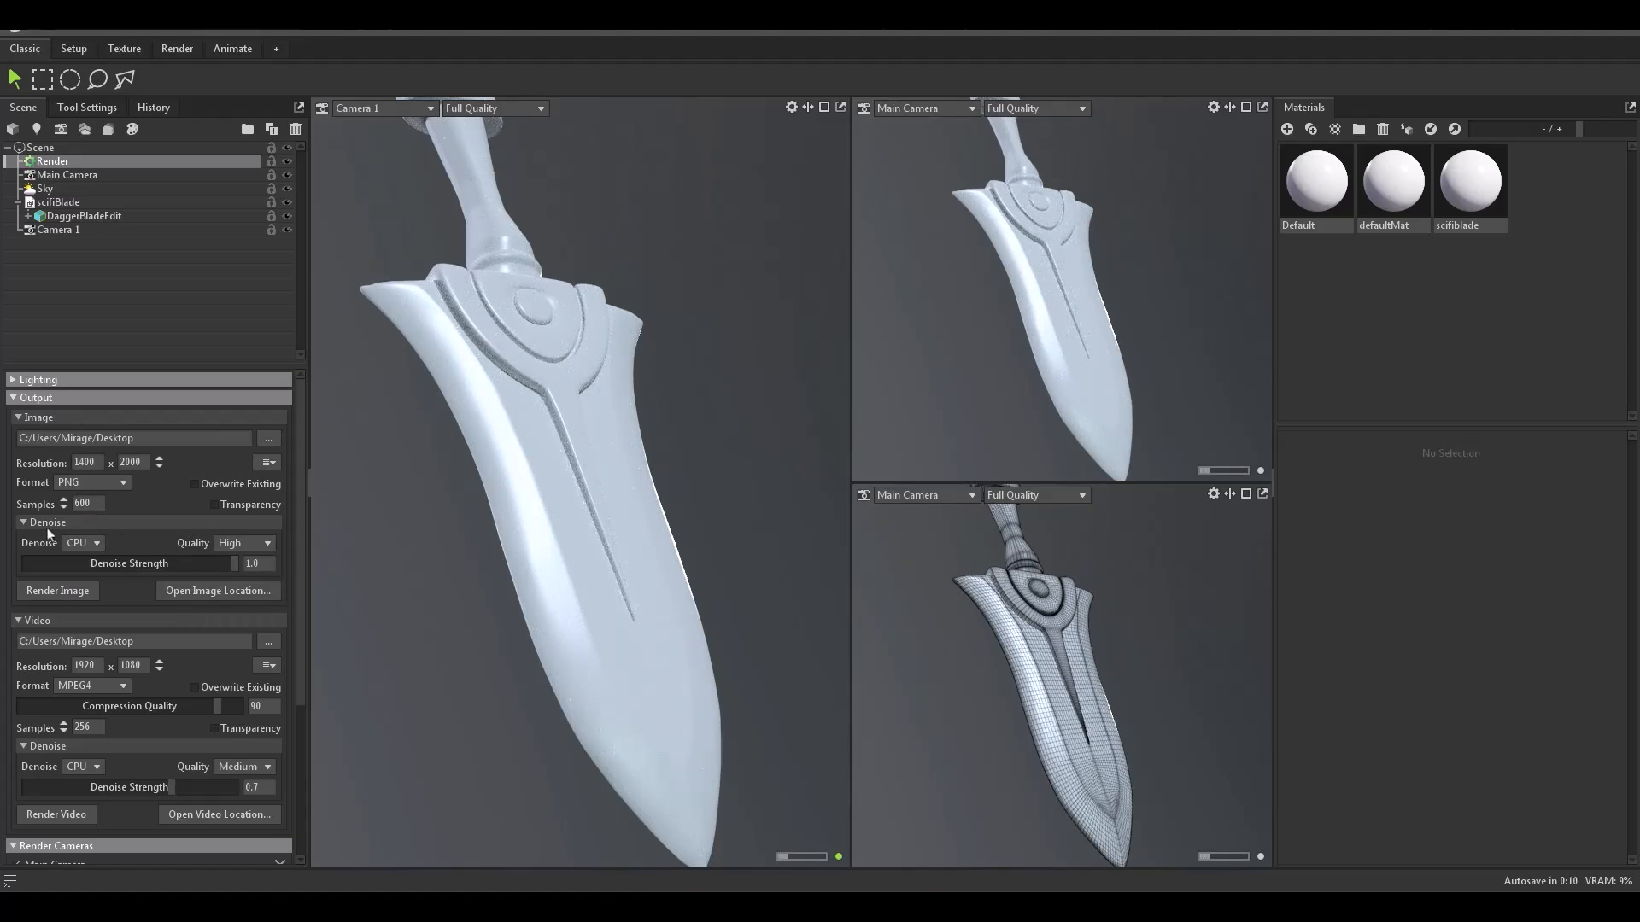
Step: Add Camera 1 to the render cameras and remove Main Camera from them
left_click(82, 521)
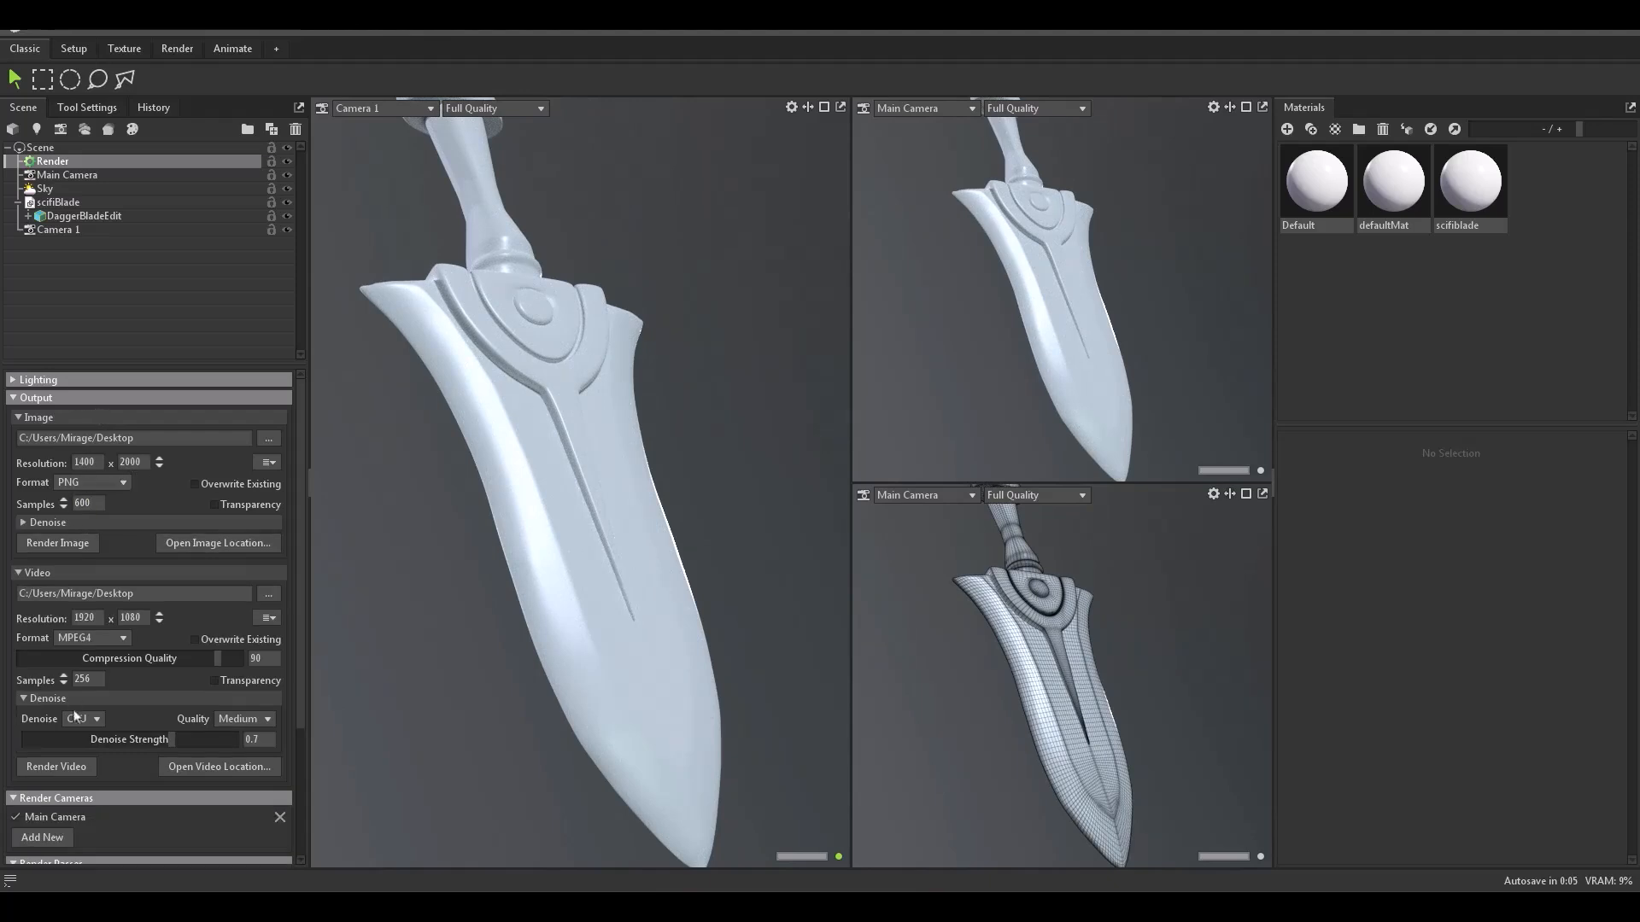
scroll(74, 711, "down", 3)
left_click(51, 737)
left_click(46, 673)
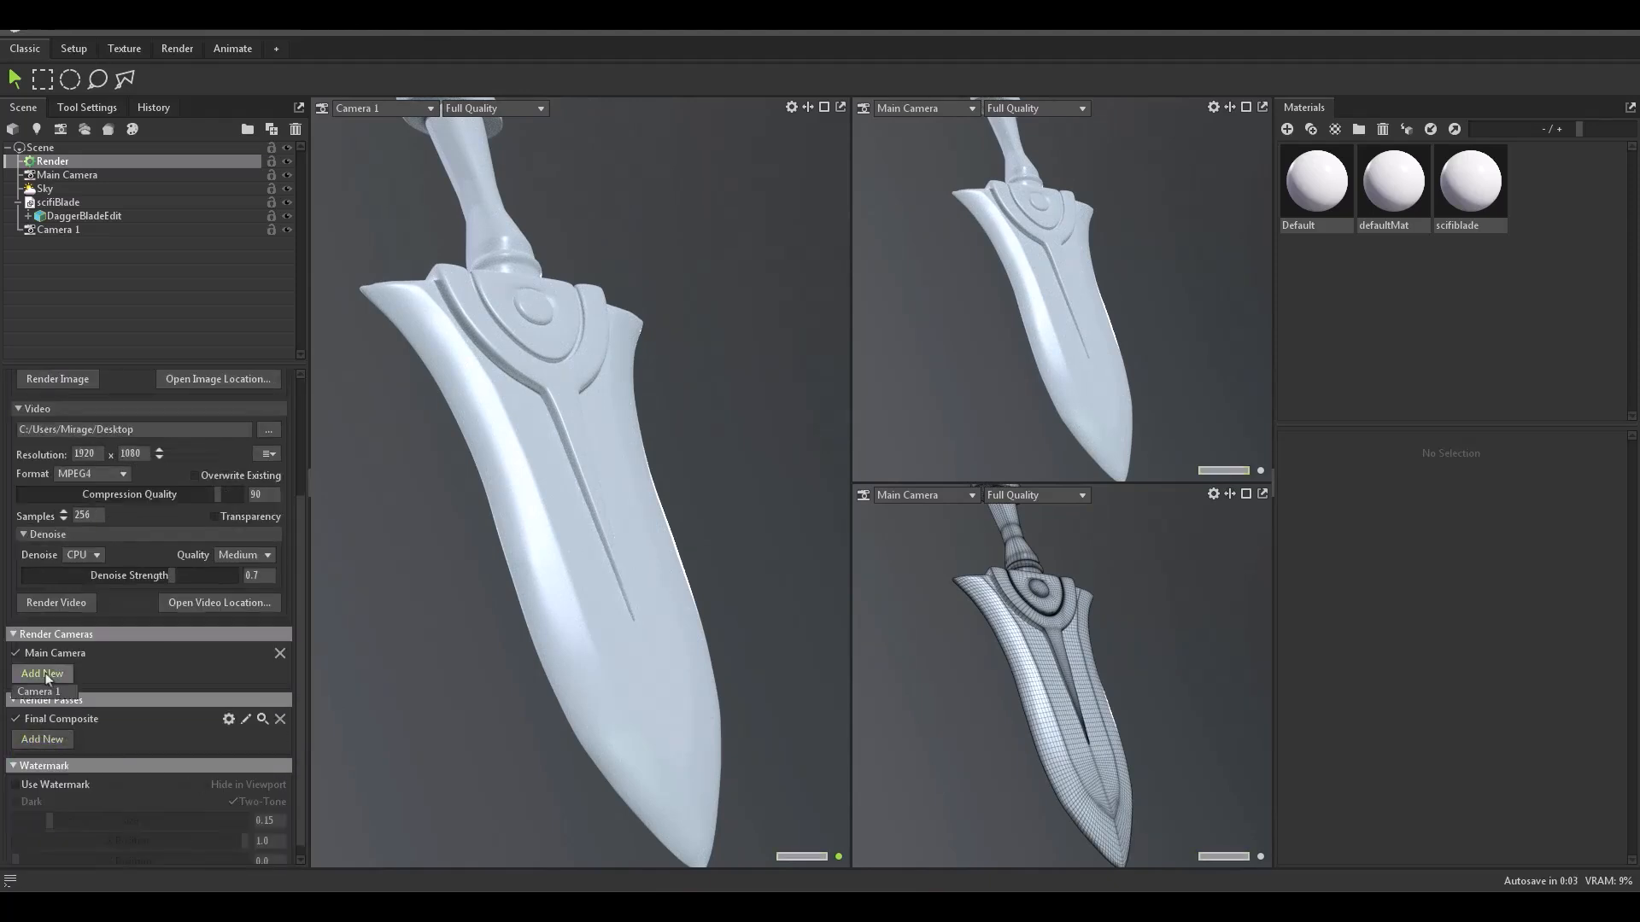
left_click(45, 694)
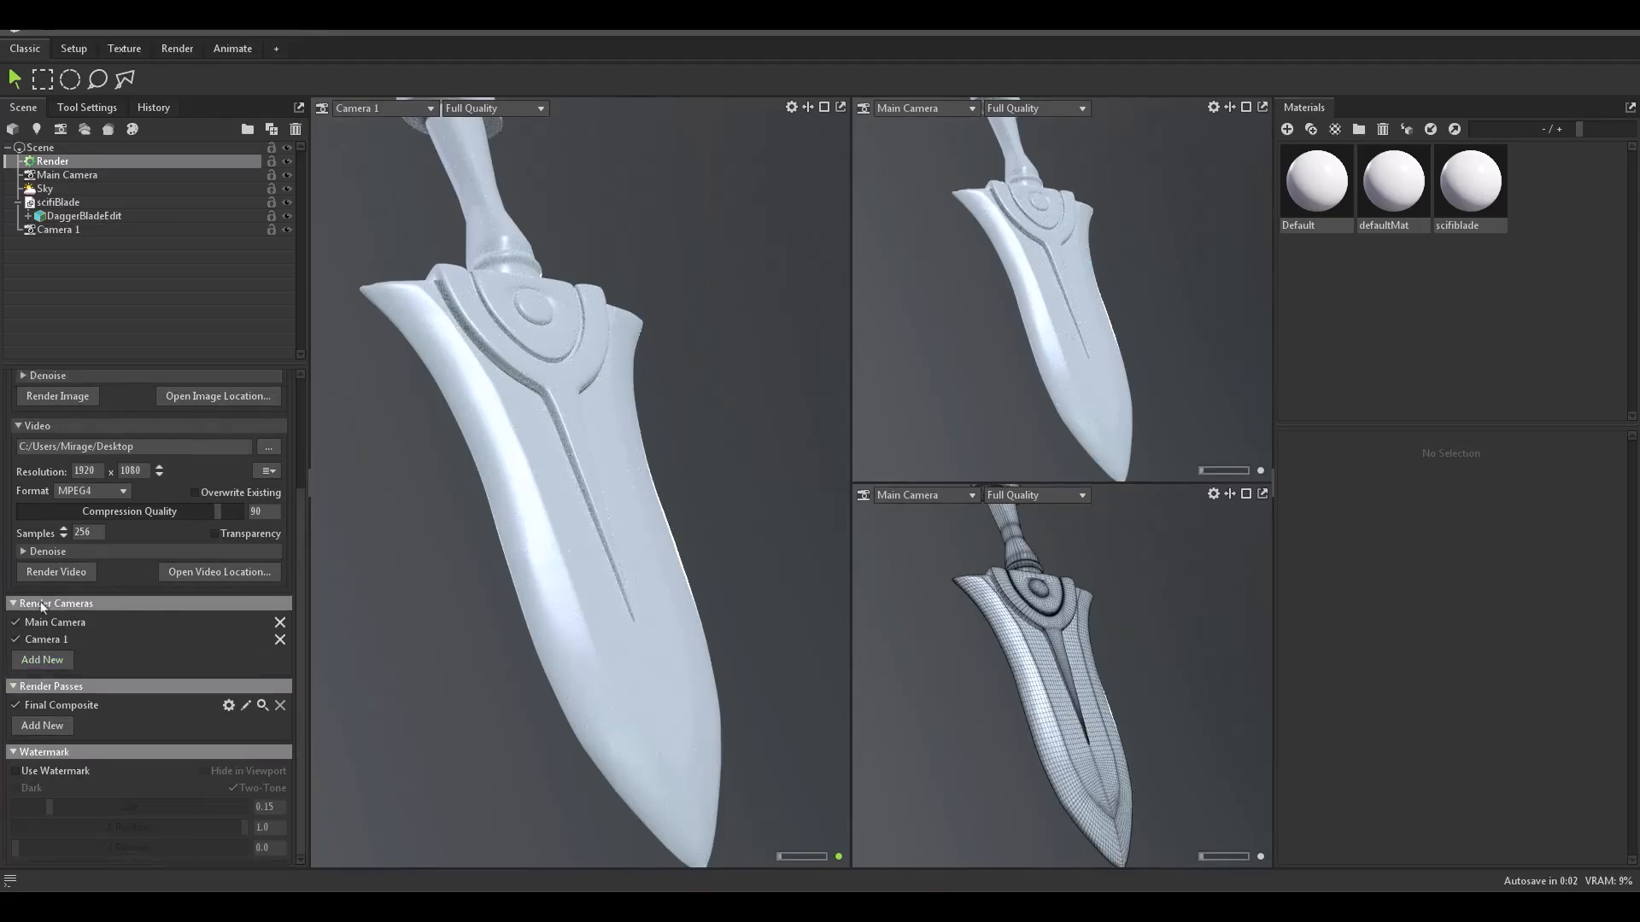
left_click(279, 623)
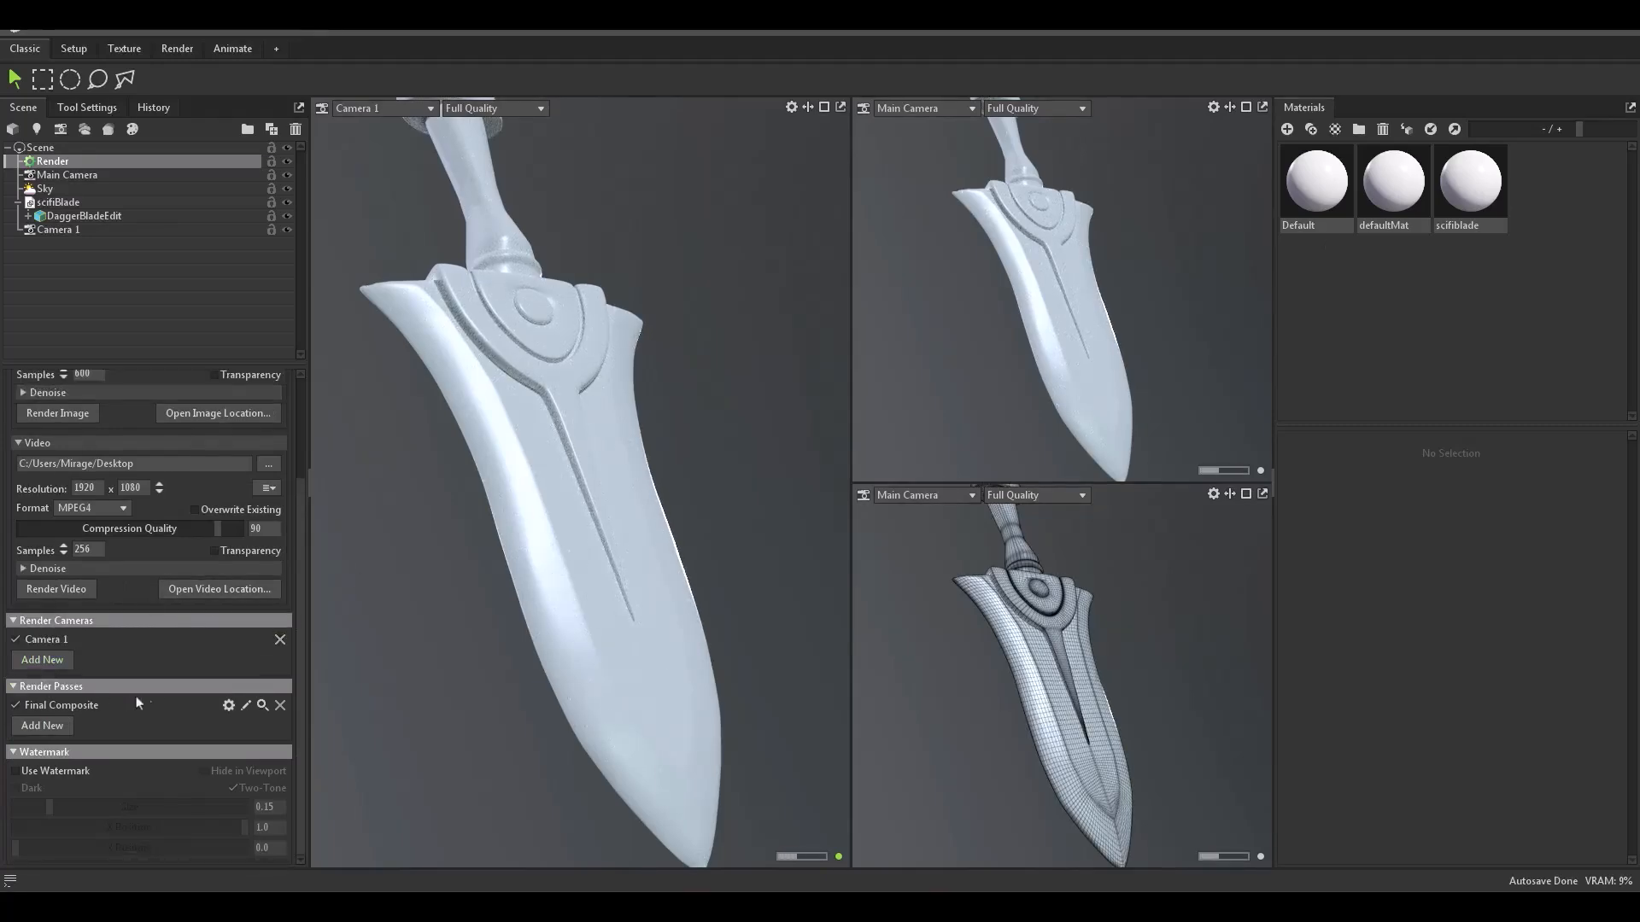
Step: Turn on Safe Frame for Camera 1 and pull its view back to include the whole sword
left_click(65, 231)
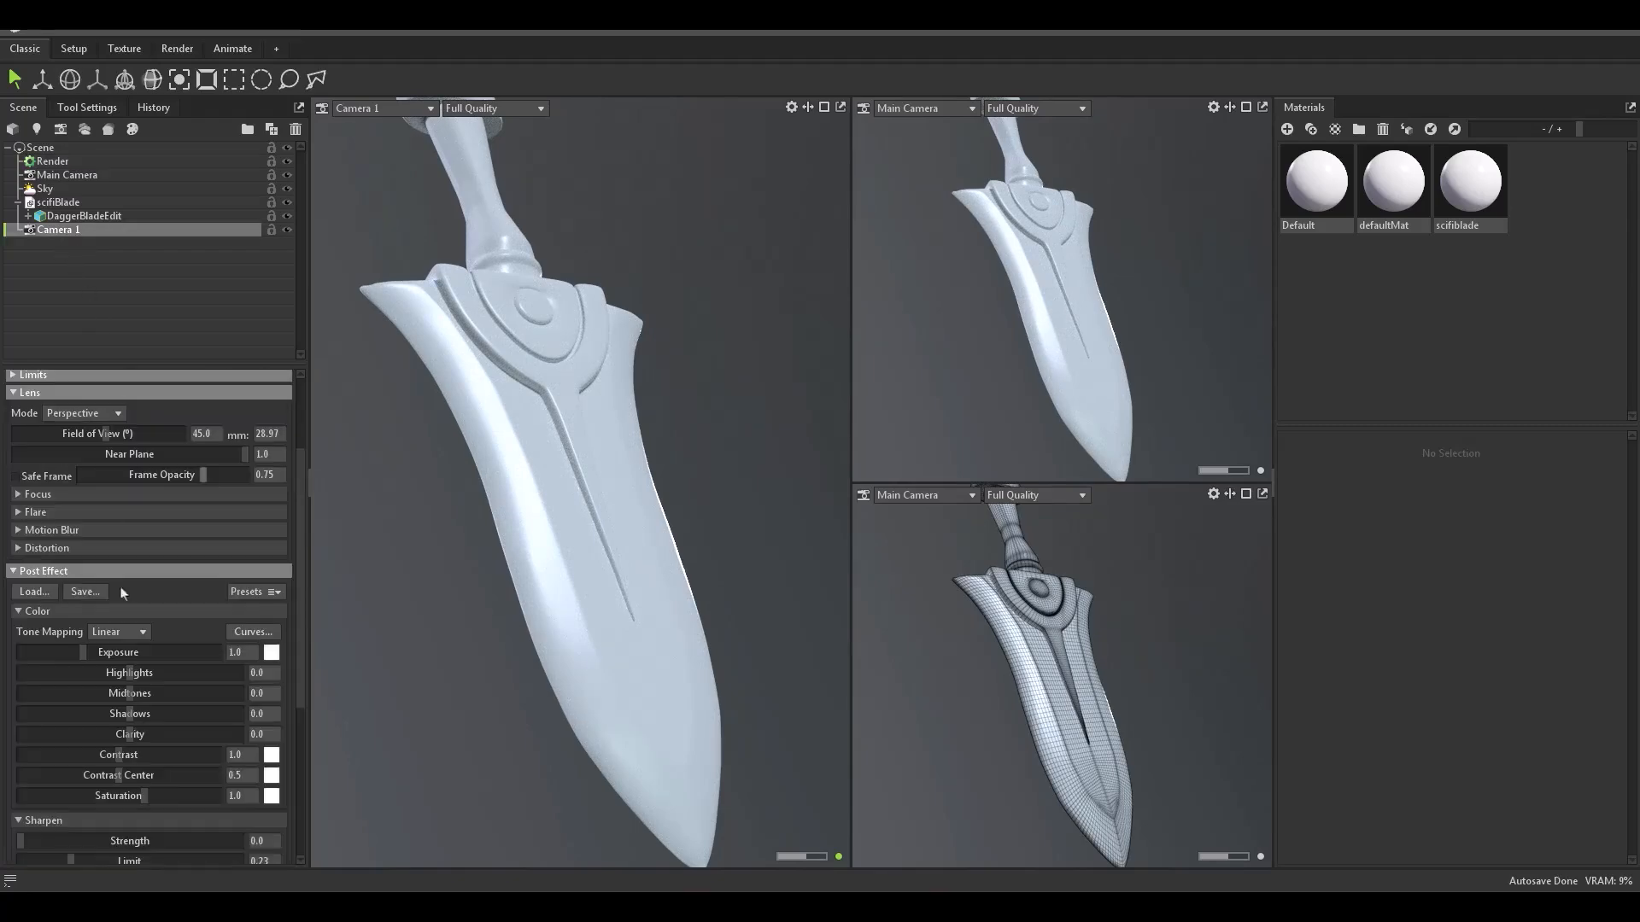
left_click(30, 480)
scroll(632, 607, "down", 3)
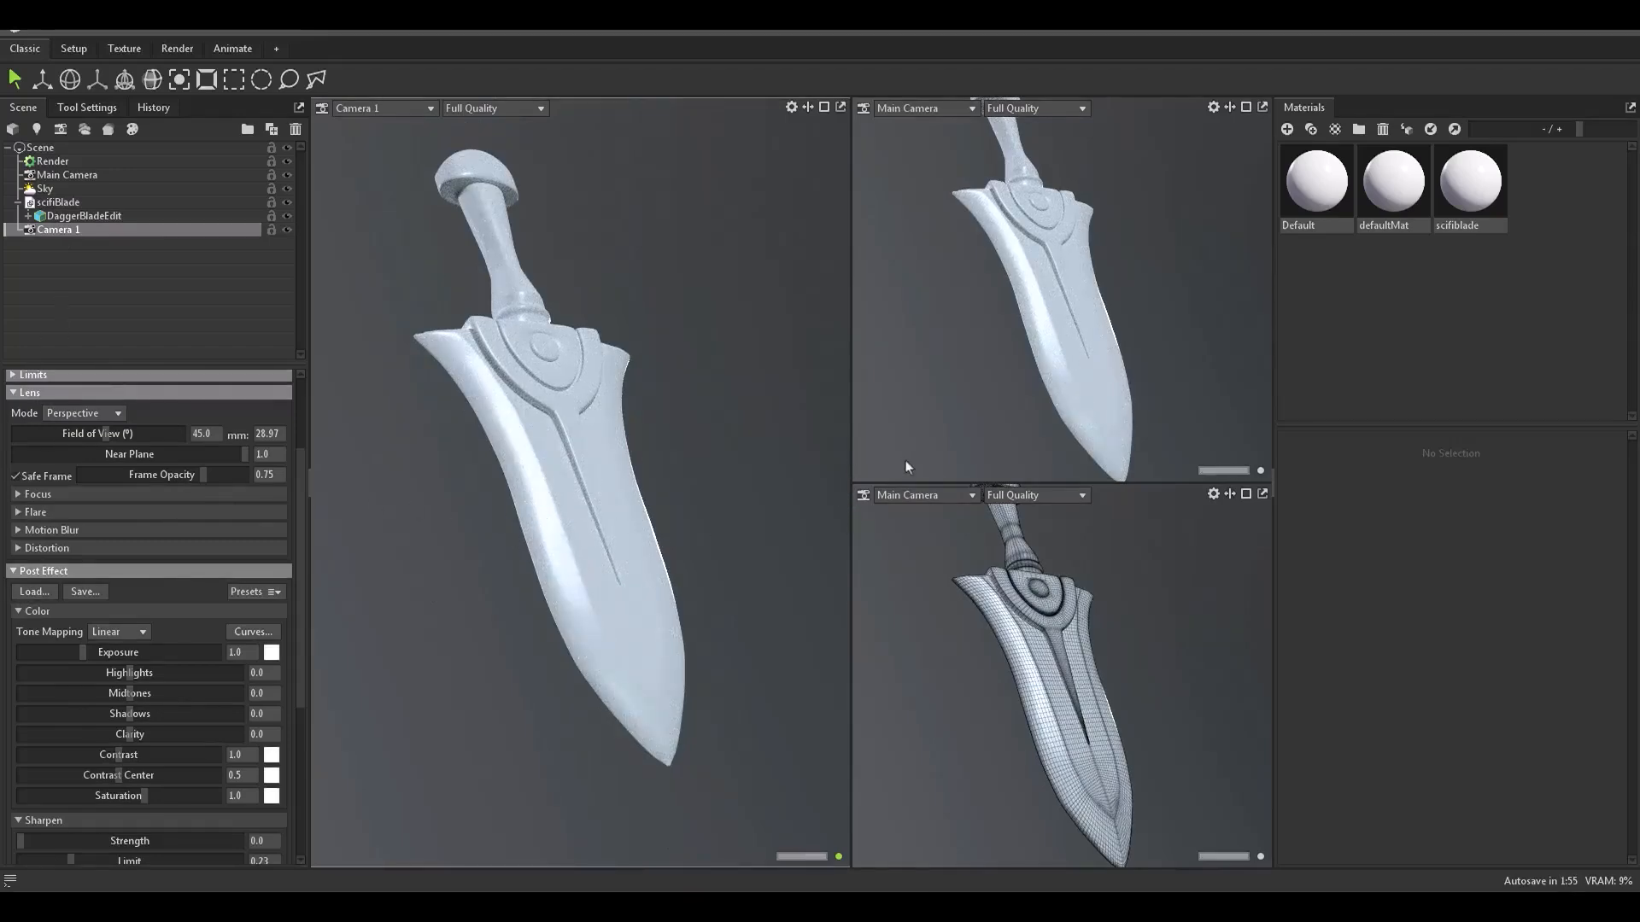
Step: Widen the Camera 1 viewport and frame the complete sword diagonally within its safe frame
left_click_drag(846, 434, 902, 436)
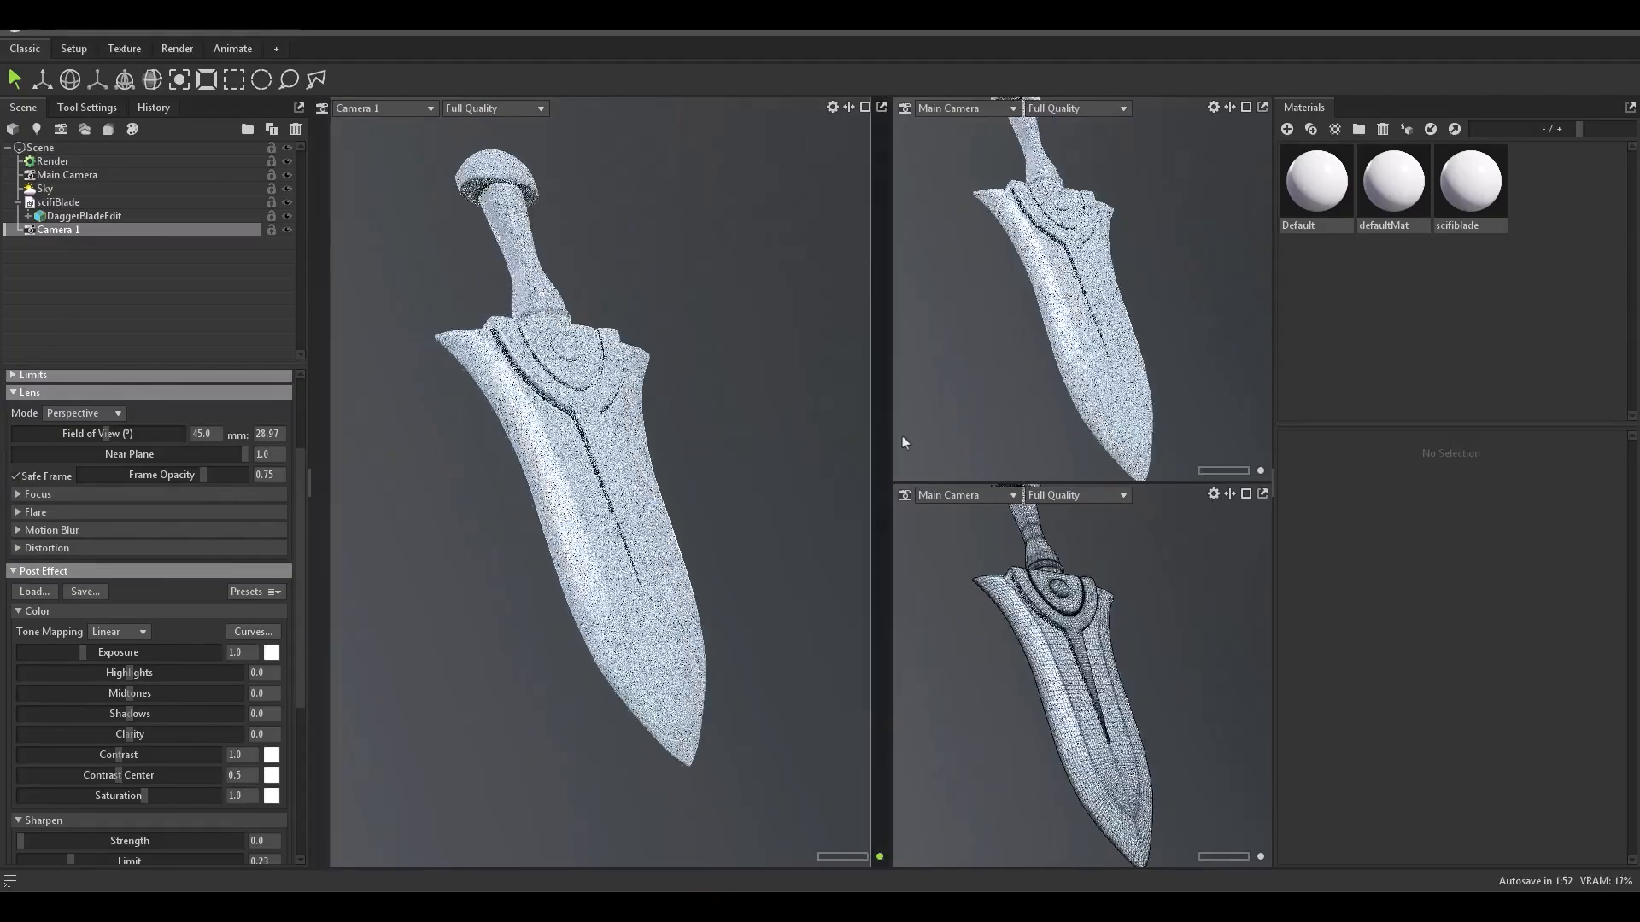
scroll(726, 513, "up", 2)
scroll(746, 545, "down", 2)
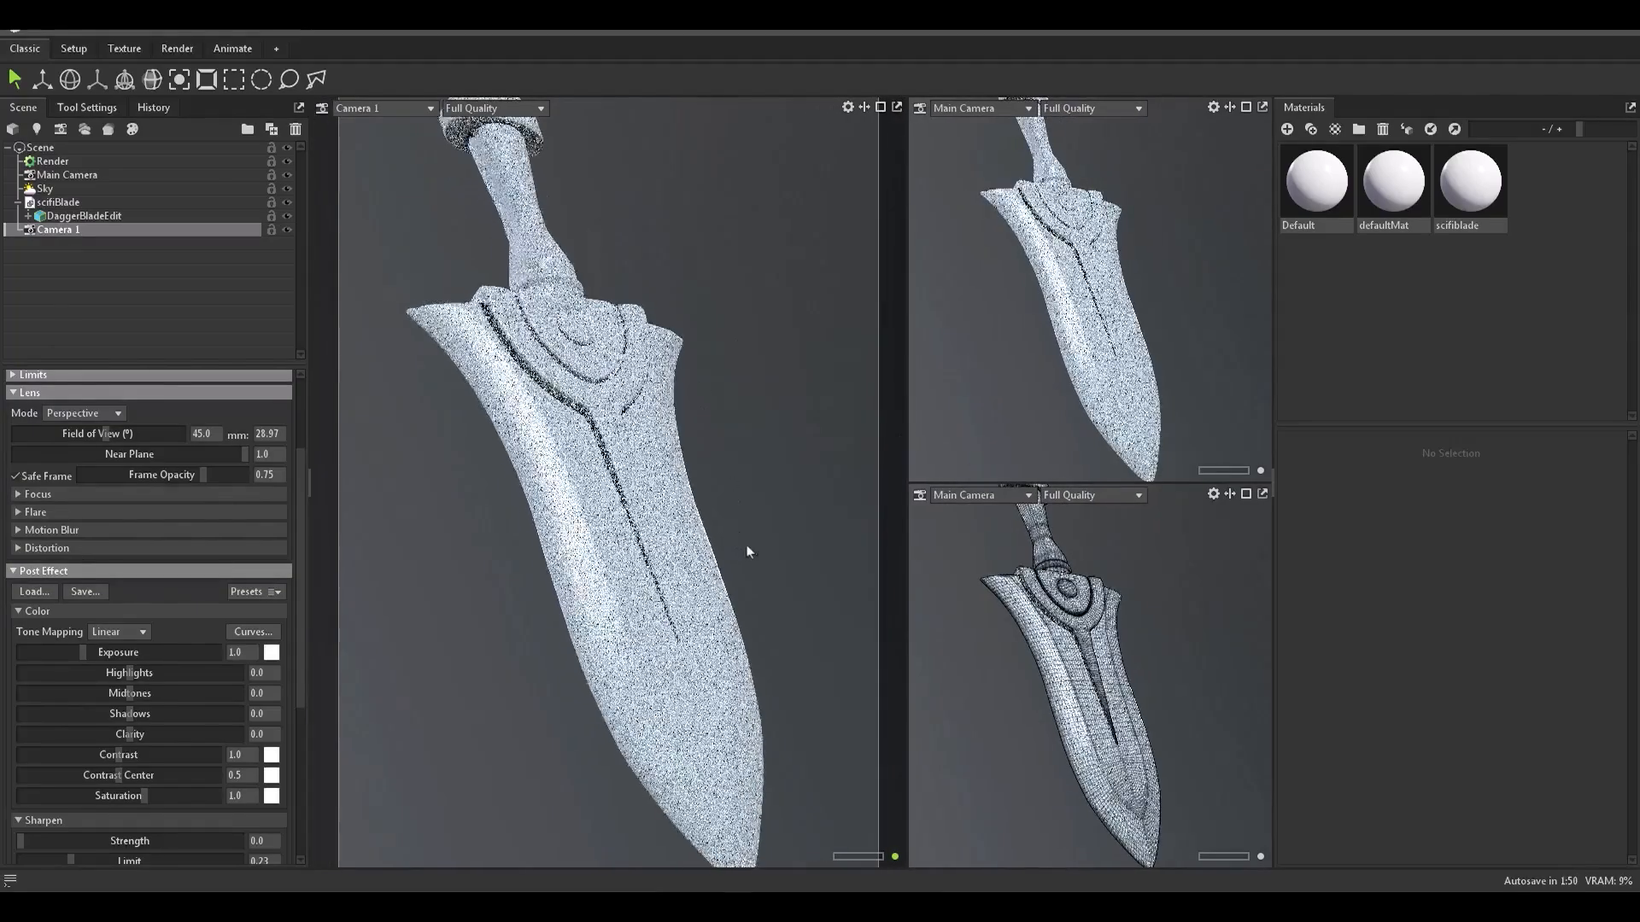
mouse_move(715, 524)
middle_mouse_down()
mouse_move(787, 526)
mouse_move(736, 521)
middle_mouse_up()
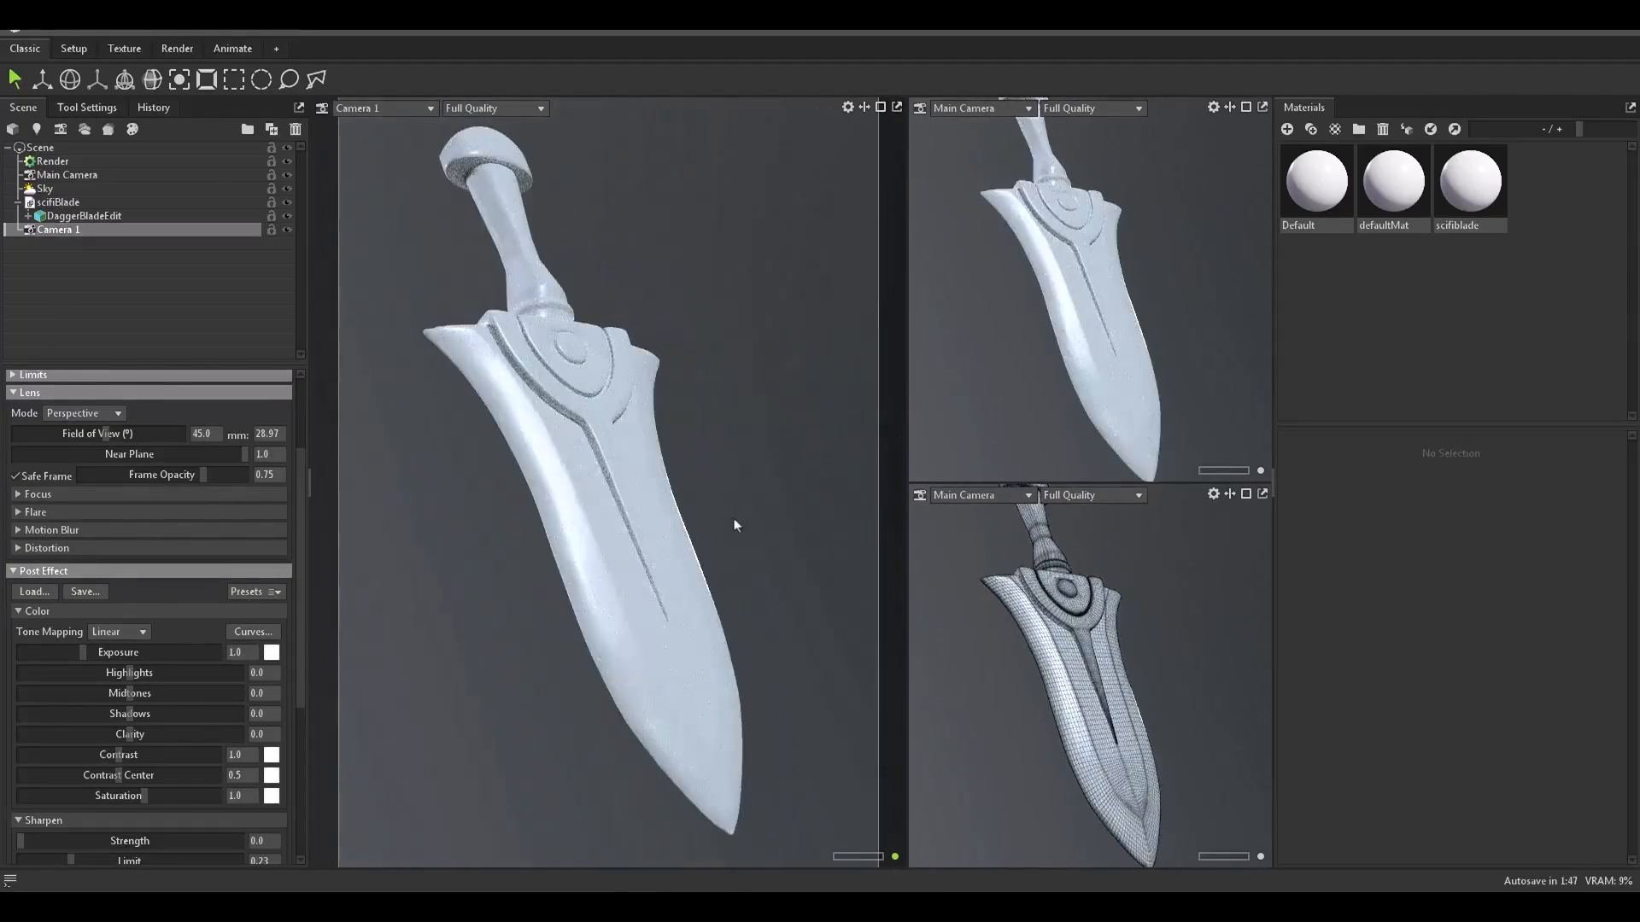
left_click_drag(735, 515, 719, 497)
right_click_drag(719, 497, 727, 521)
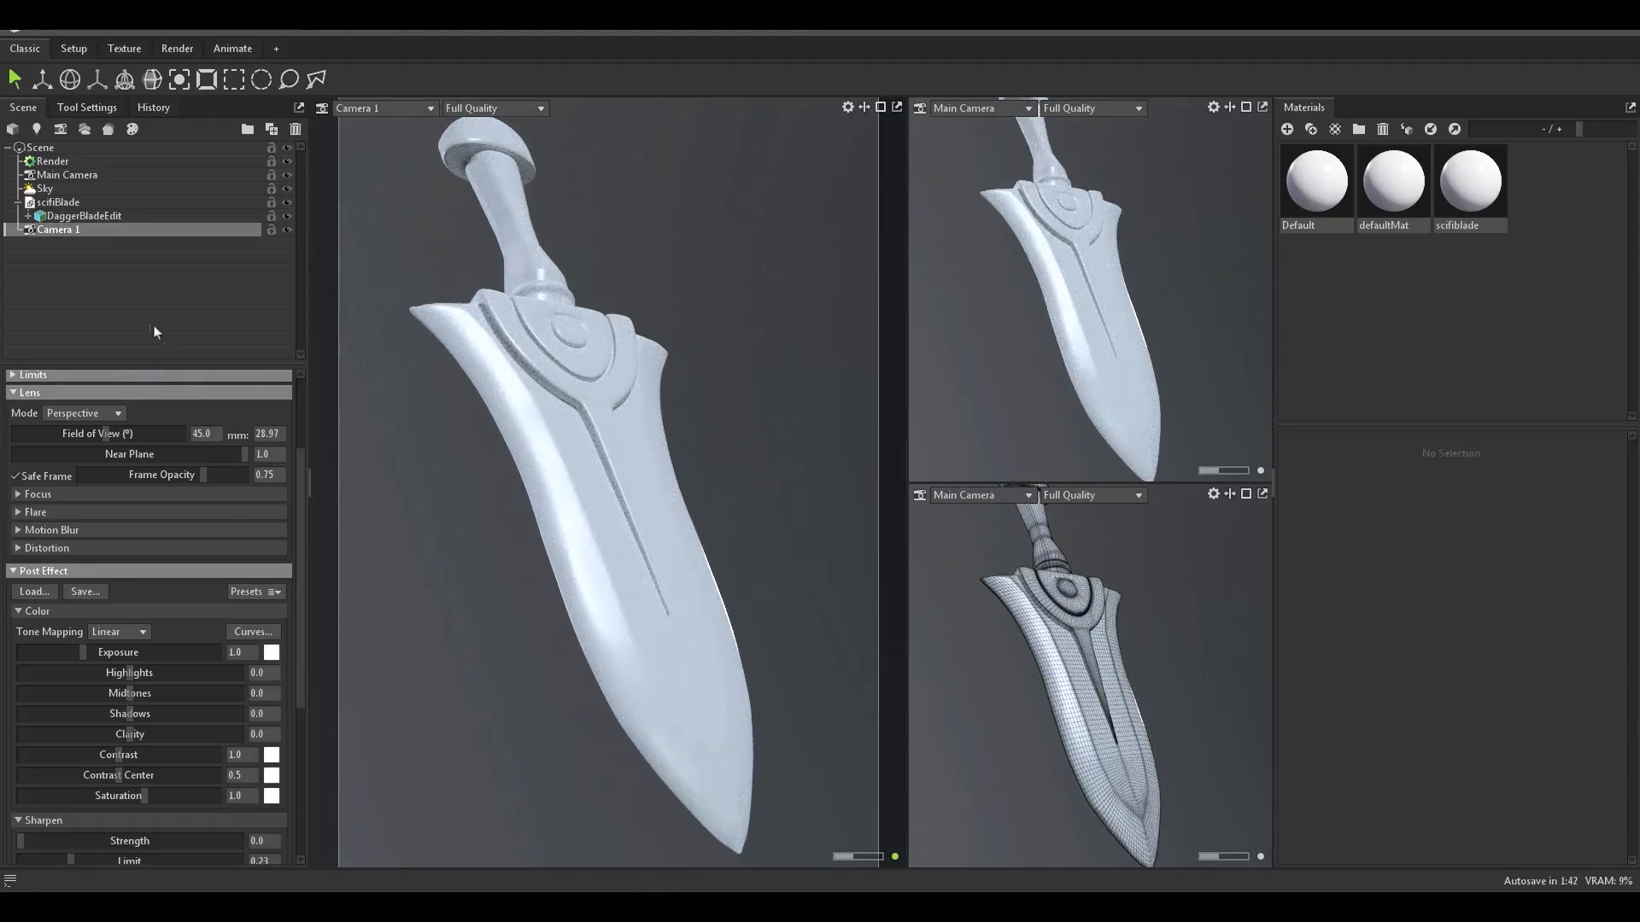
Step: Switch Camera 1's tone mapping to ACES and apply the High Contrast preset to its colour curve
left_click(125, 635)
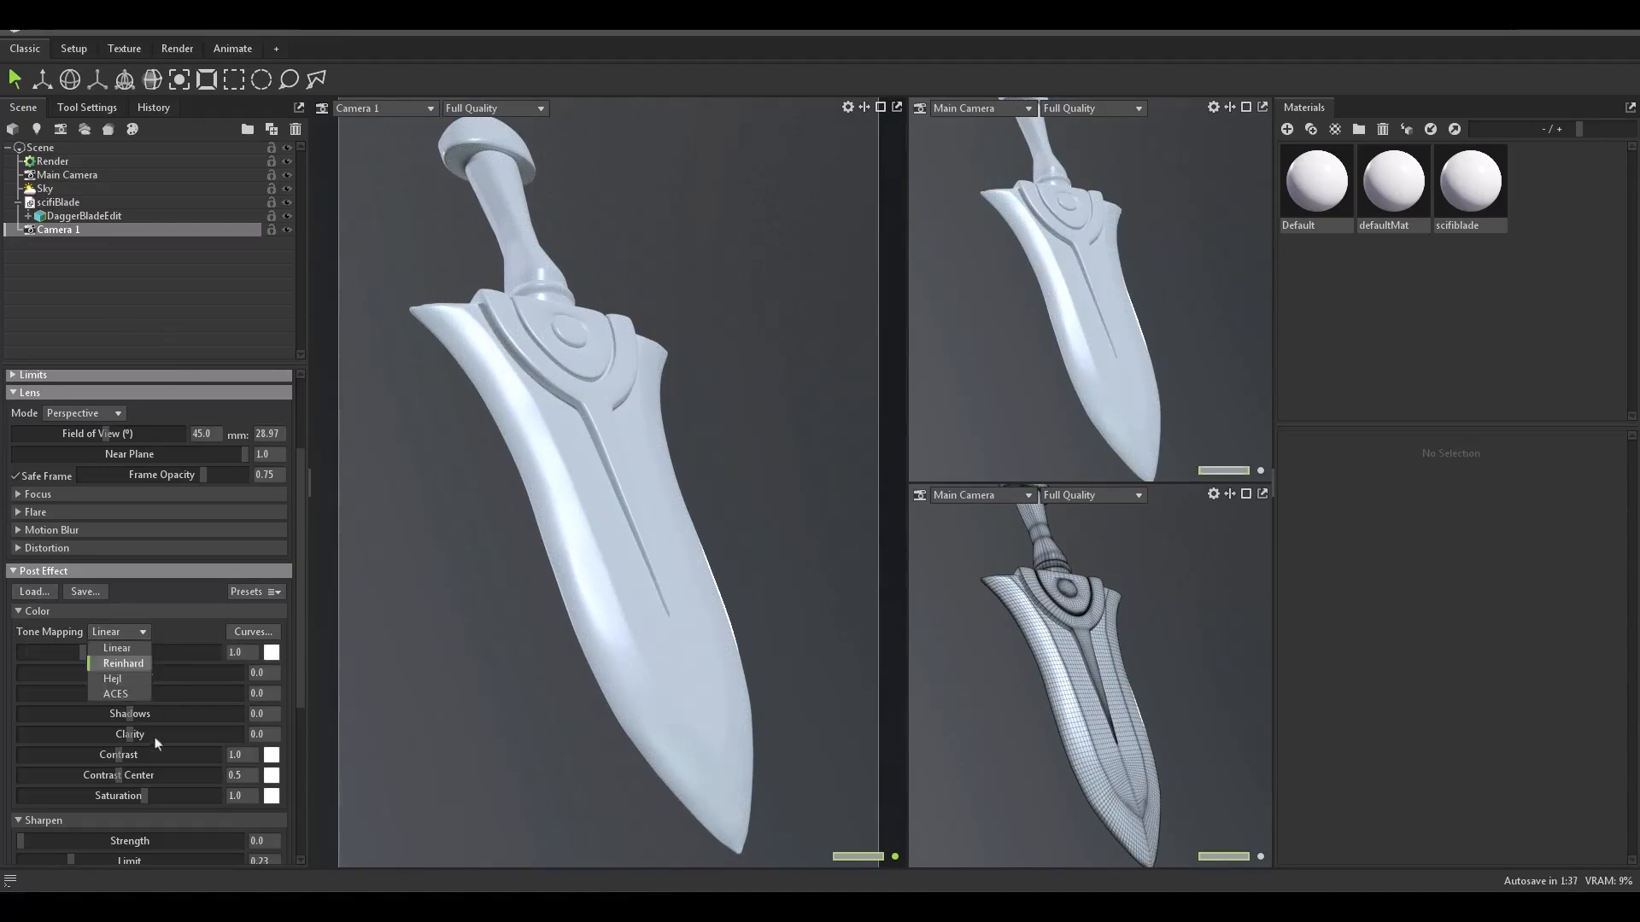
left_click(115, 693)
left_click(253, 632)
left_click(740, 579)
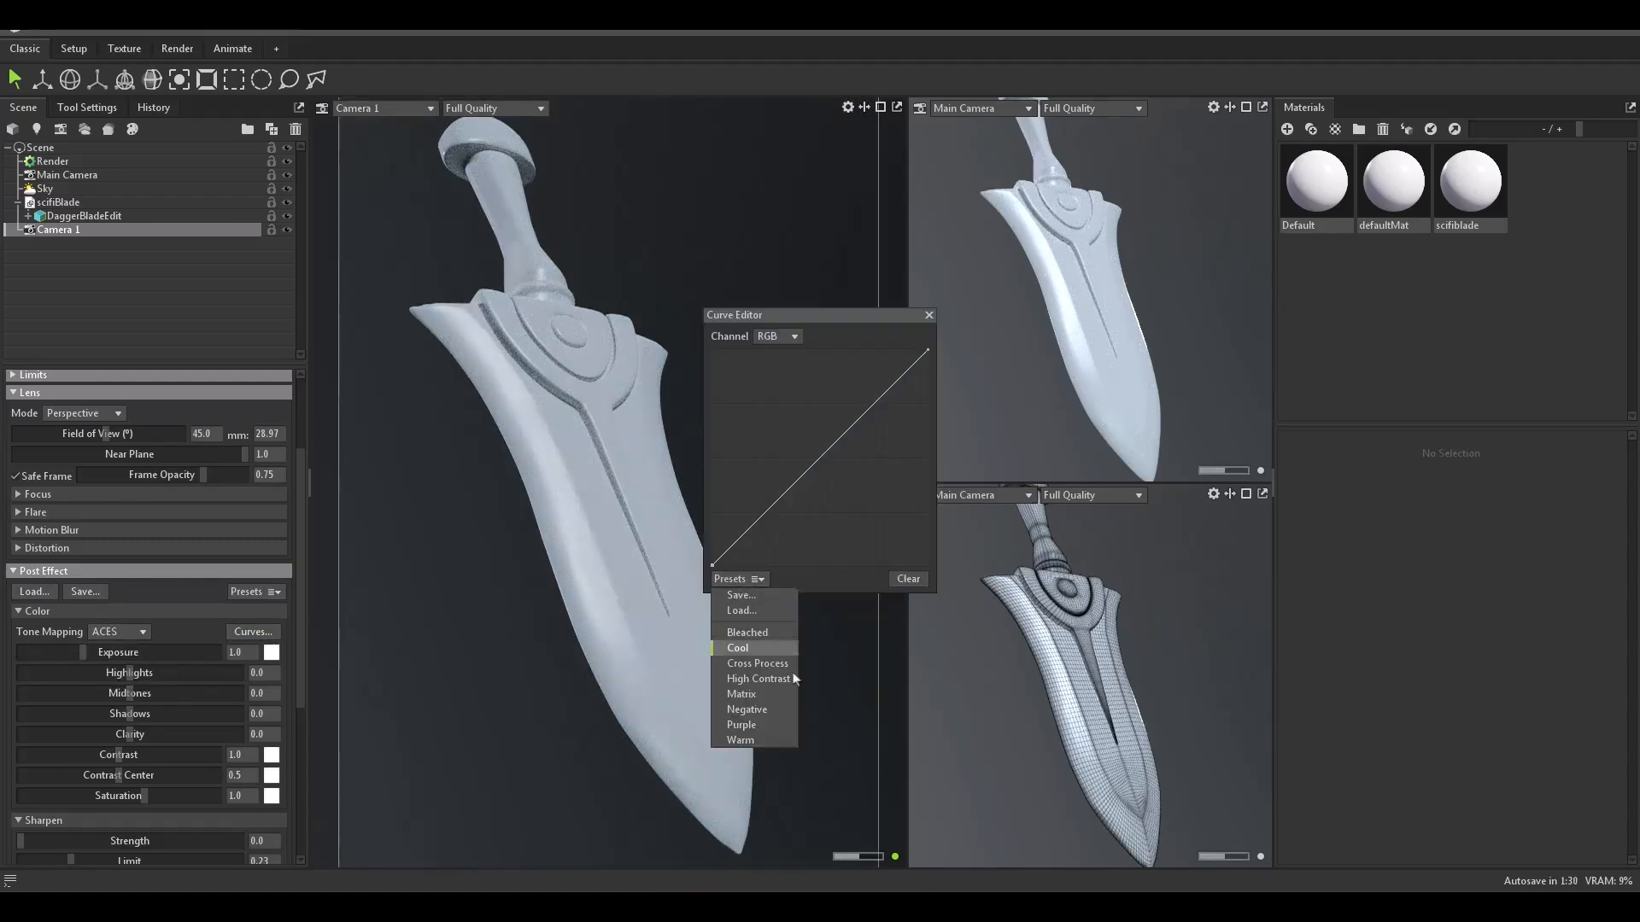
left_click(772, 679)
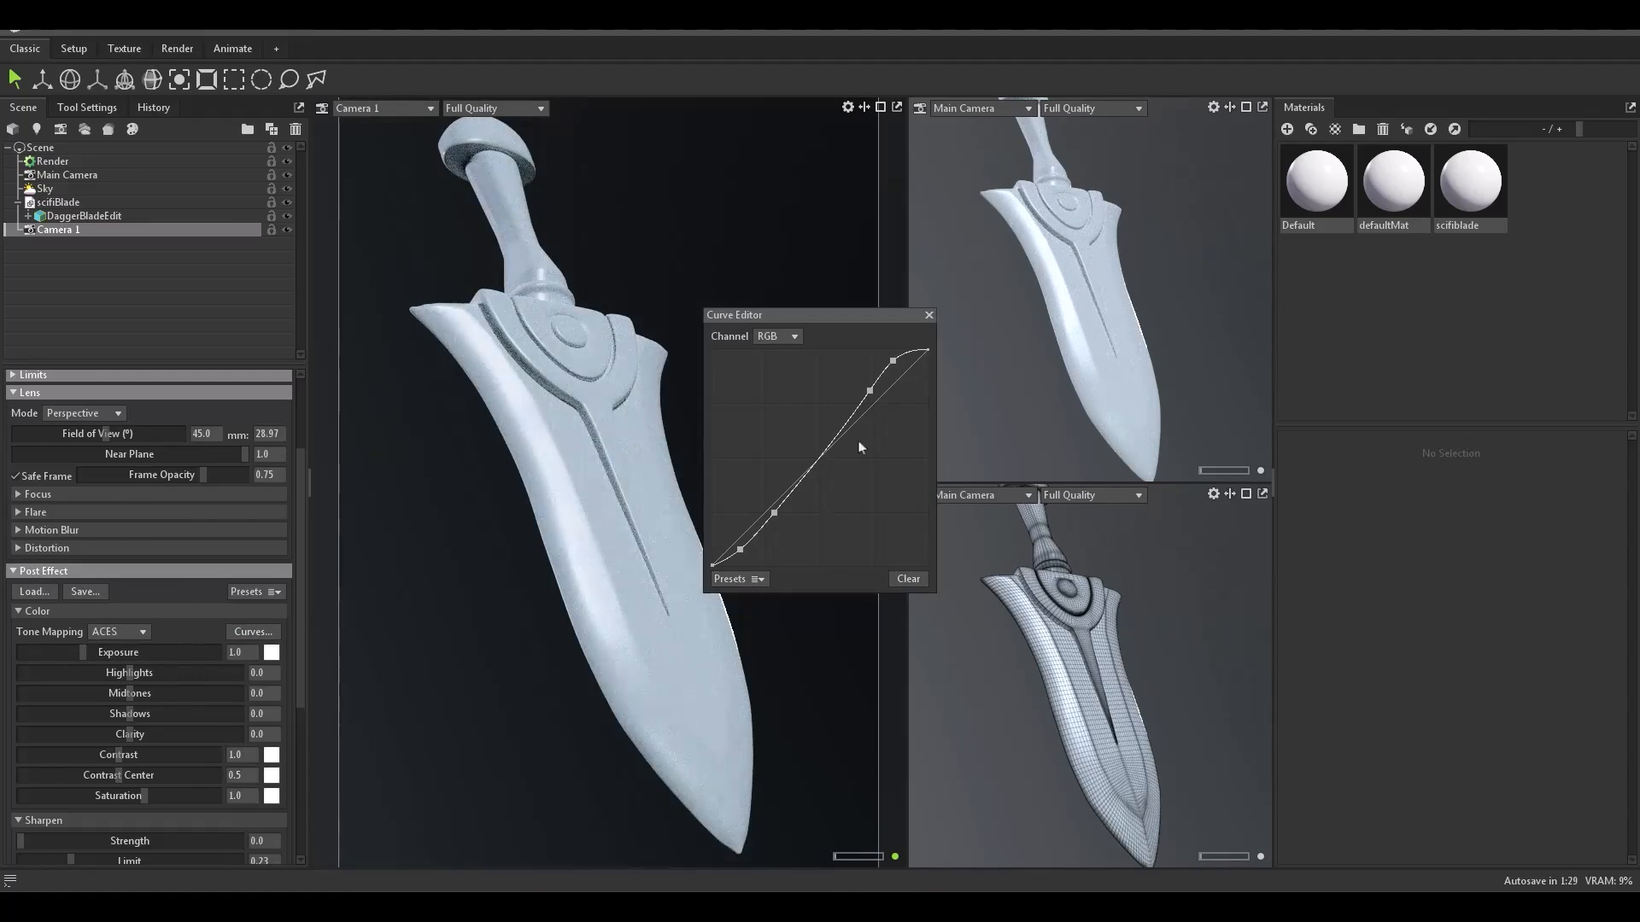
left_click(929, 315)
Step: Set sharpen strength and clarity to 1.0, highlights to -0.2, midtones and shadows to 0.2, and add a faint vignette with softness 1.0
scroll(148, 696, "down", 5)
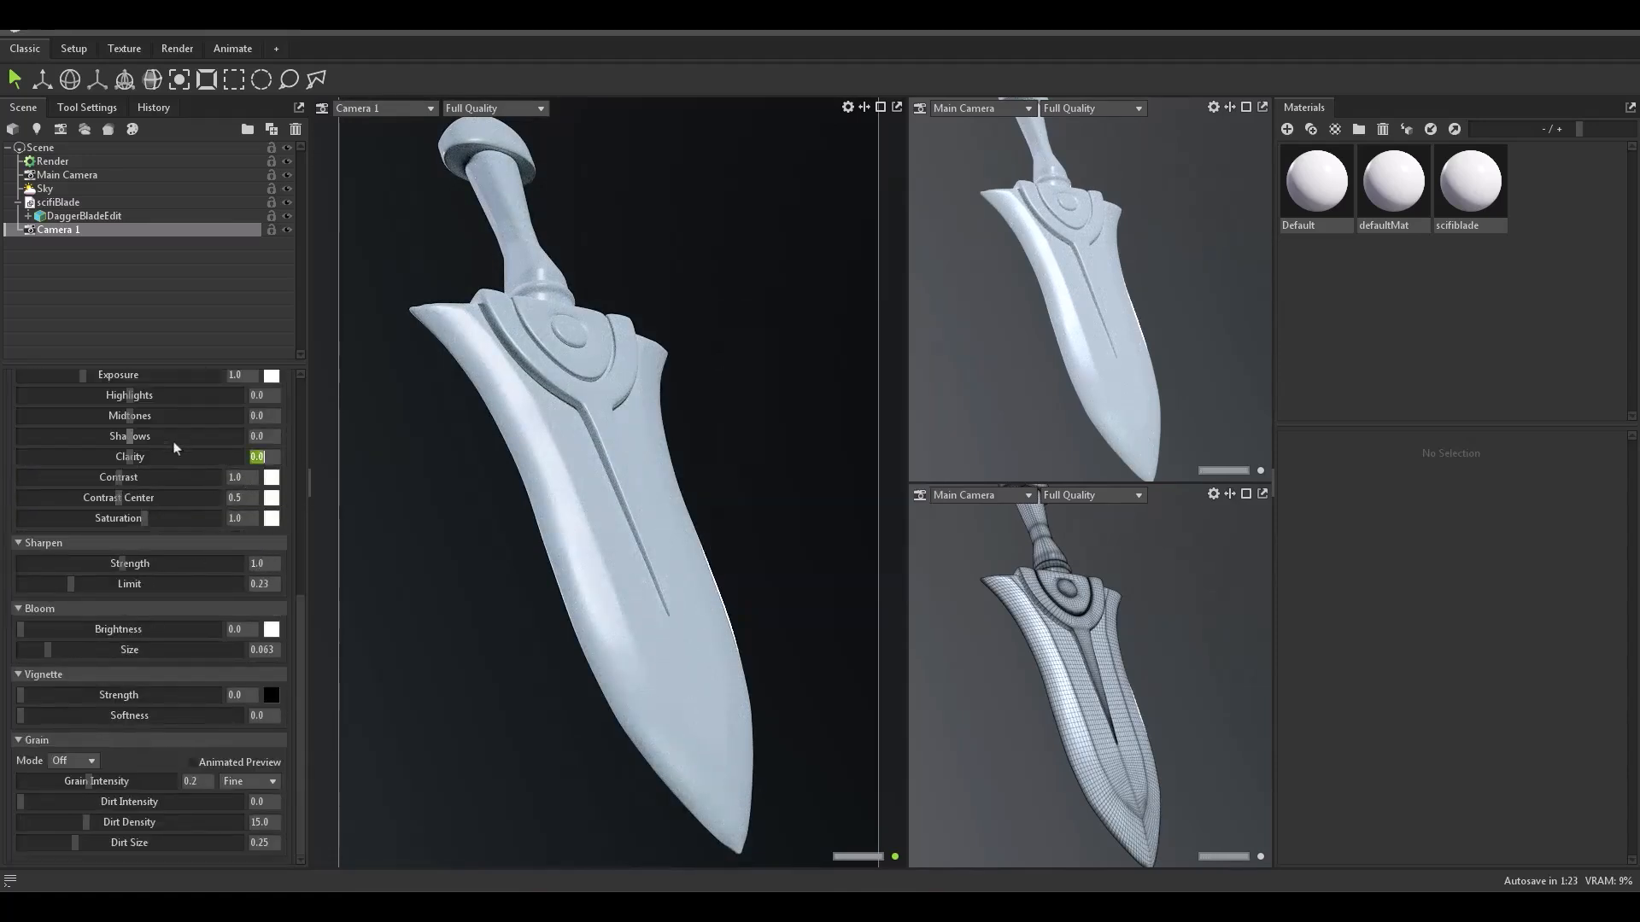
type("1")
key("Return")
left_click(256, 396)
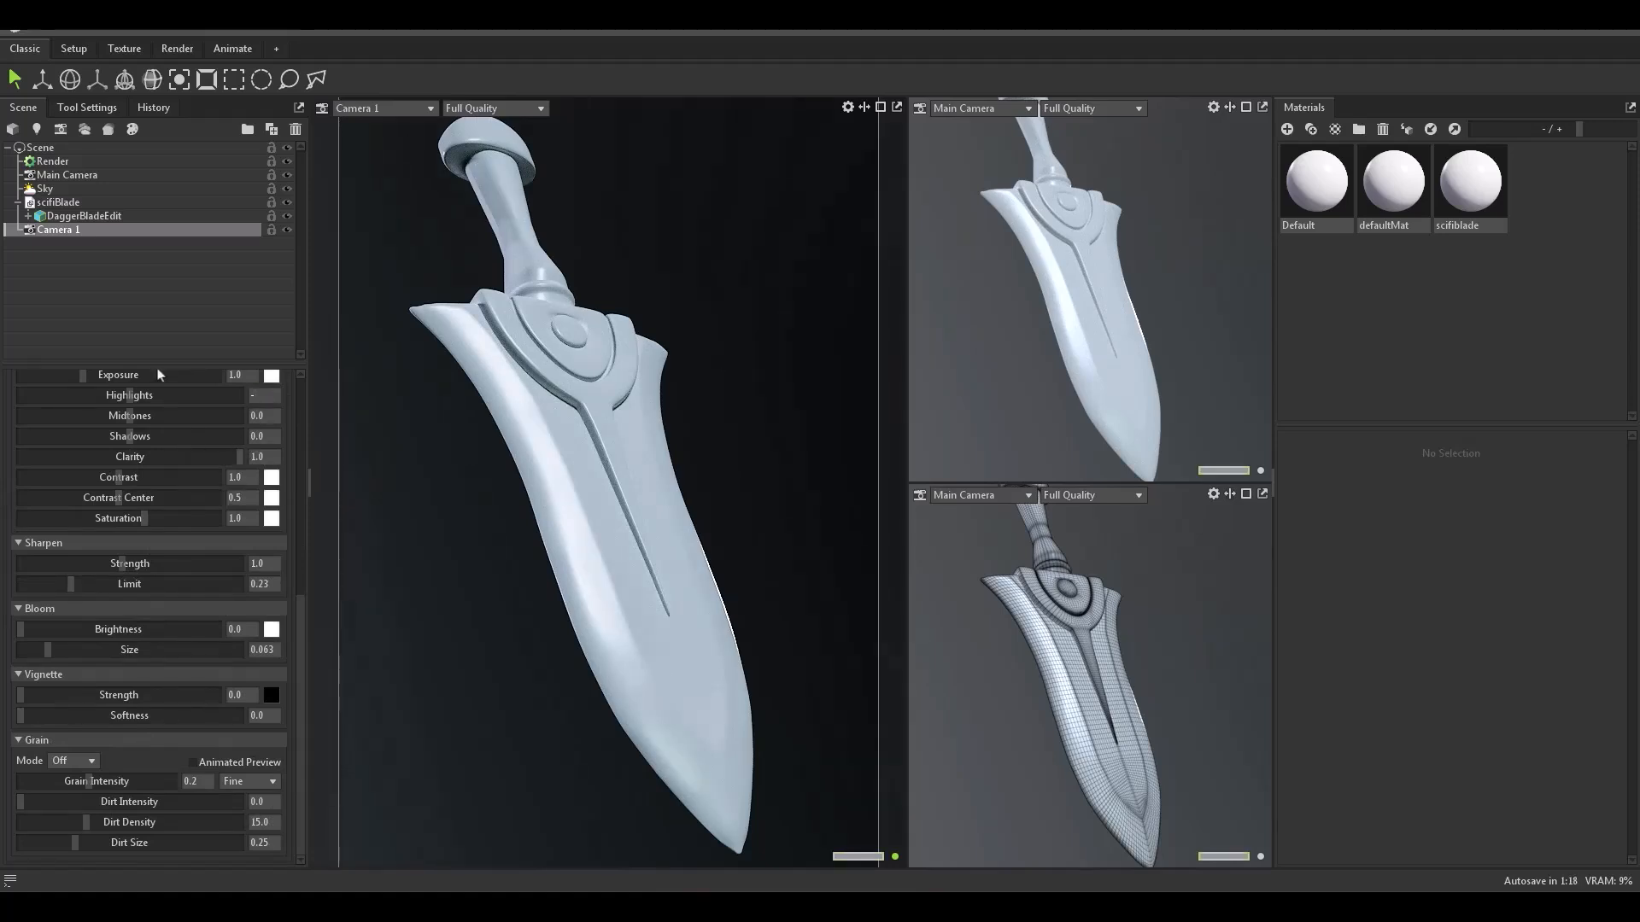
type("-.2")
key("Return")
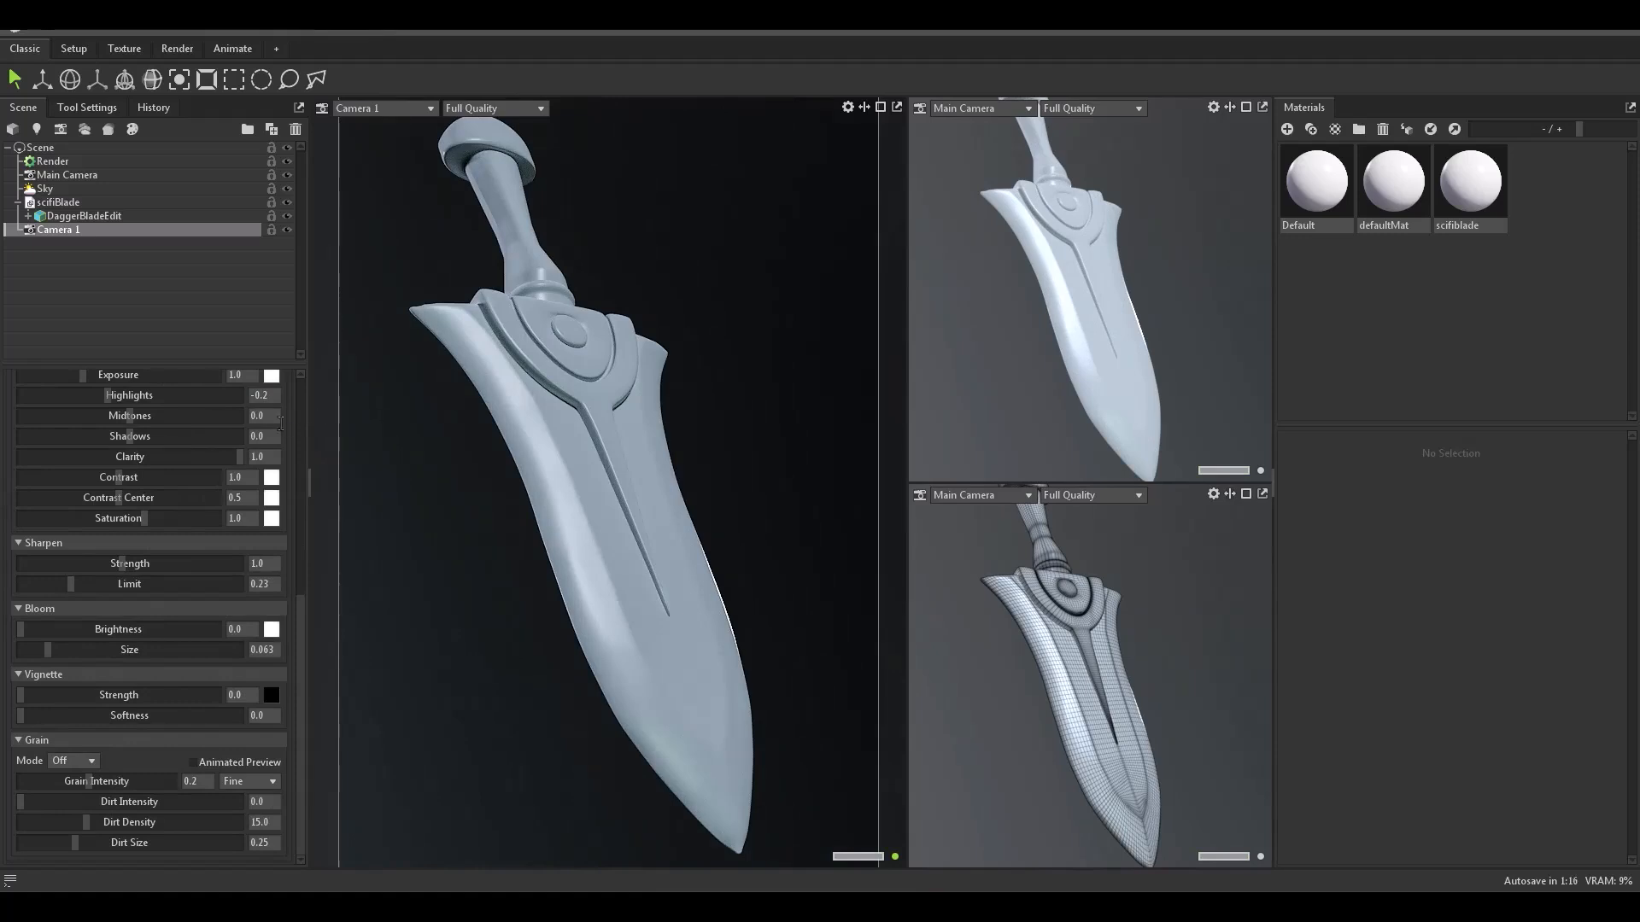
type(".2")
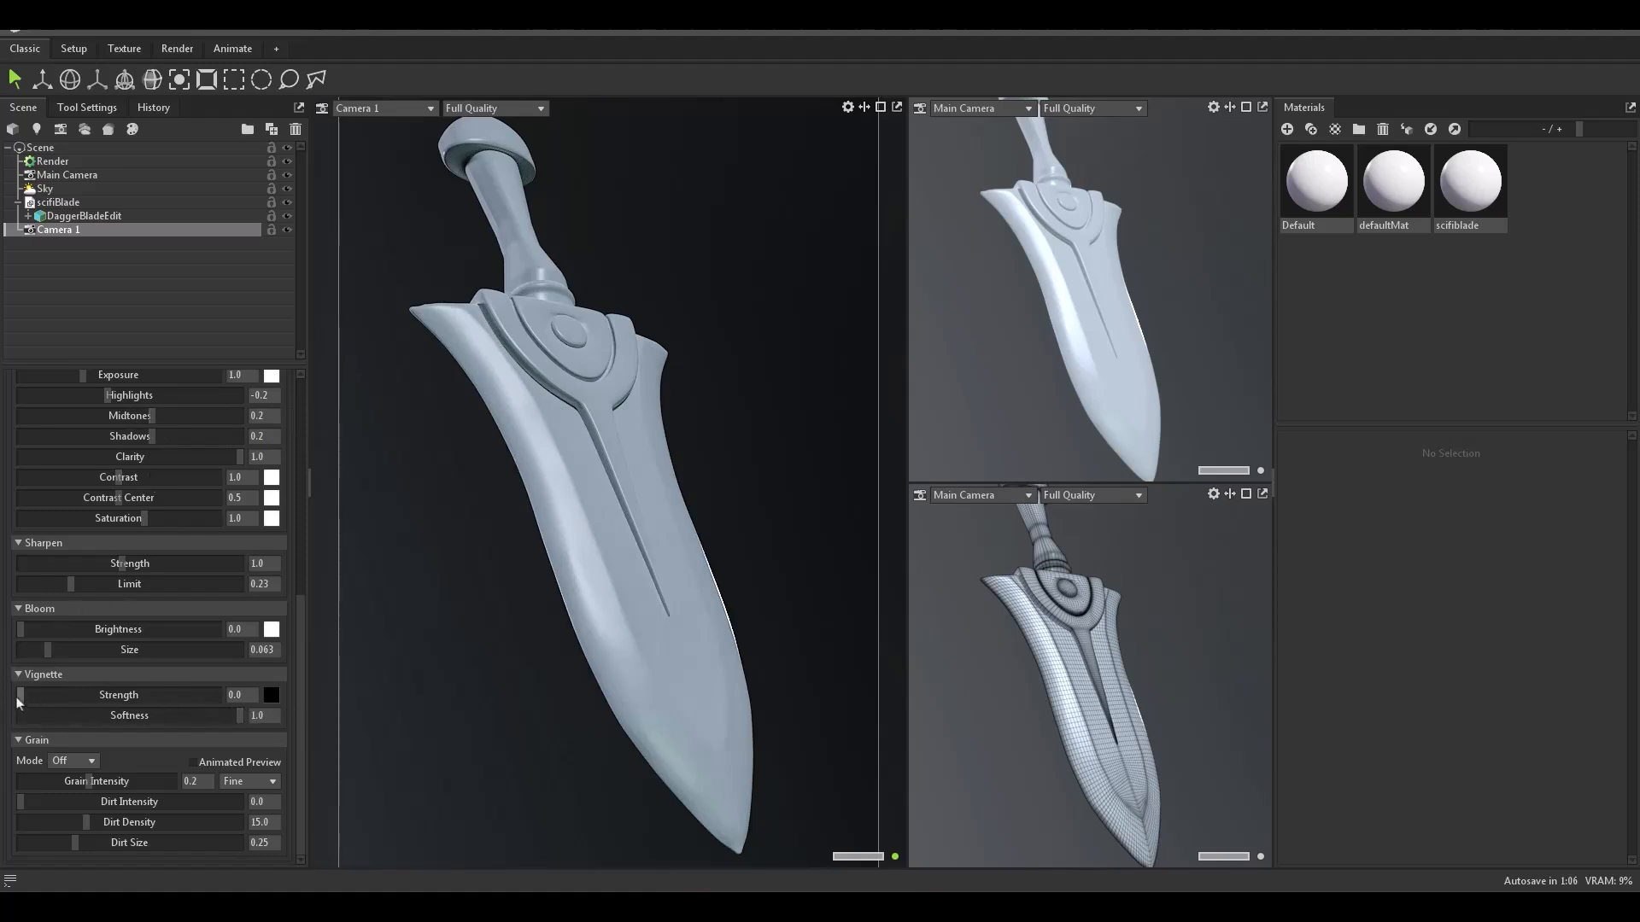
left_click_drag(21, 697, 26, 696)
Step: Enable Ray Traced depth of field for Camera 1 and focus it on the sword's guard
scroll(134, 772, "up", 2)
scroll(122, 683, "up", 8)
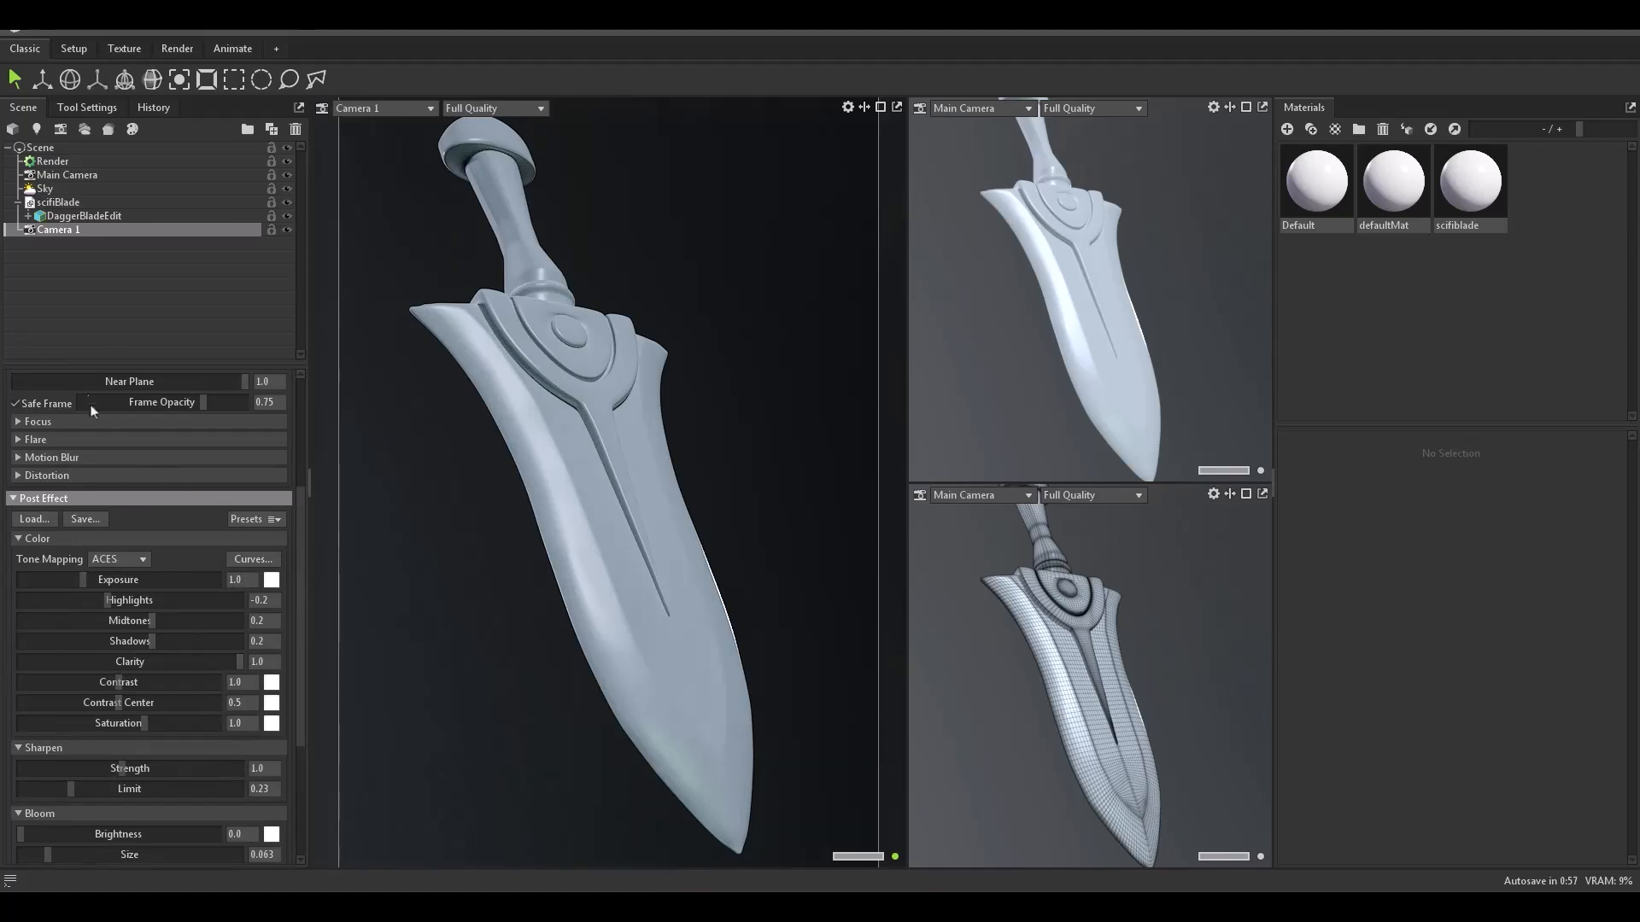
left_click(43, 498)
left_click(59, 629)
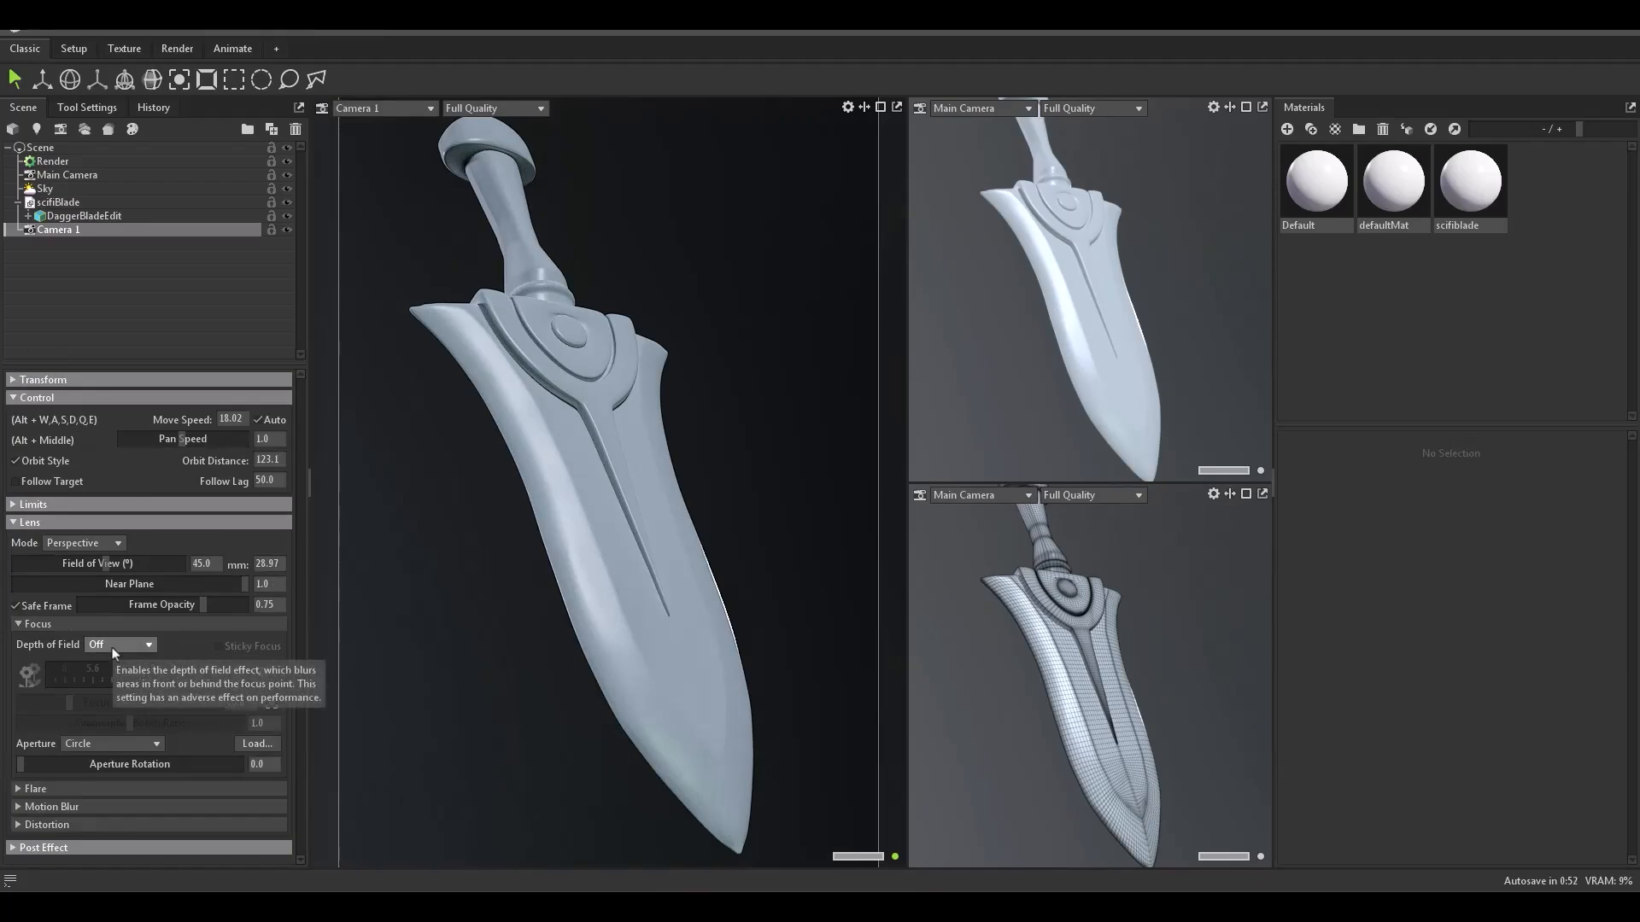
left_click(119, 645)
left_click(120, 699)
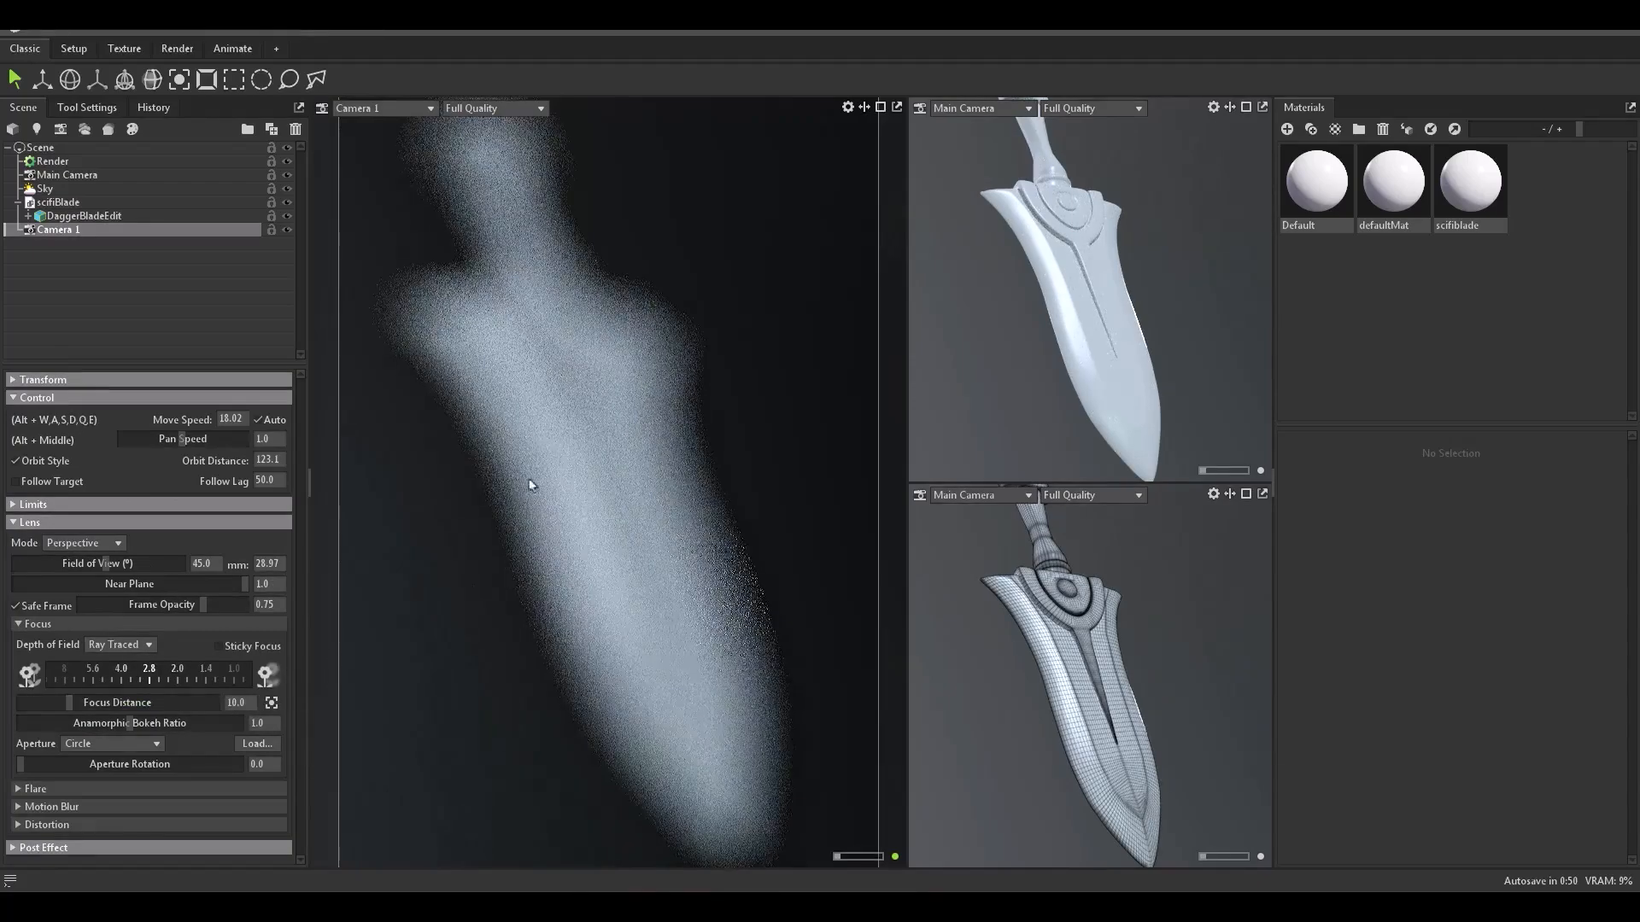
middle_click(582, 393)
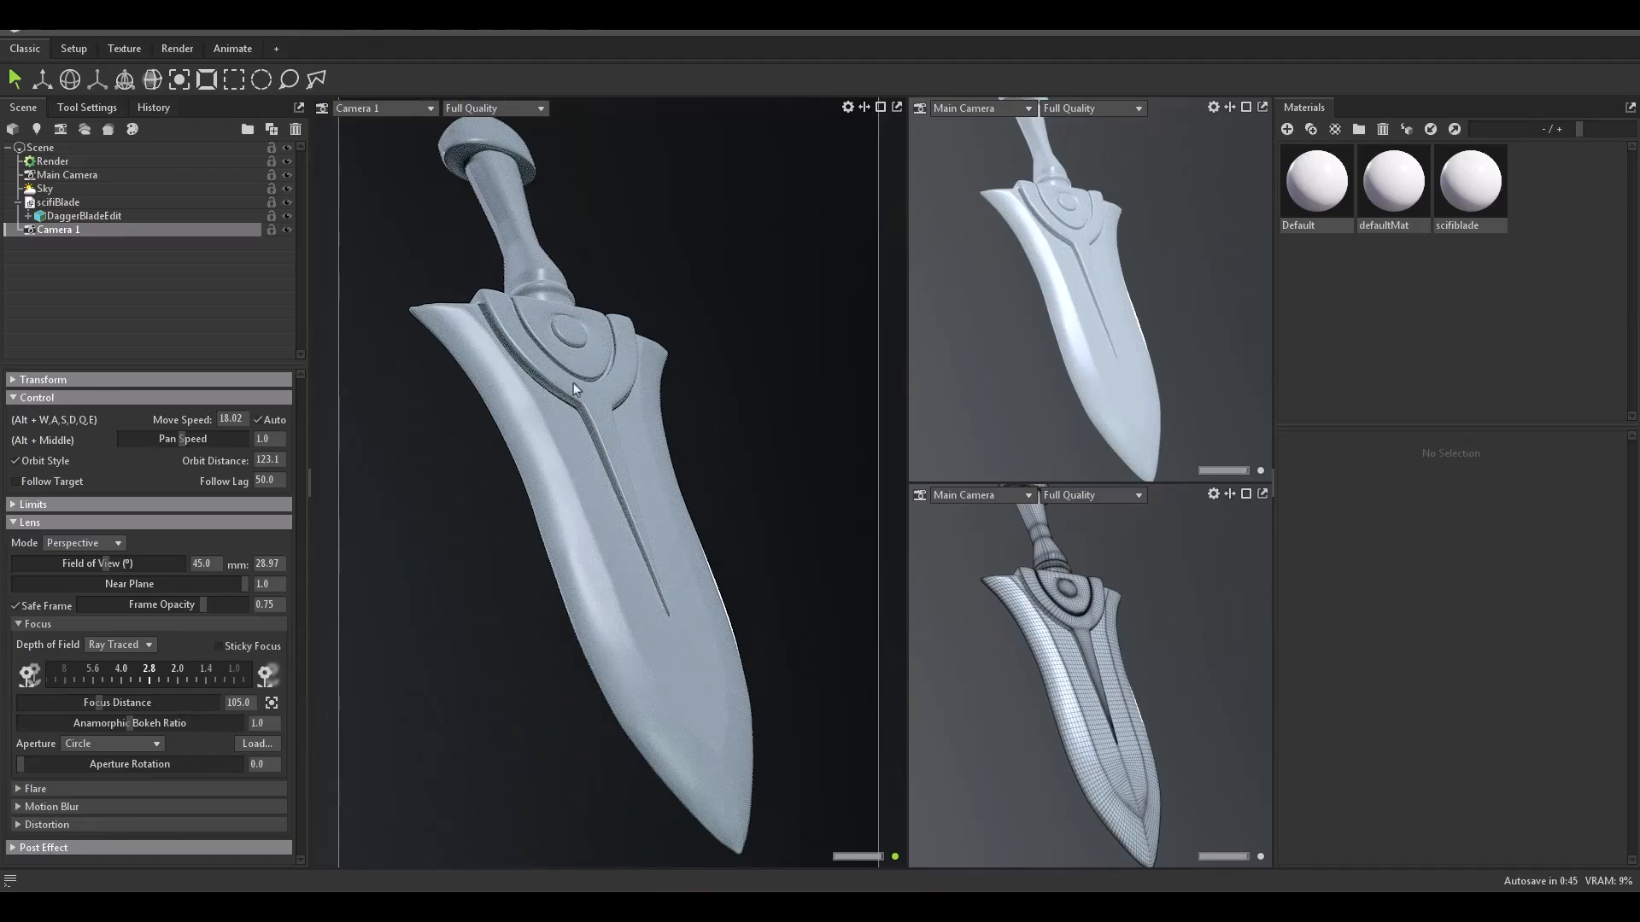
left_click(862, 515)
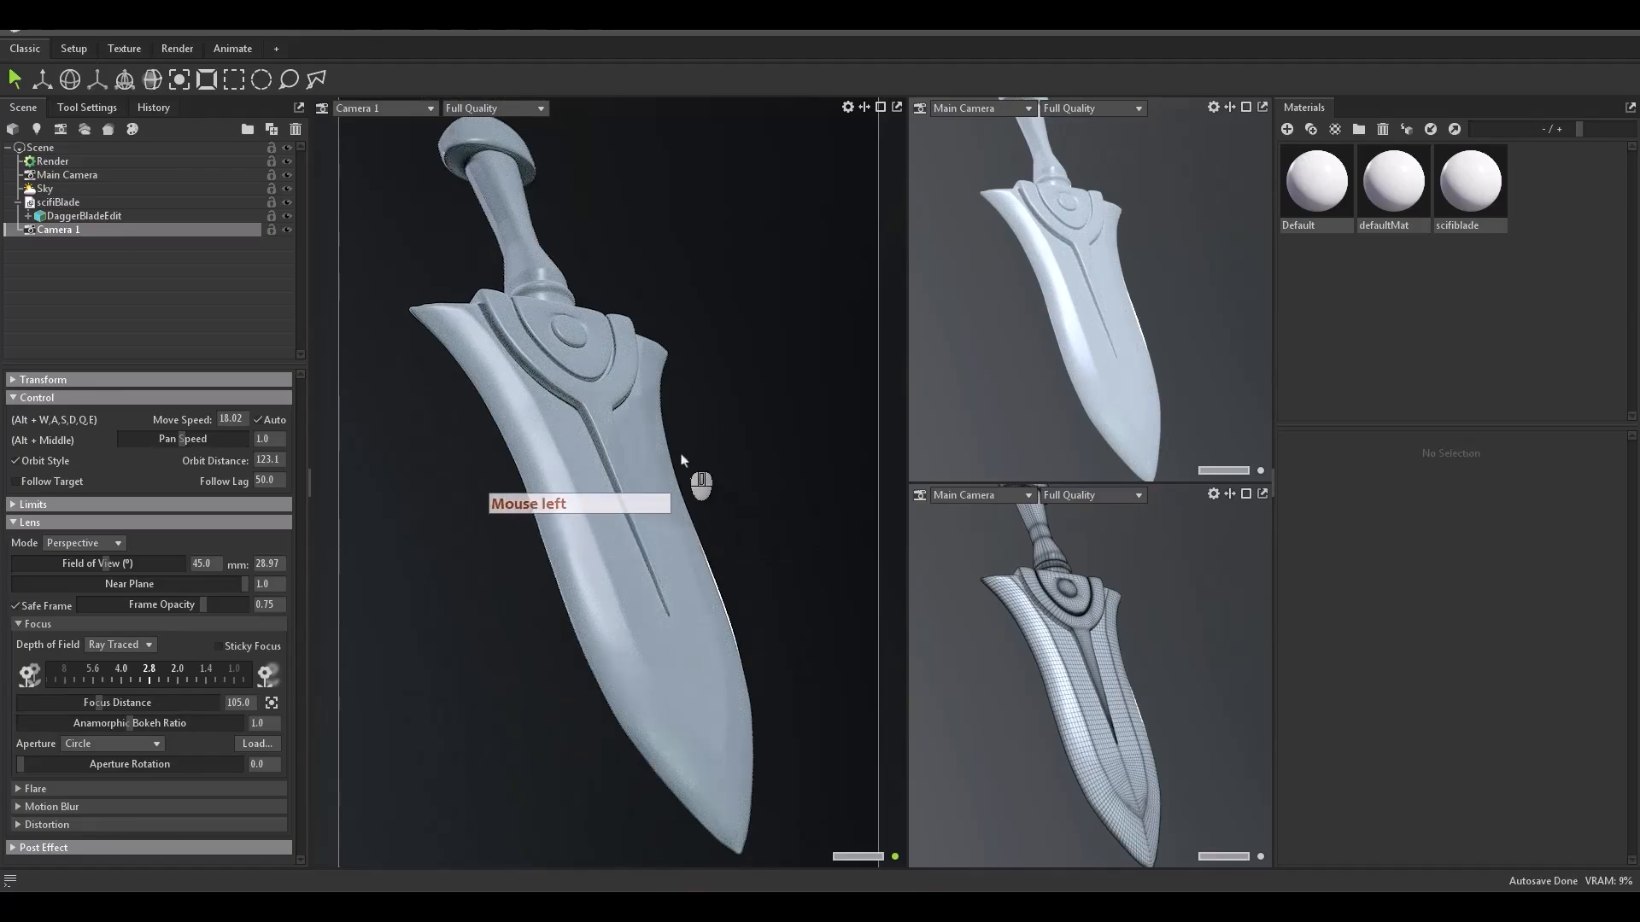
Step: Reframe the sword slightly within the Camera 1 safe frame and refocus on the guard emblem
middle_click_drag(681, 457, 751, 523, "alt")
right_click_drag(750, 524, 748, 506, "alt")
mouse_move(748, 505)
middle_mouse_down("alt")
mouse_move(751, 523)
mouse_move(740, 516)
middle_mouse_up("alt")
right_click_drag(569, 392, 607, 384, "alt")
middle_click_drag(607, 383, 617, 397, "alt")
middle_click(641, 380)
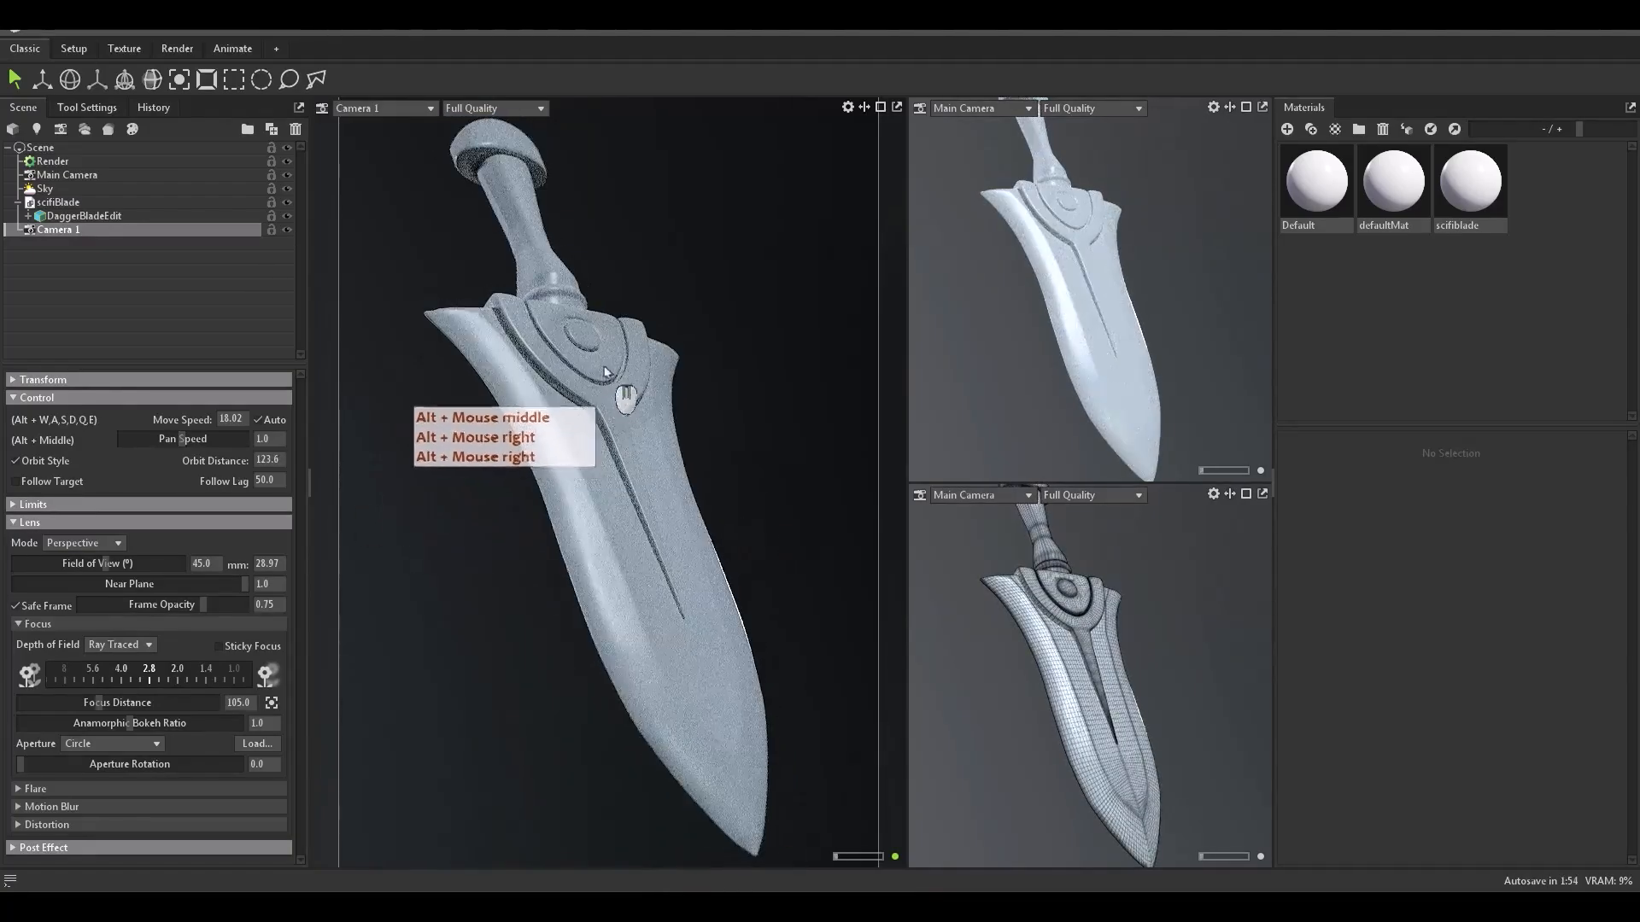
Step: Load scifiBlade_scifidagger_BaseColor.png as the albedo map of the scifiblade material
left_click(1449, 219)
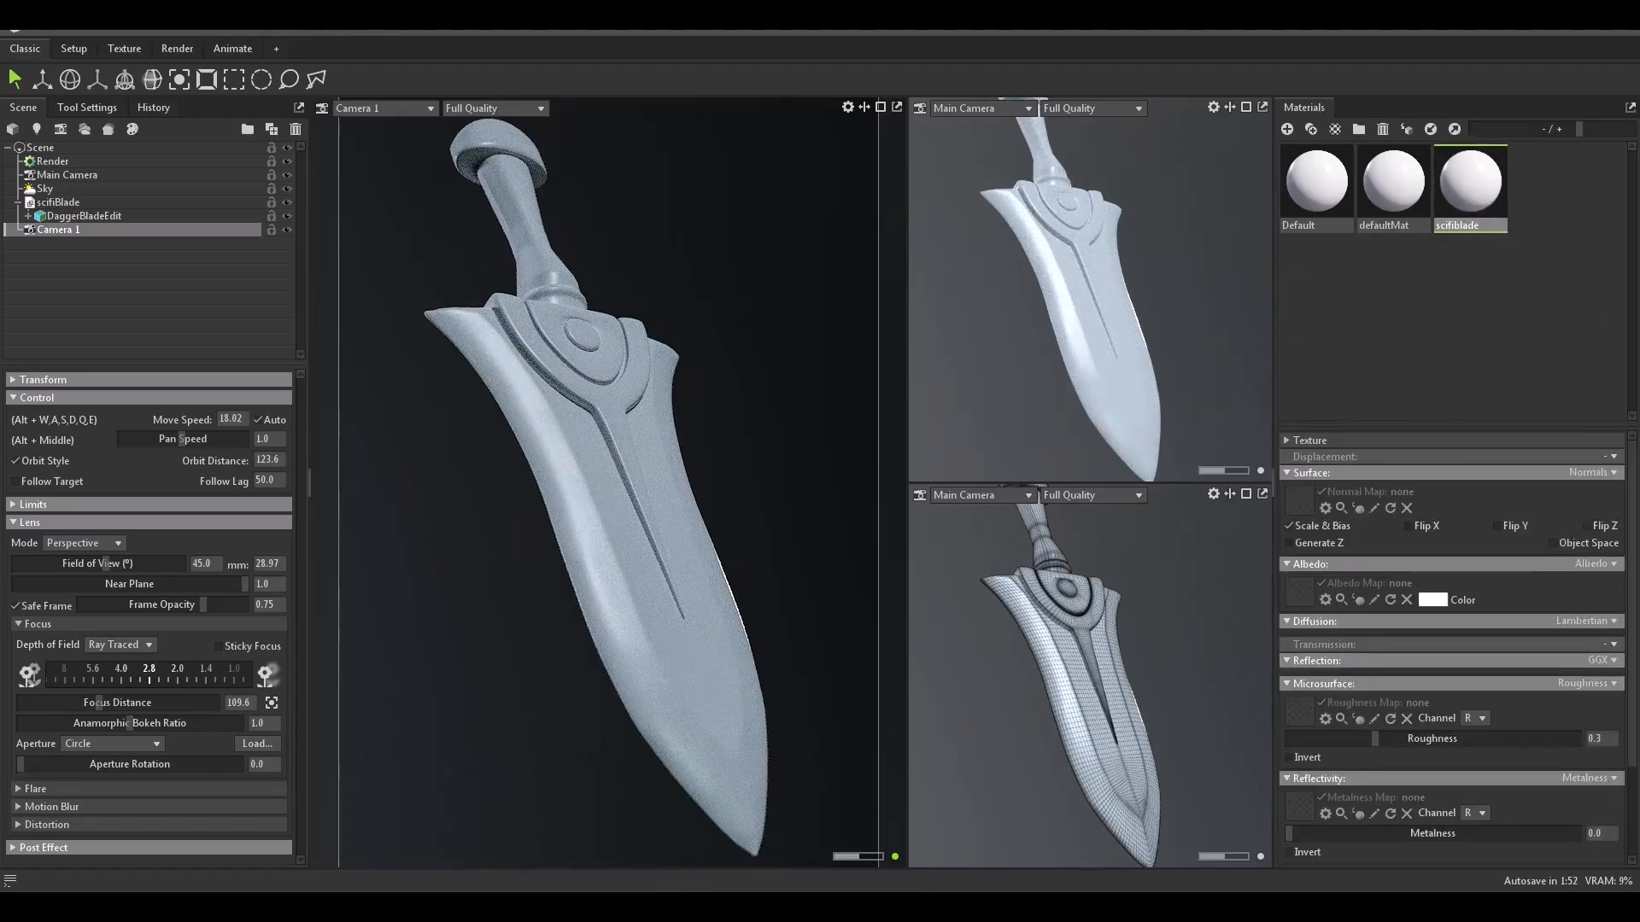
left_click_drag(996, 224, 1639, 214)
left_click_drag(1639, 544, 1310, 591)
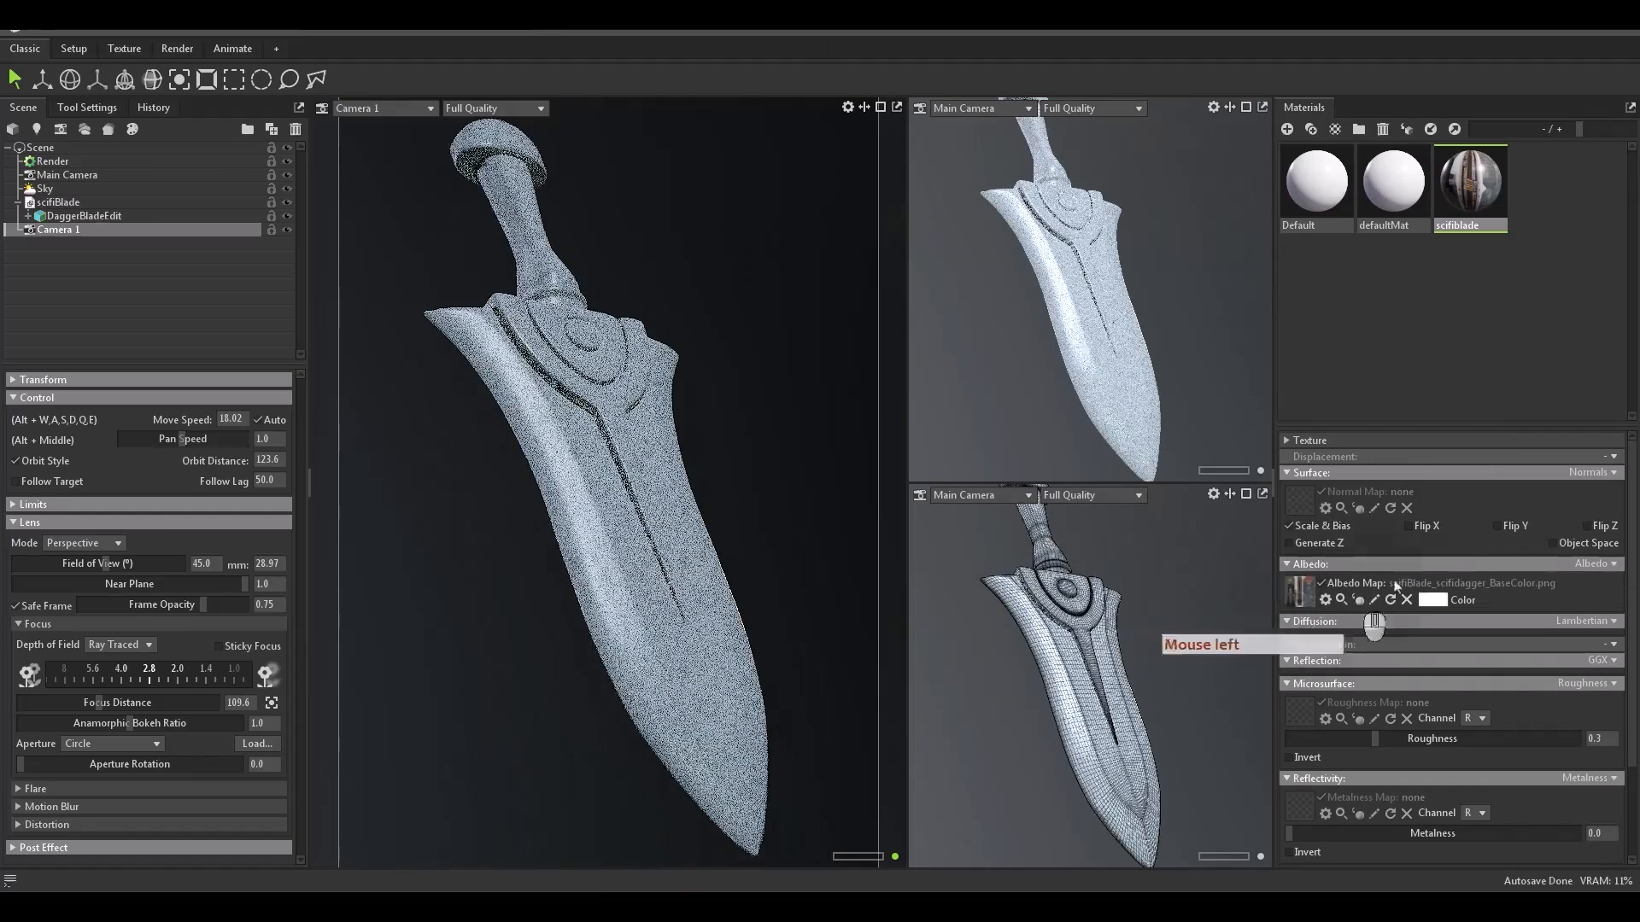
Step: Load scifiBlade_scifidagger_Normal.png as the normal map with Flip Y enabled, and apply the scifiblade material to the sword model
left_click_drag(1639, 592, 1301, 503)
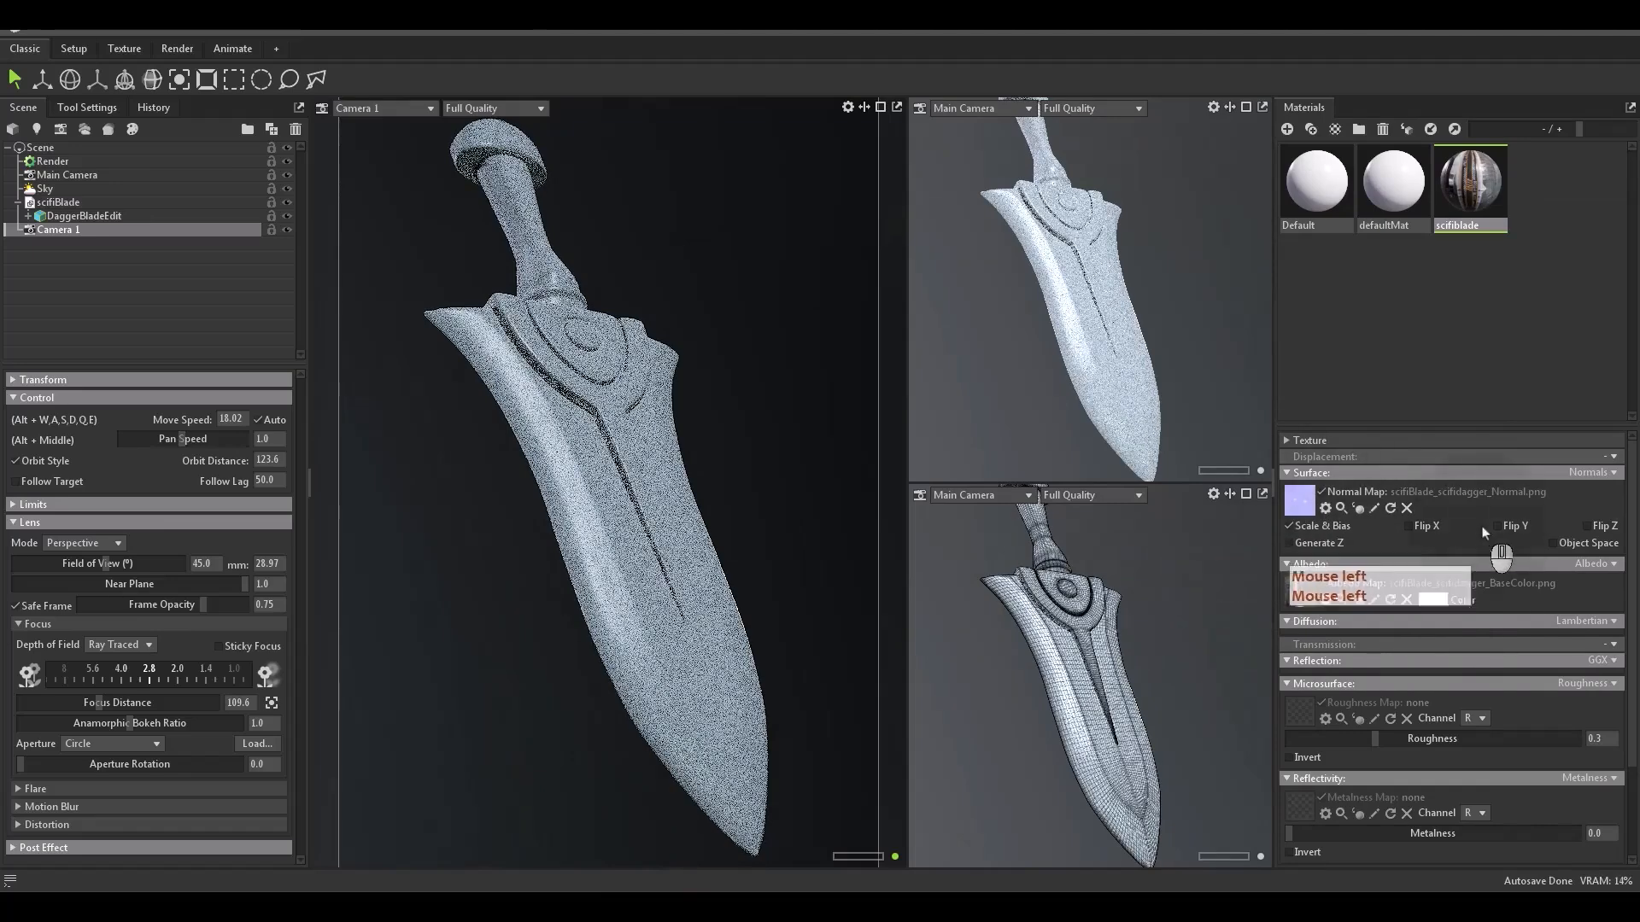
left_click(1505, 528)
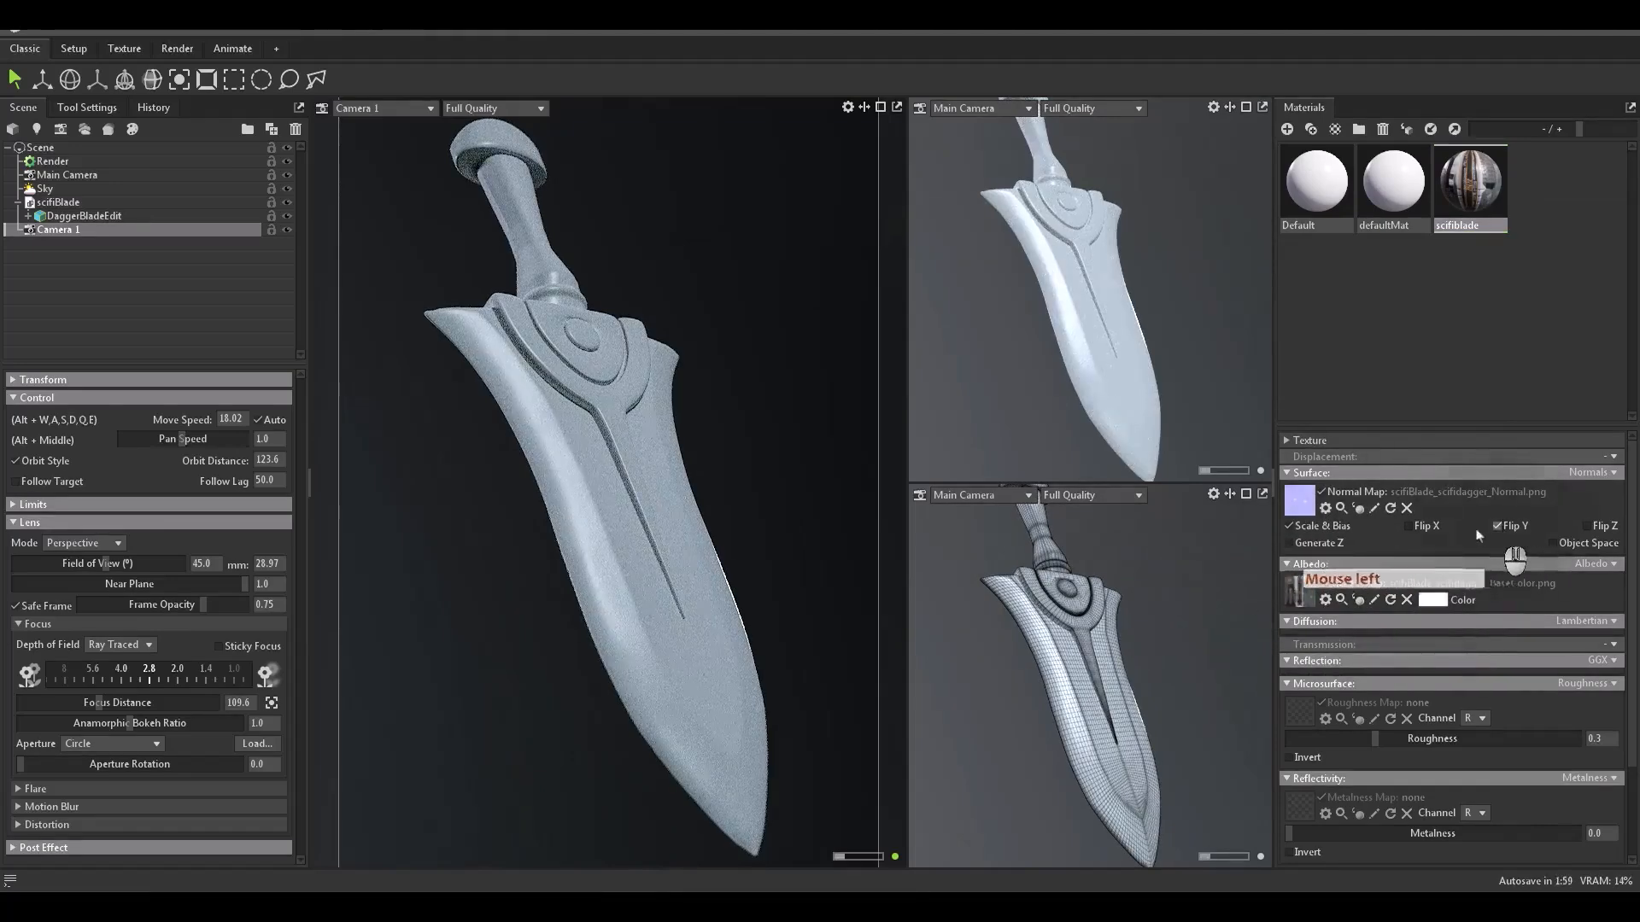
left_click_drag(1469, 181, 59, 203)
left_click(936, 456)
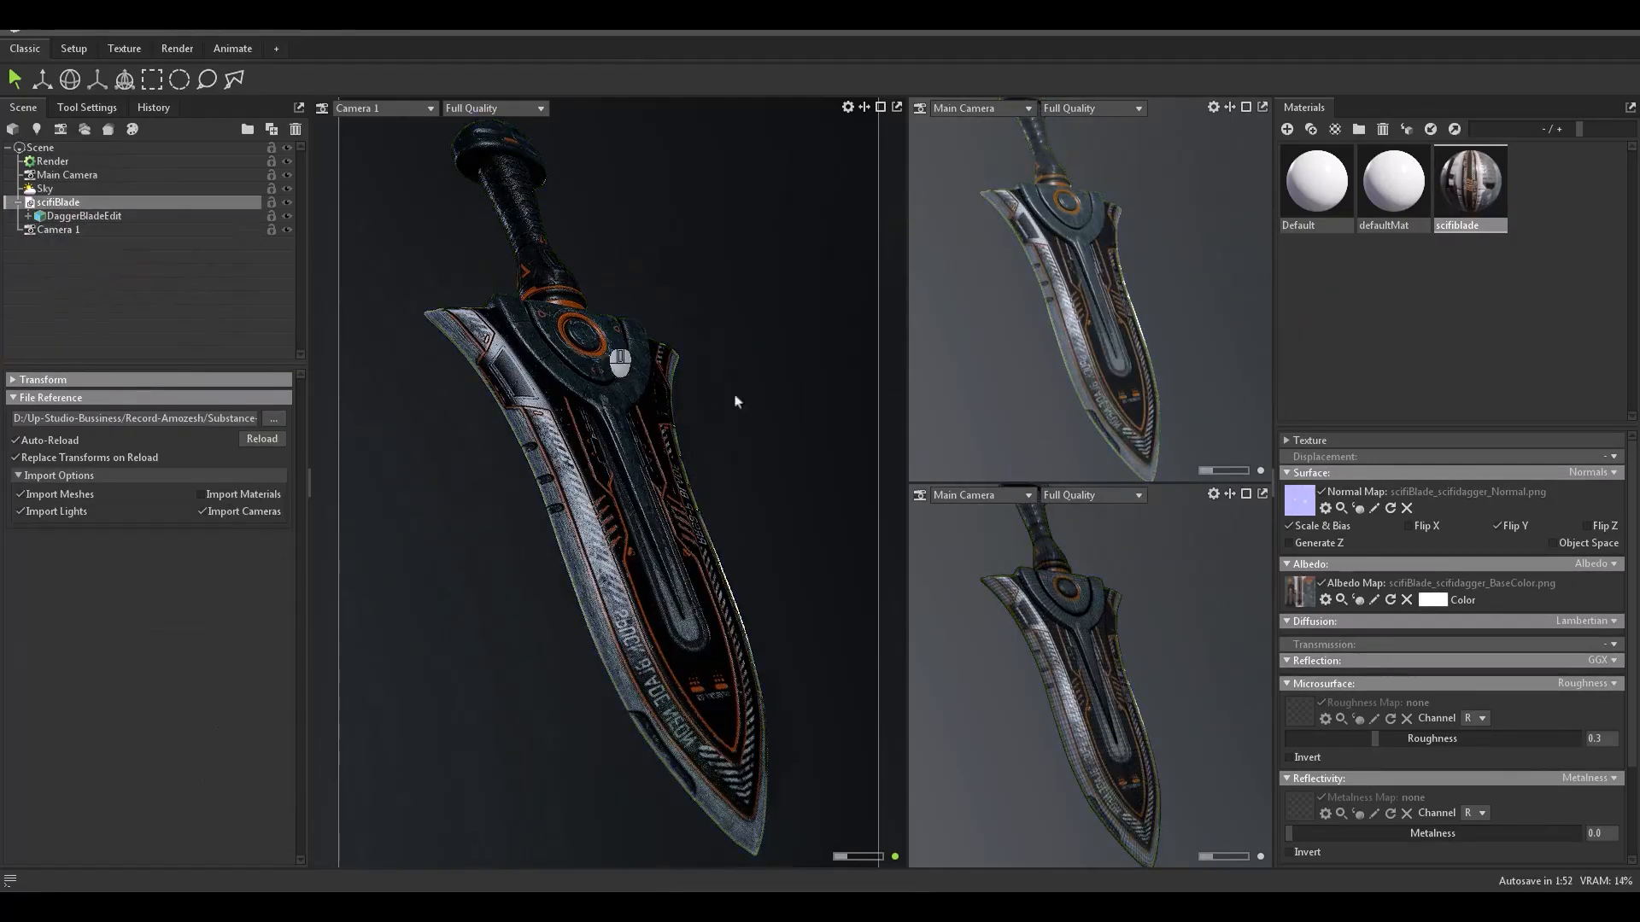
Step: Set the material's roughness map channel to G and its metalness map channel to B
scroll(1420, 573, "down", 3)
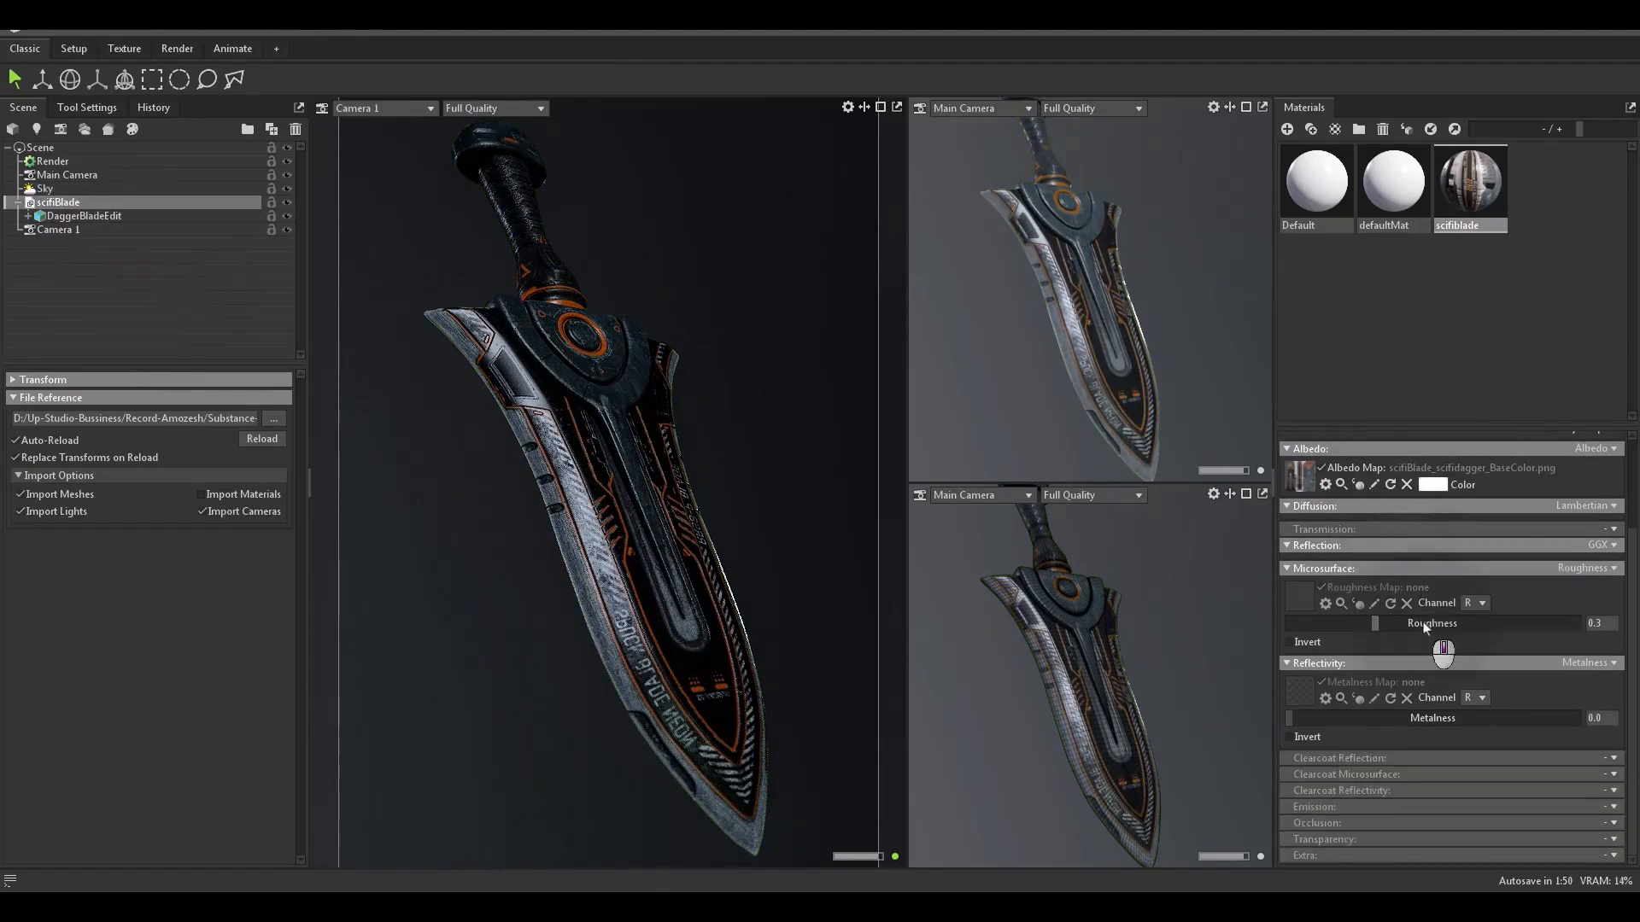
left_click(1474, 603)
left_click(1480, 634)
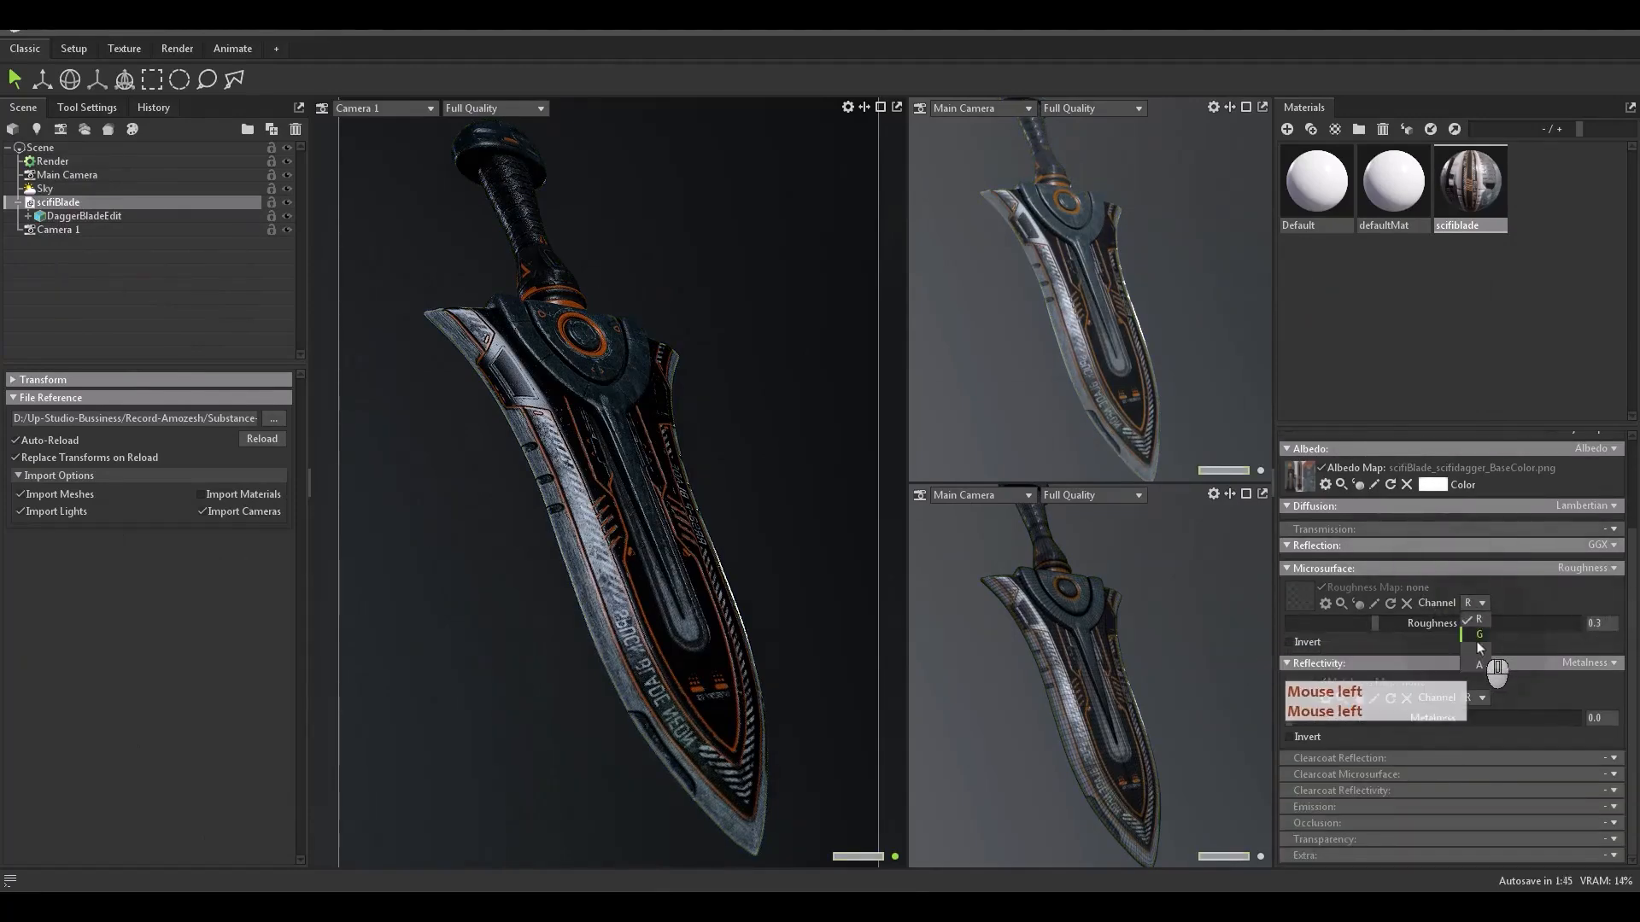
left_click(1474, 697)
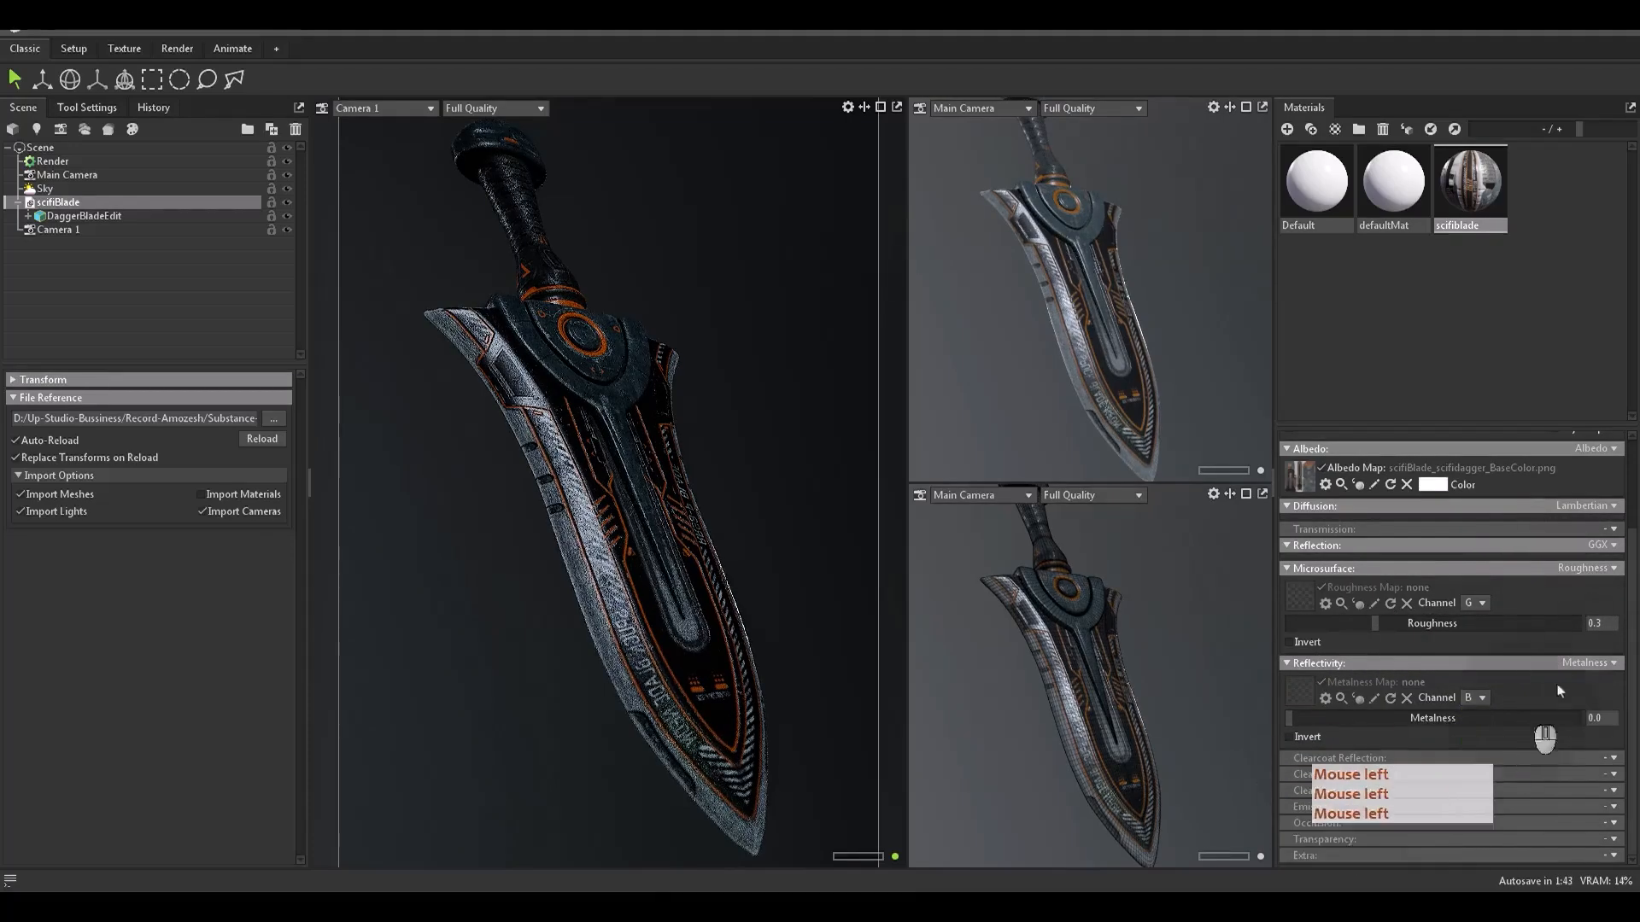
left_click(1478, 746)
Step: Enable the Occlusion and Emissive modules on the scifiblade material
left_click(1612, 823)
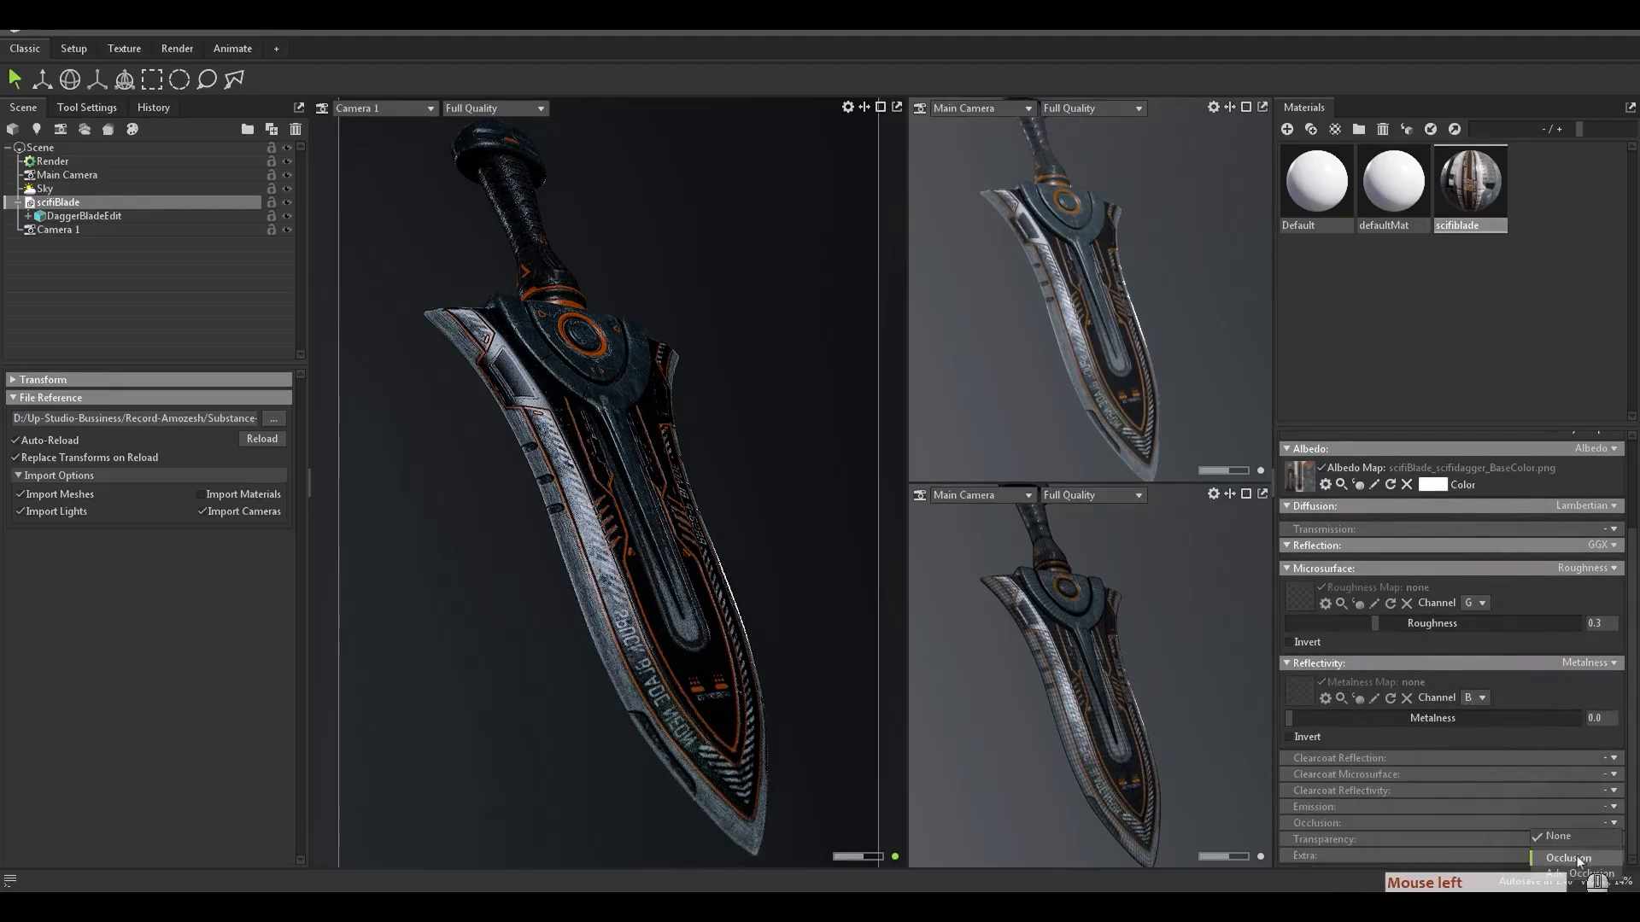
left_click(1568, 858)
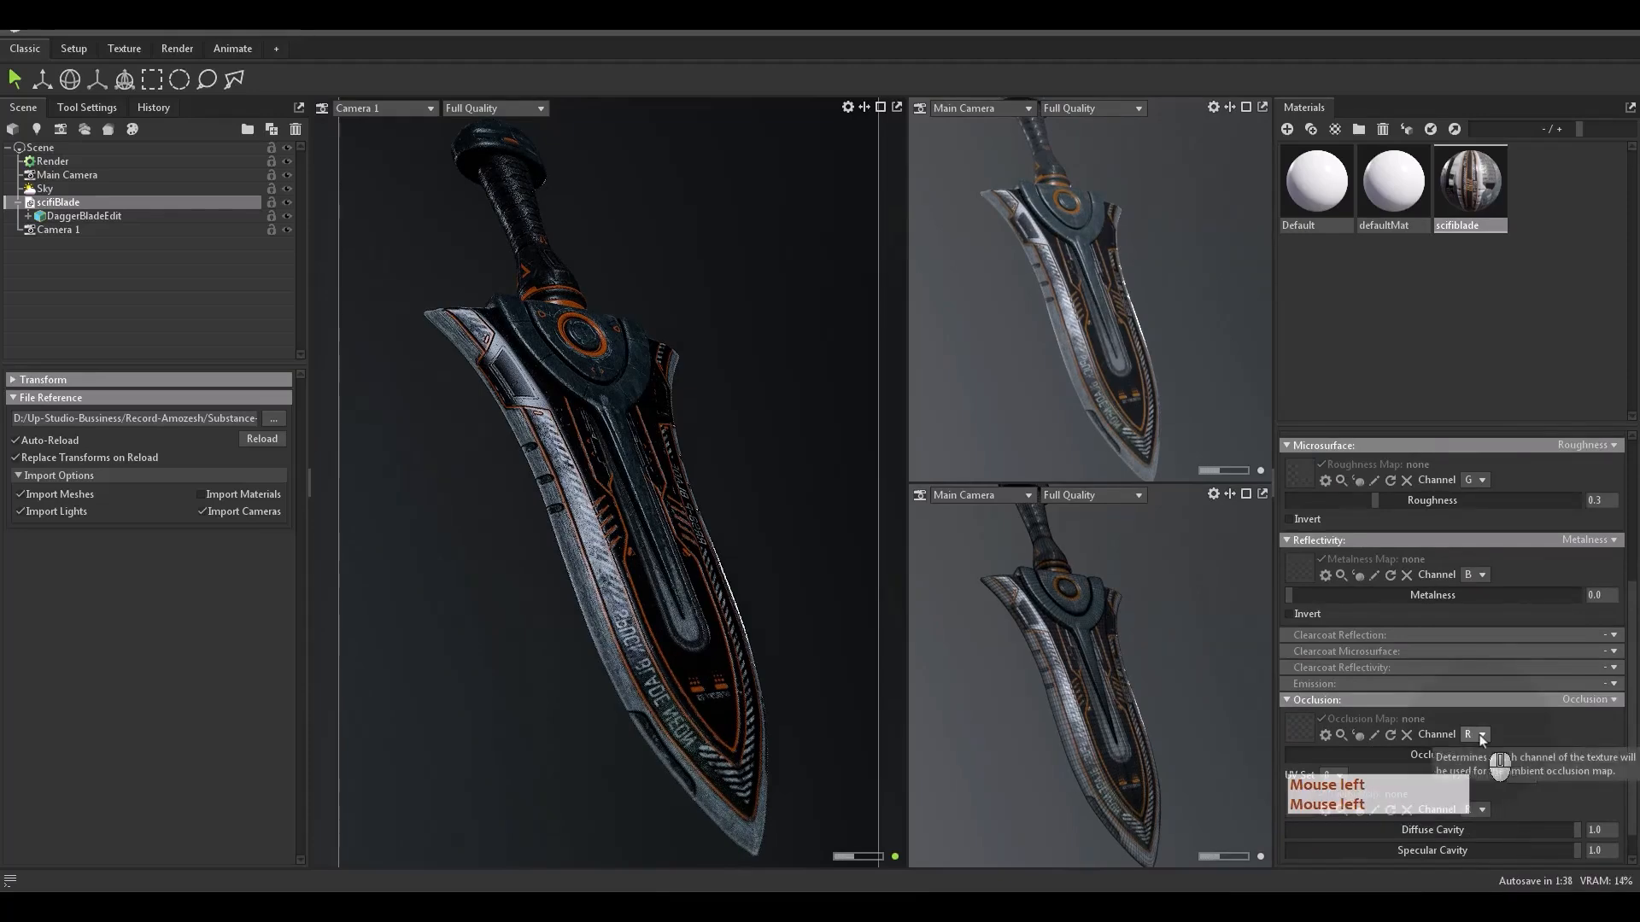
scroll(1479, 735, "up", 2)
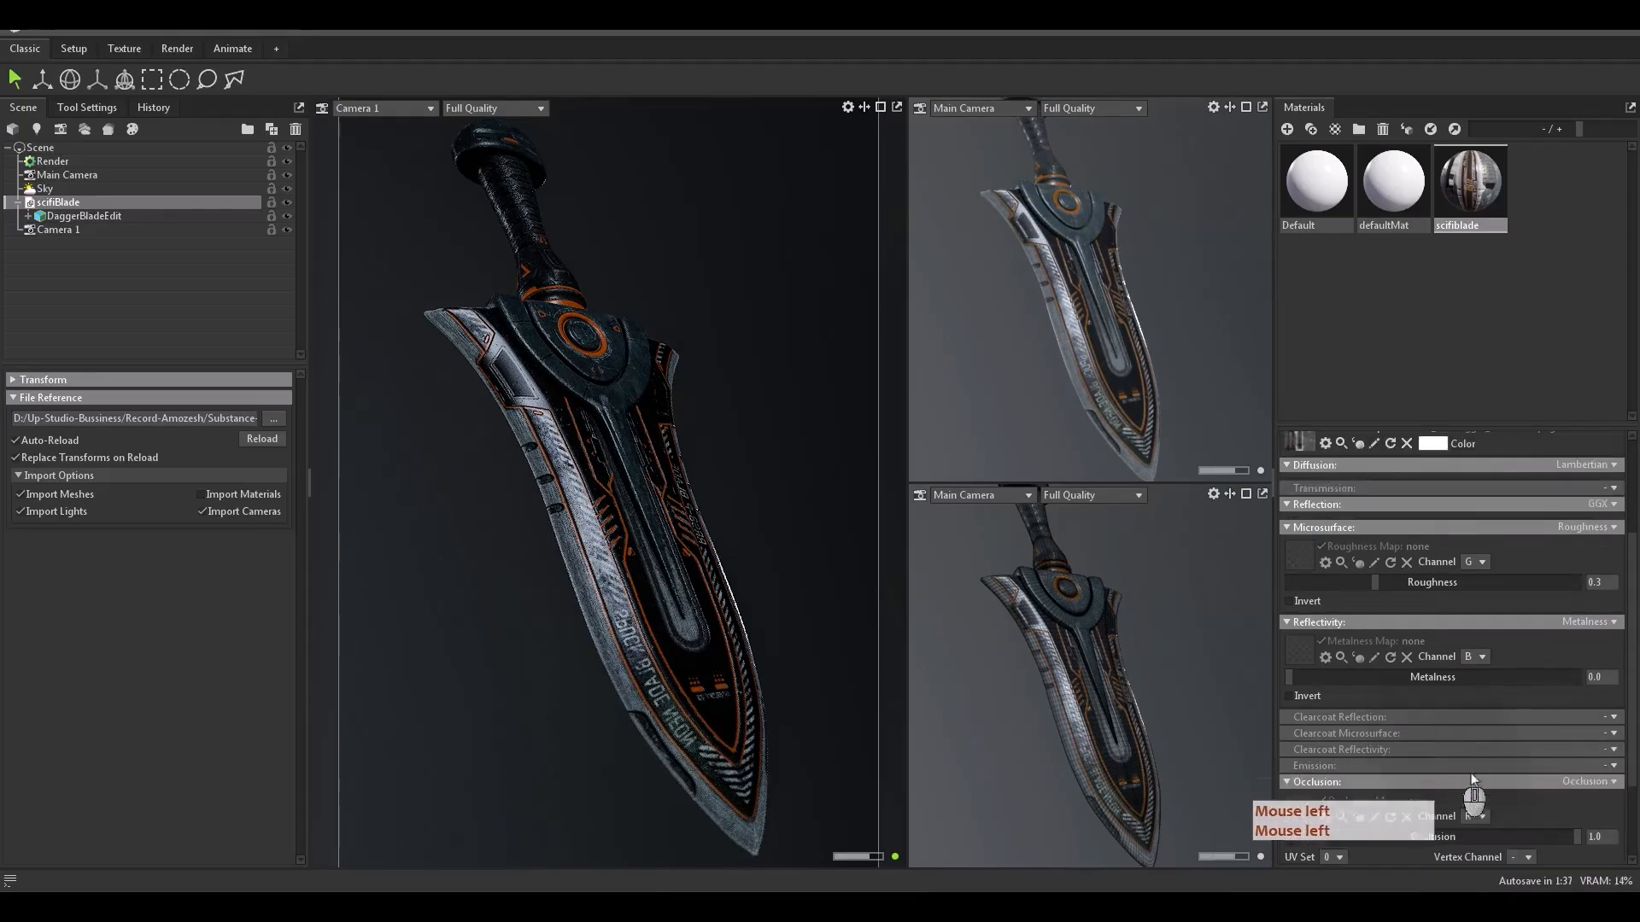
left_click(1612, 766)
left_click(1565, 801)
Step: Set the scifiblade material's transparency to Cutout
scroll(1370, 766, "down", 3)
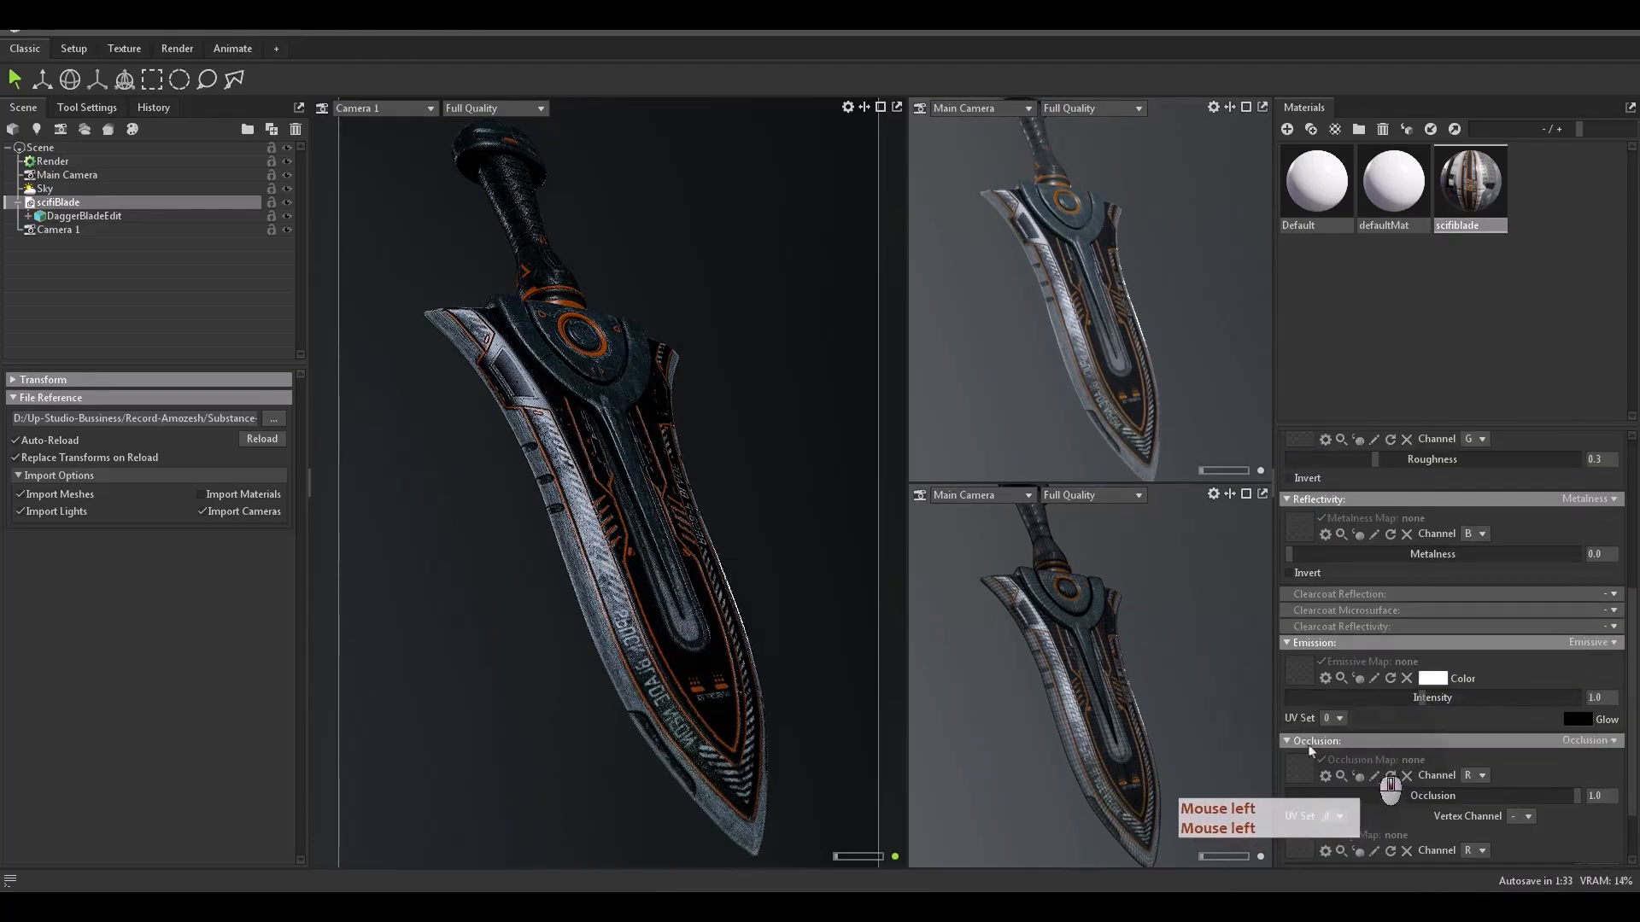
scroll(1428, 760, "down", 2)
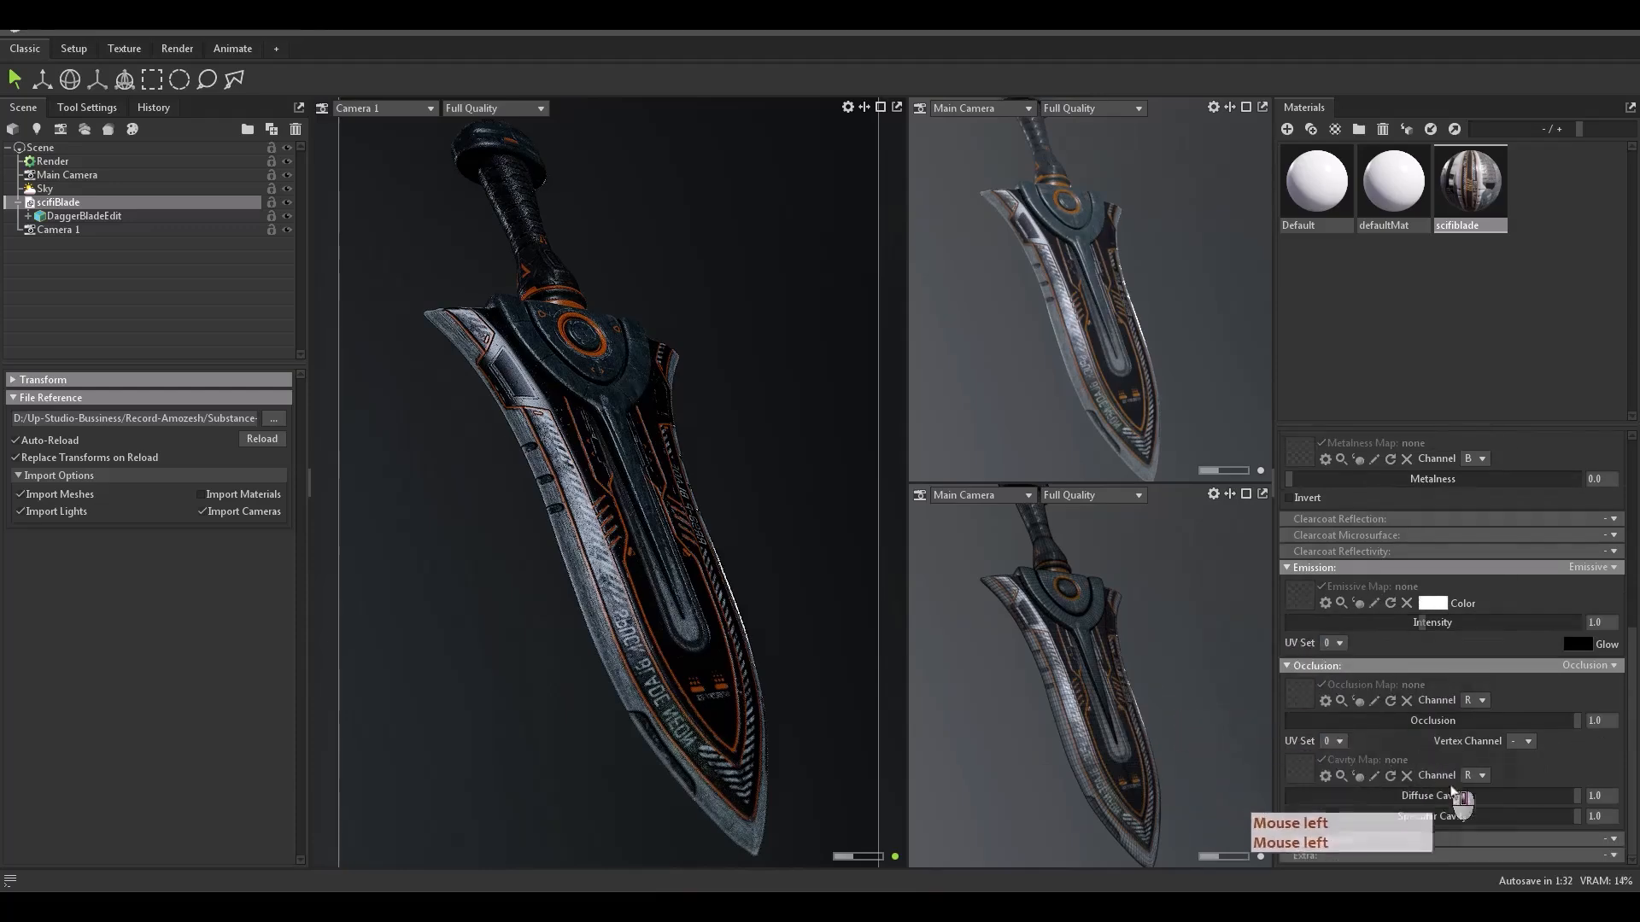
left_click(1599, 840)
left_click(1593, 807)
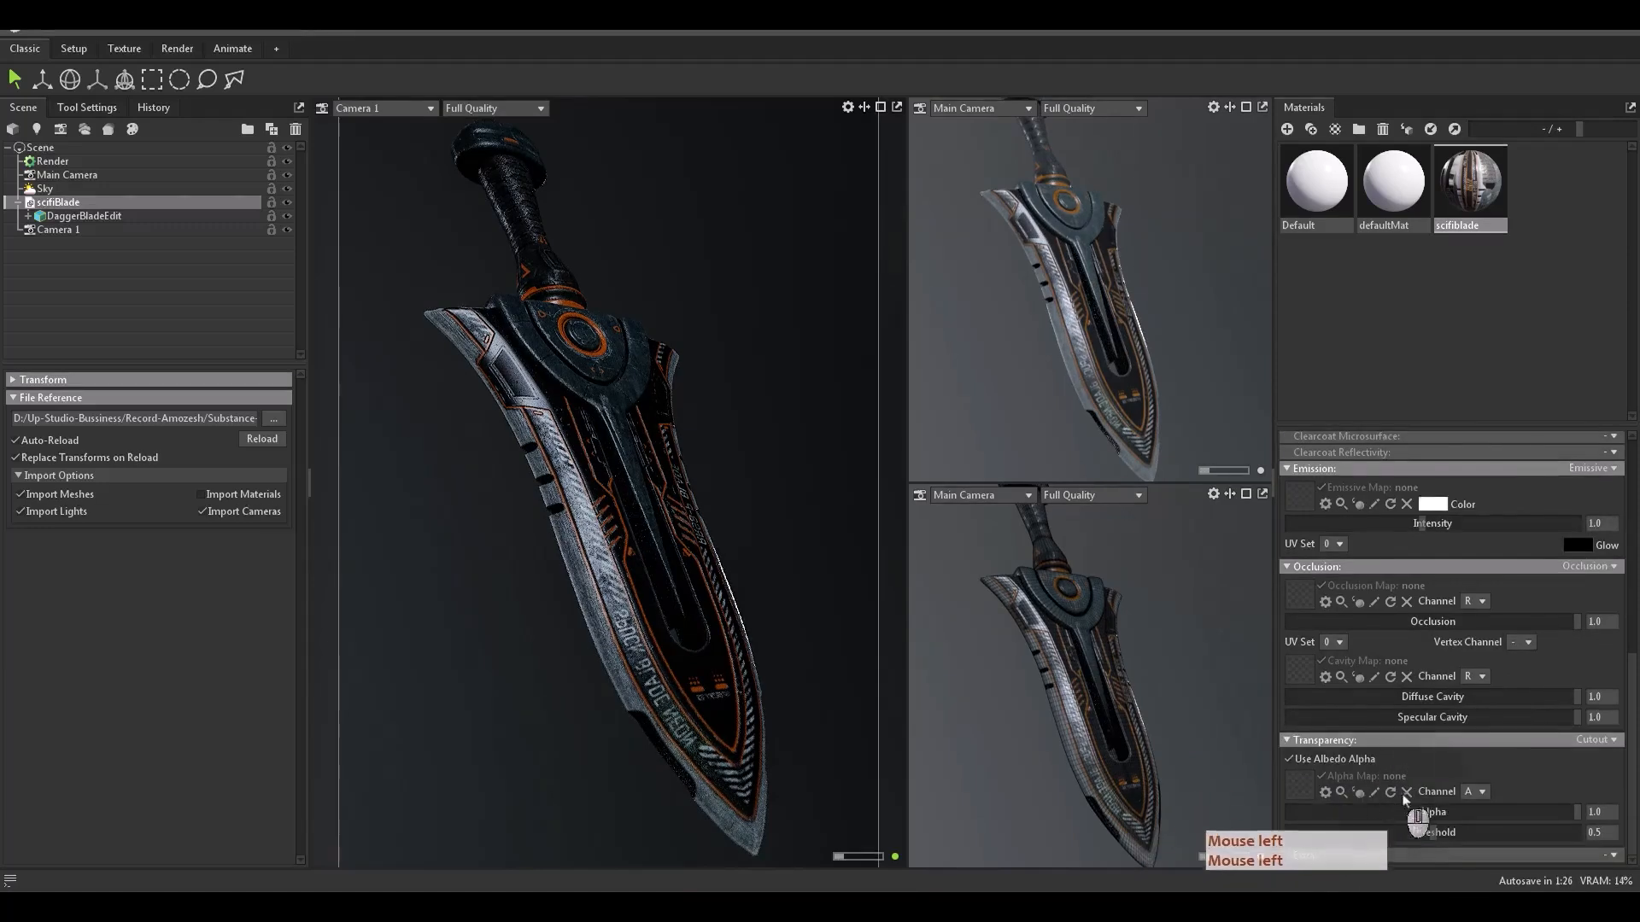
Step: Load the sword's combined occlusion, roughness and metallic texture as the roughness map and copy that map
scroll(1349, 794, "up", 10)
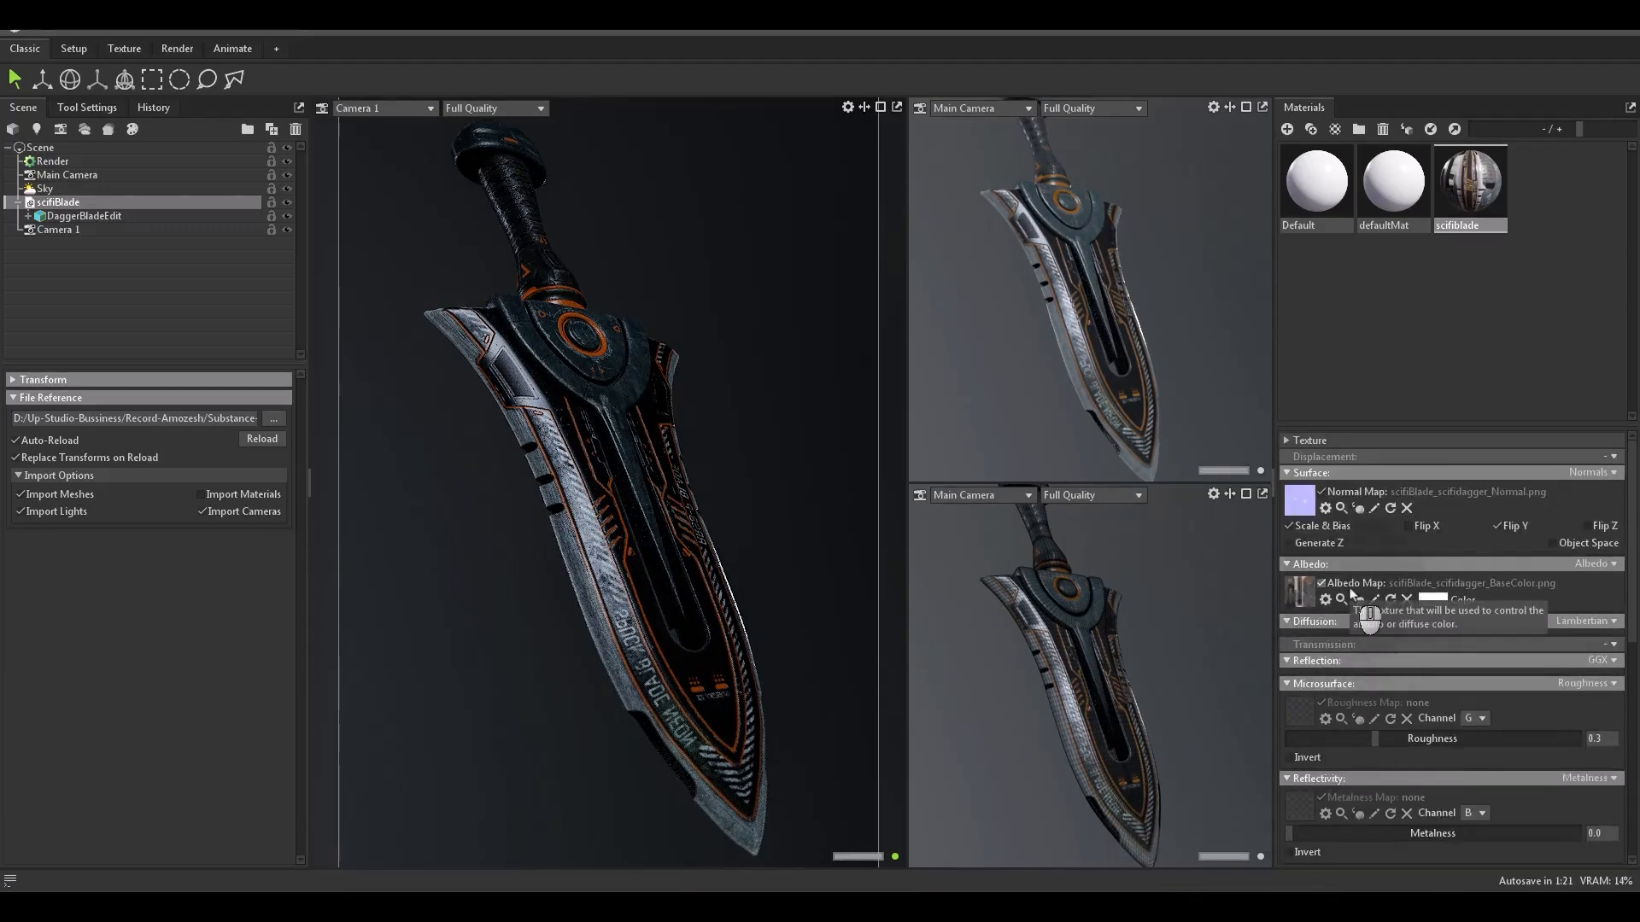
scroll(1380, 674, "down", 2)
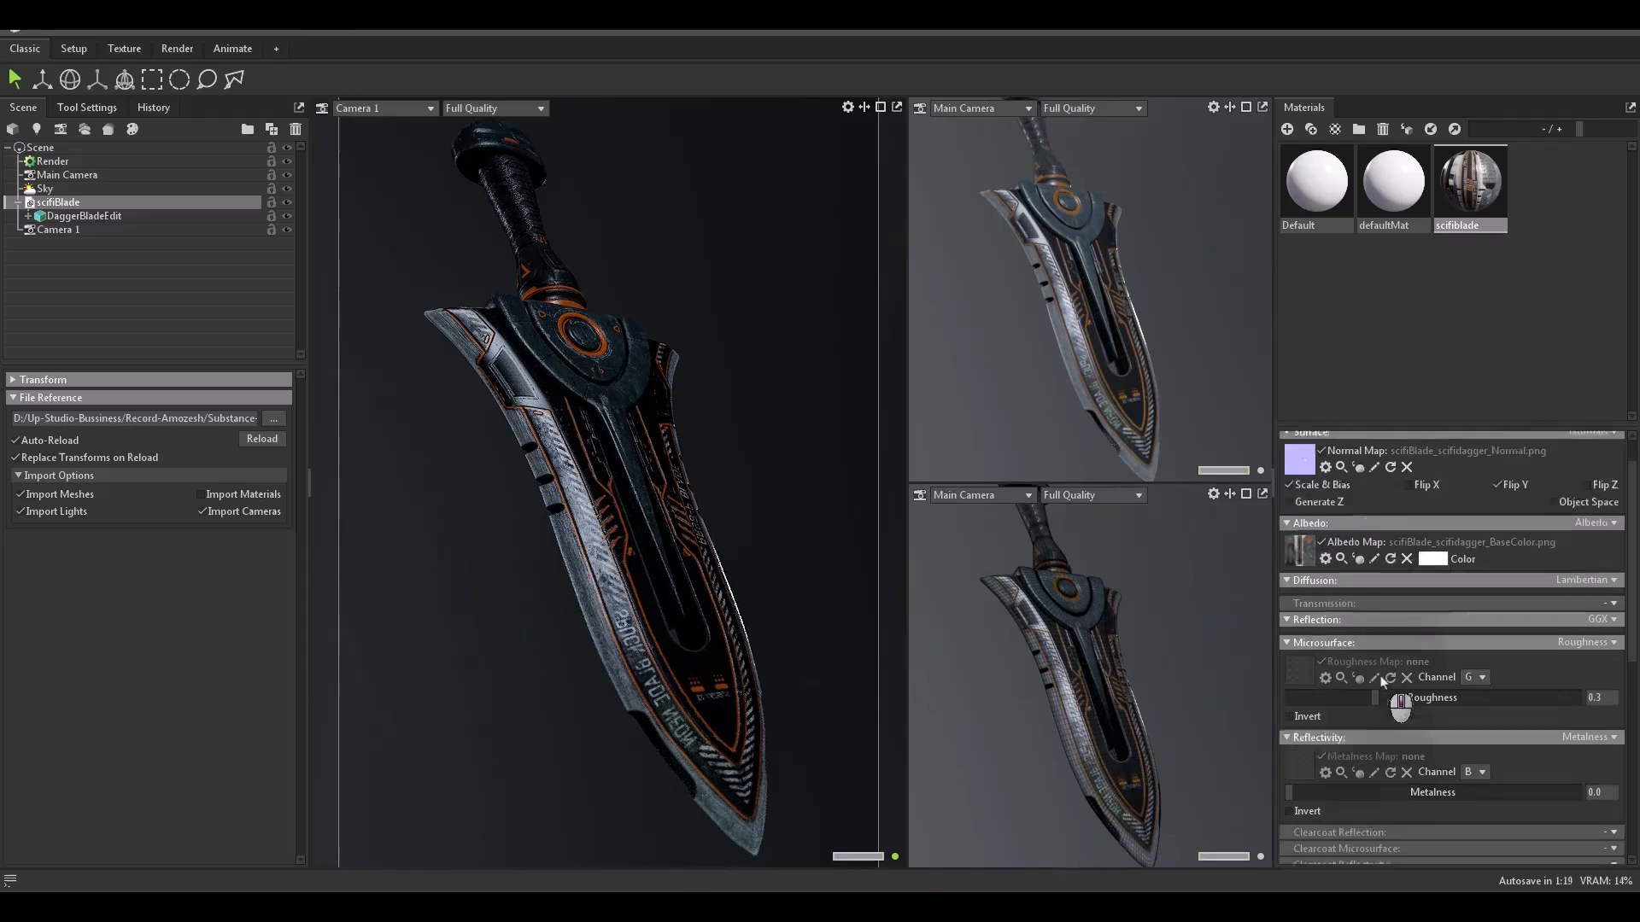
scroll(1375, 674, "up", 2)
scroll(1371, 681, "down", 2)
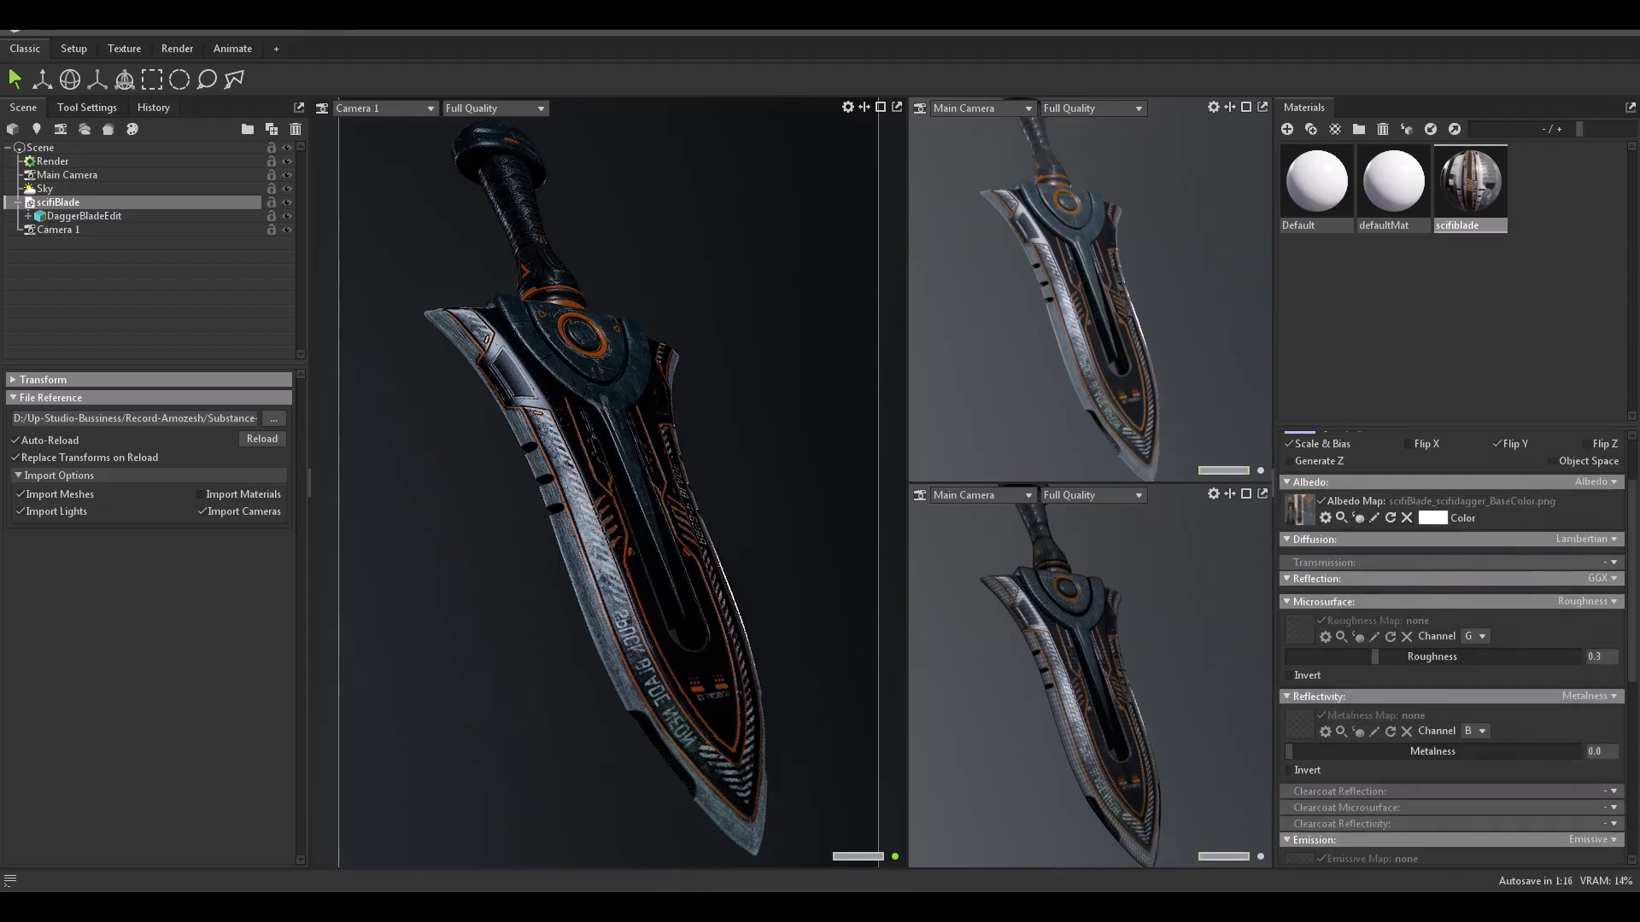
mouse_move(1425, 708)
left_mouse_down()
mouse_move(1283, 677)
mouse_move(1298, 629)
left_mouse_up()
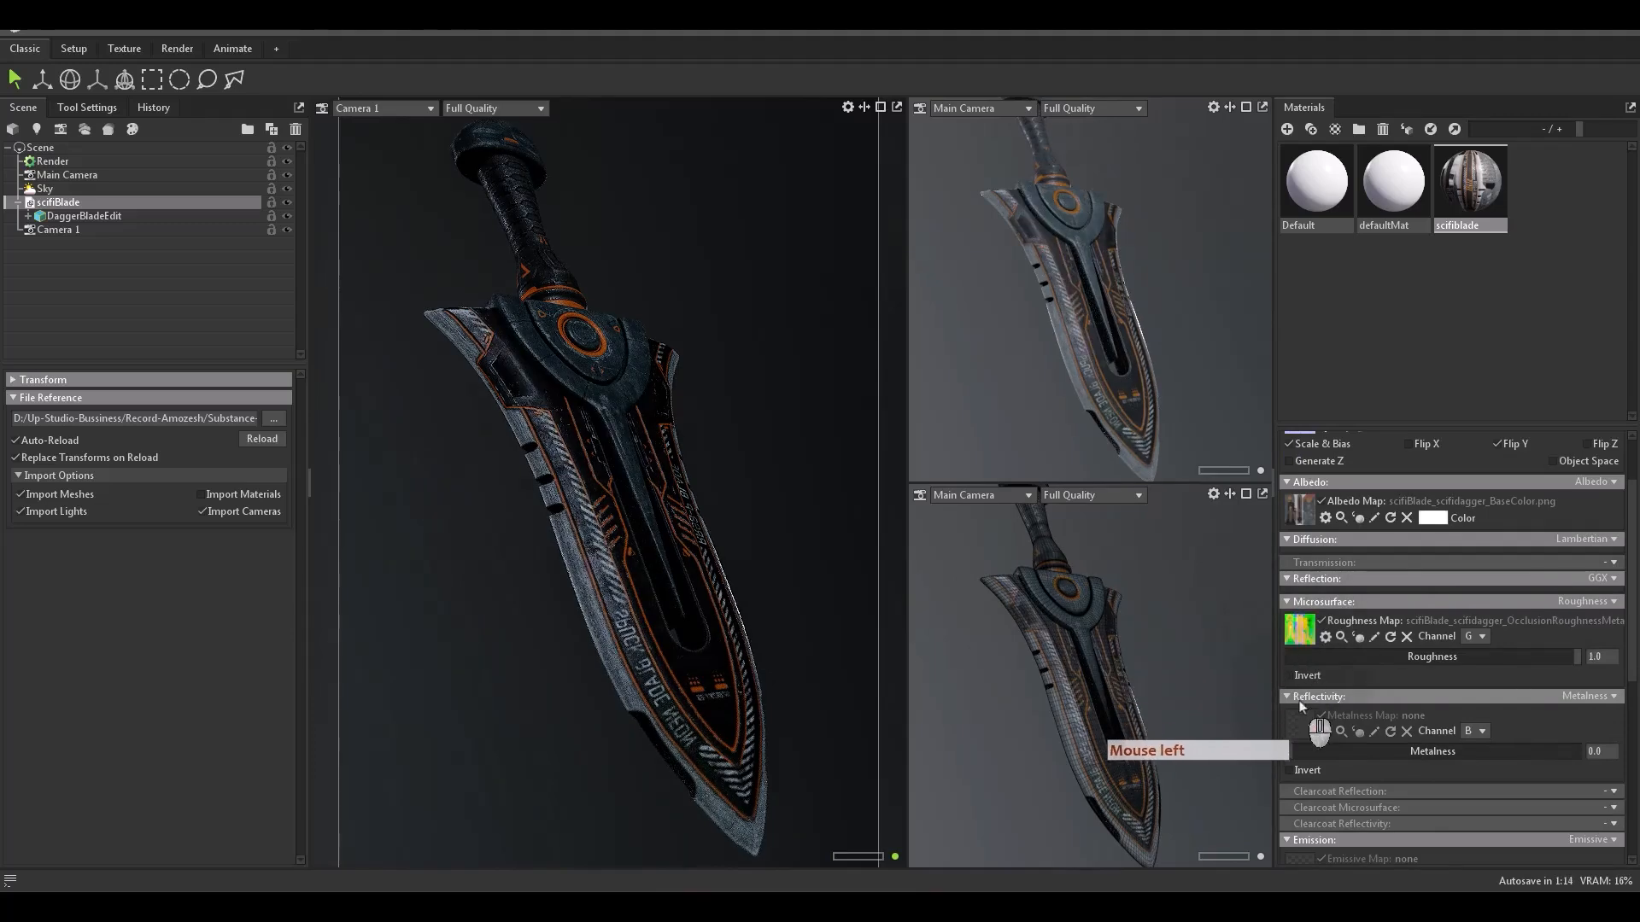
right_click(1303, 627)
left_click(1336, 653)
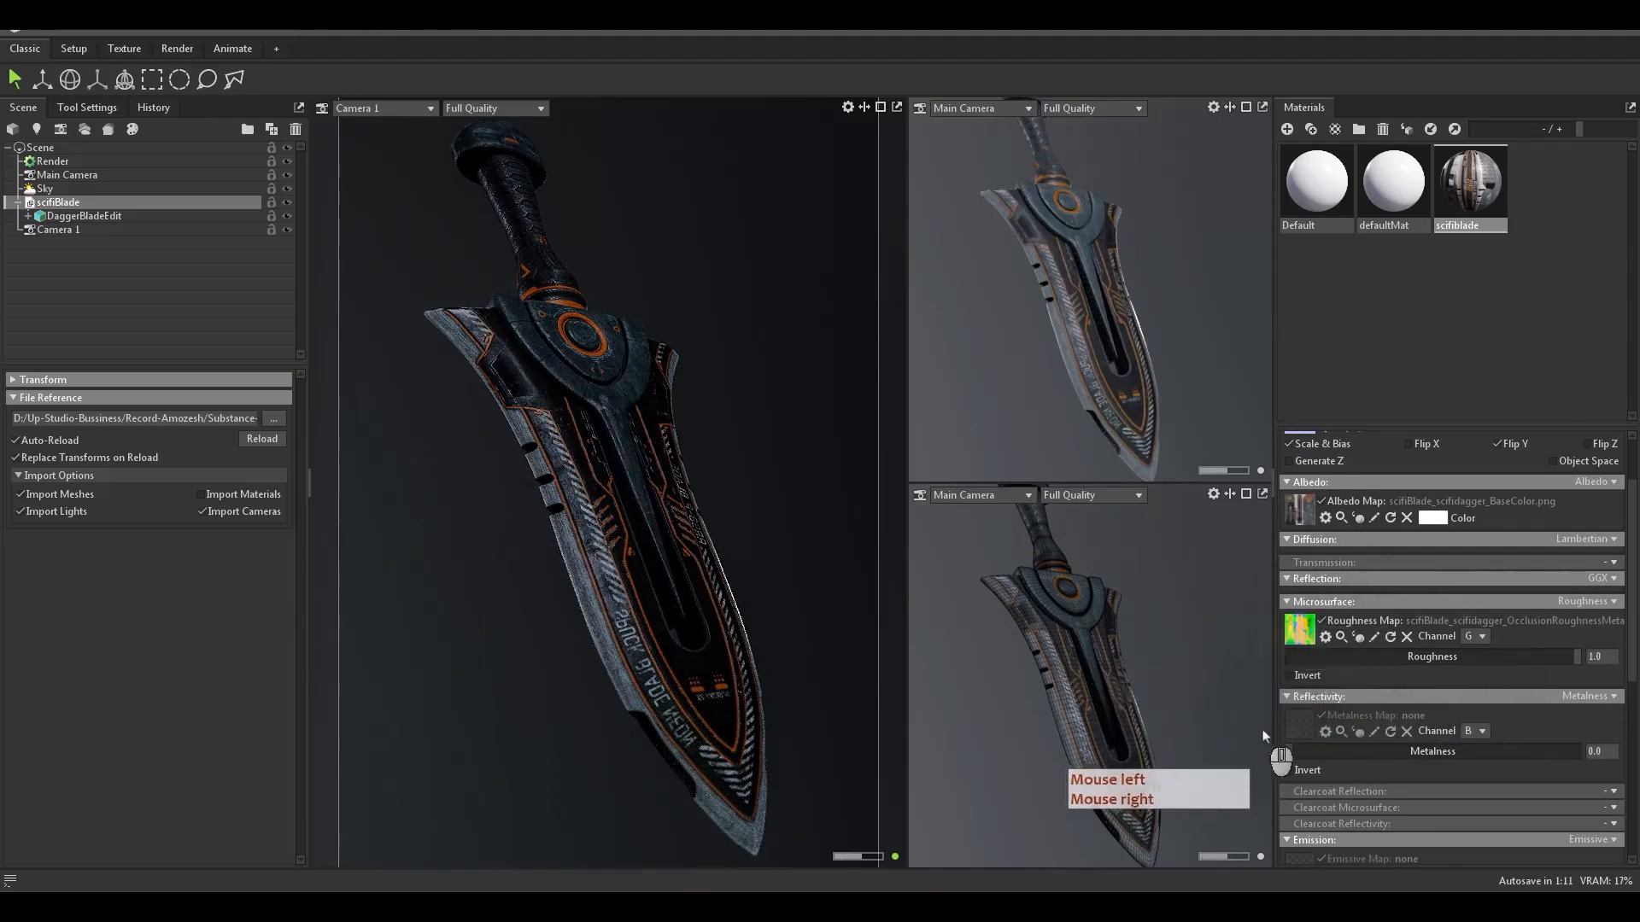
Step: Paste the copied combined texture into the metalness map and occlusion map slots
right_click(1293, 729)
left_click(1312, 767)
scroll(1312, 767, "down", 9)
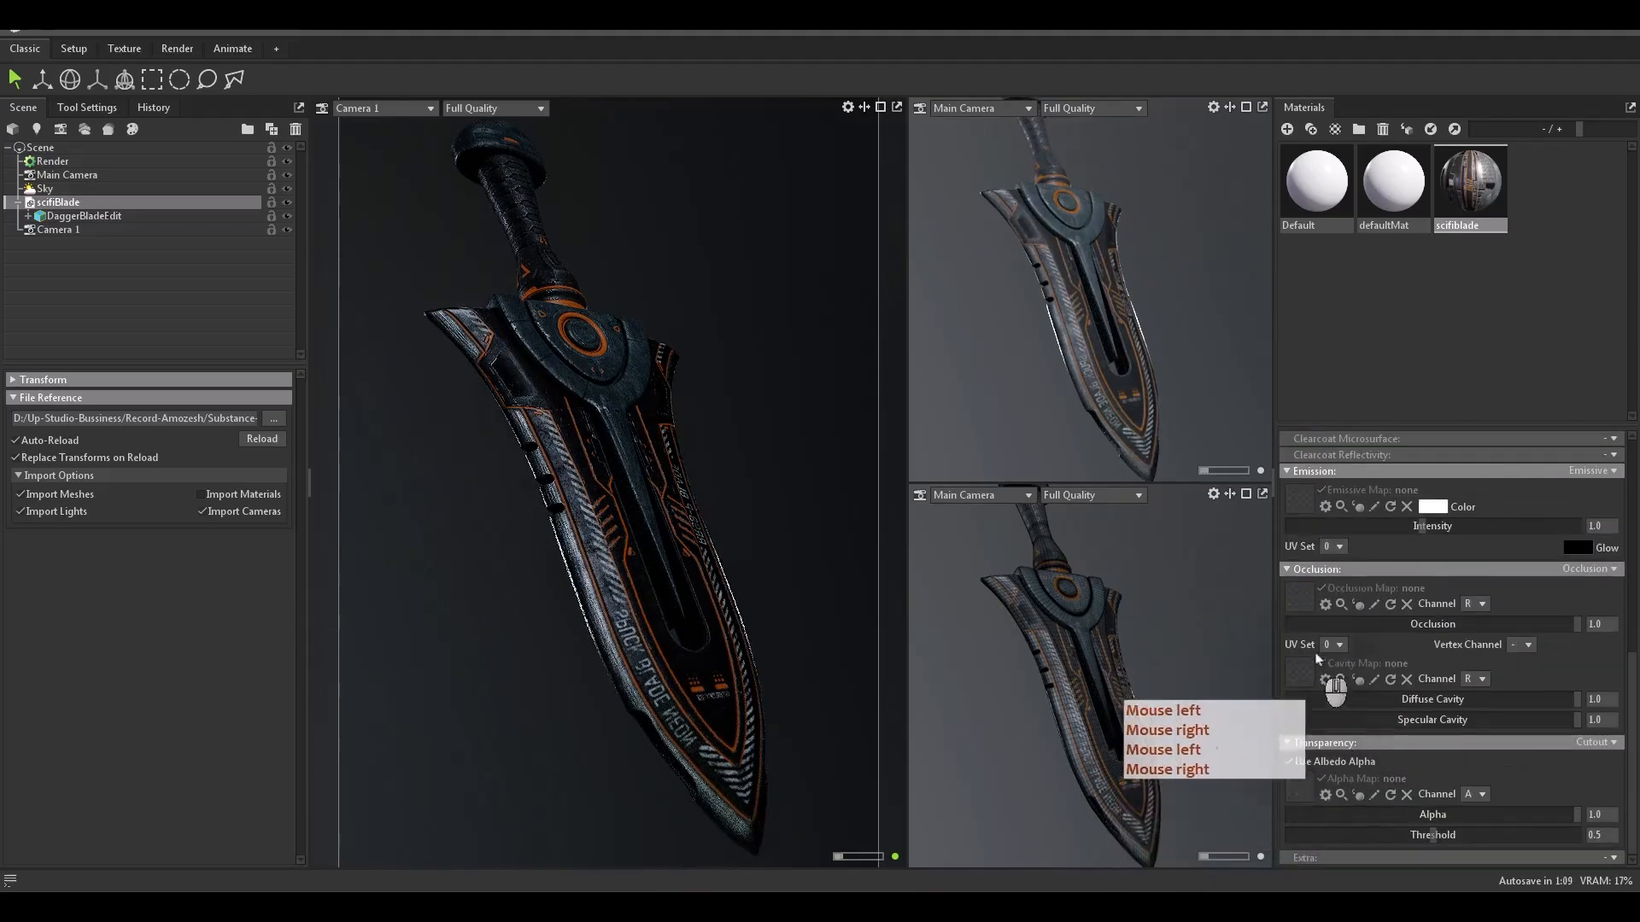
right_click(1300, 598)
left_click(1319, 636)
Step: Load scifiBlade_scifidagger_Emissive.png as the material's emissive map
scroll(1347, 694, "up", 3)
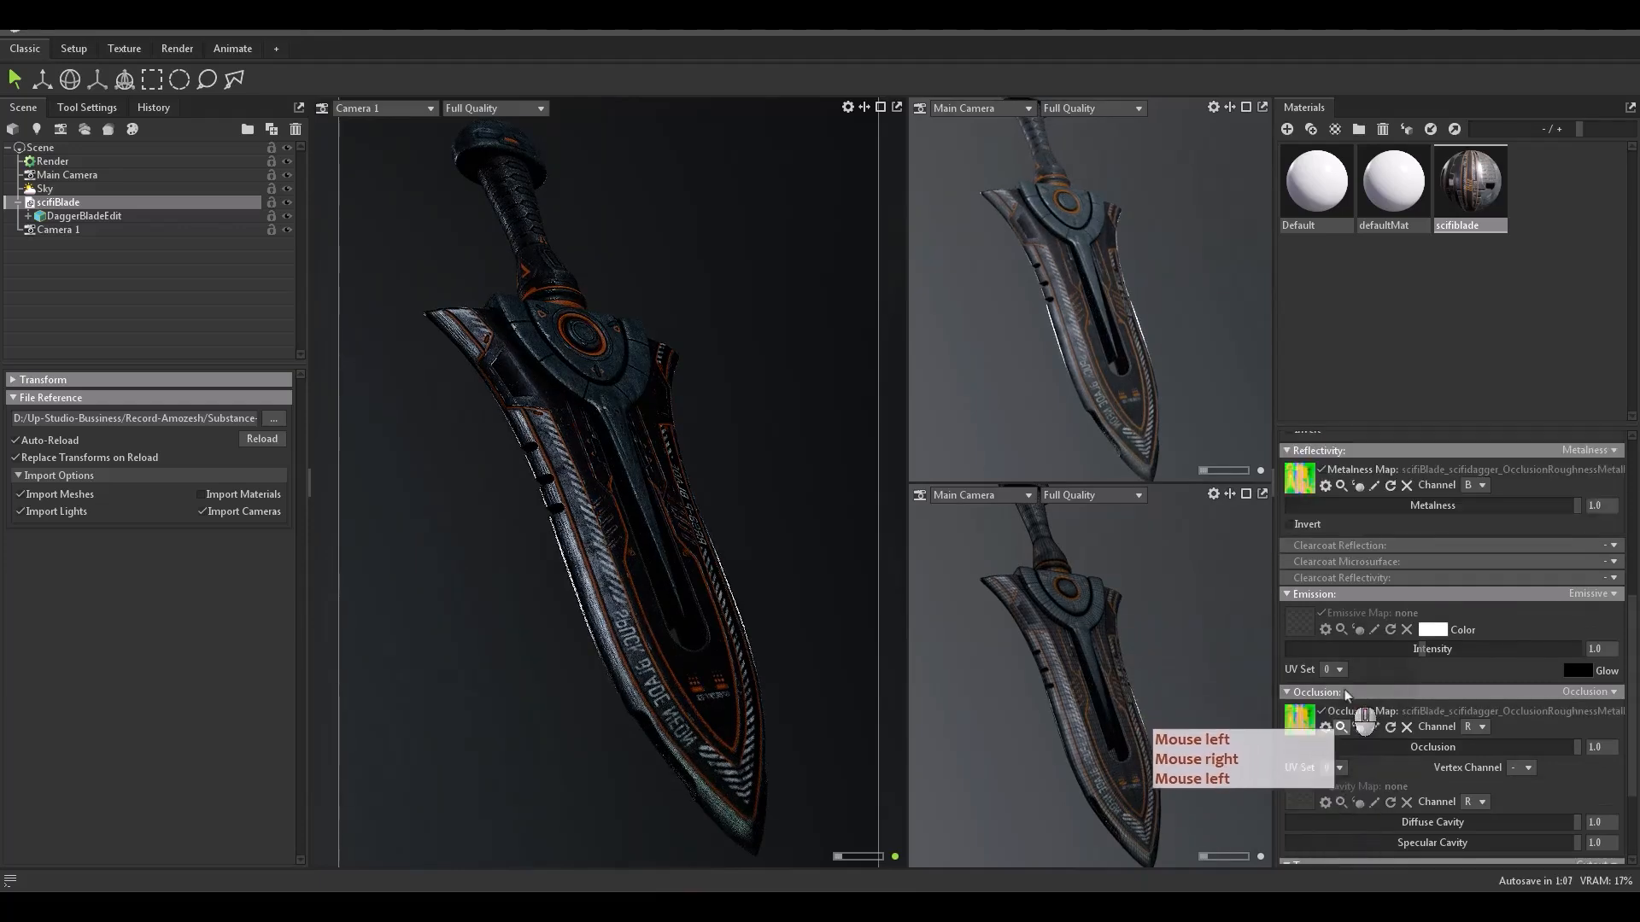
left_click_drag(1639, 696, 1296, 628)
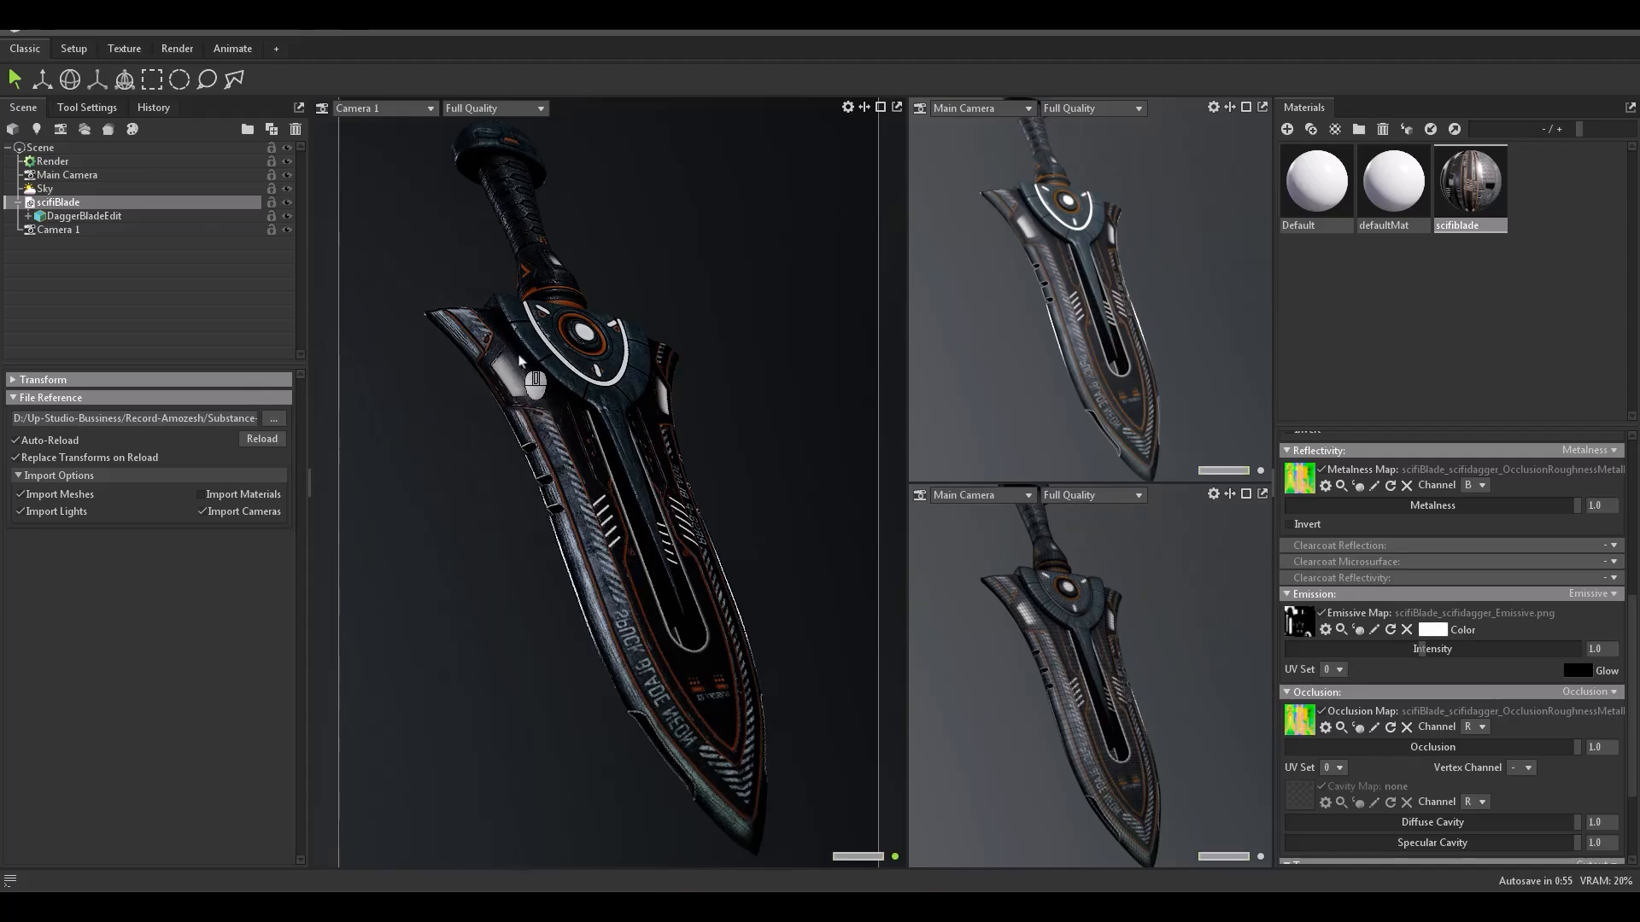
Step: Enable Height displacement on the scifiblade material and load scifiBlade_scifidagger_Height.png as its displacement map
scroll(1405, 733, "down", 2)
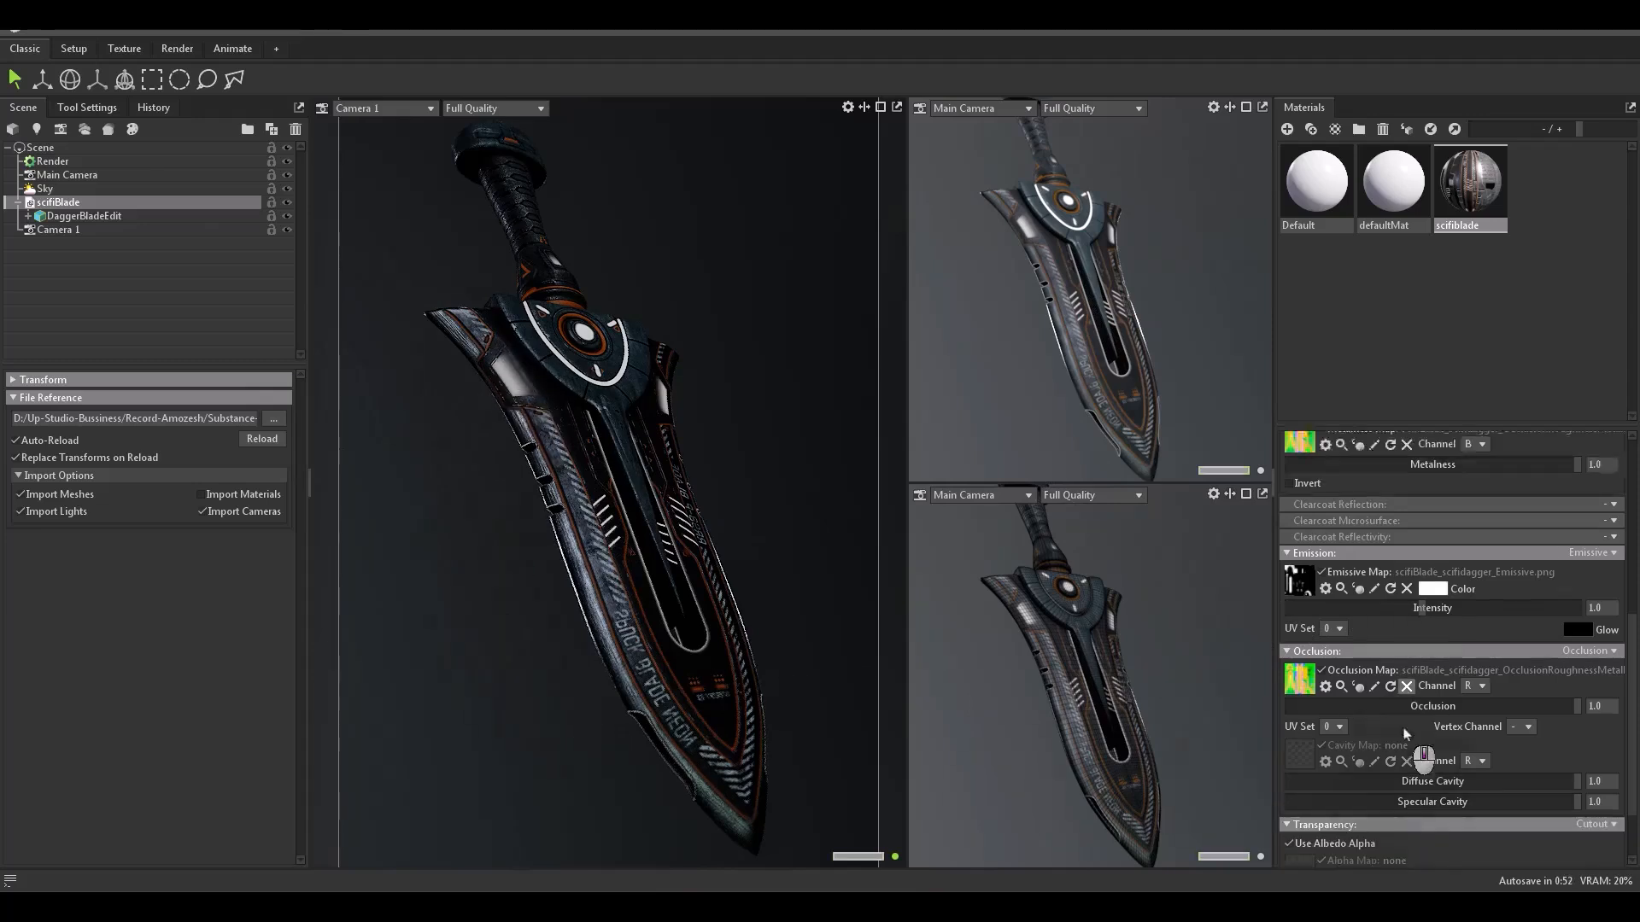
scroll(1405, 732, "down", 2)
scroll(1337, 657, "up", 3)
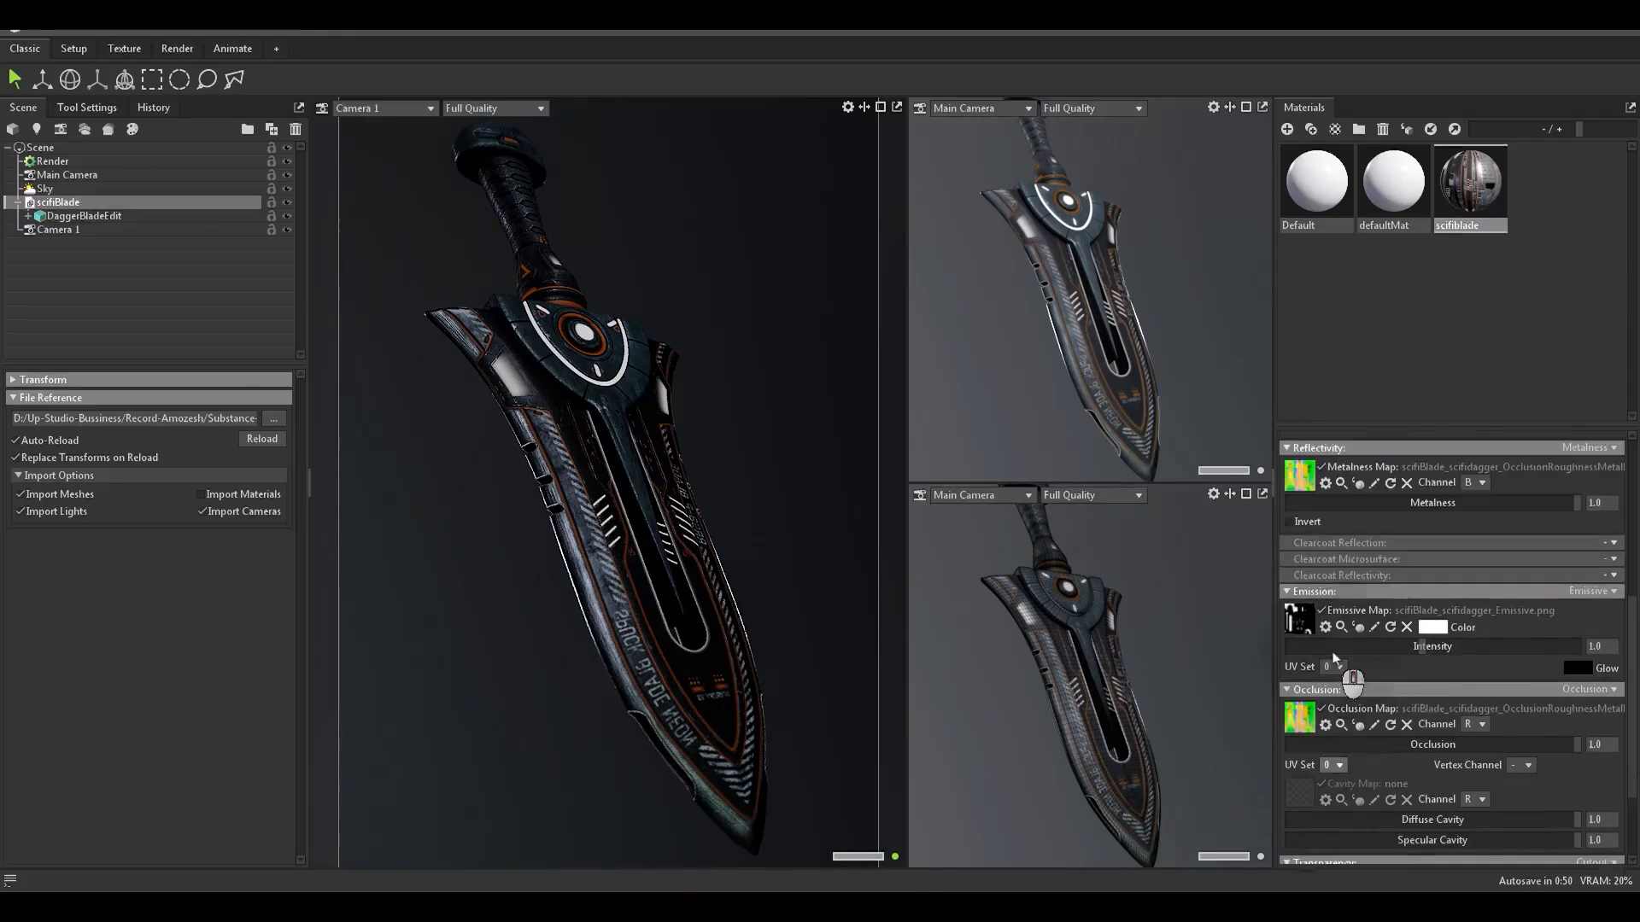
scroll(1335, 657, "up", 6)
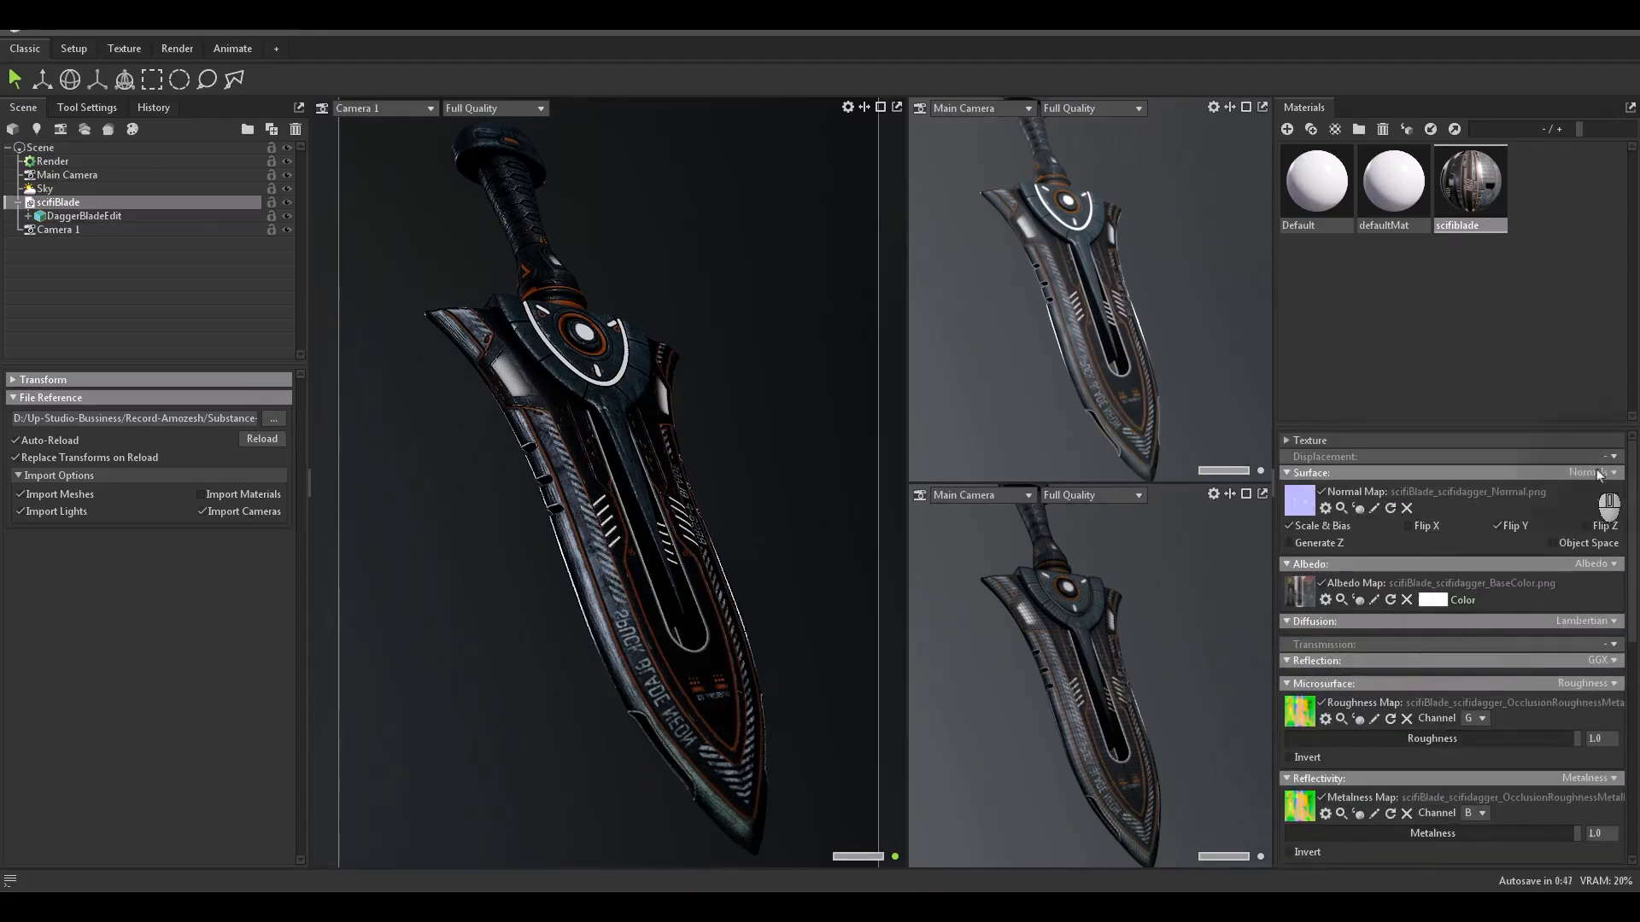
left_click(1612, 457)
left_click(1597, 500)
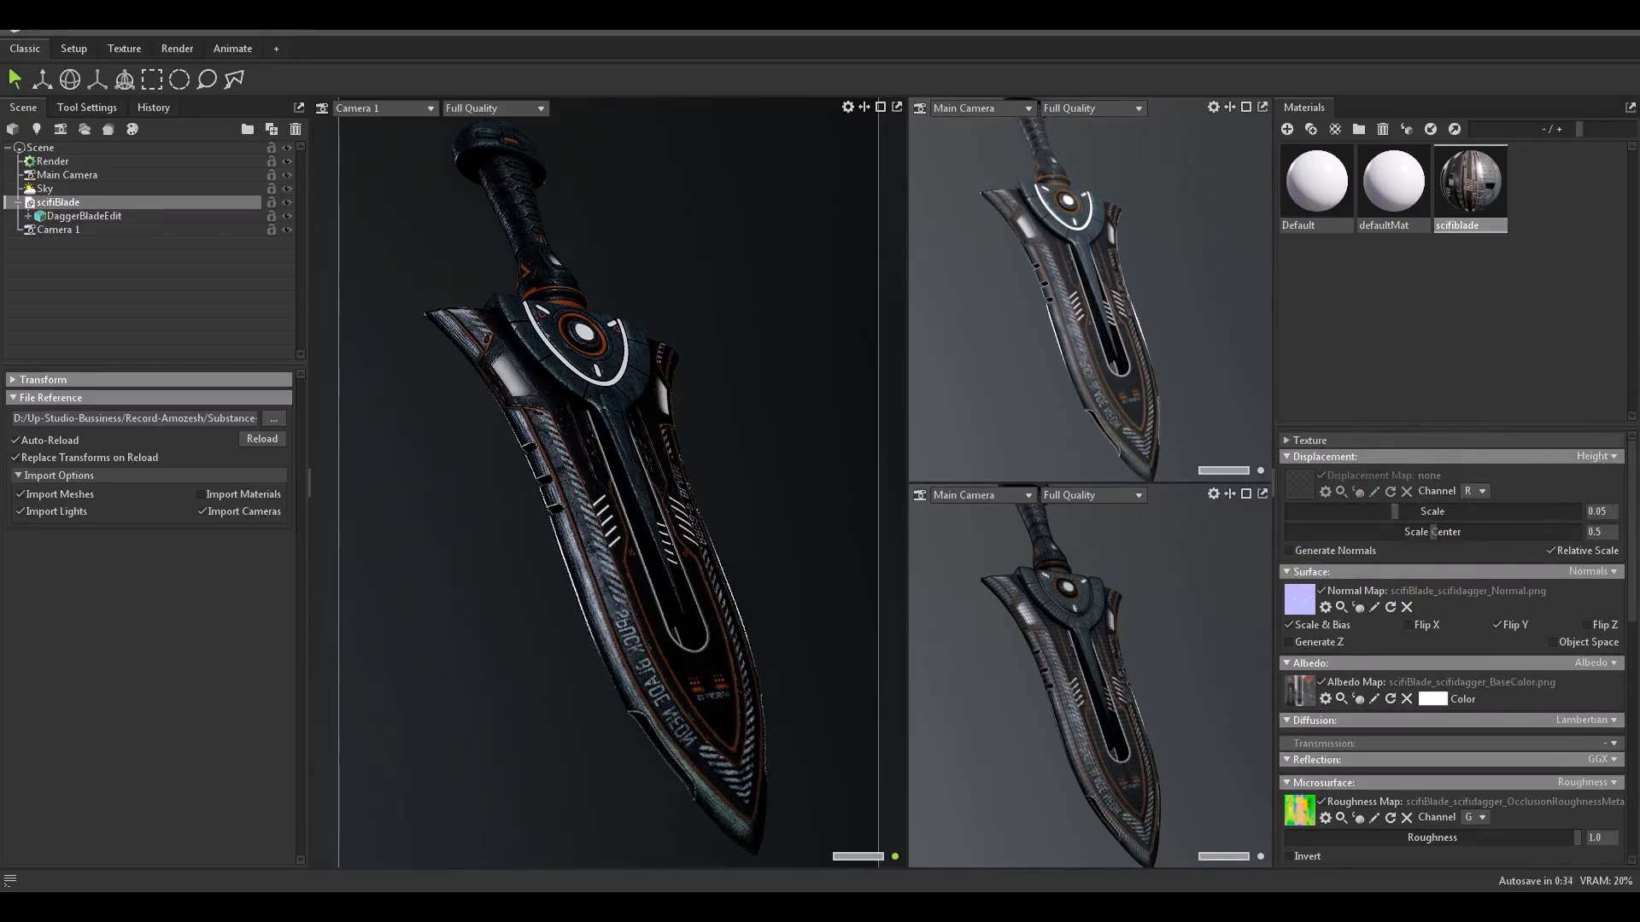
left_click_drag(1572, 492, 1317, 484)
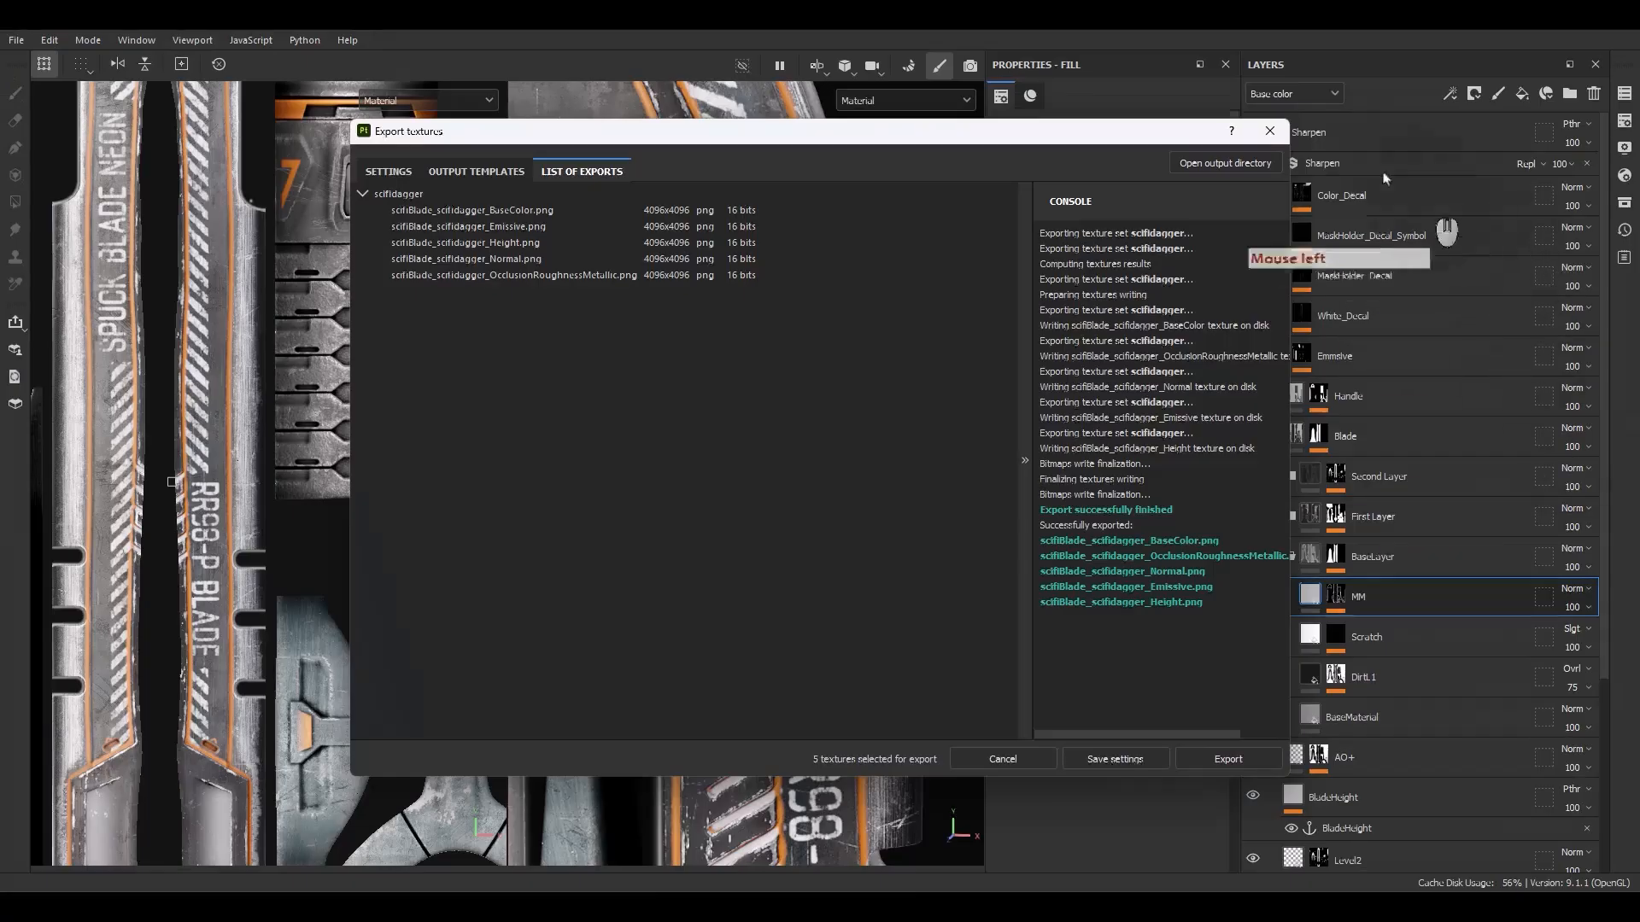
Step: Switch to Substance Painter and check the displacement scale in the shader settings
left_click(1624, 181)
scroll(1362, 474, "down", 8)
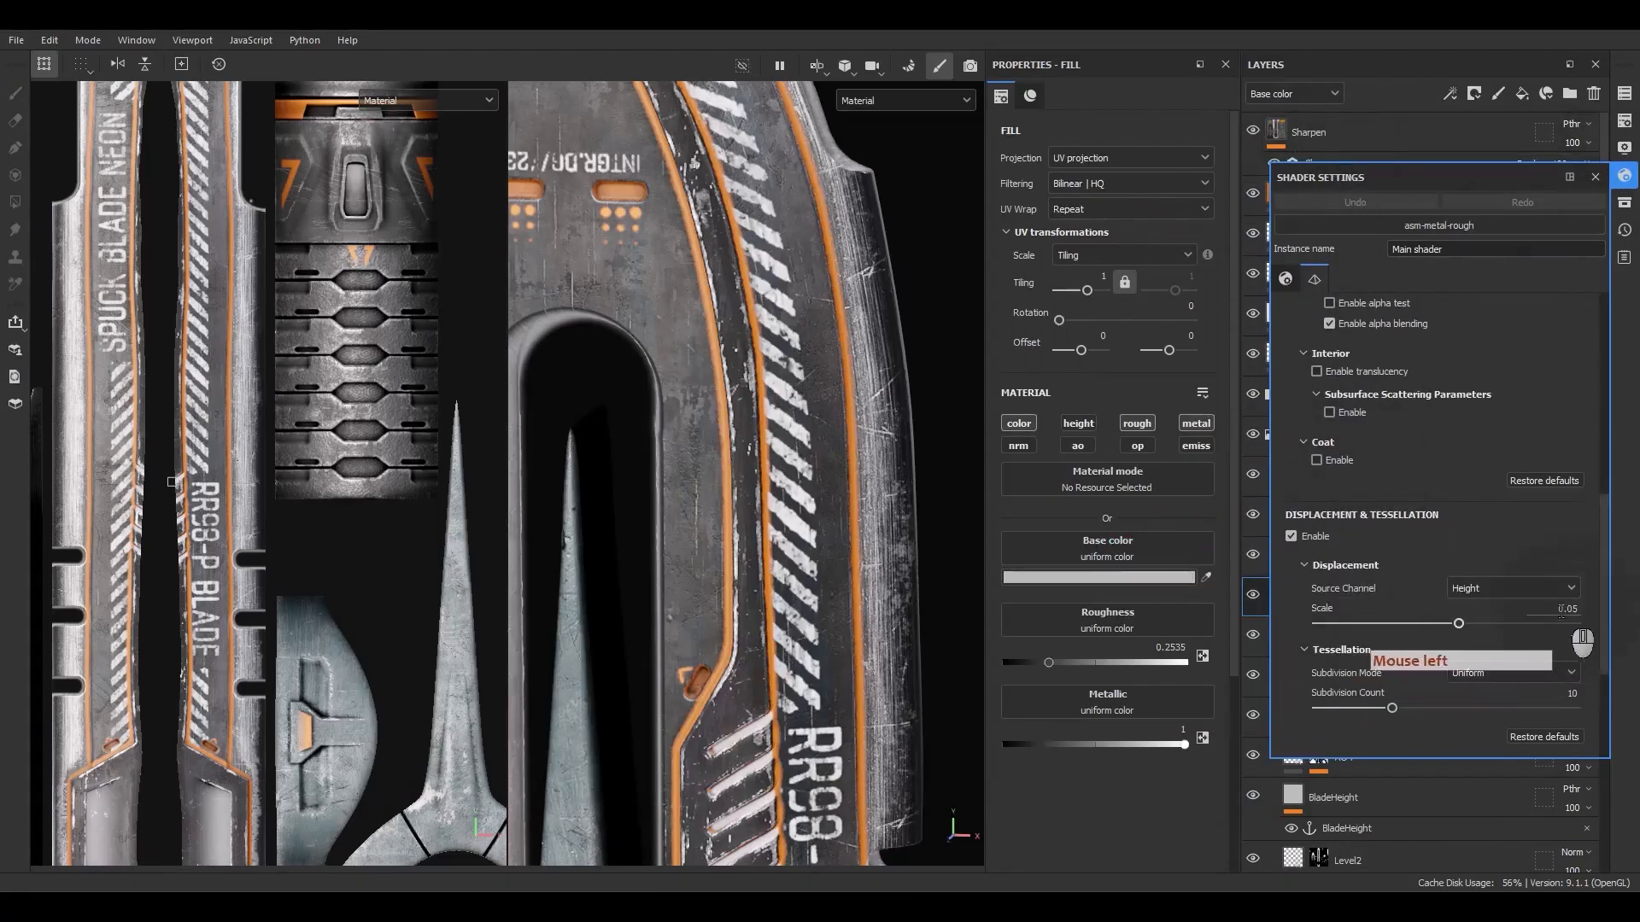
left_click(1595, 177)
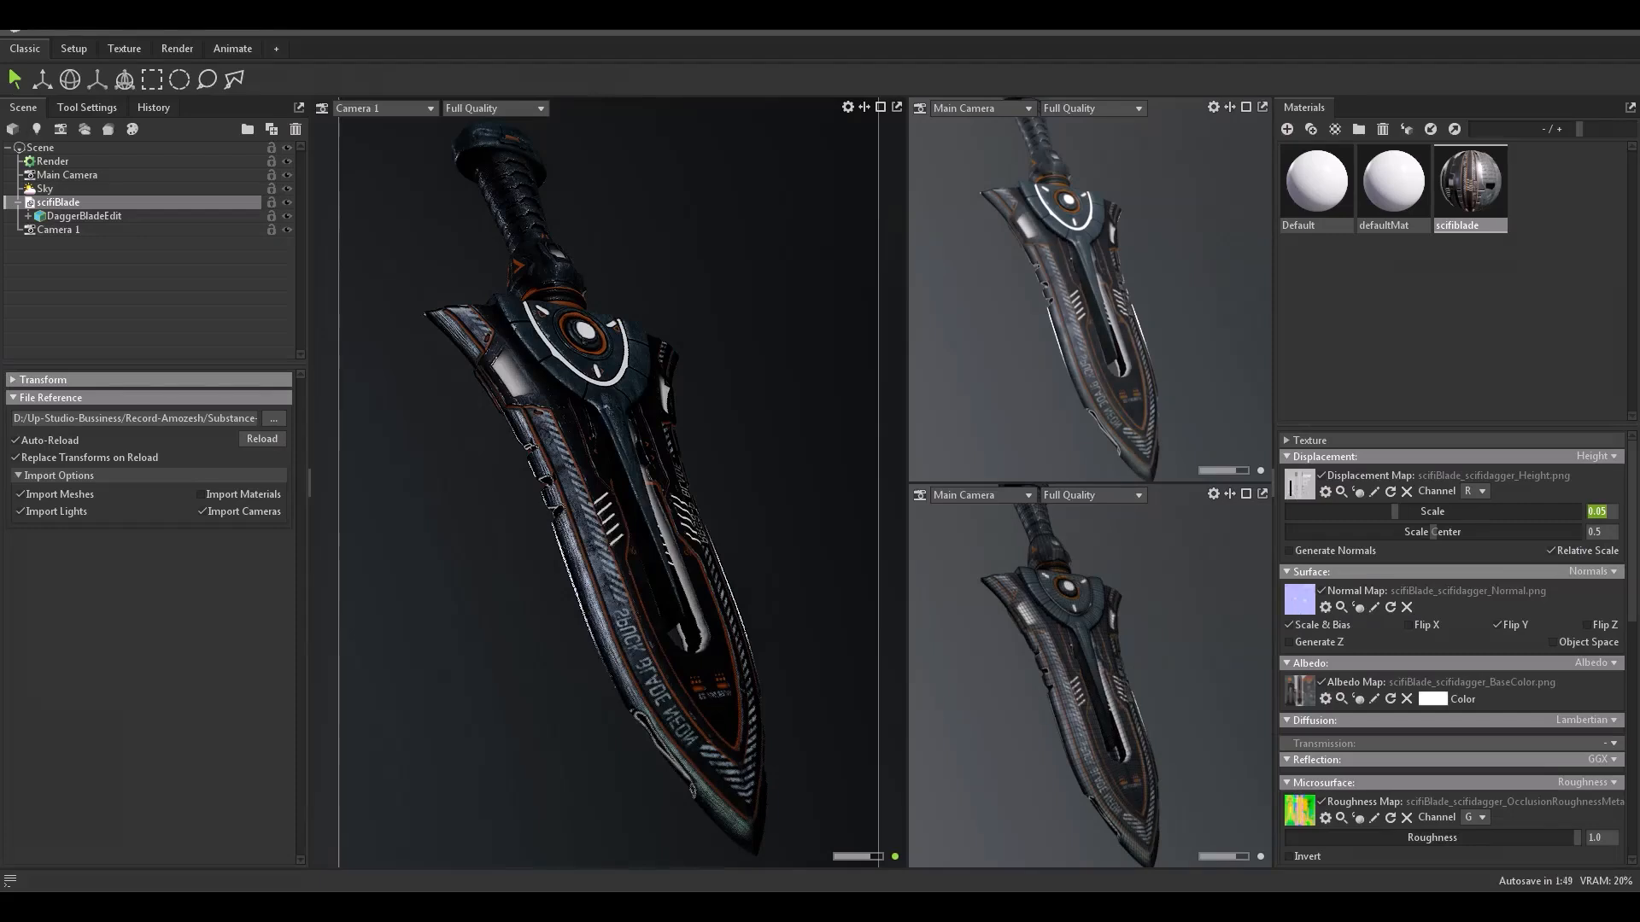
Step: Switch back to Marmoset Toolbag and set the sky's backdrop to Color mode with dark grey 2e2e2e
left_click(756, 465)
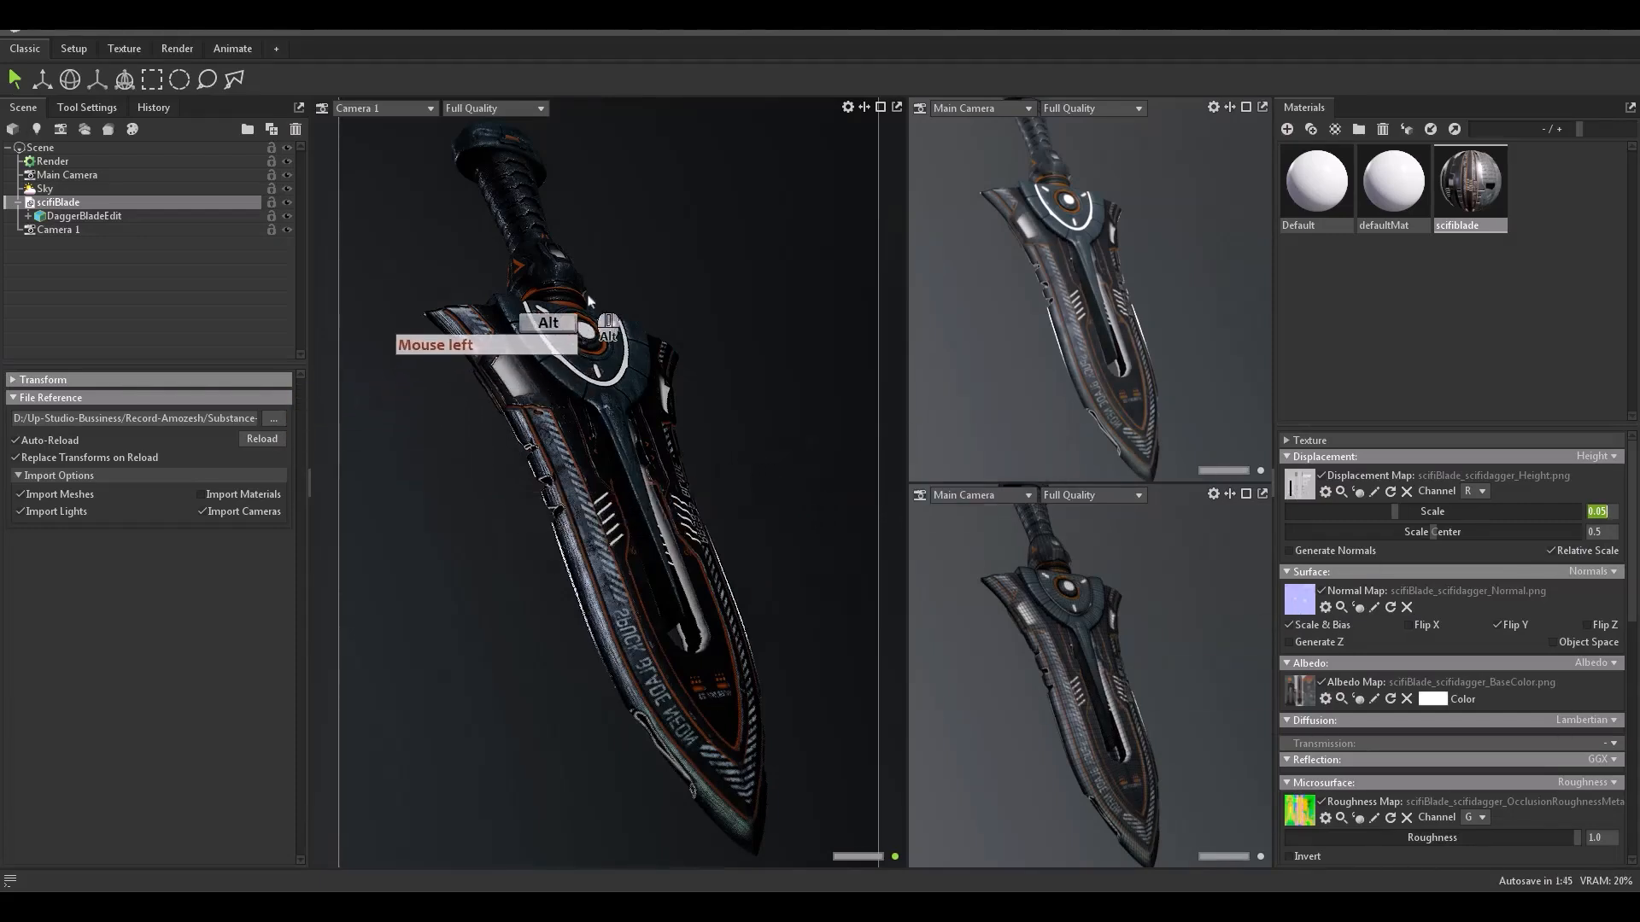
left_click(37, 198)
left_click(40, 190)
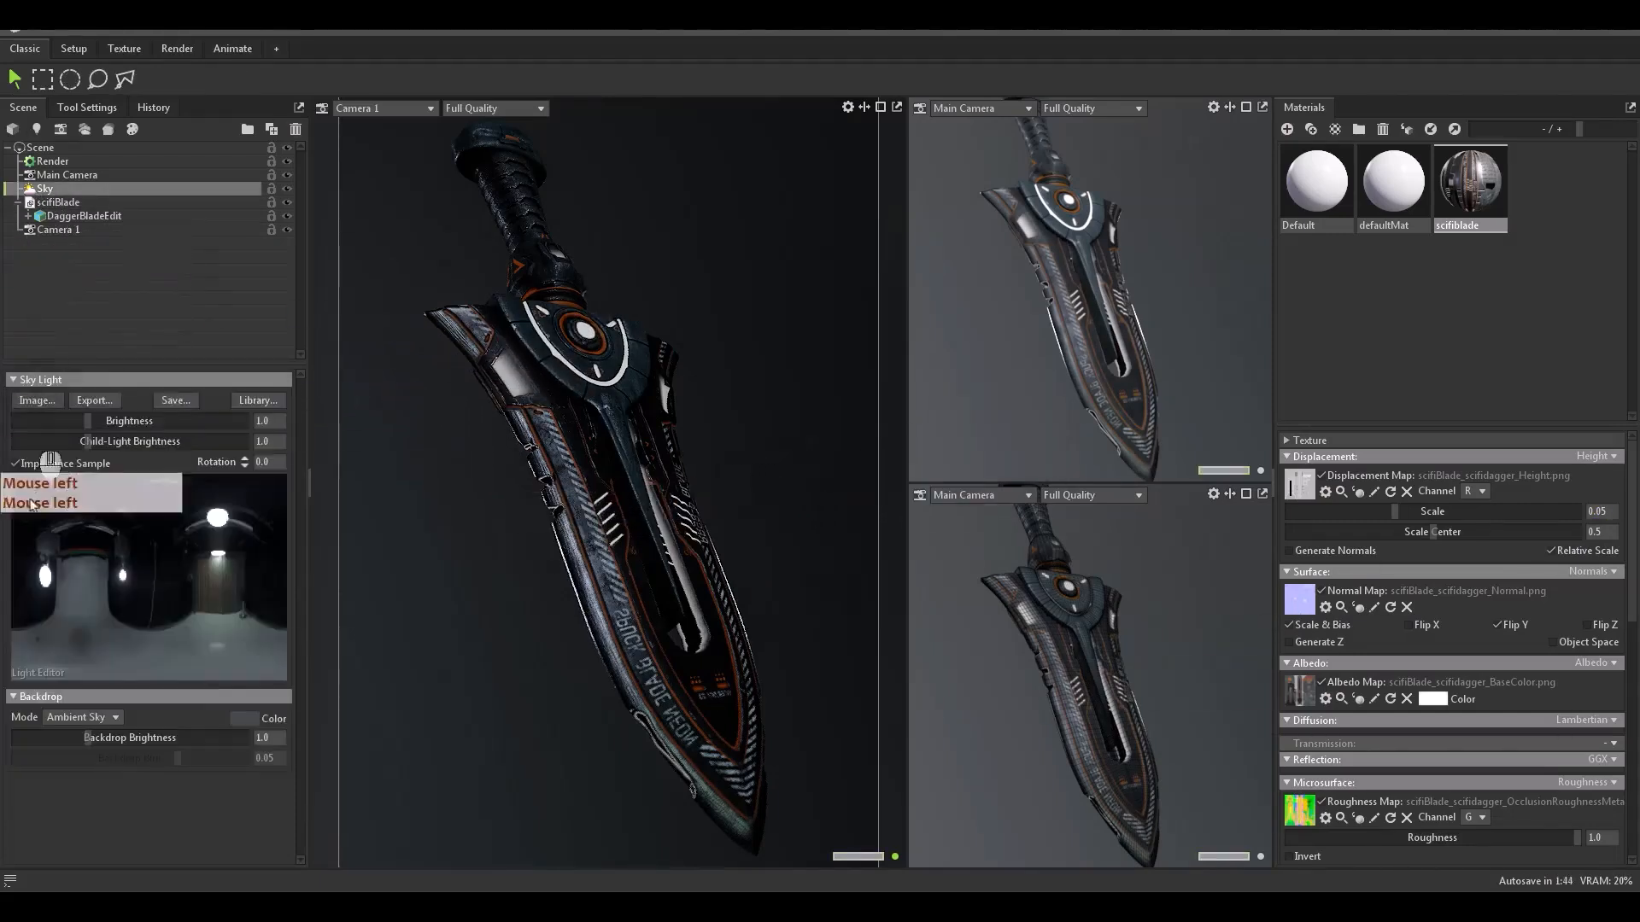
left_click(74, 716)
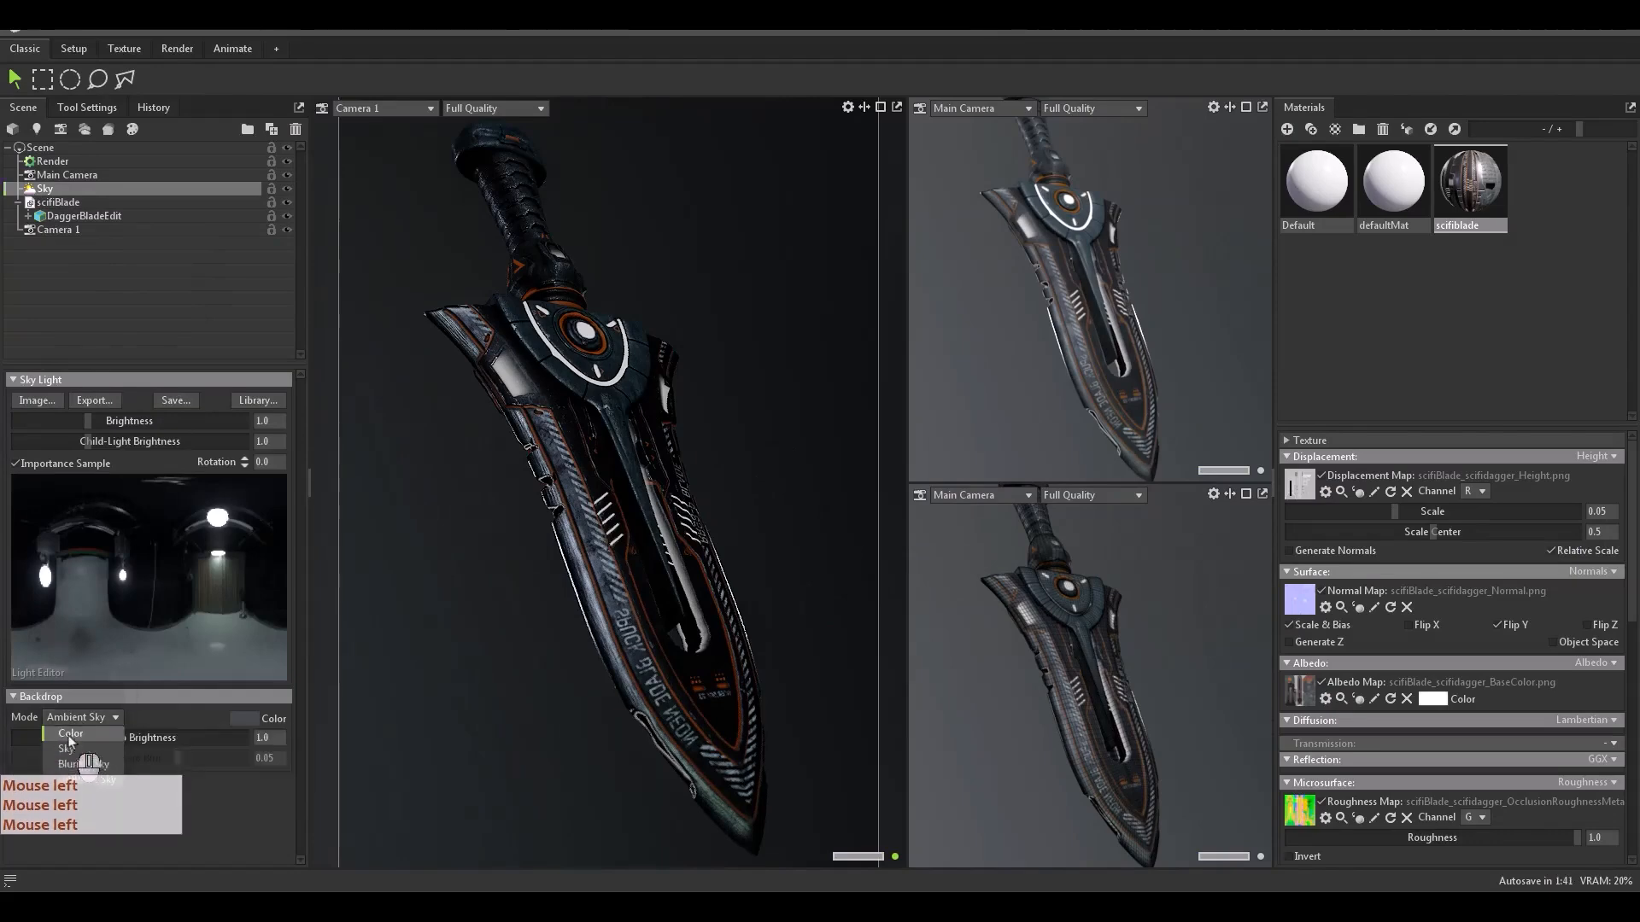
left_click(69, 733)
left_click(244, 718)
left_click_drag(636, 498, 590, 513)
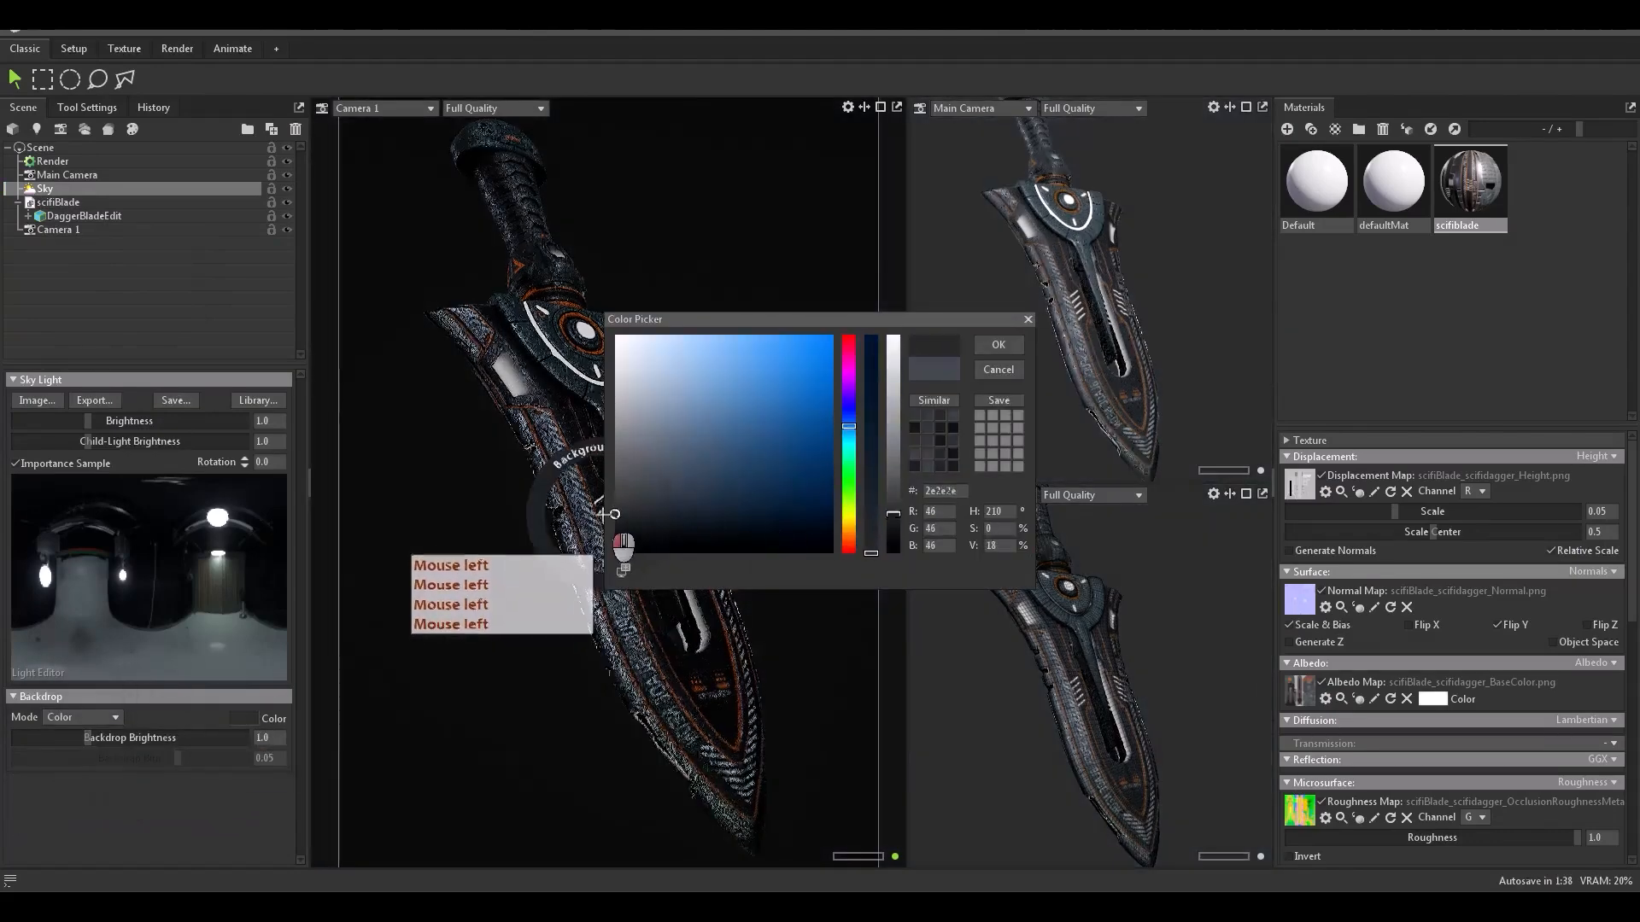
left_click(999, 346)
Step: Load the Alley Graffiti sky from the skies library and rotate it to about -141.5 degrees
left_click(256, 400)
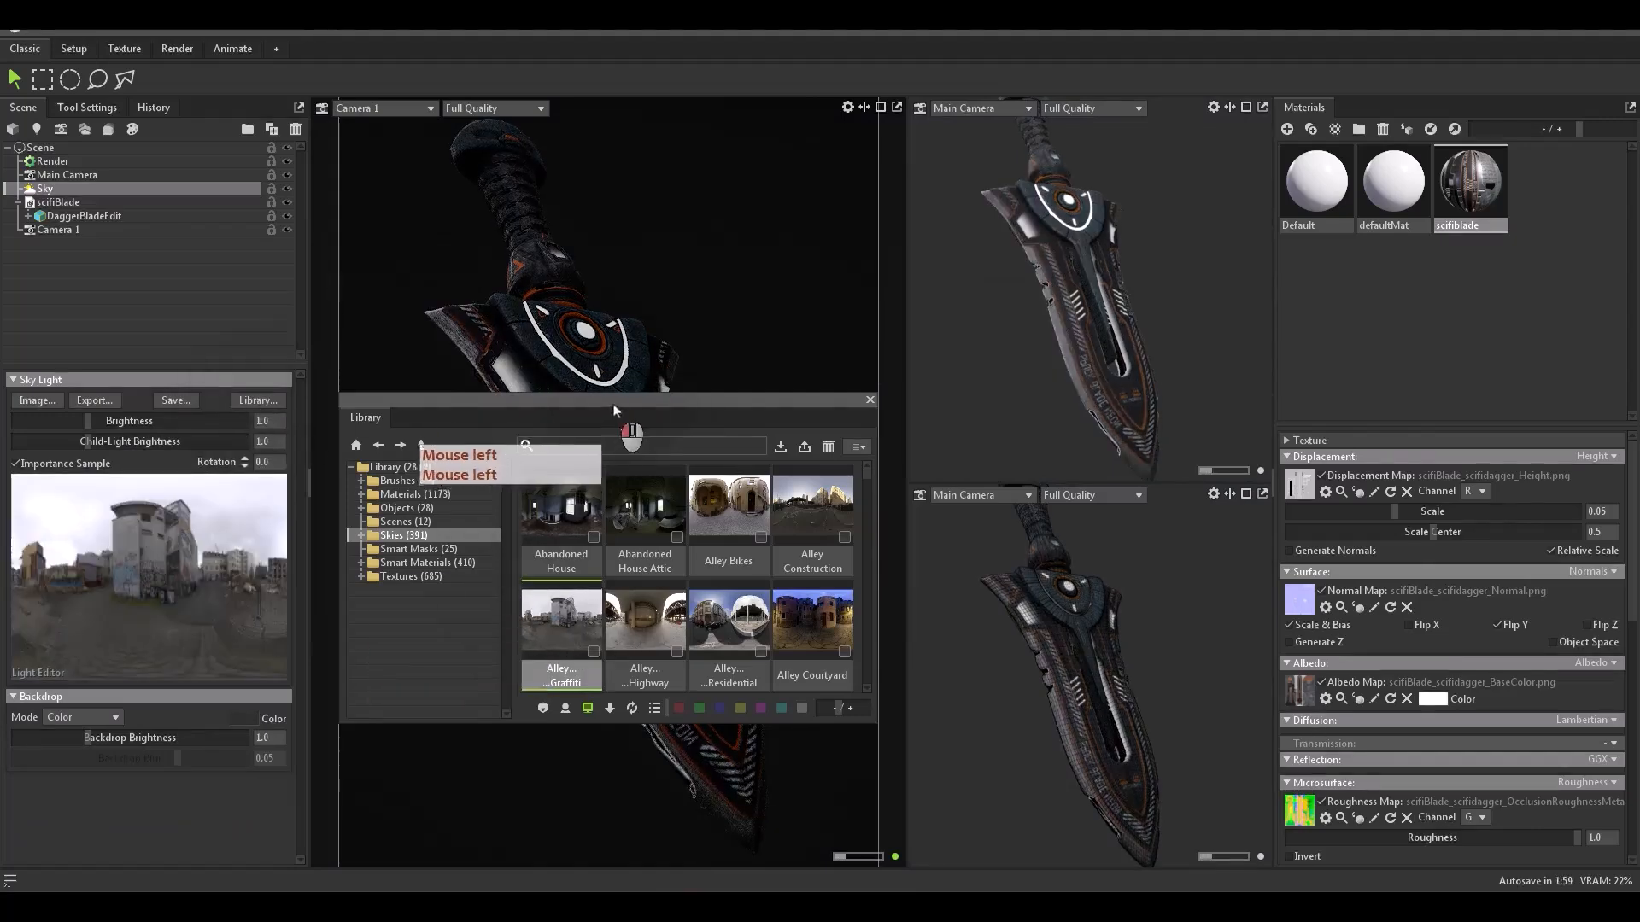
left_click_drag(626, 395, 1186, 380)
right_click_drag(606, 551, 311, 581, "shift")
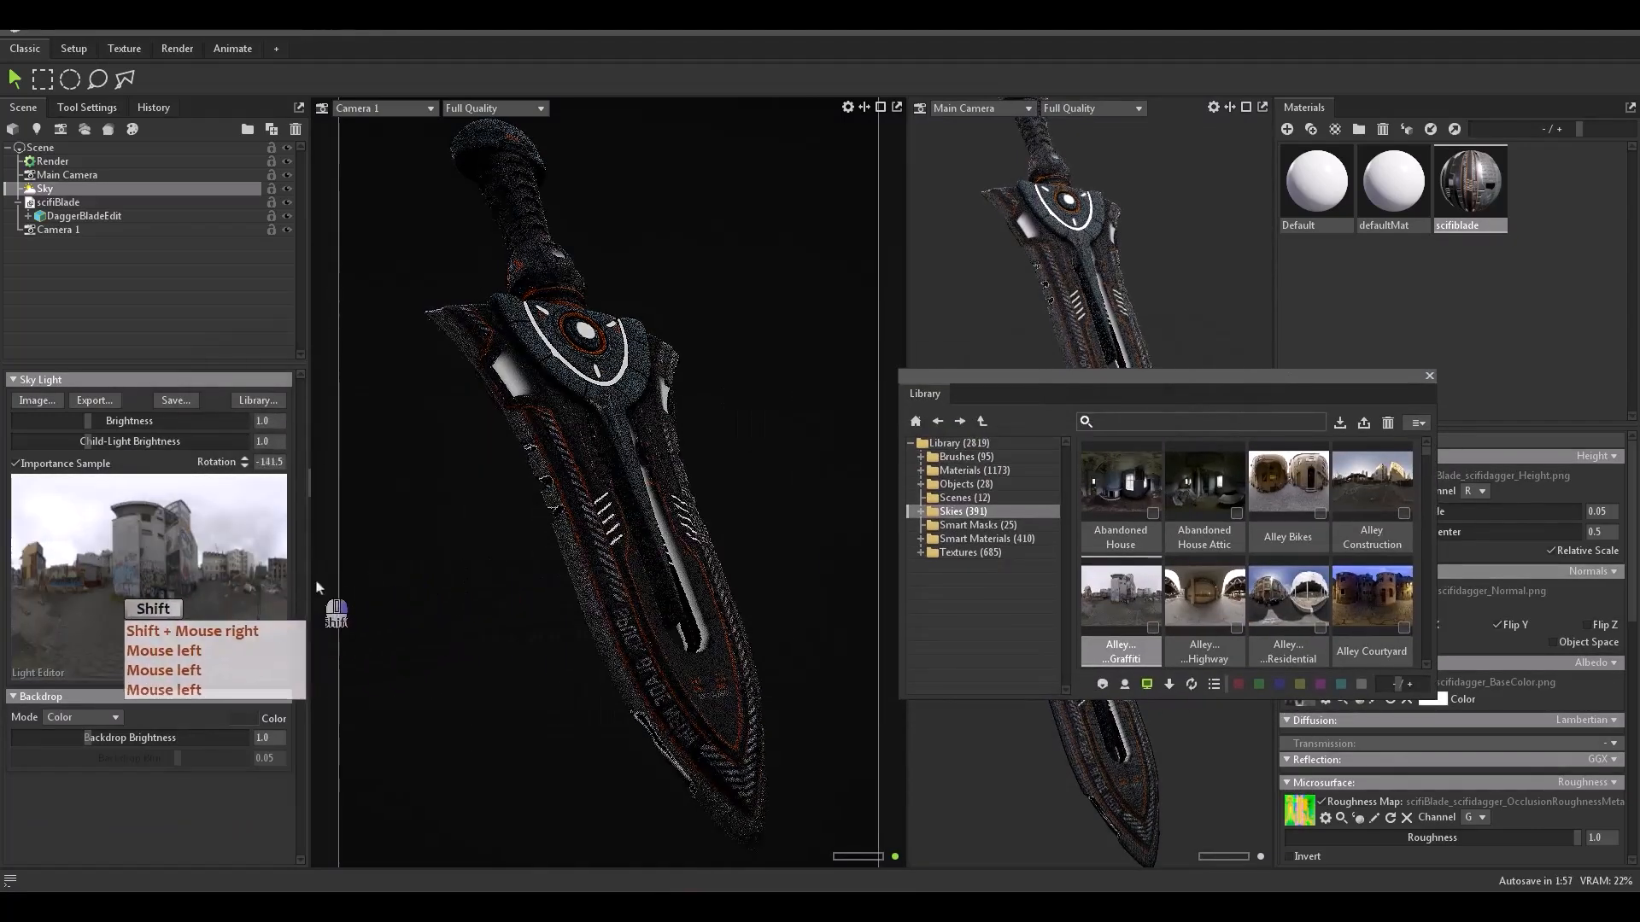
left_click(1429, 376)
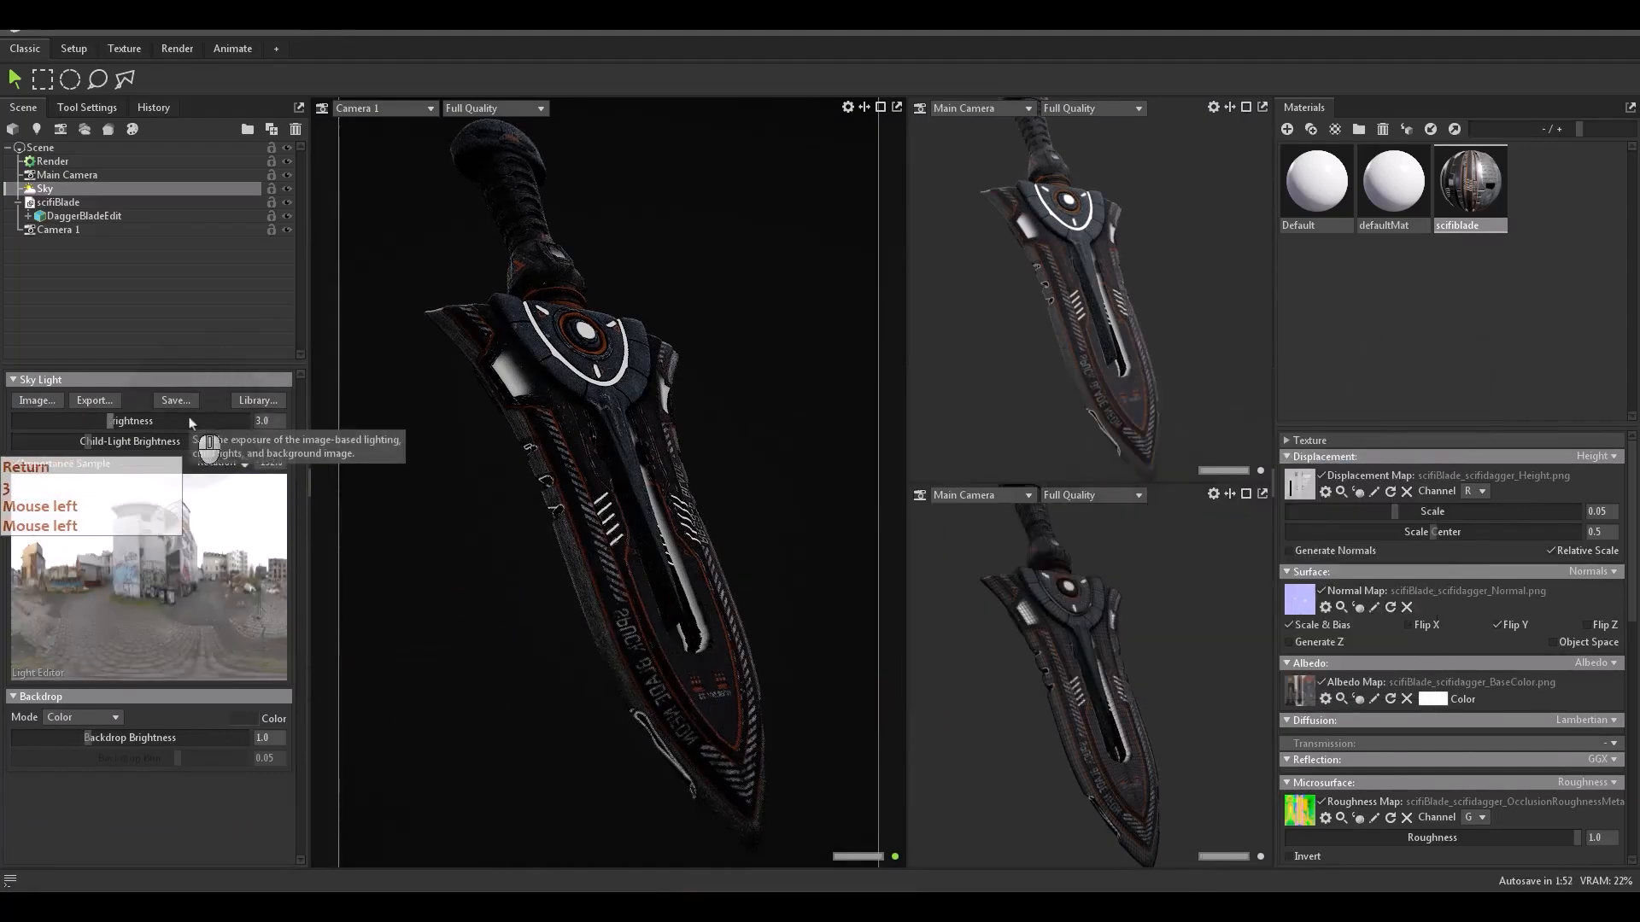
Step: Set the sky light's brightness to 3 and adjust the sky rotation to about -132.5 degrees
type("3")
key("Return")
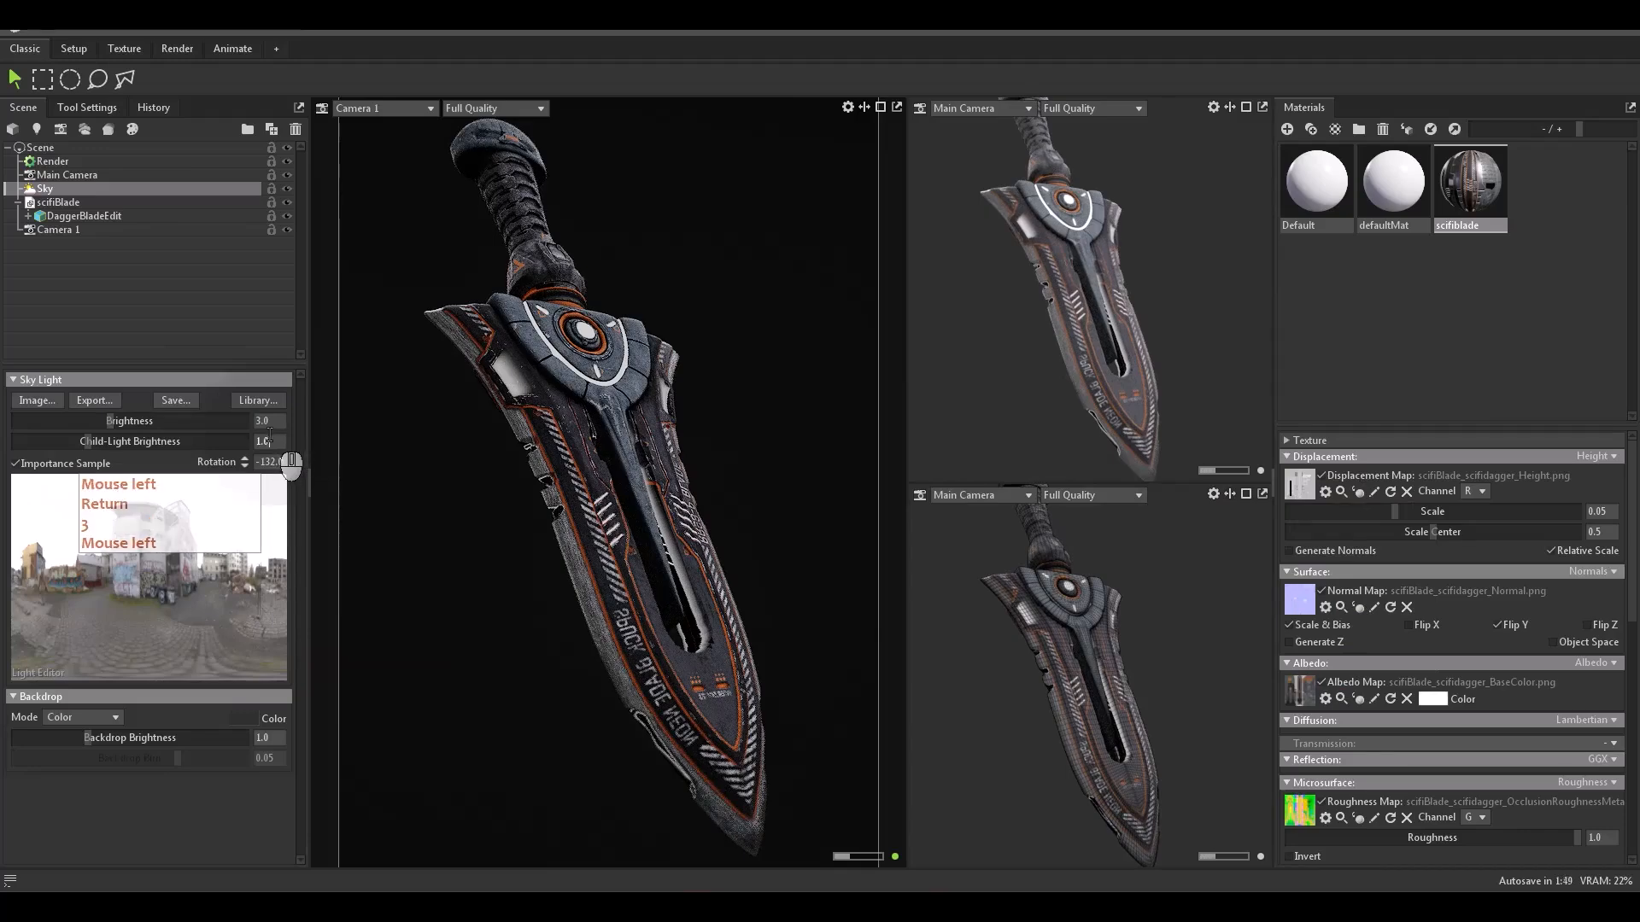
right_click_drag(504, 504, 562, 479, "shift")
right_click_drag(562, 479, 685, 568, "shift")
left_click(471, 499)
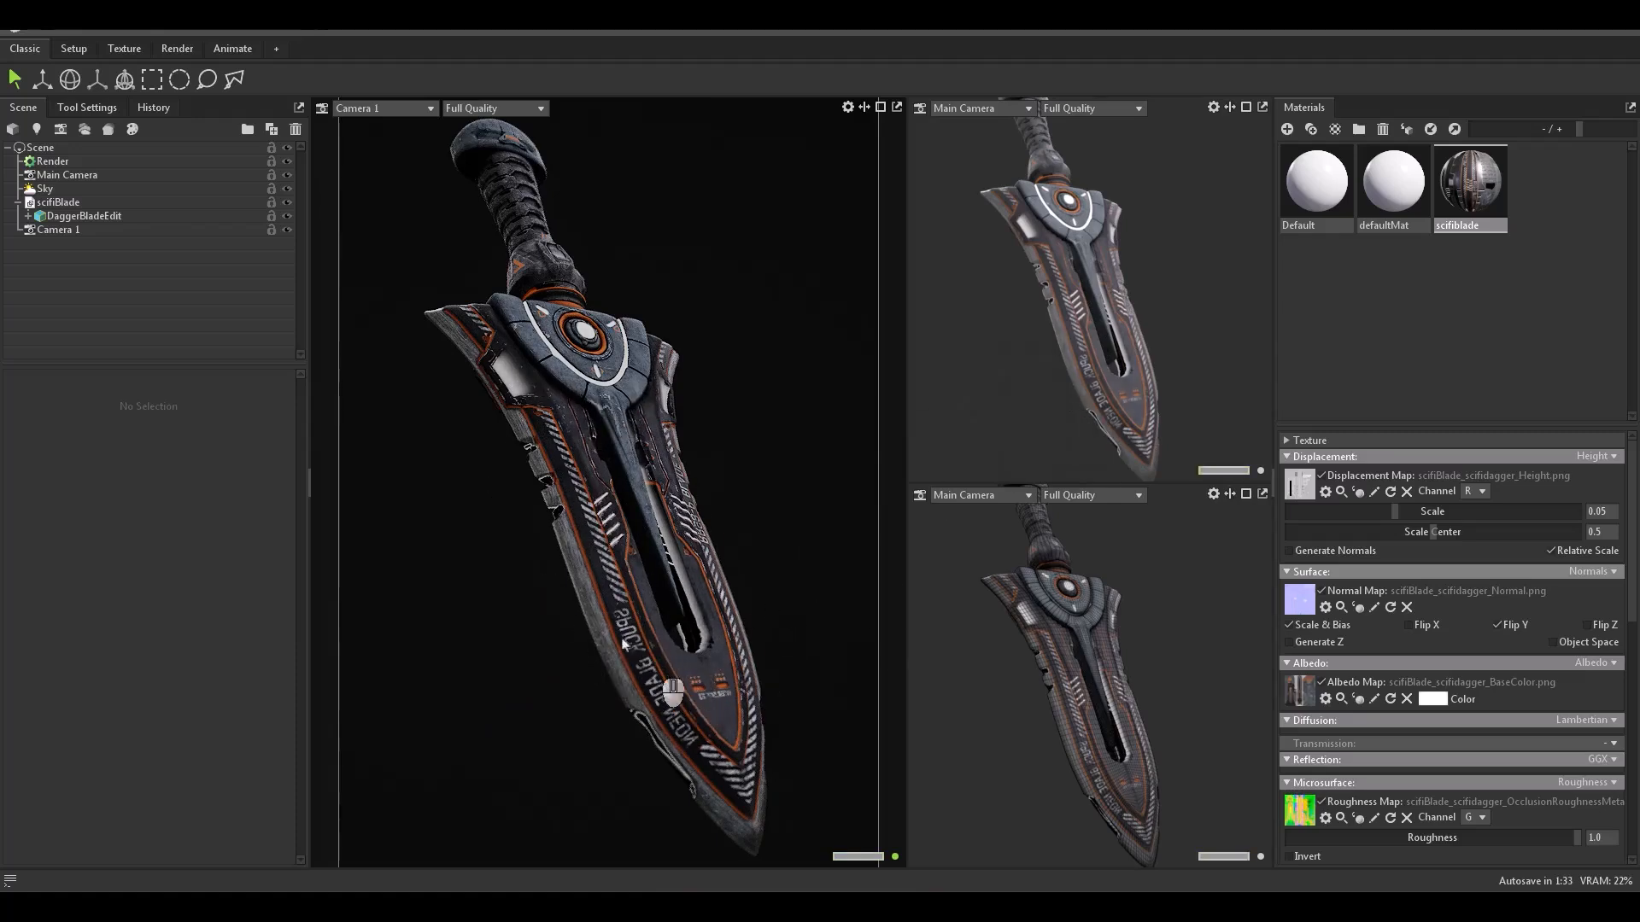
Step: Create a child light on the bright upper area of the sky image, move it out of Sky, and rename it InsideLight
left_click(48, 189)
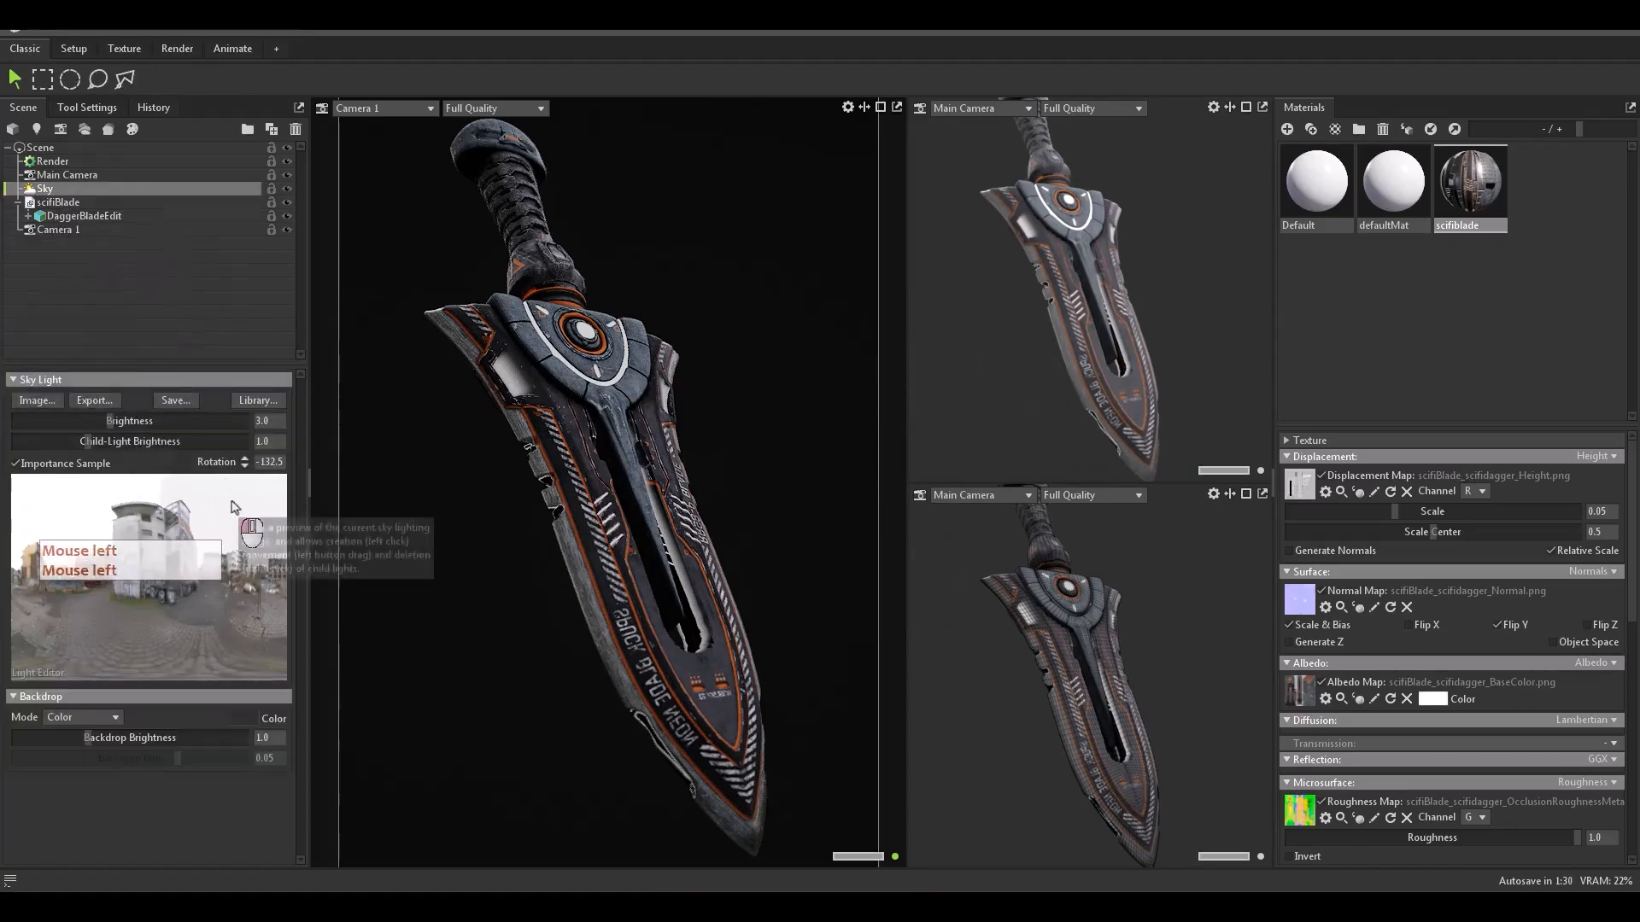
left_click(230, 499)
left_click_drag(77, 209, 80, 363)
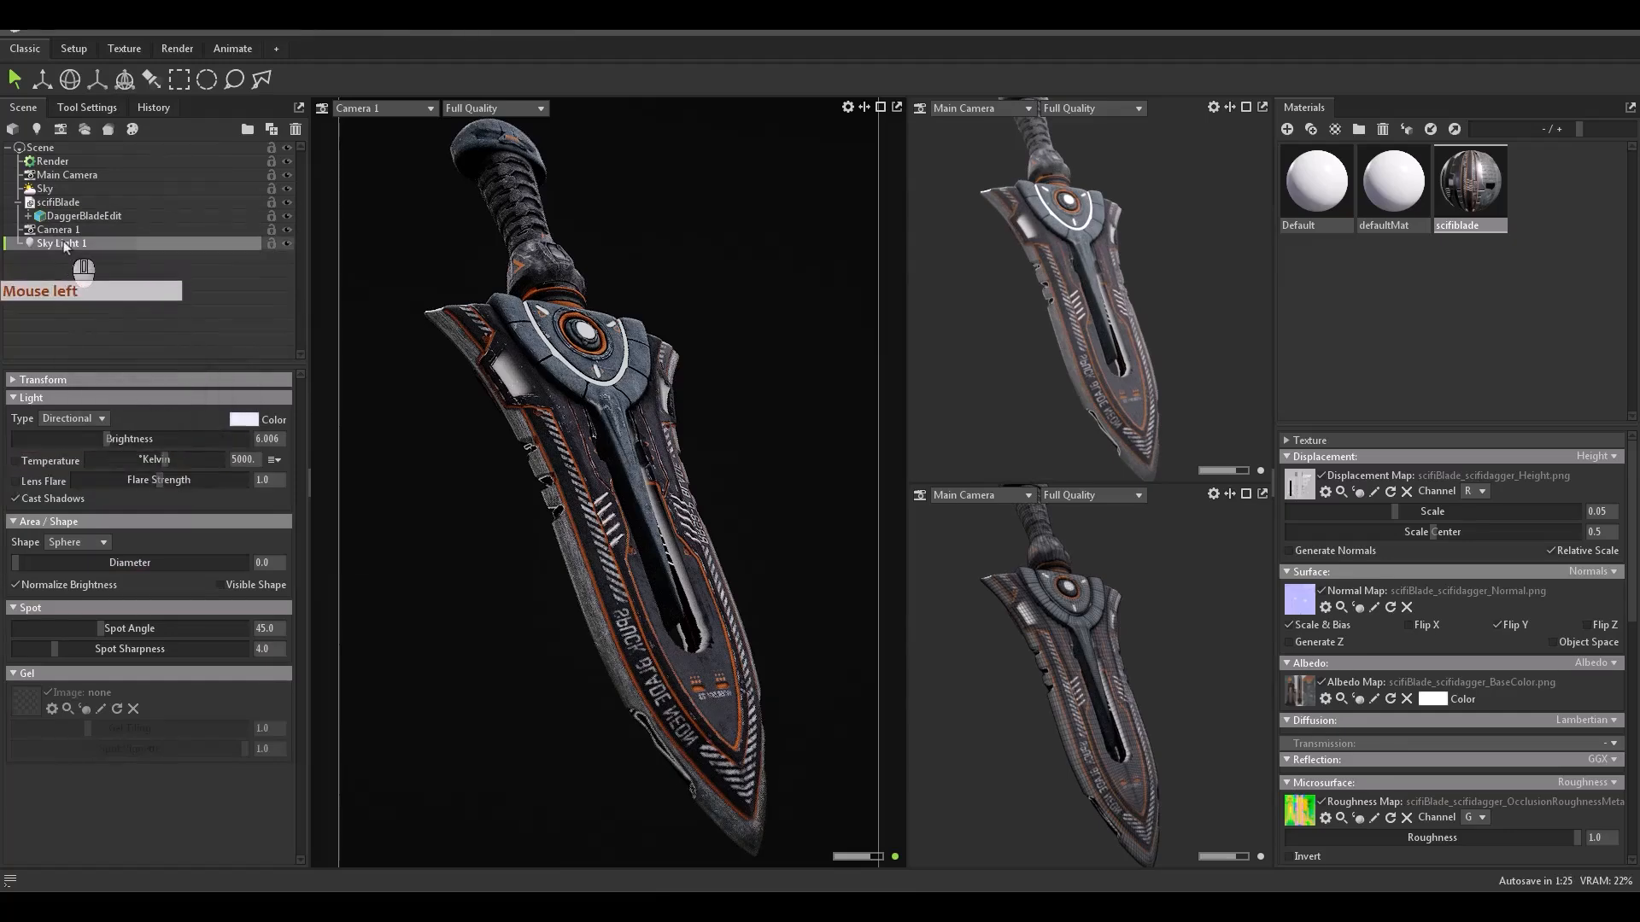
key("F2")
type("Insid")
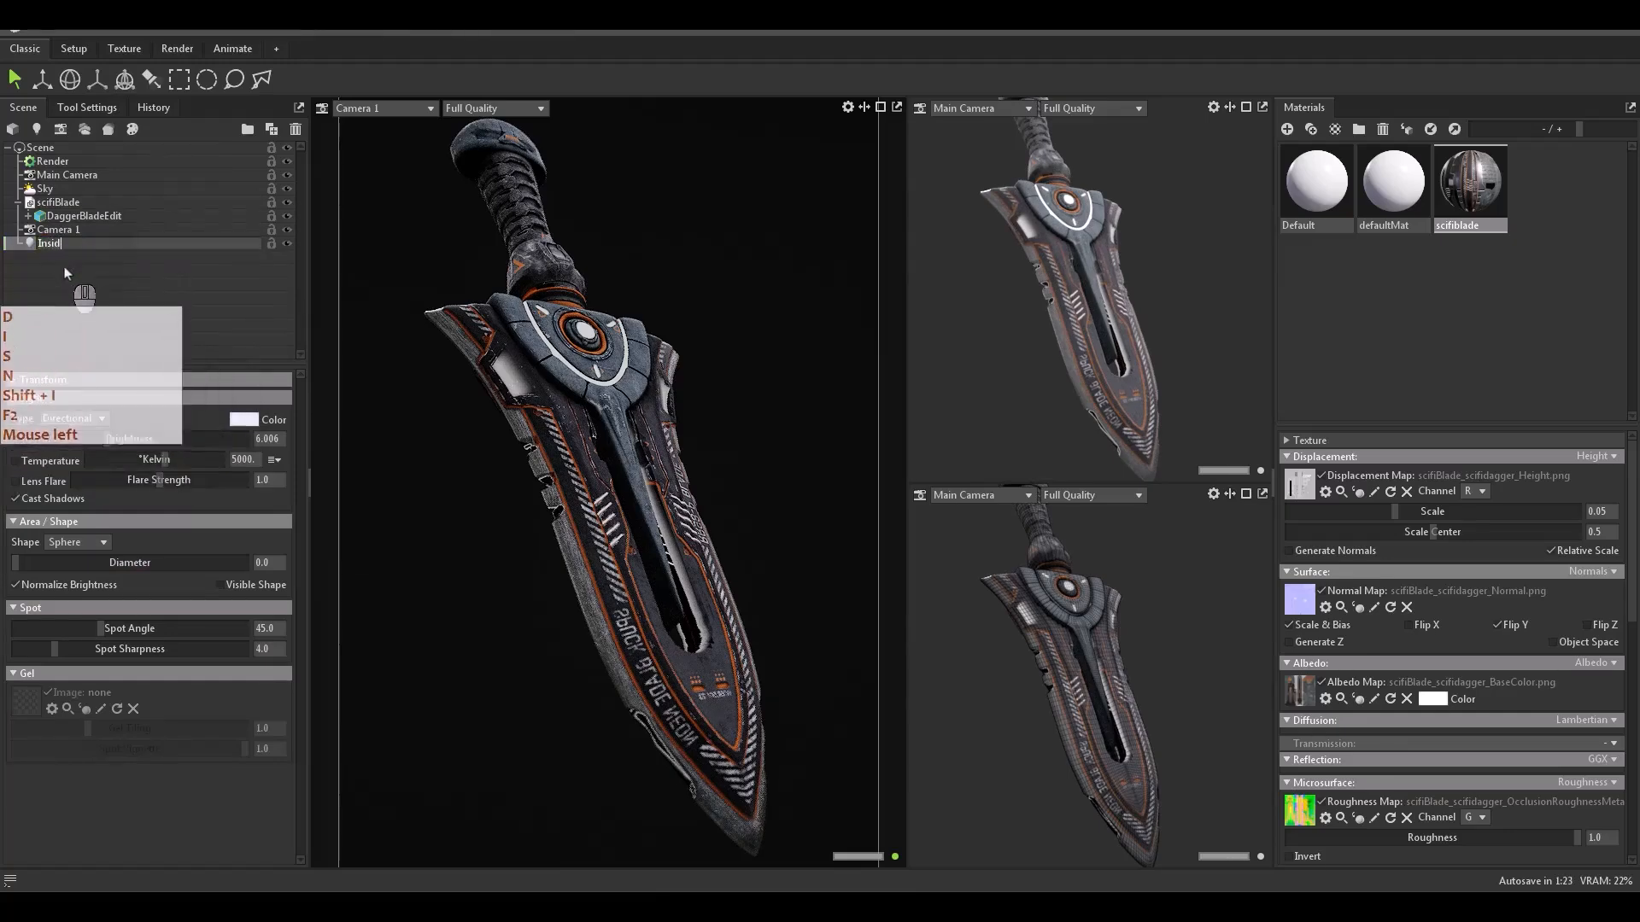
type("eLight")
key("Return")
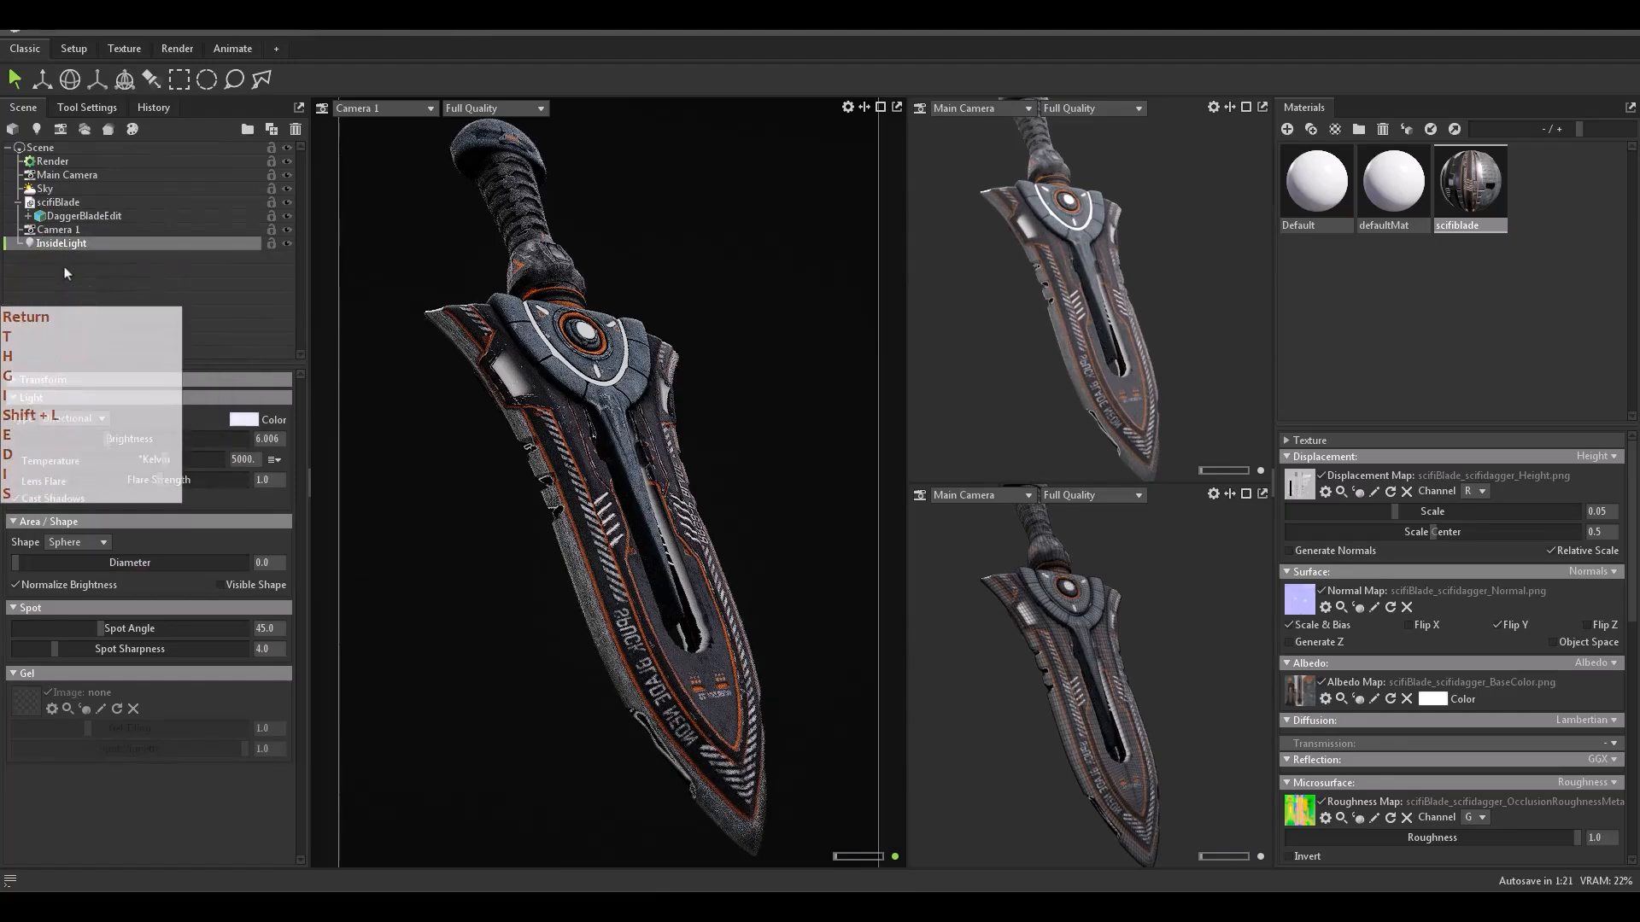
Step: Reset the InsideLight's X and Y rotation to 0
left_click(47, 379)
left_click(24, 457)
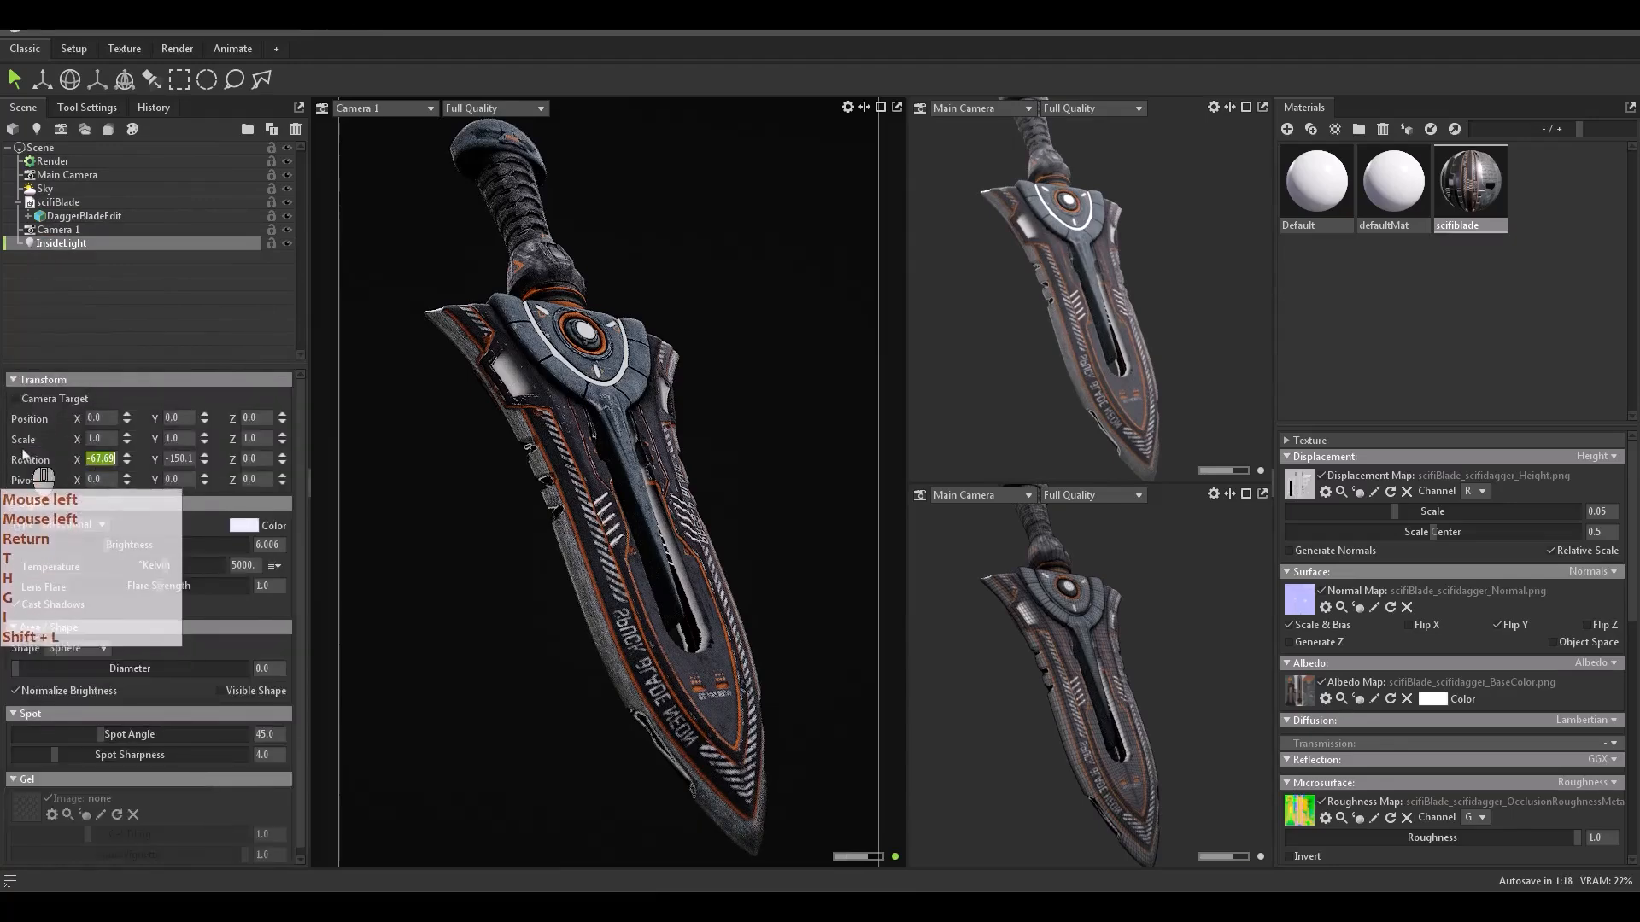
type("0")
key("Tab")
type("0")
key("Return")
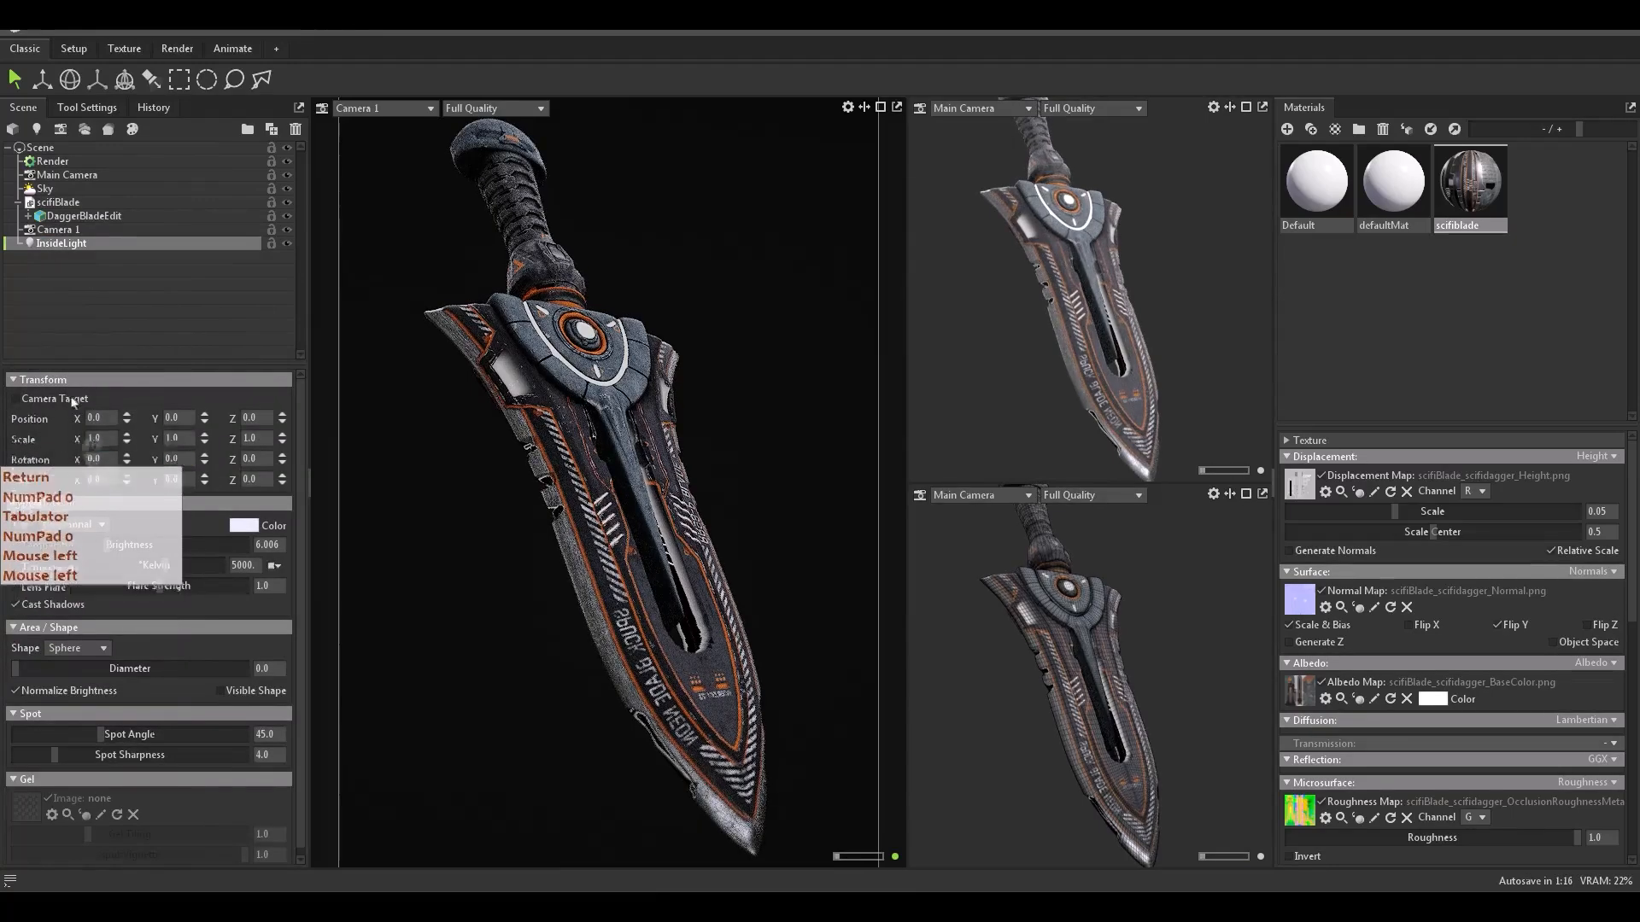
Step: Make the InsideLight's shape visible and change the shape to Rectangle
left_click(13, 627)
left_click(222, 690)
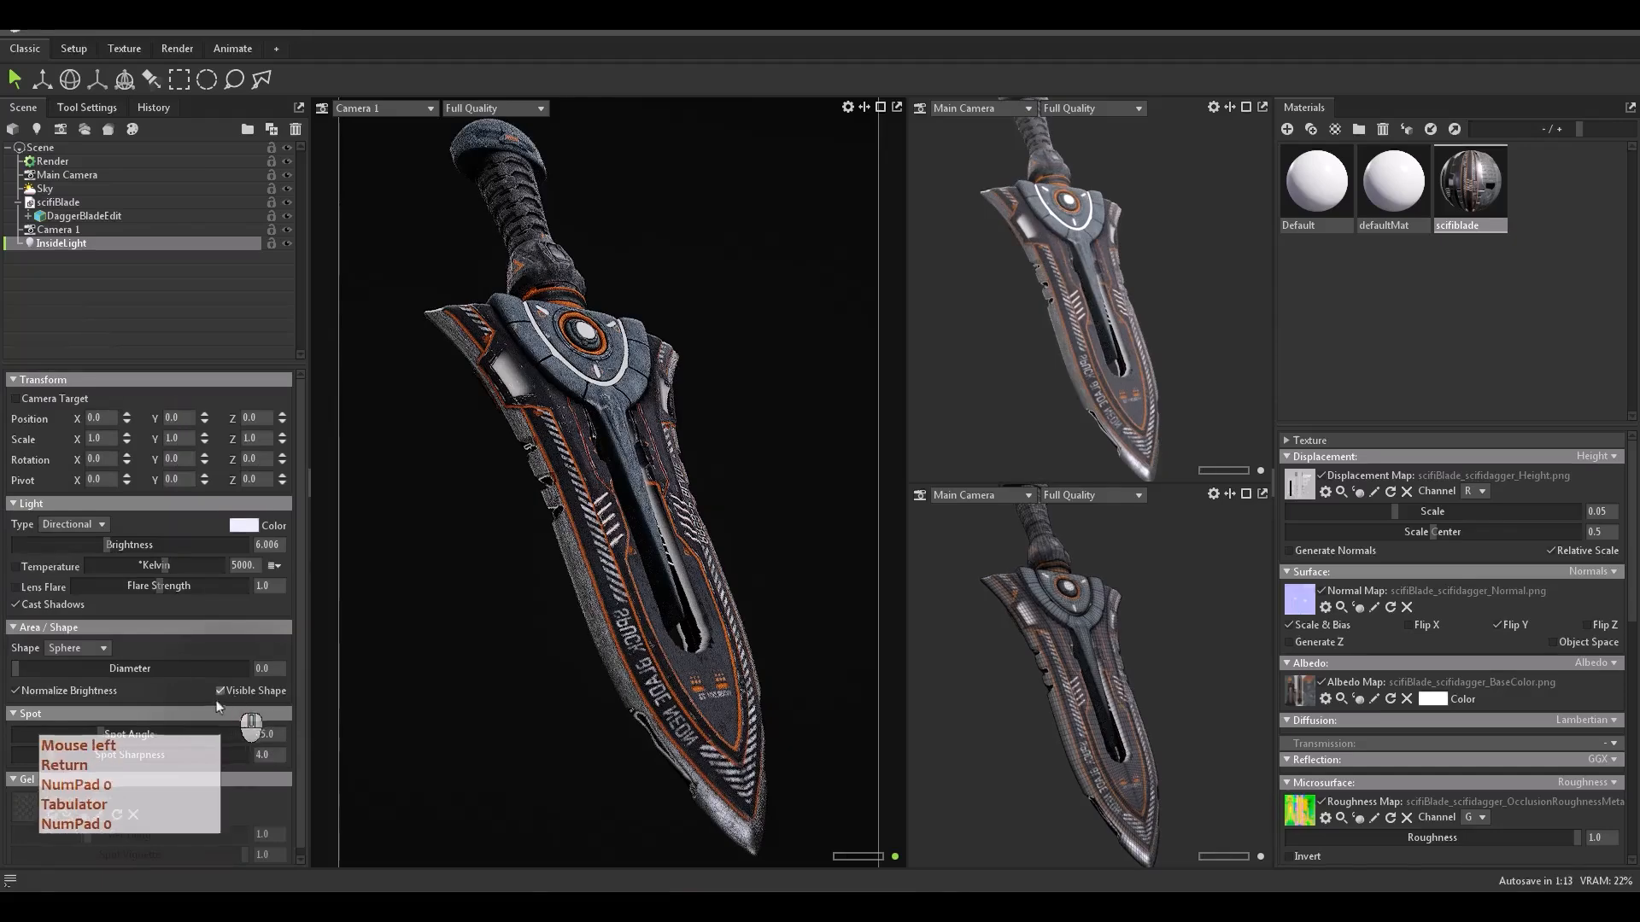
left_click(62, 649)
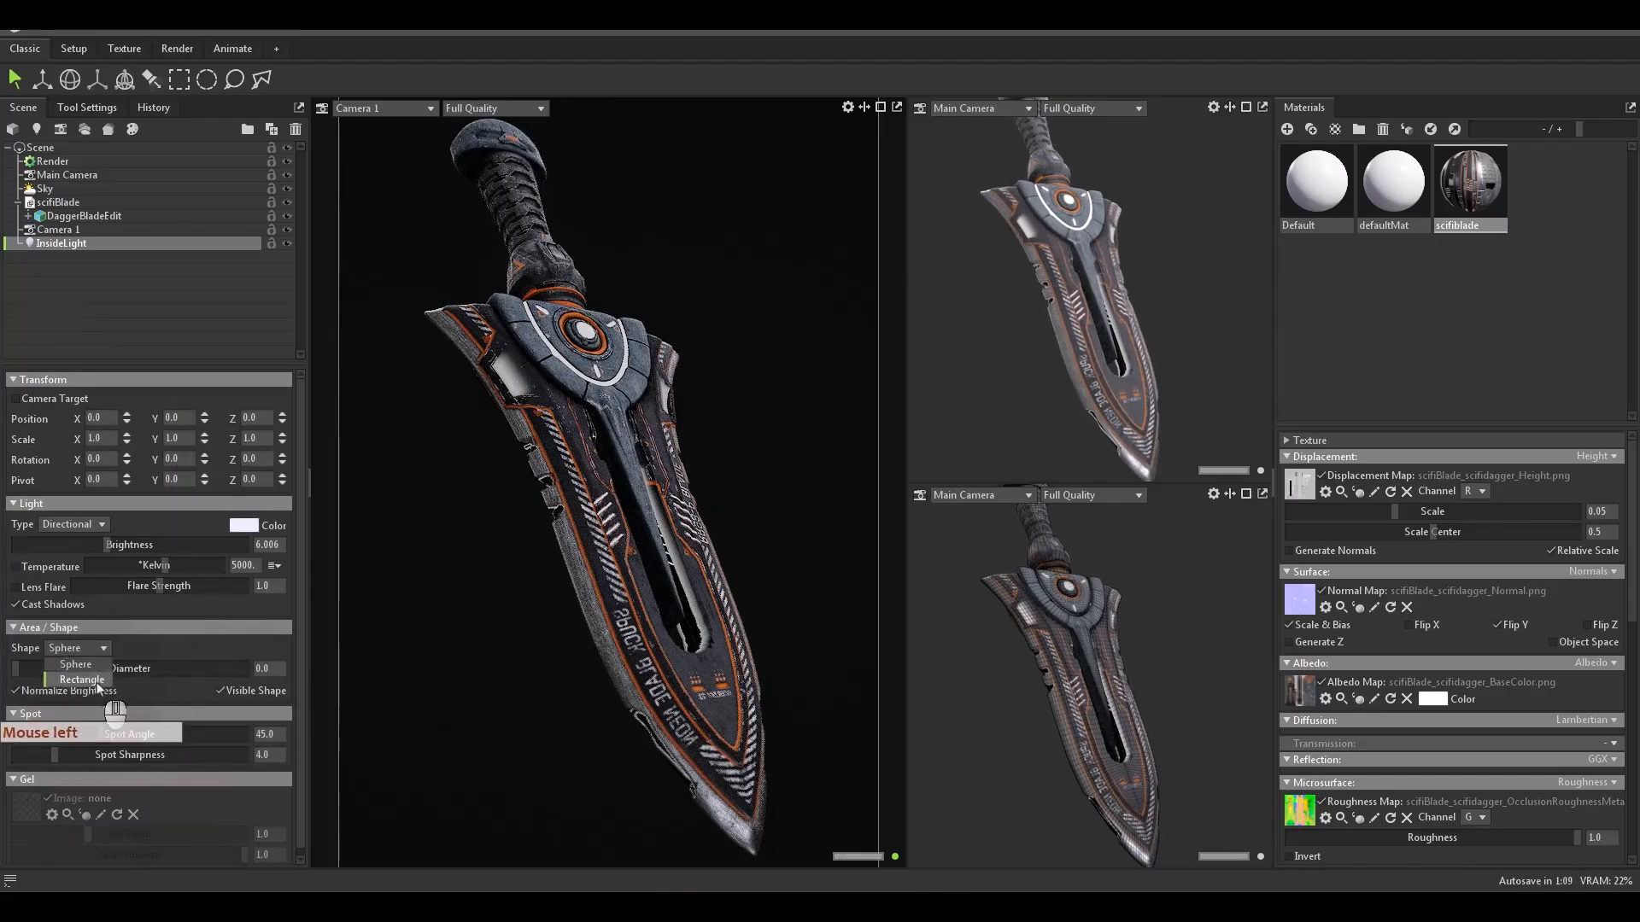
left_click(82, 680)
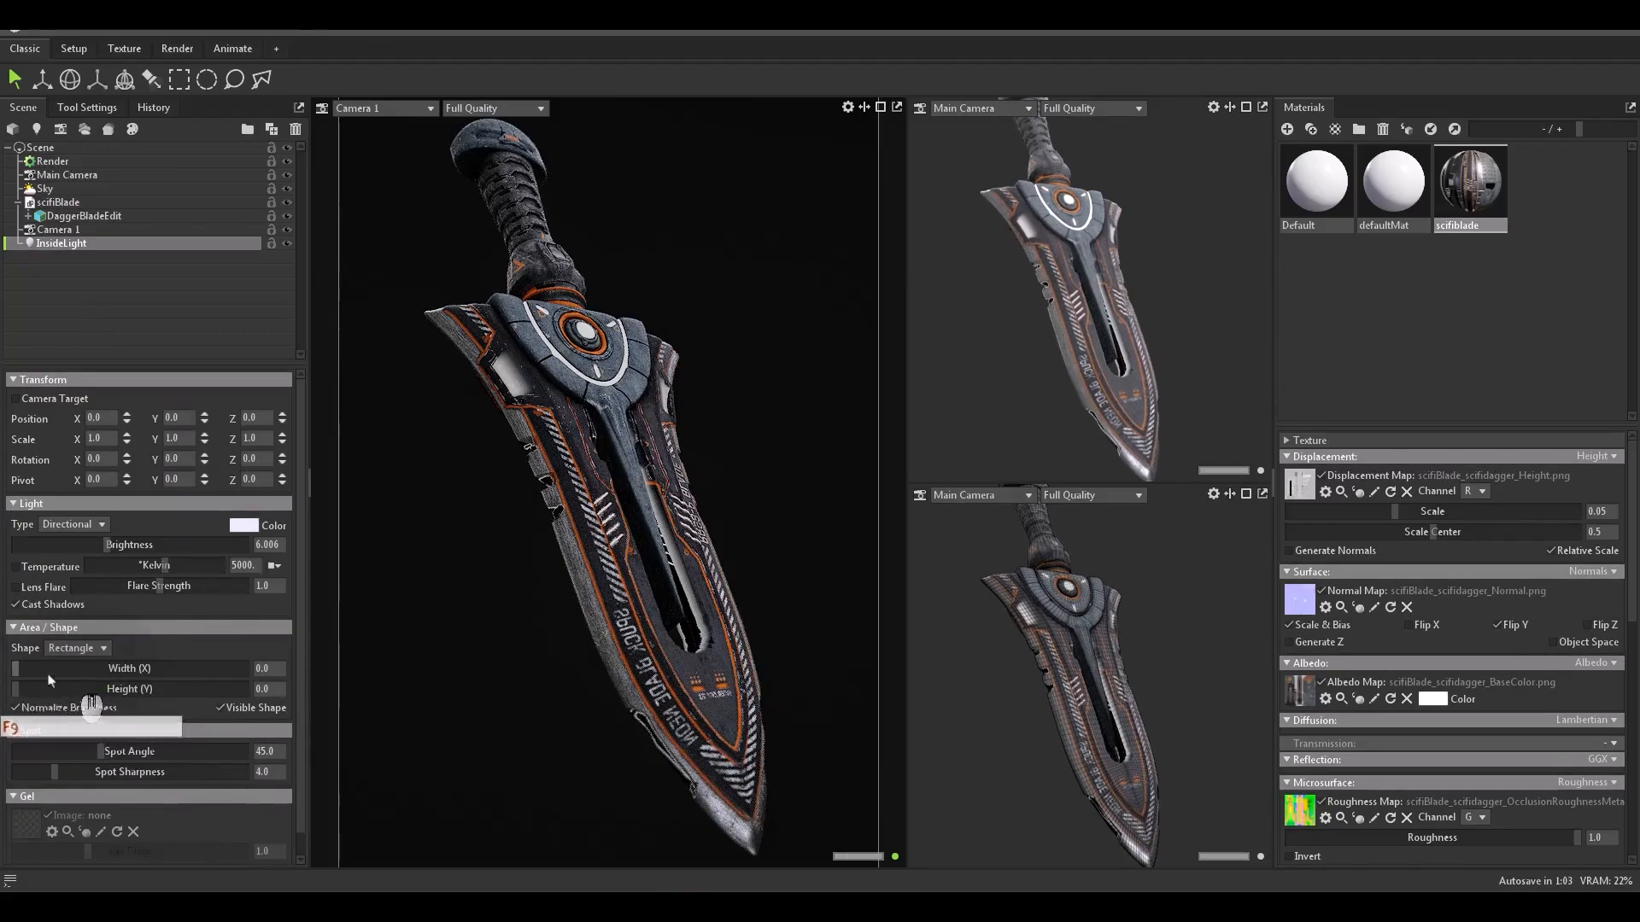
Step: Move the InsideLight along Z to a position of about 32.13, in the Main Camera view
right_click_drag(1104, 393, 979, 205, "alt")
left_click_drag(1016, 438, 1016, 438, "alt")
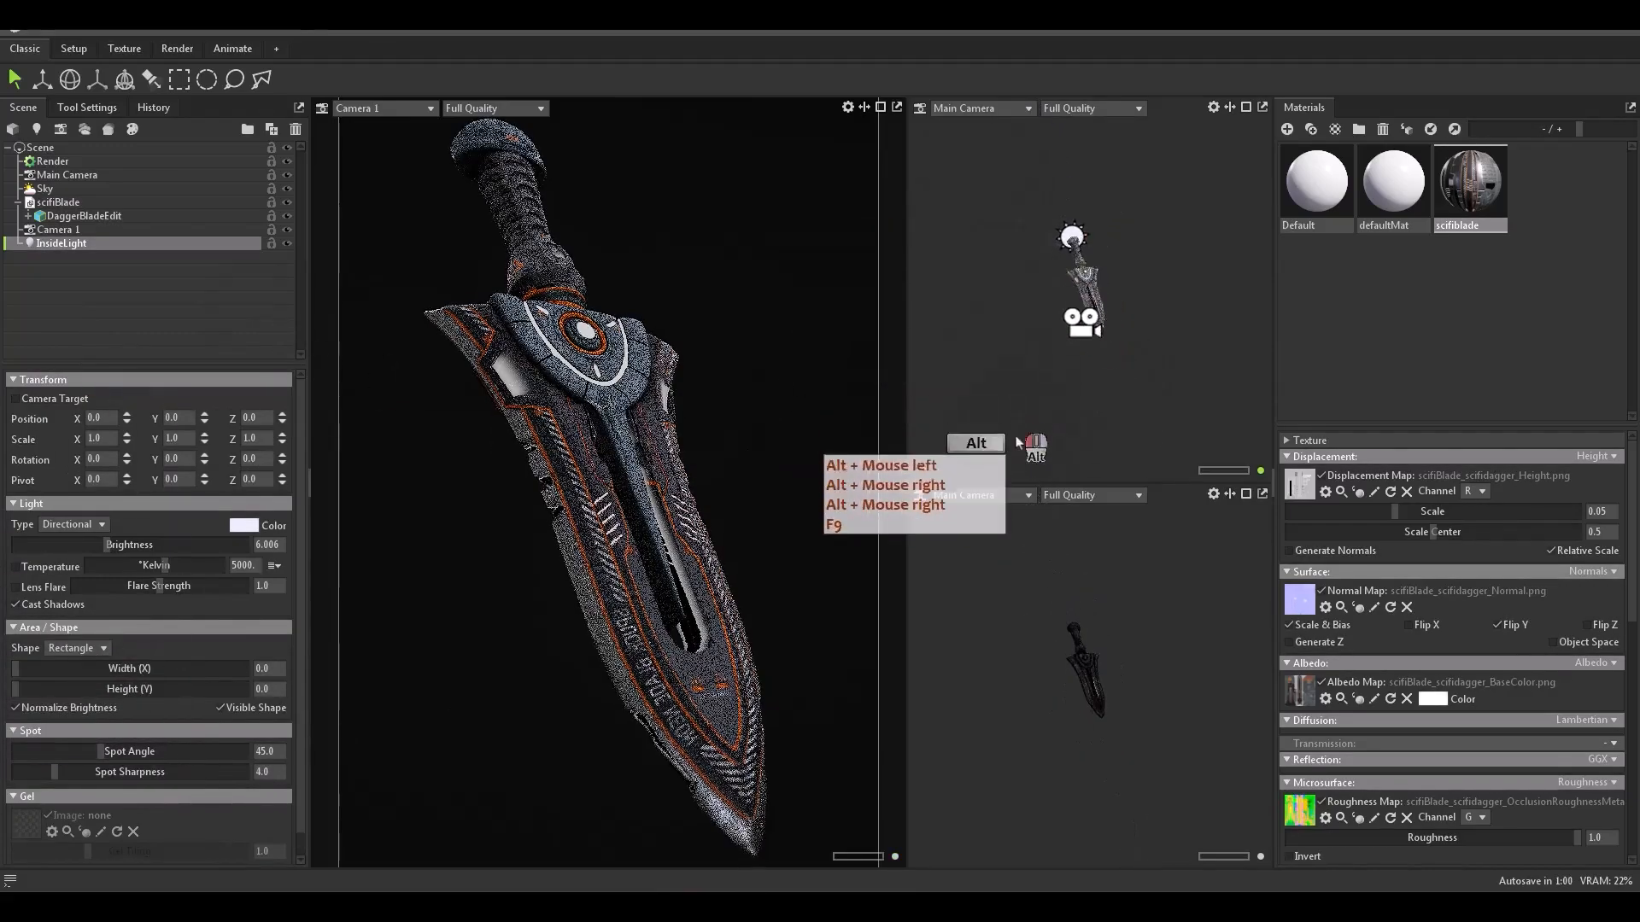
right_click_drag(1016, 438, 1037, 381, "alt")
middle_click_drag(1038, 380, 1042, 359, "alt")
left_click_drag(1042, 359, 1048, 331, "alt")
left_click(67, 318)
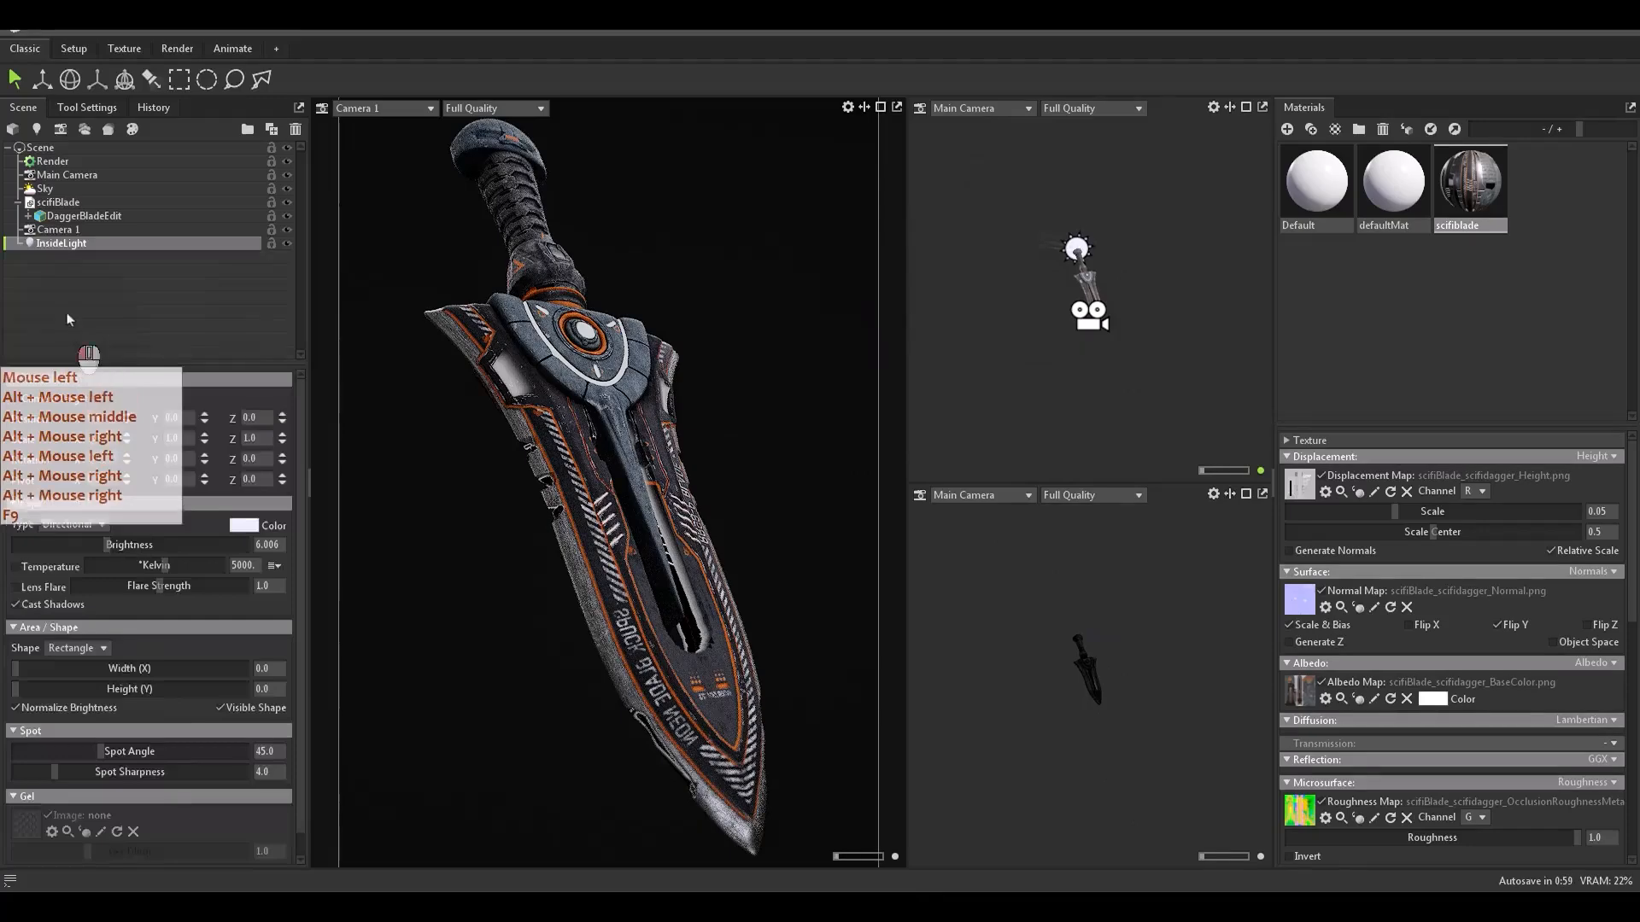
left_click(67, 244)
key("w")
left_click_drag(1118, 264, 1132, 270)
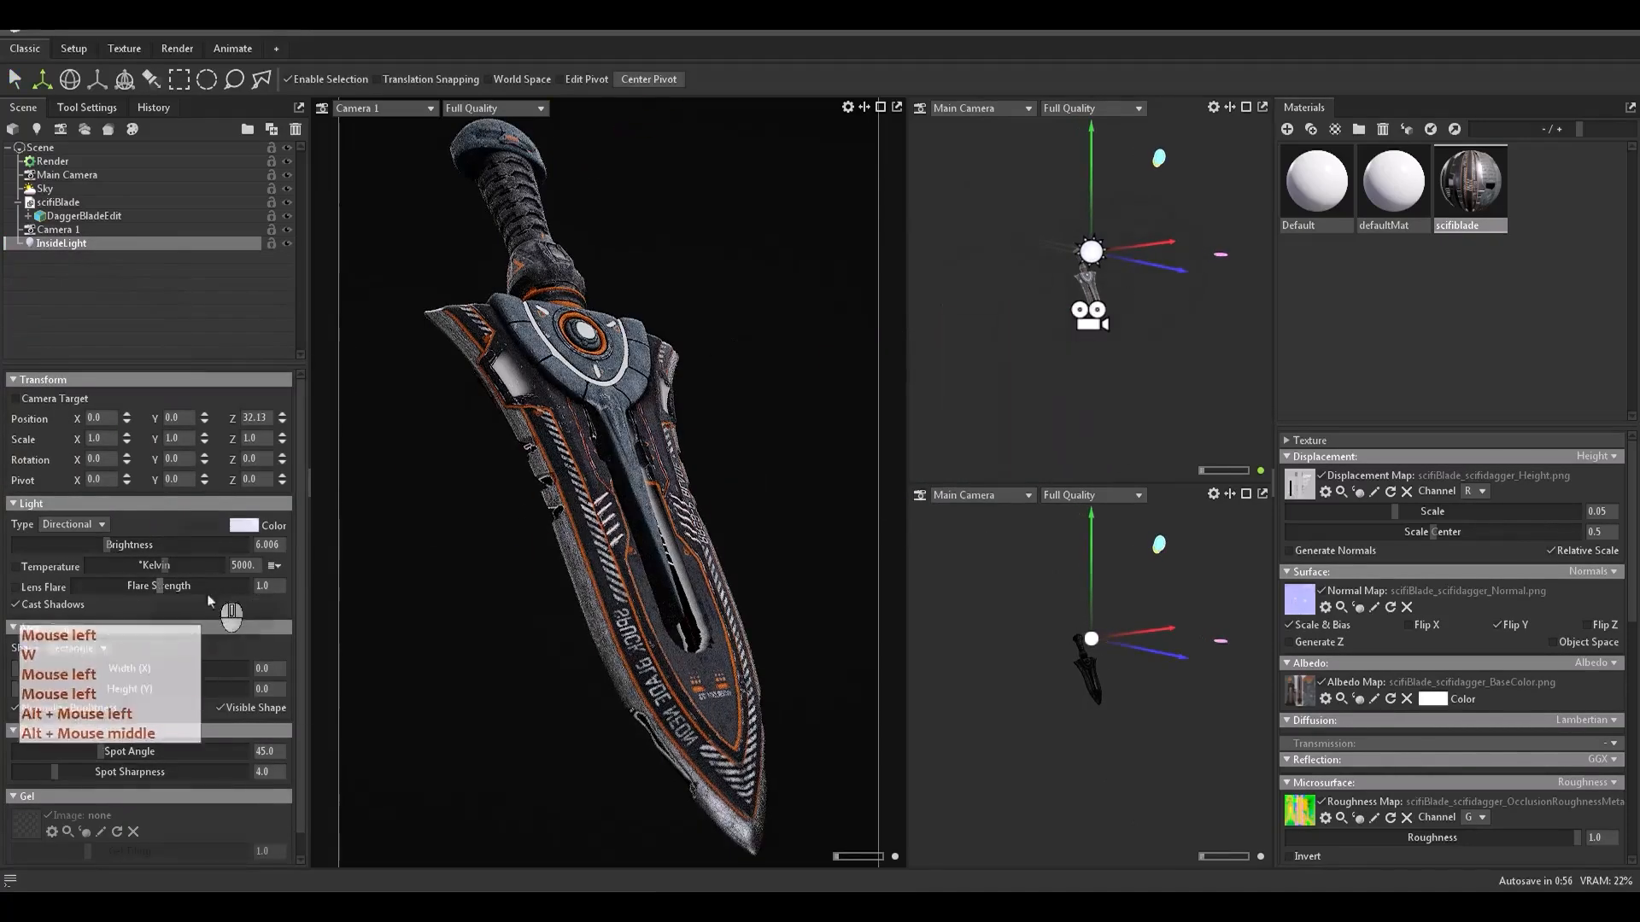
Step: Set the rectangular InsideLight's width to about 3.848 and its height to about 3.409
left_click_drag(26, 668, 79, 686)
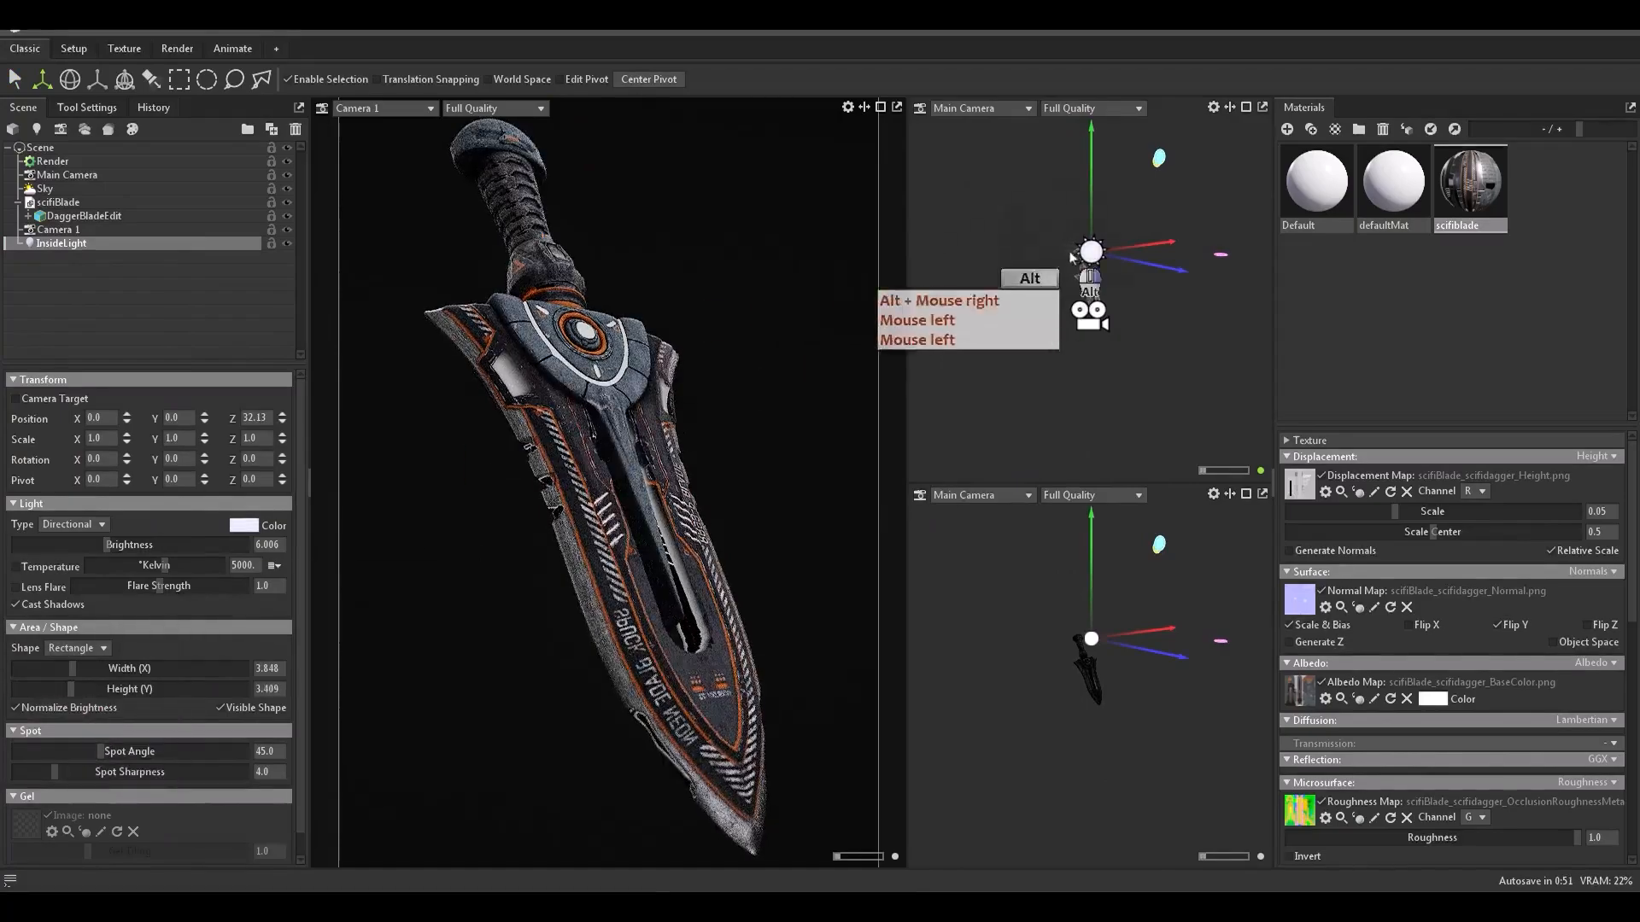
right_click_drag(1070, 247, 1130, 236, "alt")
middle_click_drag(1130, 236, 1089, 375, "alt")
right_click_drag(1089, 376, 1099, 384, "alt")
left_click_drag(1098, 385, 1206, 303, "alt")
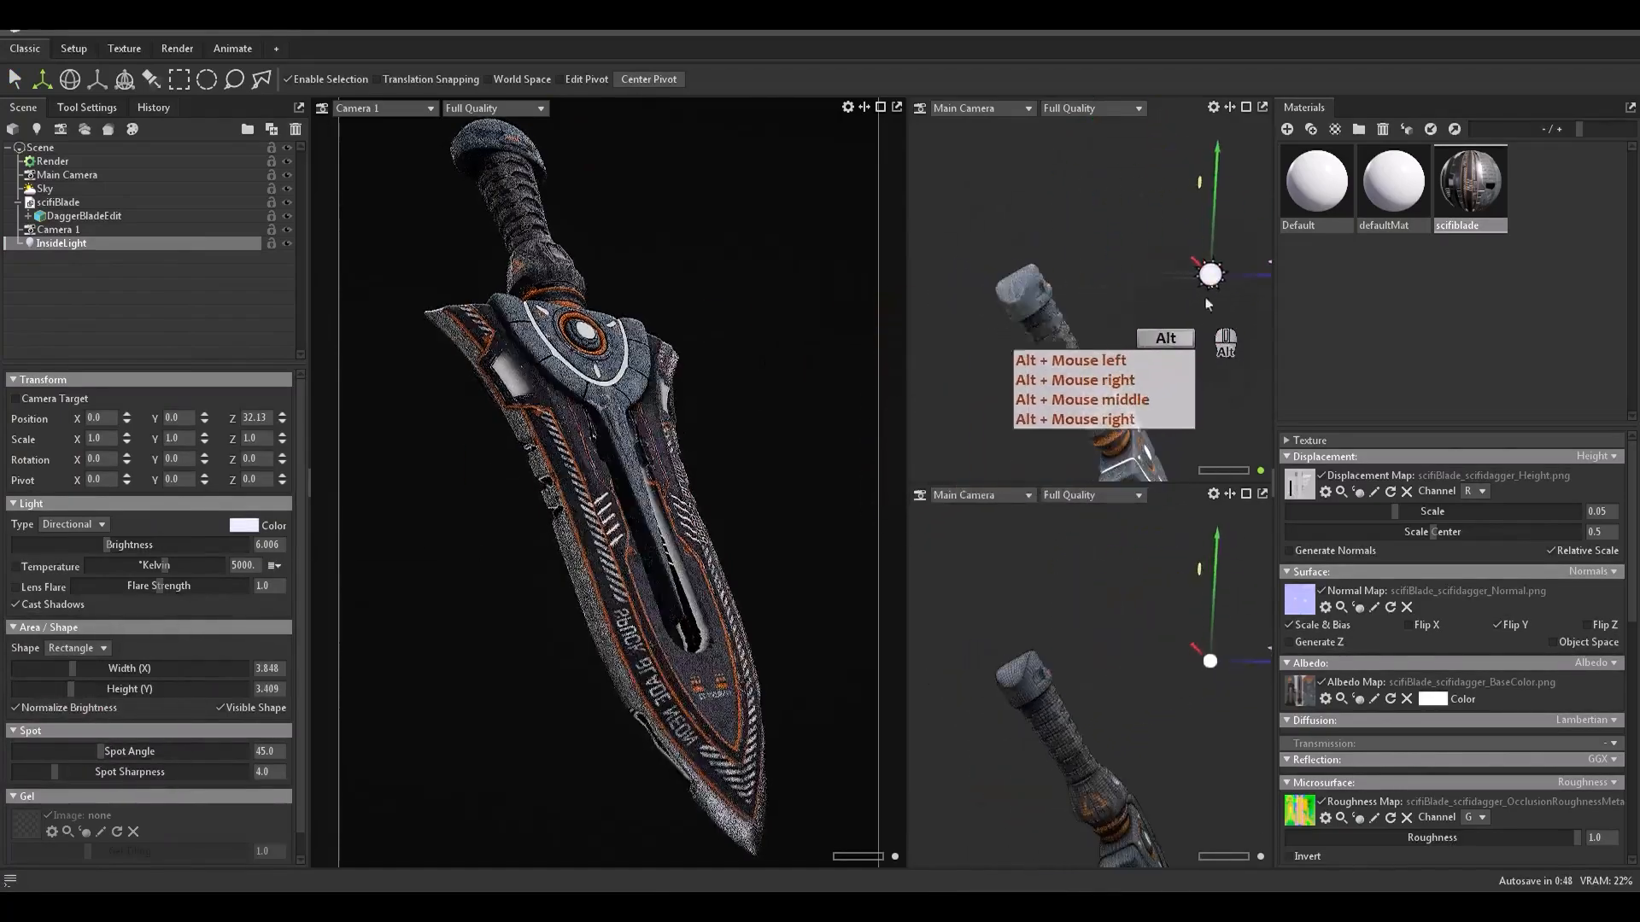
middle_click_drag(1206, 303, 1153, 275, "alt")
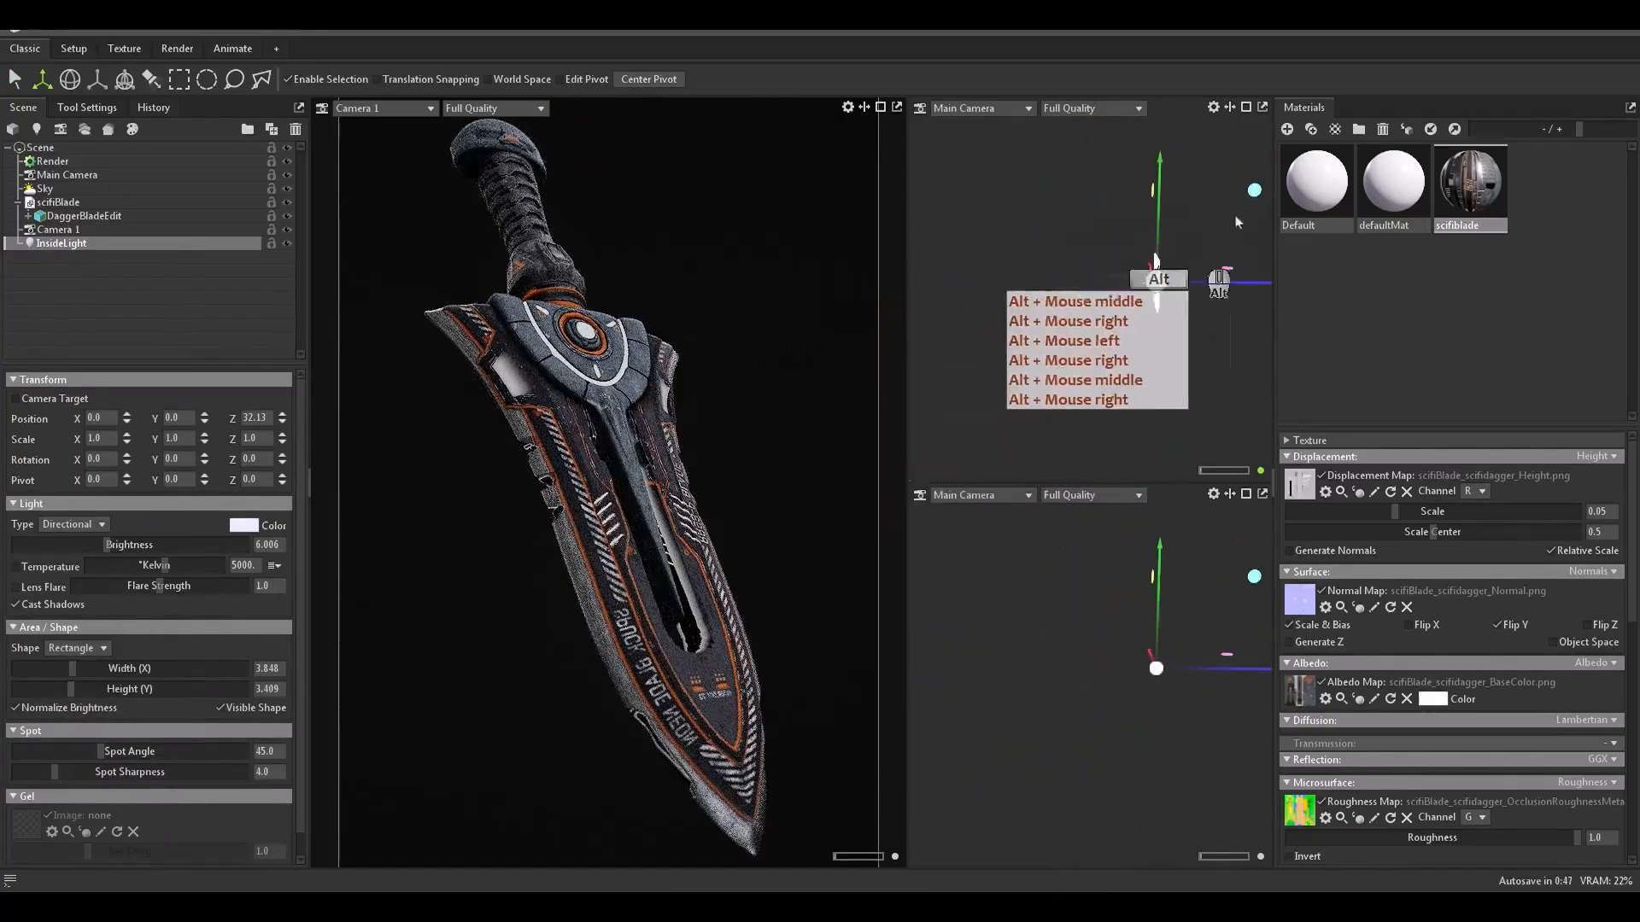
Step: Toggle the guides in the Main Camera viewport settings and examine the light's shape beside the sword from several angles
left_click(1214, 108)
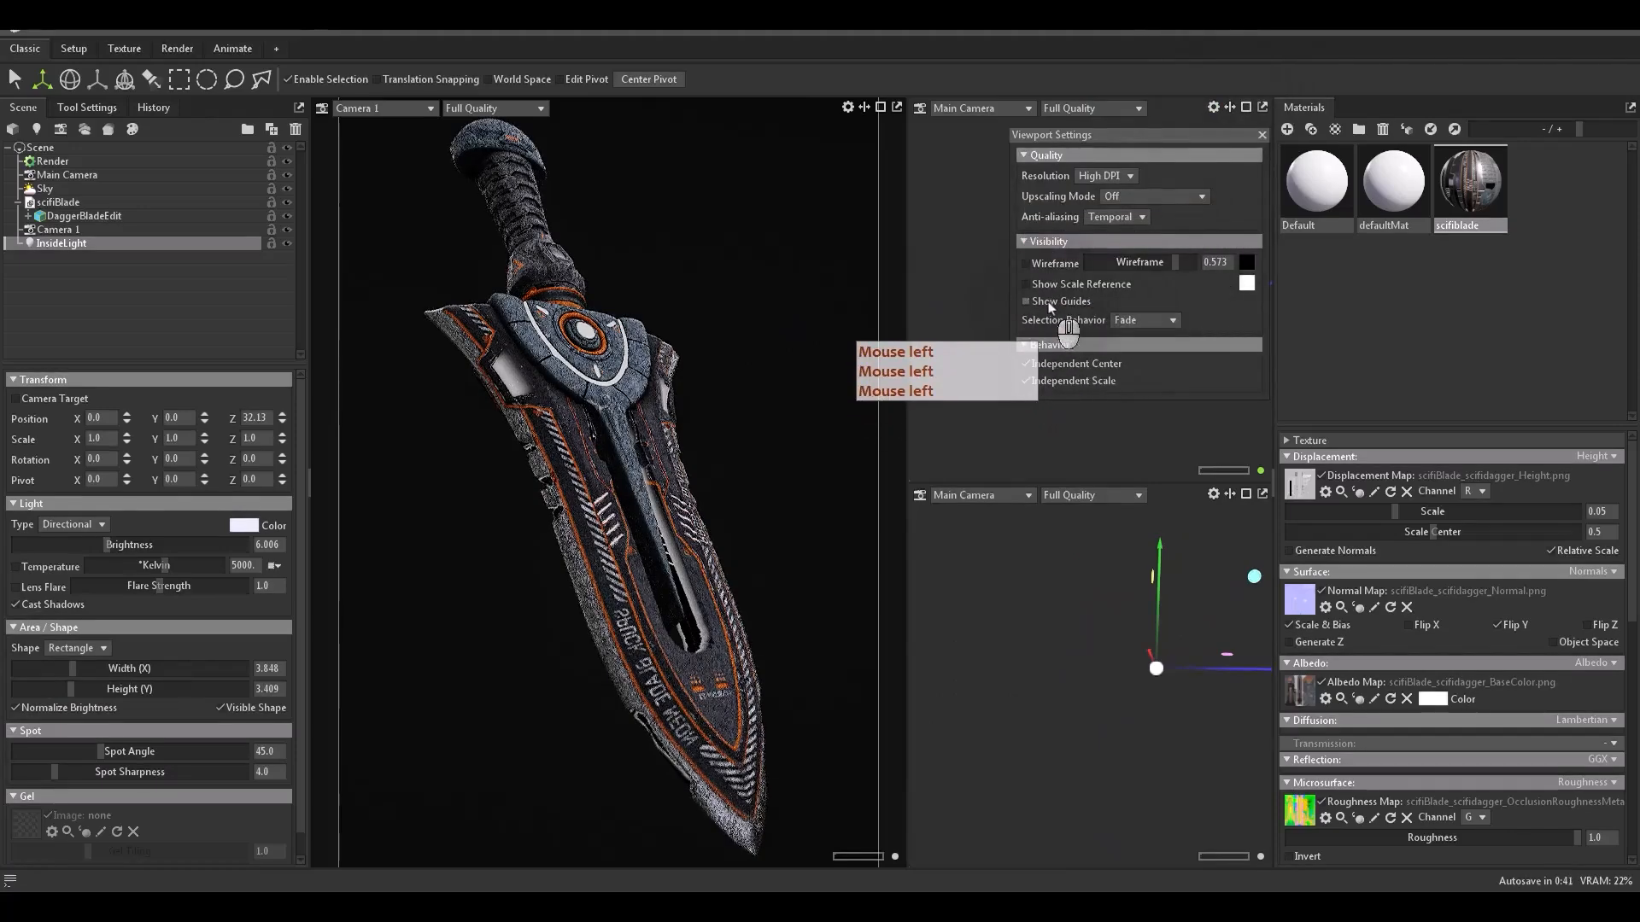
left_click(1261, 135)
left_click_drag(1062, 290, 966, 276, "alt")
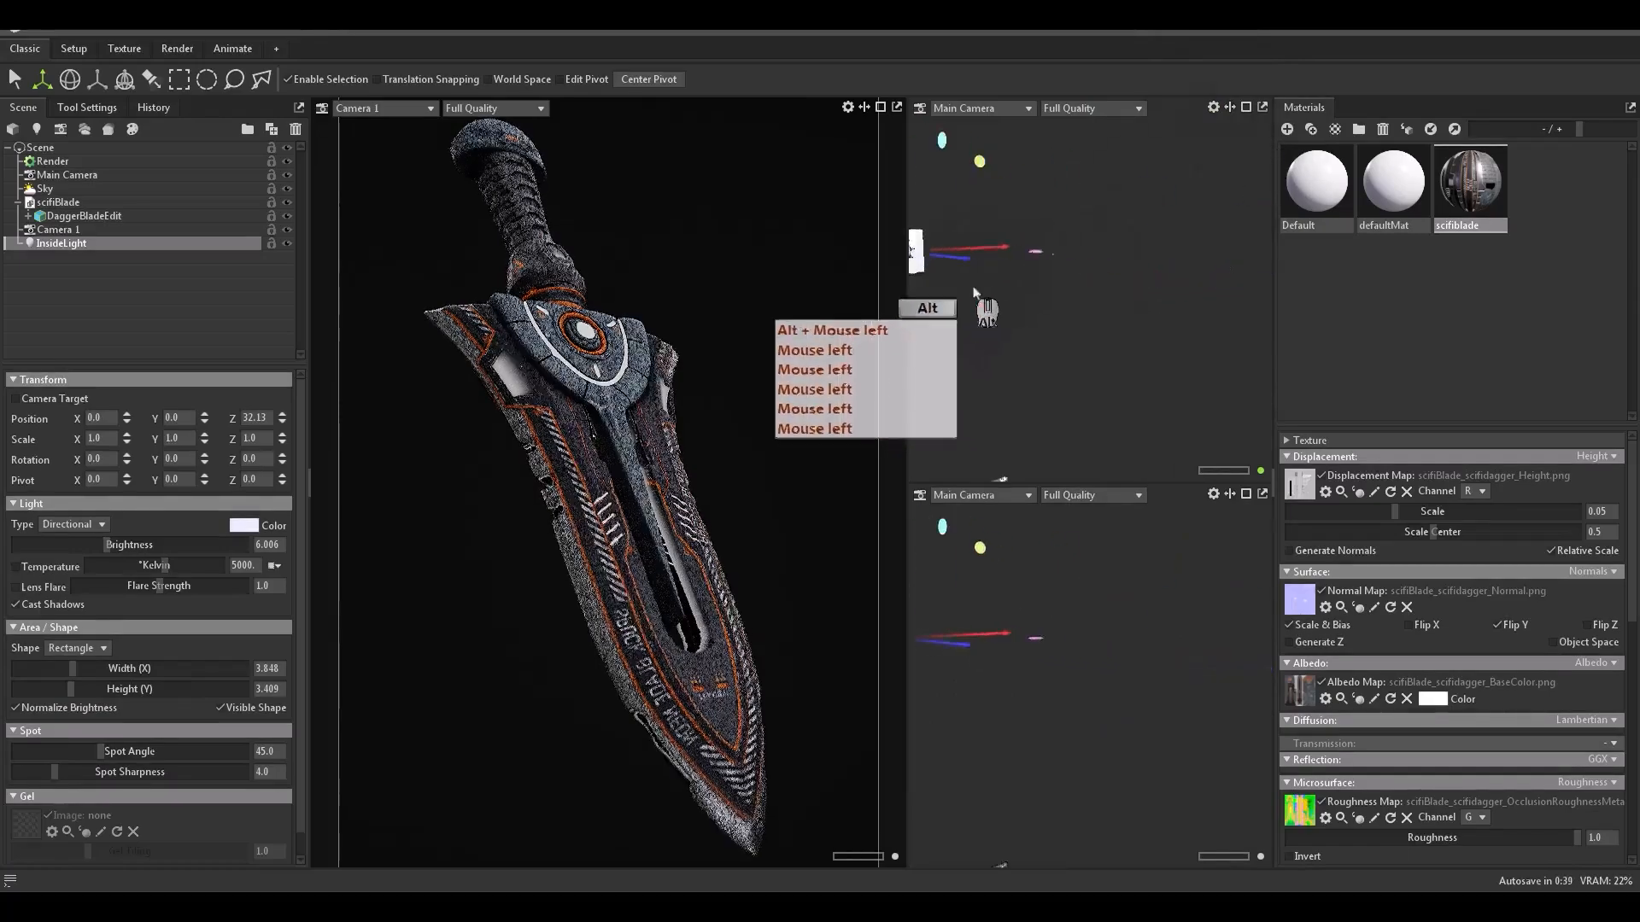
middle_click_drag(966, 275, 1136, 164, "alt")
right_click_drag(1137, 168, 1094, 214, "alt")
left_click_drag(1093, 213, 1081, 239, "alt")
middle_click_drag(1081, 239, 1078, 224, "alt")
right_click_drag(1078, 223, 982, 273, "alt")
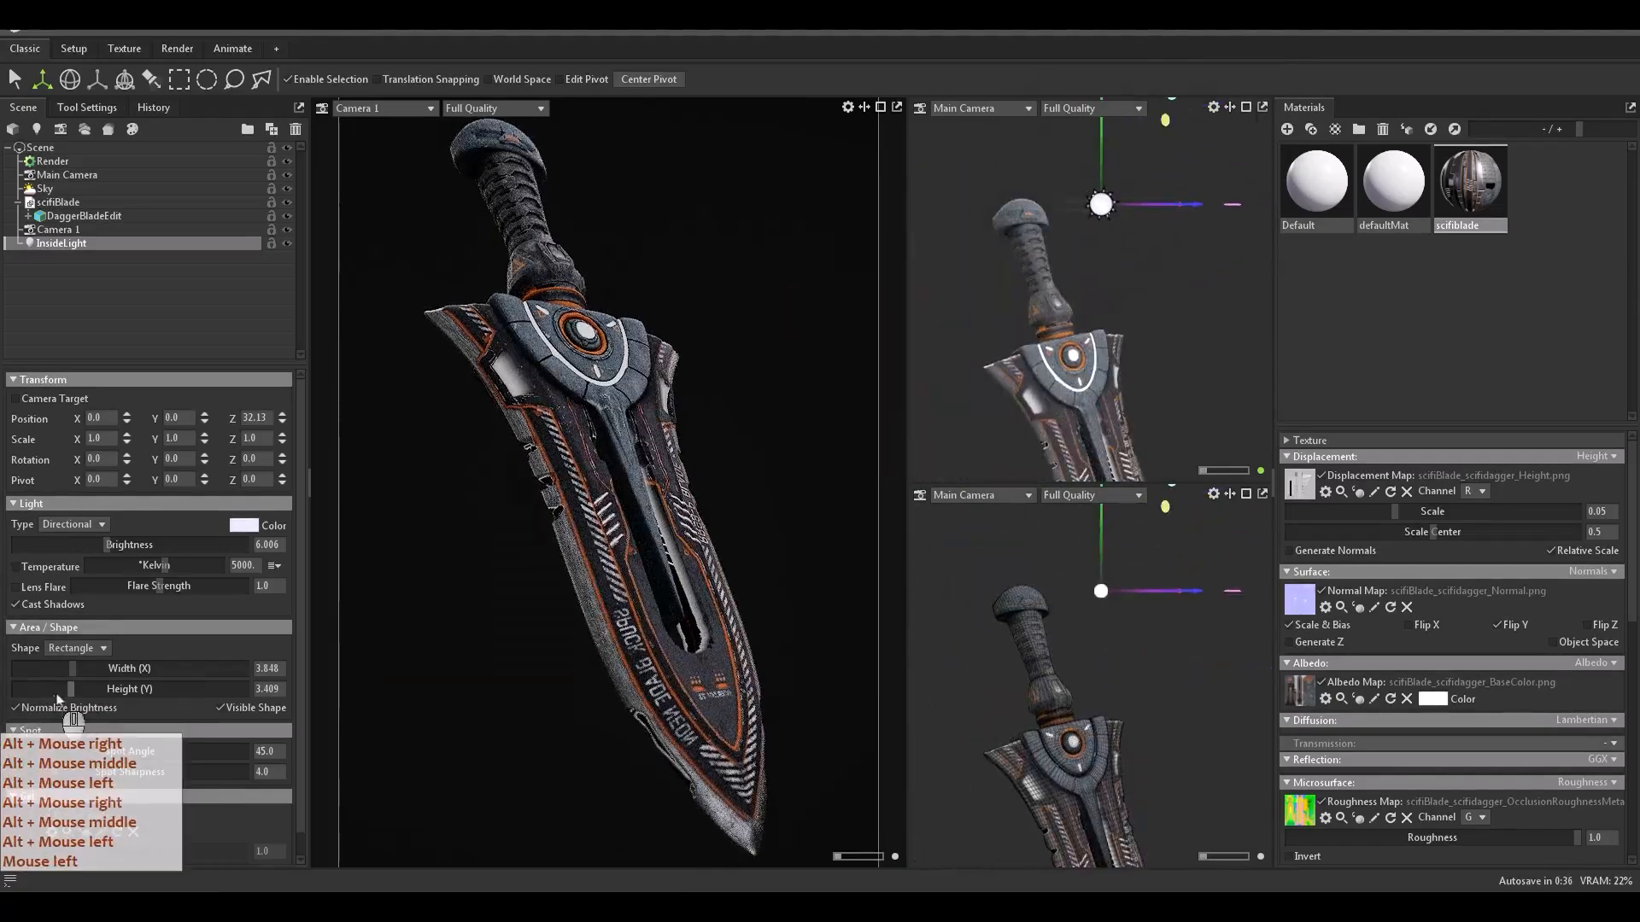
Step: Stretch the InsideLight's height to about 32.26
left_click_drag(71, 689, 112, 689)
right_click_drag(1110, 291, 1081, 303, "alt")
middle_click_drag(1080, 303, 1074, 290, "alt")
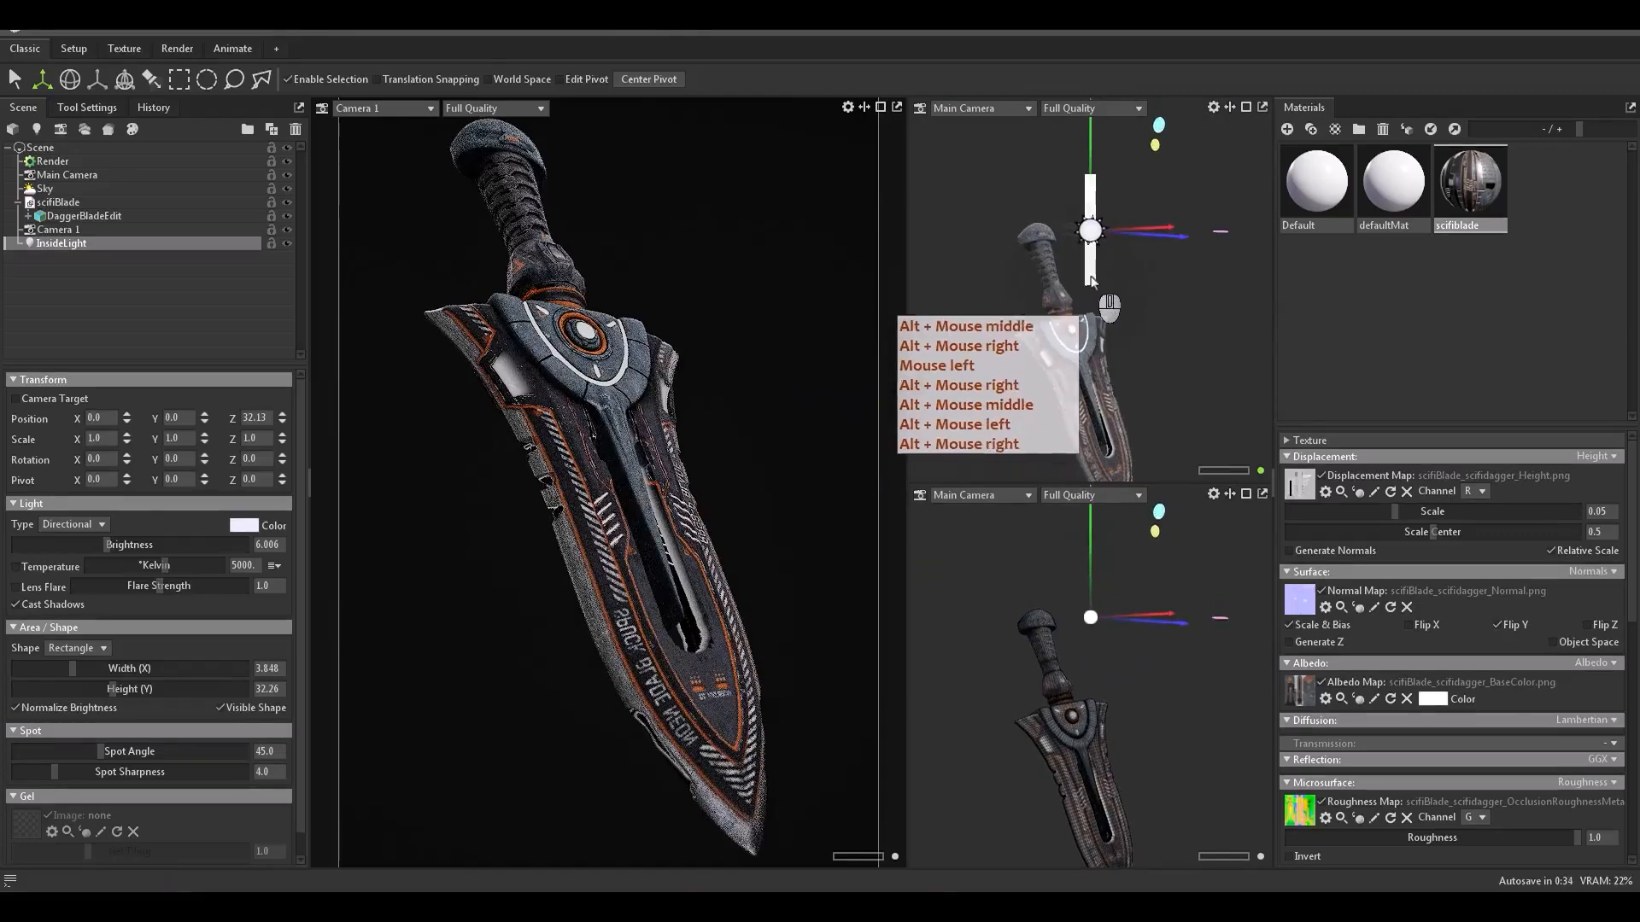
Step: Rotate the InsideLight to -30 degrees about X with rotation snapping so it lines up with the sword
key("e")
left_click_drag(1121, 223, 1294, 322, "ctrl")
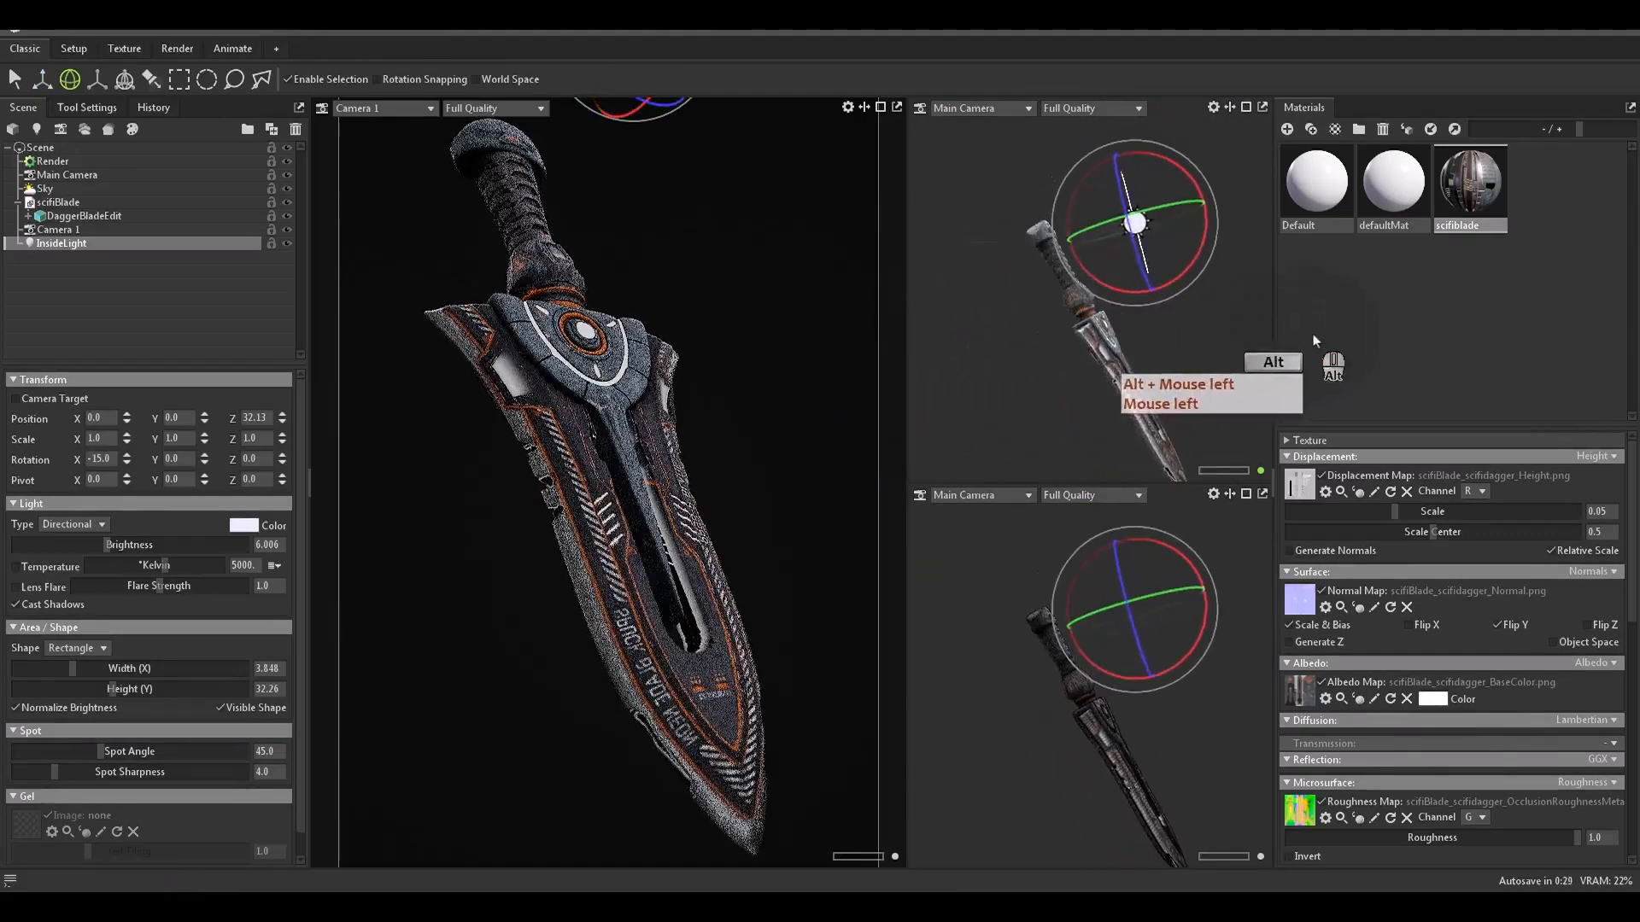
middle_click_drag(1294, 322, 1074, 304, "alt")
left_click_drag(1075, 304, 1142, 235, "alt")
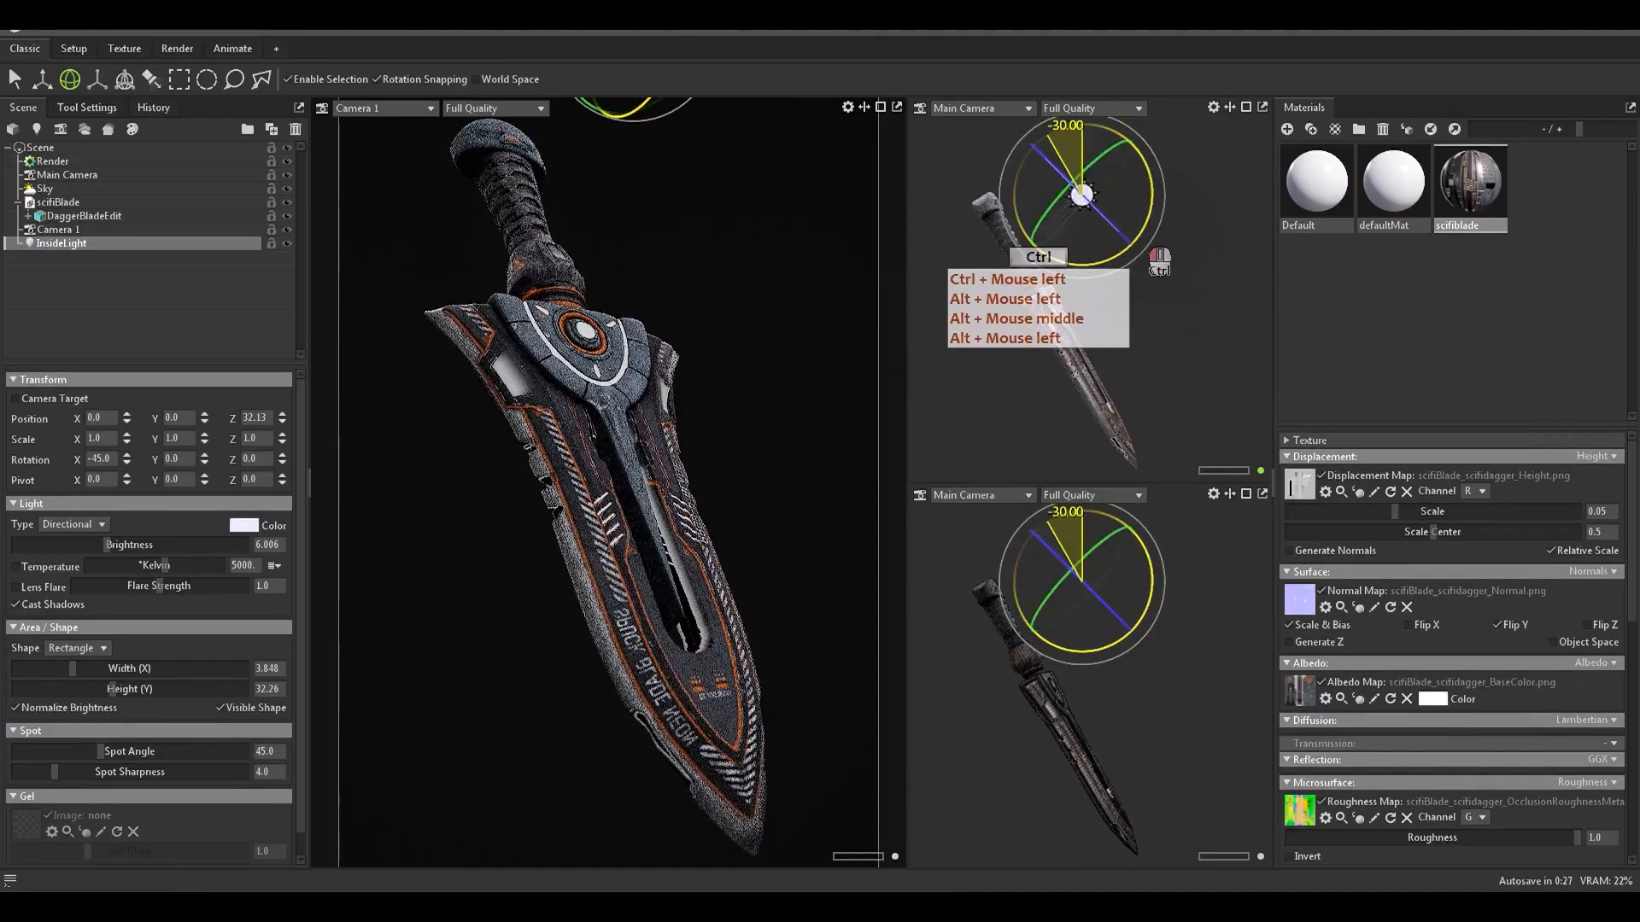
Step: Move the InsideLight down into the blade's central slot, to about Y -56.08 and Z 33.41
key("w")
middle_click_drag(1094, 175, 1074, 195, "alt")
left_click_drag(1079, 144, 1092, 326)
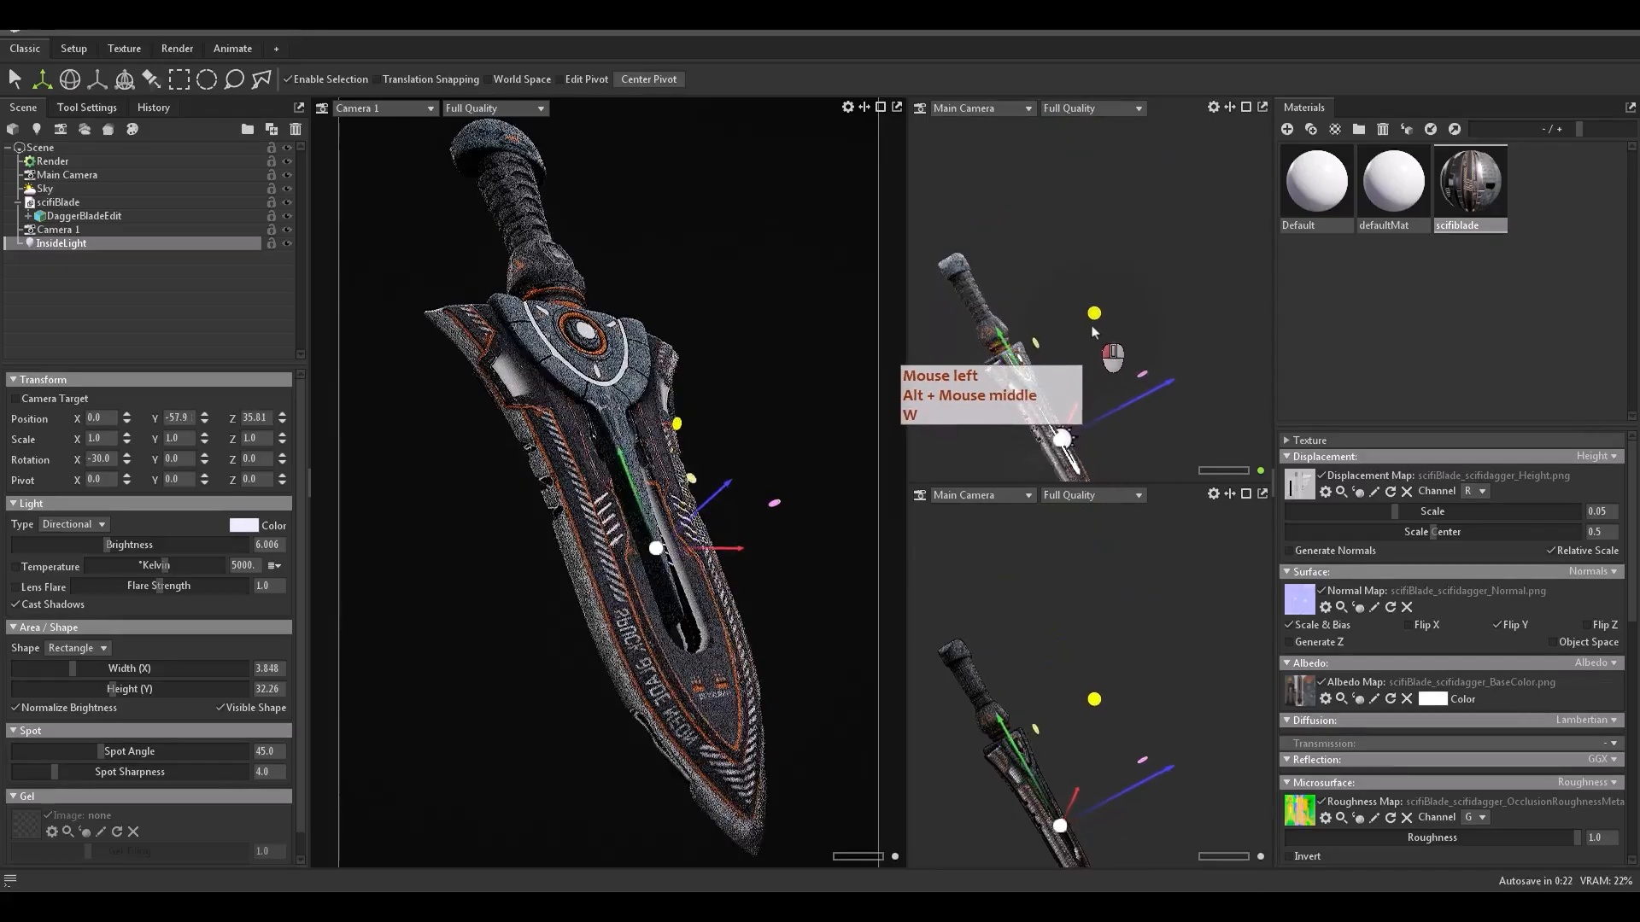
left_click_drag(1109, 431, 970, 435, "alt")
right_click_drag(970, 436, 991, 403, "alt")
middle_click_drag(991, 403, 1083, 329, "alt")
left_click_drag(1083, 329, 986, 323, "alt")
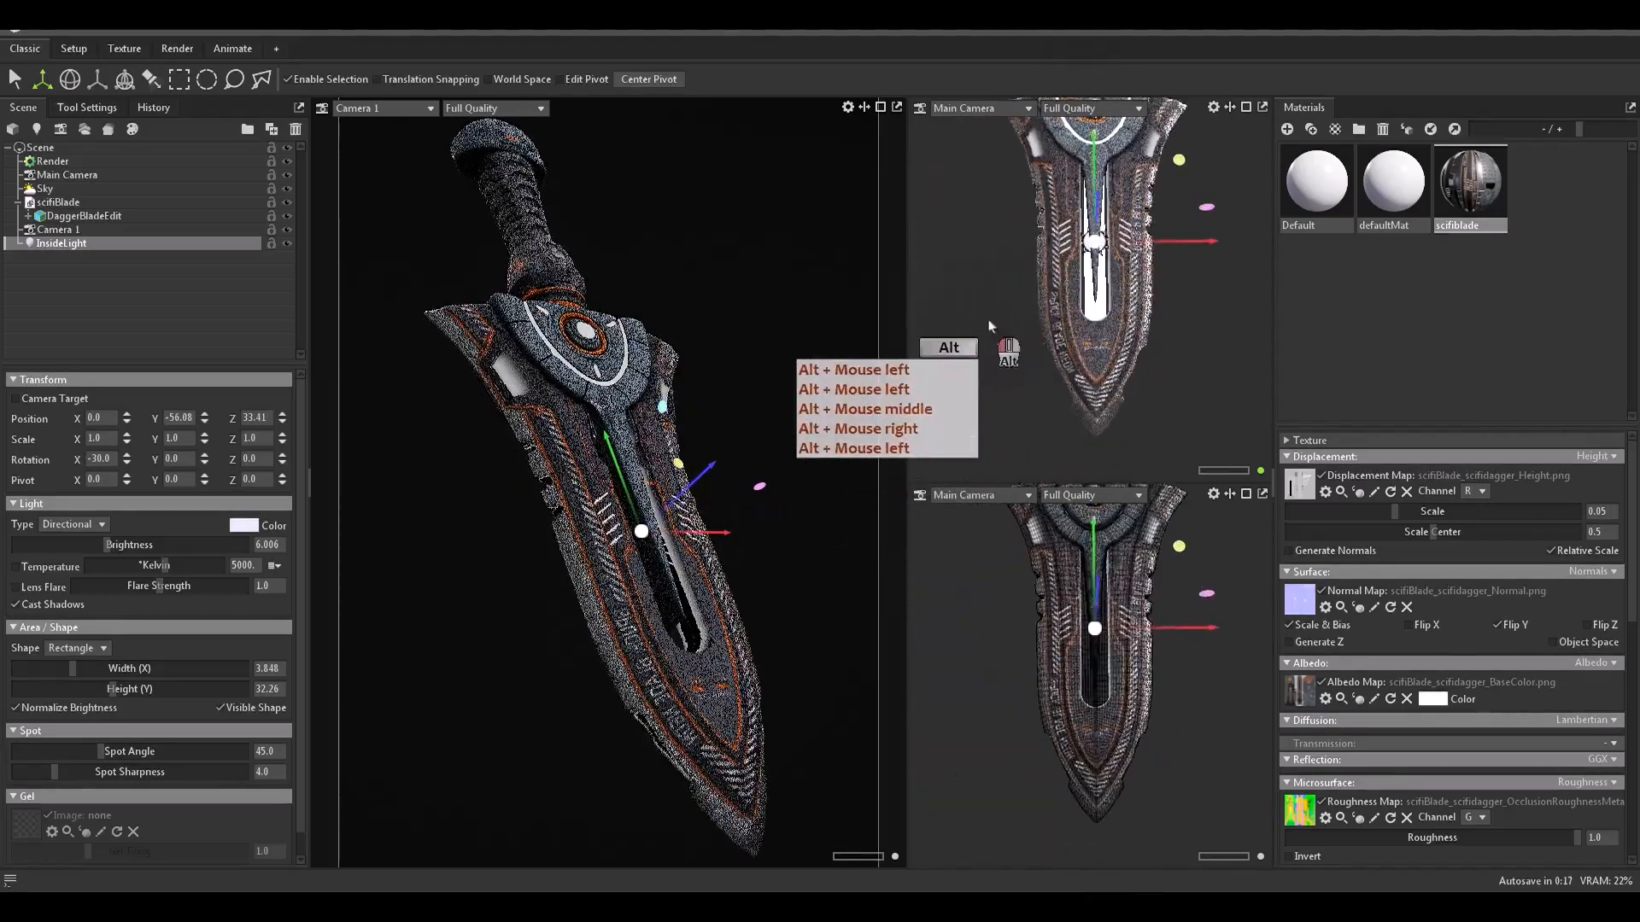
Step: Resize the InsideLight to fill the blade's slot, with a width of about 12.53 and a height of about 33.4
right_click_drag(987, 324, 1089, 254, "alt")
middle_click_drag(1089, 254, 1059, 383, "alt")
left_click_drag(1059, 383, 1087, 384, "alt")
key("r")
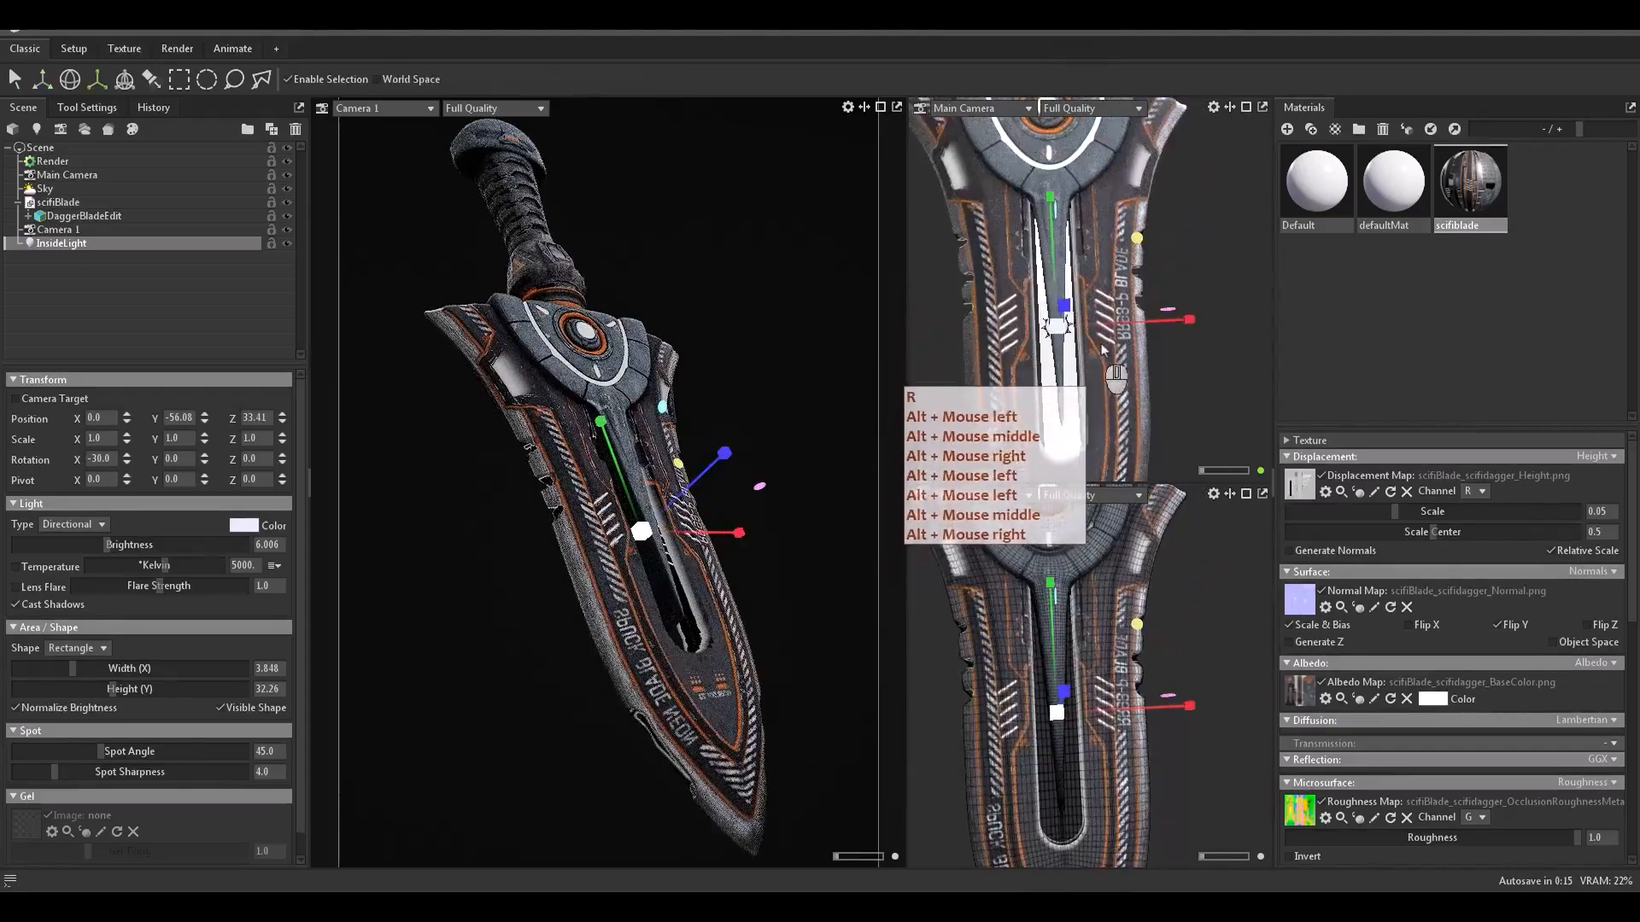
left_click_drag(72, 668, 95, 664)
middle_click_drag(1101, 441, 1108, 353, "alt")
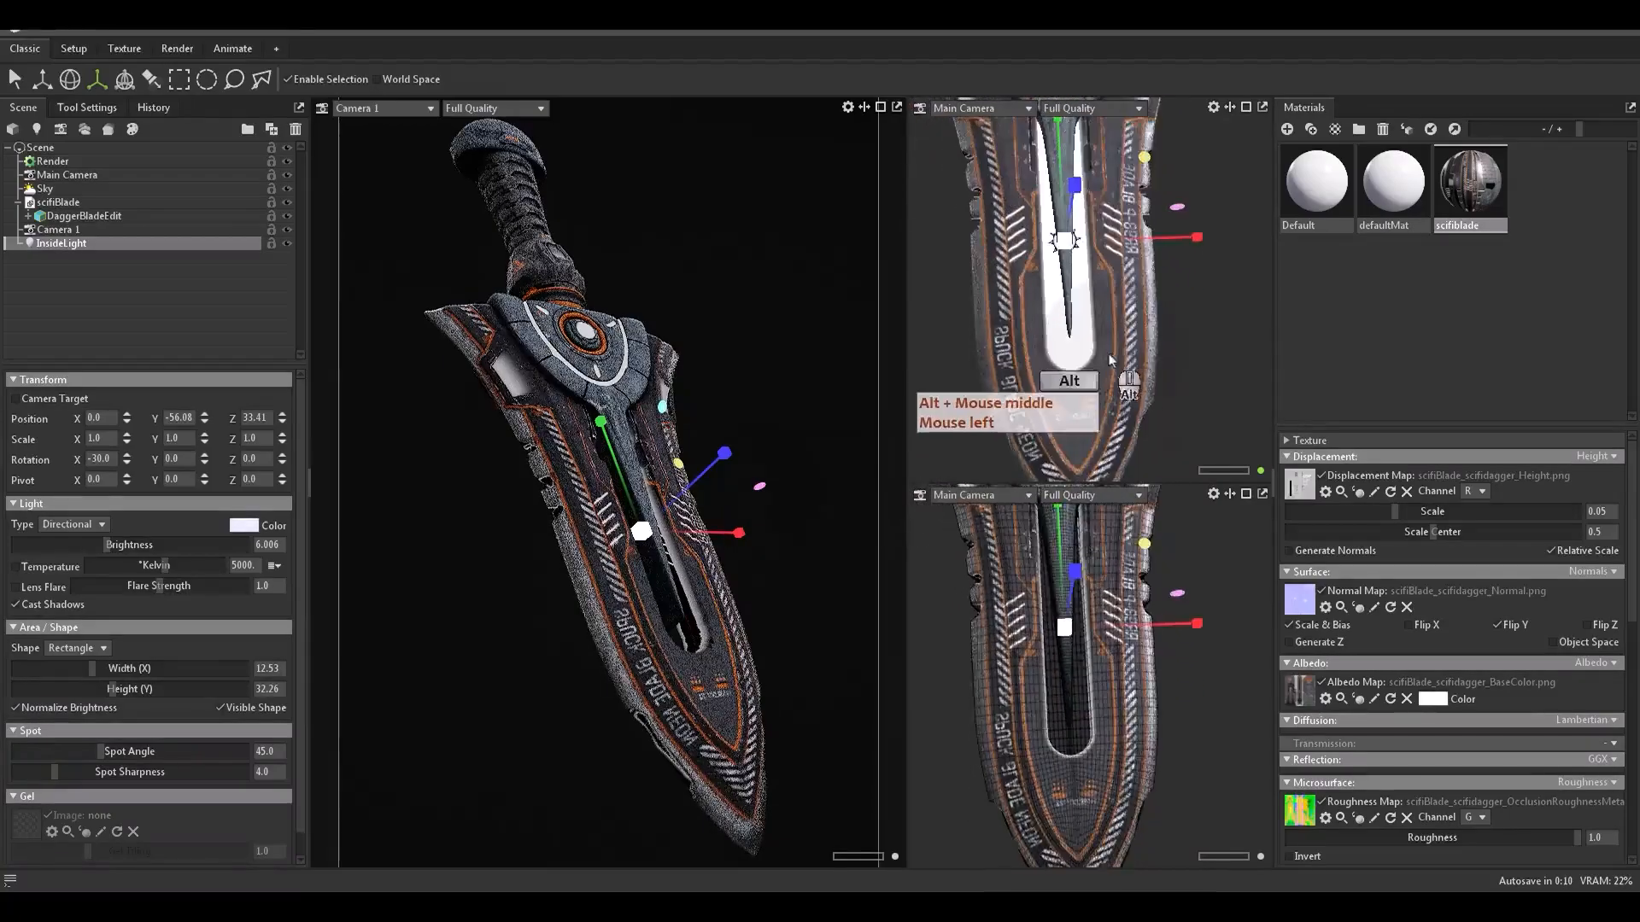
left_click_drag(1109, 353, 1221, 265, "alt")
left_click_drag(112, 689, 116, 673)
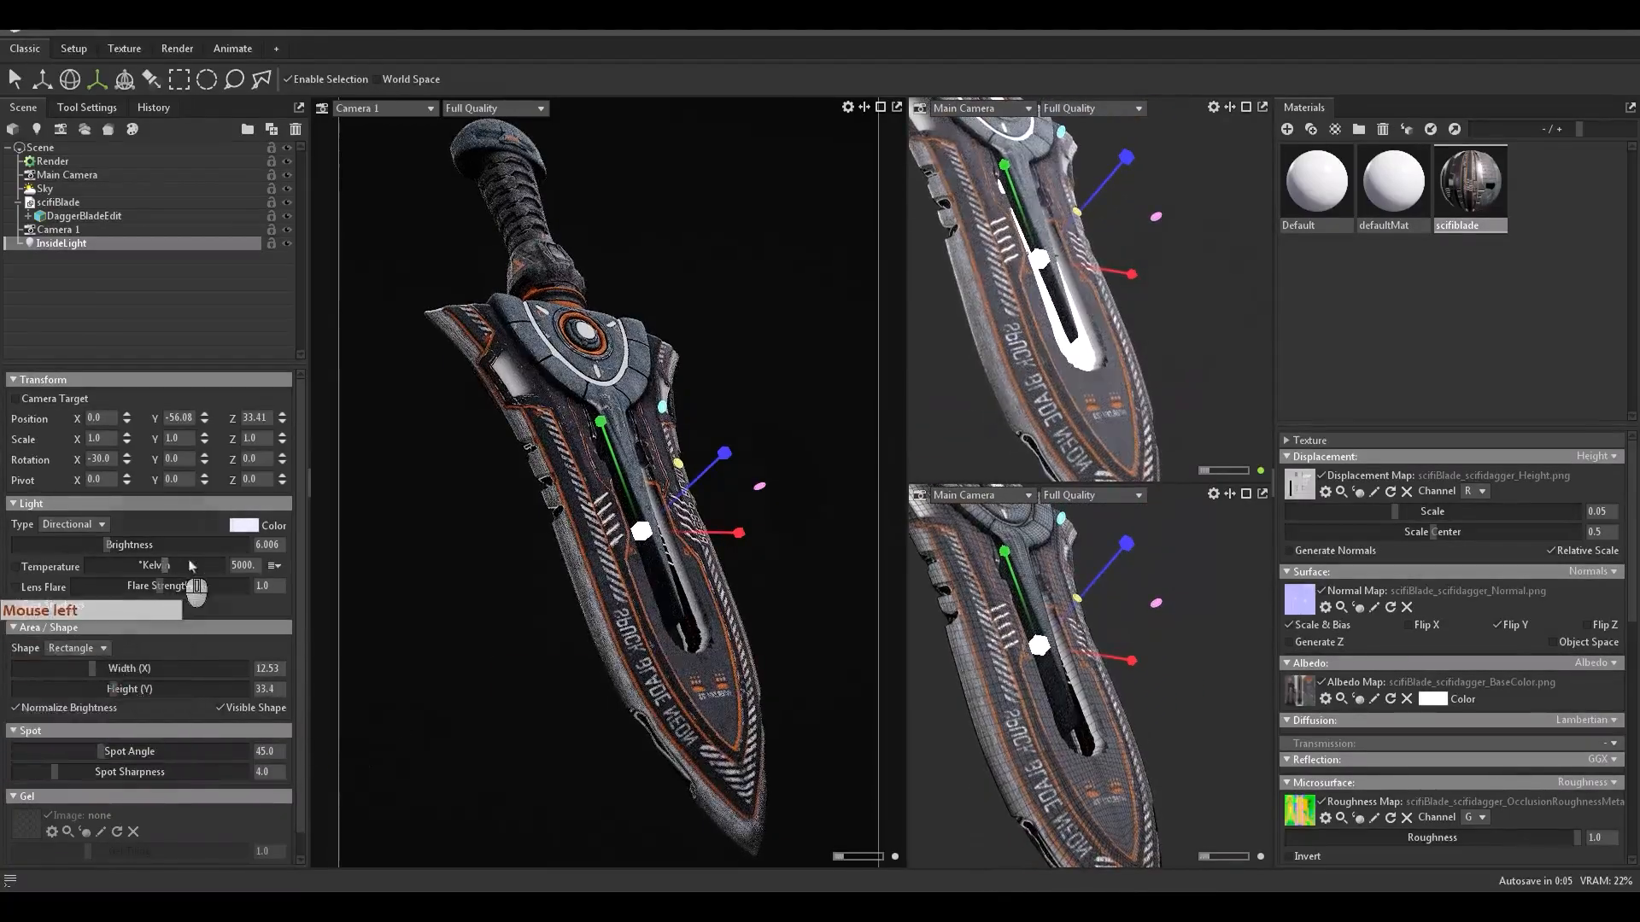
Step: Set the InsideLight's color to white (ffffff) and its brightness to 7
left_click(246, 531)
left_click_drag(700, 513, 576, 318)
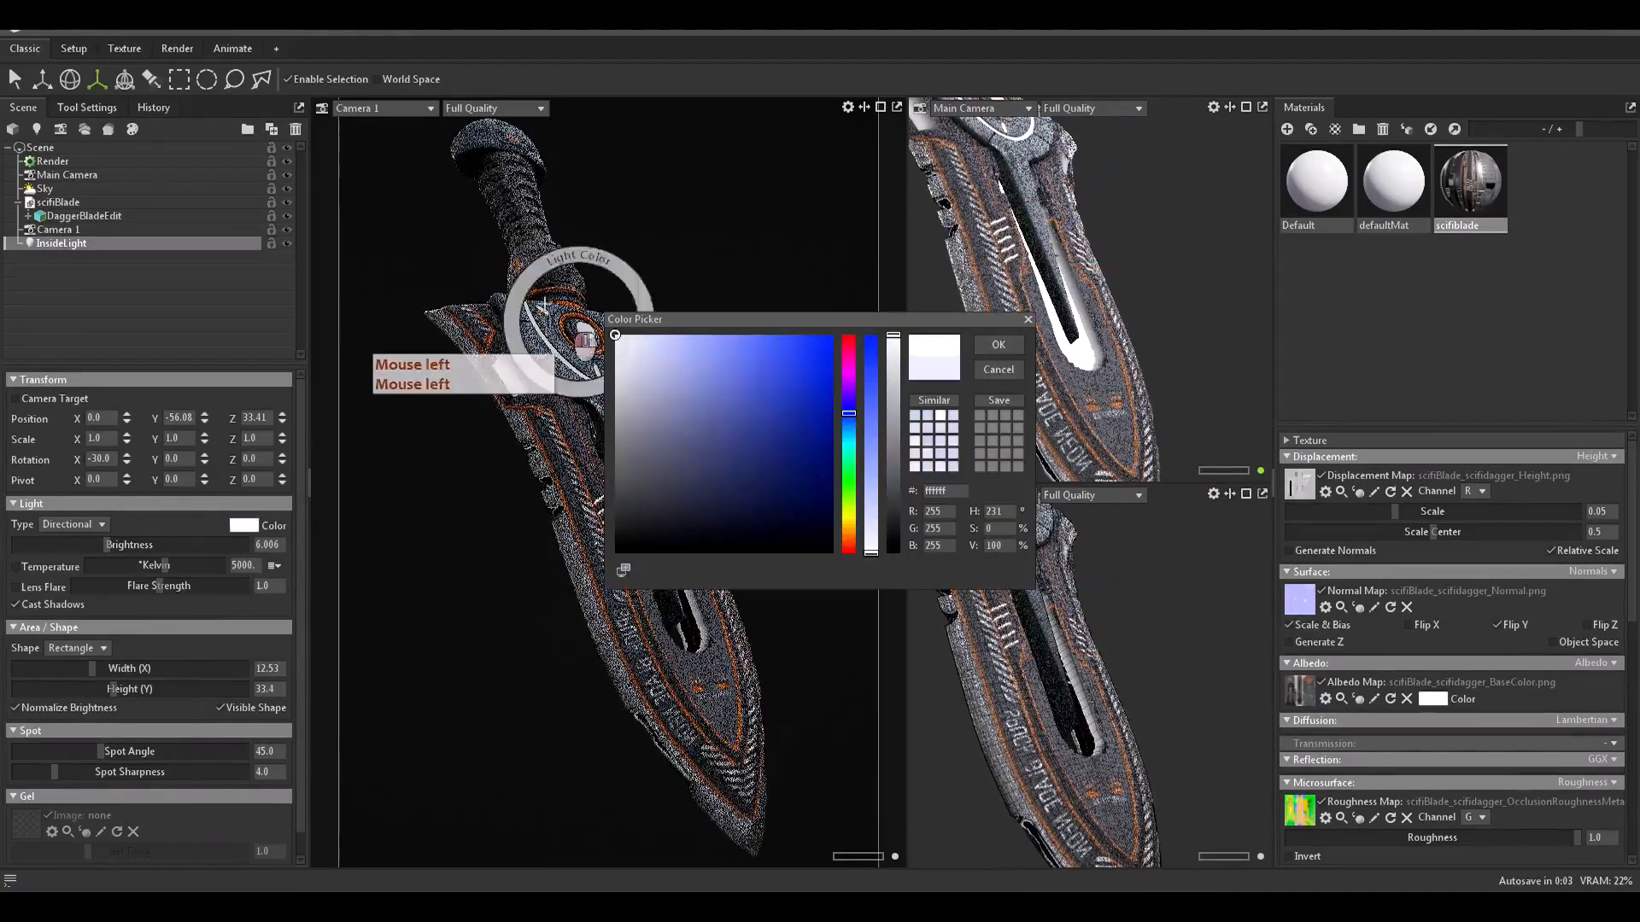
left_click(999, 346)
left_click(181, 543)
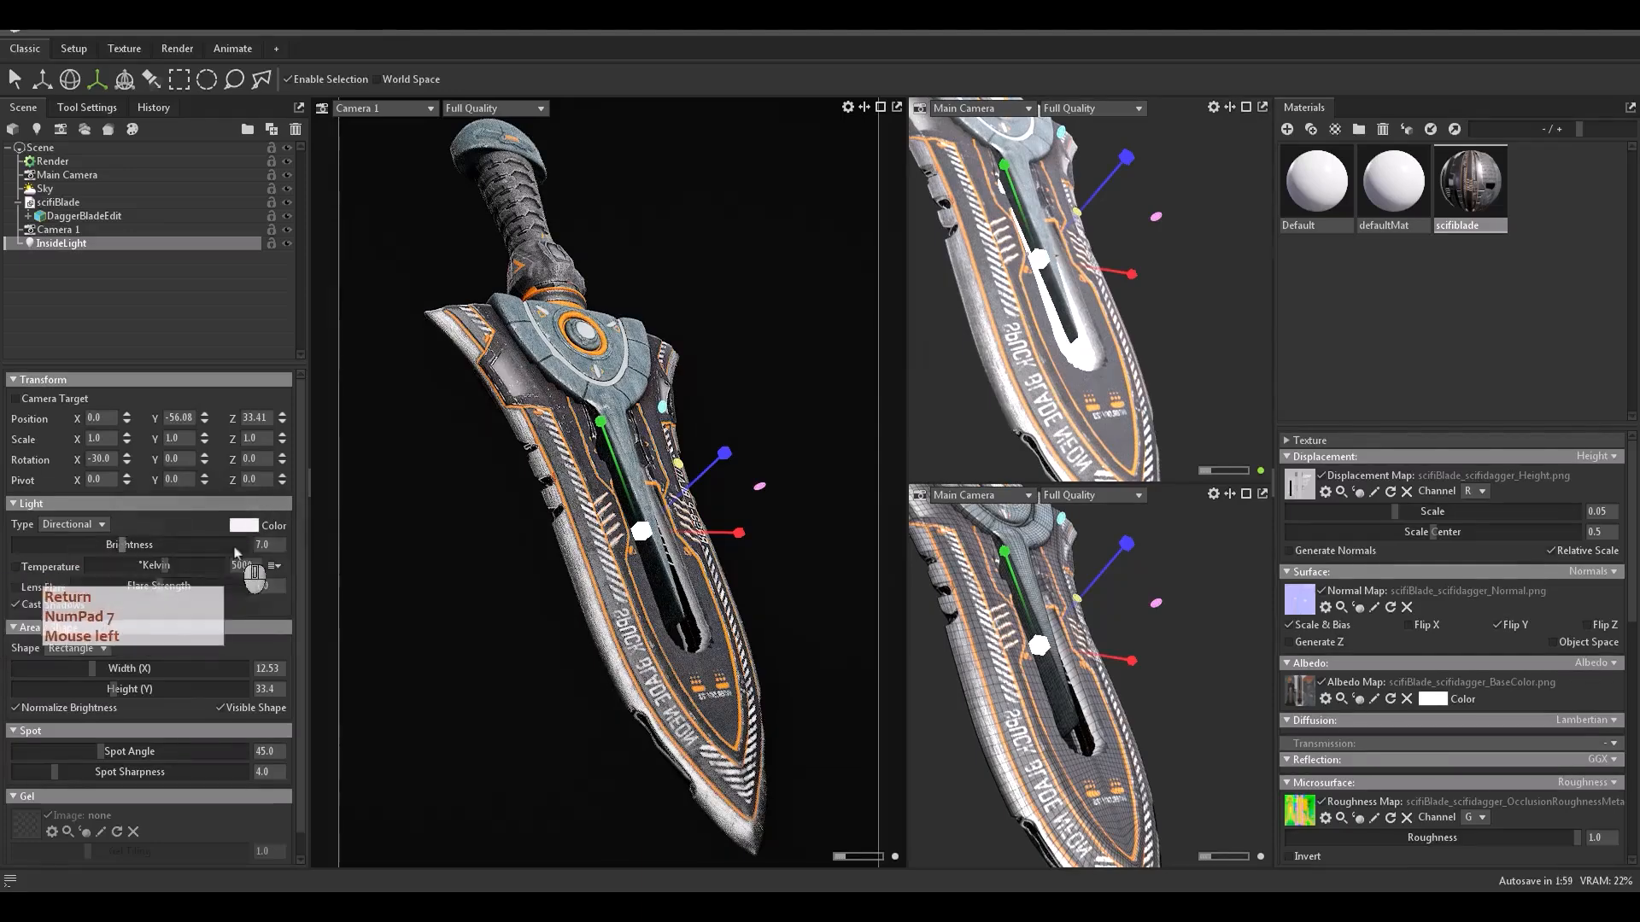
left_click(267, 547)
Step: Change the InsideLight's type from Directional to Omni
left_click(73, 529)
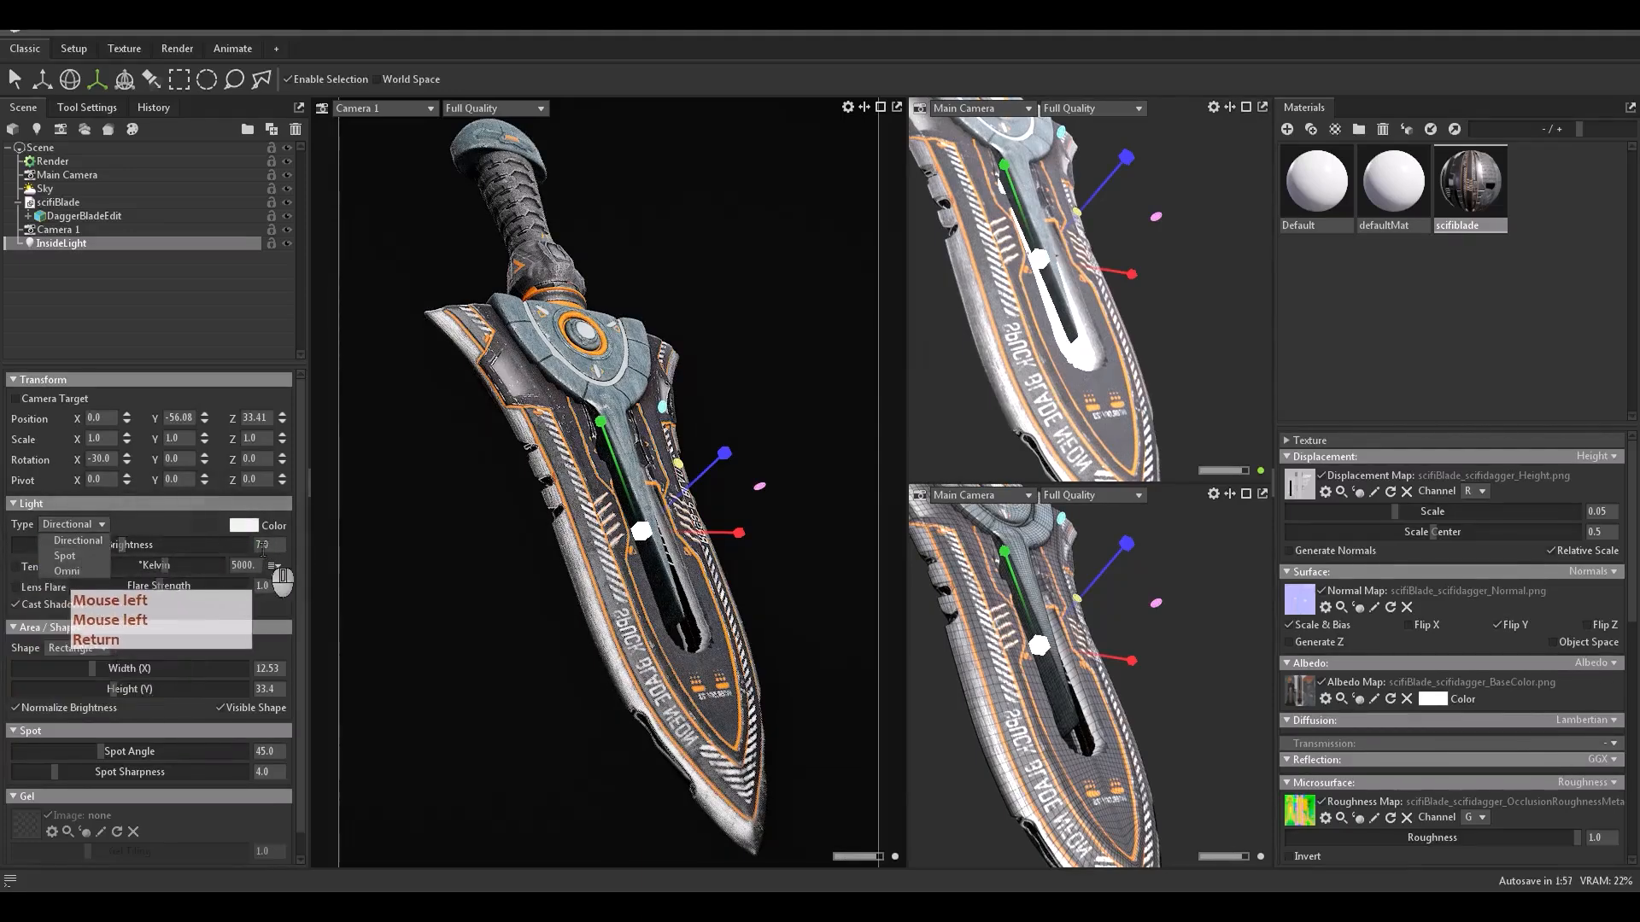
left_click(266, 546)
left_click(276, 547)
left_click(89, 530)
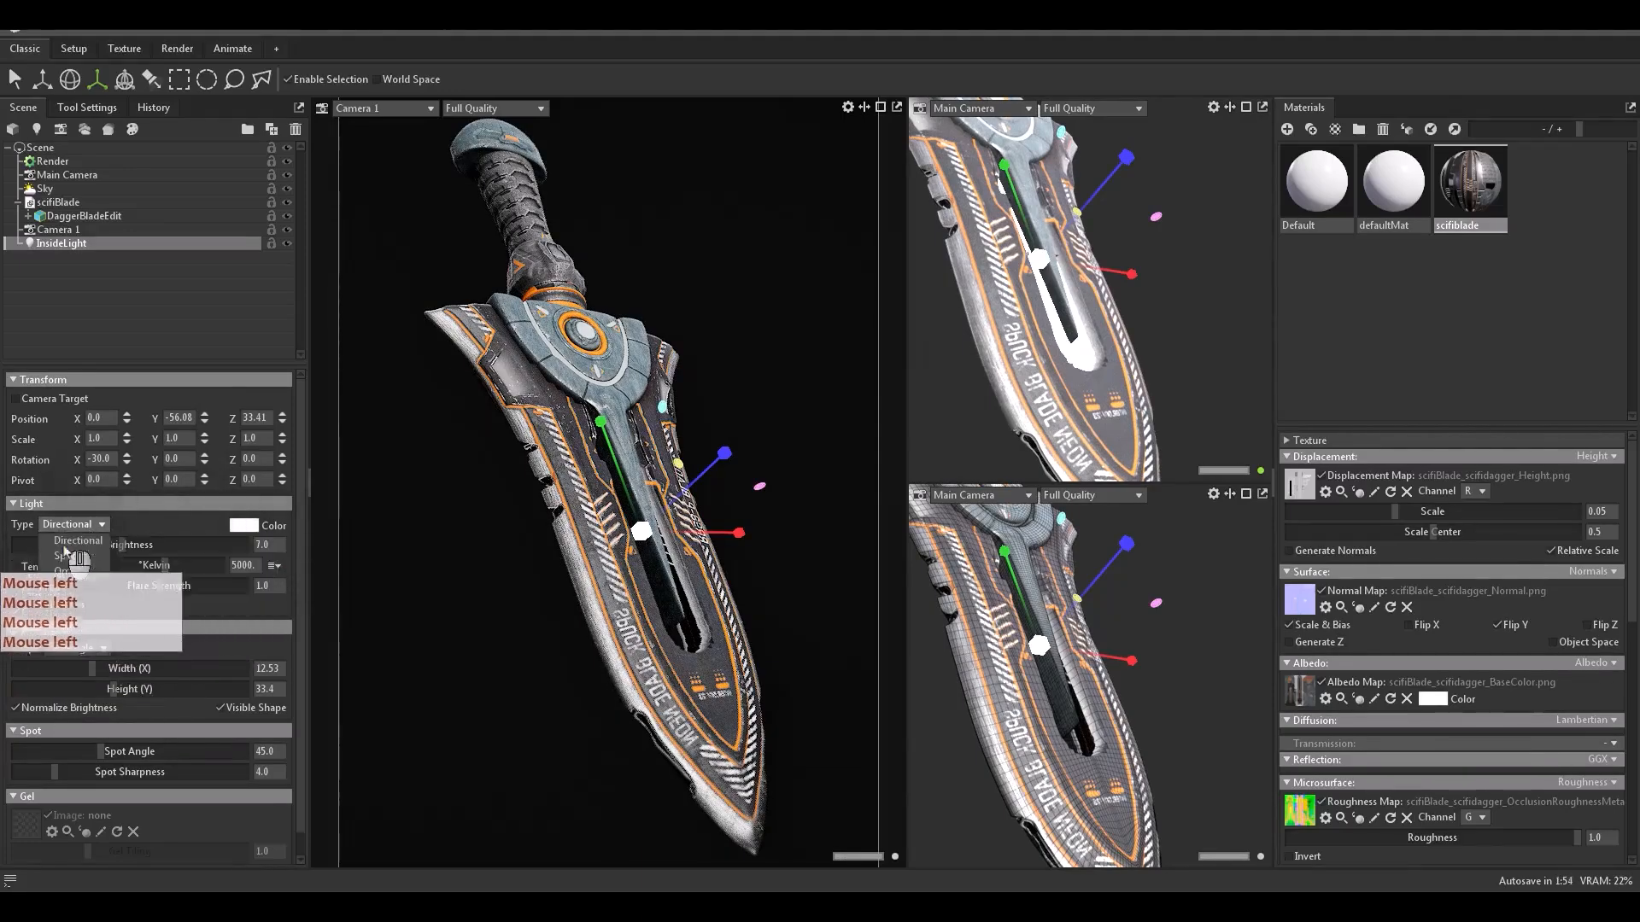
left_click(76, 569)
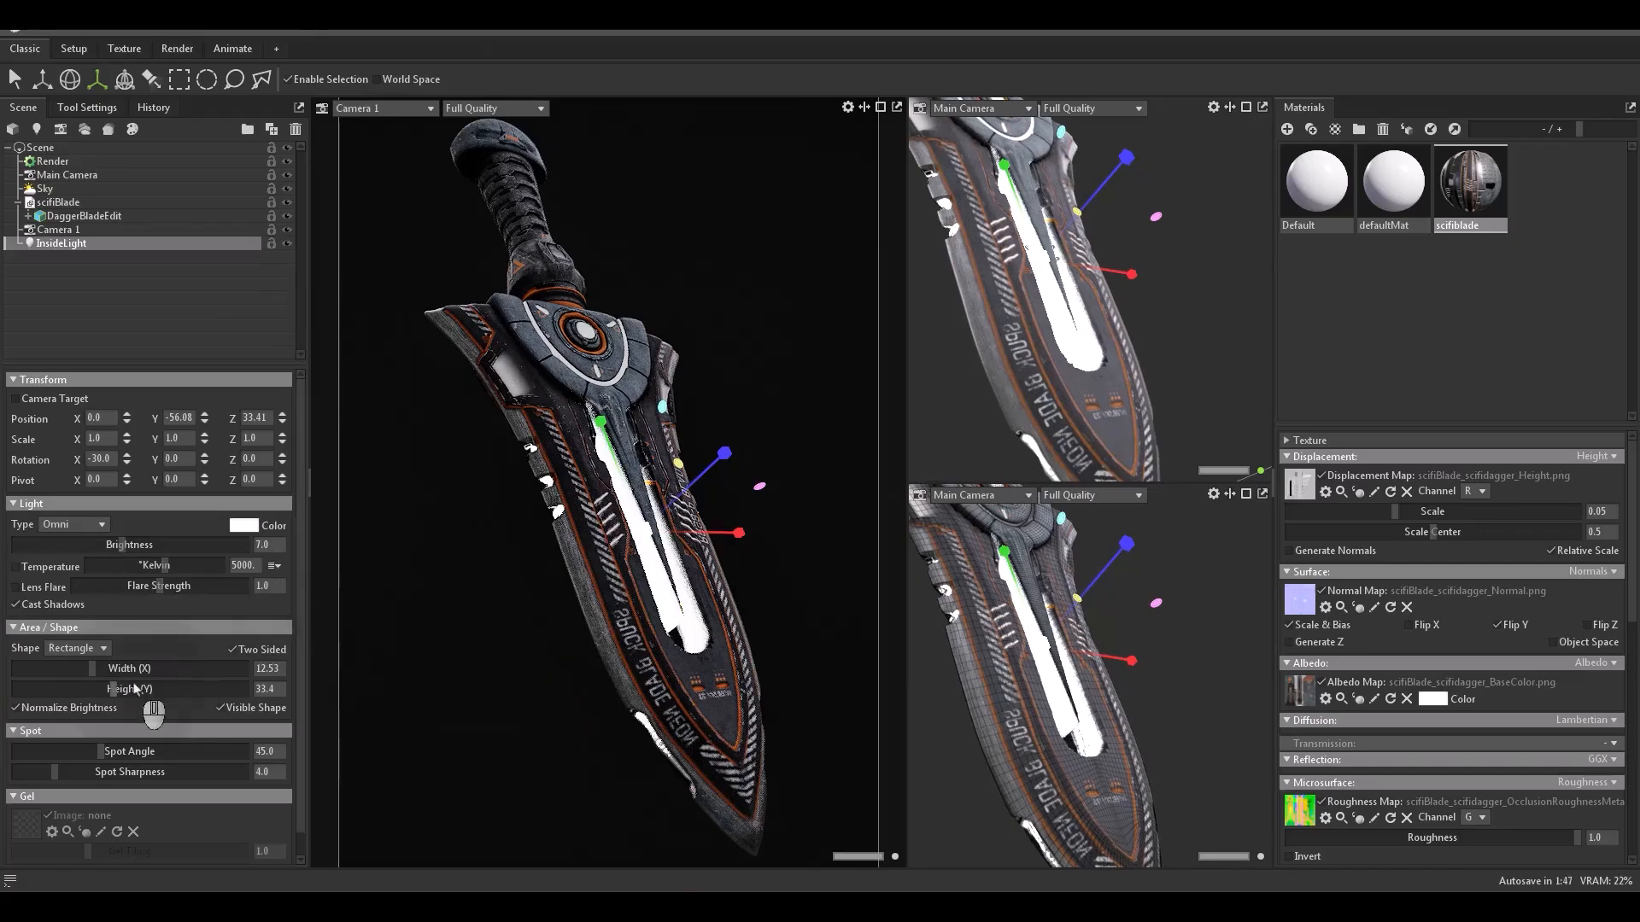
Step: Color the InsideLight bright orange, hex ff8900
left_click(243, 526)
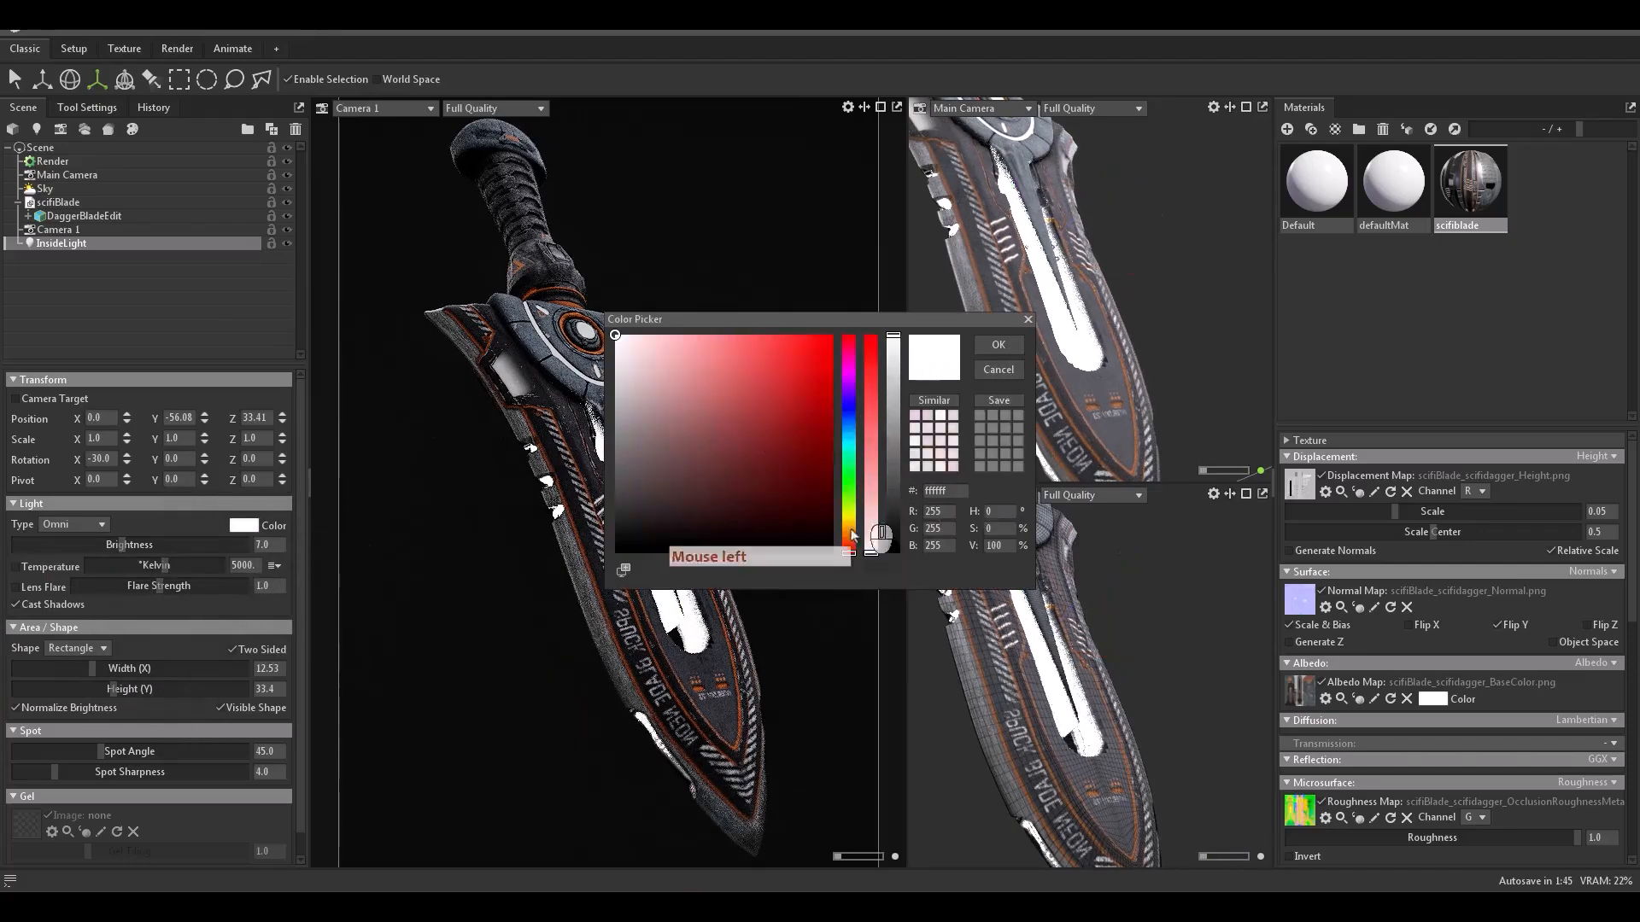
left_click_drag(847, 316, 1142, 380)
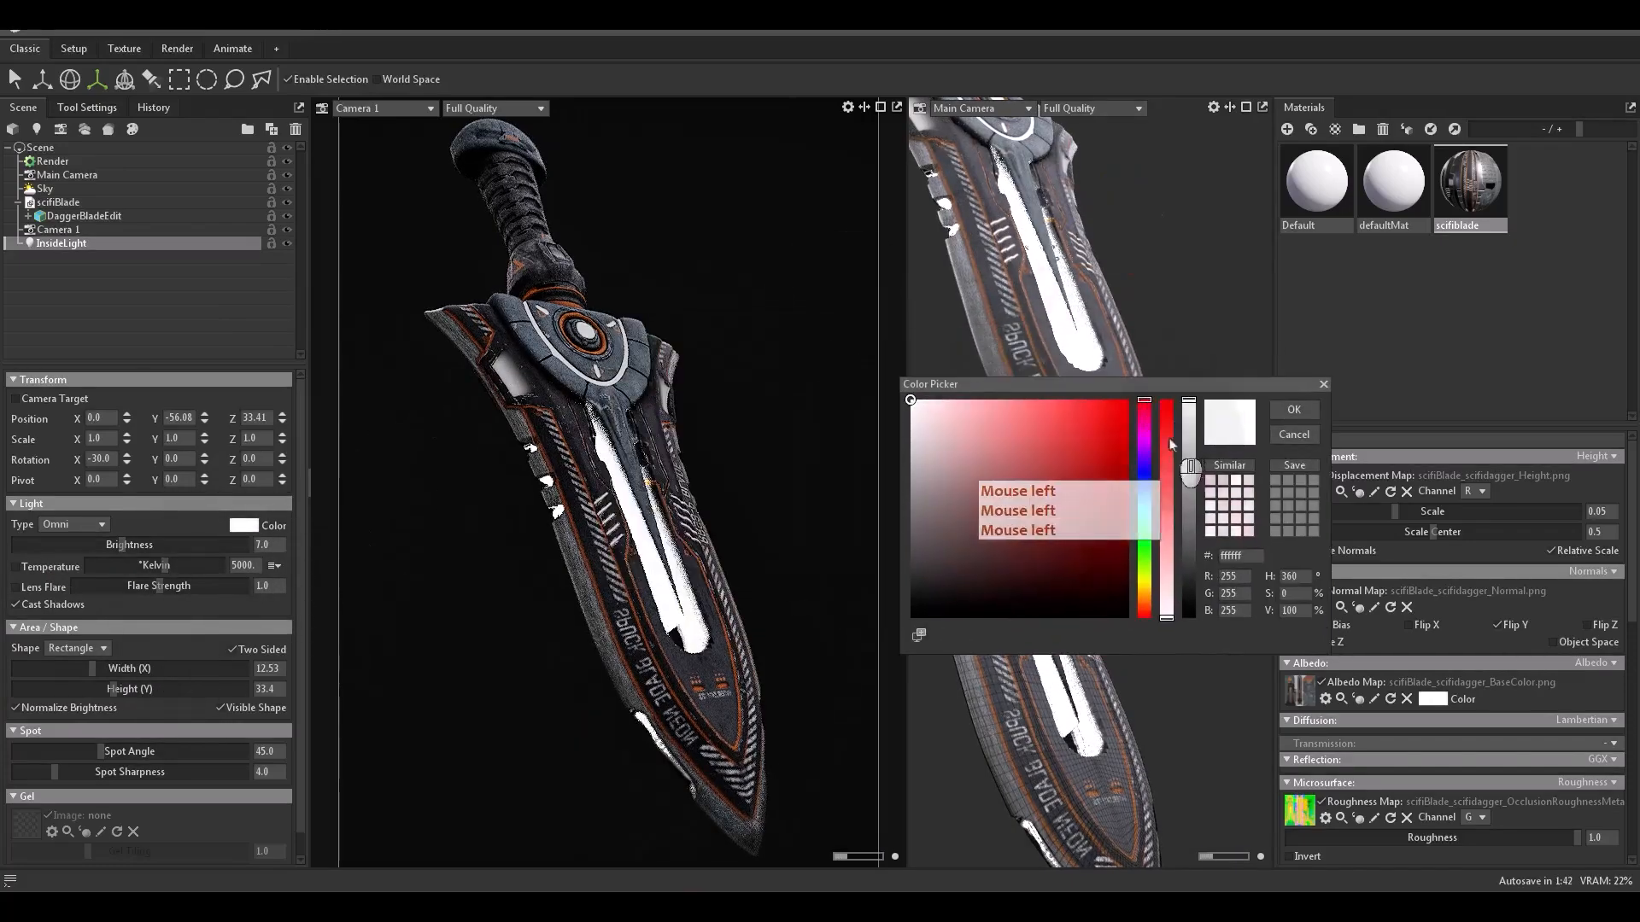
left_click(1129, 400)
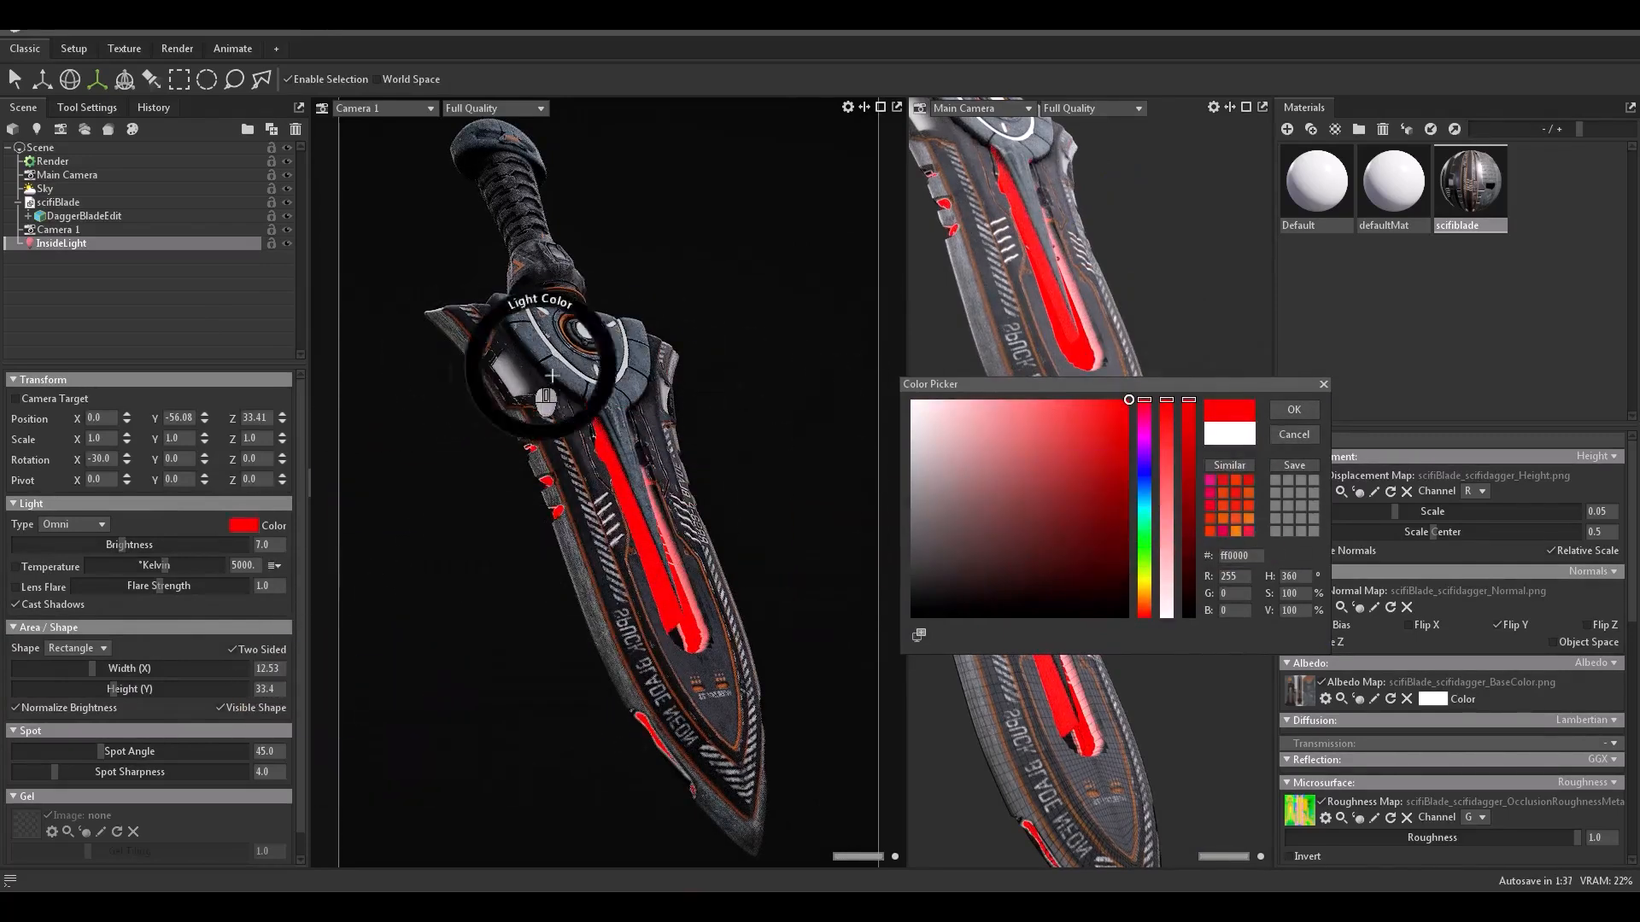
mouse_move(1149, 483)
left_mouse_down()
mouse_move(1139, 460)
mouse_move(1142, 608)
left_mouse_up()
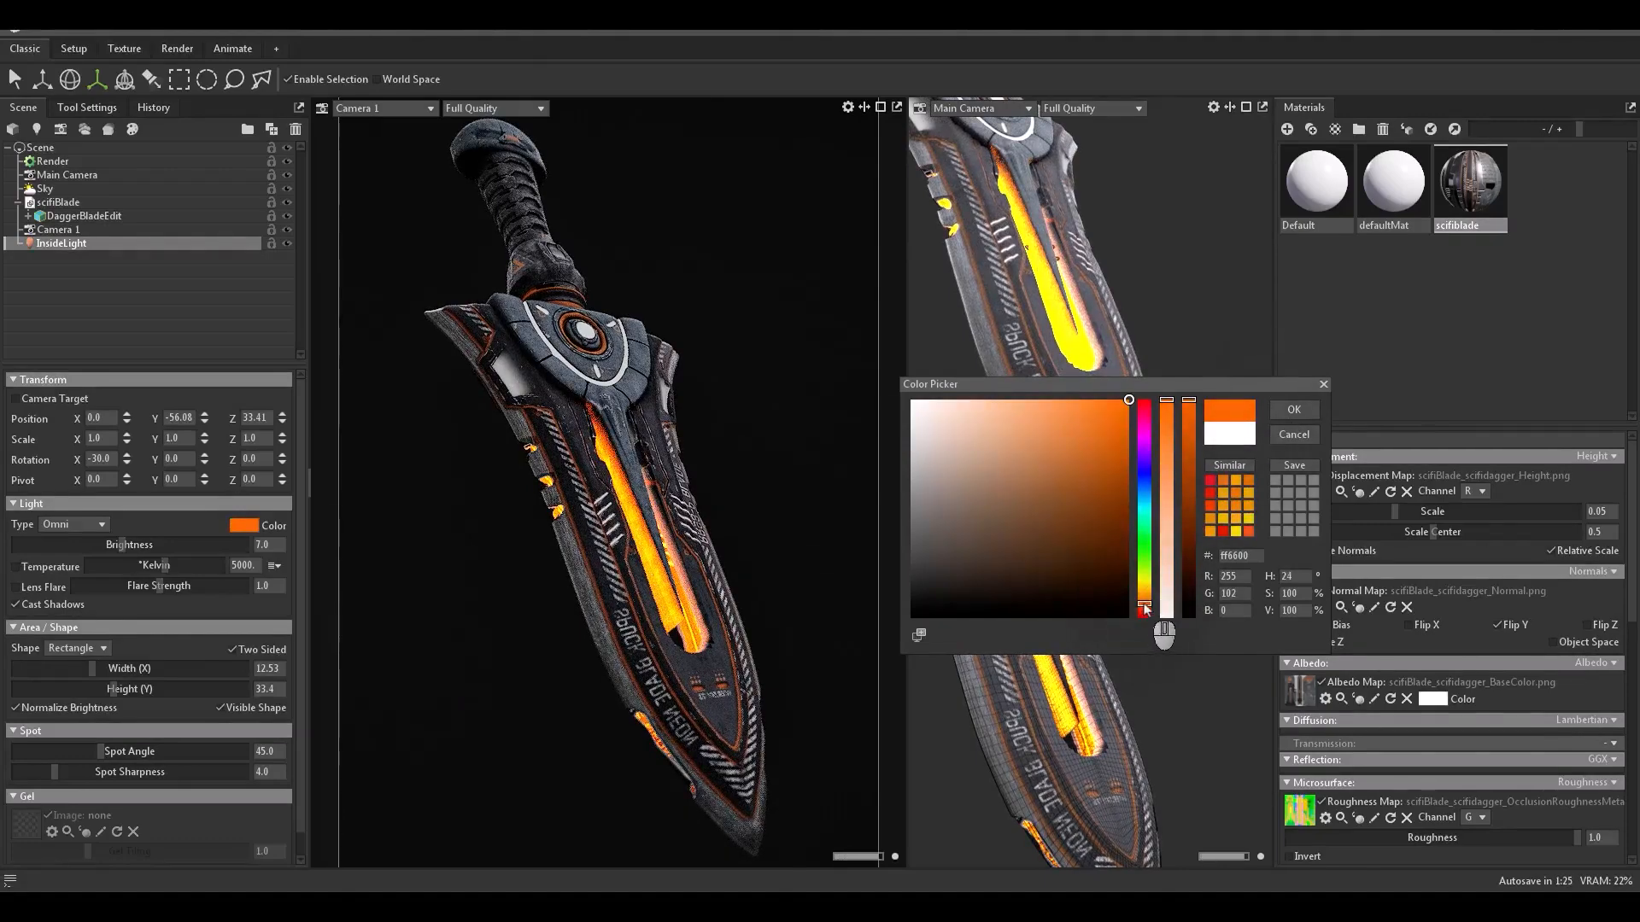
left_click_drag(1146, 608, 1145, 598)
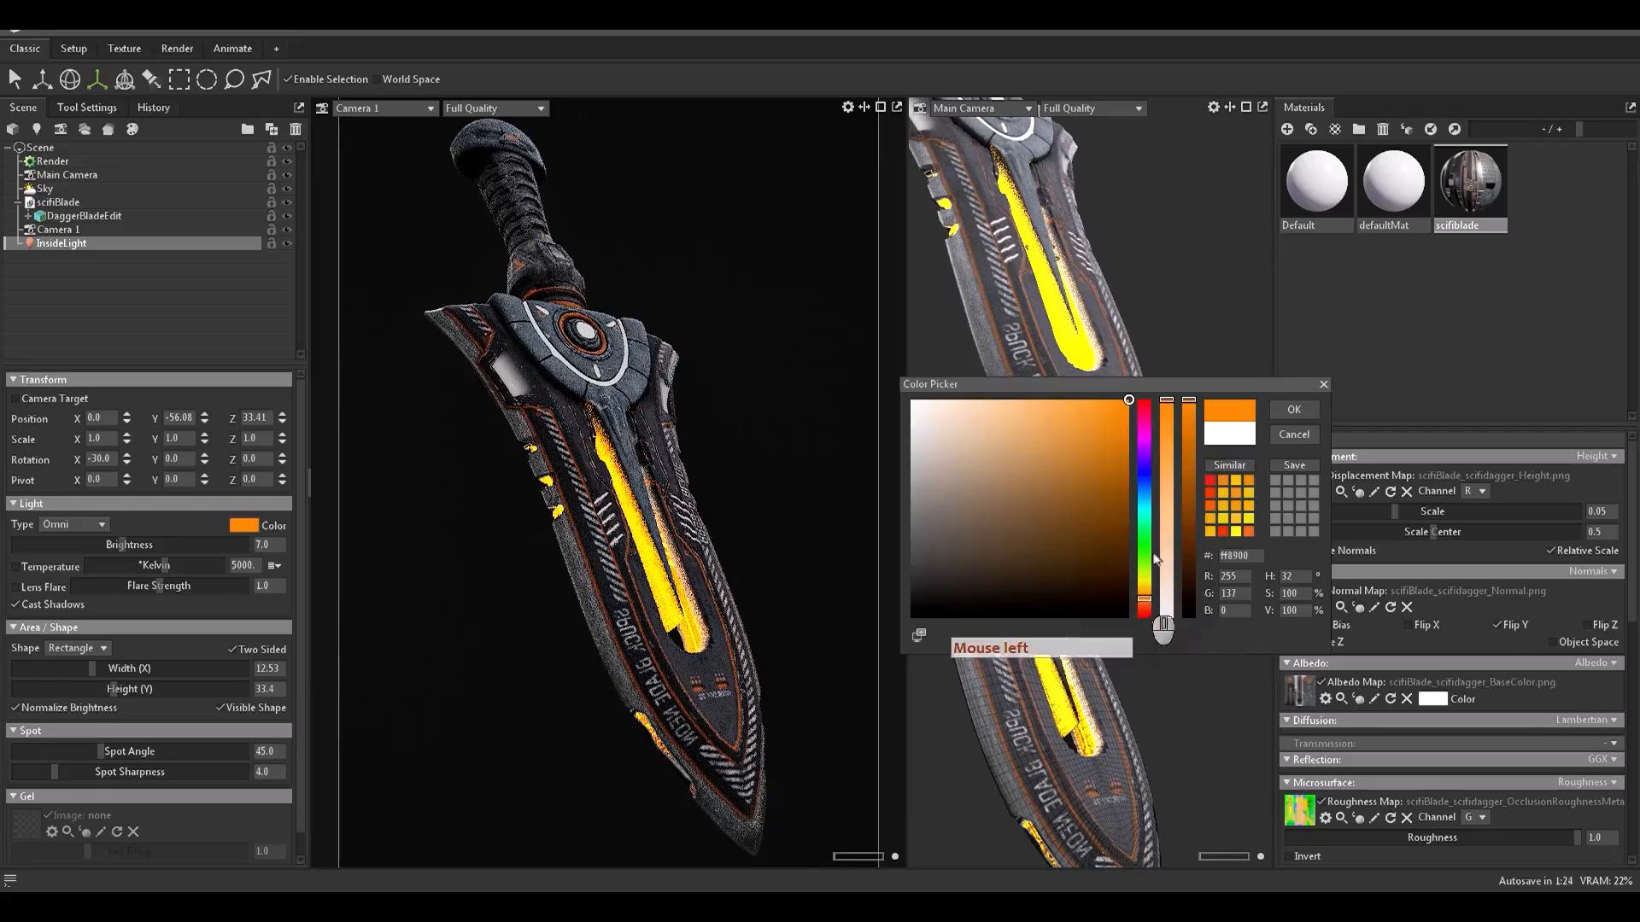
left_click(1288, 410)
Step: Copy the InsideLight's orange color and paste it as the emission color of the scifiblade material
right_click(246, 526)
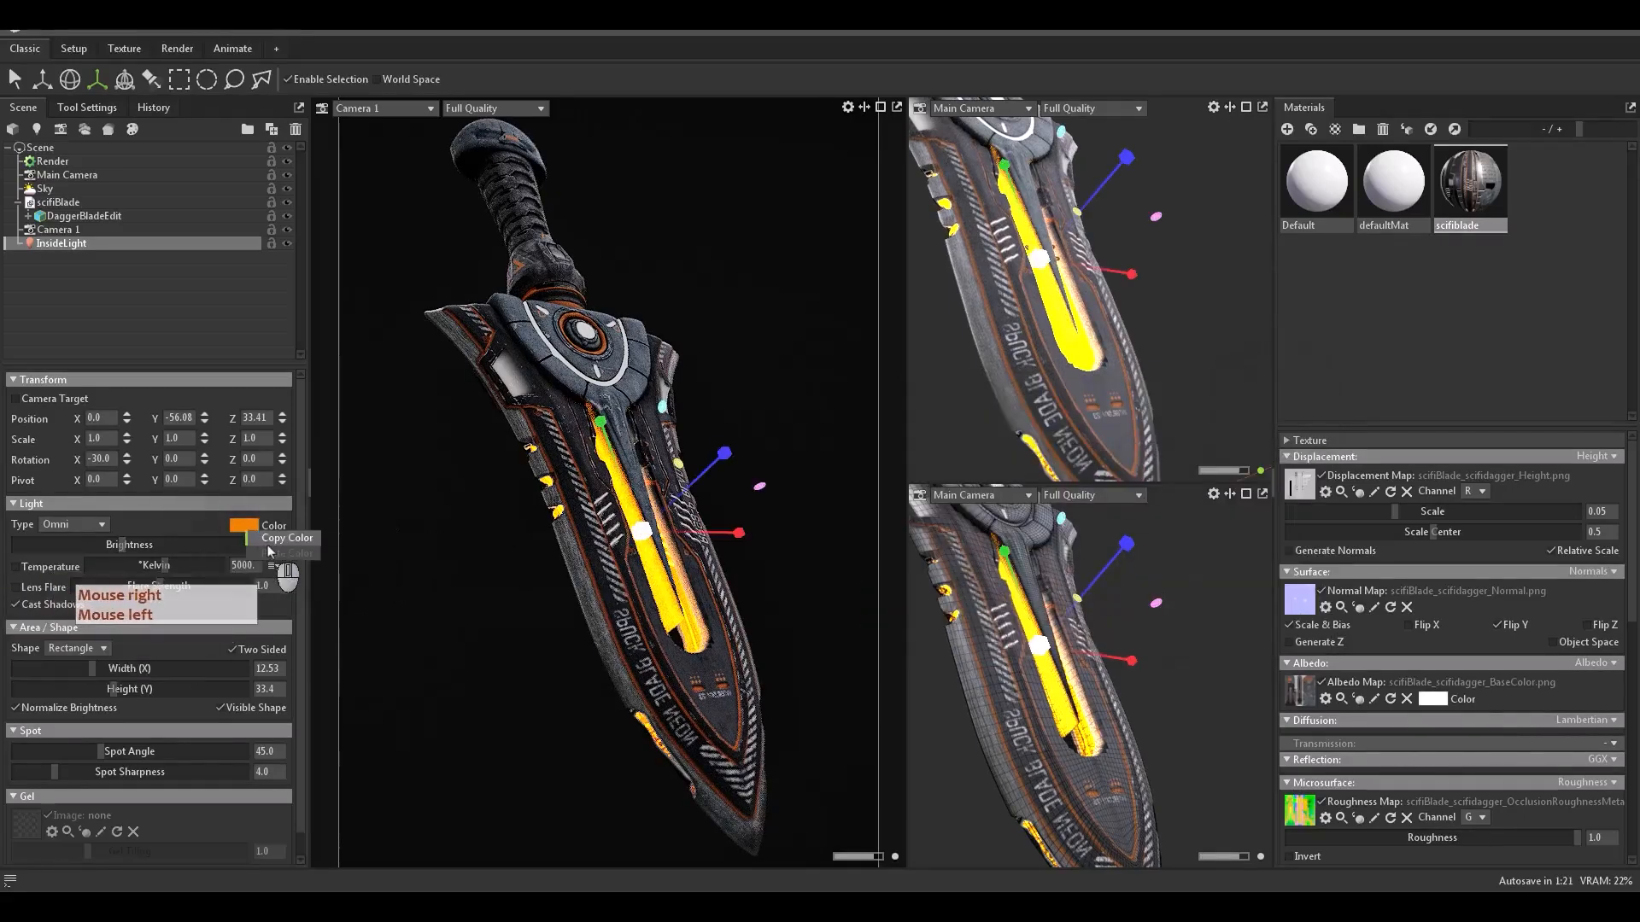
scroll(1422, 658, "down", 6)
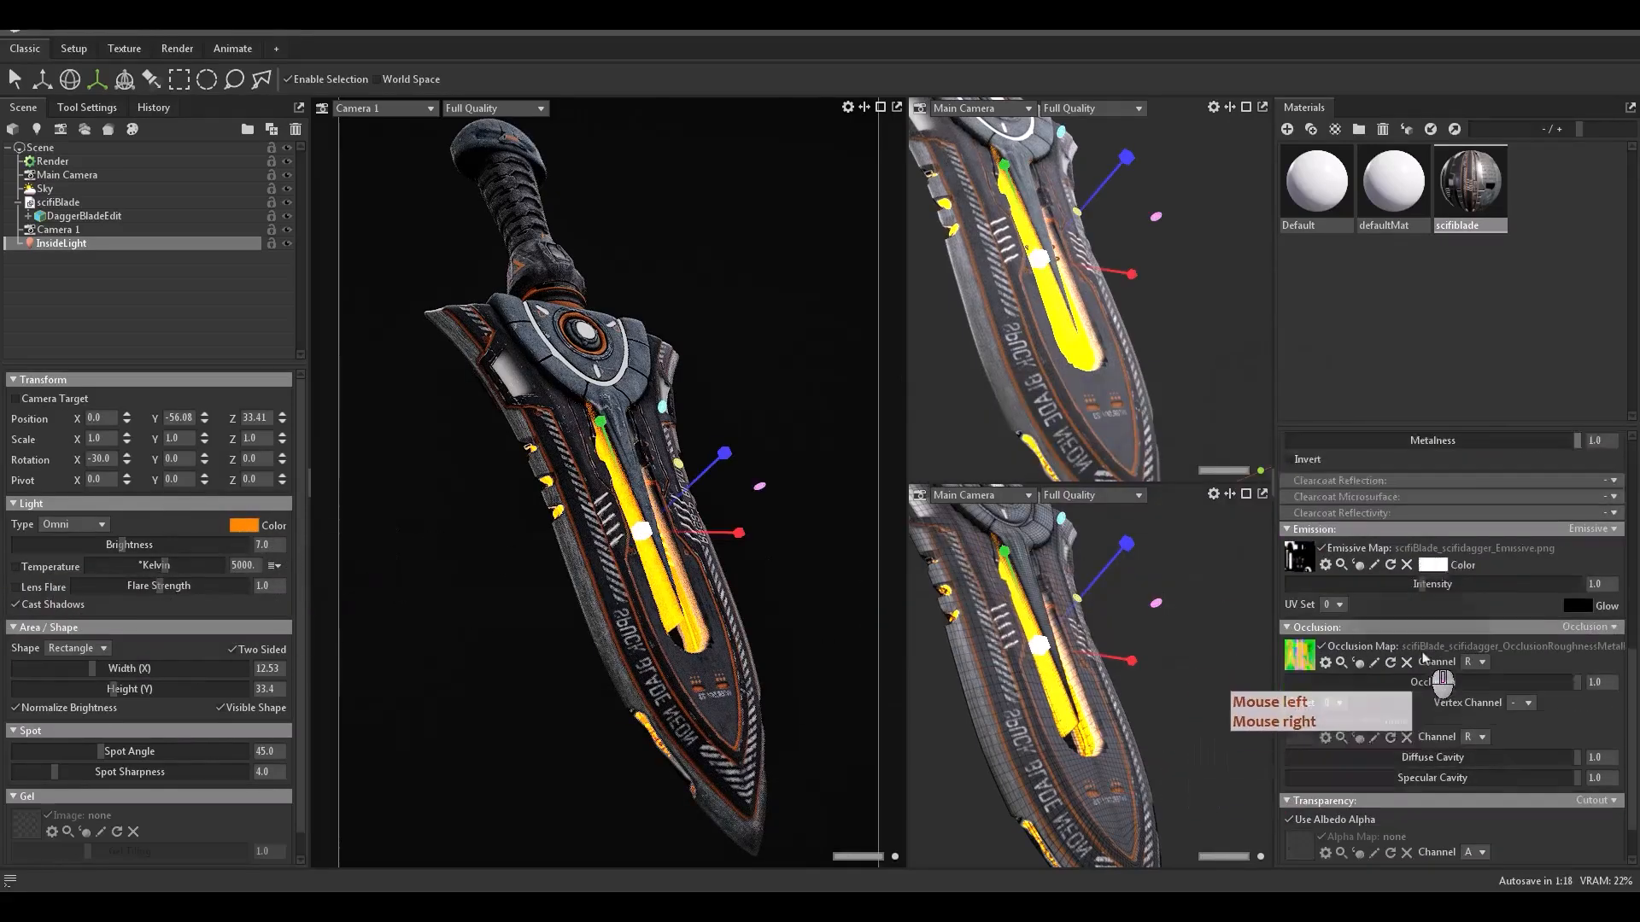
scroll(1427, 661, "down", 2)
right_click(1435, 505)
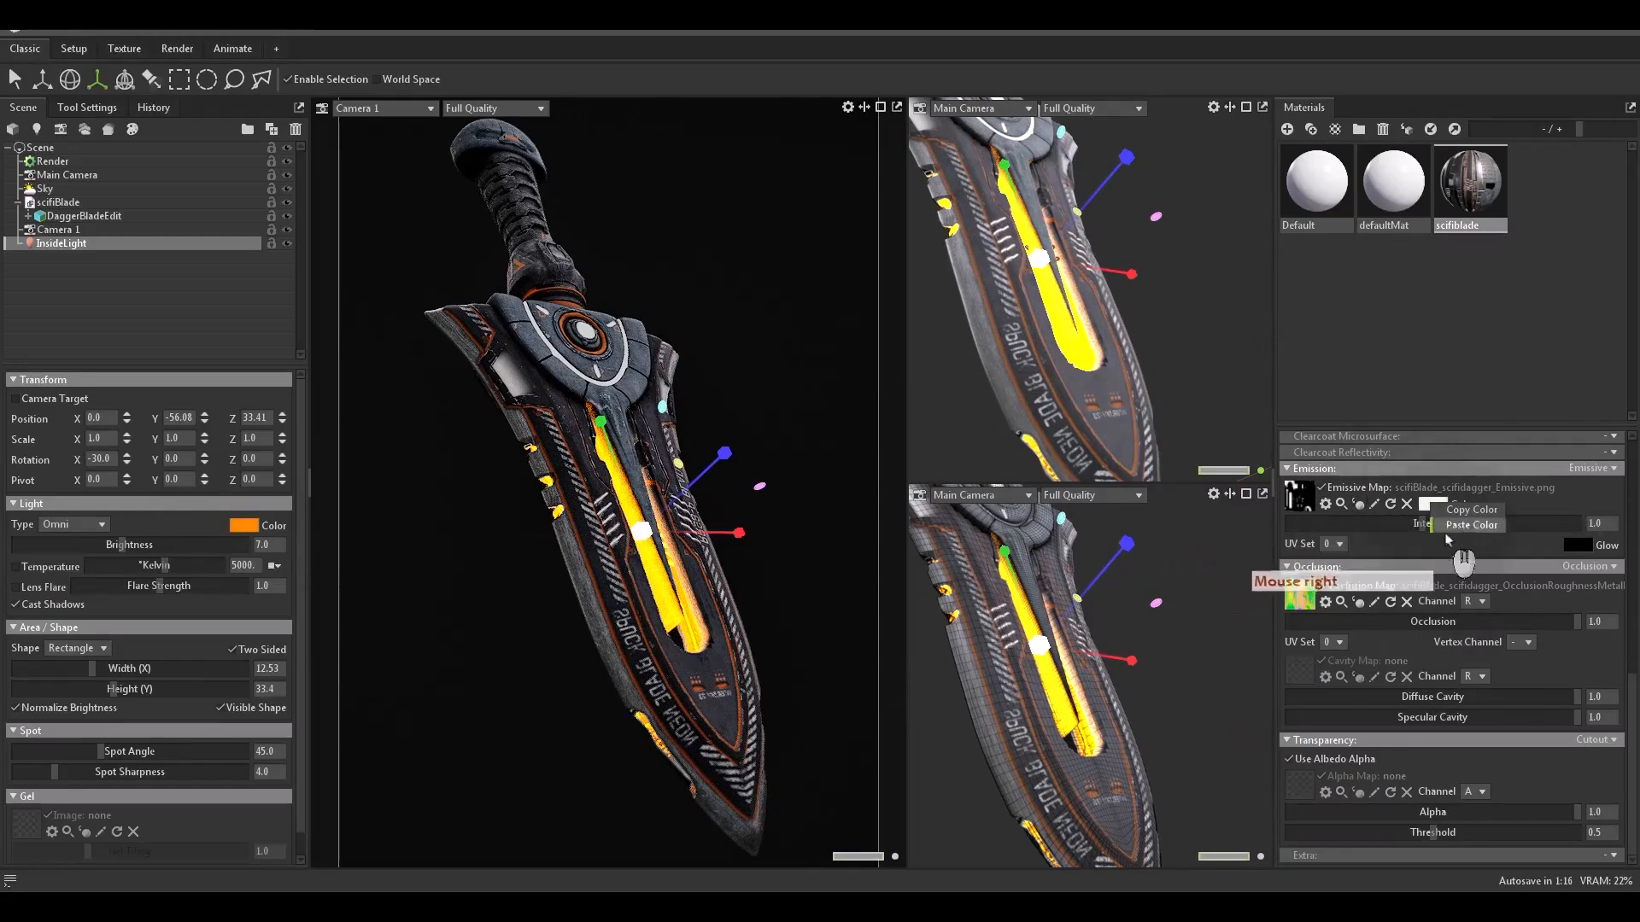
left_click(1466, 525)
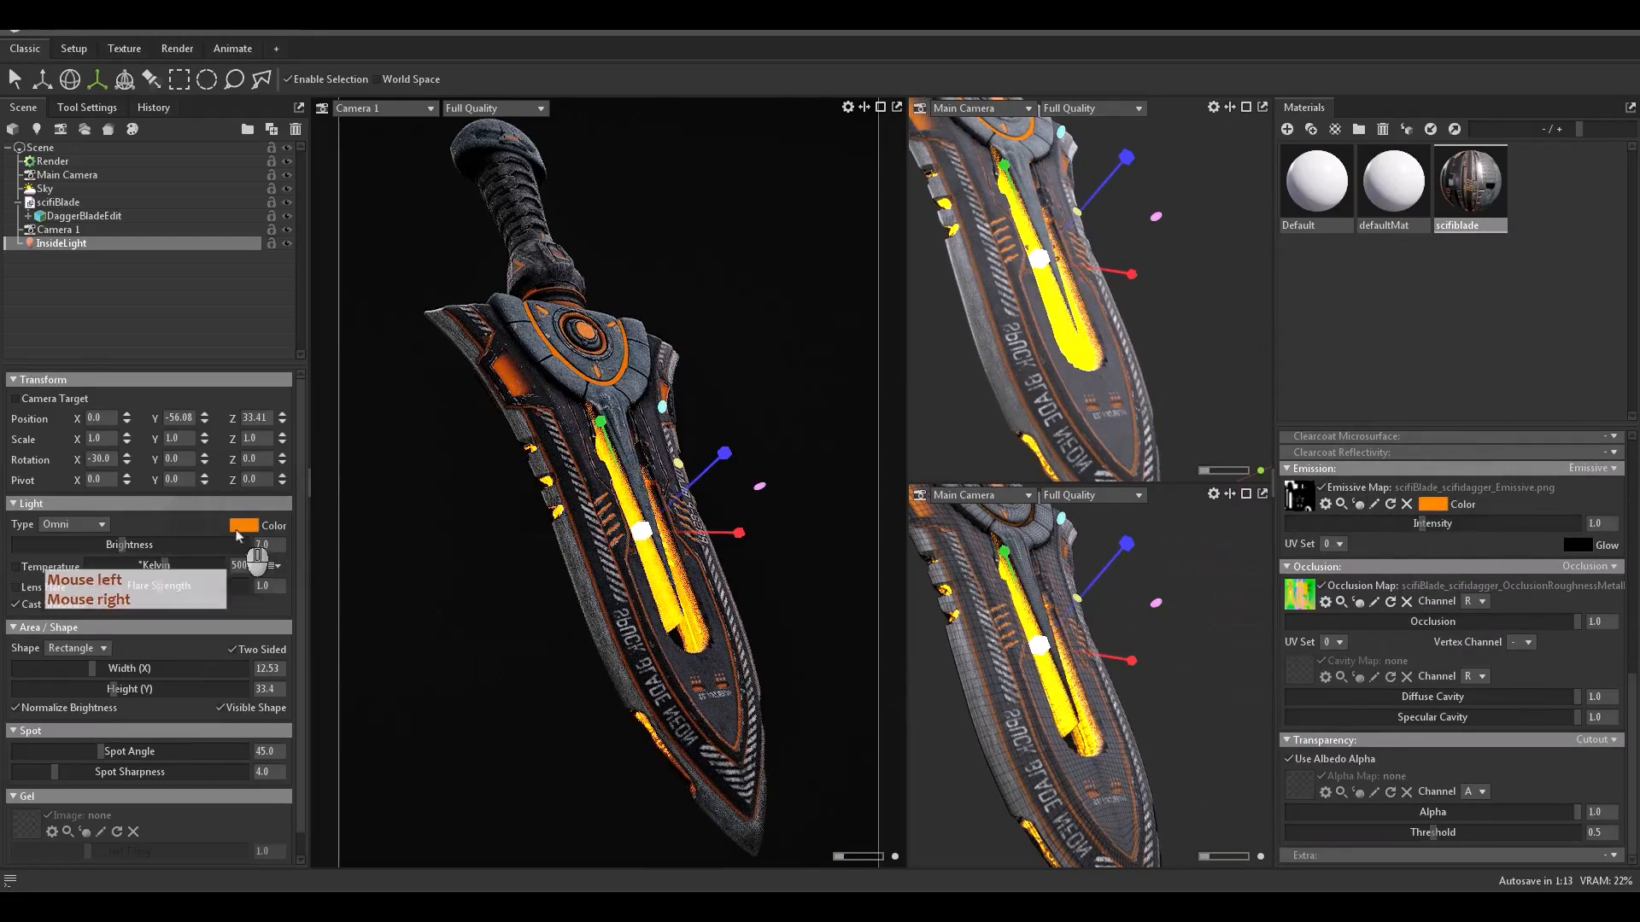
left_click(272, 537)
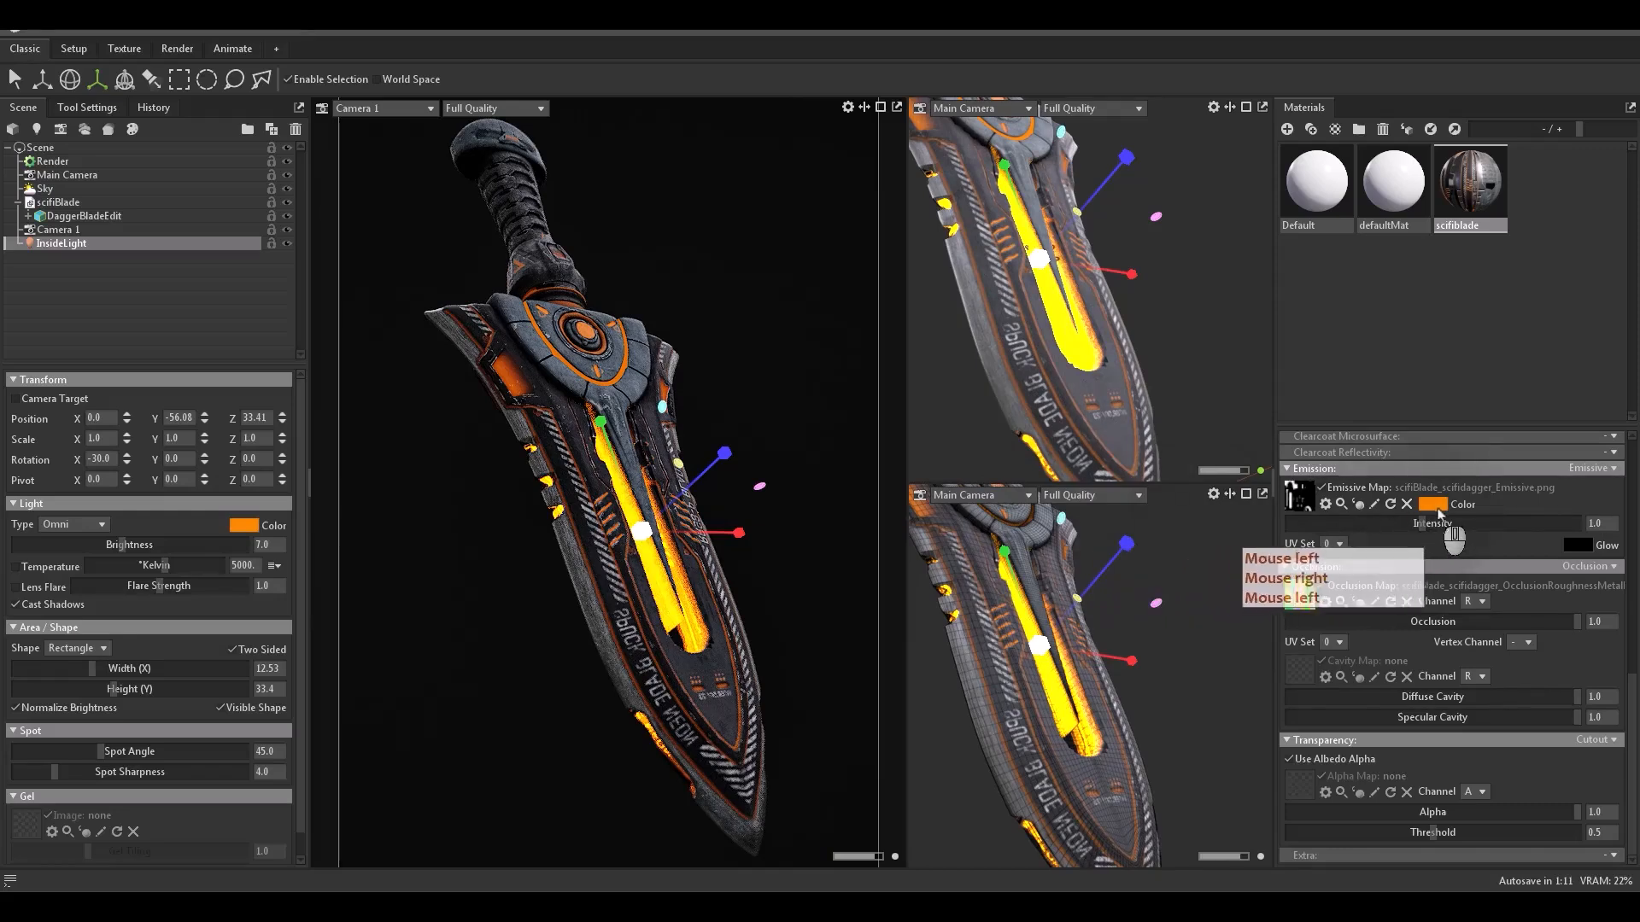
right_click(1442, 506)
left_click(1459, 527)
Step: Raise the scifiblade material's emission intensity to 10, and increase it further to 15
left_click(1599, 525)
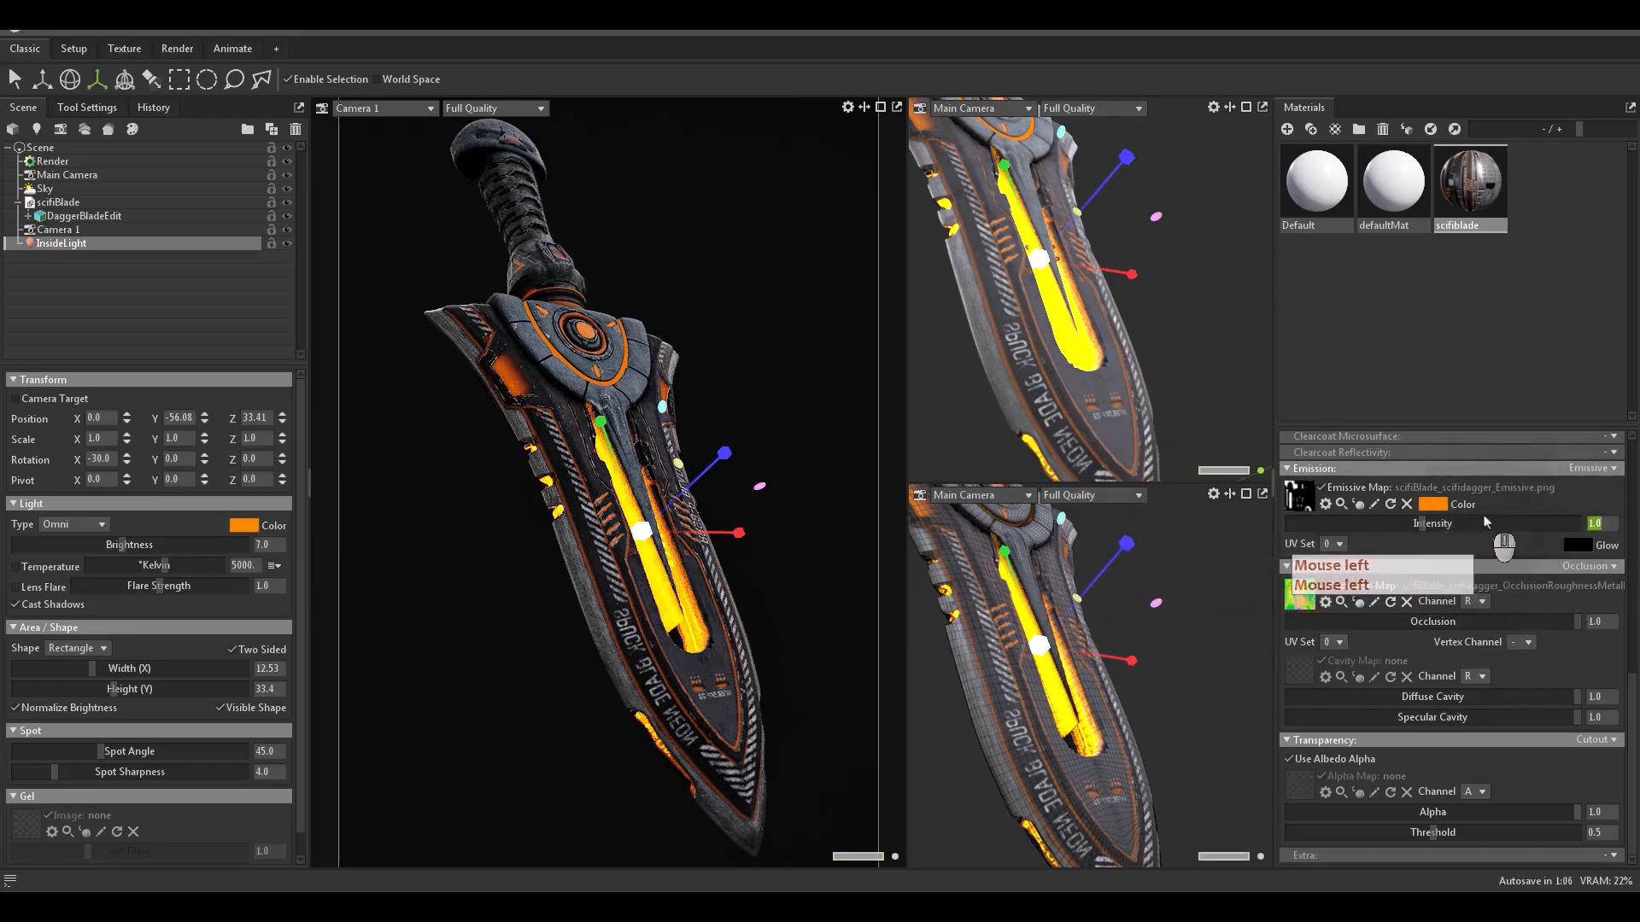
type("10")
key("Return")
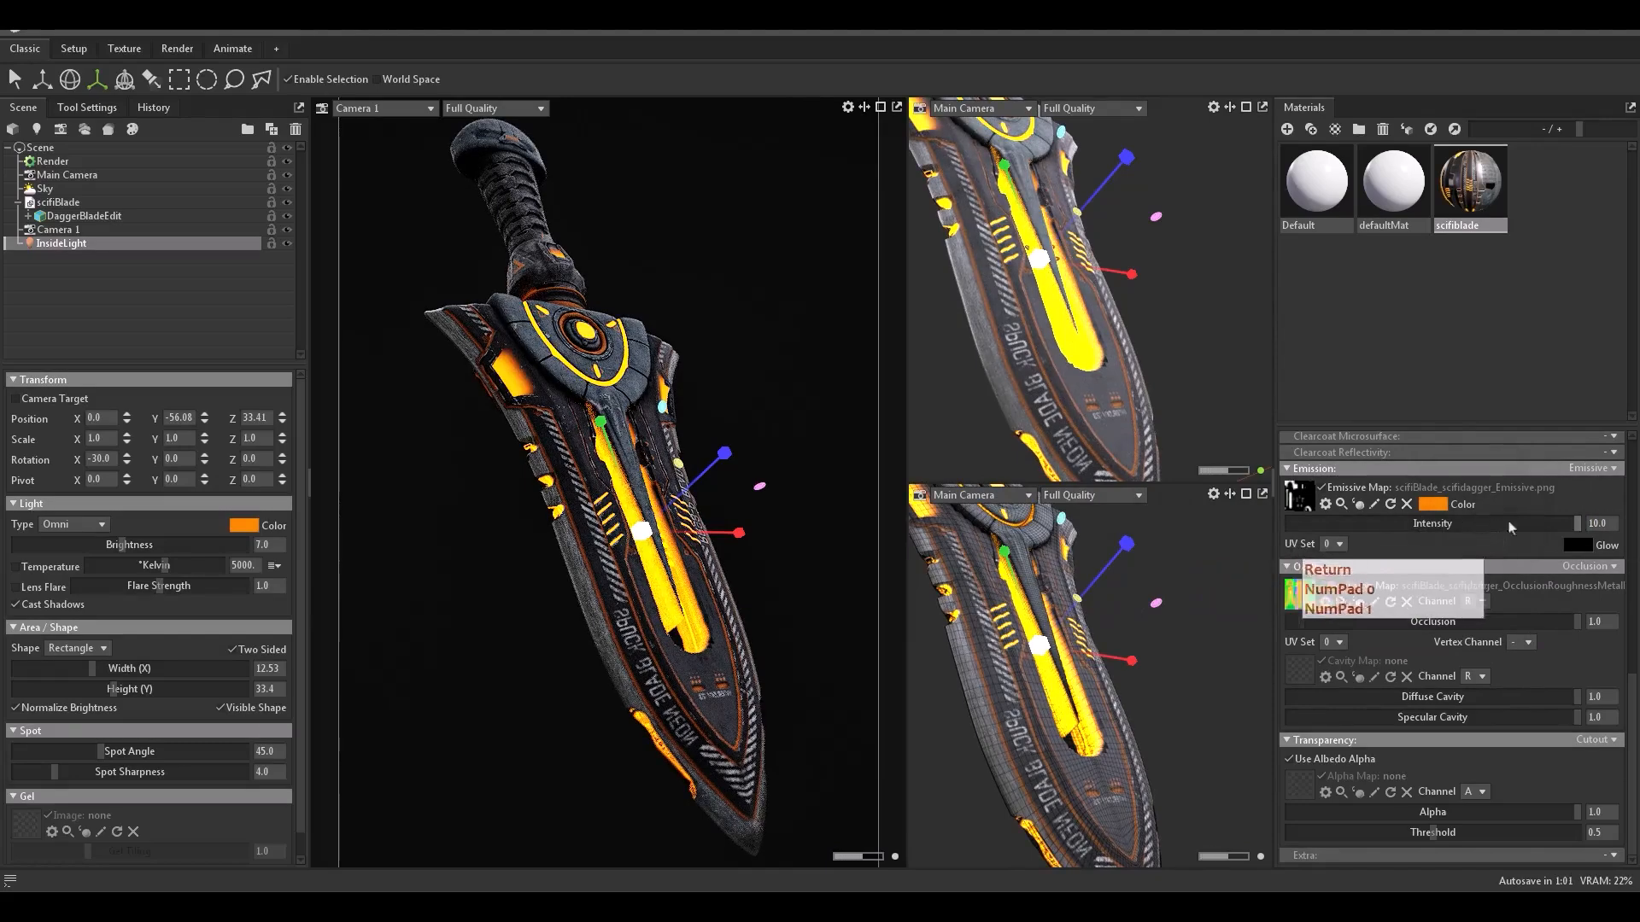
left_click(1598, 523, "ctrl")
key("ctrl+a")
type("15")
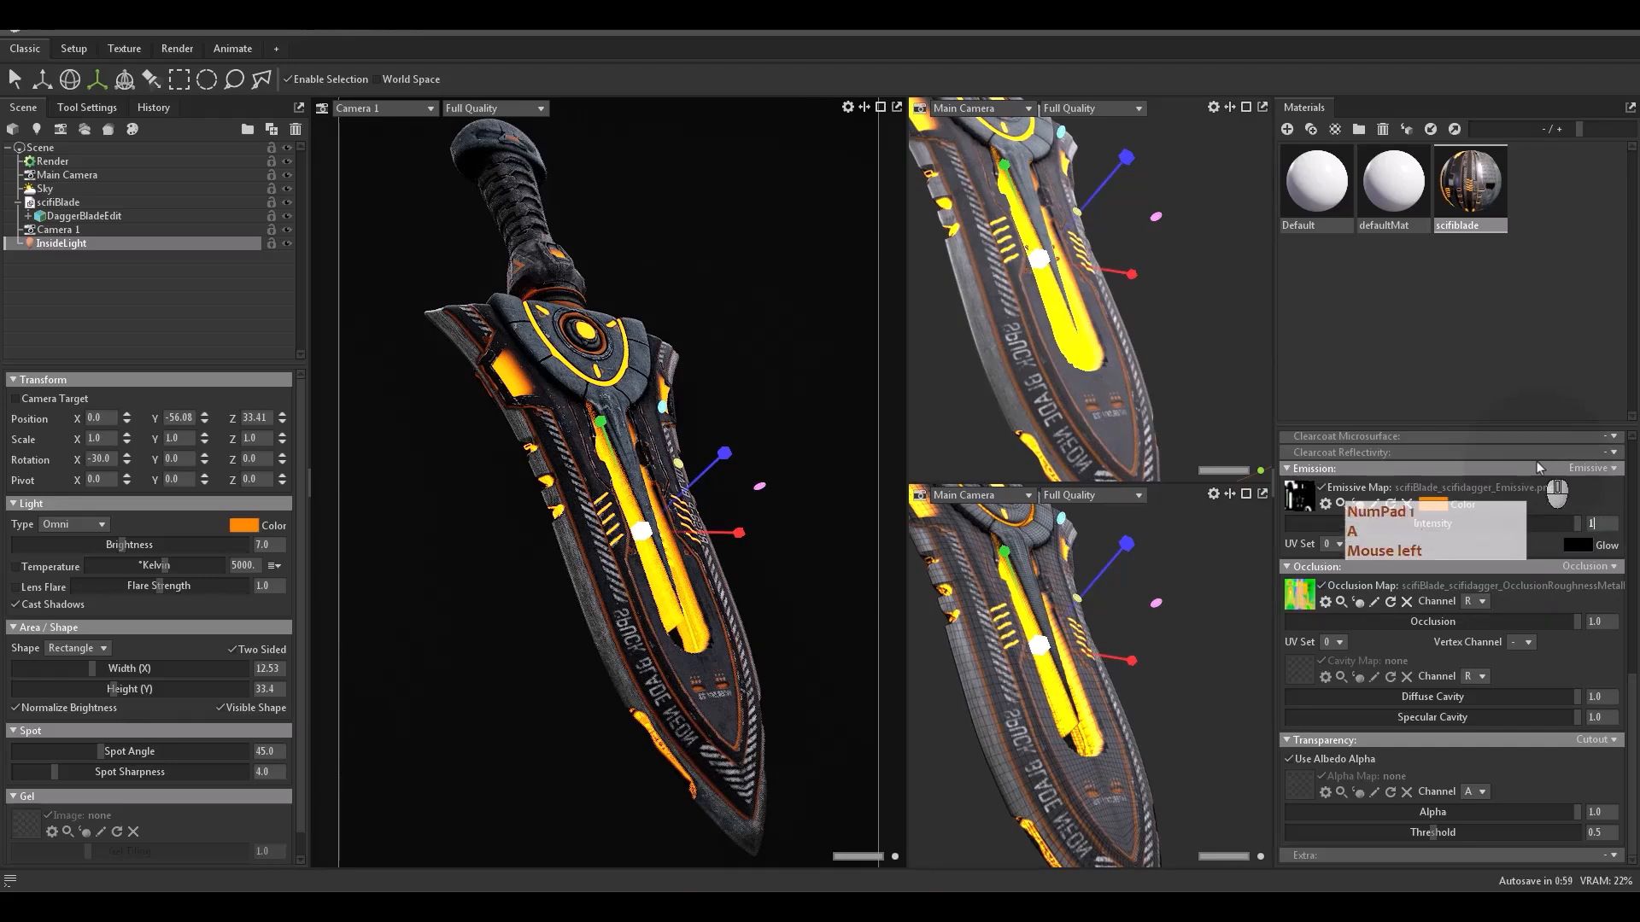
key("Return")
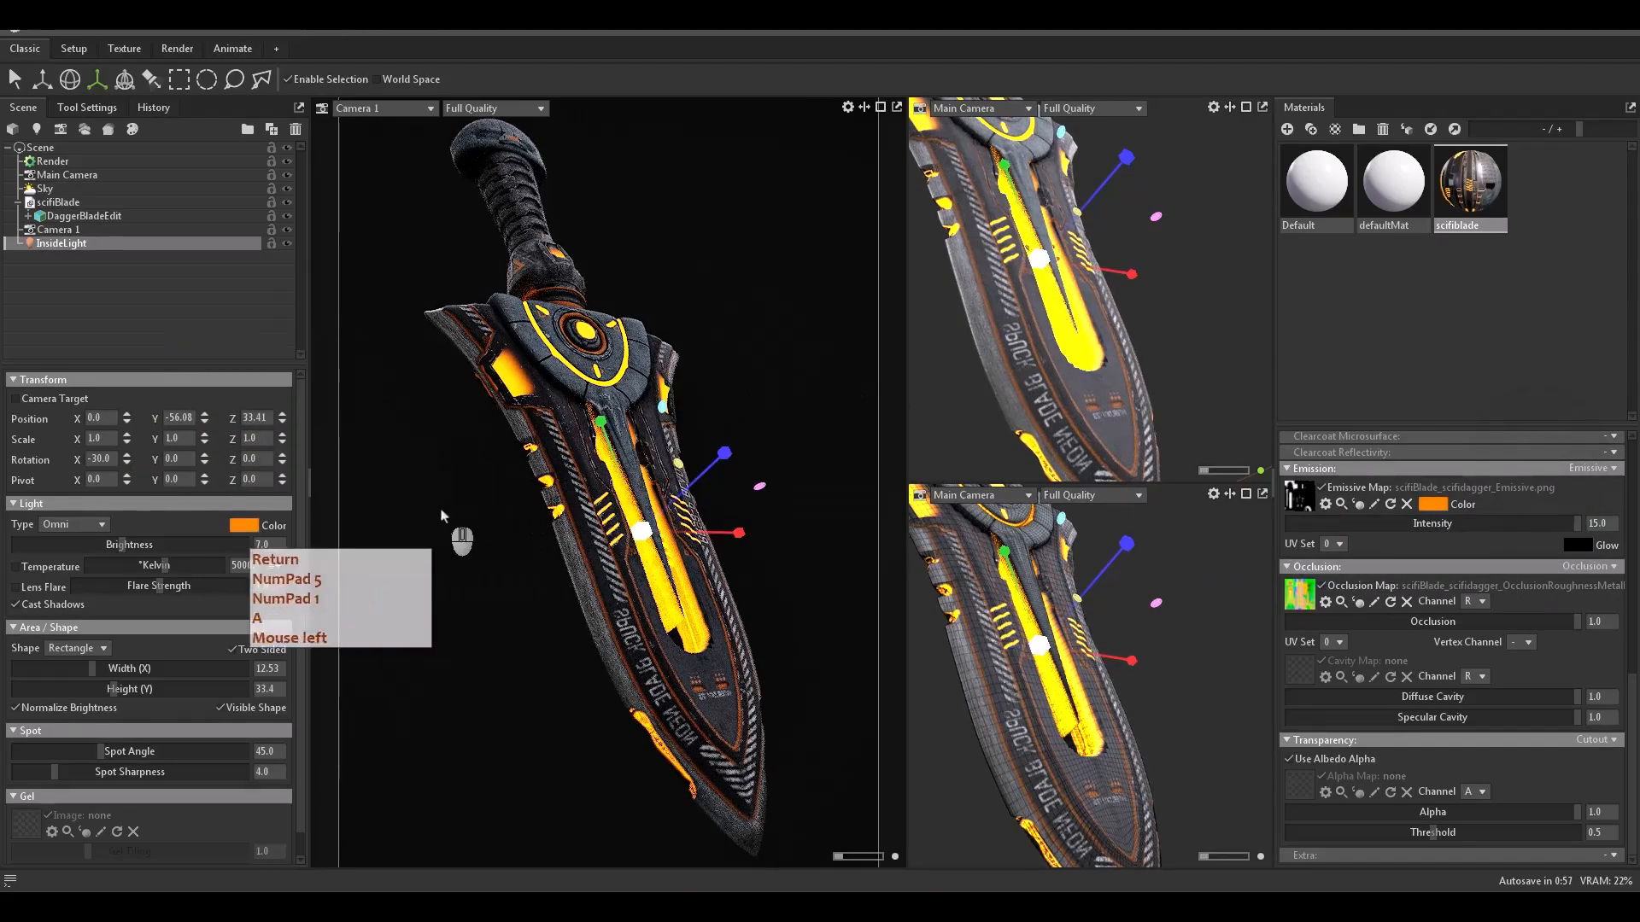
Step: Add a bloom effect to Camera 1 with a brightness of about 0.064 and a size of about 0.056
left_click(53, 229)
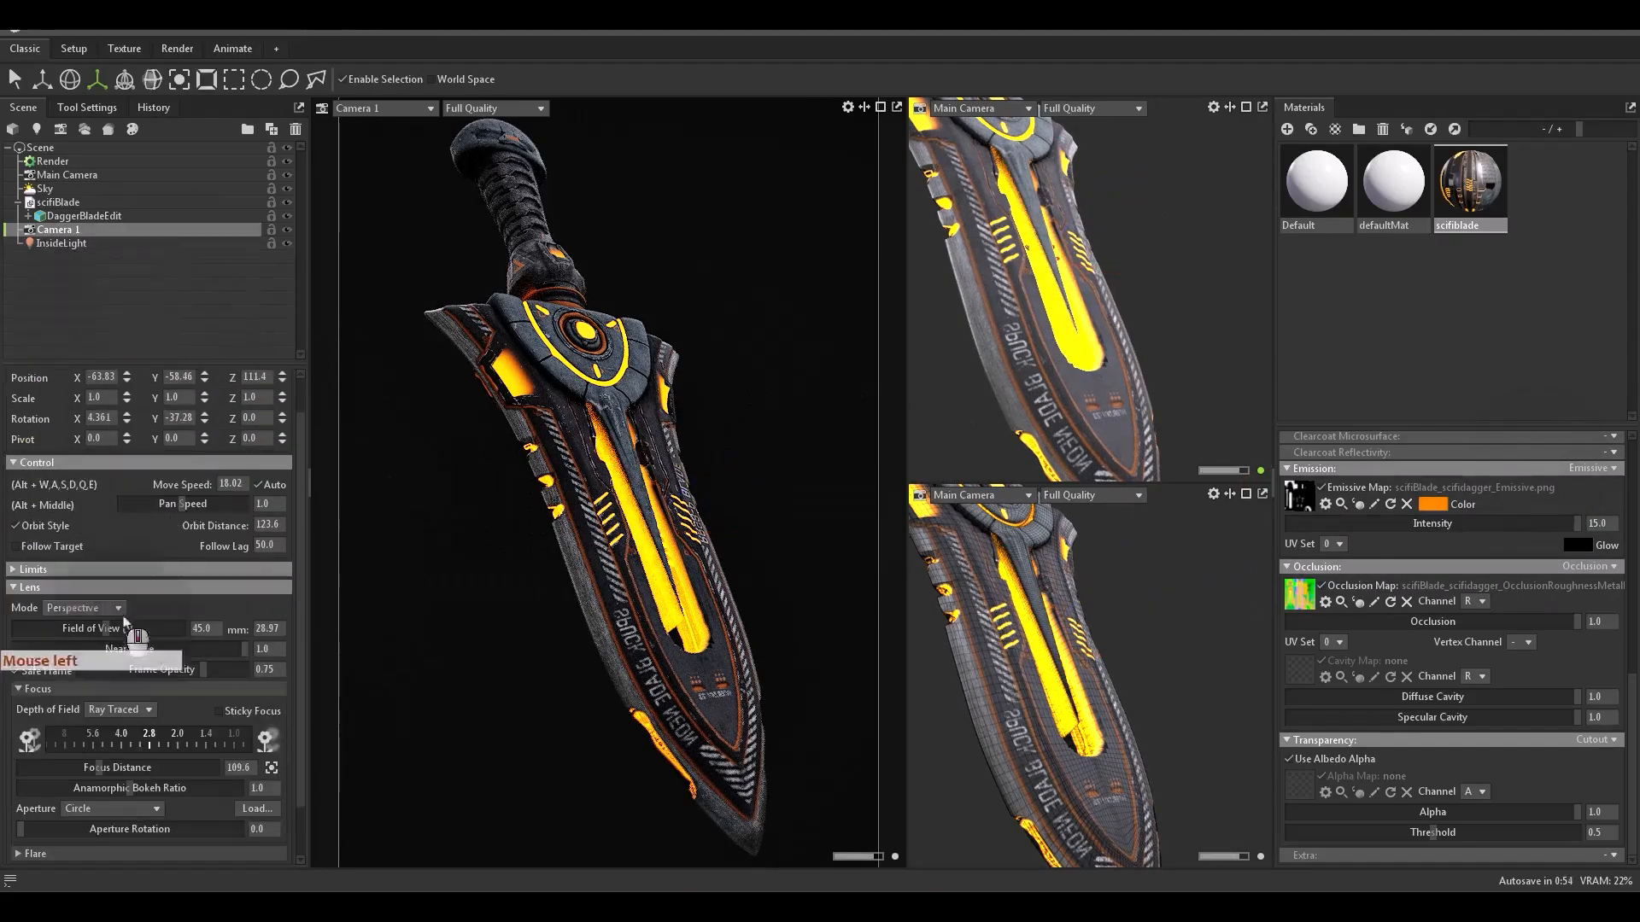
scroll(111, 674, "down", 1)
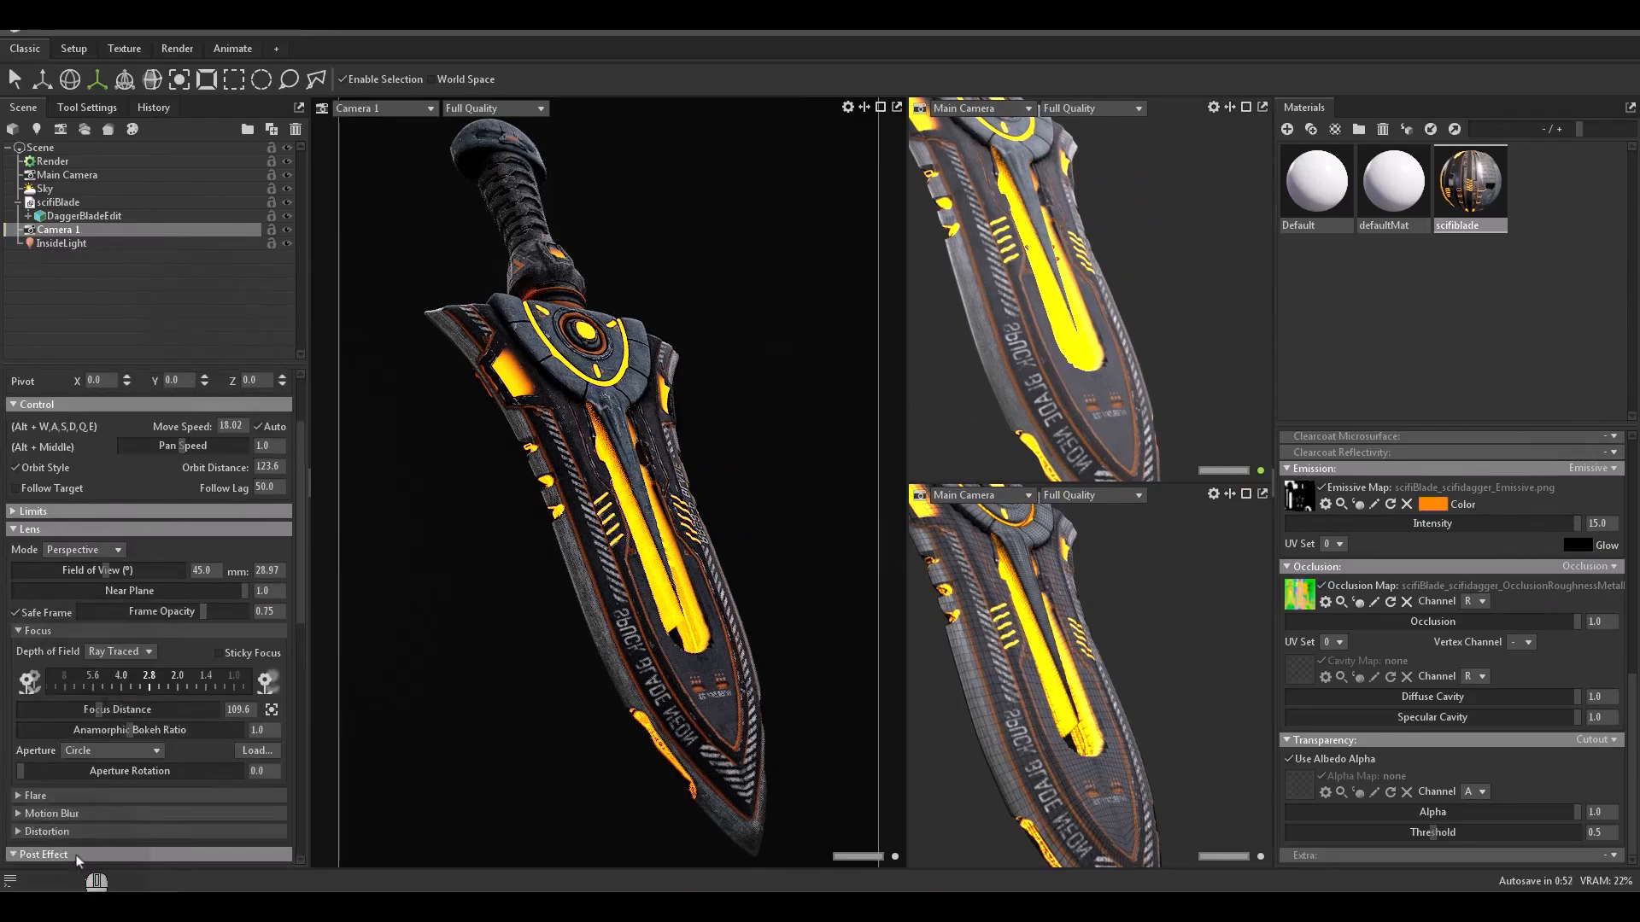
scroll(77, 861, "down", 3)
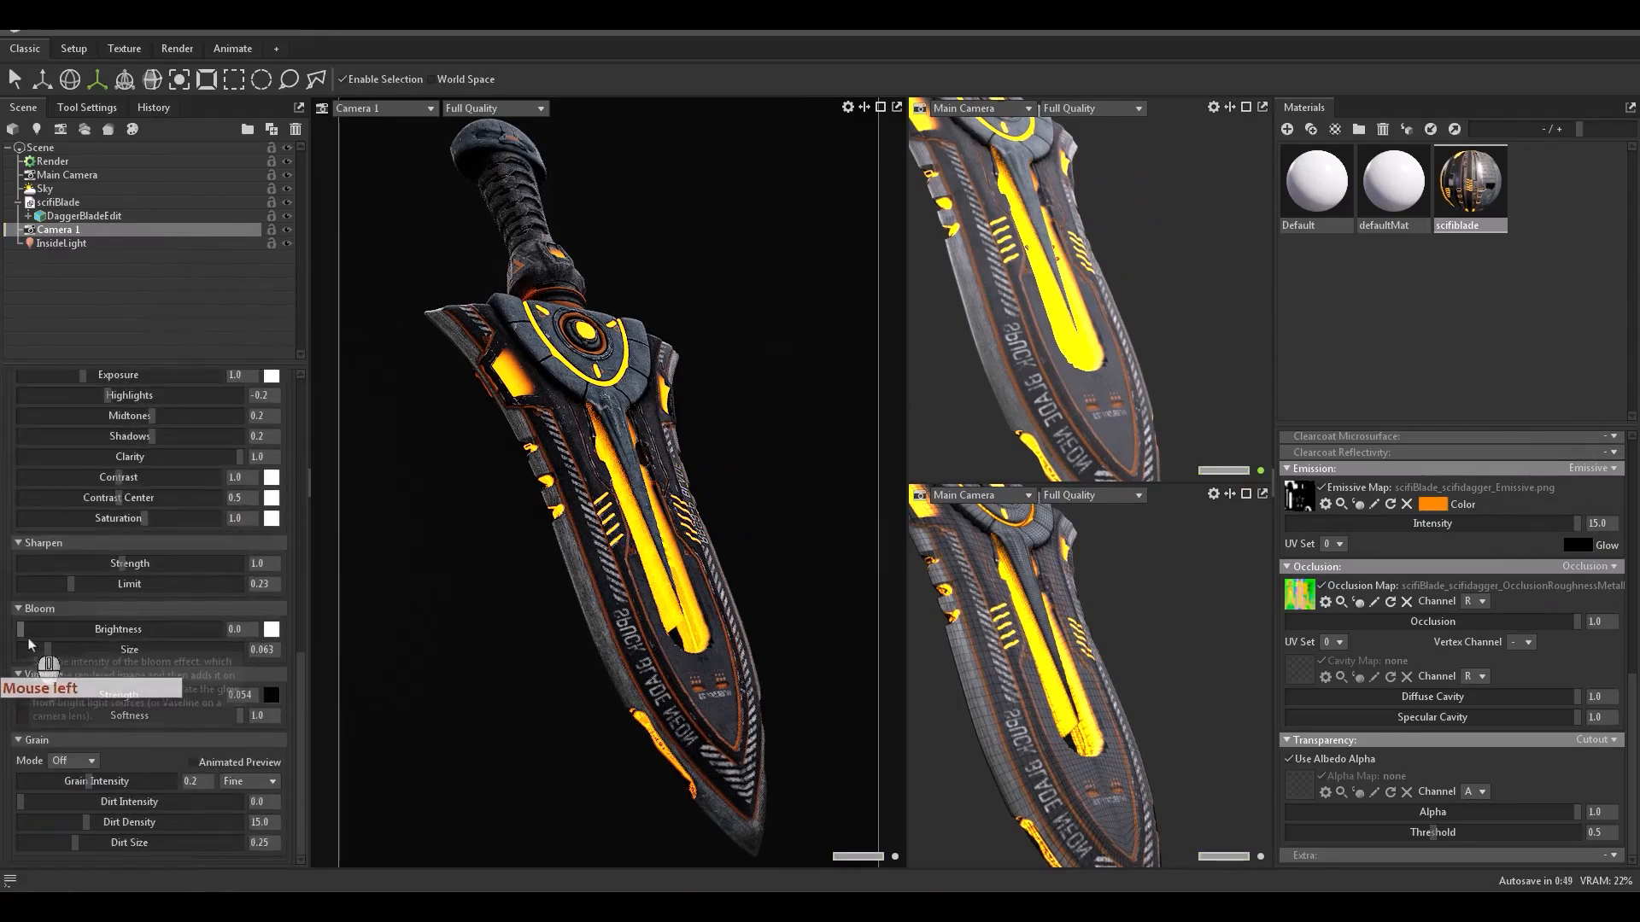
left_click(22, 639)
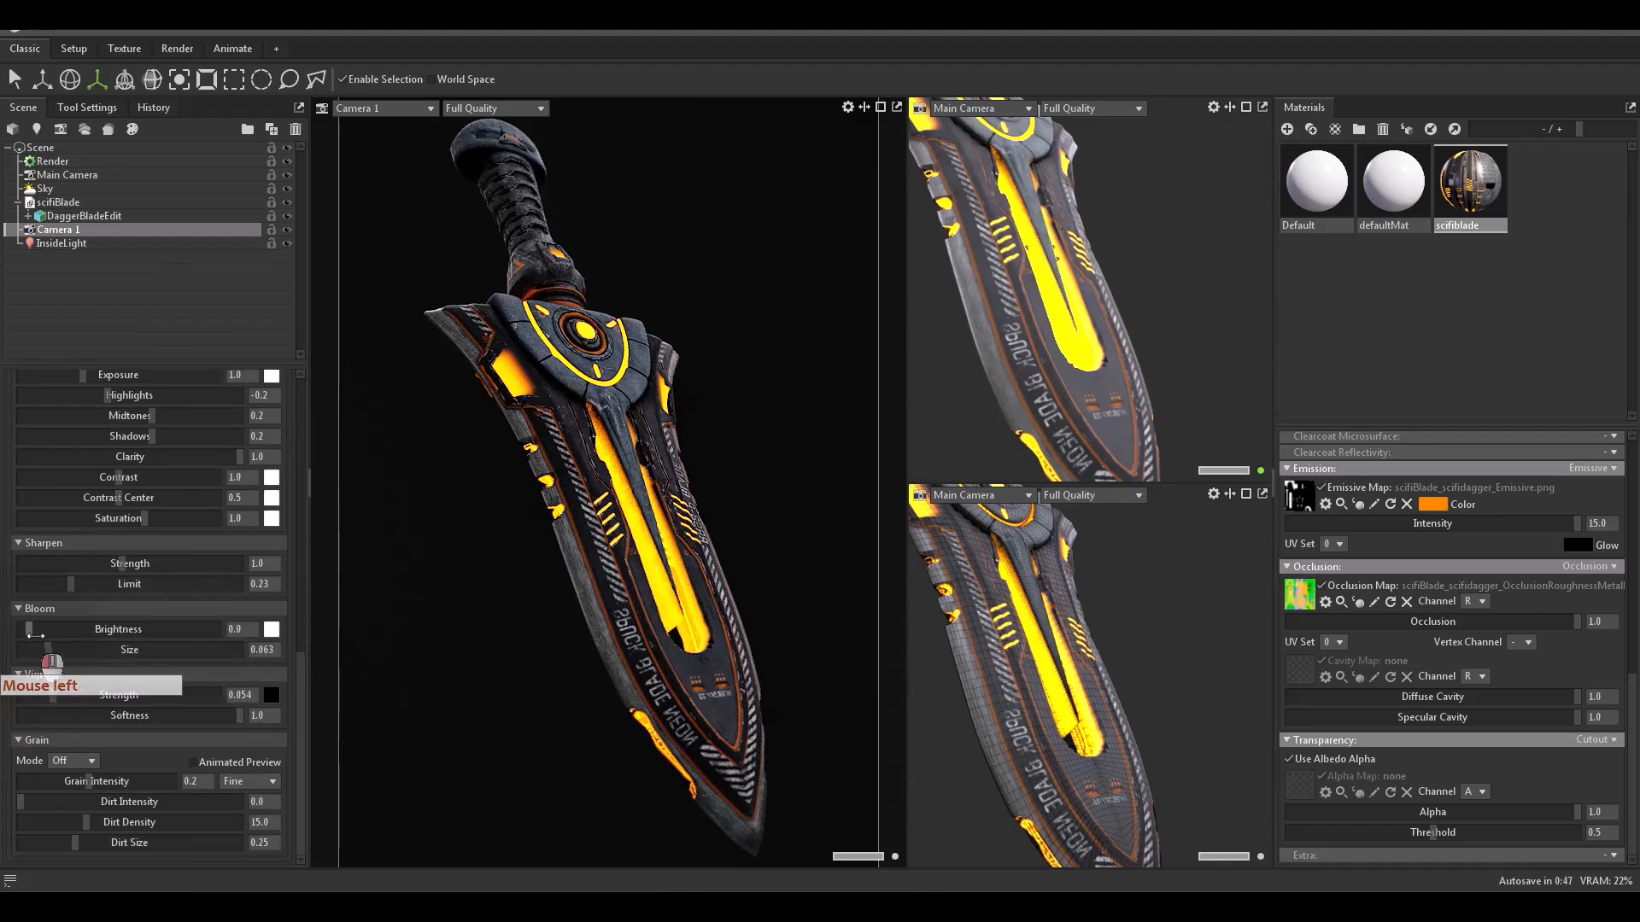
left_click_drag(82, 630, 91, 632)
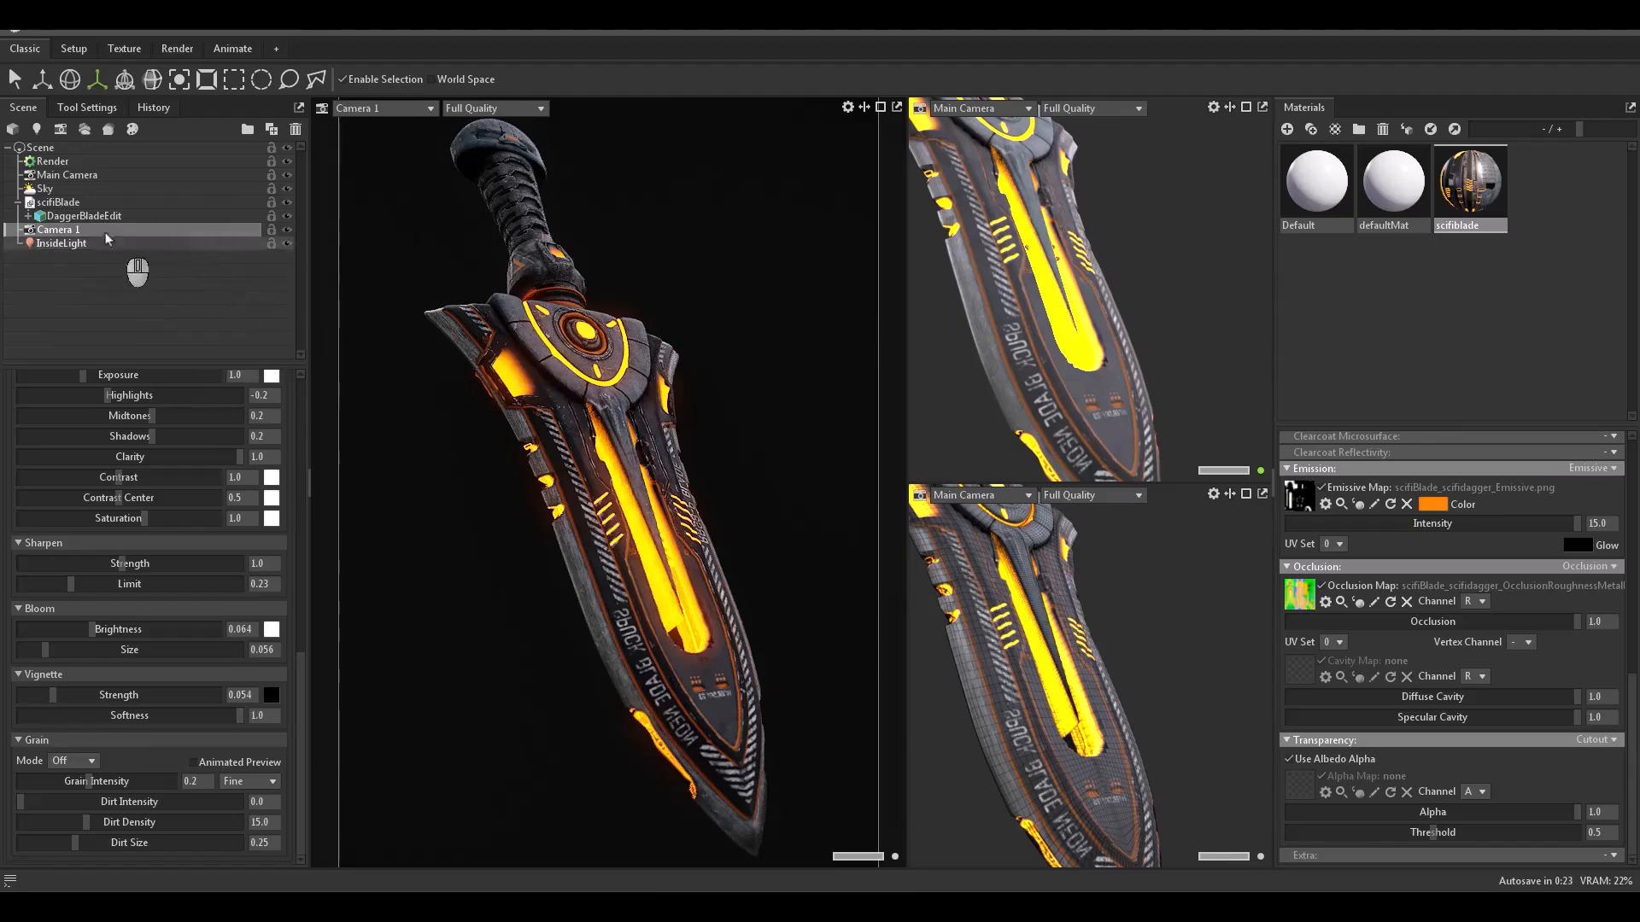
Step: Switch to Substance Painter, display the Emmsive layer's mask, and examine its masked areas along the blade and guard
left_click(83, 216)
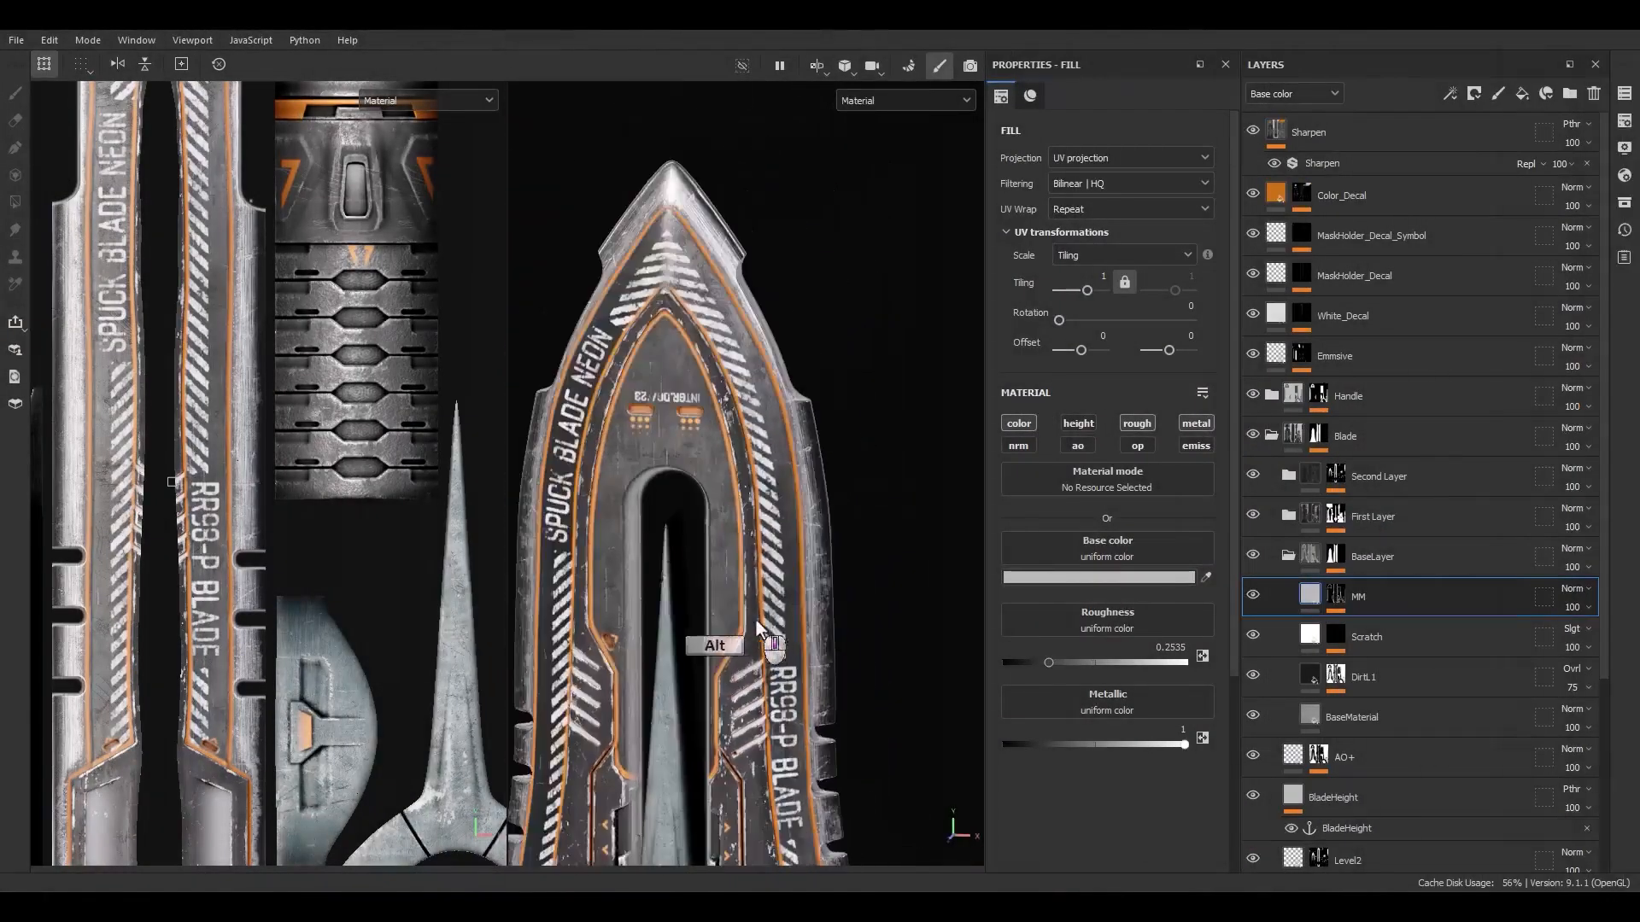
left_click_drag(757, 630, 701, 427, "alt")
scroll(1361, 643, "down", 4, "alt")
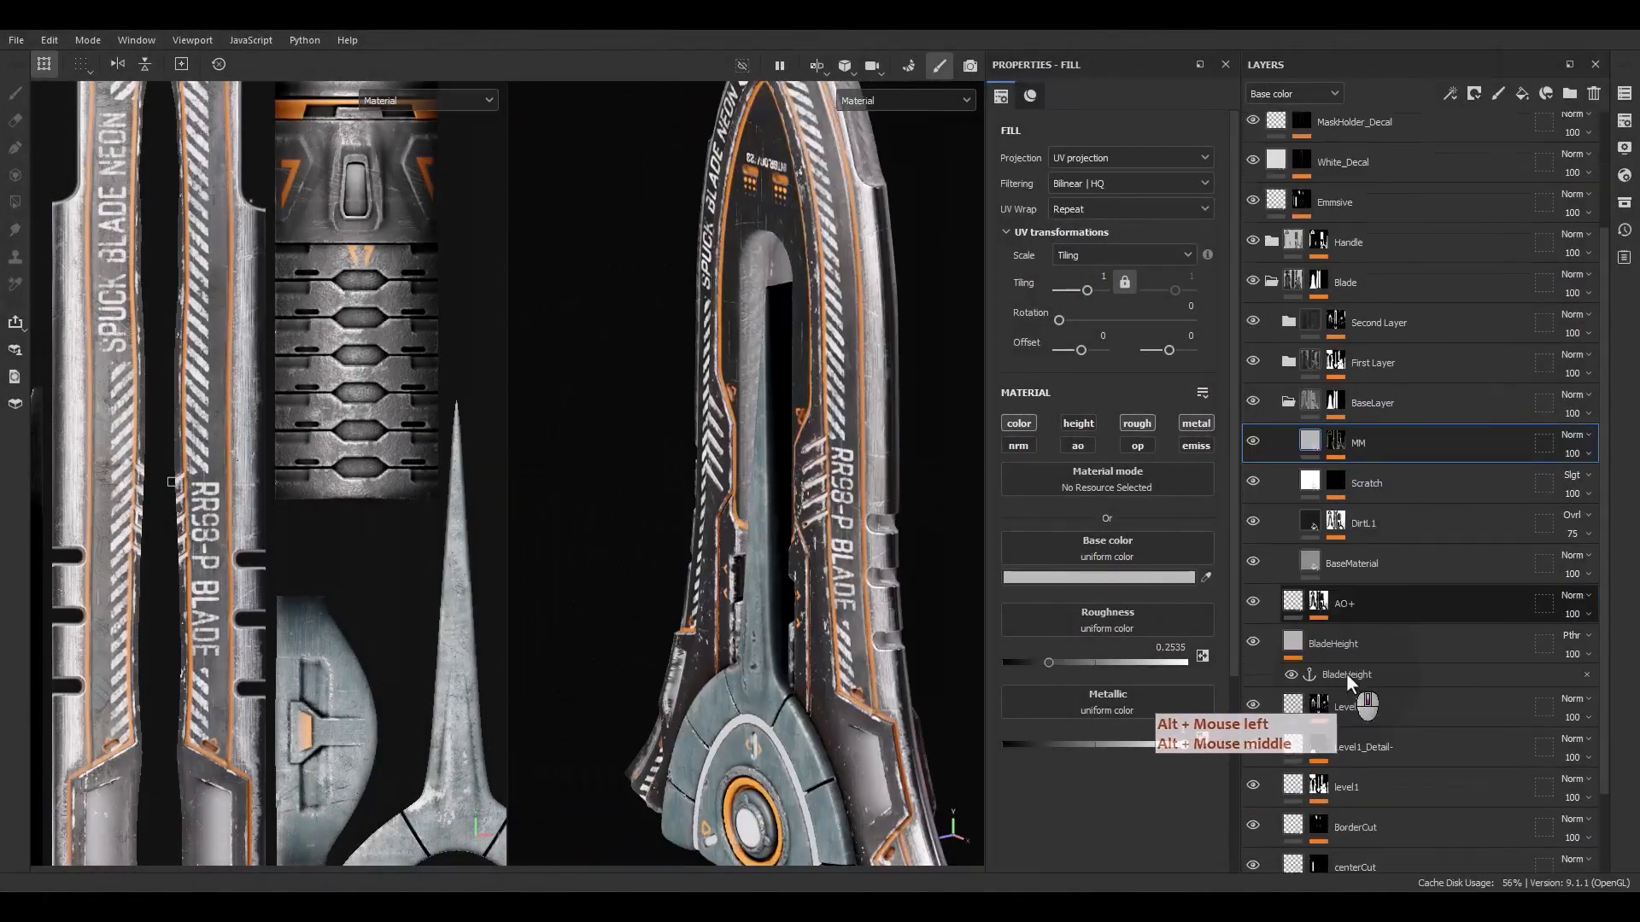
scroll(1346, 598, "up", 4, "alt")
double_click(1298, 352, "alt")
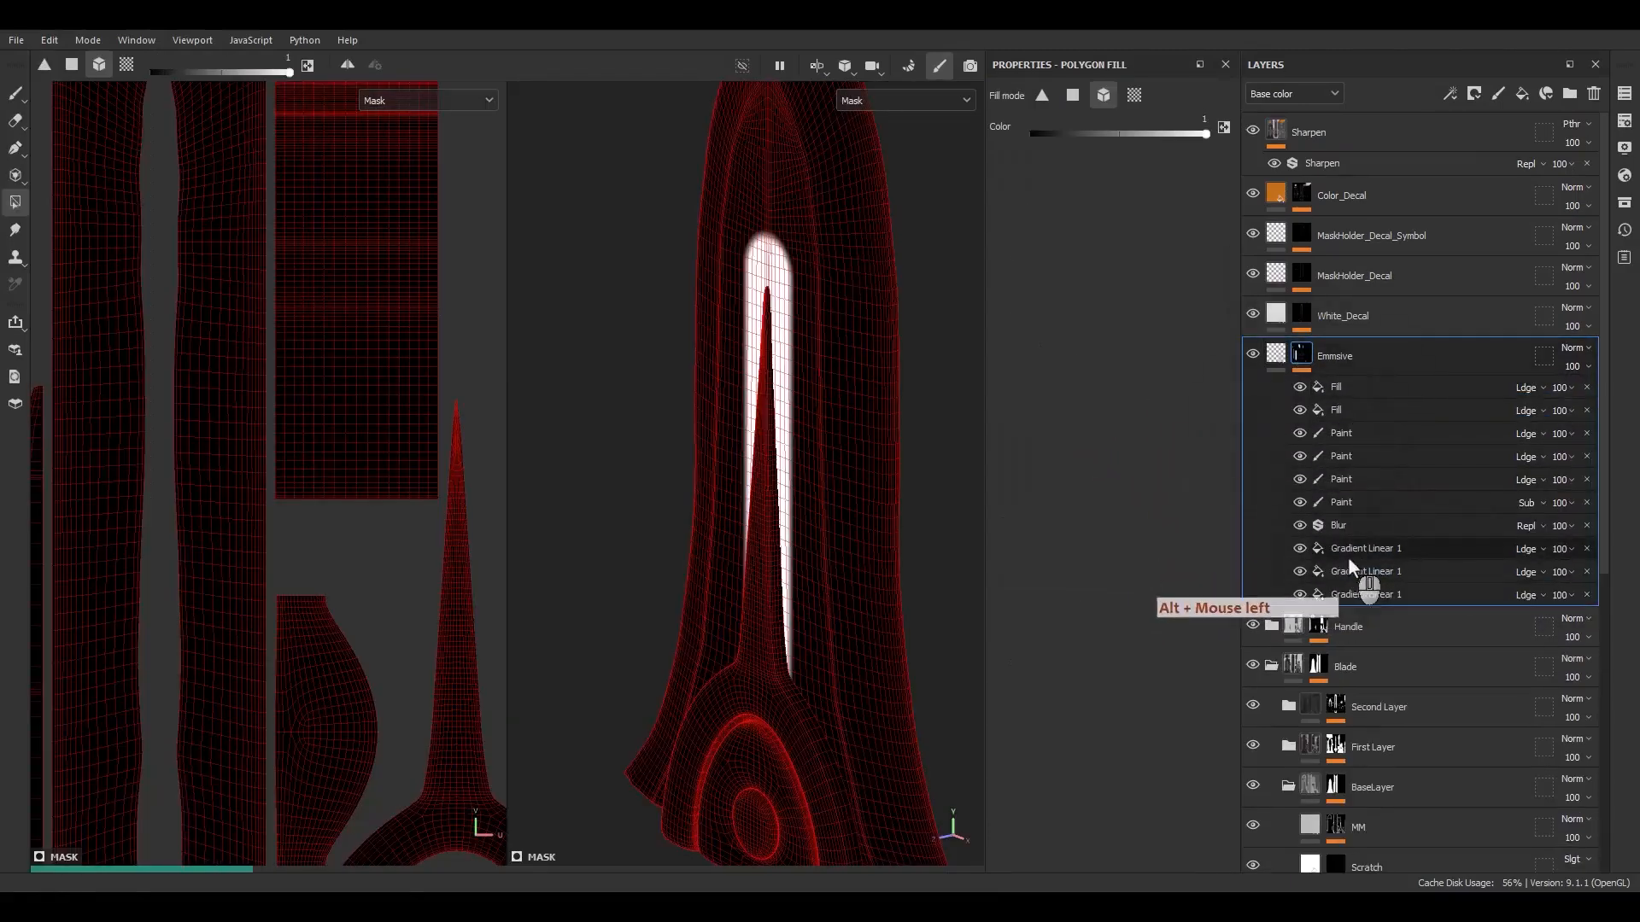
scroll(767, 571, "down", 2)
middle_click_drag(766, 573, 740, 281, "alt")
left_click_drag(797, 511, 895, 755, "alt")
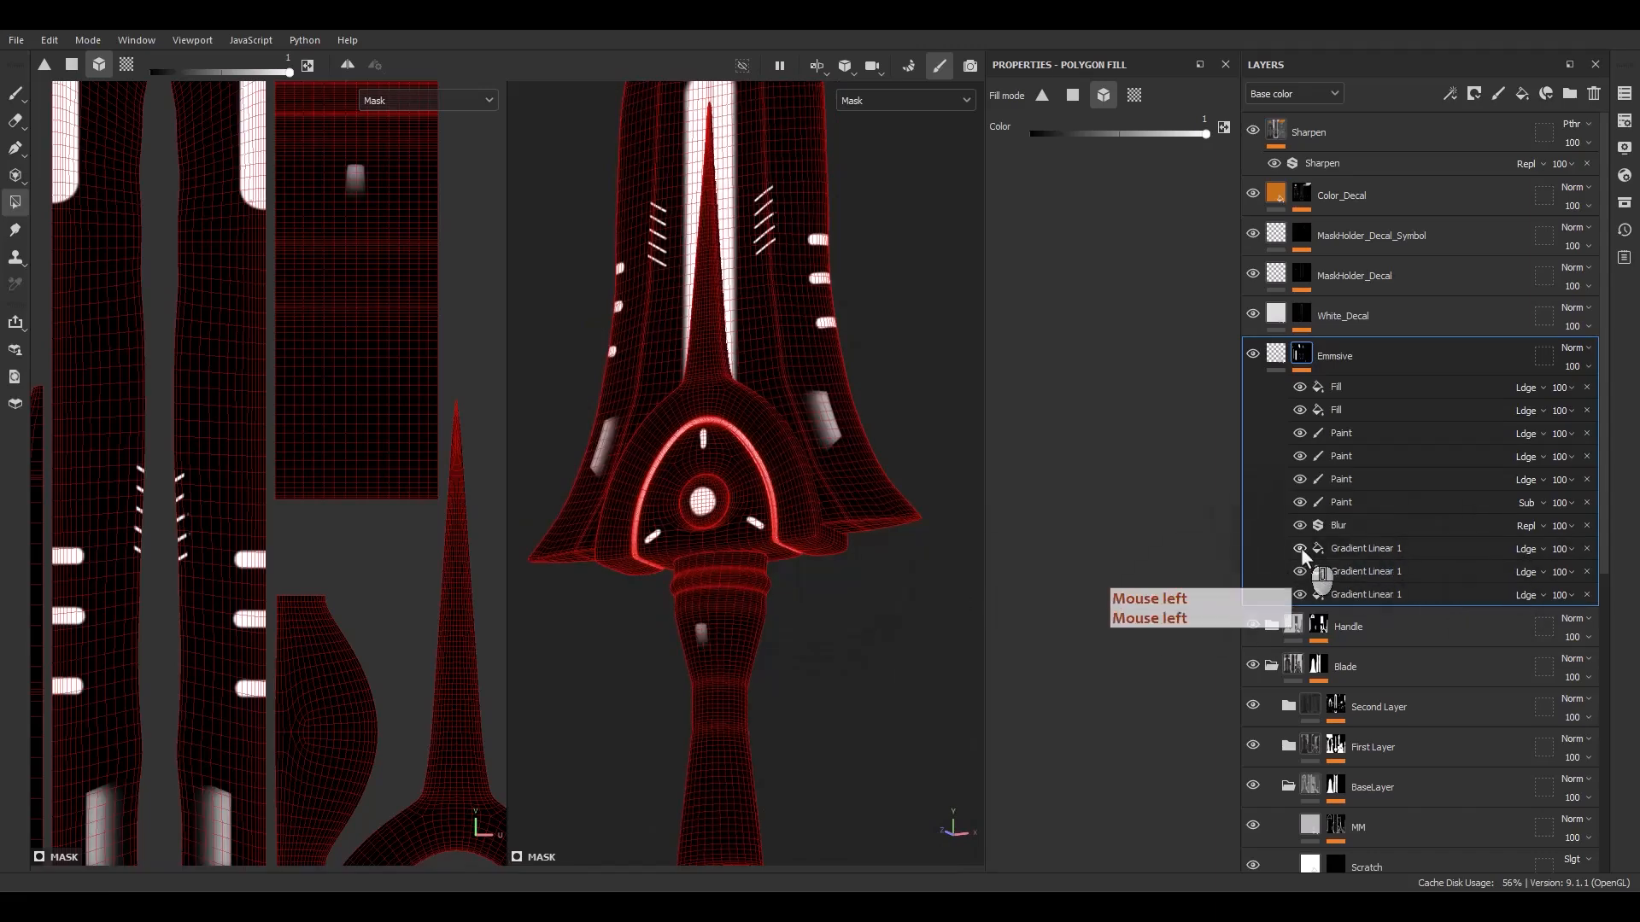
Step: Identify the lower two Gradient Linear 1 fills in the Emmsive mask by toggling their visibility, and set both opacities to 50
left_click(1299, 577)
left_click(1299, 595)
left_click(1299, 595)
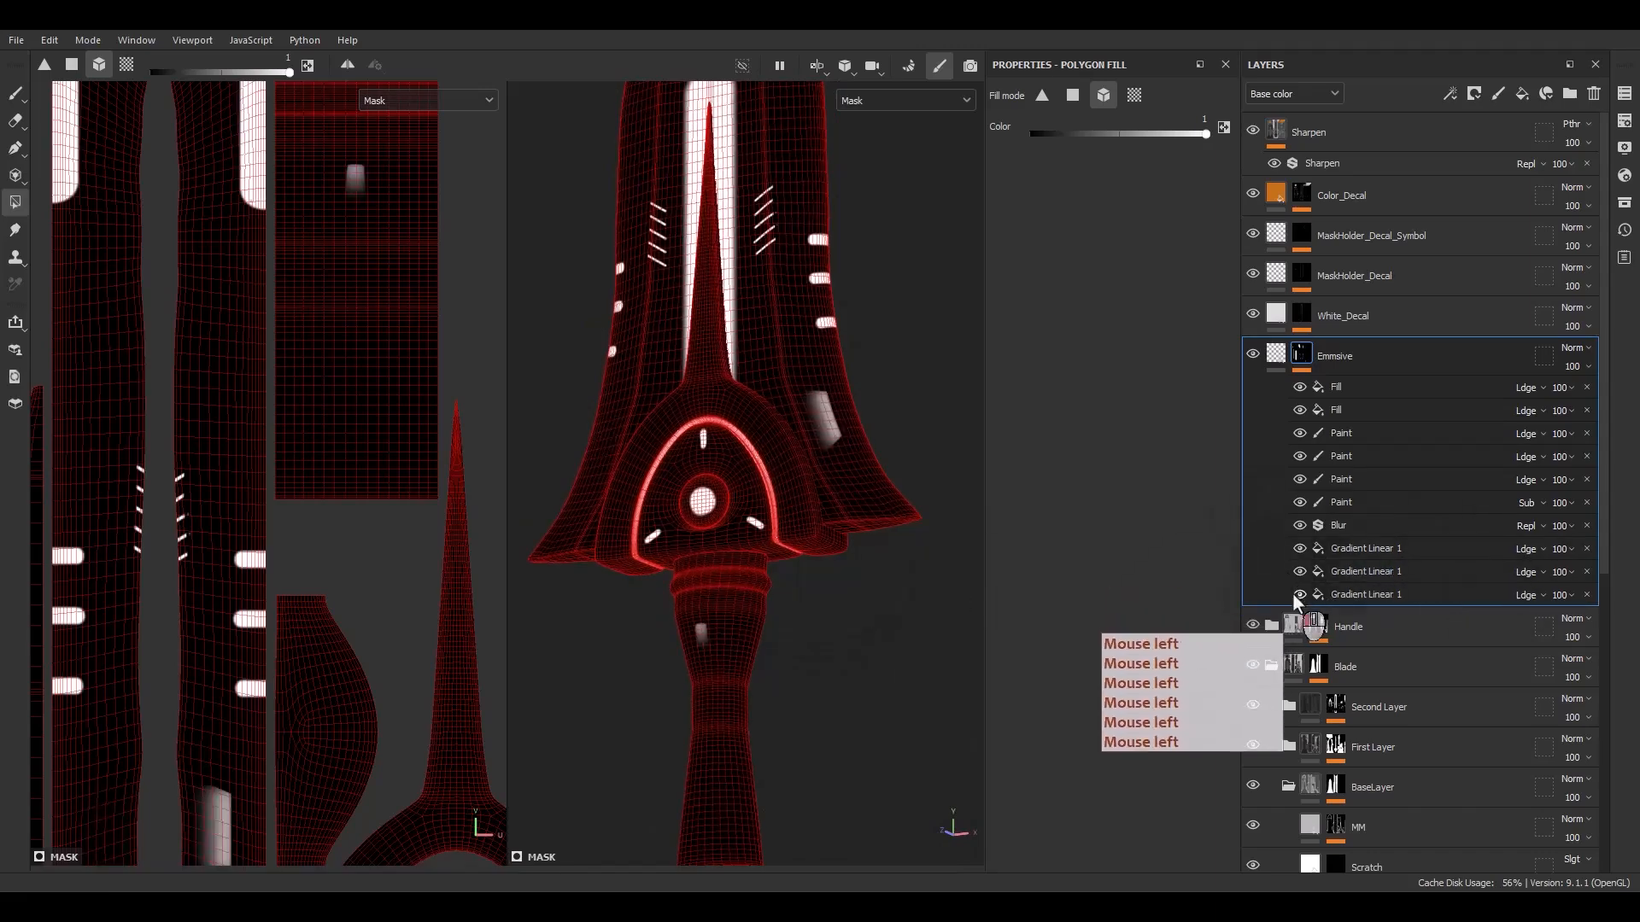
left_click(1568, 572)
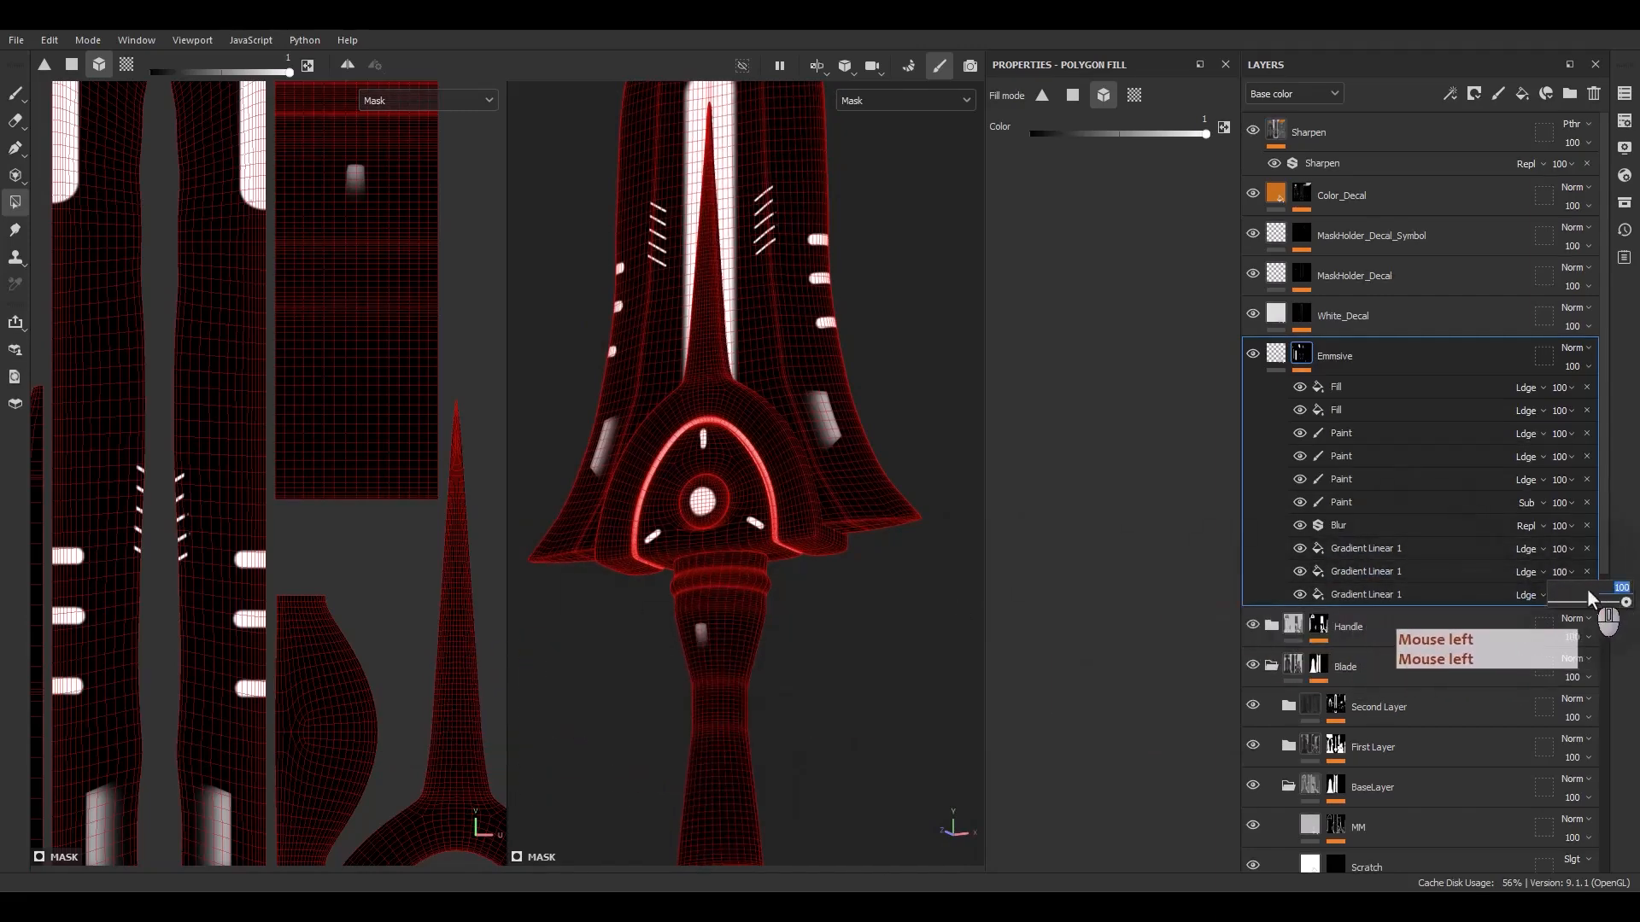
type("50")
key("Return")
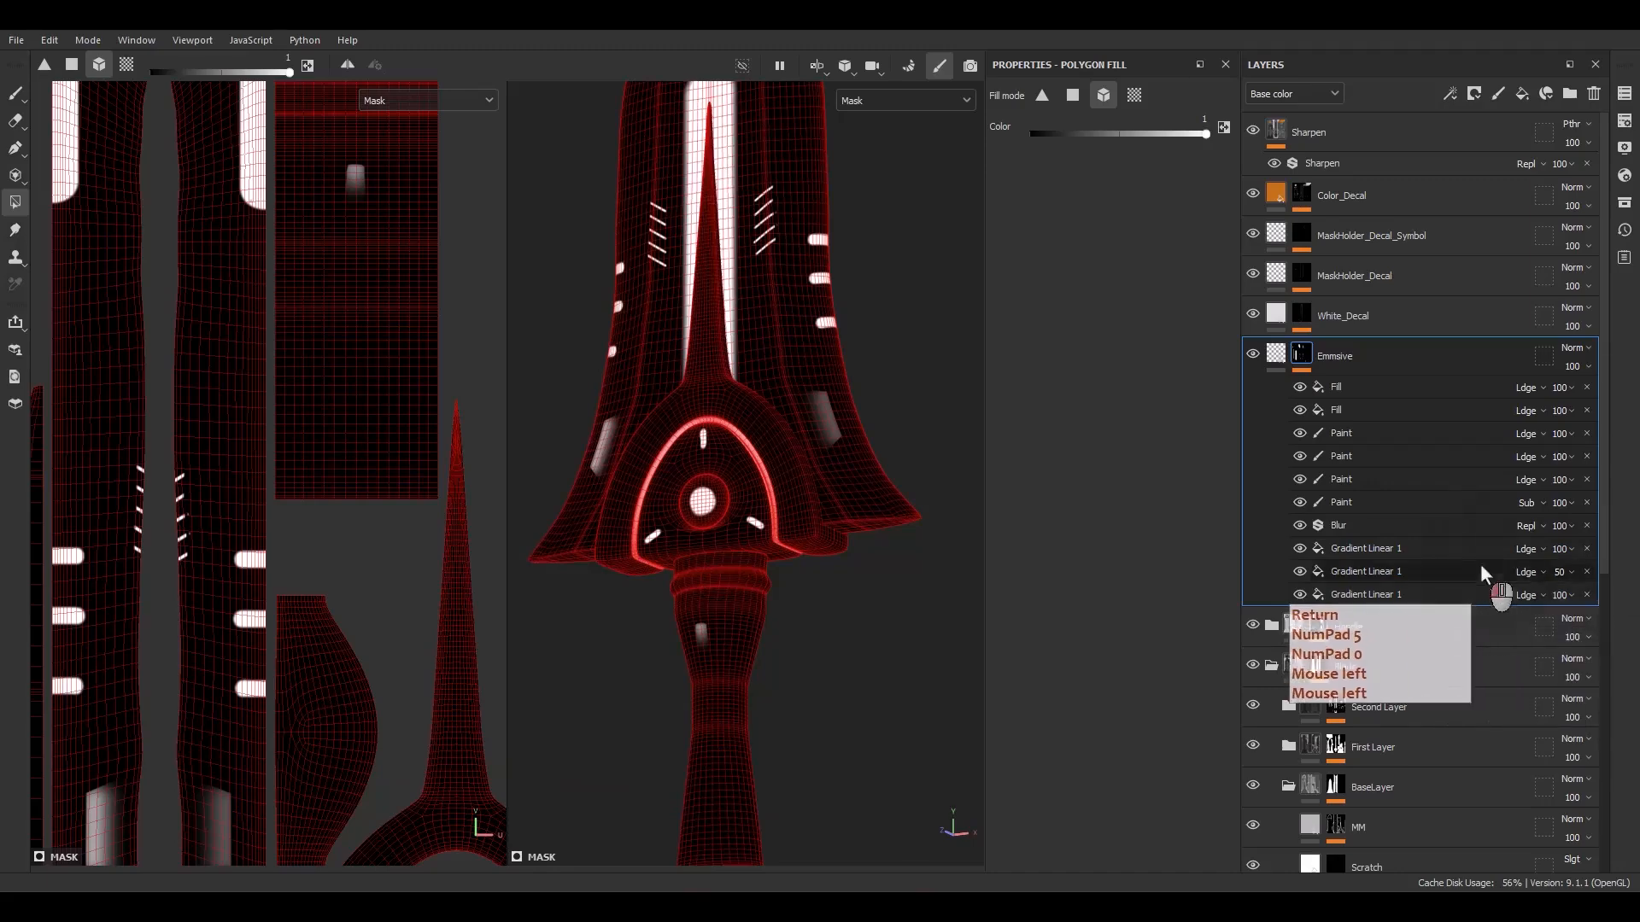
left_click(1479, 571)
left_click(1561, 595)
type("50")
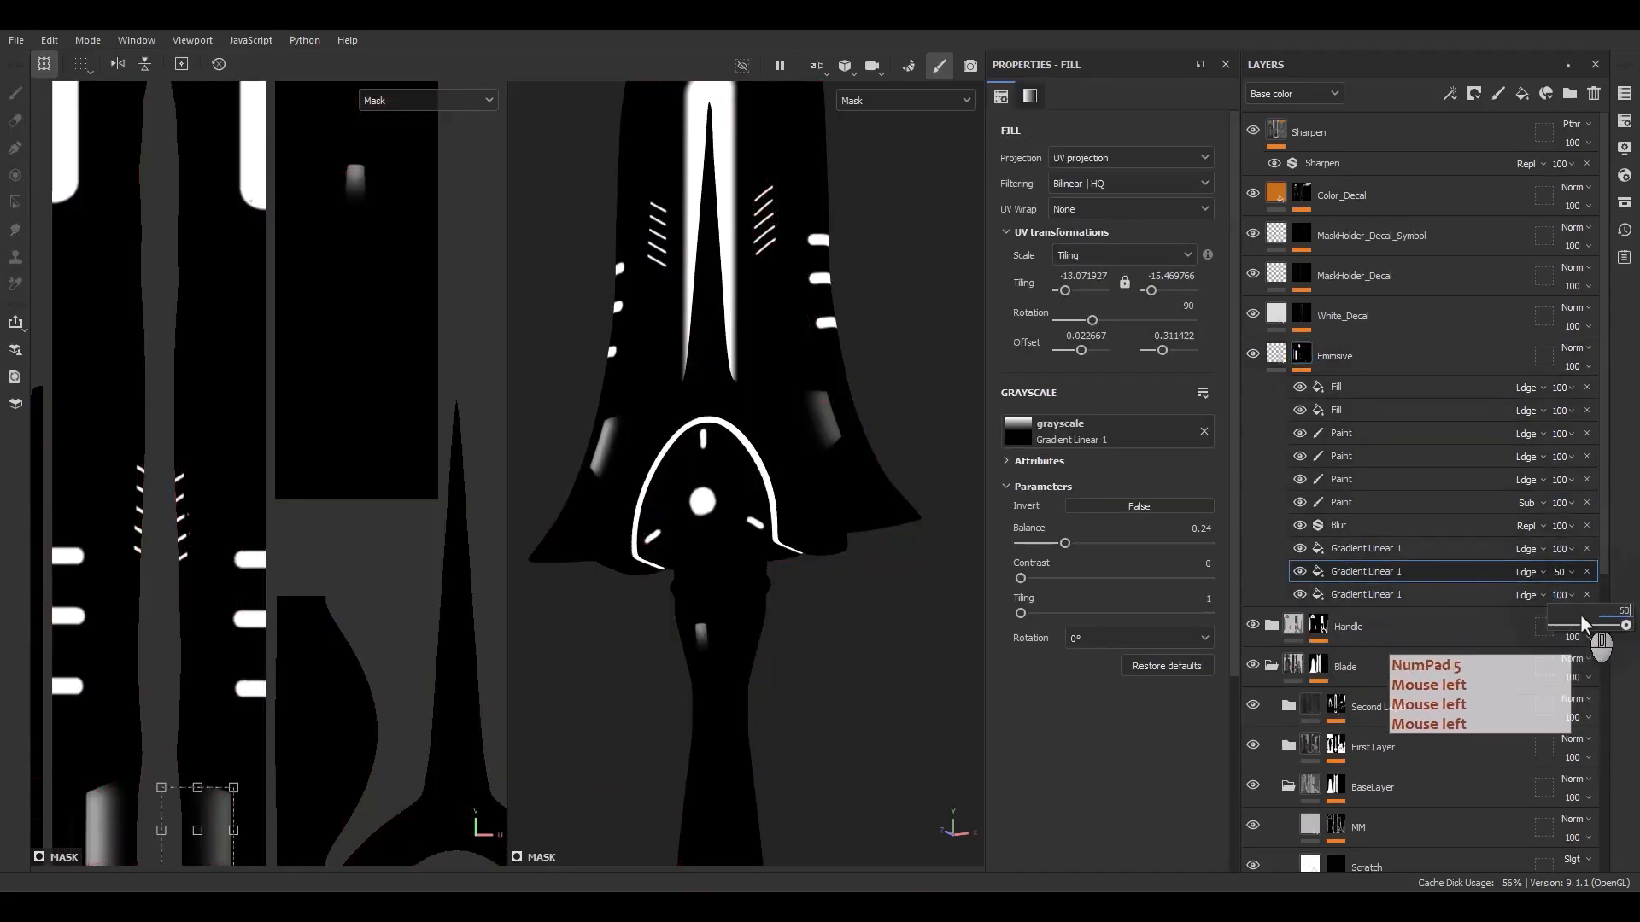
key("Return")
left_click_drag(866, 371, 928, 432, "alt+shift")
right_click_drag(929, 431, 838, 175, "alt")
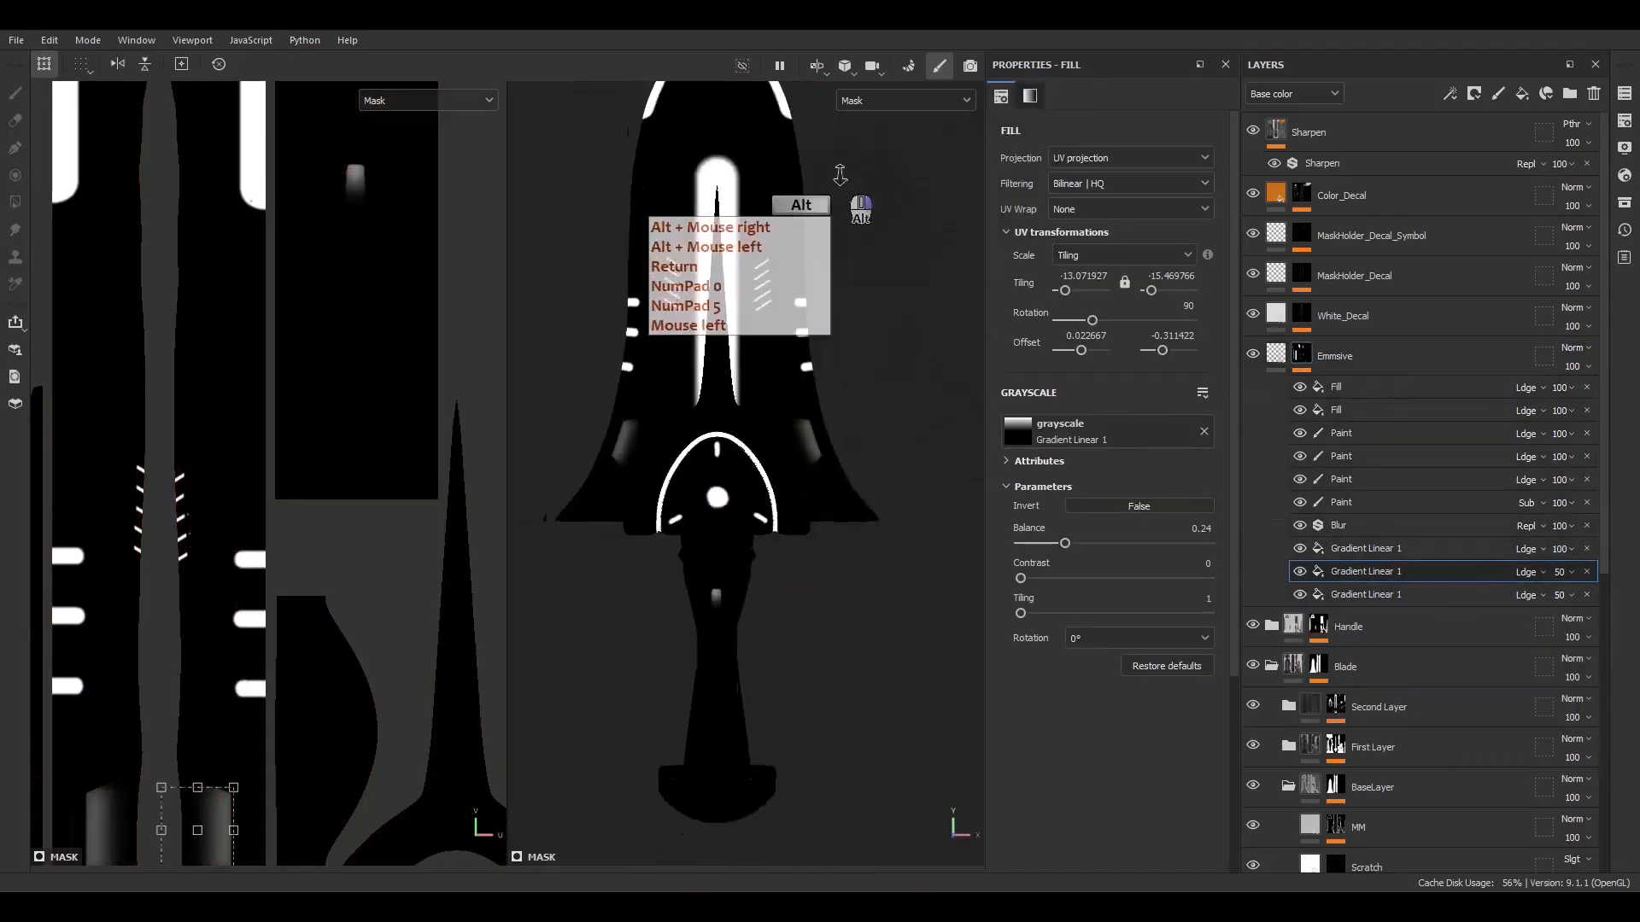
middle_click_drag(838, 176, 834, 402, "alt")
right_click_drag(834, 402, 760, 401, "alt")
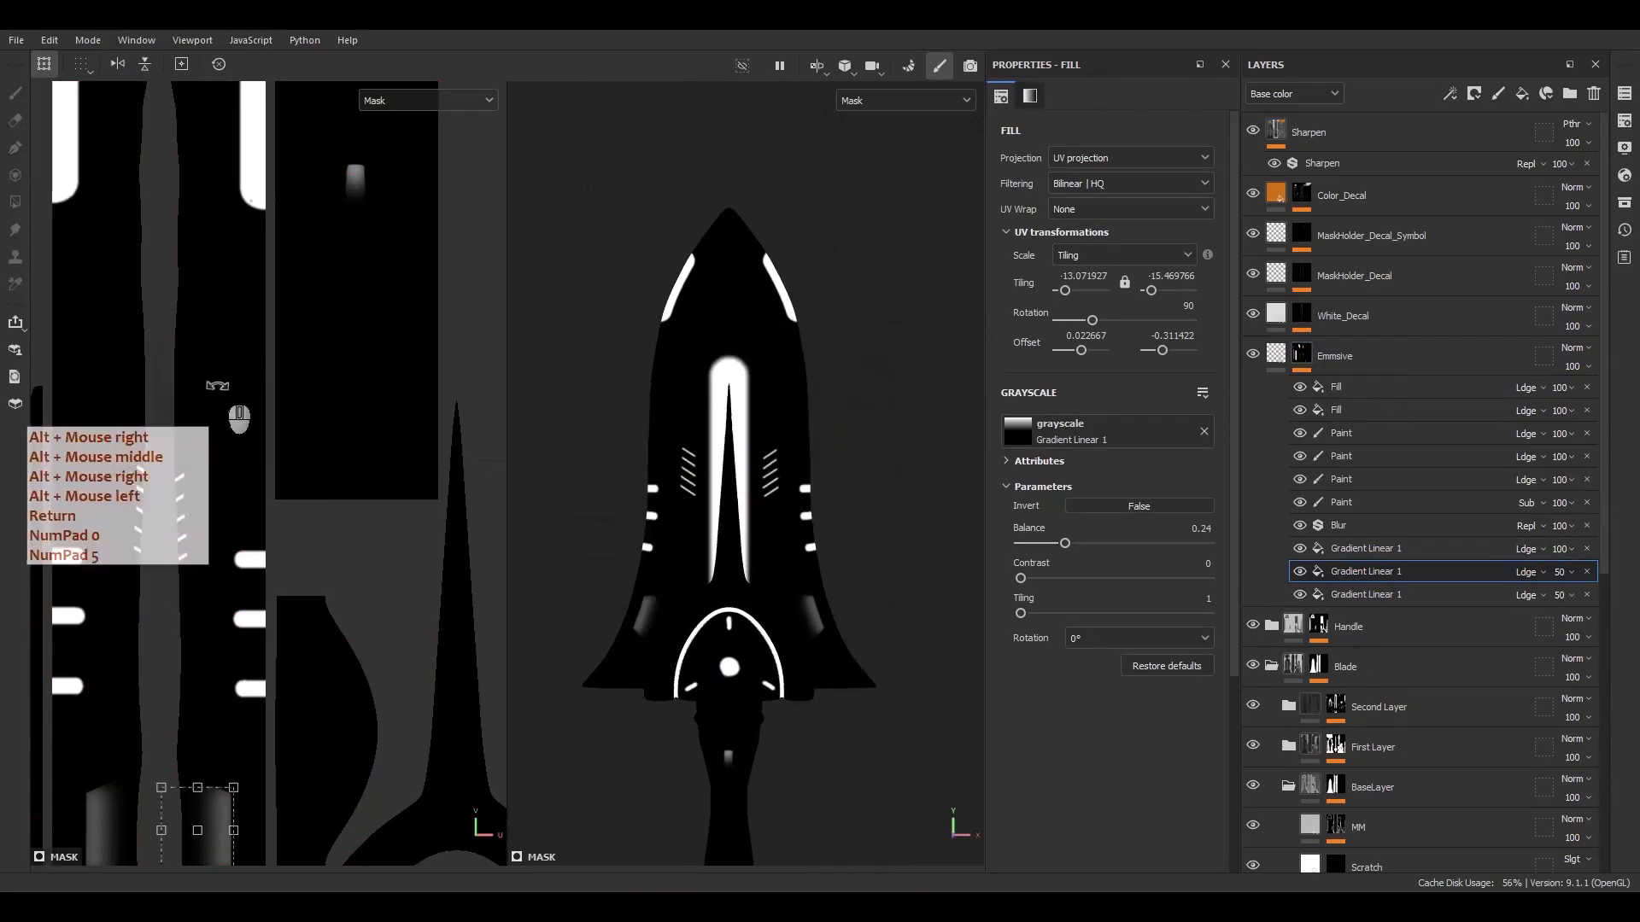
Step: Export only the emissive map of the scifidagger texture set, and compare the sword with and without its emissive map in Marmoset Toolbag
left_click(16, 40)
left_click(34, 288)
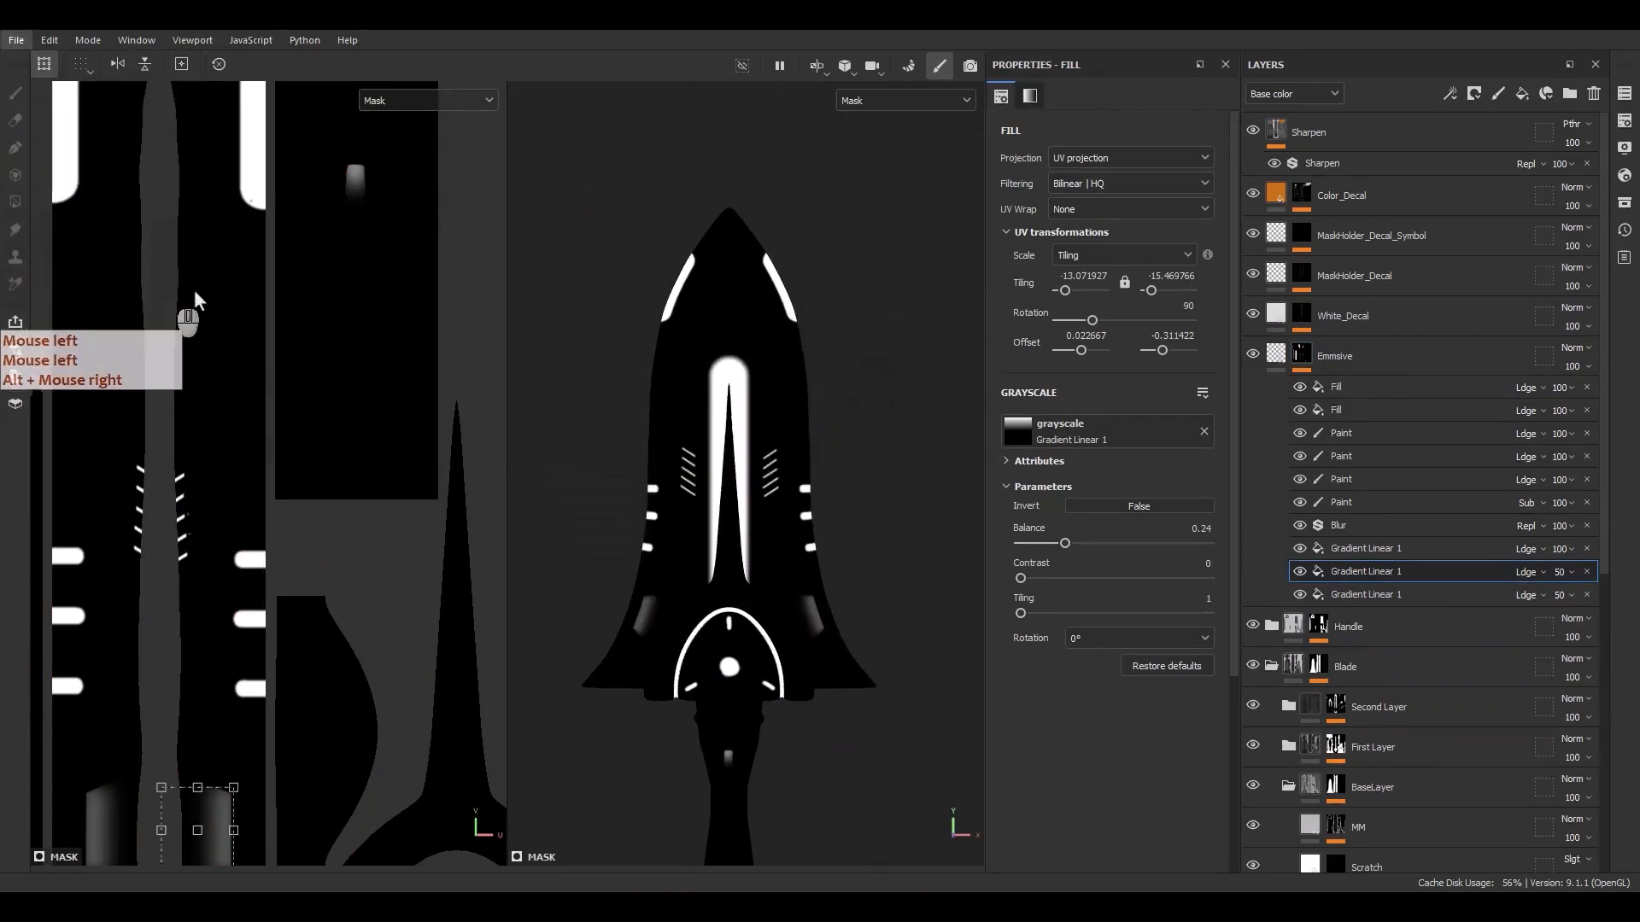
left_click(411, 242)
left_click(589, 430)
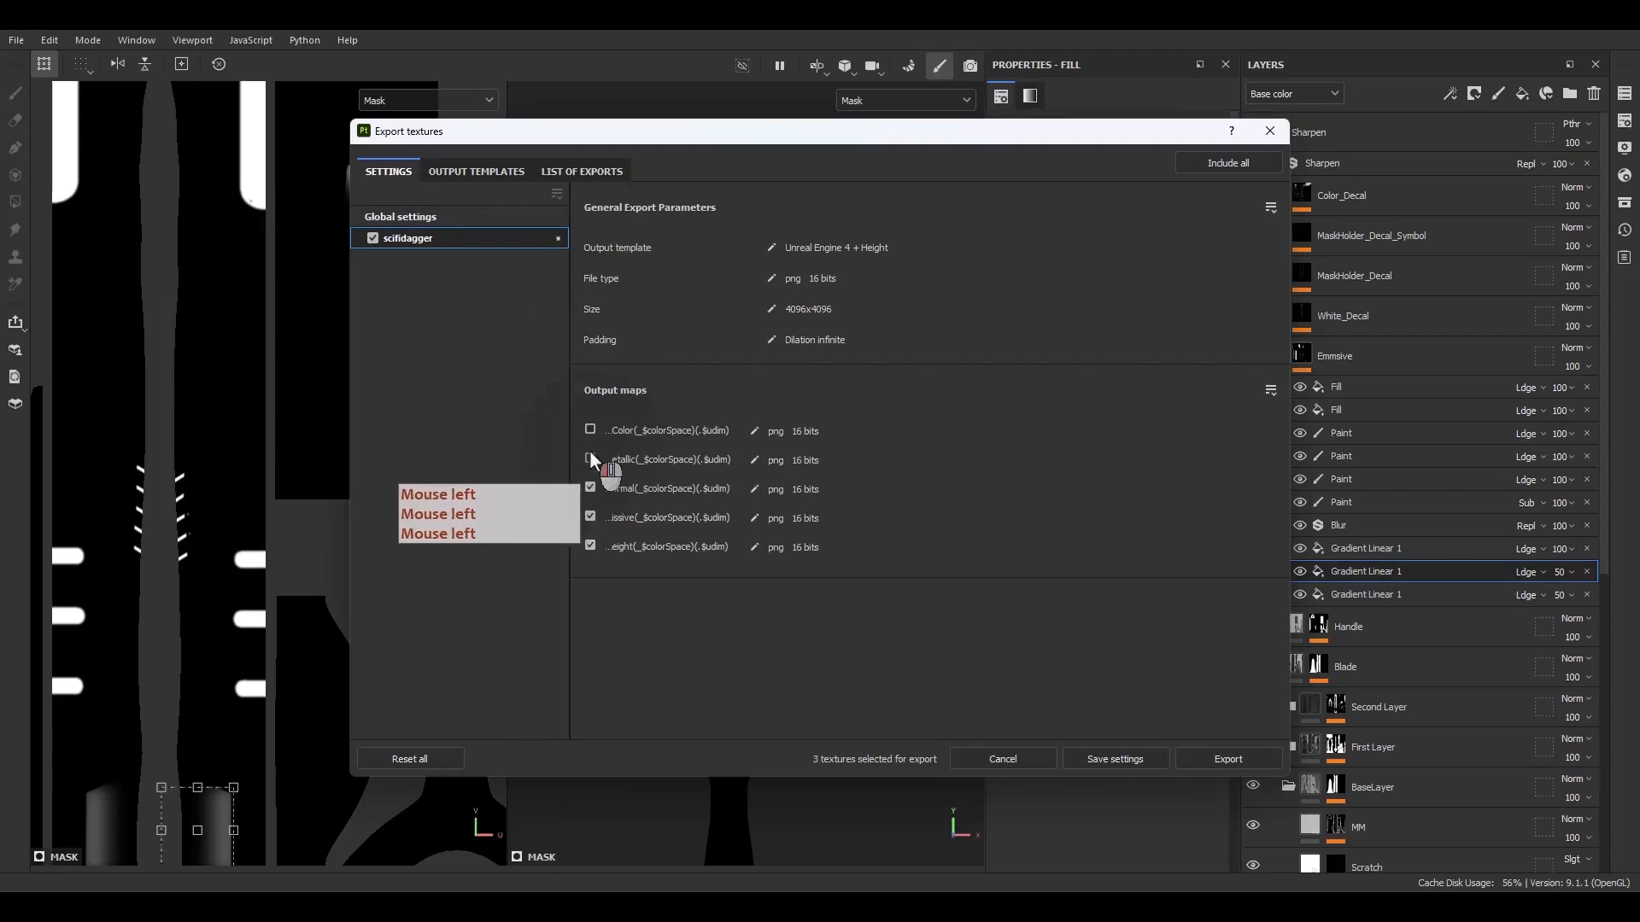
left_click(589, 459)
left_click(589, 487)
left_click(589, 517)
left_click(590, 545)
left_click(590, 517)
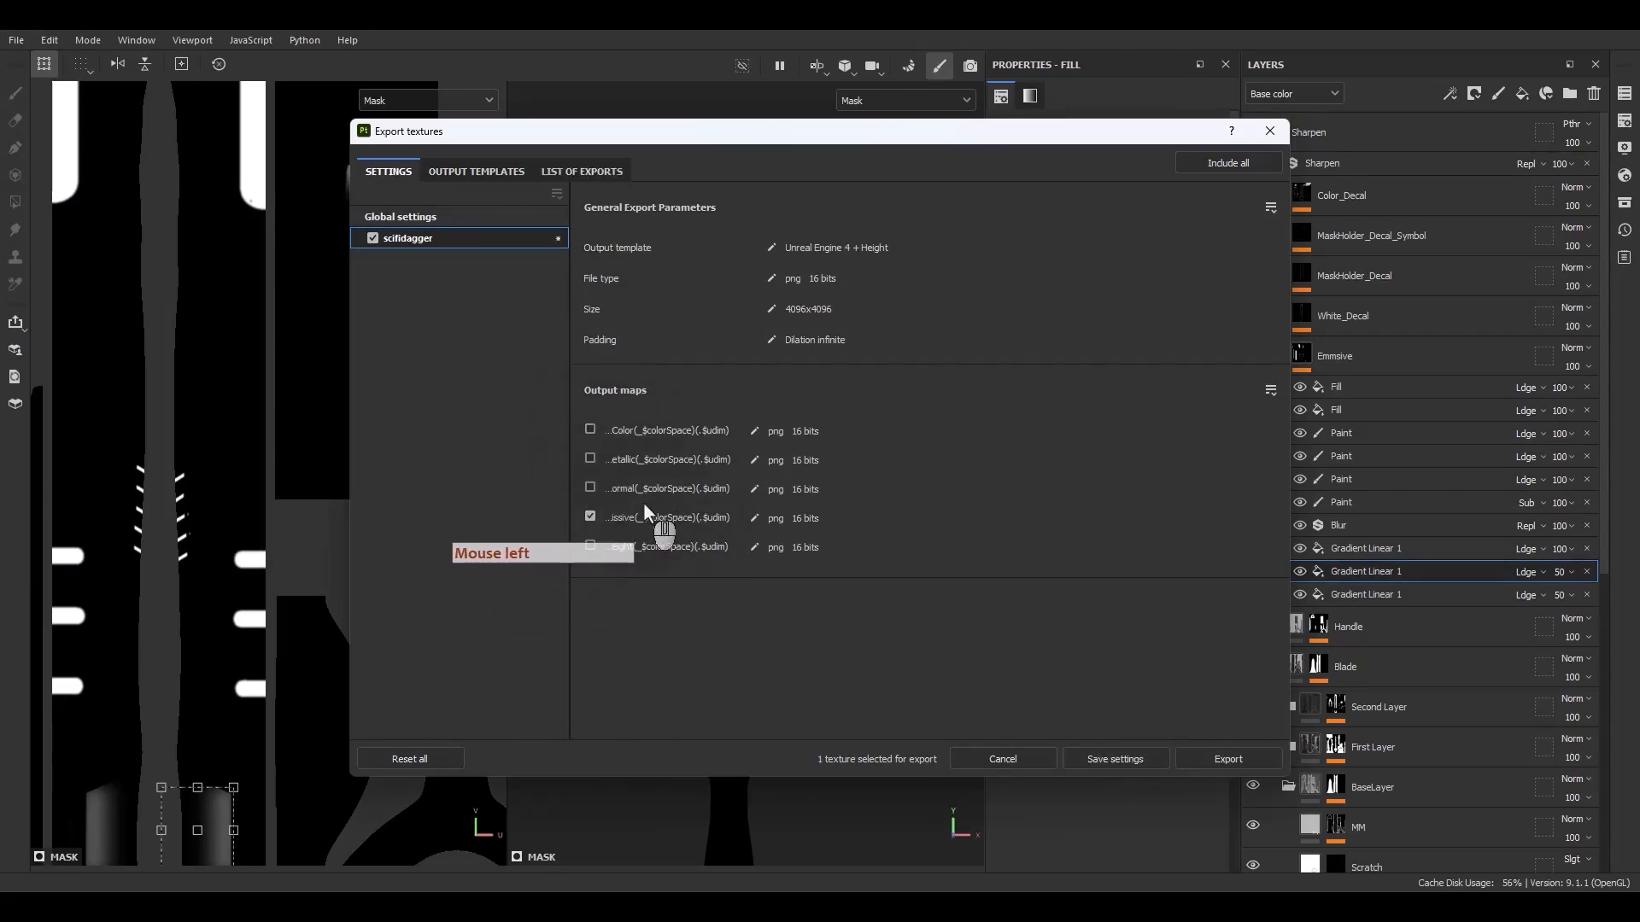
left_click(1211, 760)
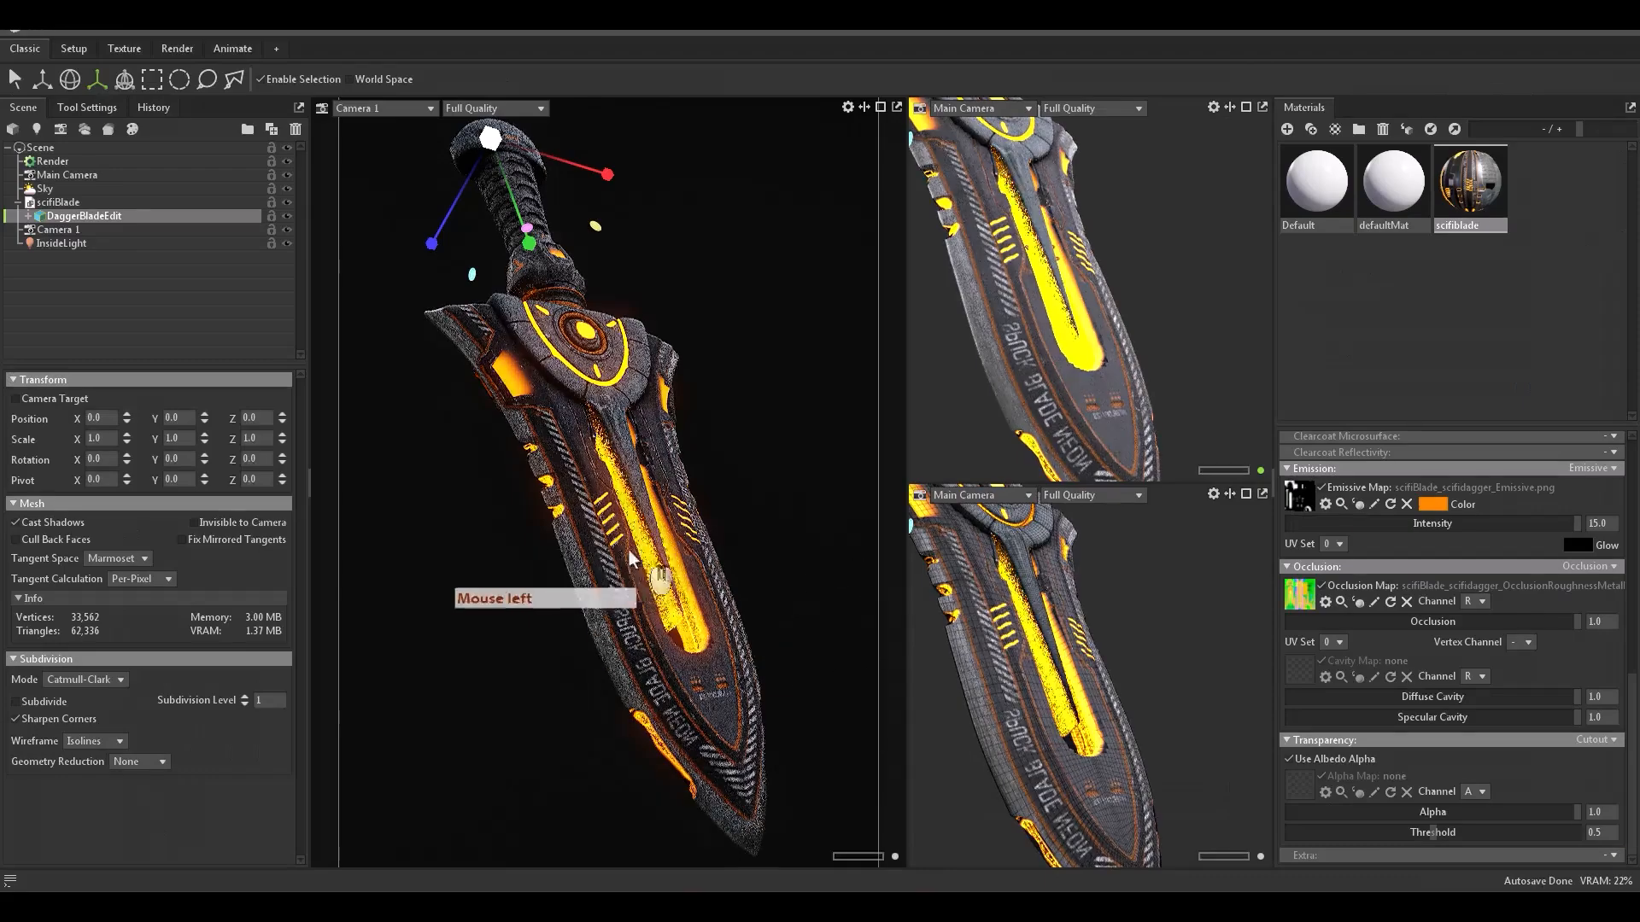
left_click(1324, 489)
left_click(1324, 489)
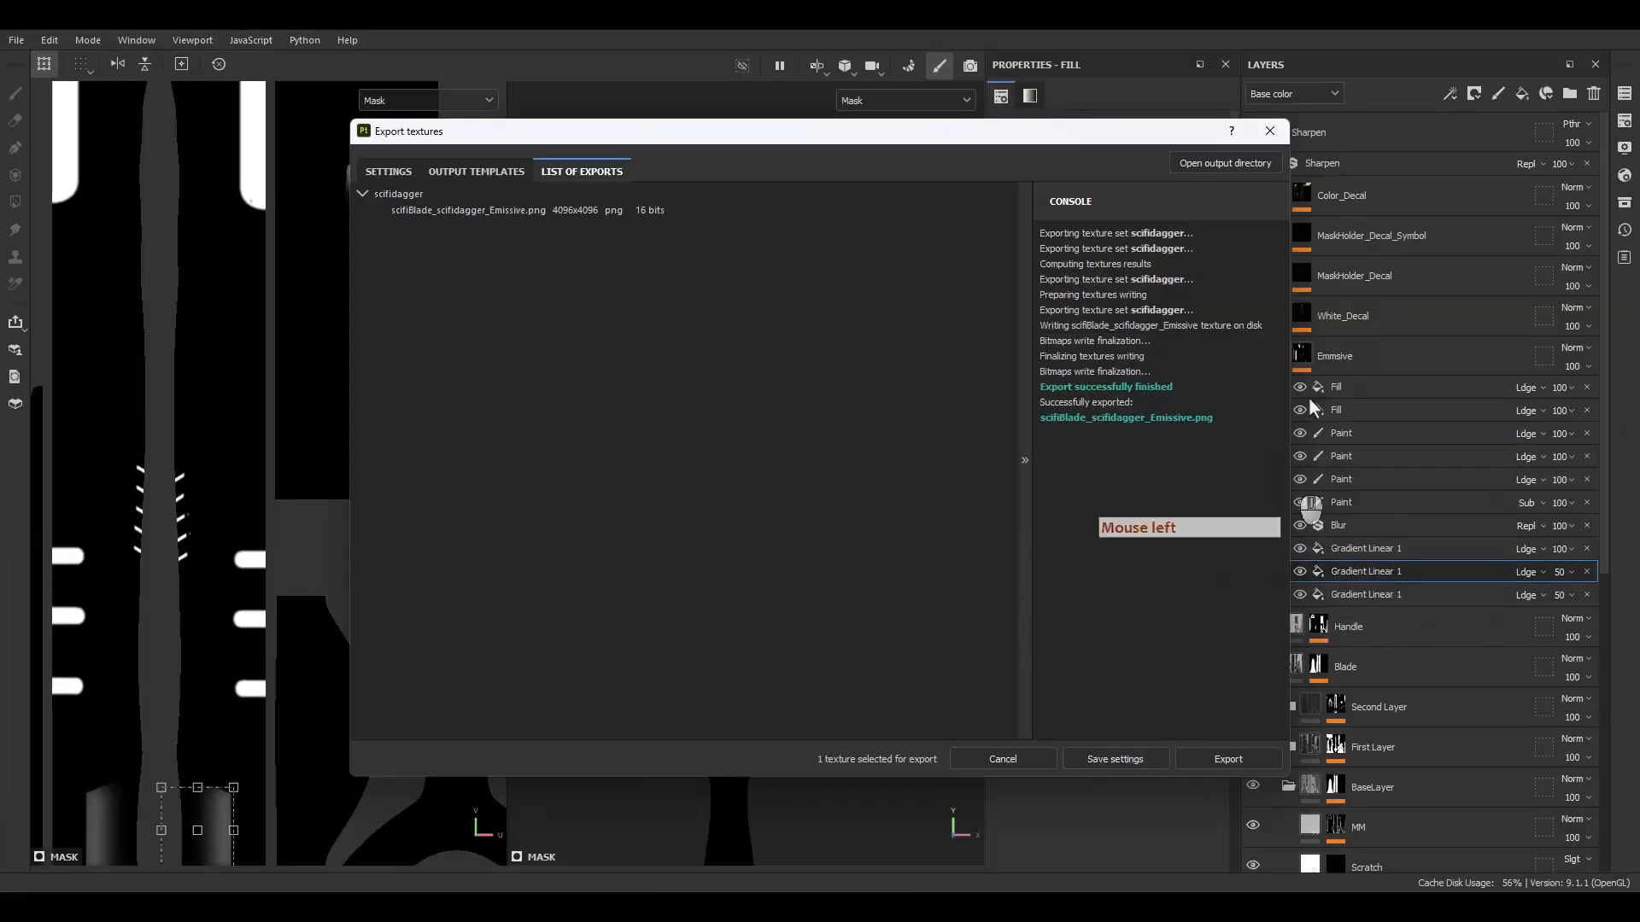
Step: Switch to Substance Painter and set the opacity of the lower two Gradient Linear 1 fills in the Emmsive mask to 10
left_click(1269, 135)
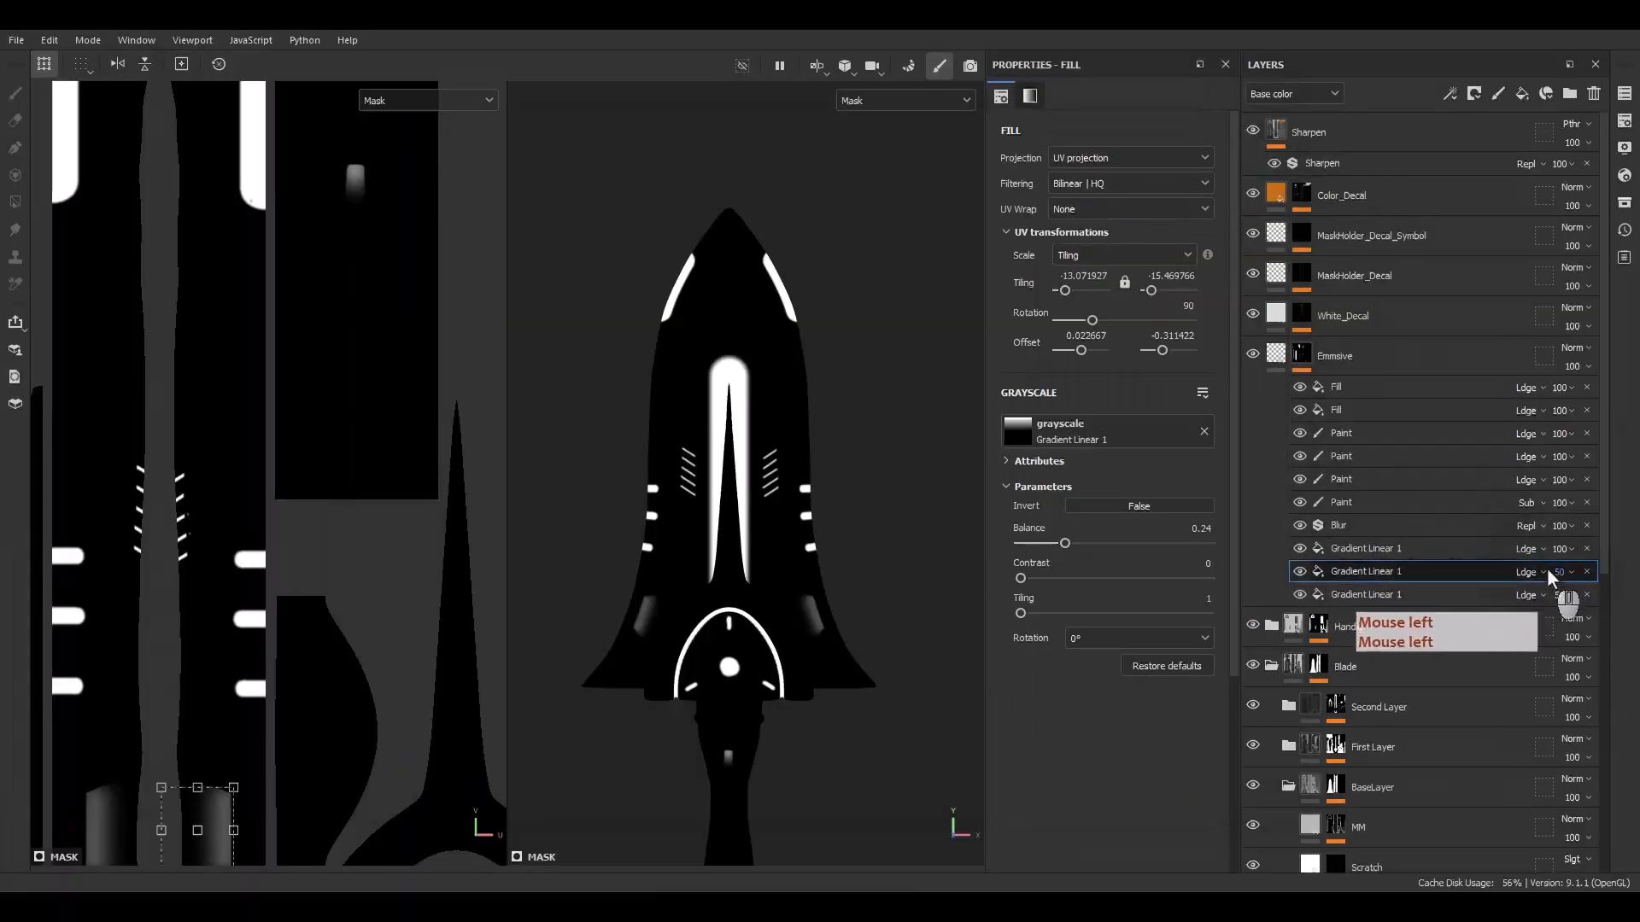
left_click(1623, 588)
type("10")
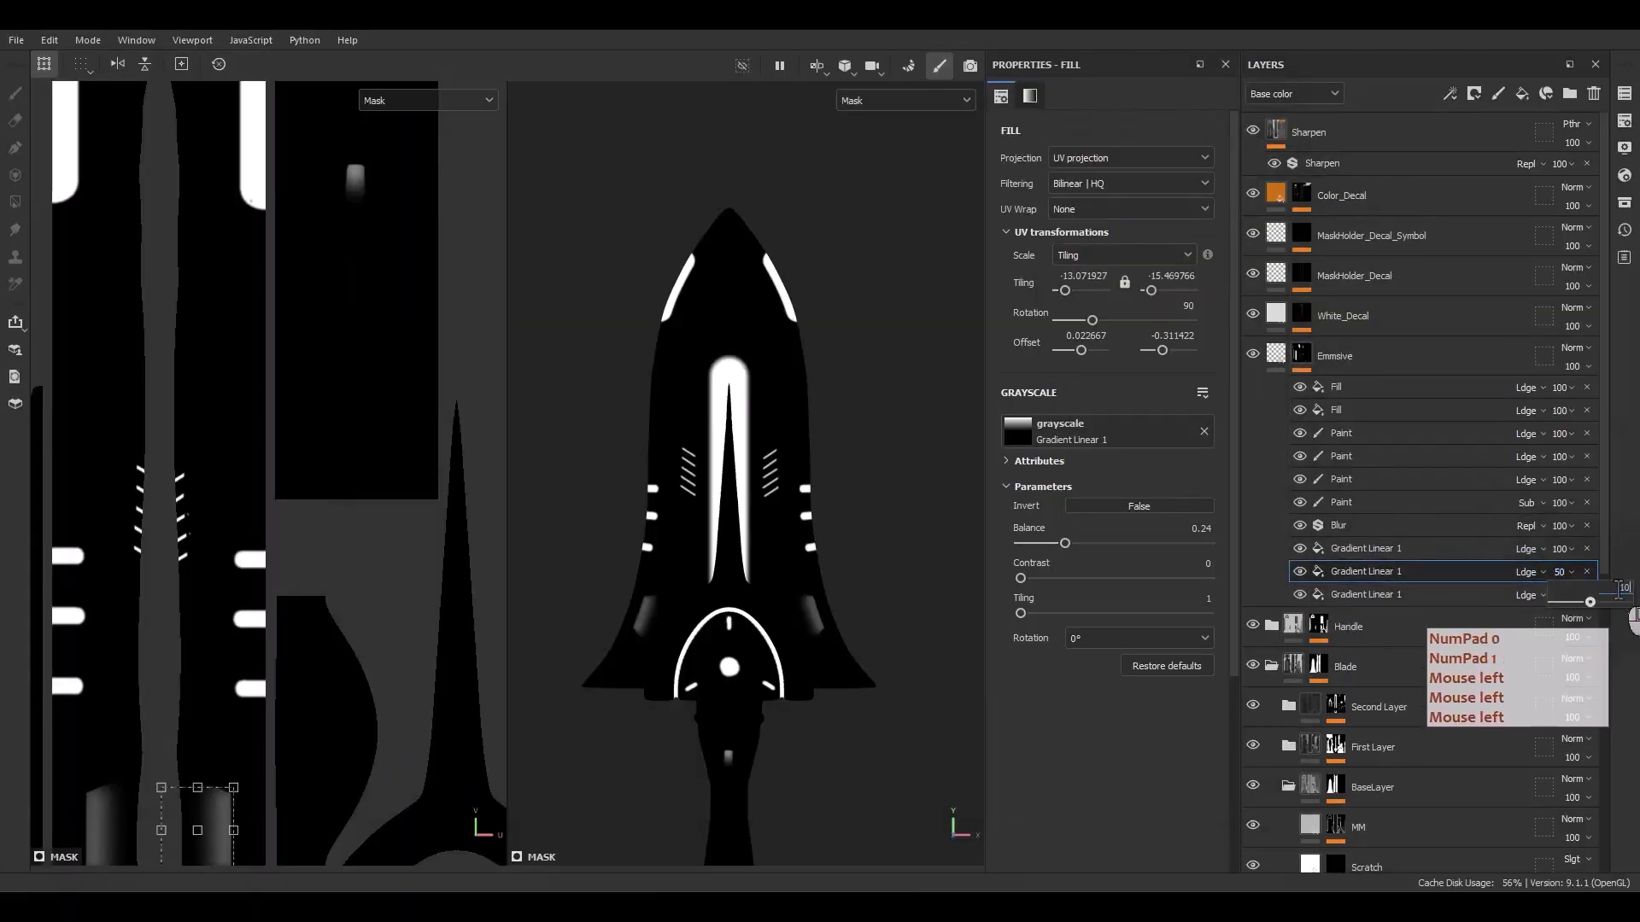
left_click(1475, 574)
left_click(1567, 595)
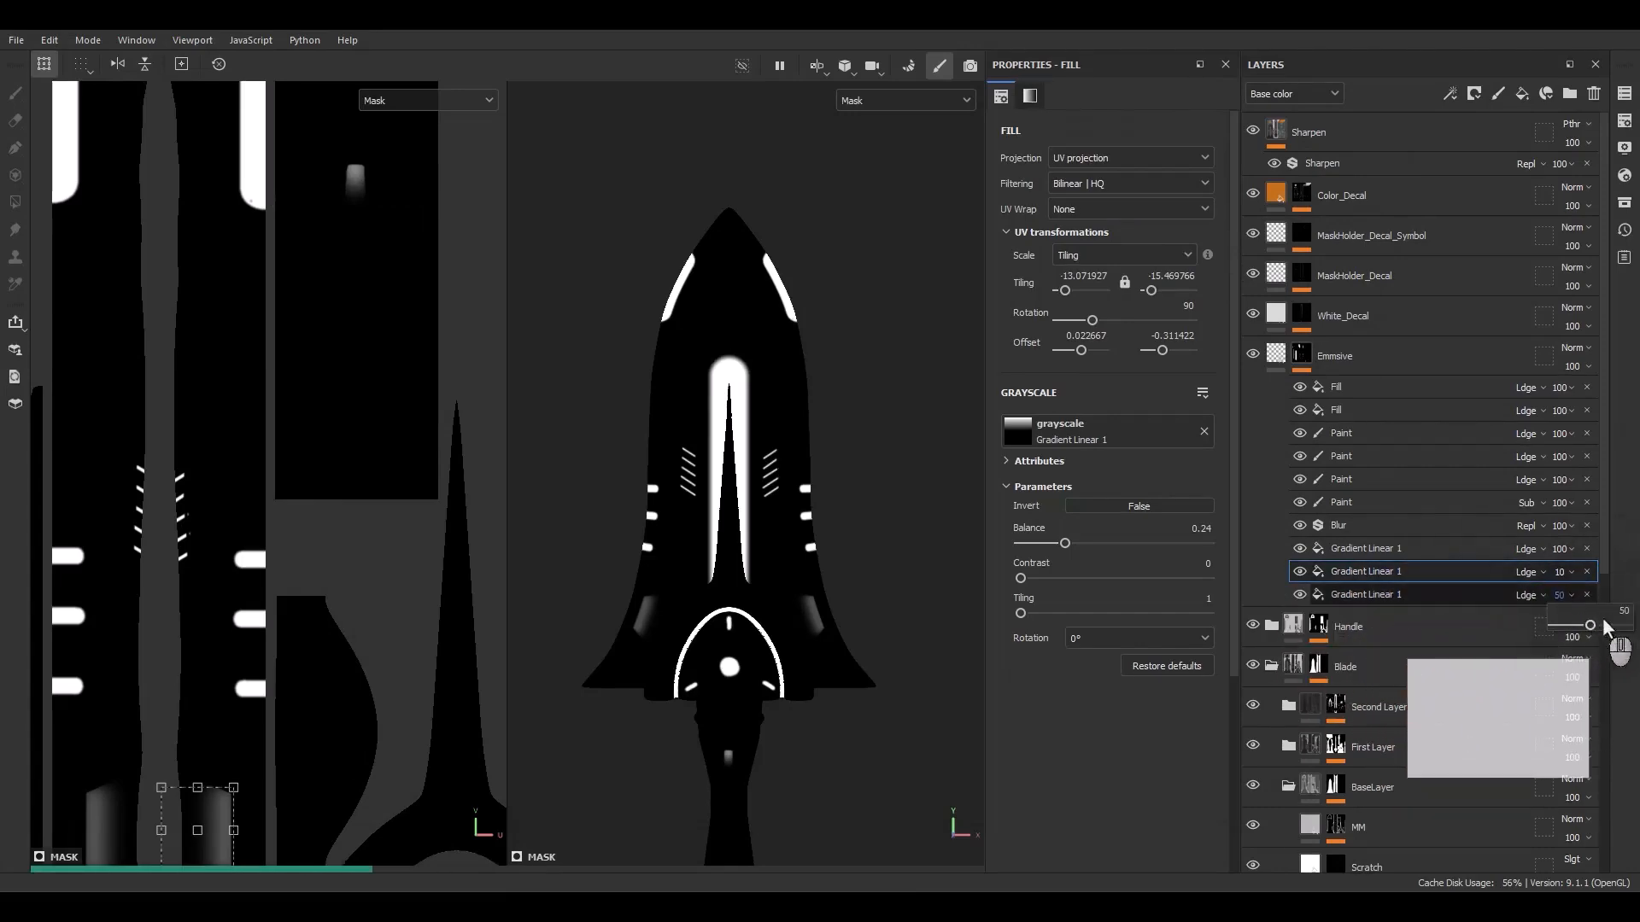
left_click(1621, 611)
type("10")
key("Return")
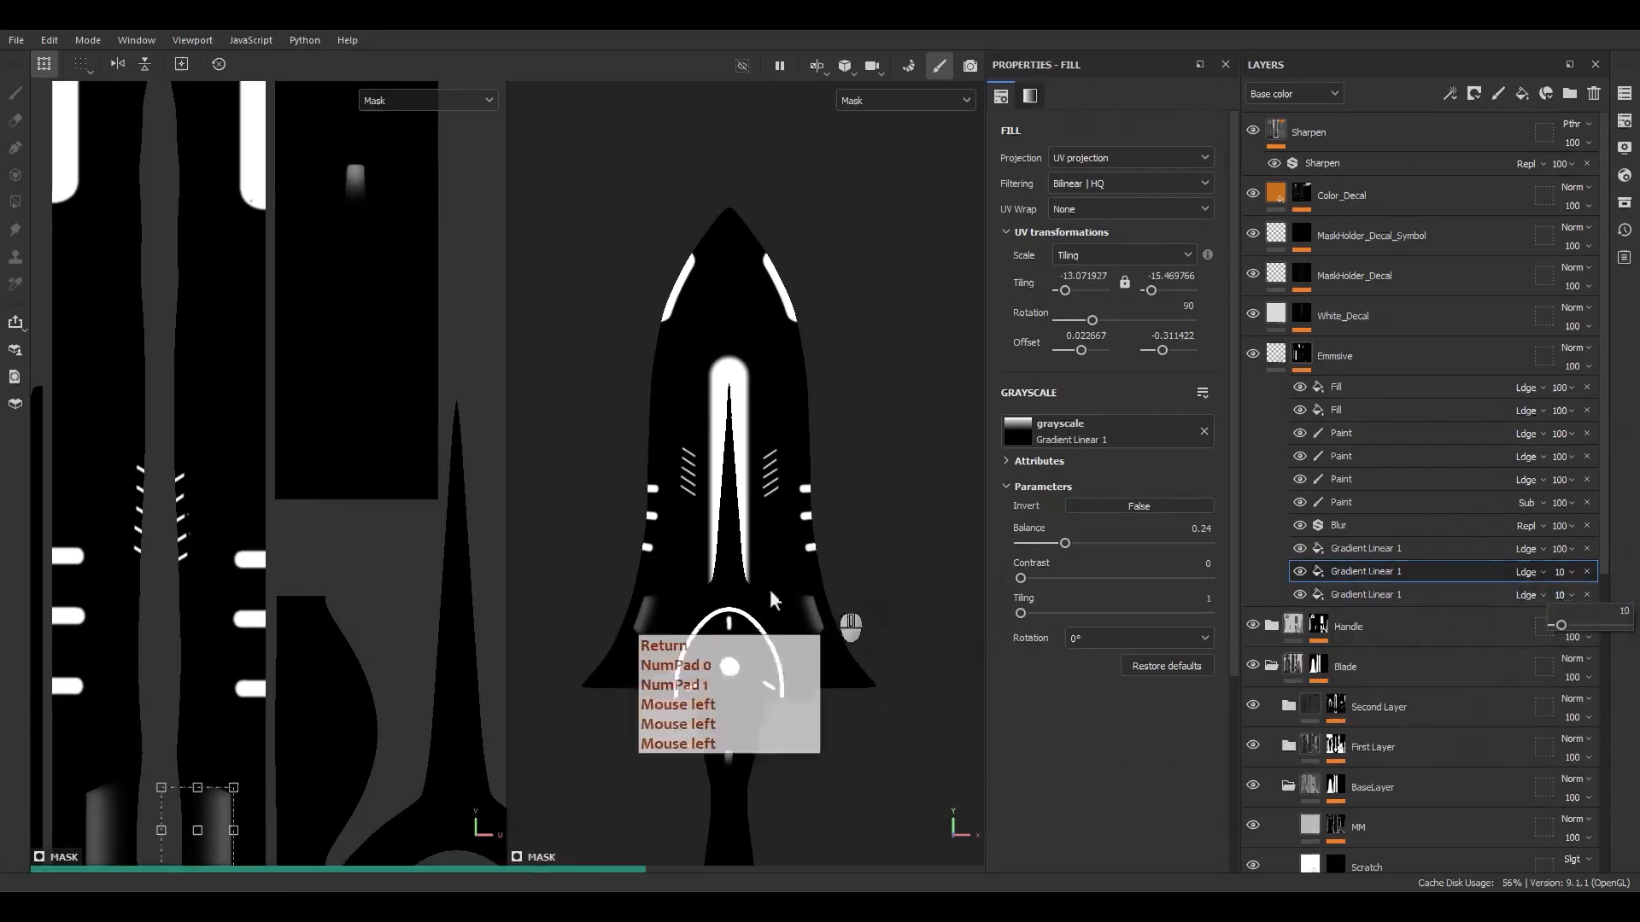
Step: Check the dimmed gradients on the blade and re-export the emissive texture with the same settings
left_click_drag(845, 375, 772, 330, "alt")
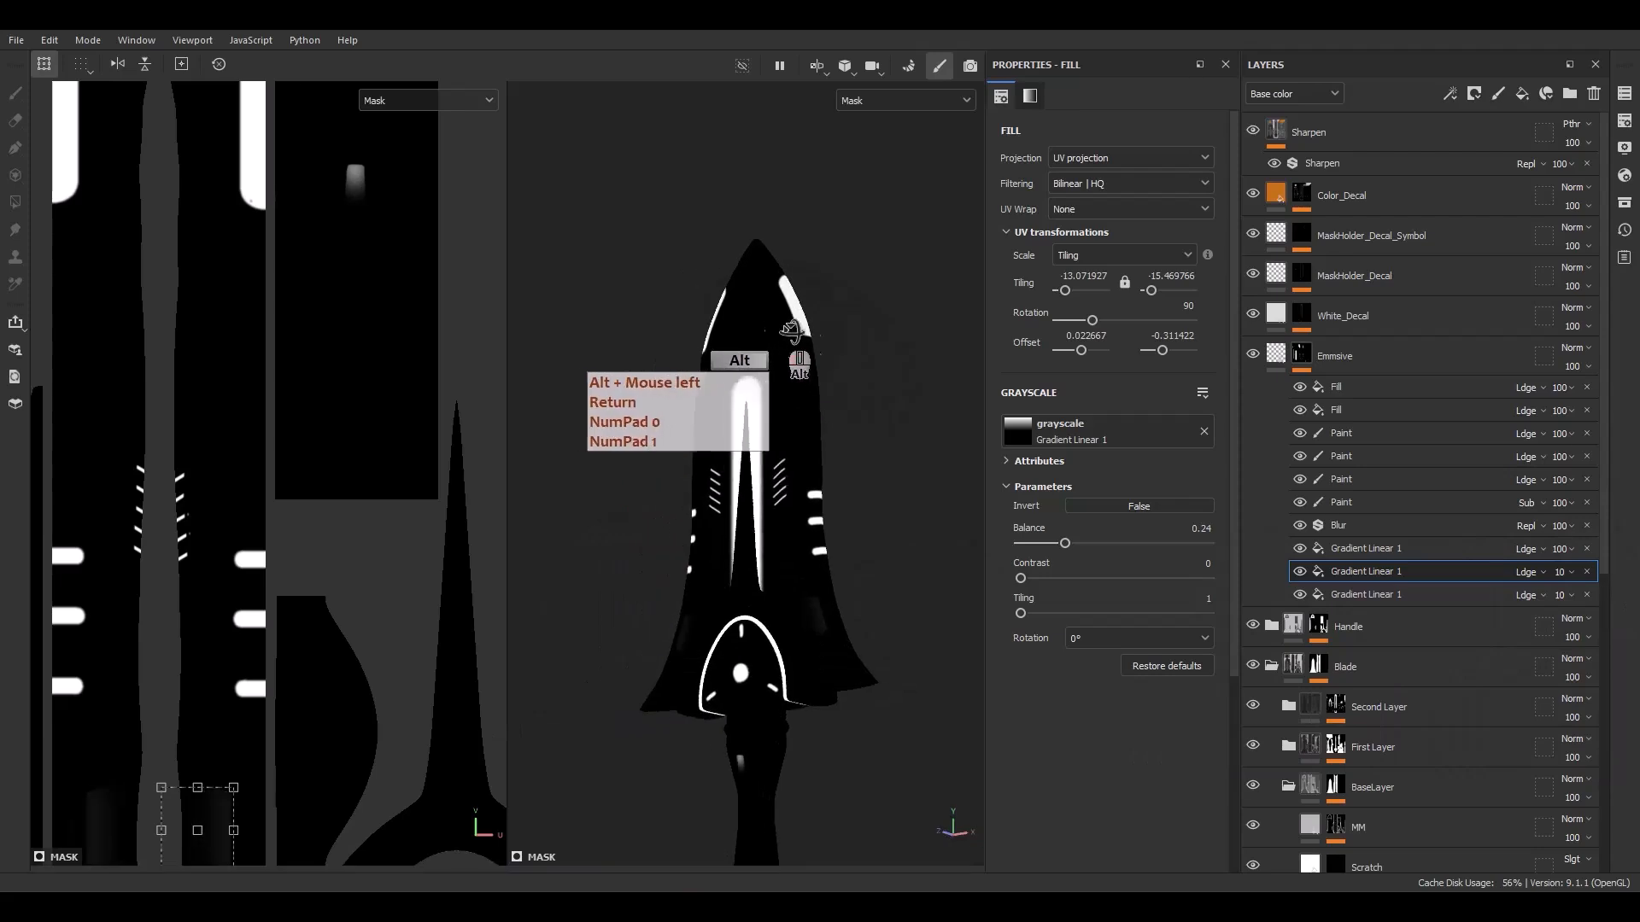
left_click(907, 347)
key("ctrl+shift+e")
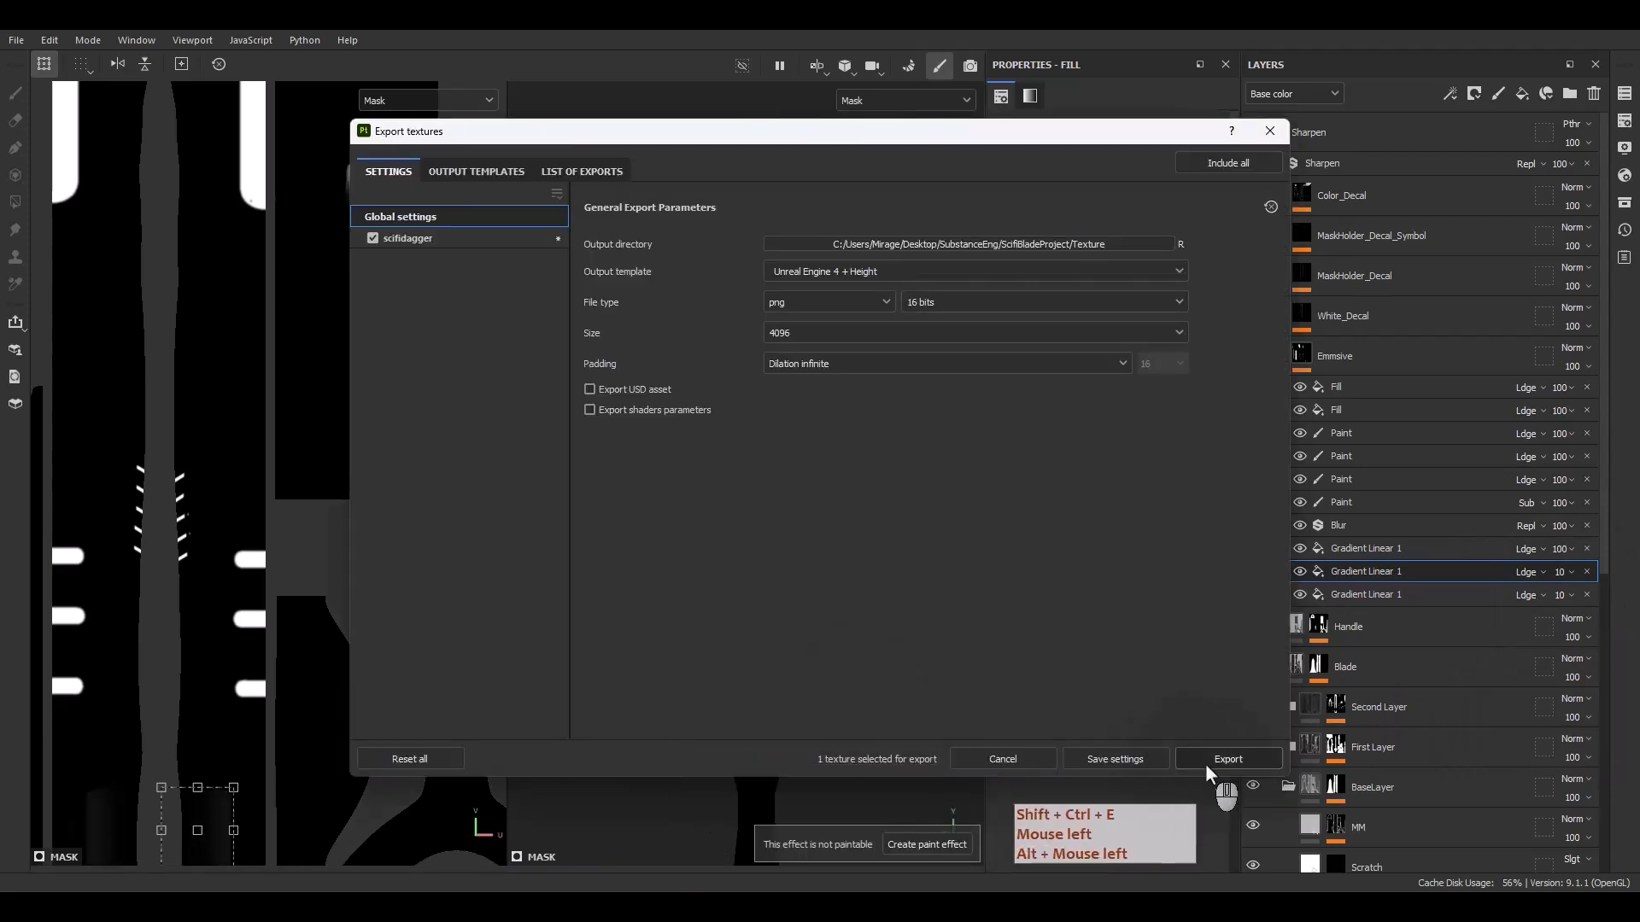
left_click(1206, 763)
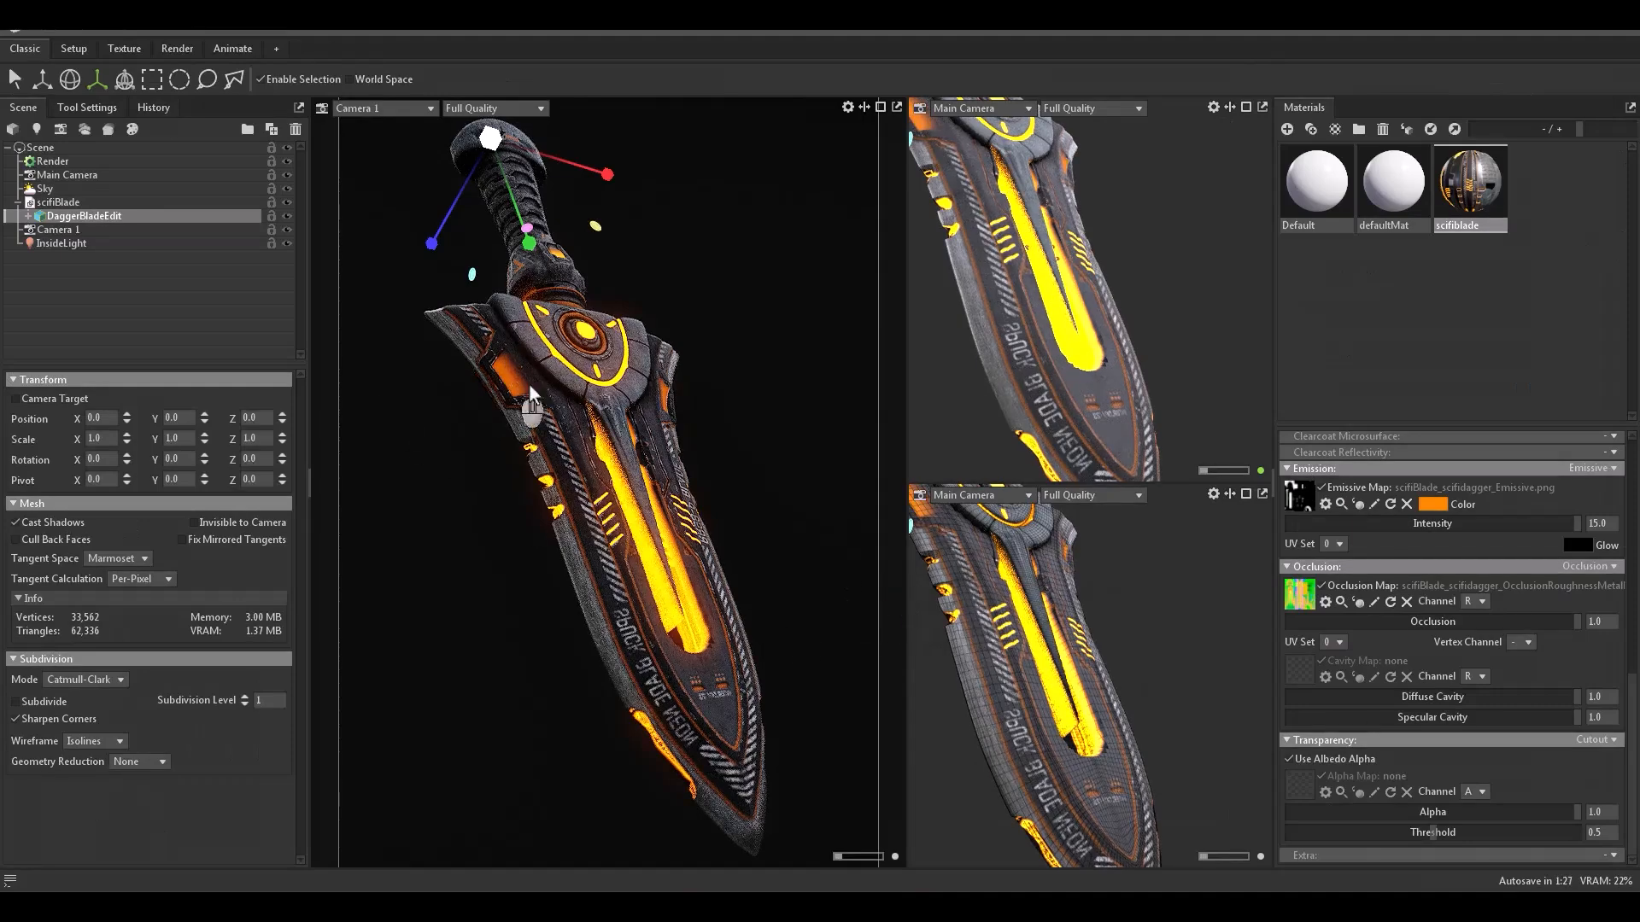
Step: Try an emission intensity of 10 on the scifiblade material in Marmoset Toolbag, and set it back to 15
left_click(1597, 524)
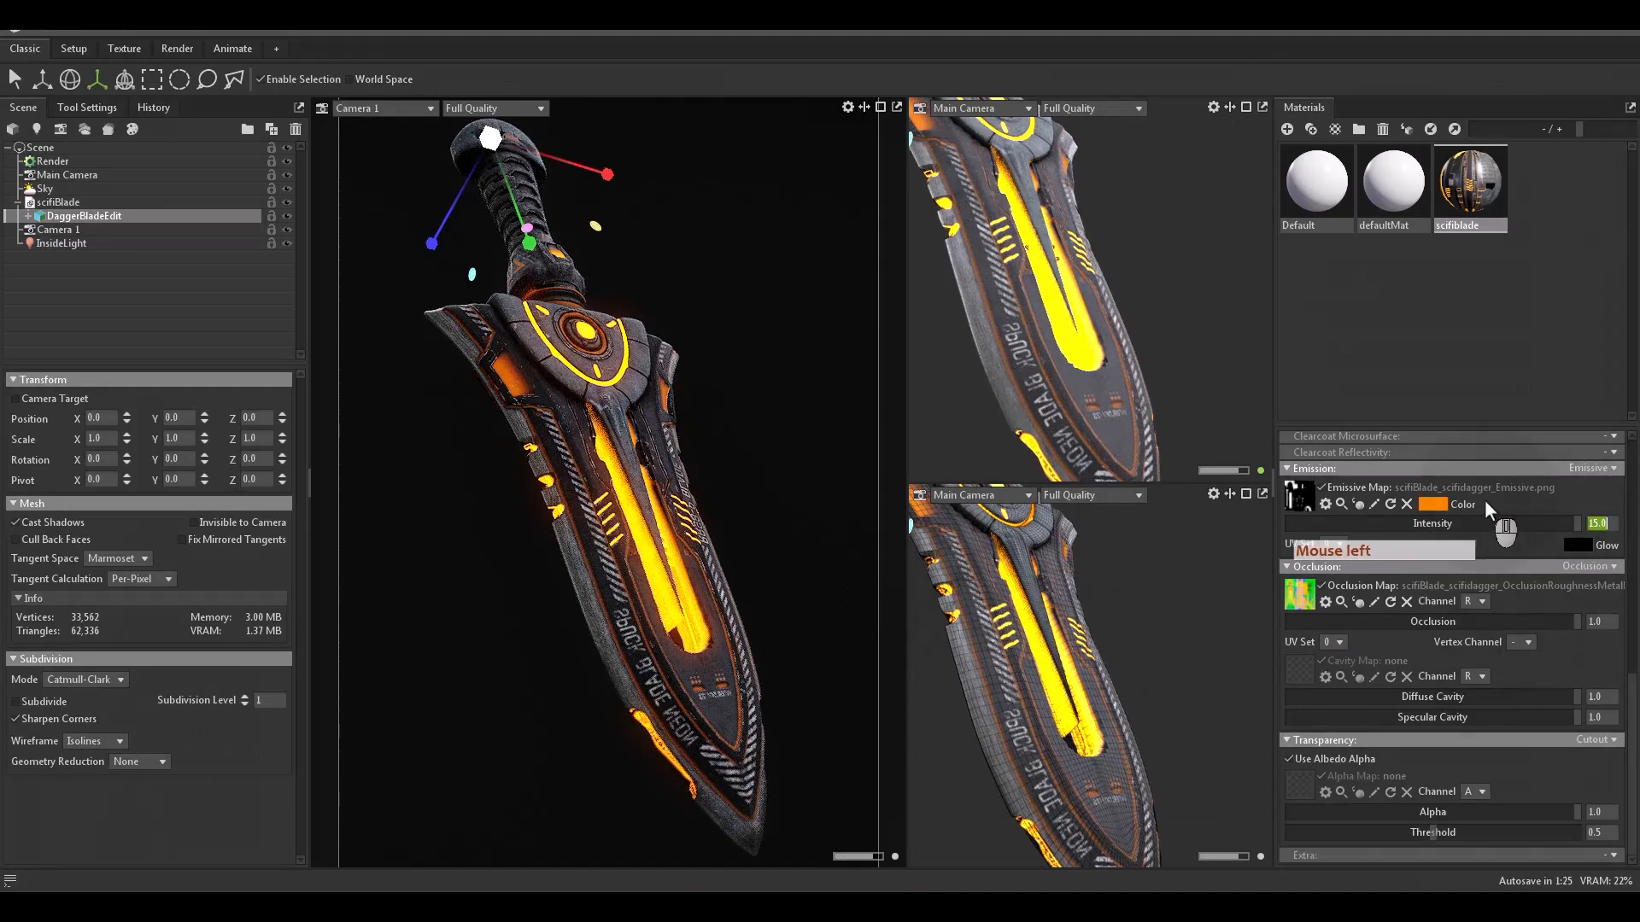
type("10")
key("Return")
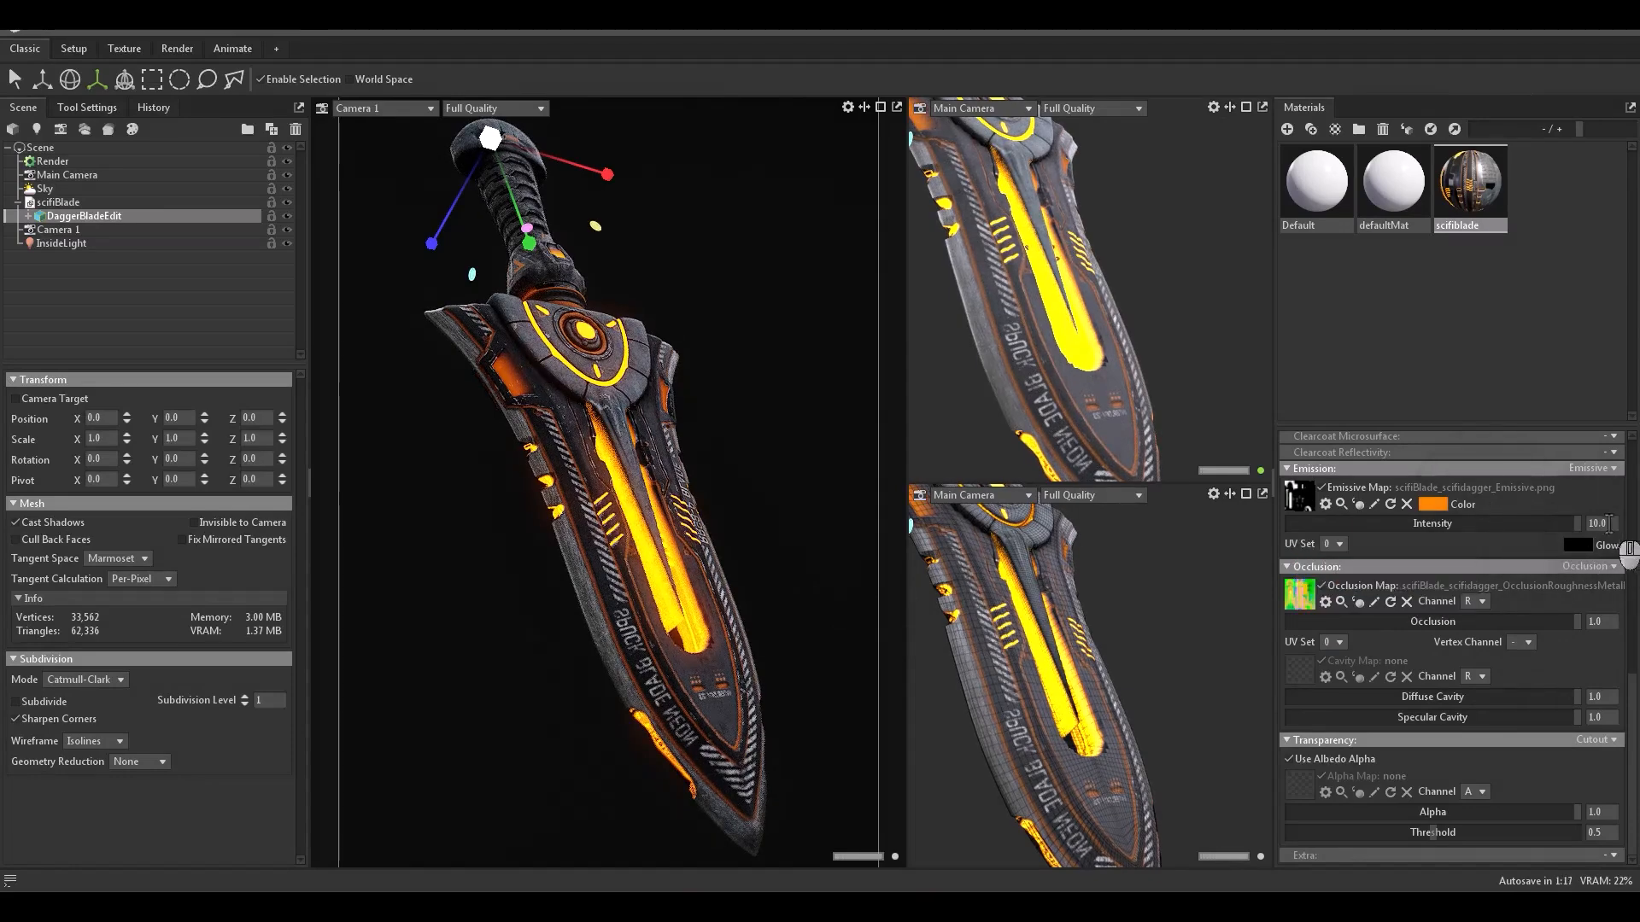
left_click(1608, 523)
type("15")
key("Return")
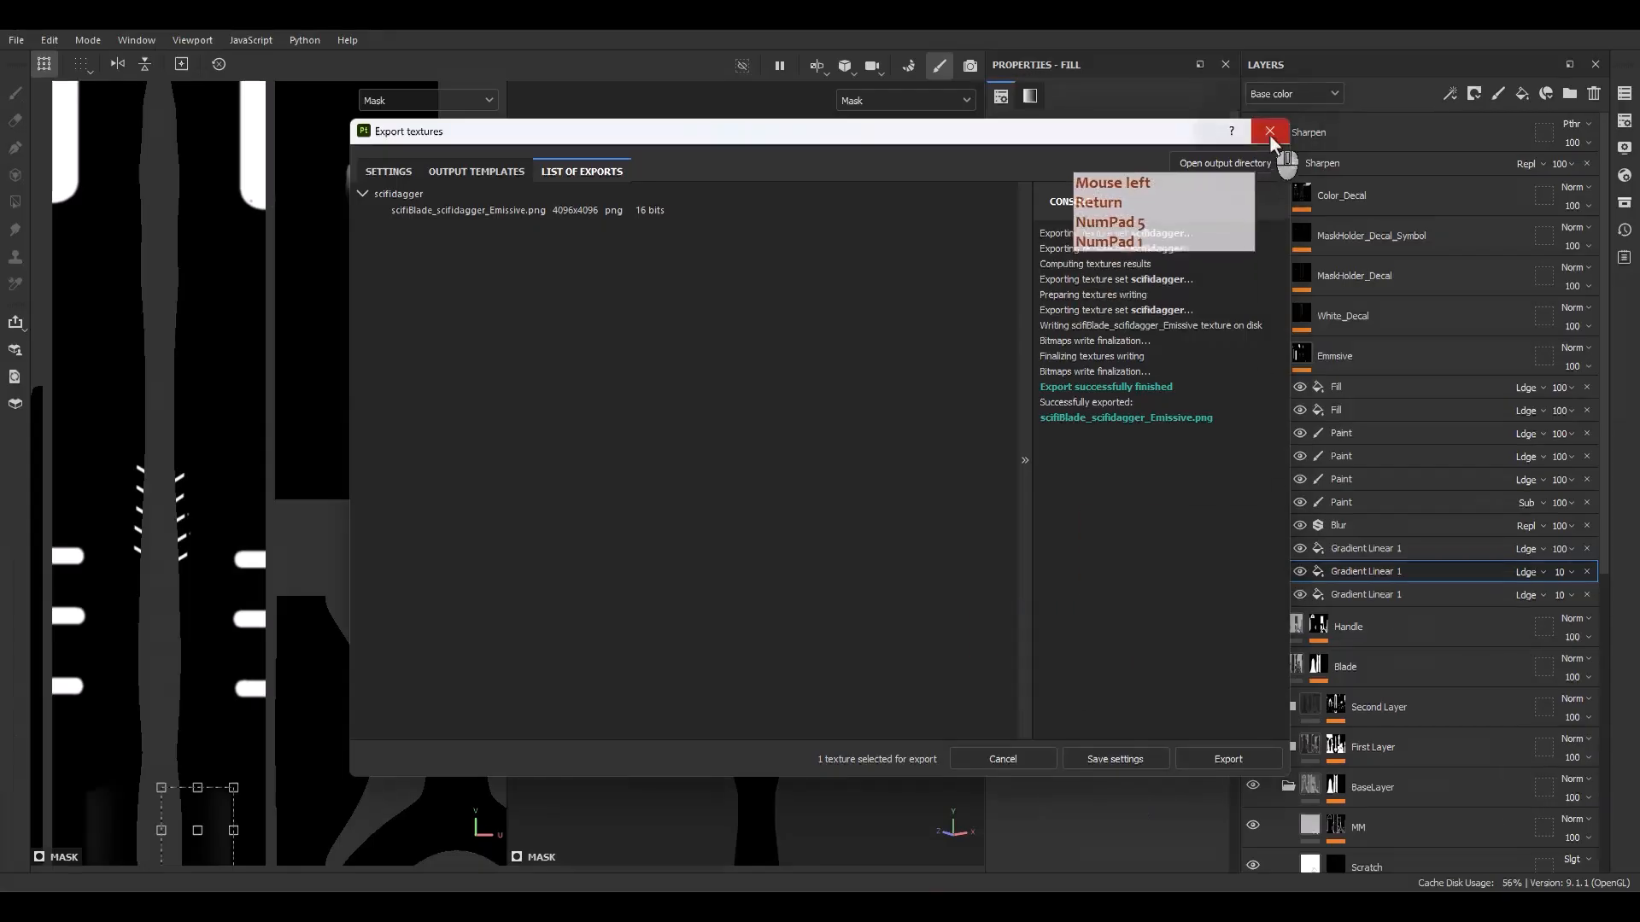
Step: Return to Substance Painter and set the balance of the selected middle Gradient Linear 1 fill in the Emmsive mask to 0.05
left_click(1269, 132)
scroll(837, 684, "up", 5)
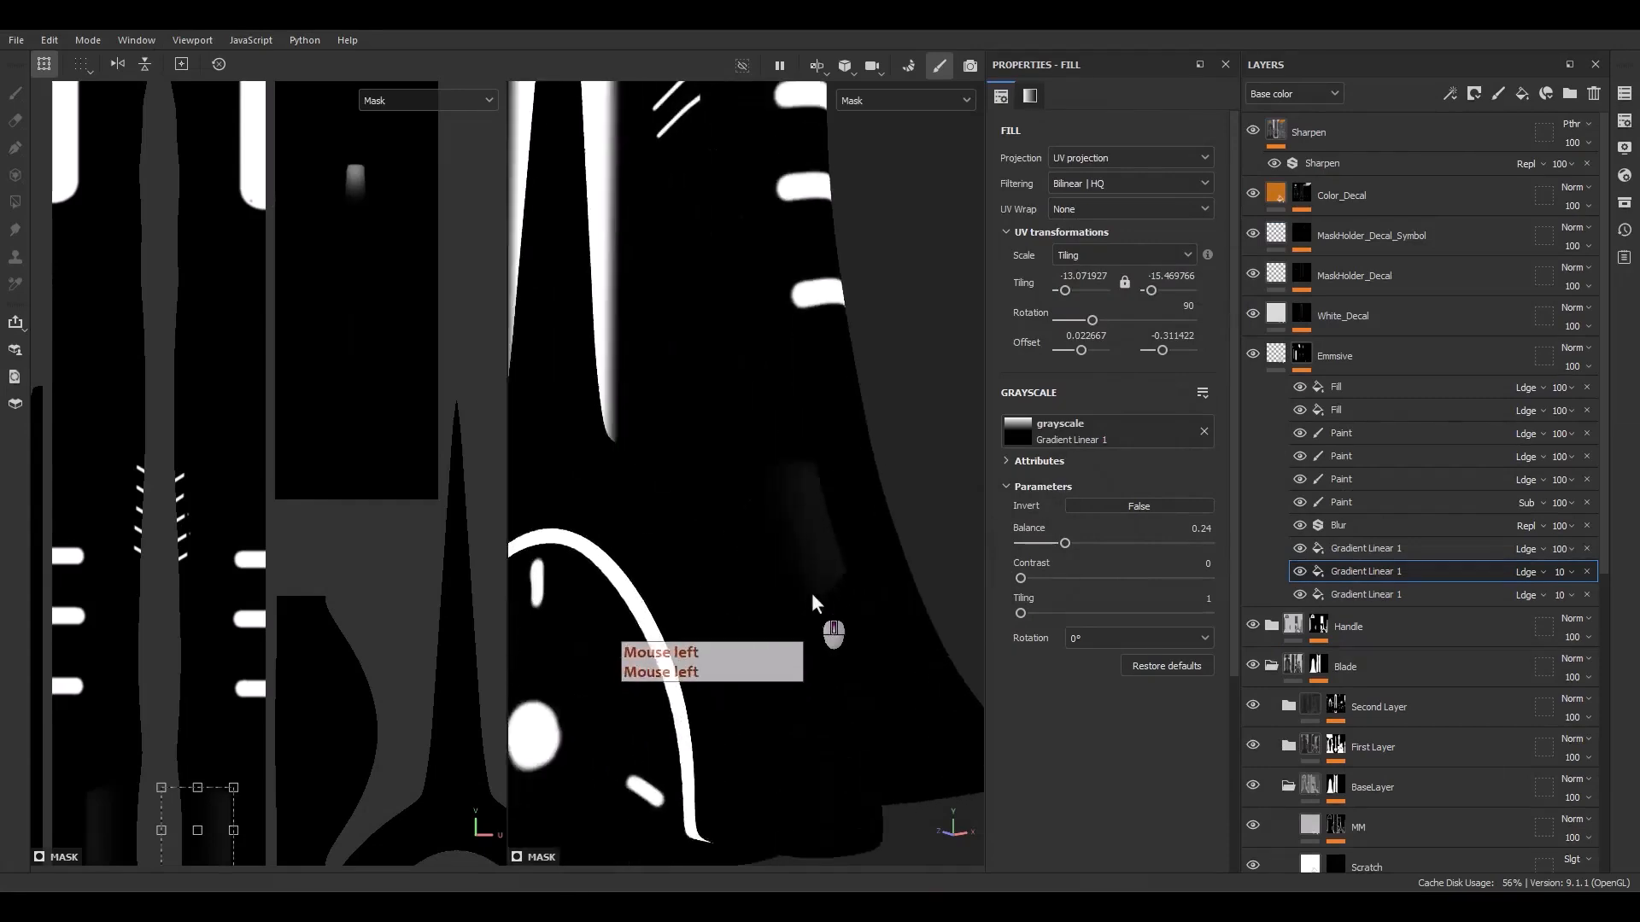
left_click_drag(812, 604, 823, 607, "alt")
left_click_drag(1065, 544, 1037, 547)
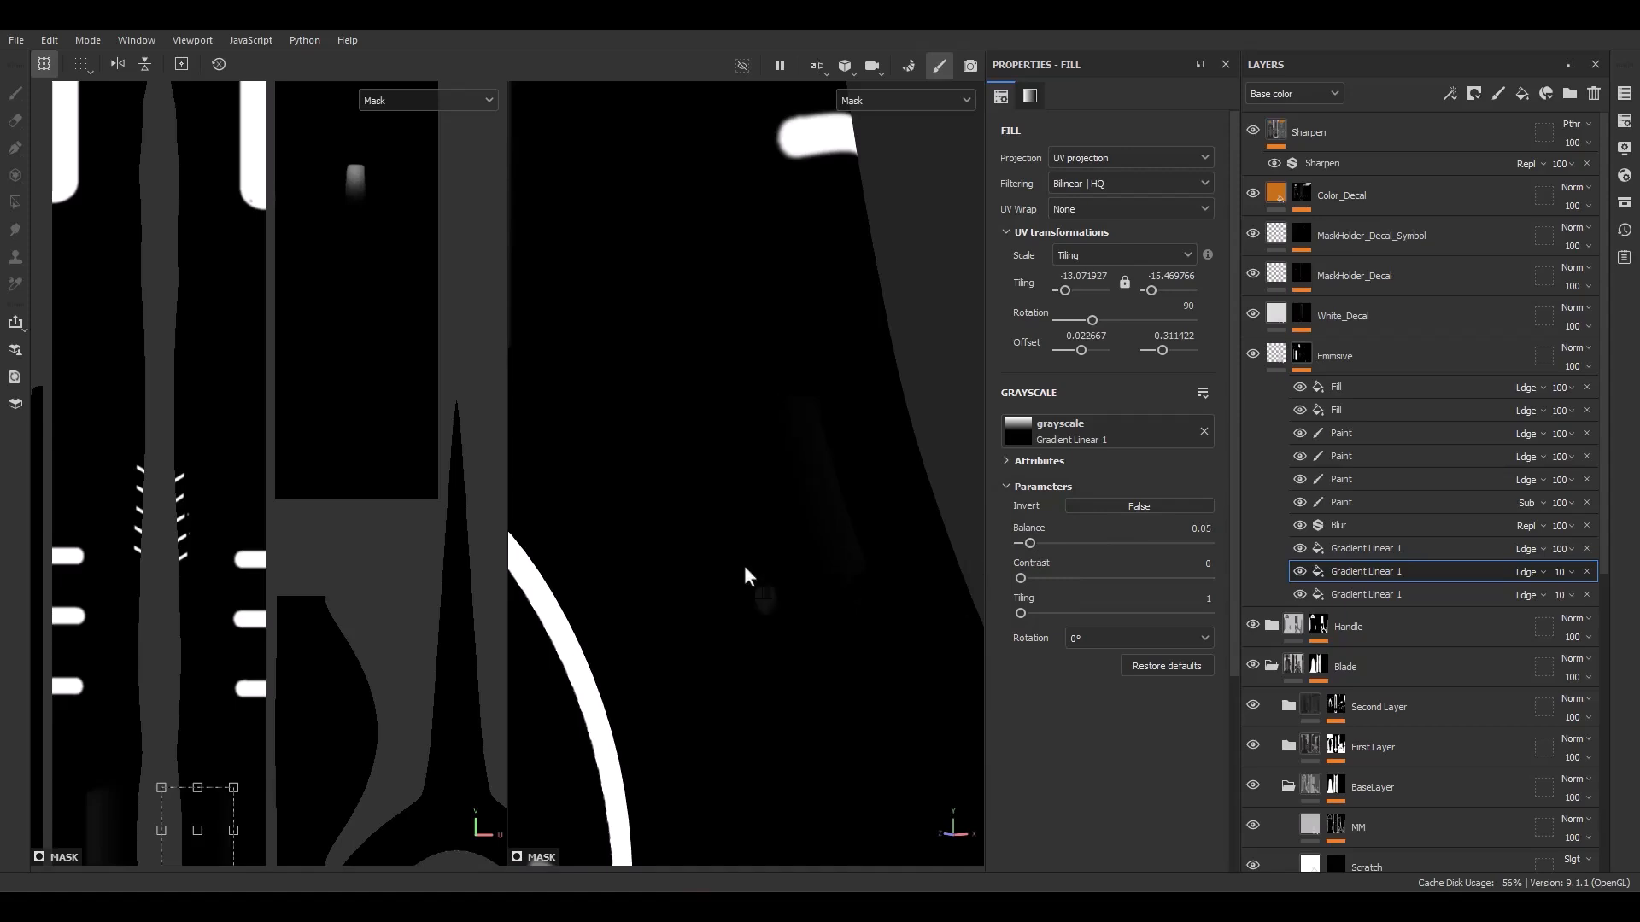
scroll(700, 589, "down", 5)
middle_click_drag(678, 605, 816, 599, "alt")
left_click_drag(816, 599, 849, 601, "alt")
middle_click_drag(849, 601, 765, 594, "alt")
mouse_move(765, 595)
left_mouse_down("alt")
mouse_move(817, 617)
mouse_move(785, 617)
left_mouse_up("alt")
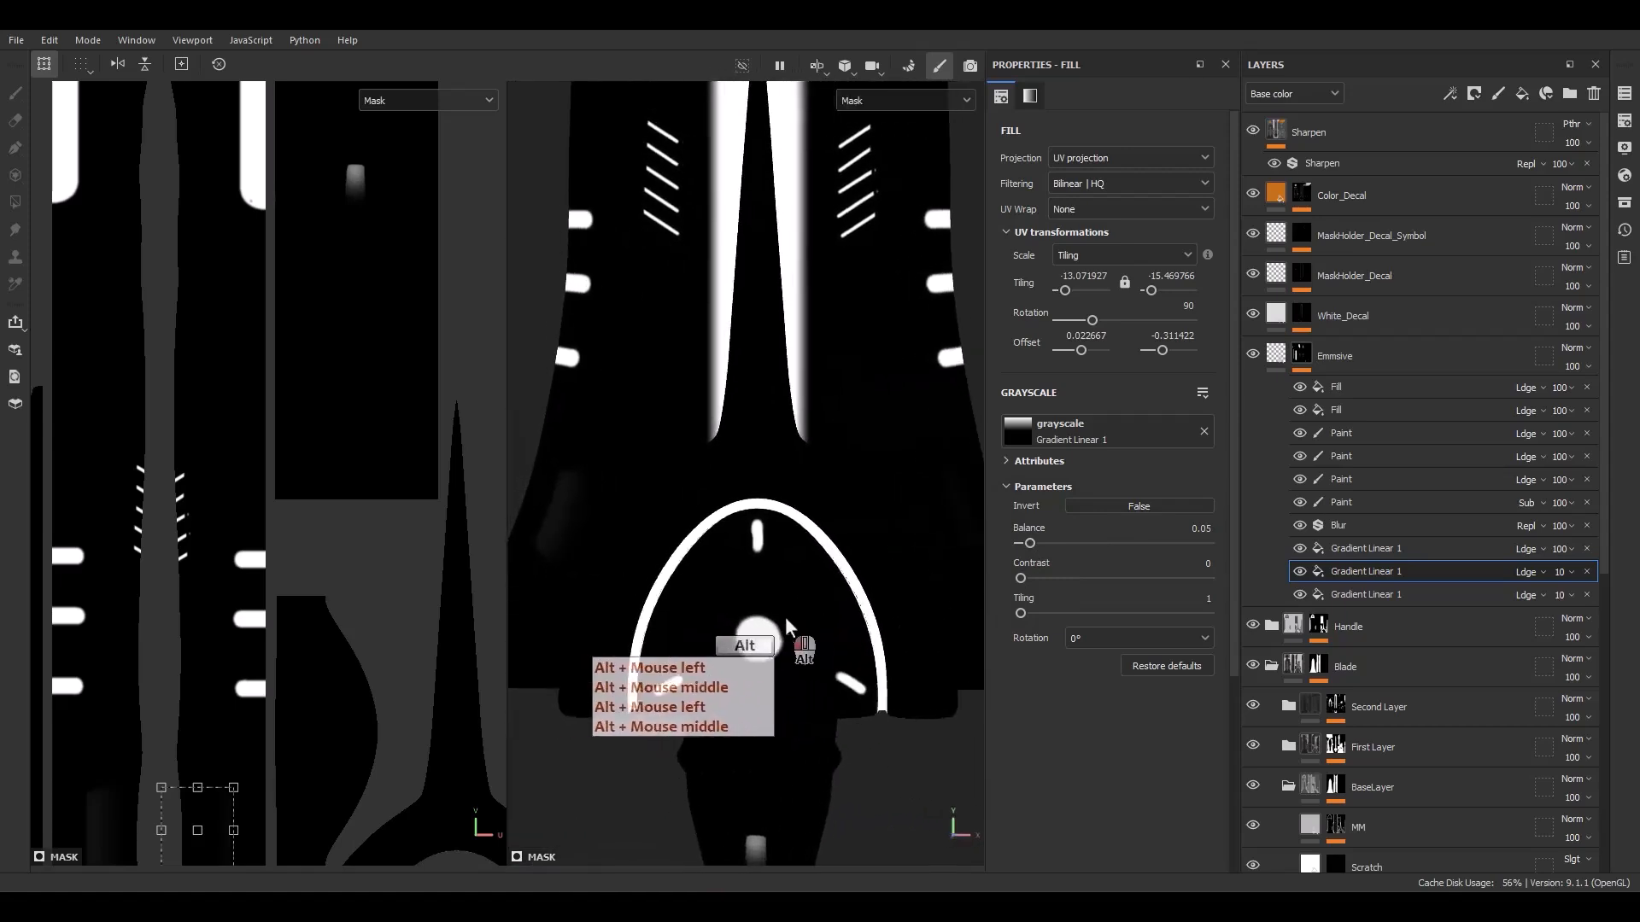
Step: Set the balance of the lowest Gradient Linear 1 fill in the Emmsive mask to 0.05
left_click(1373, 593)
left_click(1172, 526)
type(".05")
key("Return")
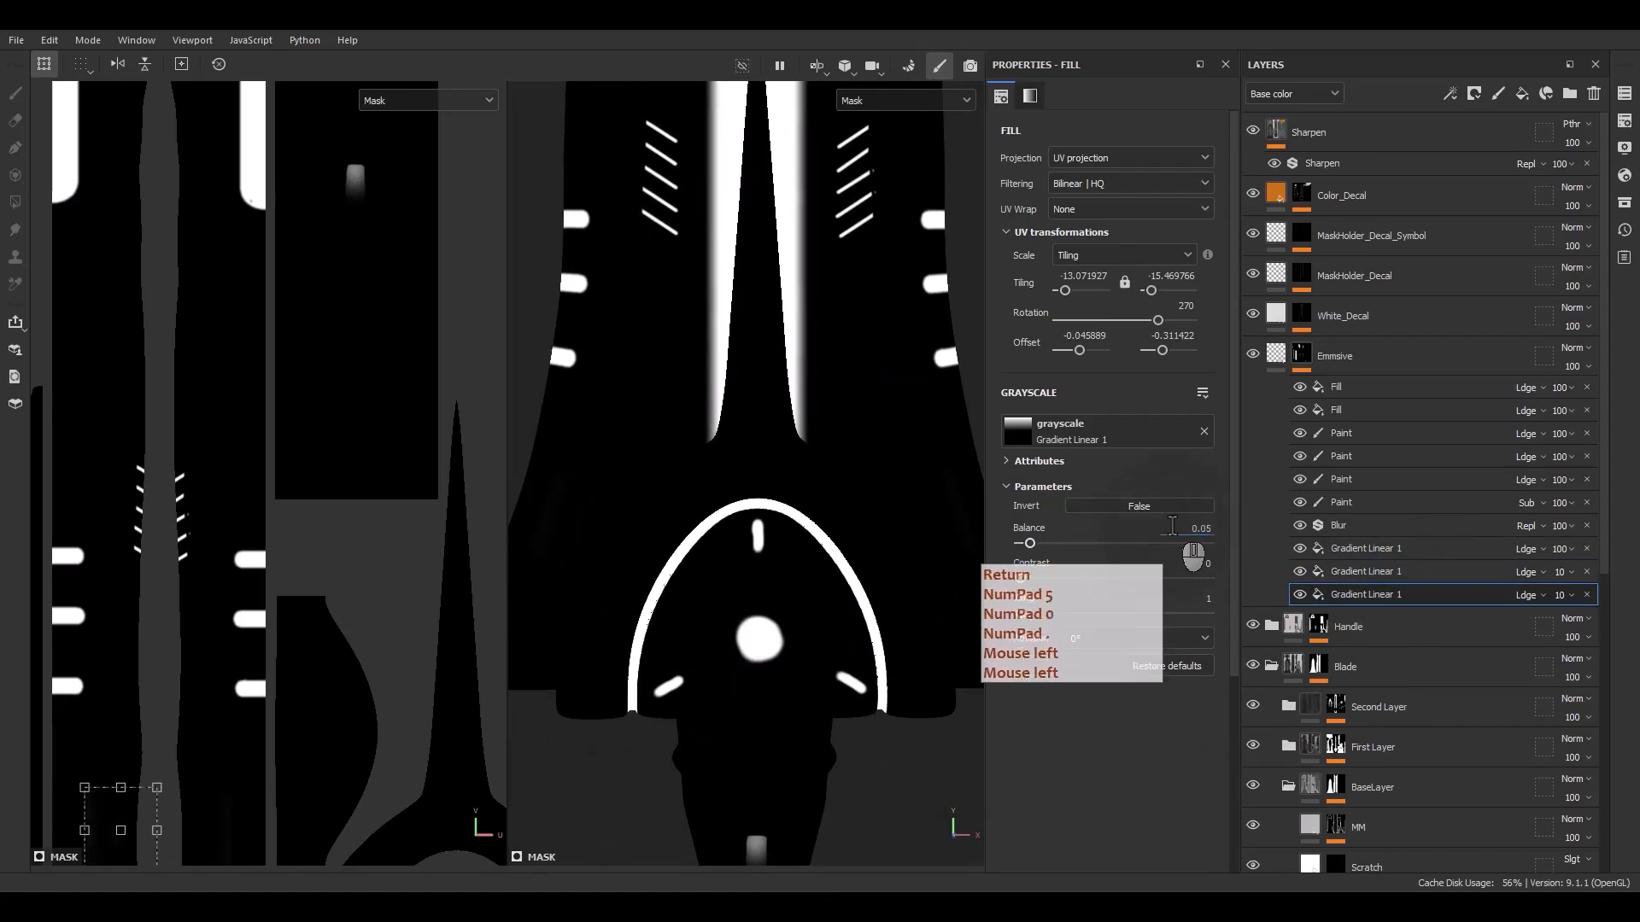
Step: Export the emissive texture again with the reduced gradient balance
left_click_drag(884, 572, 803, 592, "alt")
right_click_drag(803, 593, 710, 340, "alt")
middle_click_drag(709, 340, 684, 386, "alt")
key("shift+ctrl+e")
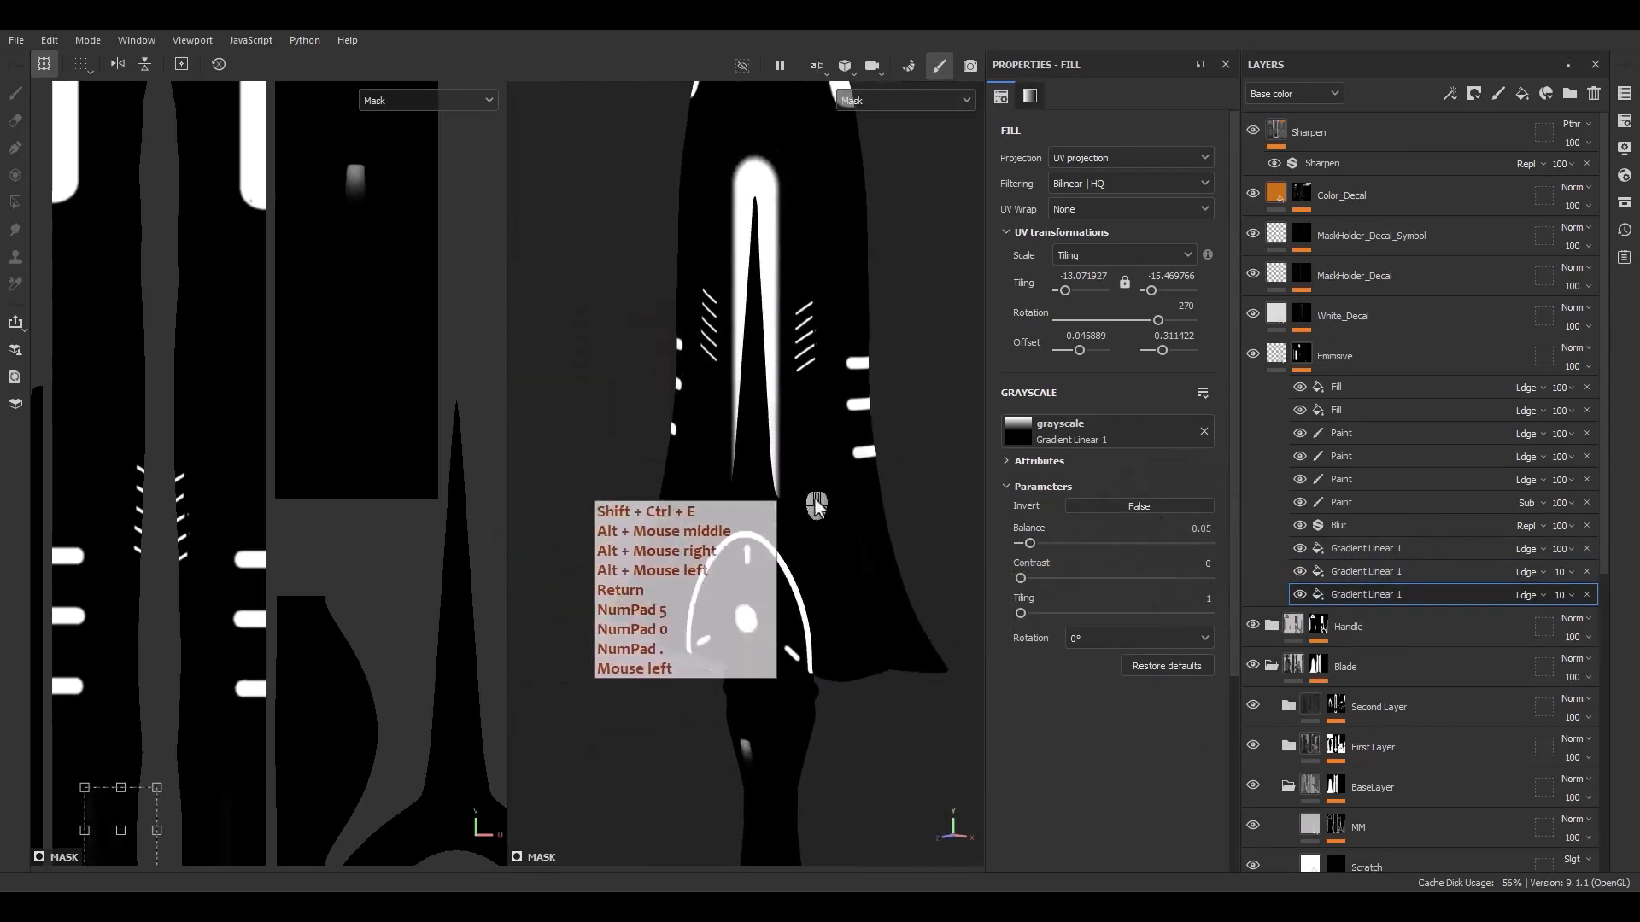
left_click(1221, 757)
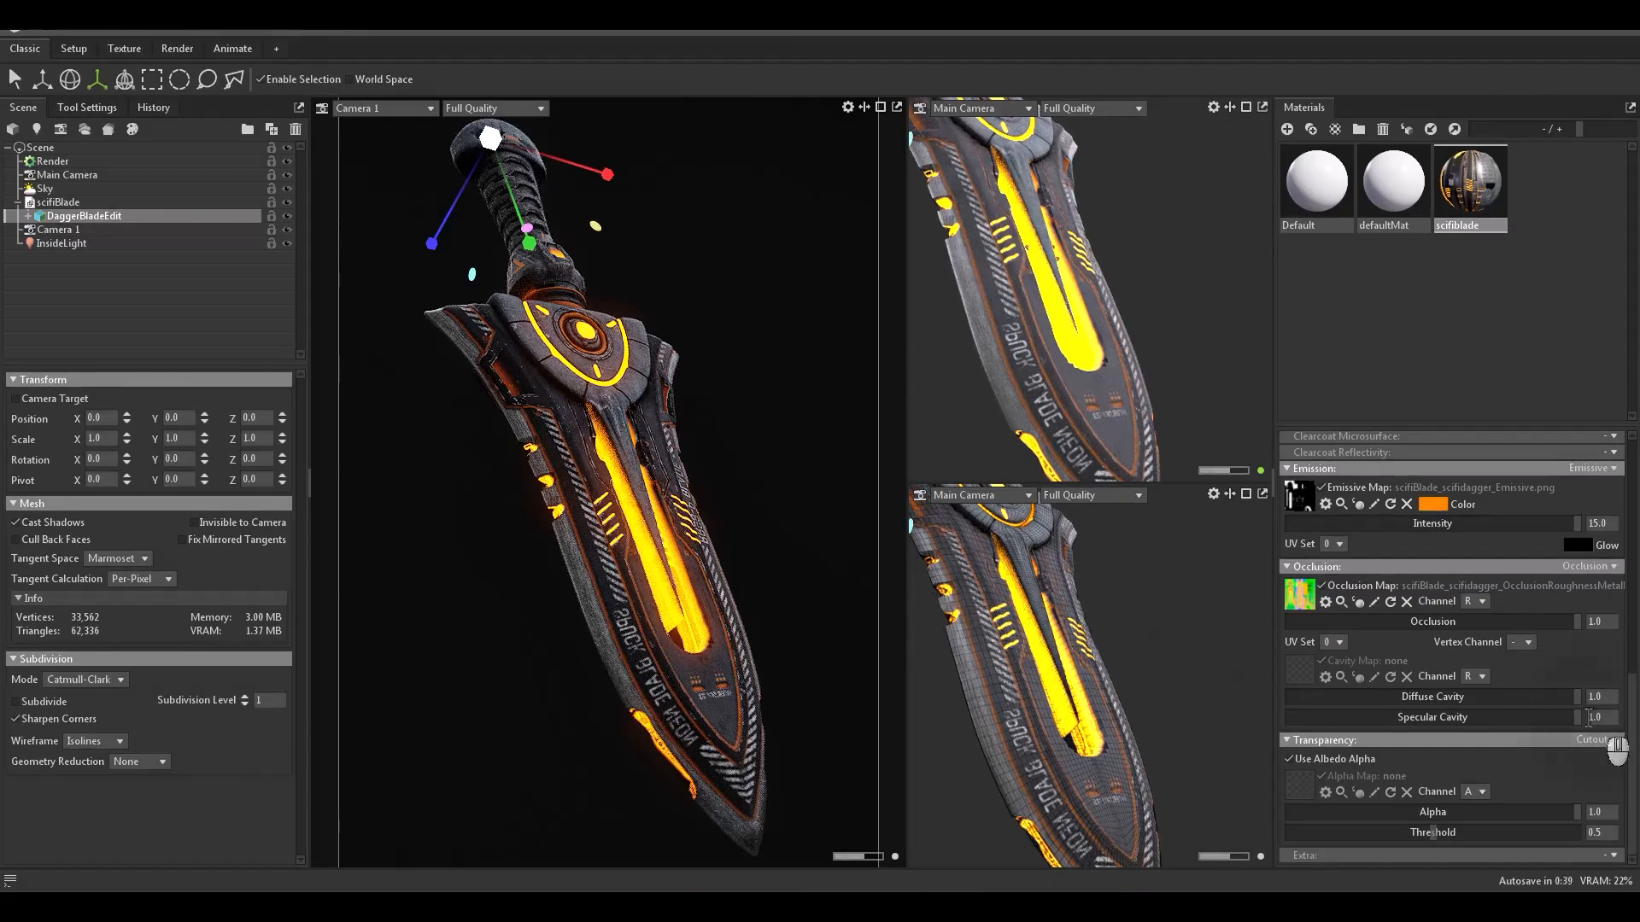
Step: In Marmoset Toolbag, set the scifiblade emission intensity to 20 and enable subdivision at level 3 on the DaggerBladeEdit mesh
left_click_drag(1614, 522, 1466, 504)
type("20")
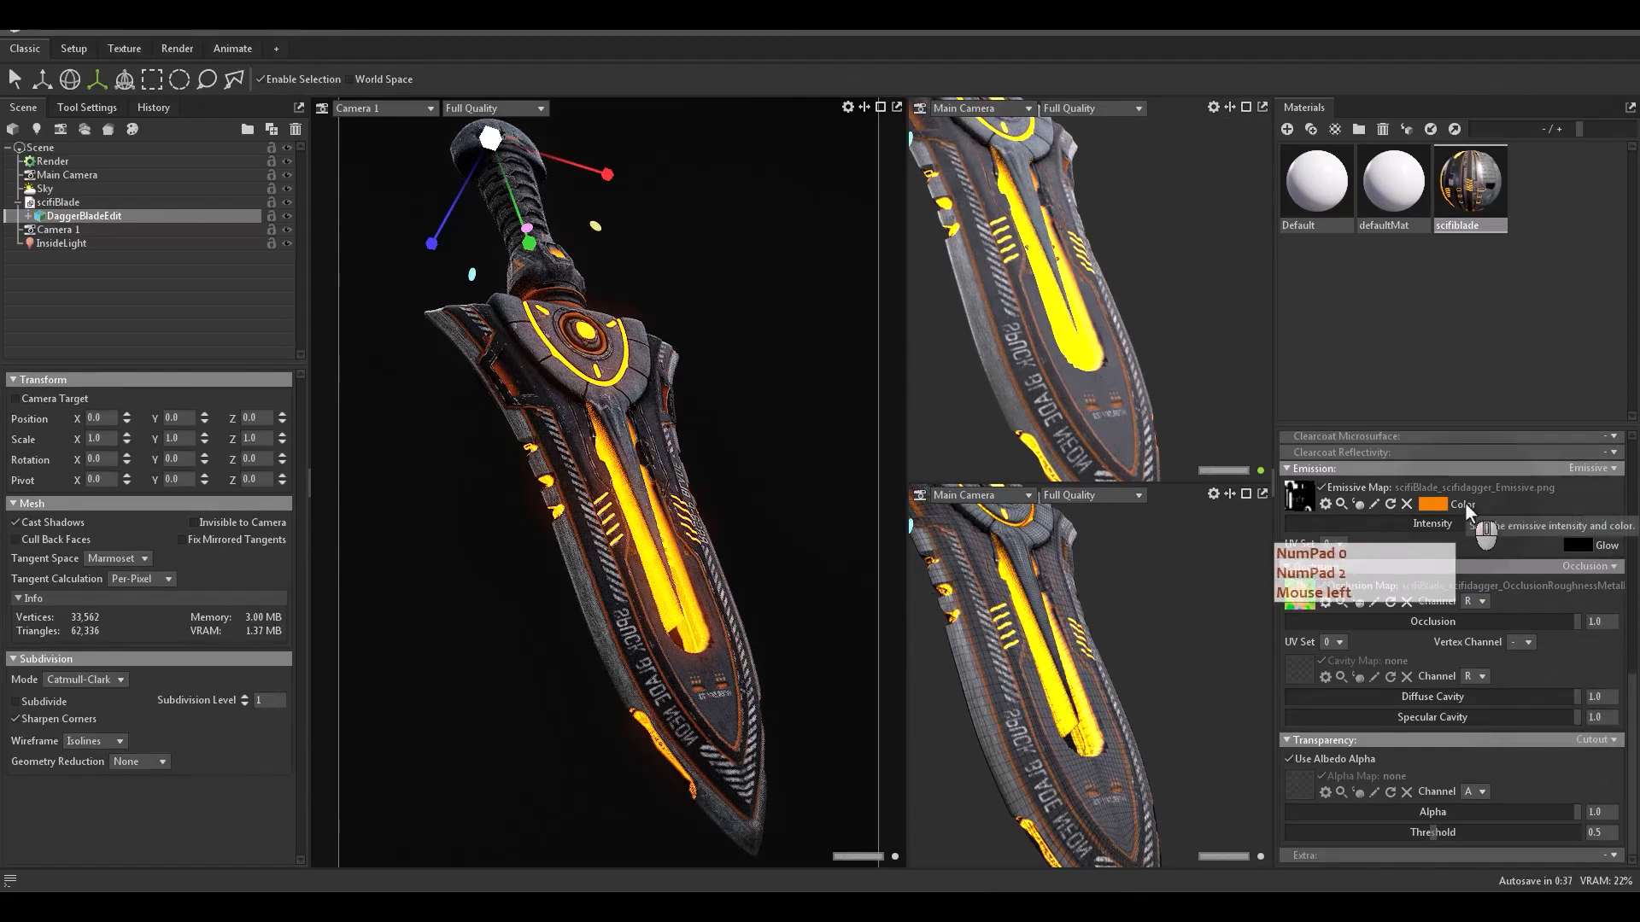
key("Return")
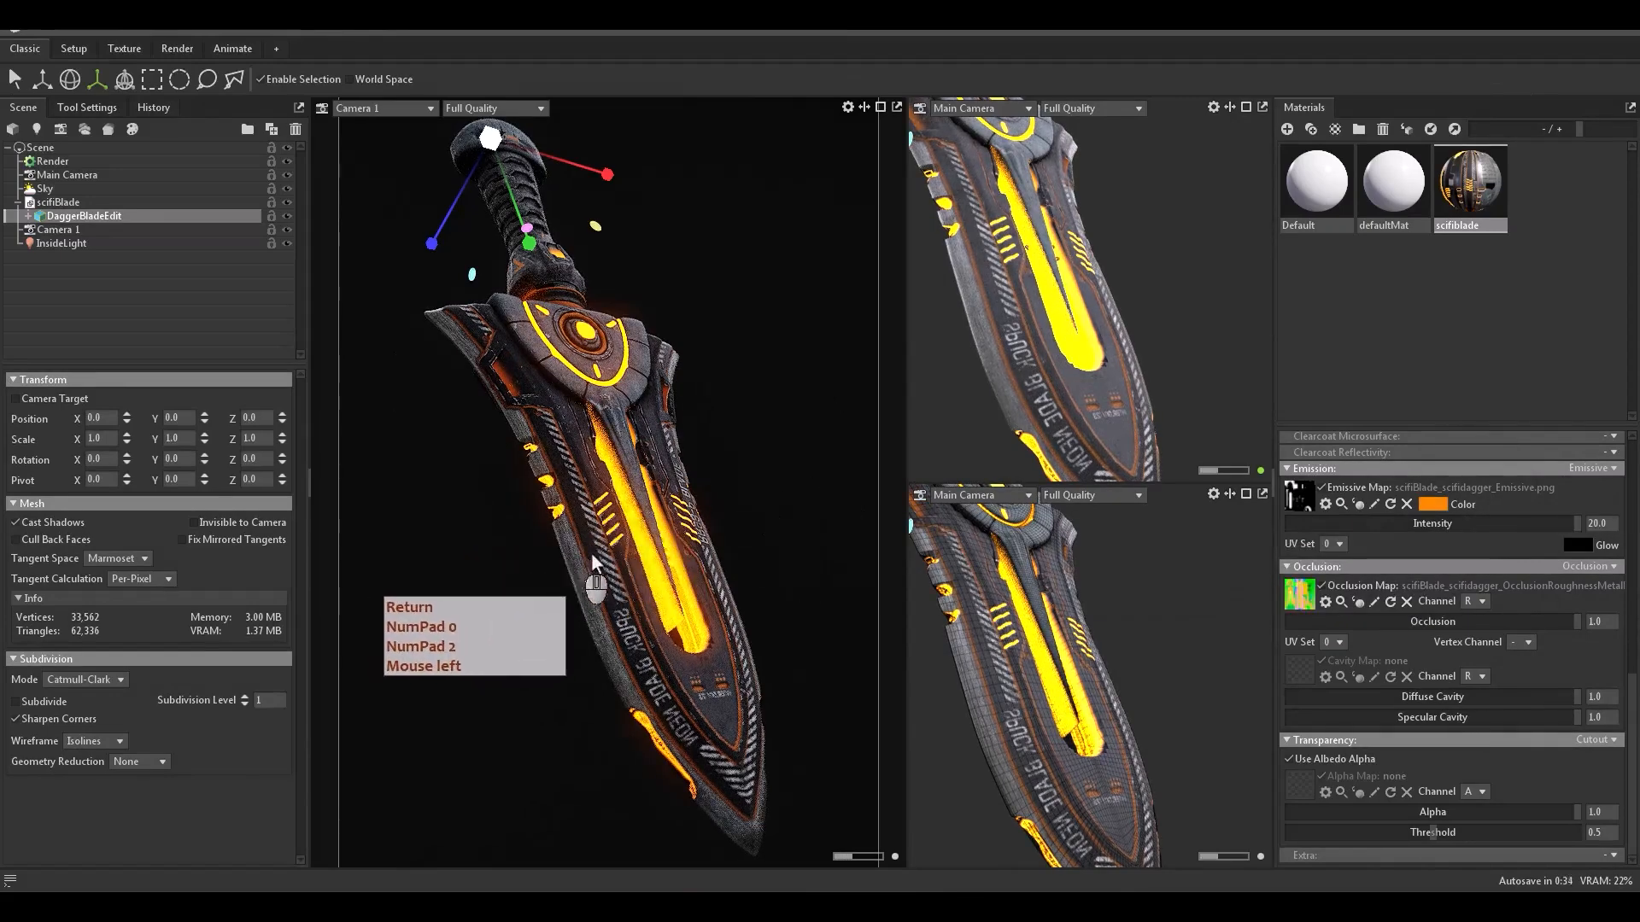
left_click(649, 489)
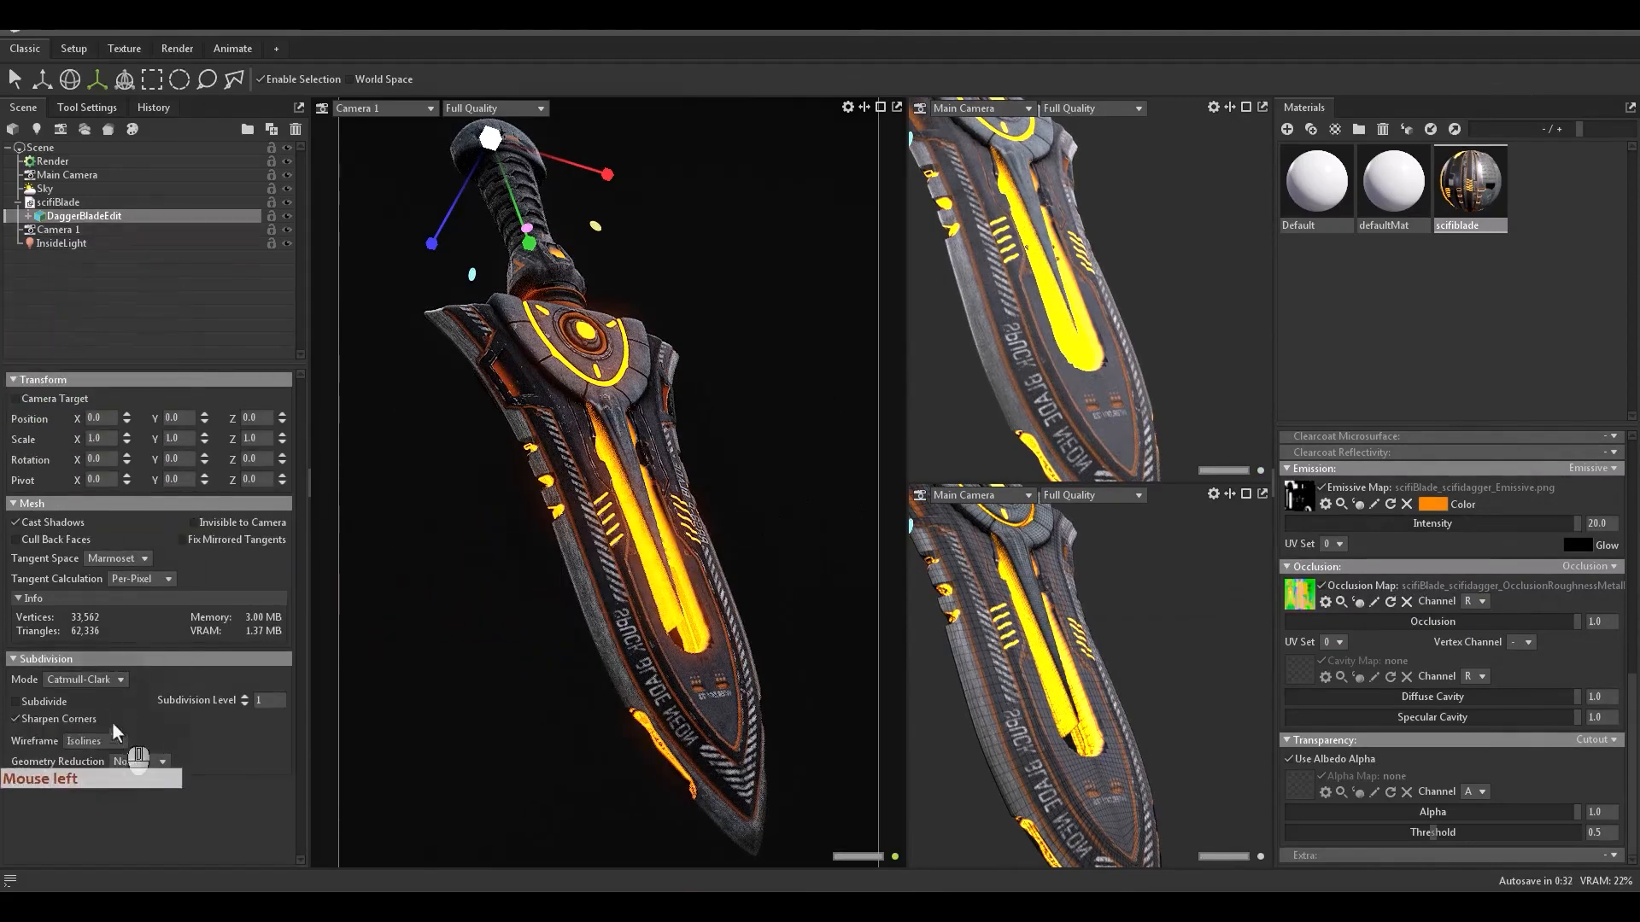
left_click(32, 704)
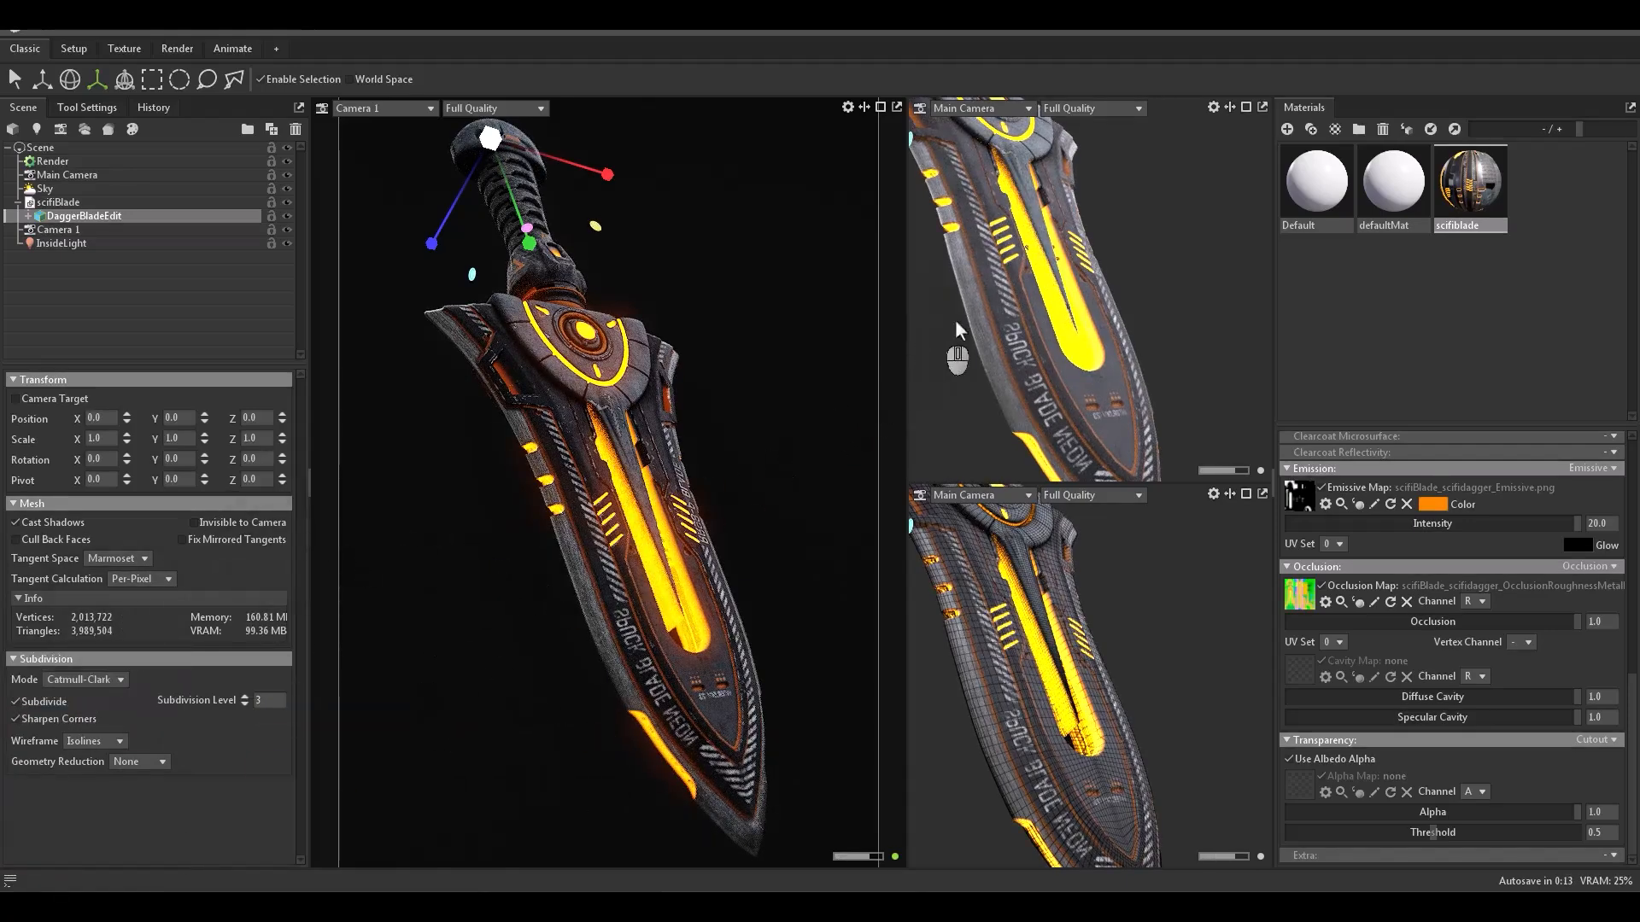
Step: Examine the subdivided mesh and its wireframe up close around the glowing central groove in the Main Camera views
mouse_move(1070, 315)
middle_mouse_down("alt")
mouse_move(1094, 351)
mouse_move(1071, 312)
middle_mouse_up("alt")
left_click_drag(1071, 312, 1078, 282, "alt")
right_click_drag(1078, 282, 1111, 491, "alt")
middle_click_drag(1111, 493, 1075, 392, "alt")
left_click_drag(1074, 391, 1192, 277, "alt")
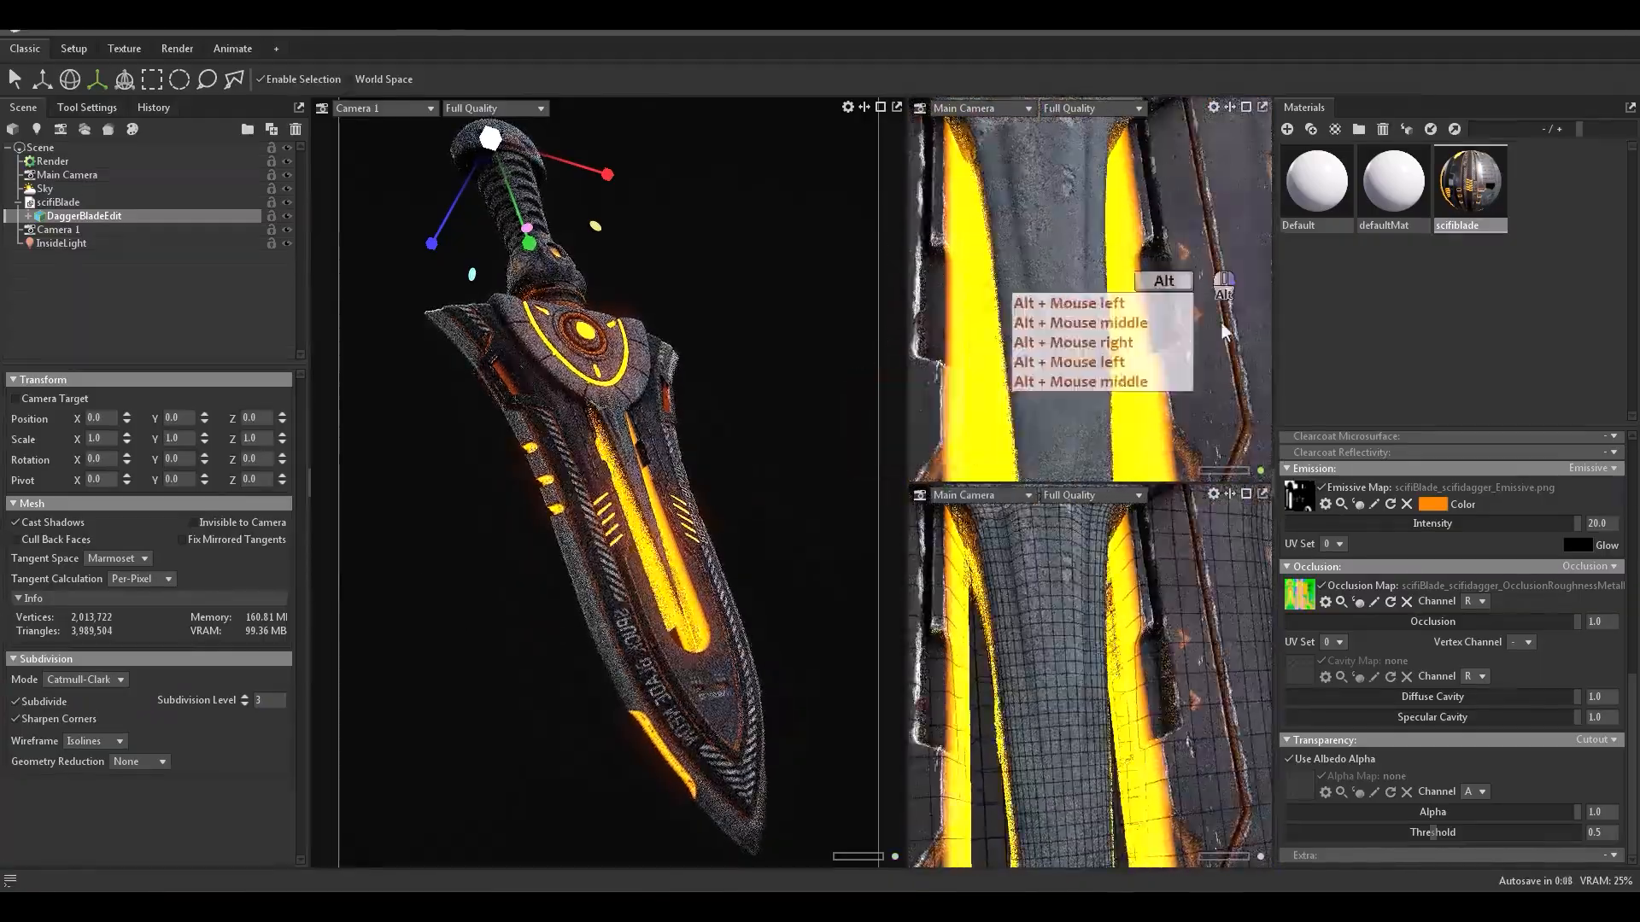
right_click_drag(1192, 277, 1136, 359, "alt")
middle_click_drag(1136, 359, 1068, 393, "alt")
left_click_drag(1067, 393, 1117, 382, "alt")
mouse_move(1117, 382)
middle_mouse_down("alt")
mouse_move(1320, 332)
mouse_move(1129, 360)
middle_mouse_up("alt")
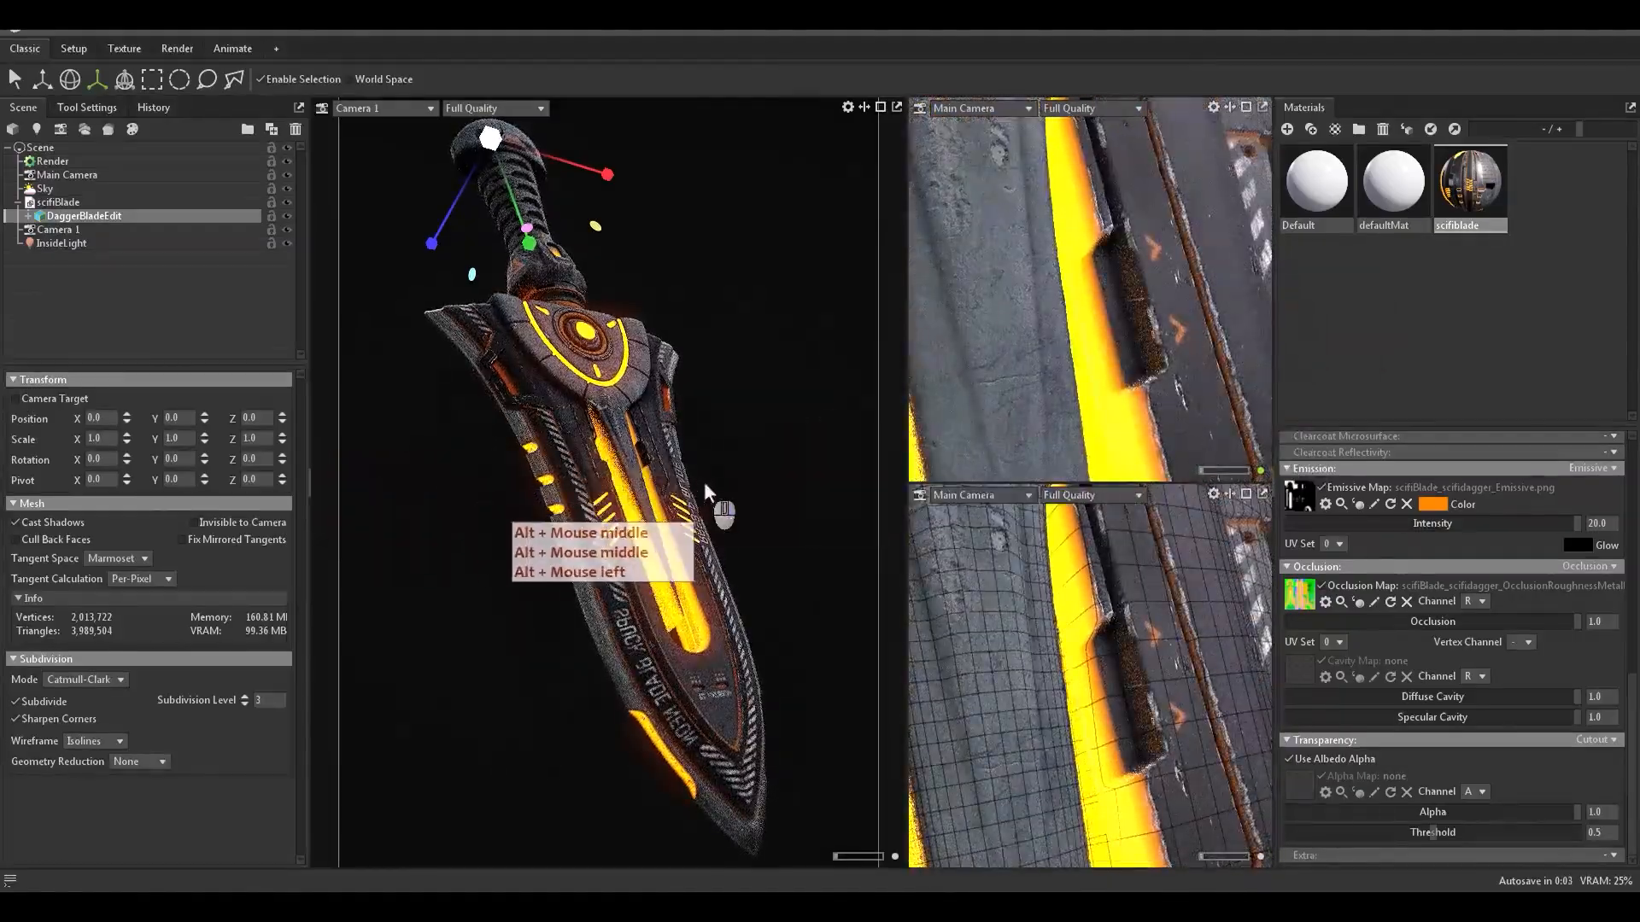
Step: Rotate the environment lighting and reframe the whole sword in the Camera 1 view
right_click_drag(706, 493, 403, 549, "shift")
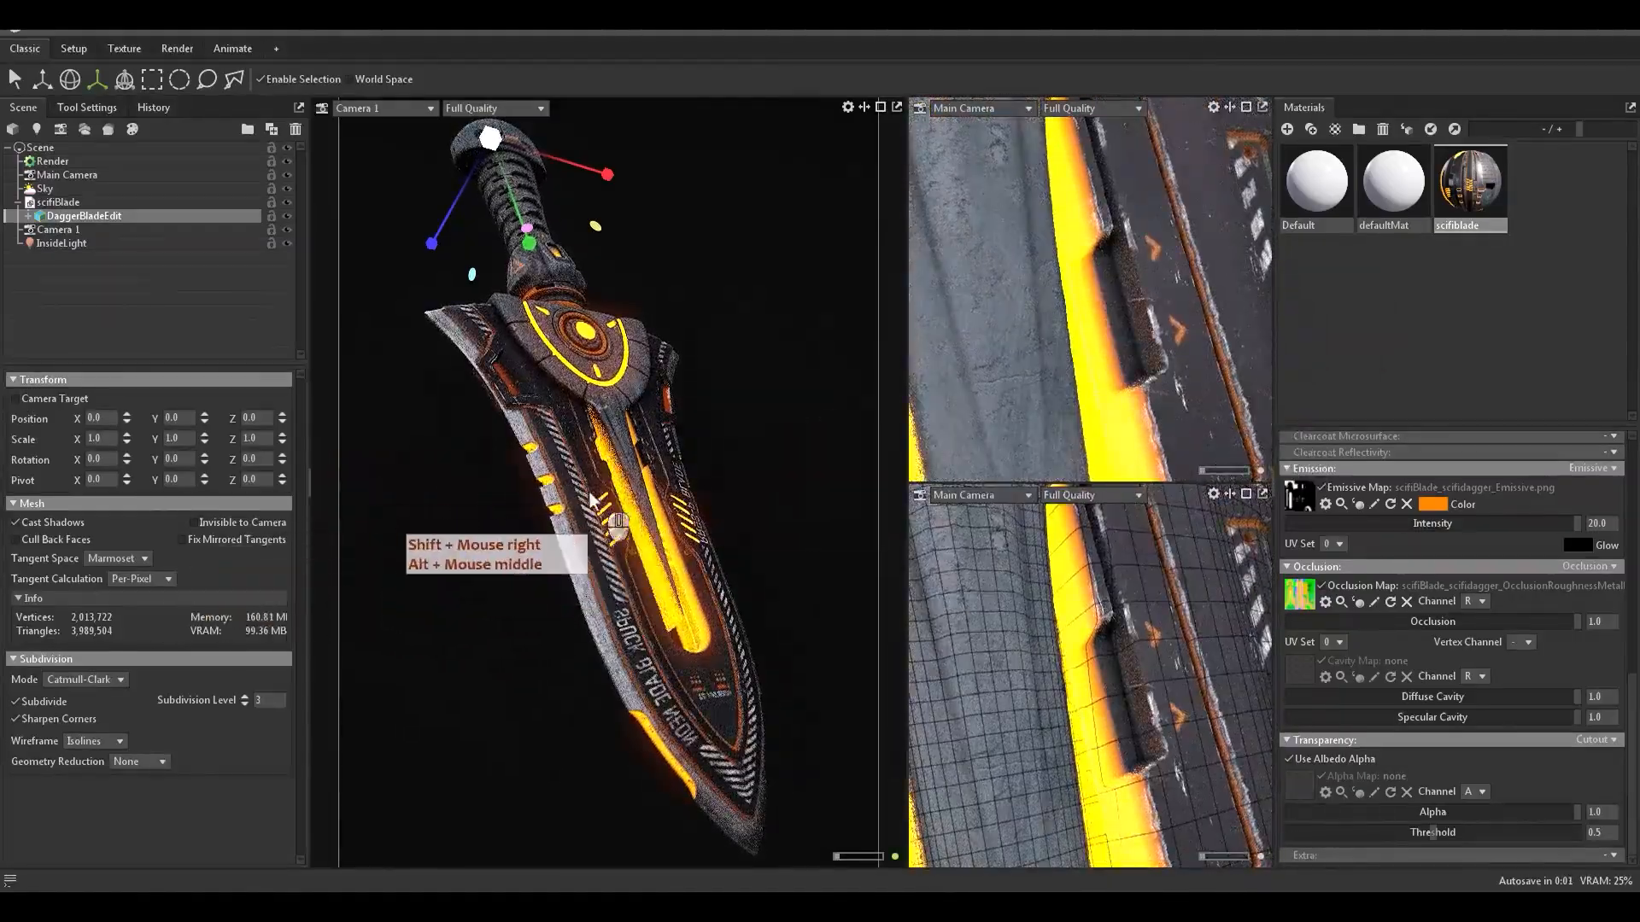
left_click_drag(592, 500, 569, 451, "alt")
middle_click_drag(551, 446, 615, 461, "alt")
left_click_drag(615, 461, 589, 457, "alt")
middle_click_drag(590, 457, 631, 499, "alt")
left_click_drag(631, 500, 628, 513, "alt")
right_click_drag(628, 513, 632, 480, "alt")
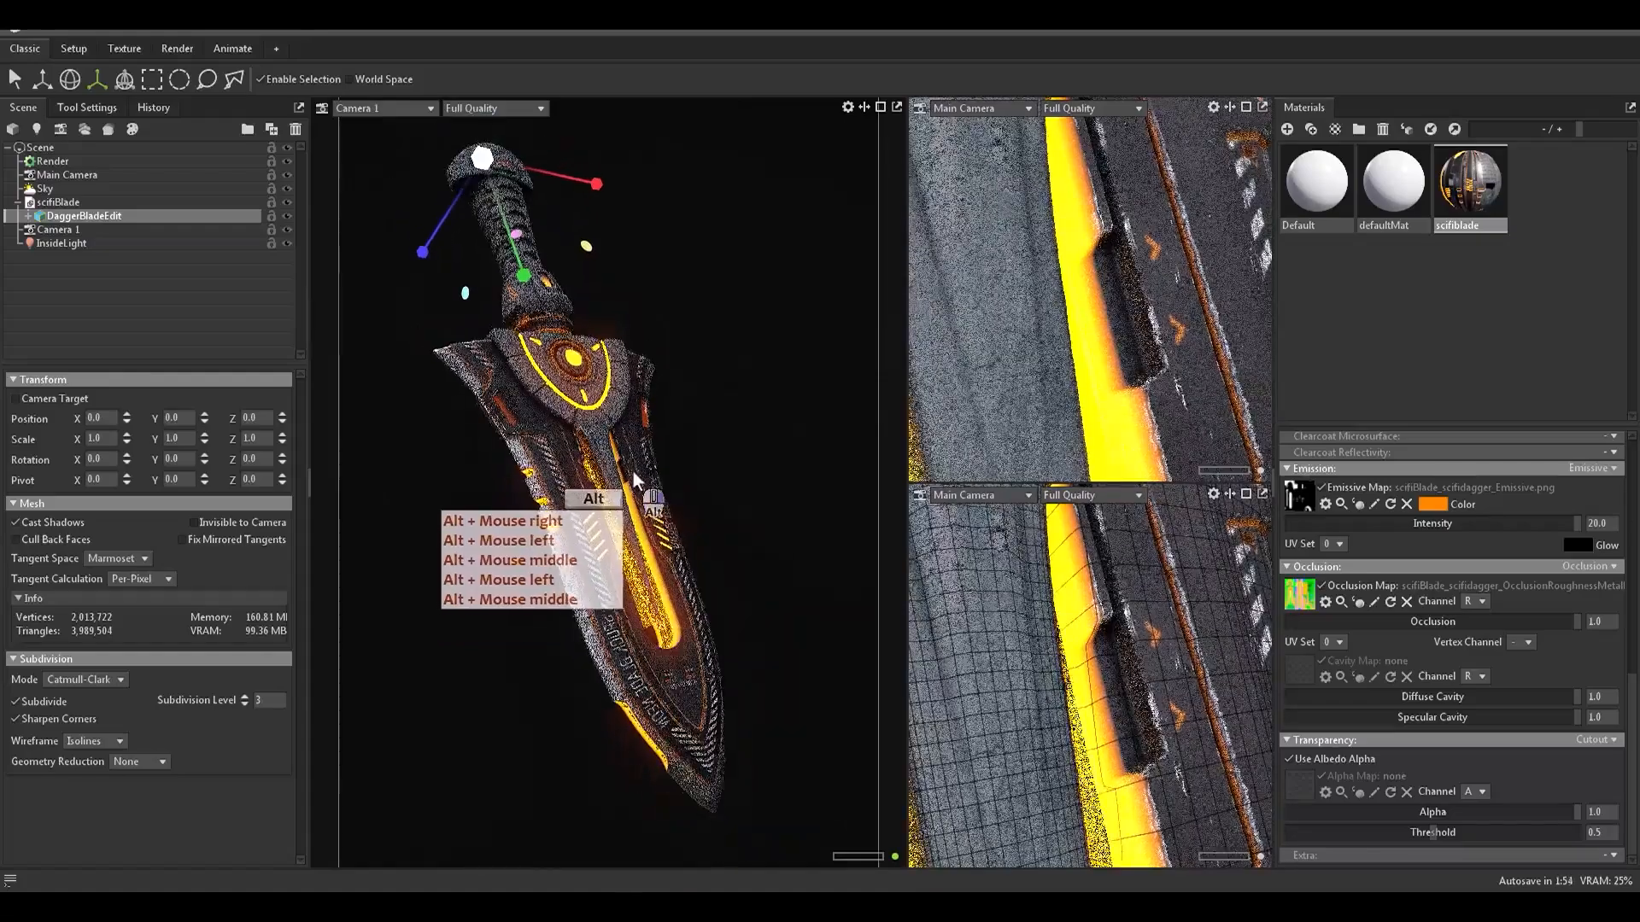
Step: Fine-tune the Camera 1 view's orbit angle and distance so the sword fills more of the frame
left_click_drag(632, 480, 639, 503, "alt")
right_click_drag(640, 502, 638, 512, "alt")
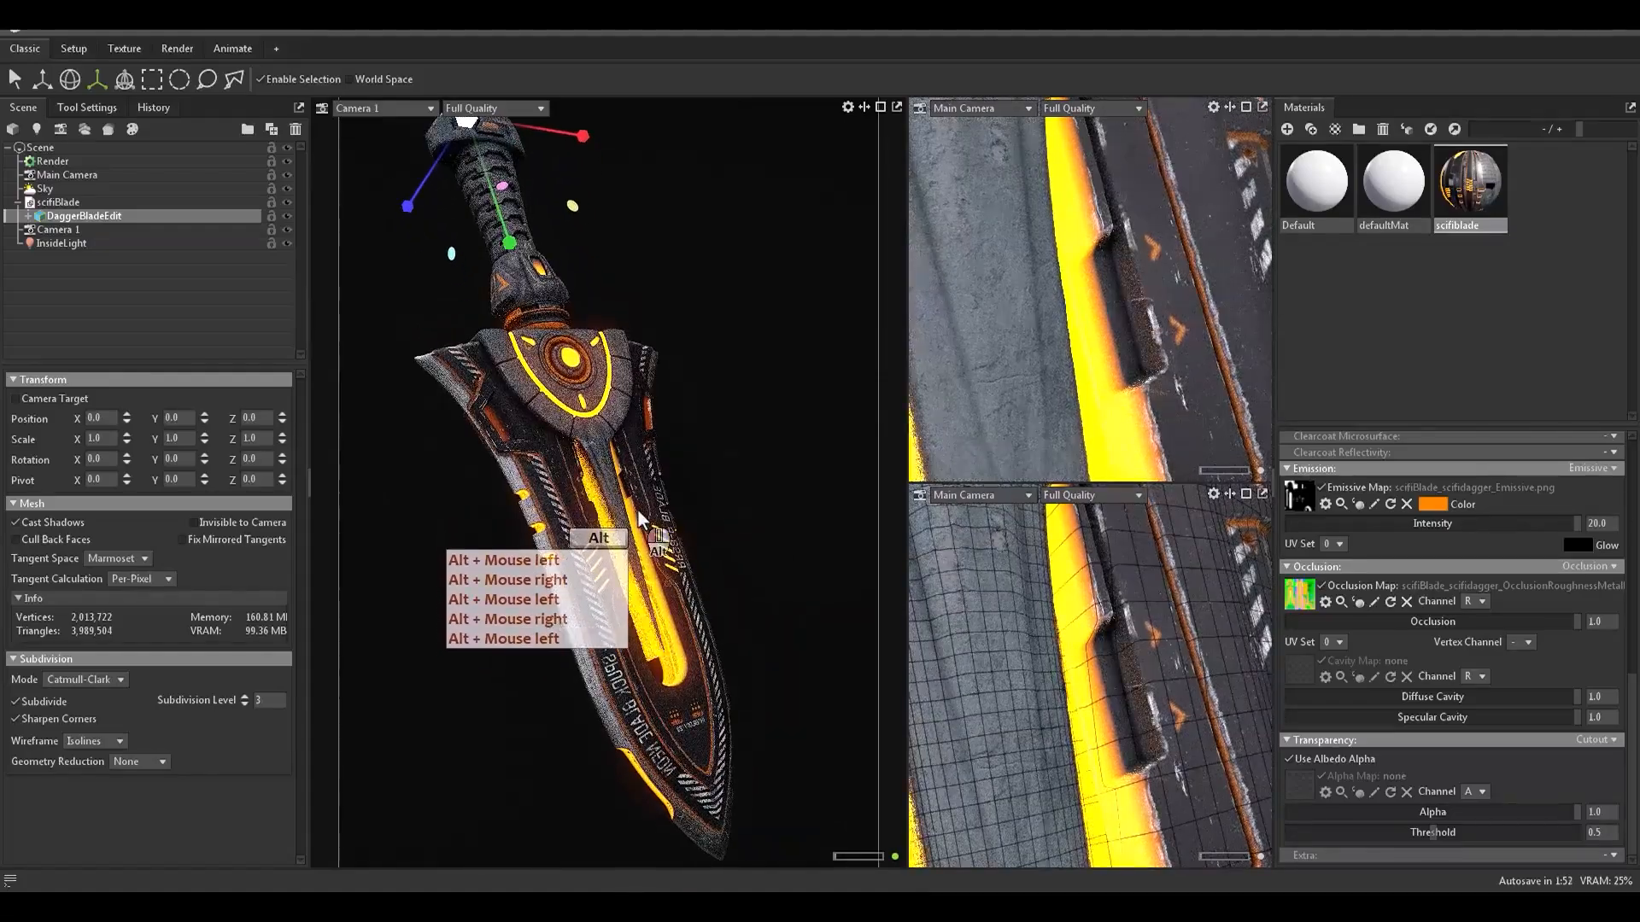
left_click_drag(639, 512, 639, 503, "alt")
right_click_drag(639, 504, 628, 501, "alt")
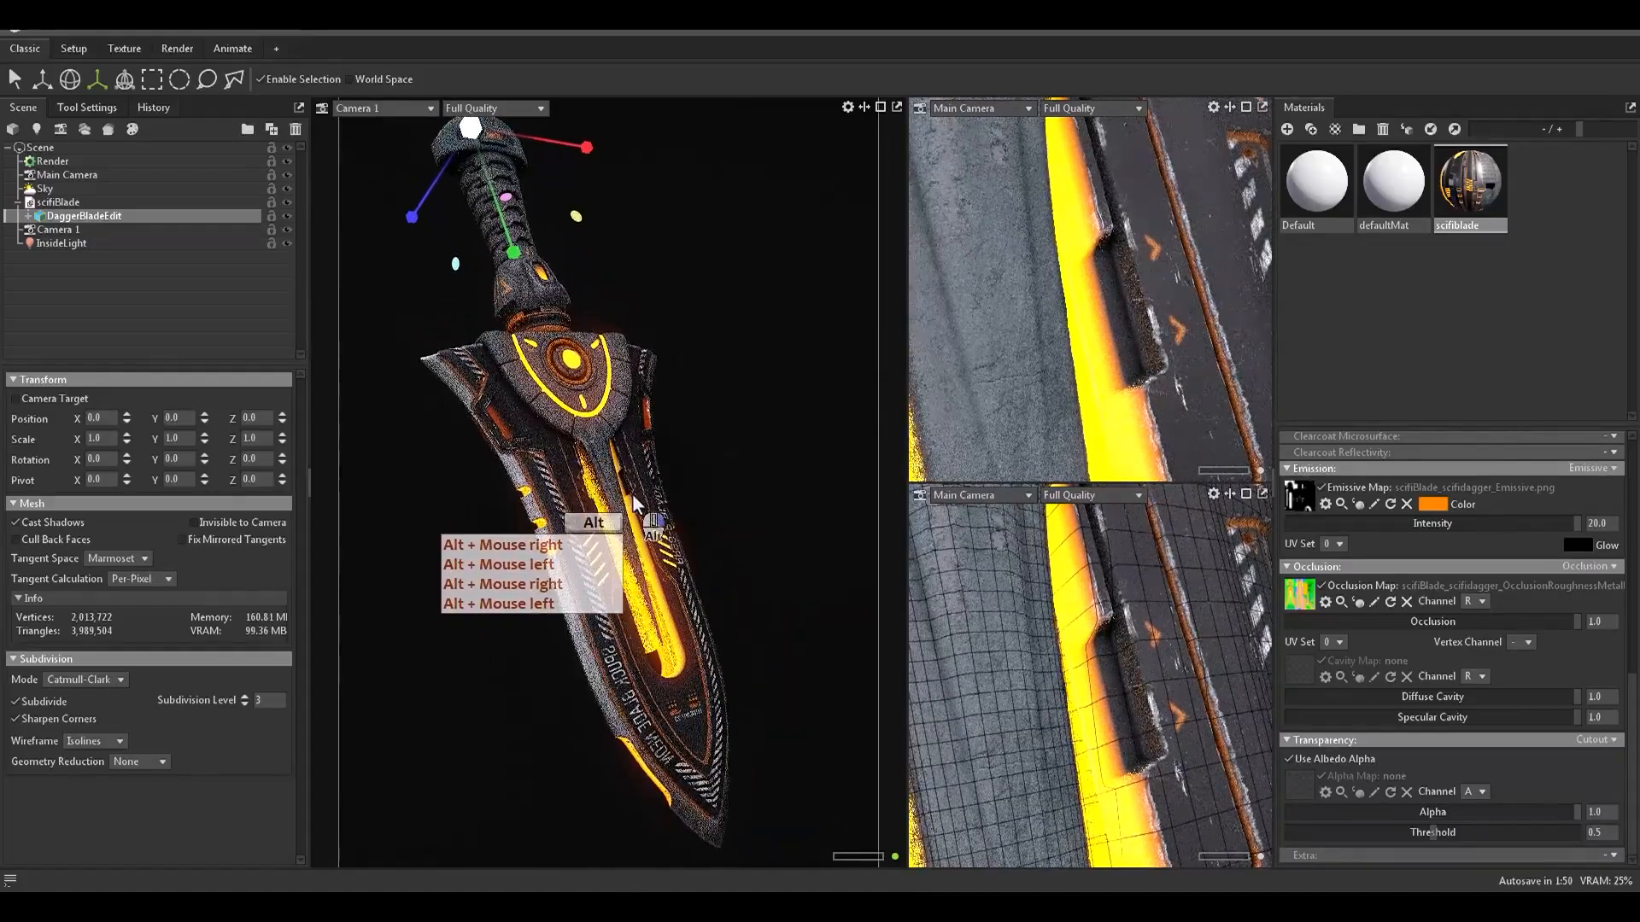
middle_click(536, 359)
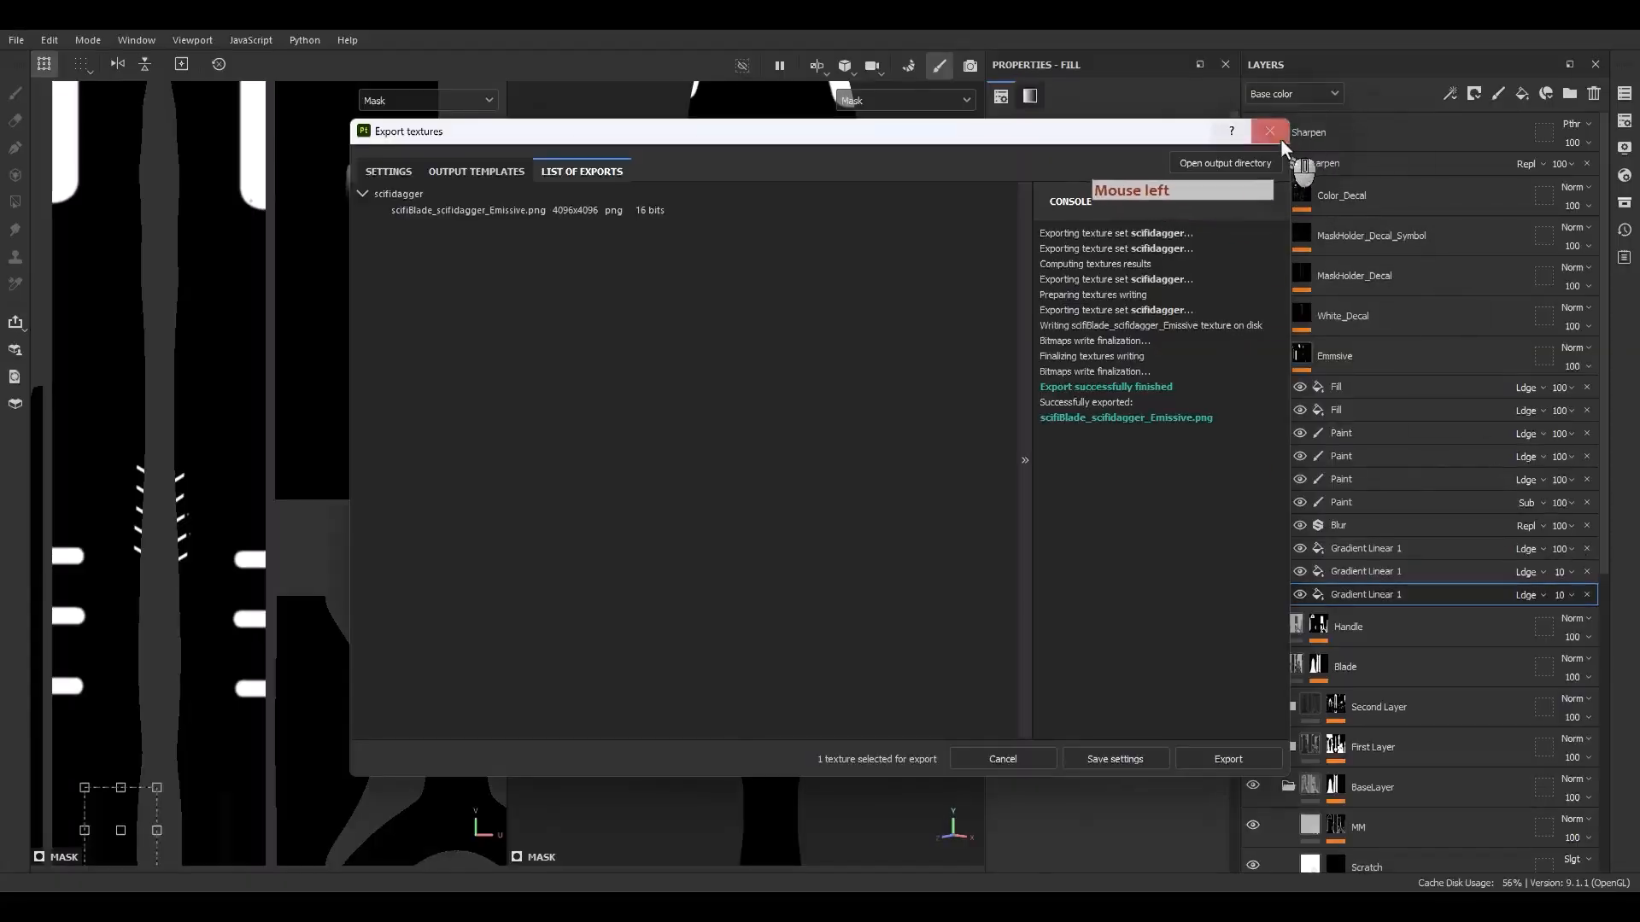
Step: In Substance 3D Painter, close the texture export and display the mask of the Level1_Detail- layer in the Blade folder
left_click(1280, 138)
left_click(1279, 357)
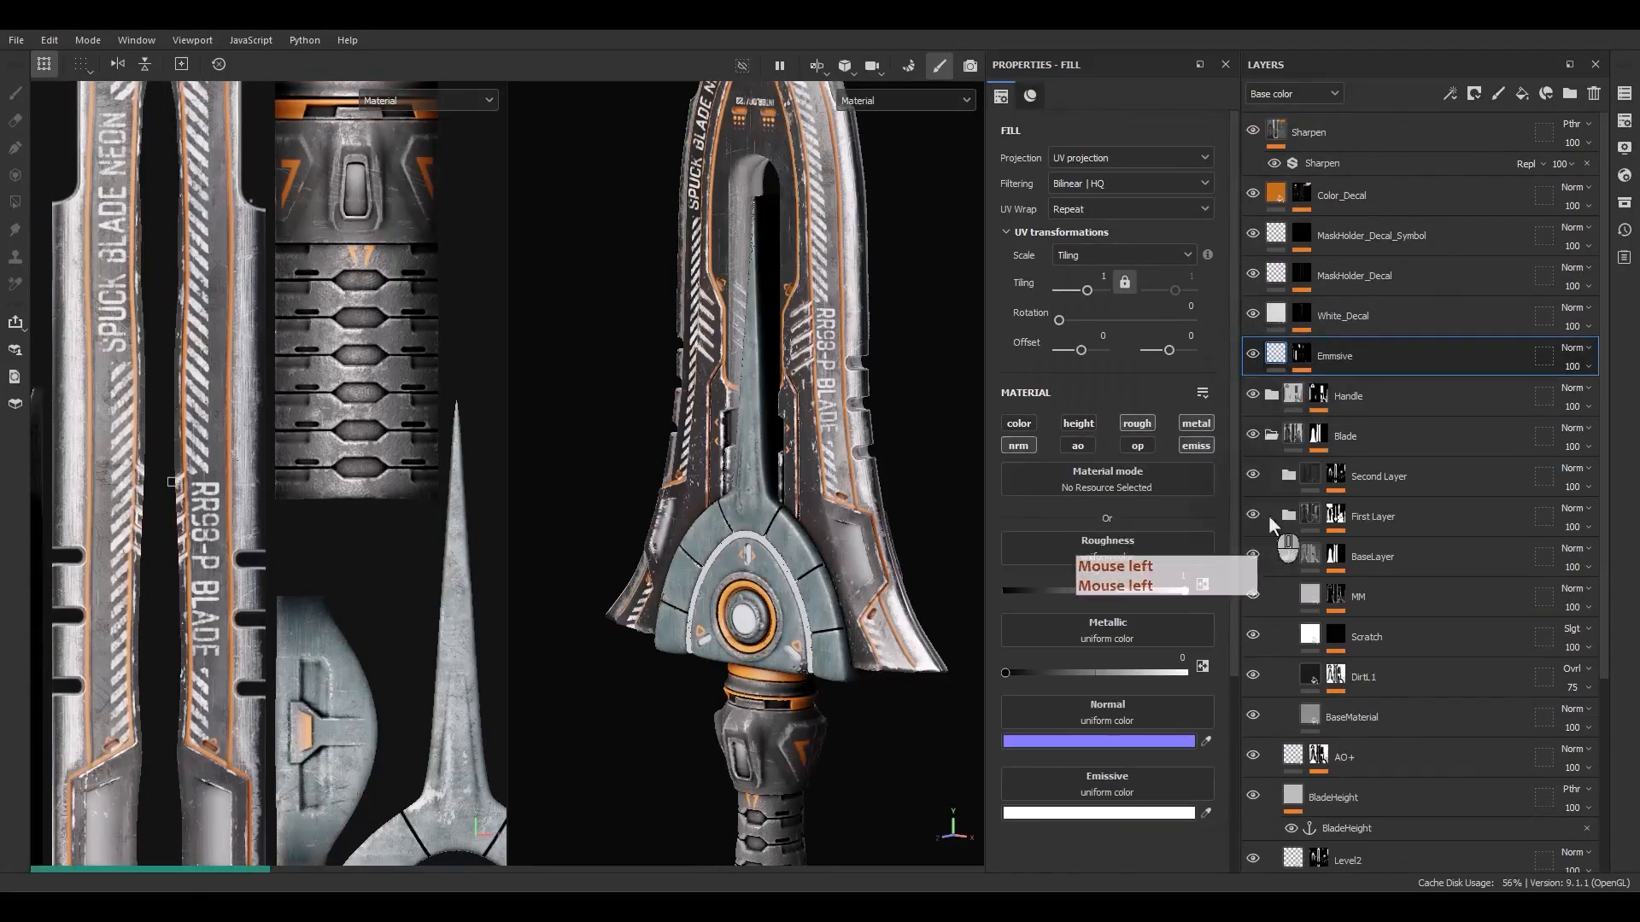
scroll(1300, 513, "down", 2)
left_click(1281, 311)
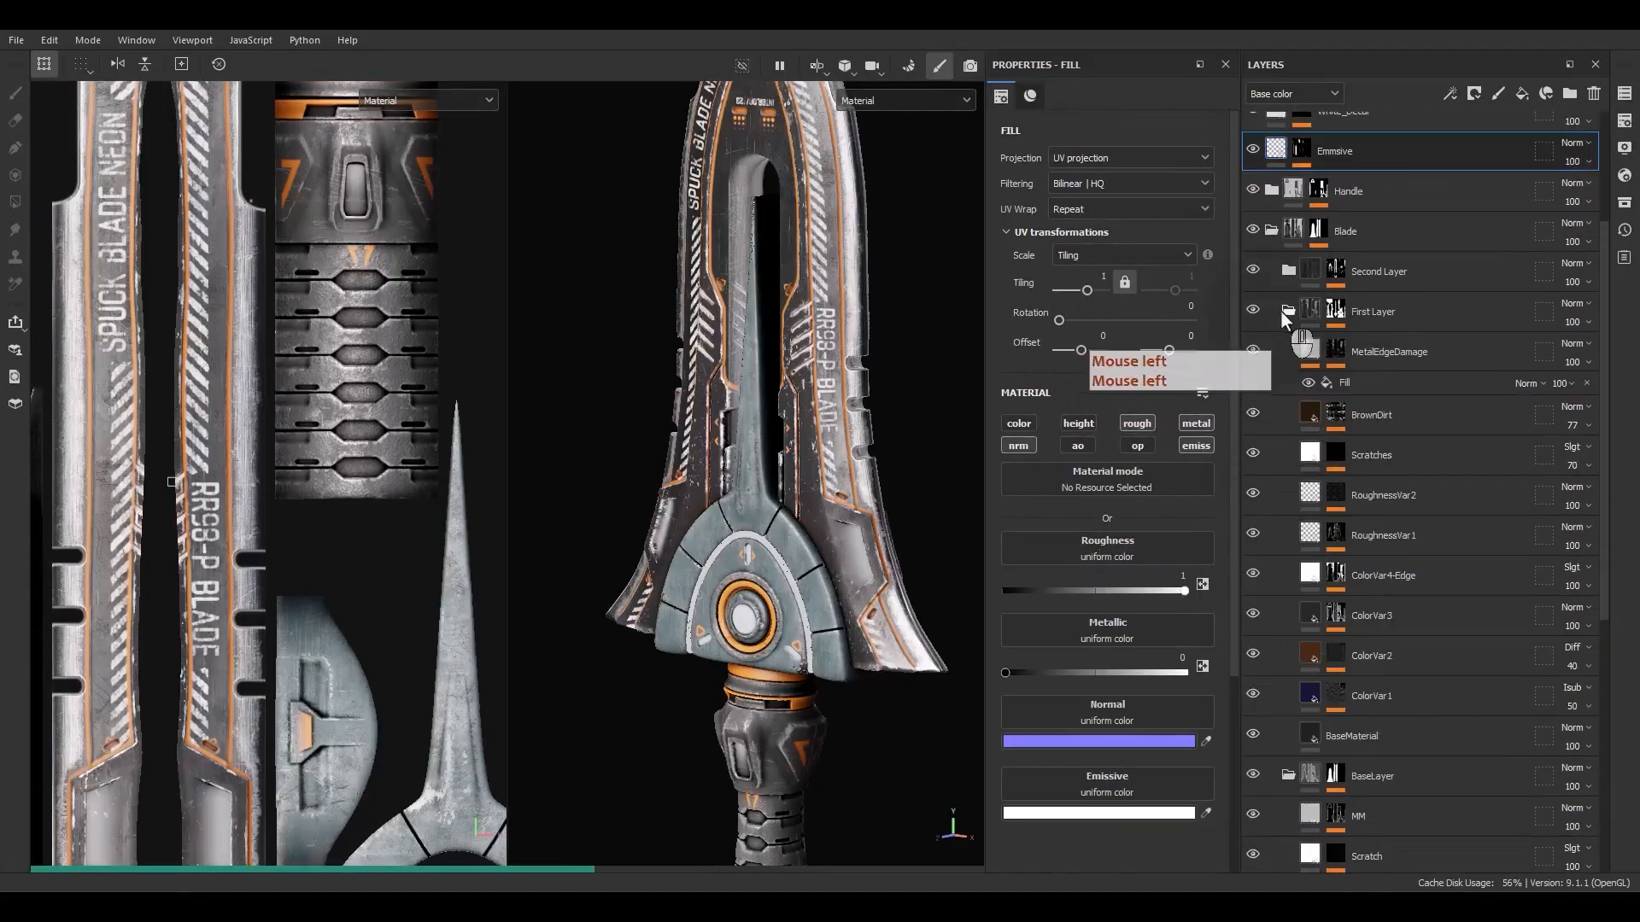
left_click(1287, 314)
scroll(1316, 547, "down", 2)
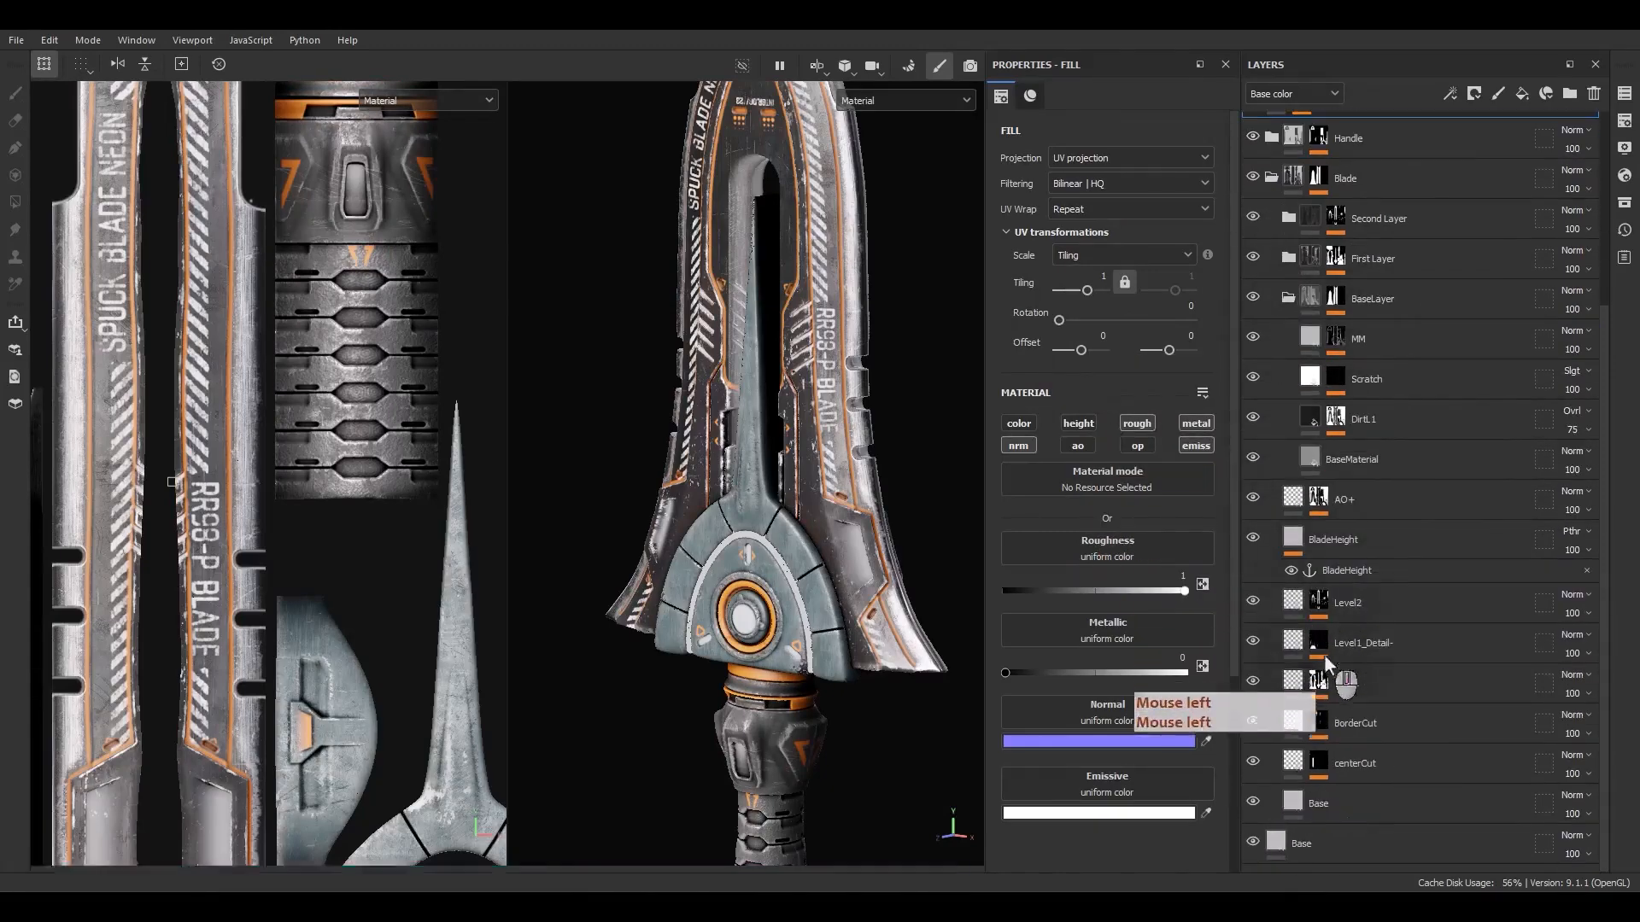
left_click(1324, 644, "alt")
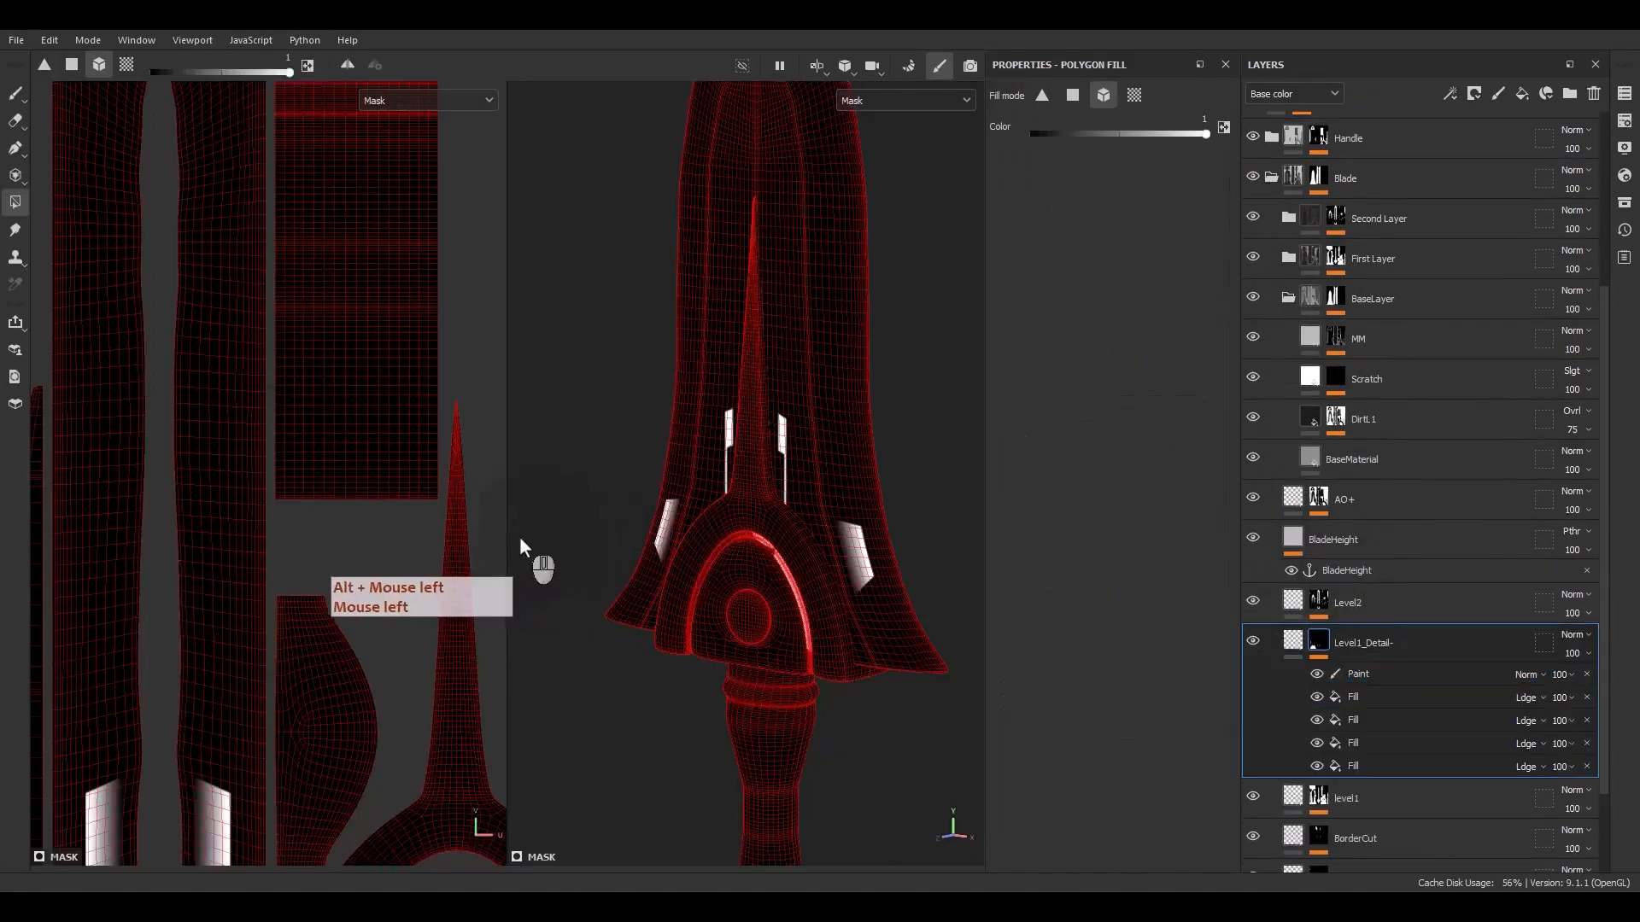
Step: Lower the opacity of the Level1_Detail- mask's Alpha_09 Fill for one inner-edge strip beside the central groove to 30
left_click_drag(513, 536, 397, 518, "alt")
key("f")
scroll(97, 576, "up", 5)
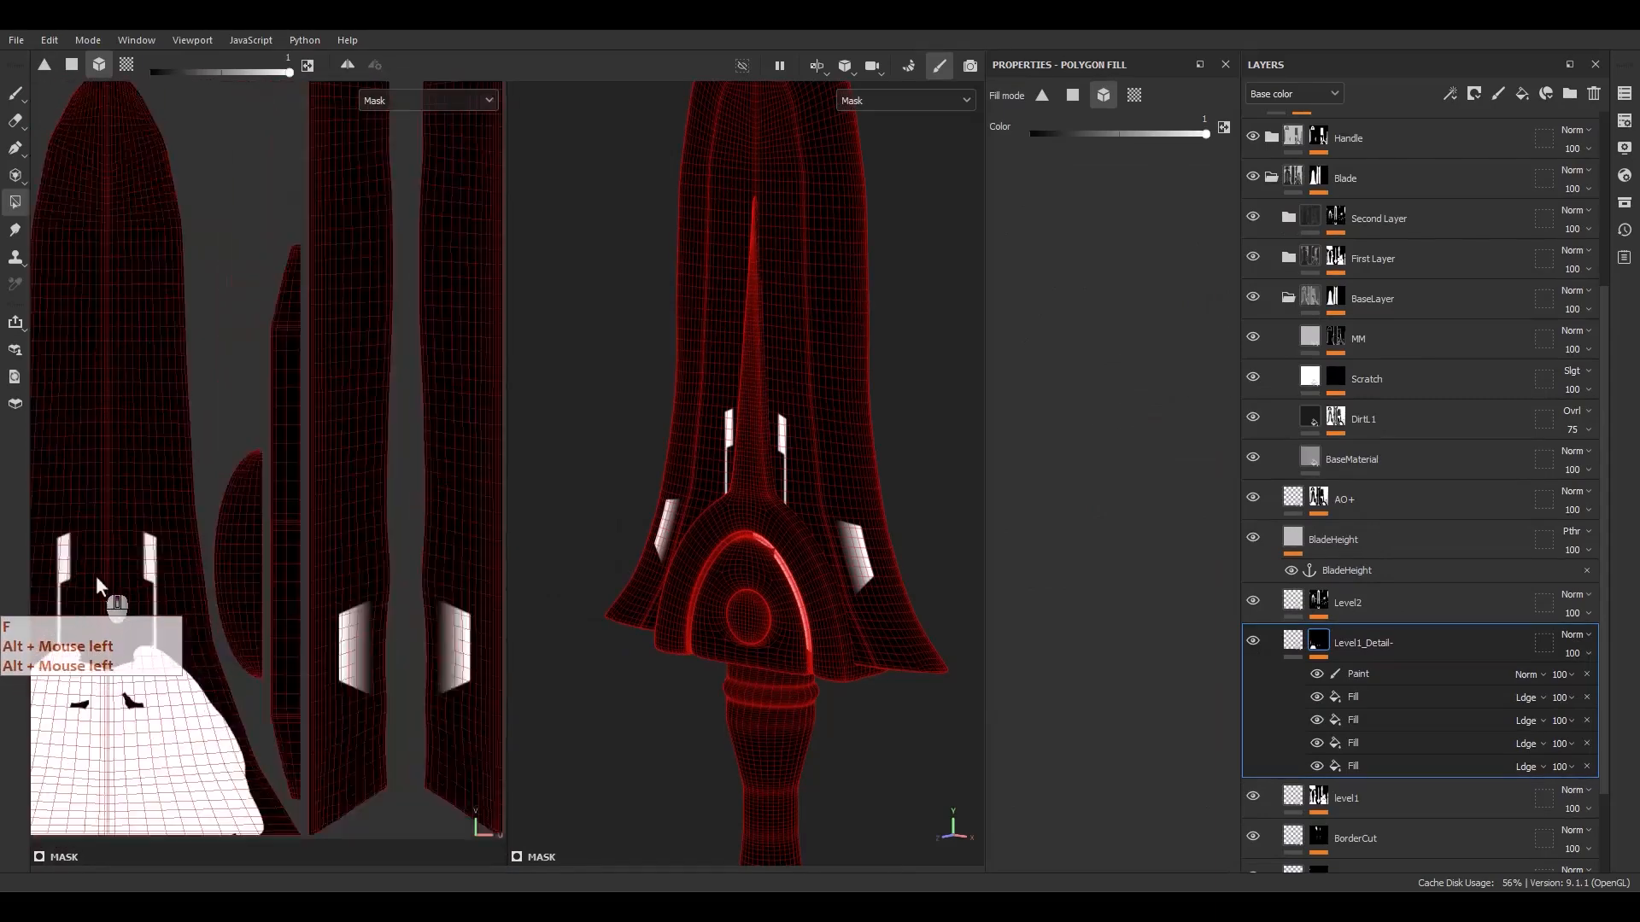
middle_click_drag(217, 557, 393, 500, "alt")
scroll(235, 482, "up", 4)
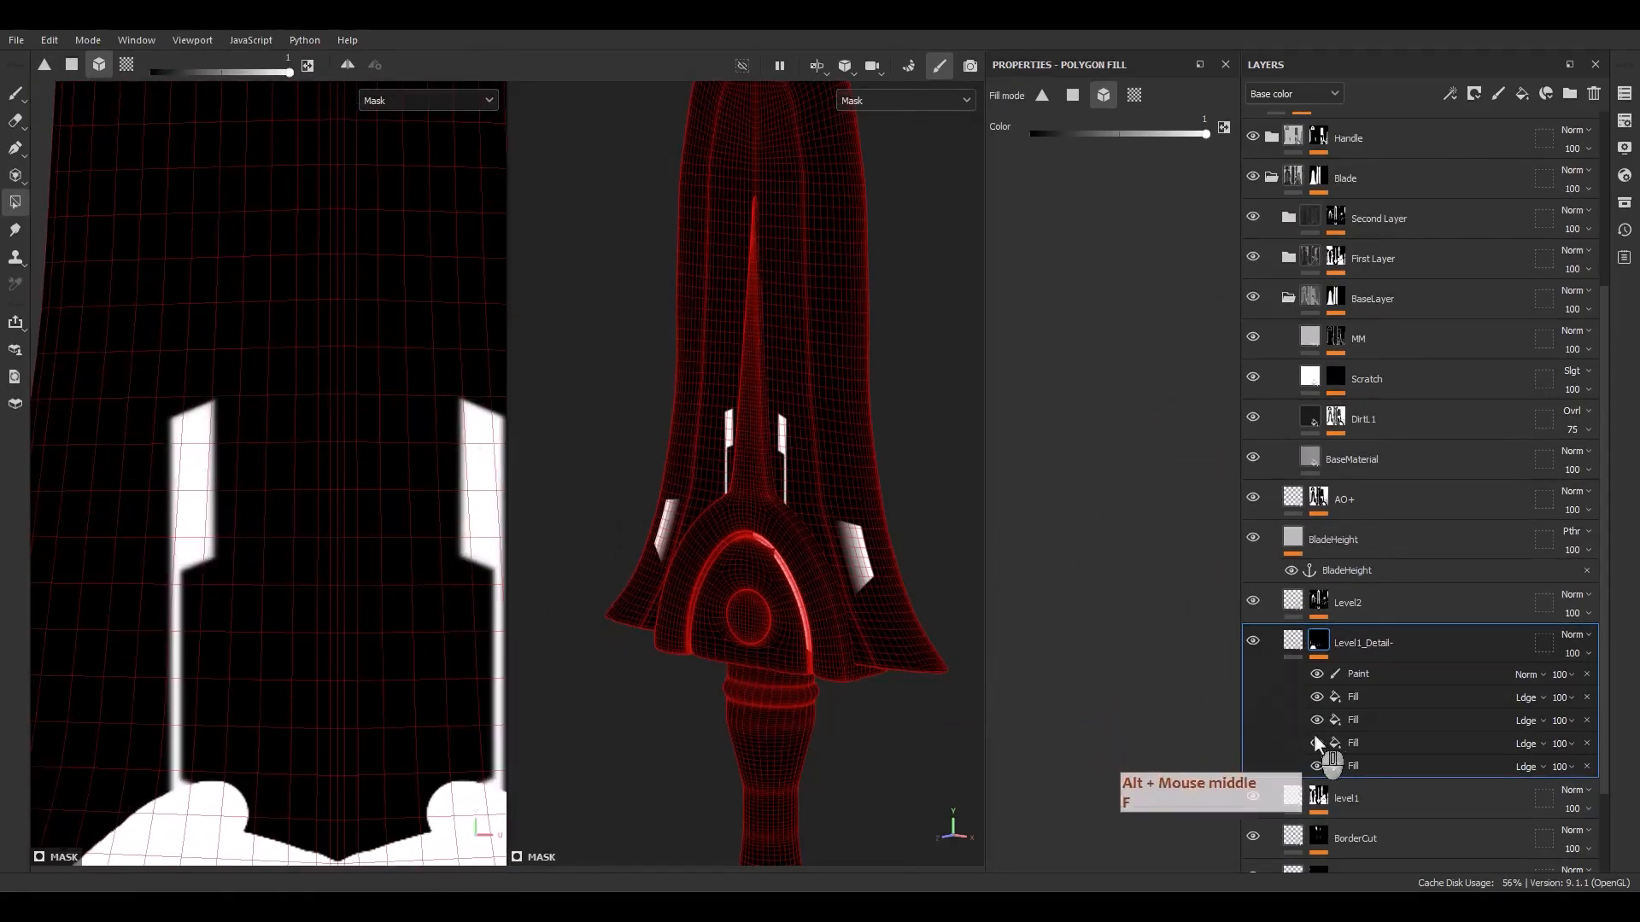
left_click(1370, 743)
left_click(1348, 720)
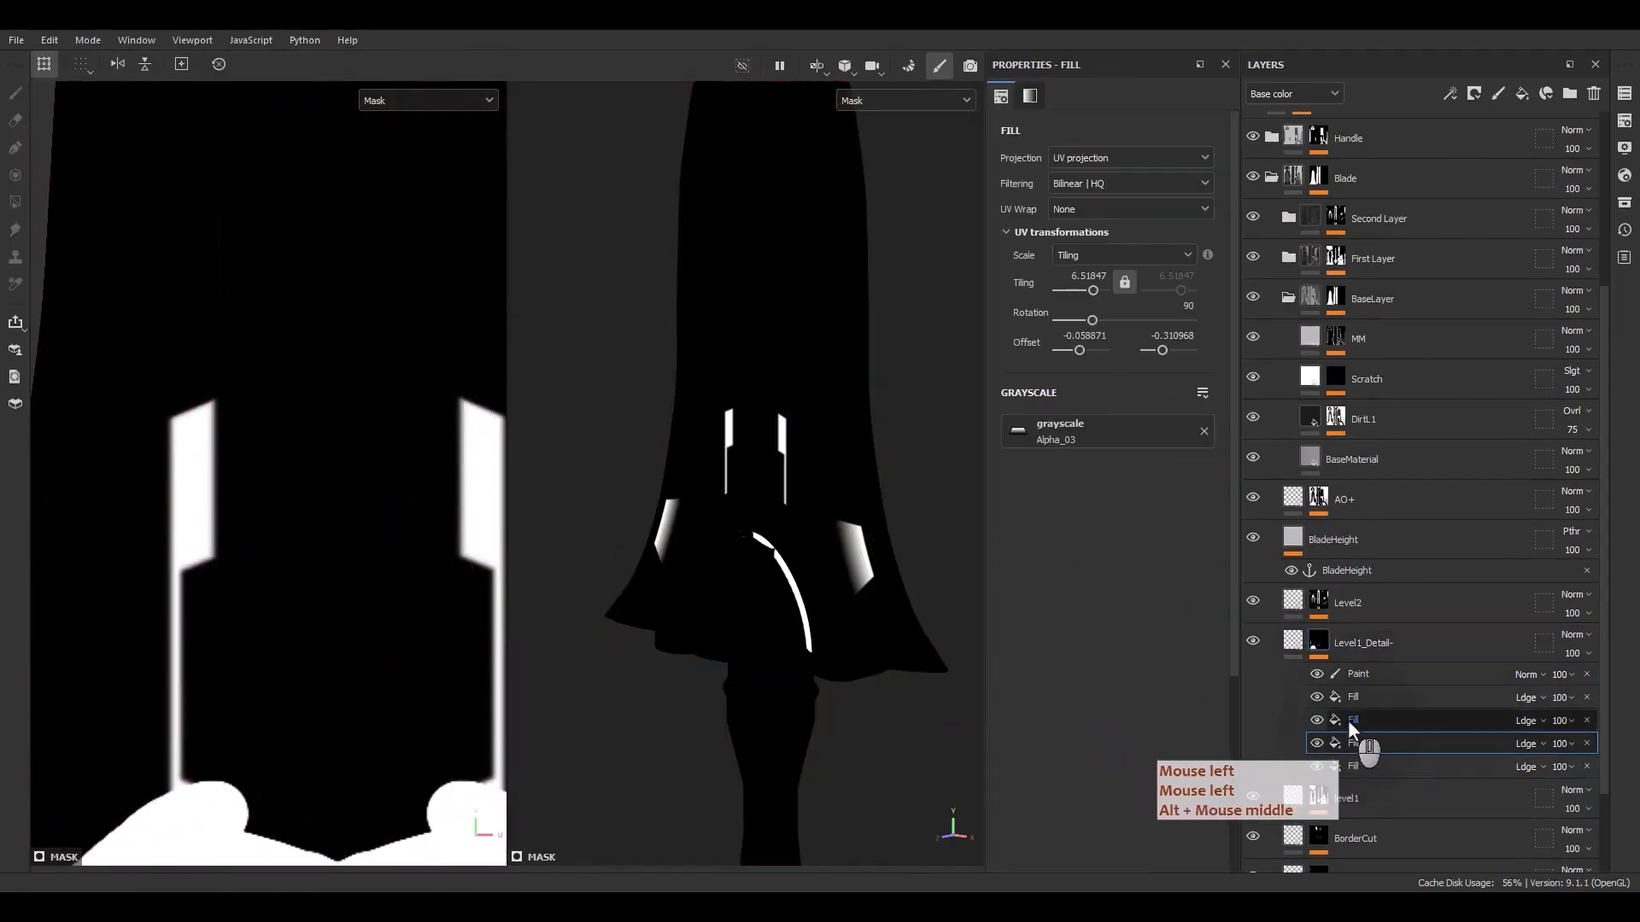
left_click(1566, 723)
left_click_drag(1594, 733, 1579, 724)
left_click(1565, 721)
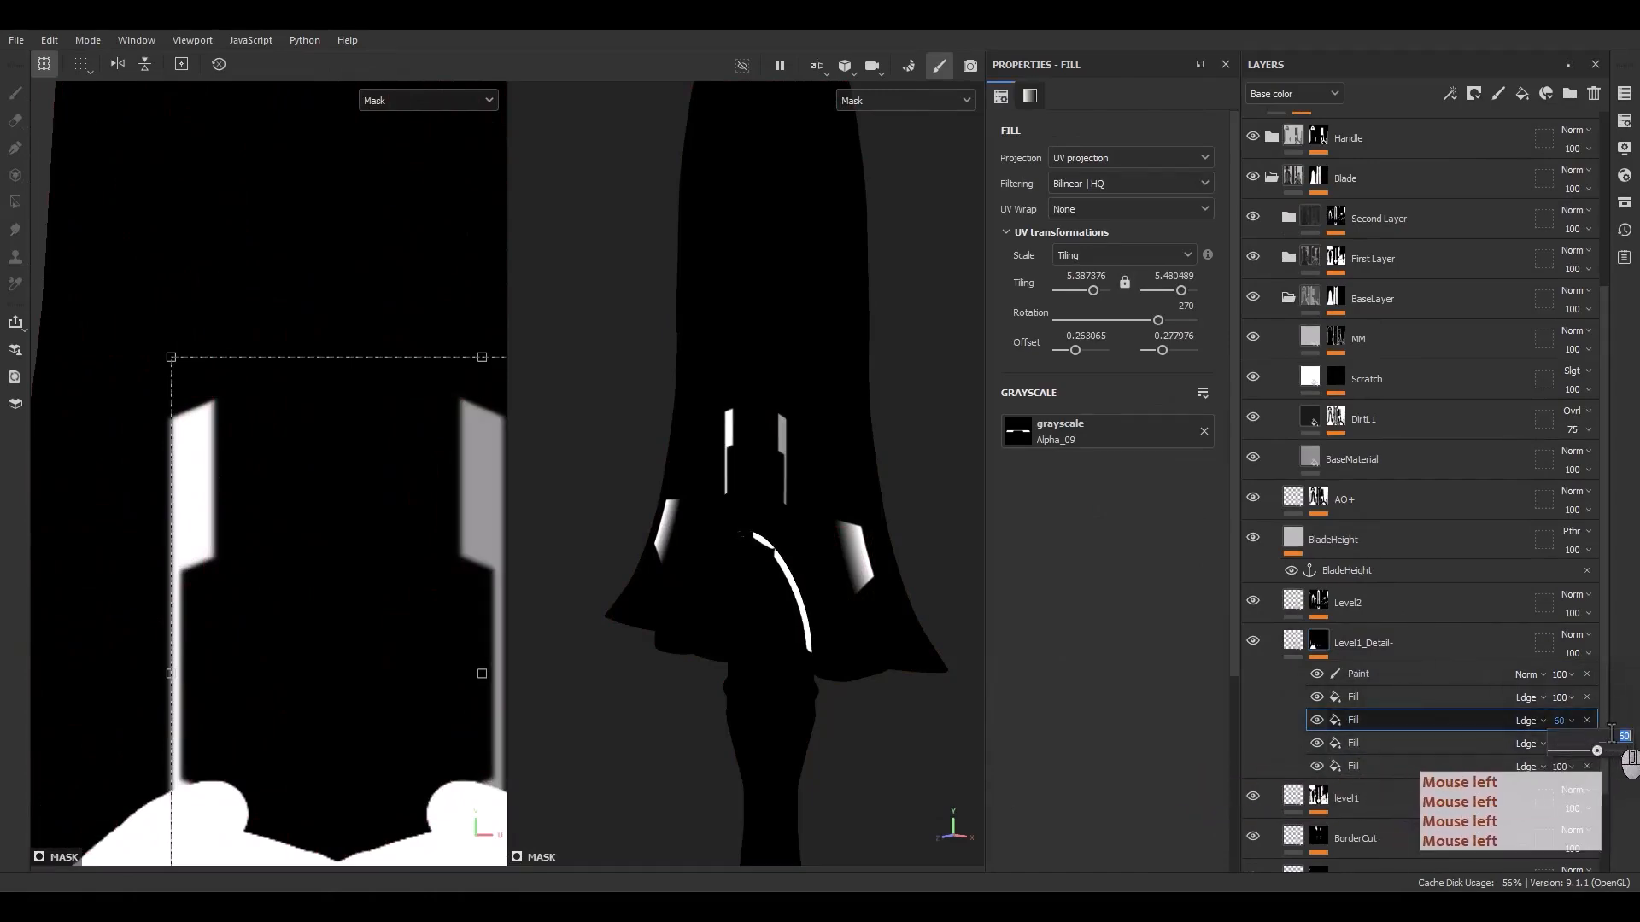
key("Return")
Step: Set the opacity of the topmost Fill in the Level1_Detail- mask, covering the opposite inner-edge strip, to 30 as well
left_click(1565, 721)
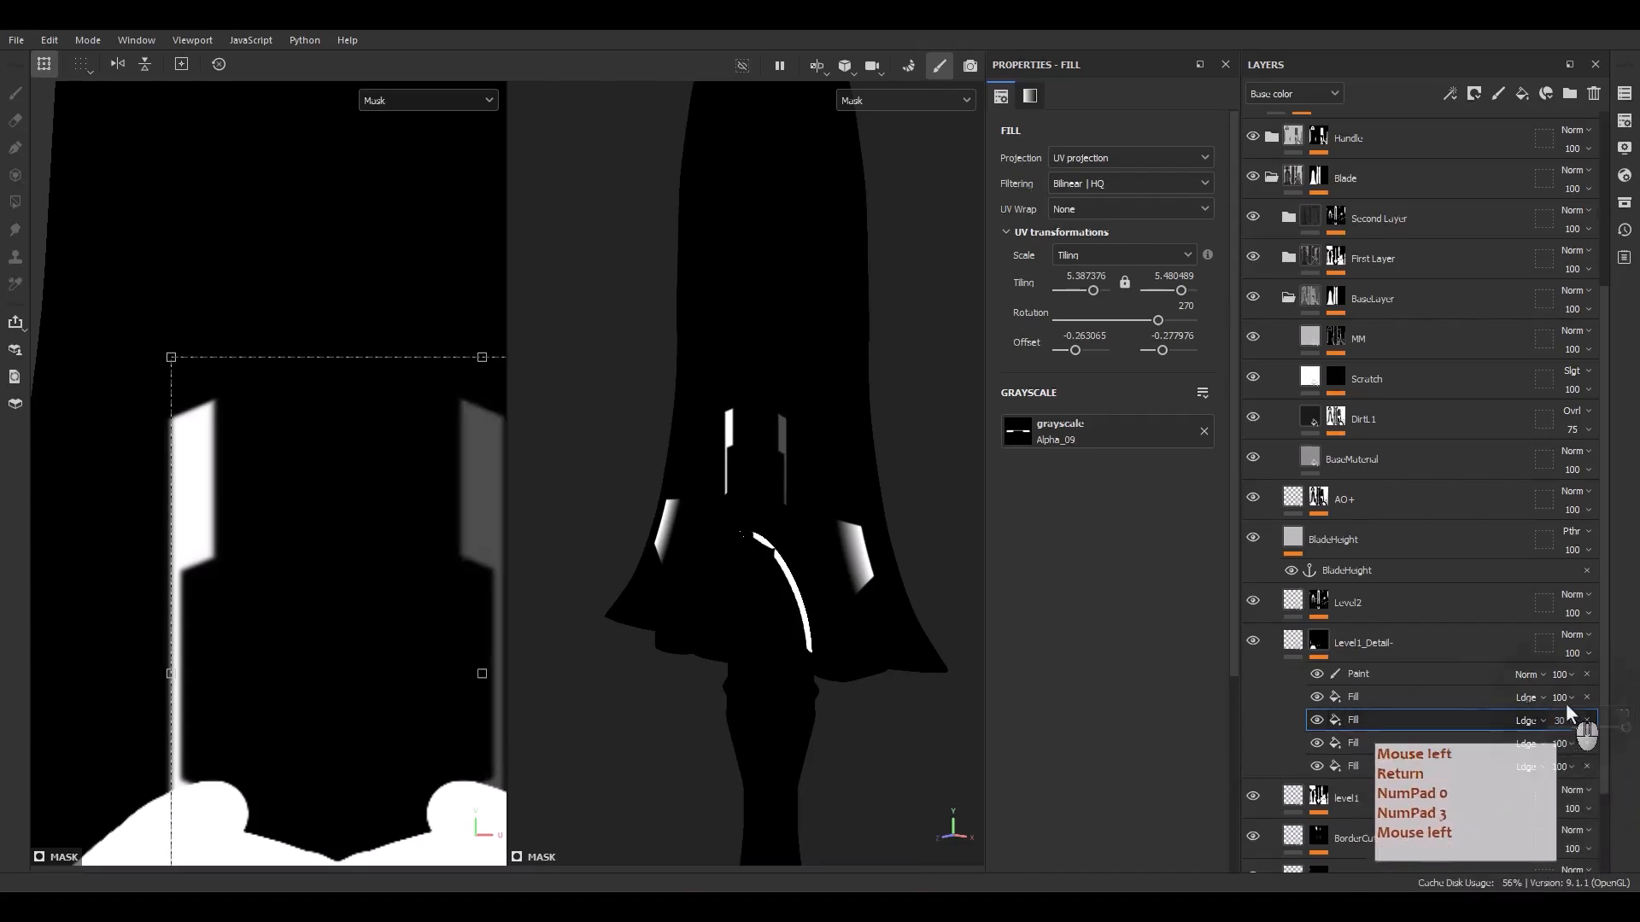
left_click(1619, 714)
type("30")
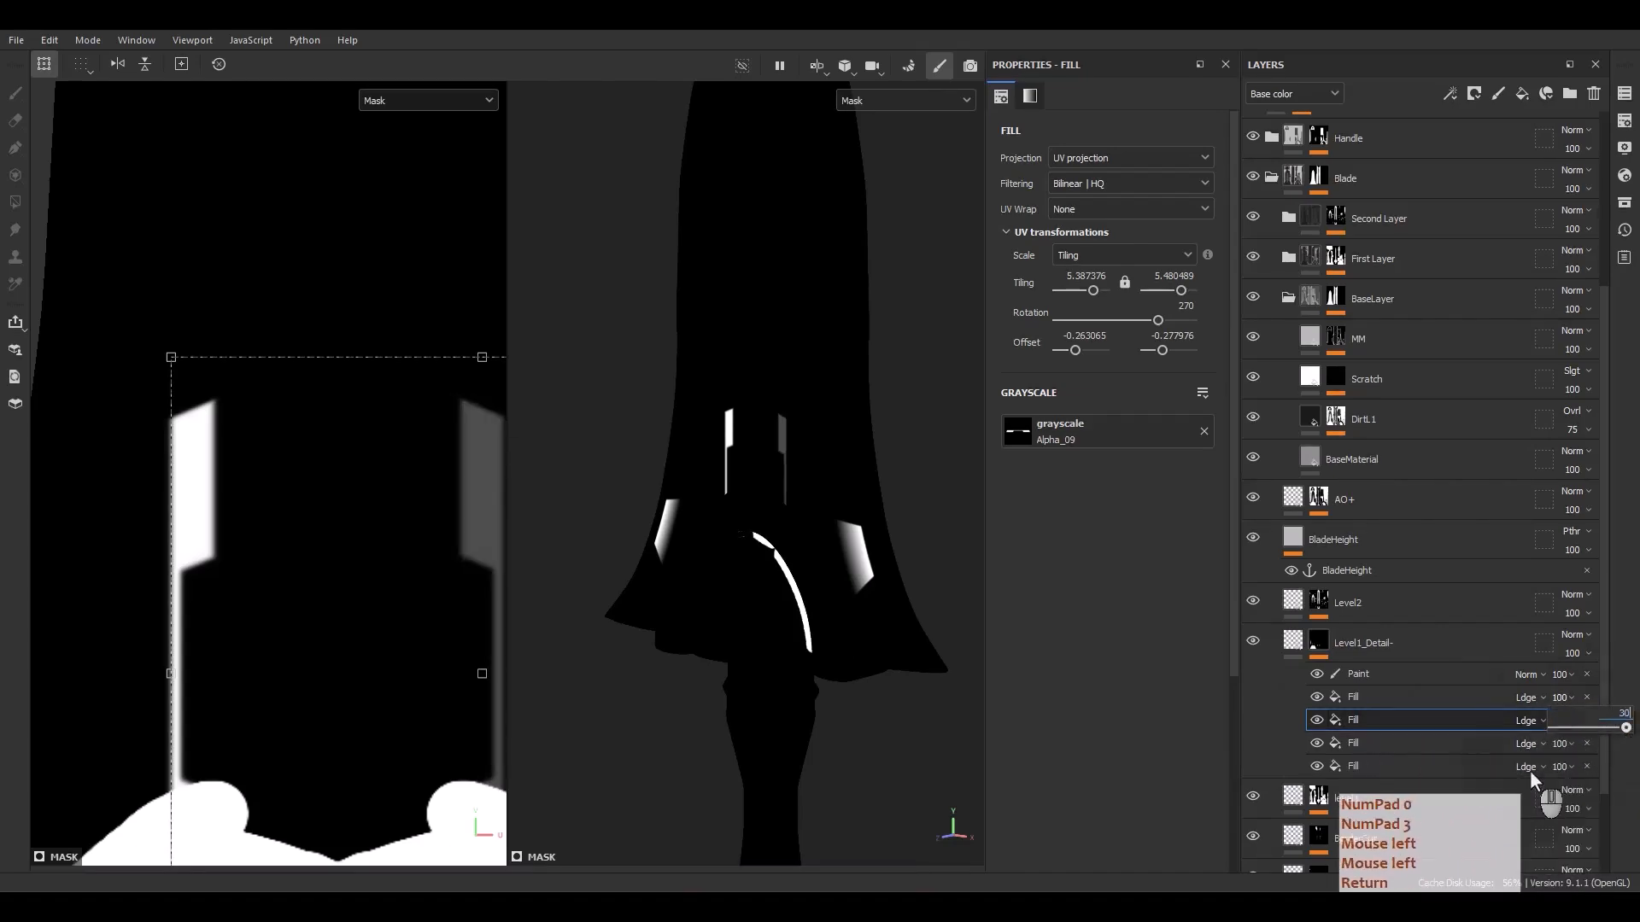
key("Return")
Step: Return to the material display and examine the blade's inner edges around the central groove up close
left_click(733, 483, "alt")
key("m")
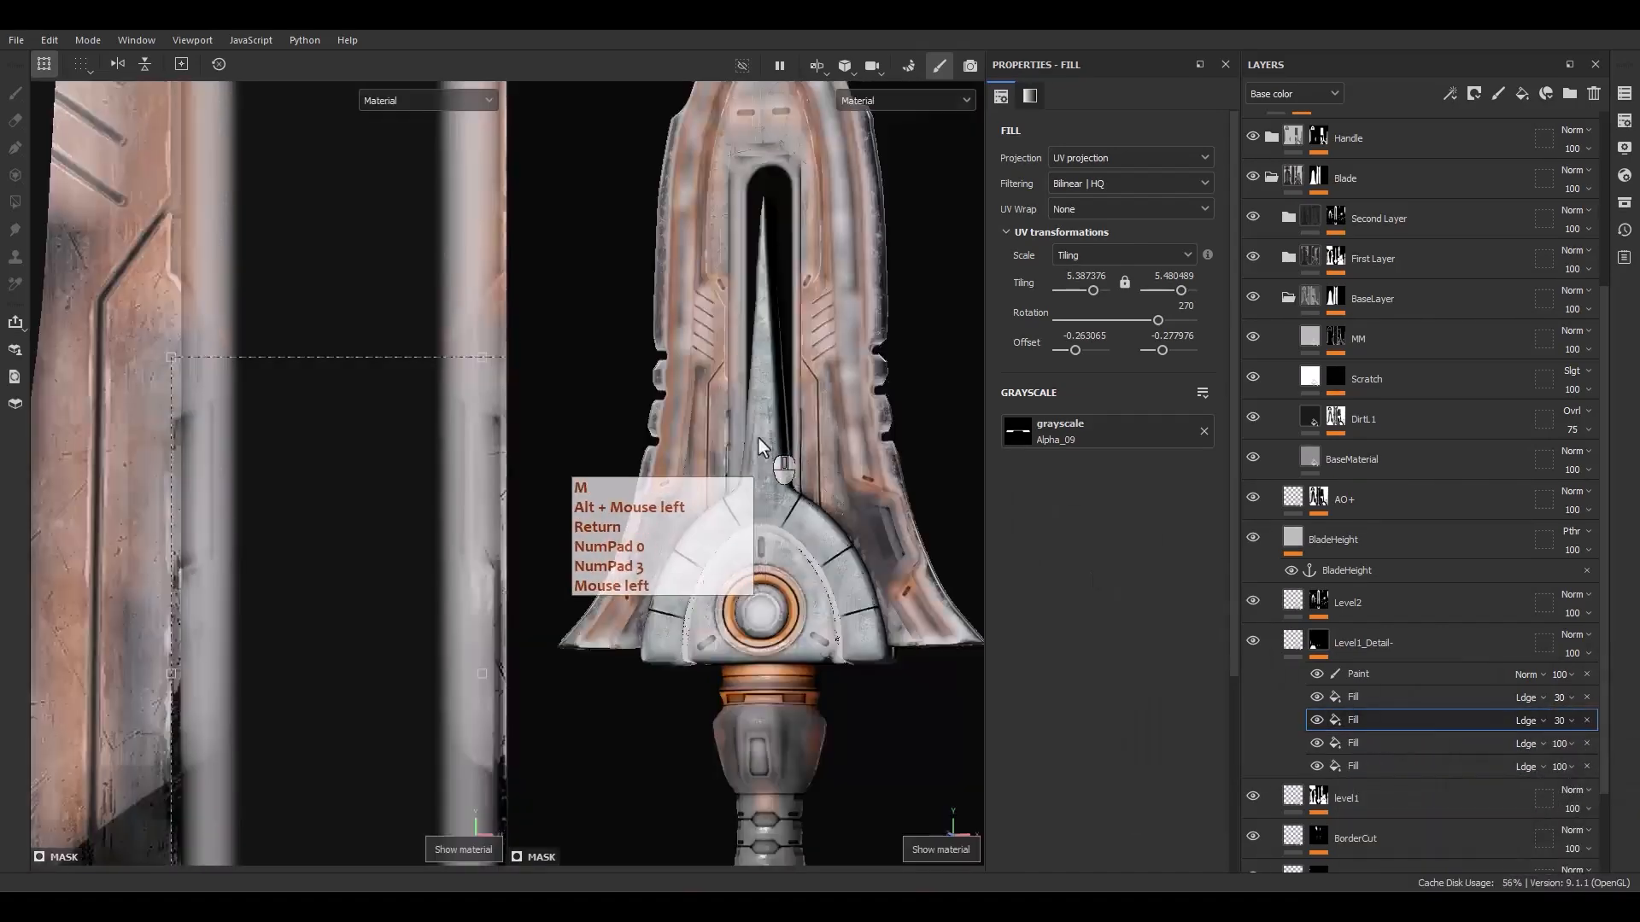
scroll(758, 439, "up", 5)
left_click_drag(714, 423, 724, 168, "alt")
right_click_drag(688, 248, 747, 149, "alt")
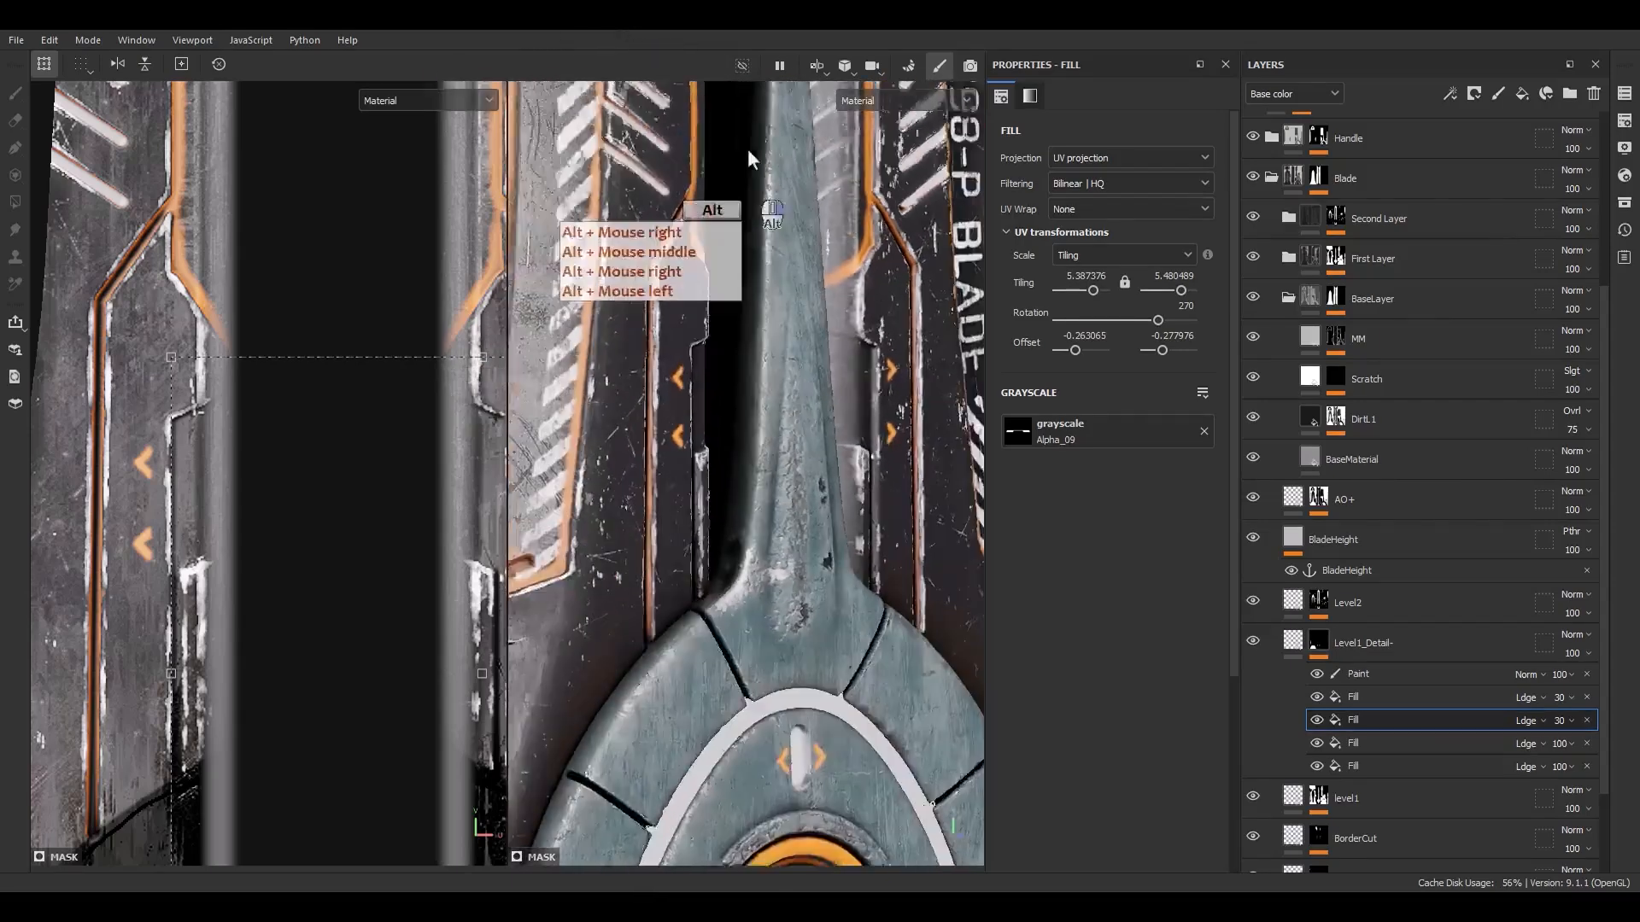
middle_click_drag(747, 149, 818, 315, "alt")
right_click_drag(818, 315, 767, 398, "alt")
Step: Export only the height map of the scifidagger texture set, leaving the emissive map out
key("ctrl+shift+e")
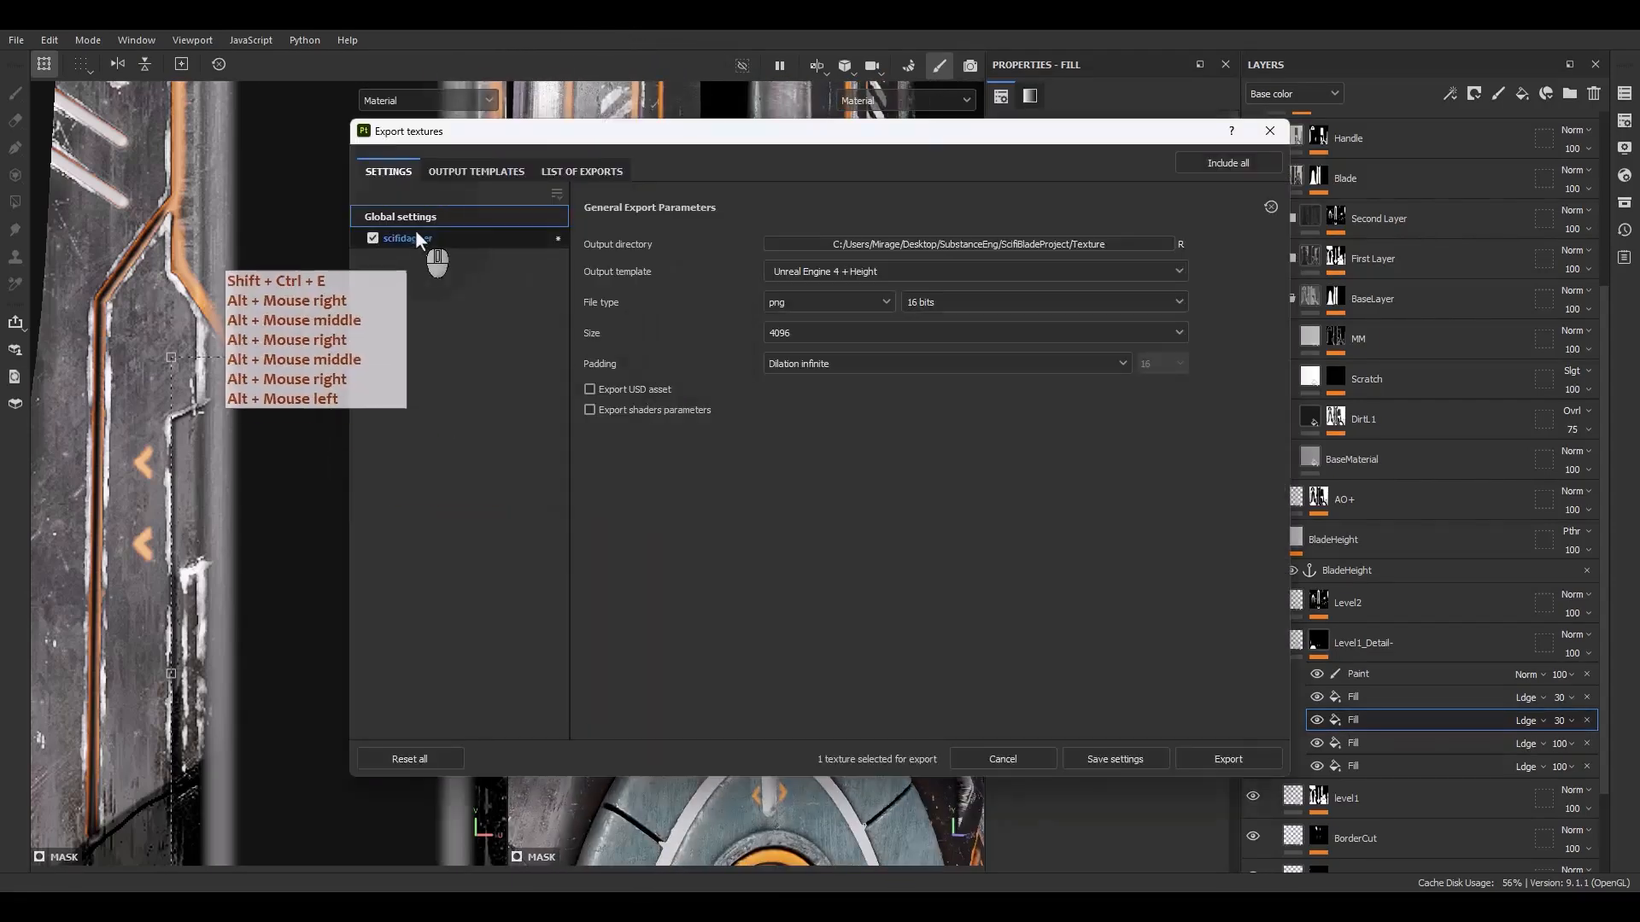
left_click(415, 238)
left_click(590, 546)
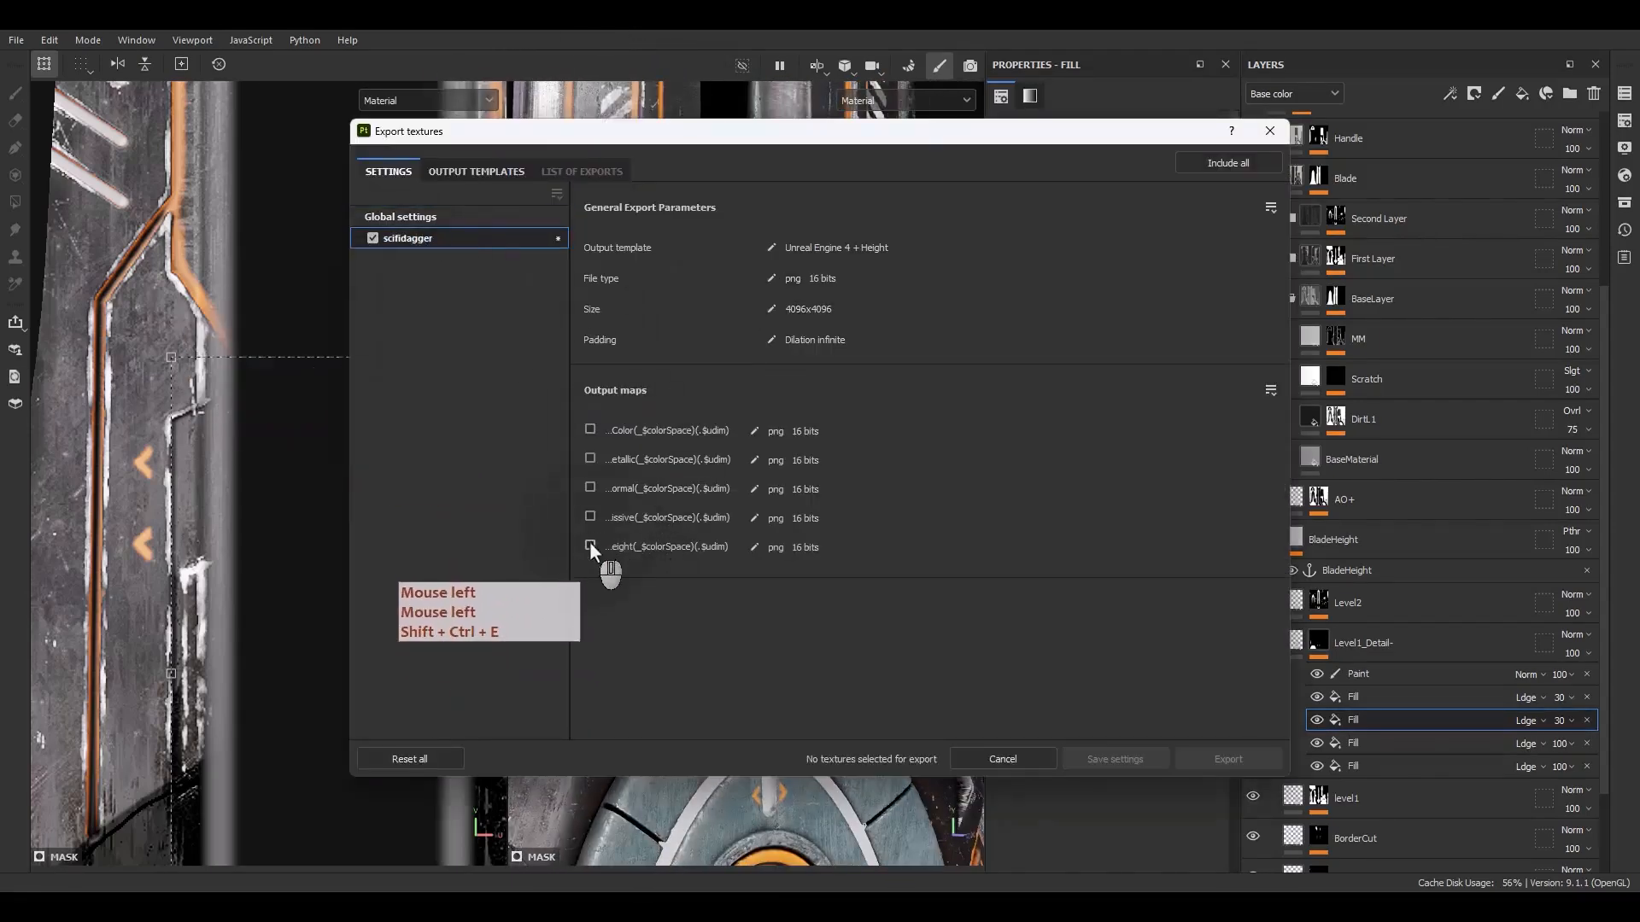
left_click(1223, 759)
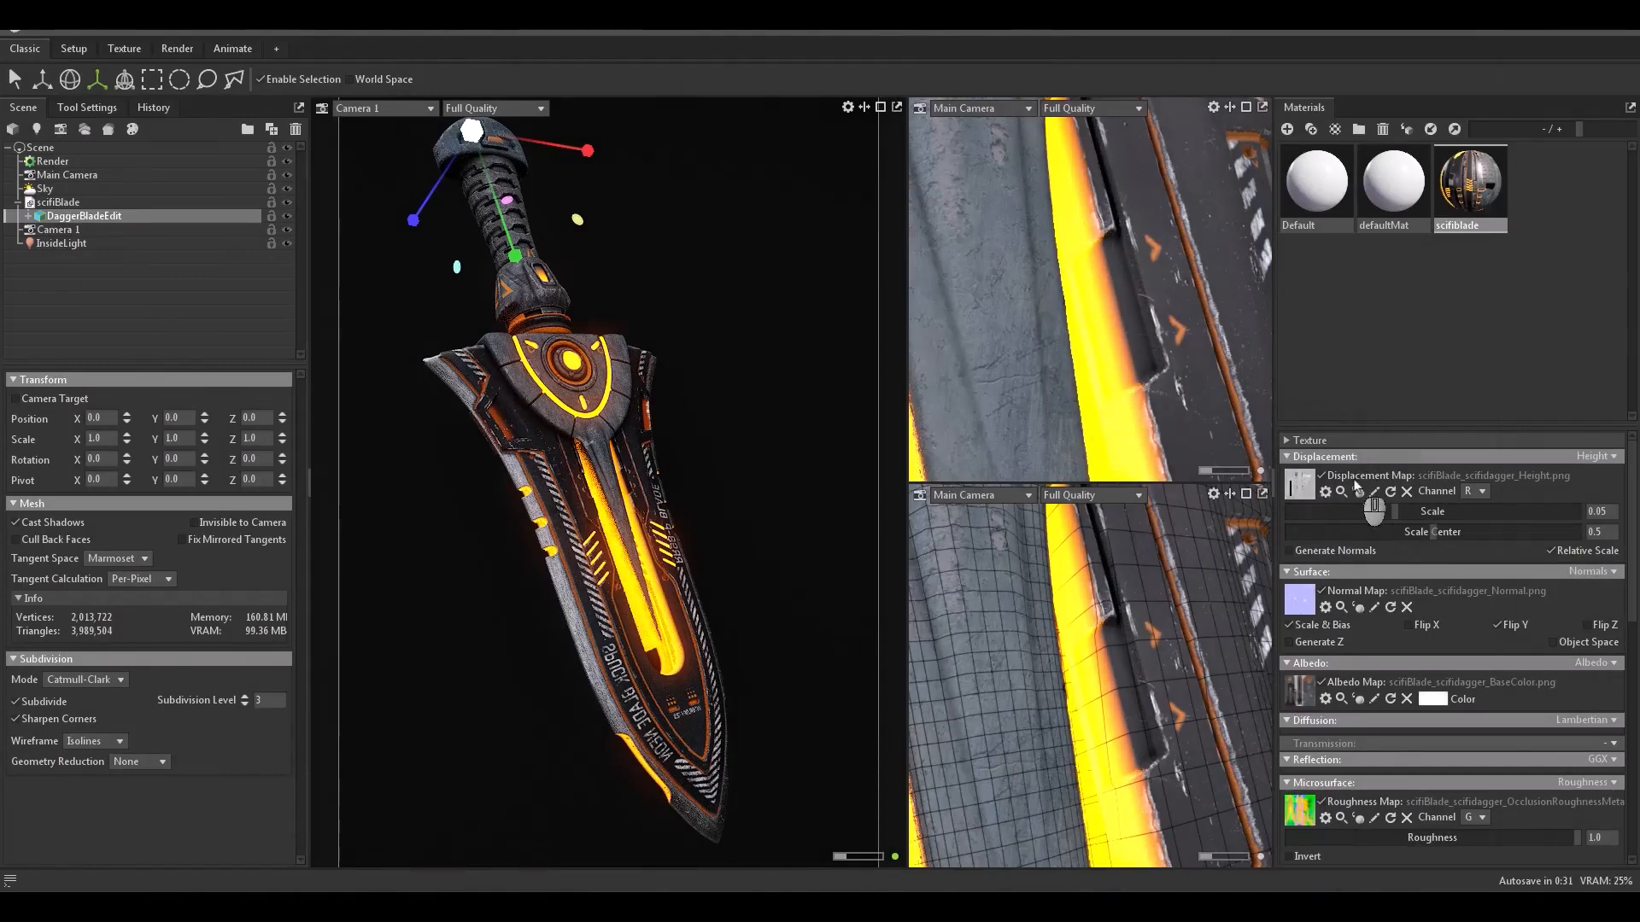
Step: In Marmoset Toolbag, compare the blade with the scifiblade displacement map switched off and on
left_click(1323, 477)
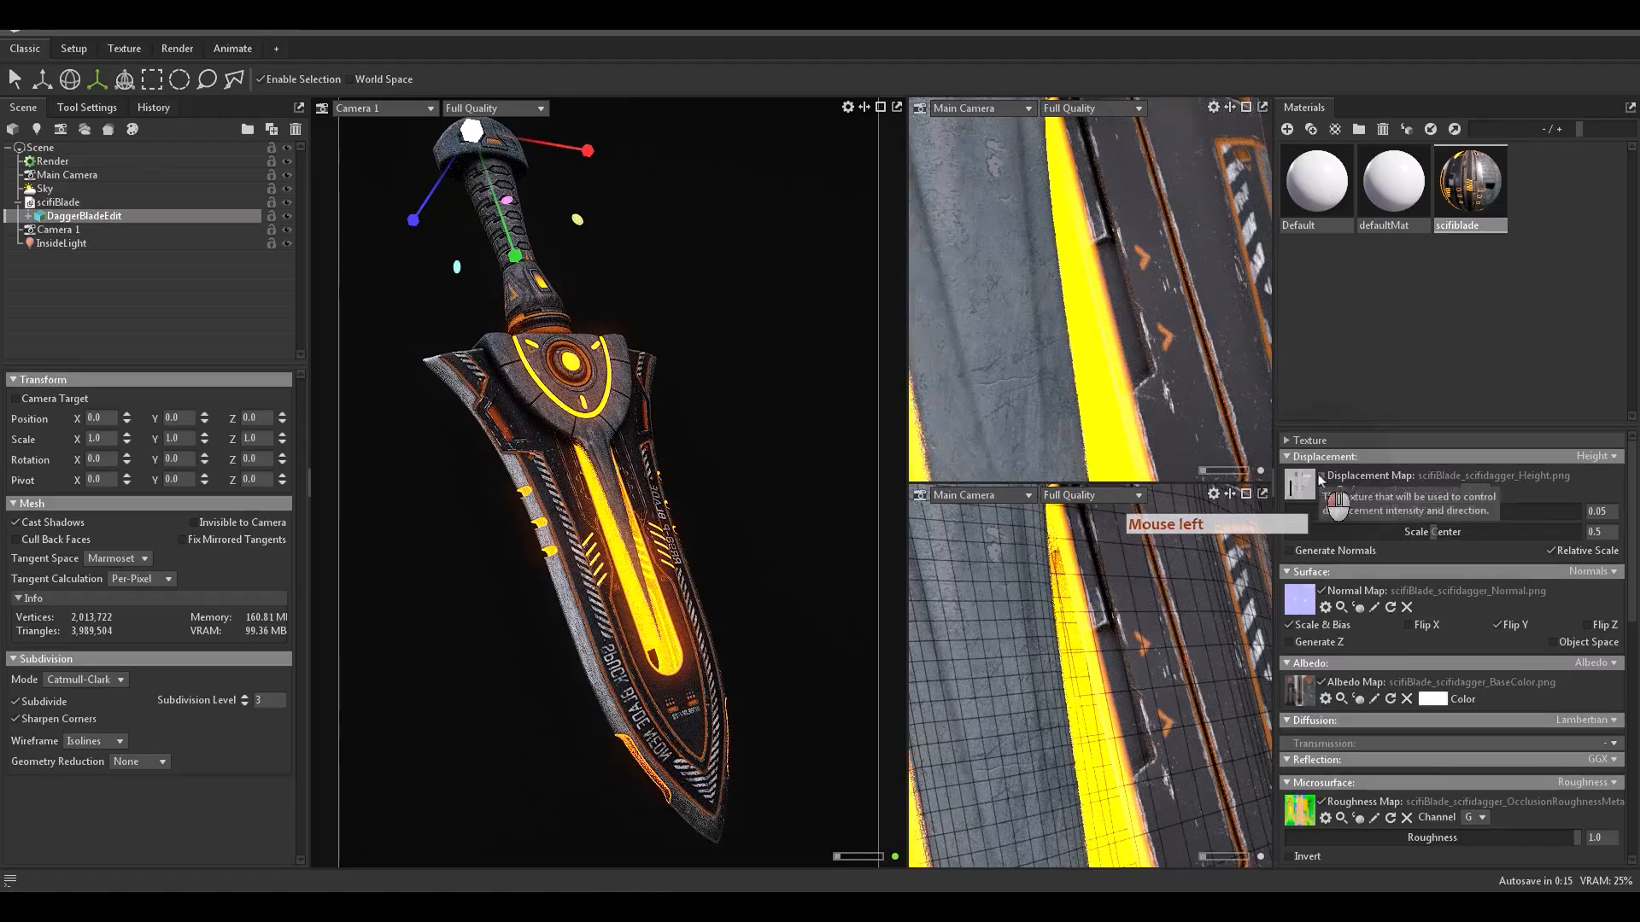
left_click(1322, 477)
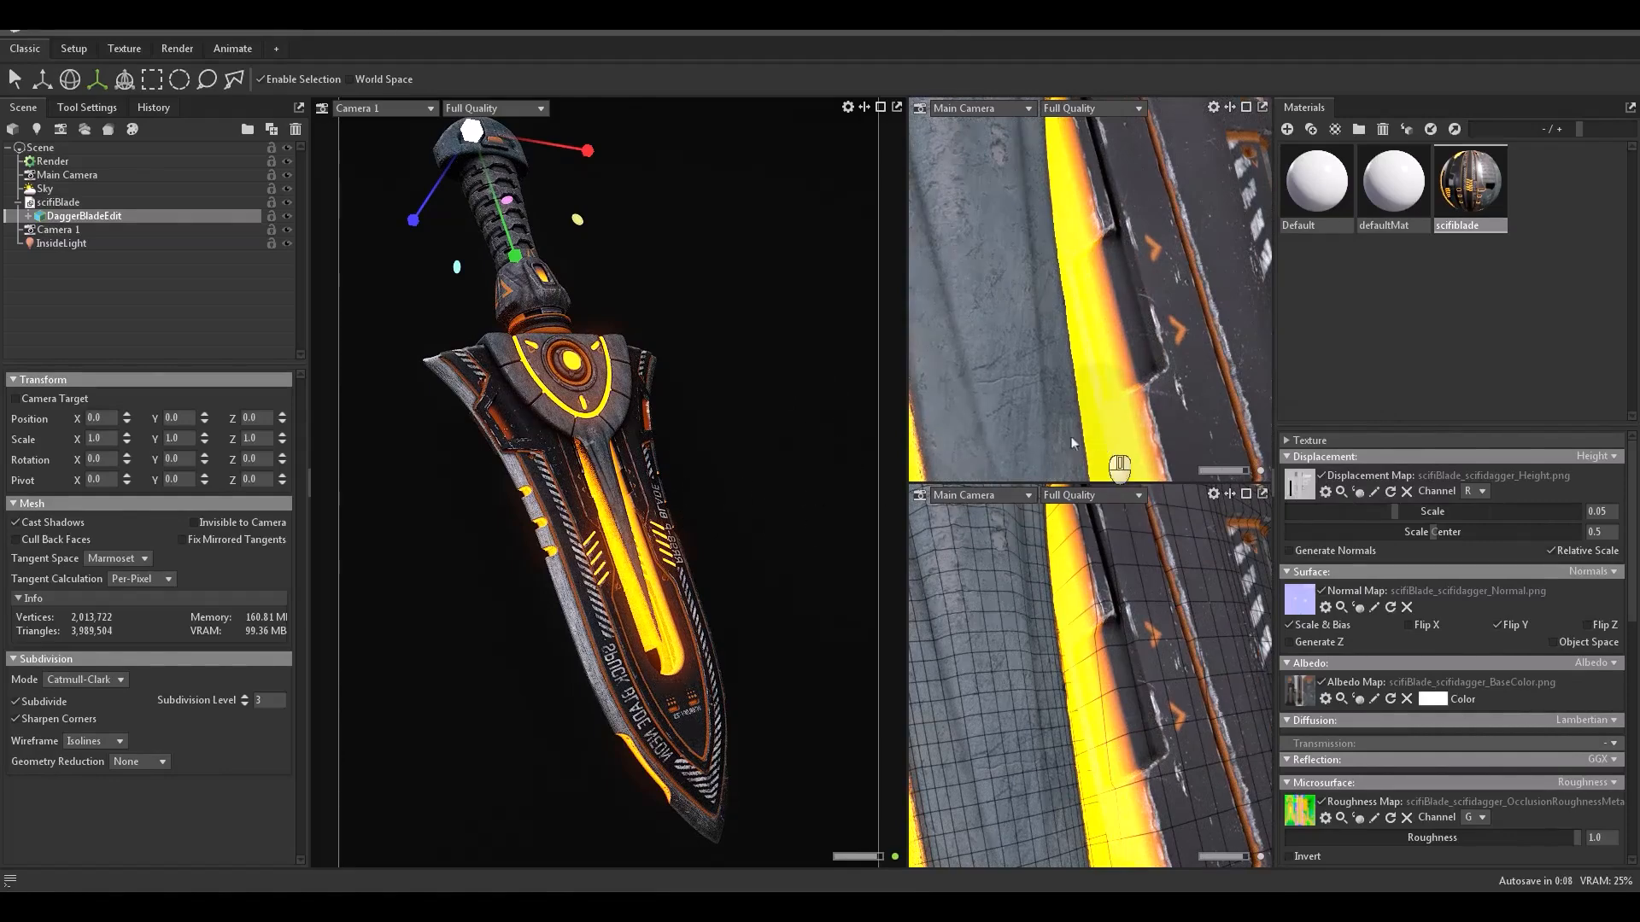
left_click(136, 322)
Step: Move Sky to the end of the scene hierarchy and add a sky light beside the building in its environment image
left_click(18, 202)
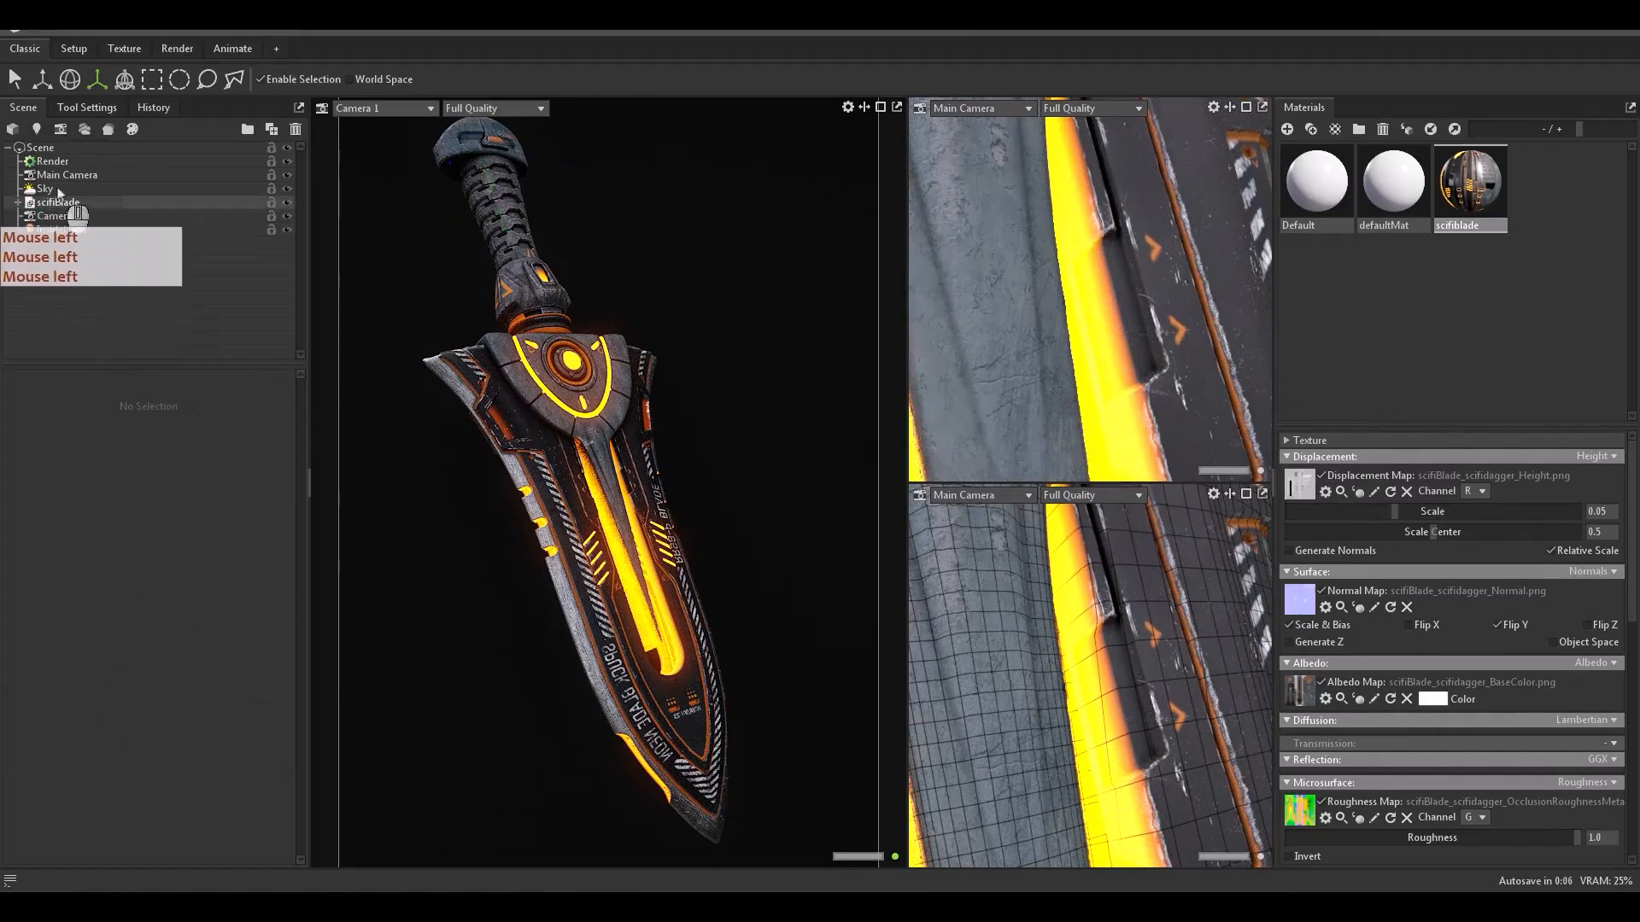
left_click_drag(46, 189, 128, 316)
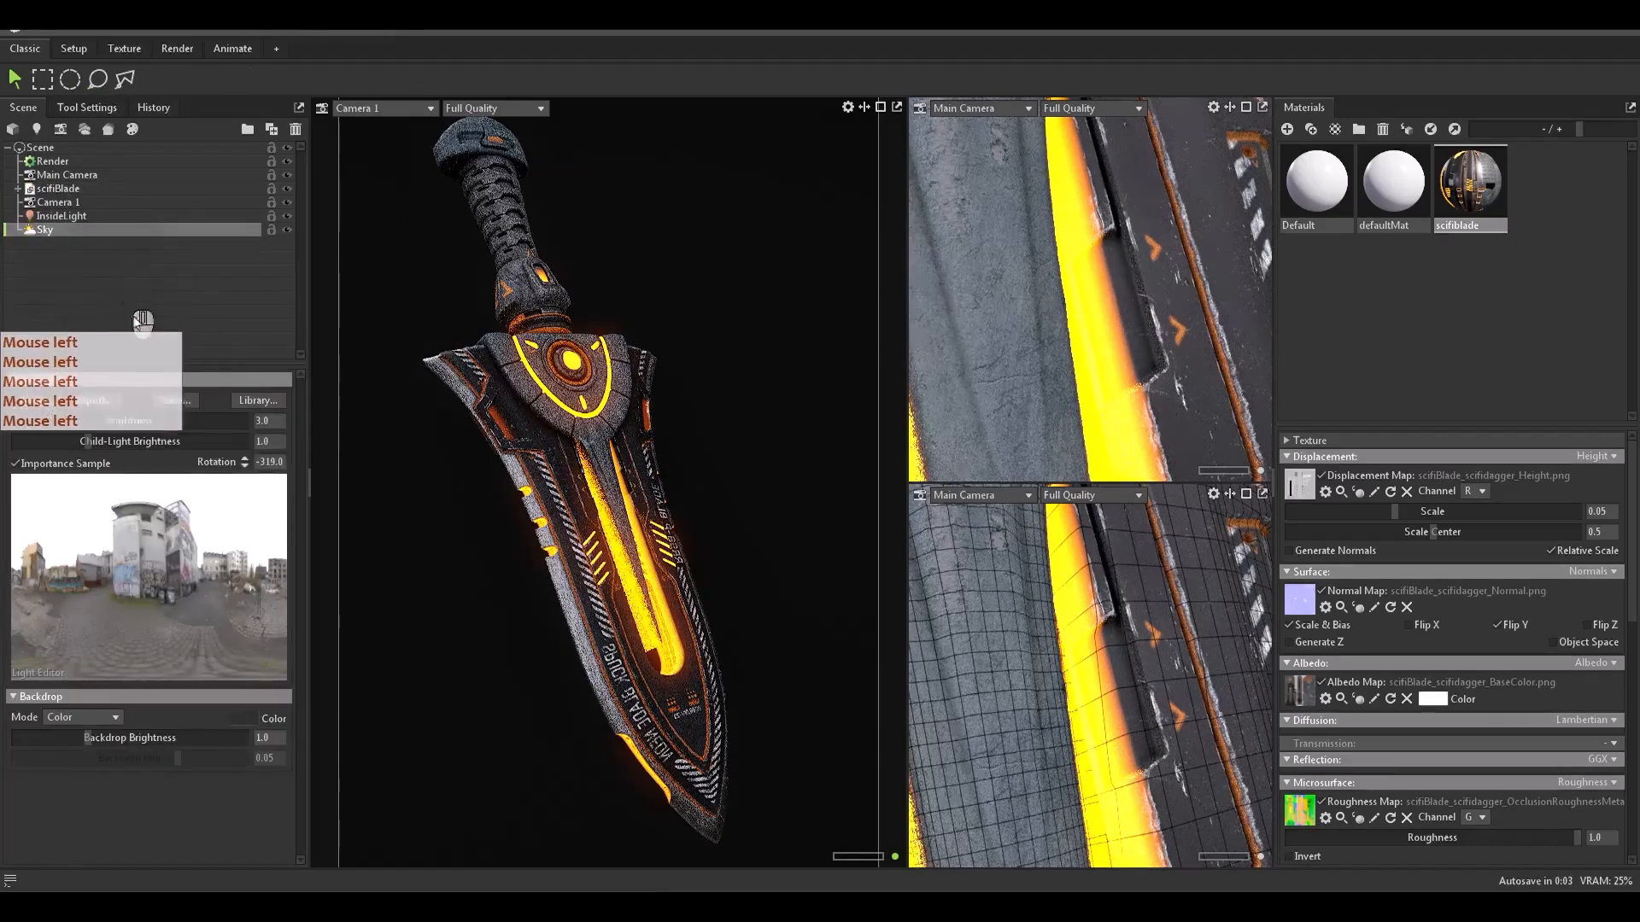
left_click(137, 321)
left_click(45, 230)
left_click(229, 521)
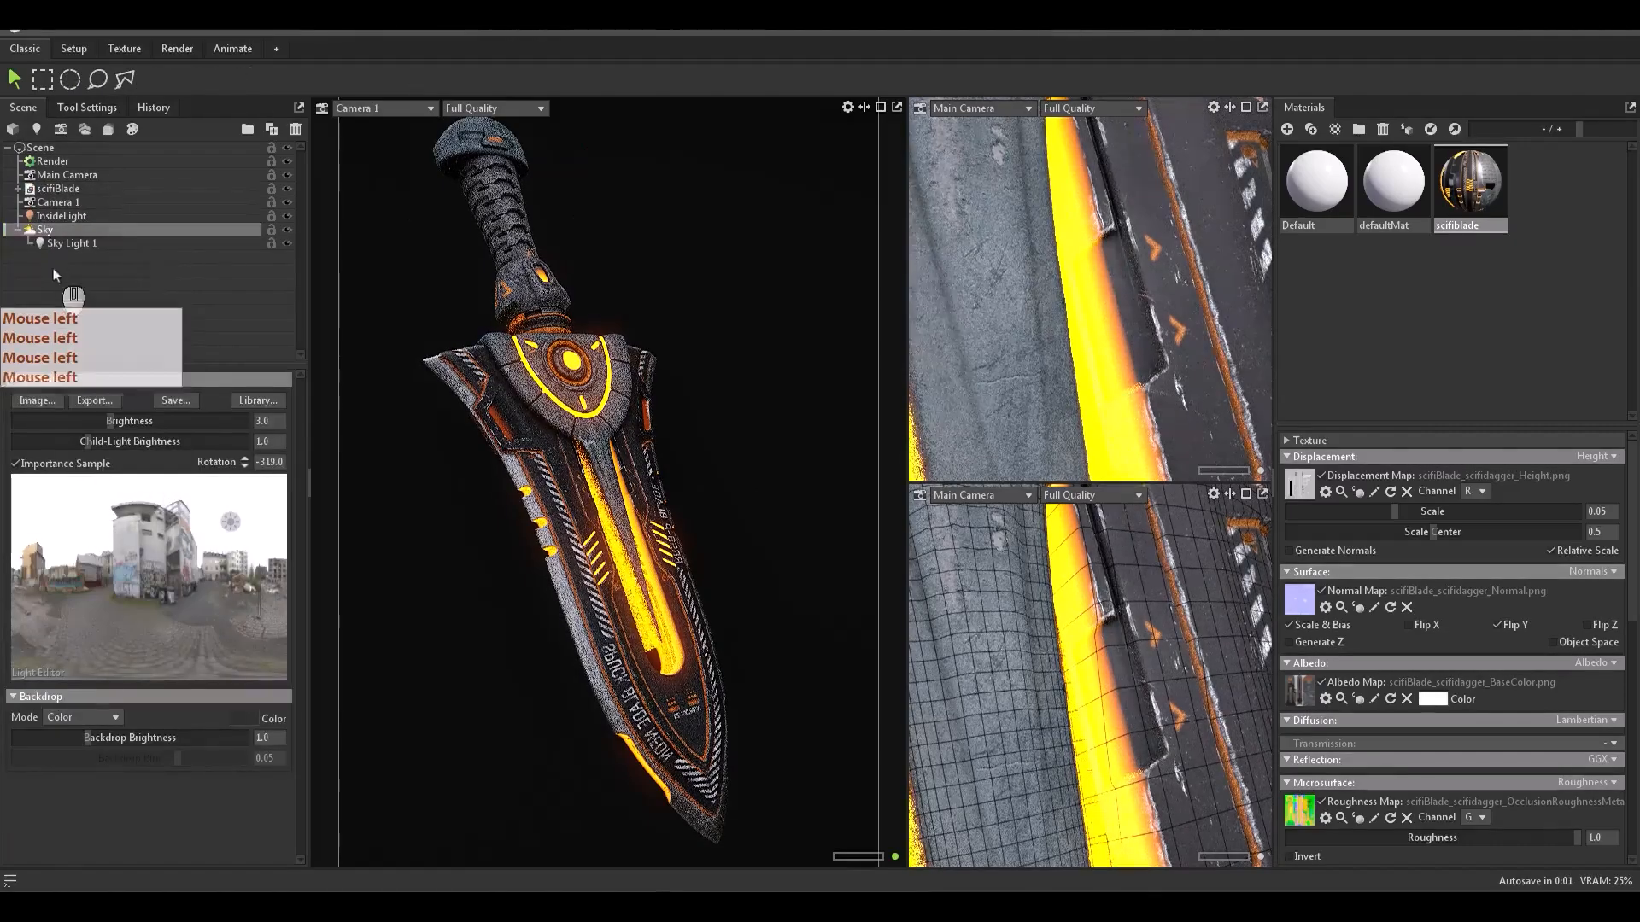
Step: Detach the new sky light from Sky in the hierarchy and hide both Sky and InsideLight
left_click(61, 243)
left_click(288, 217)
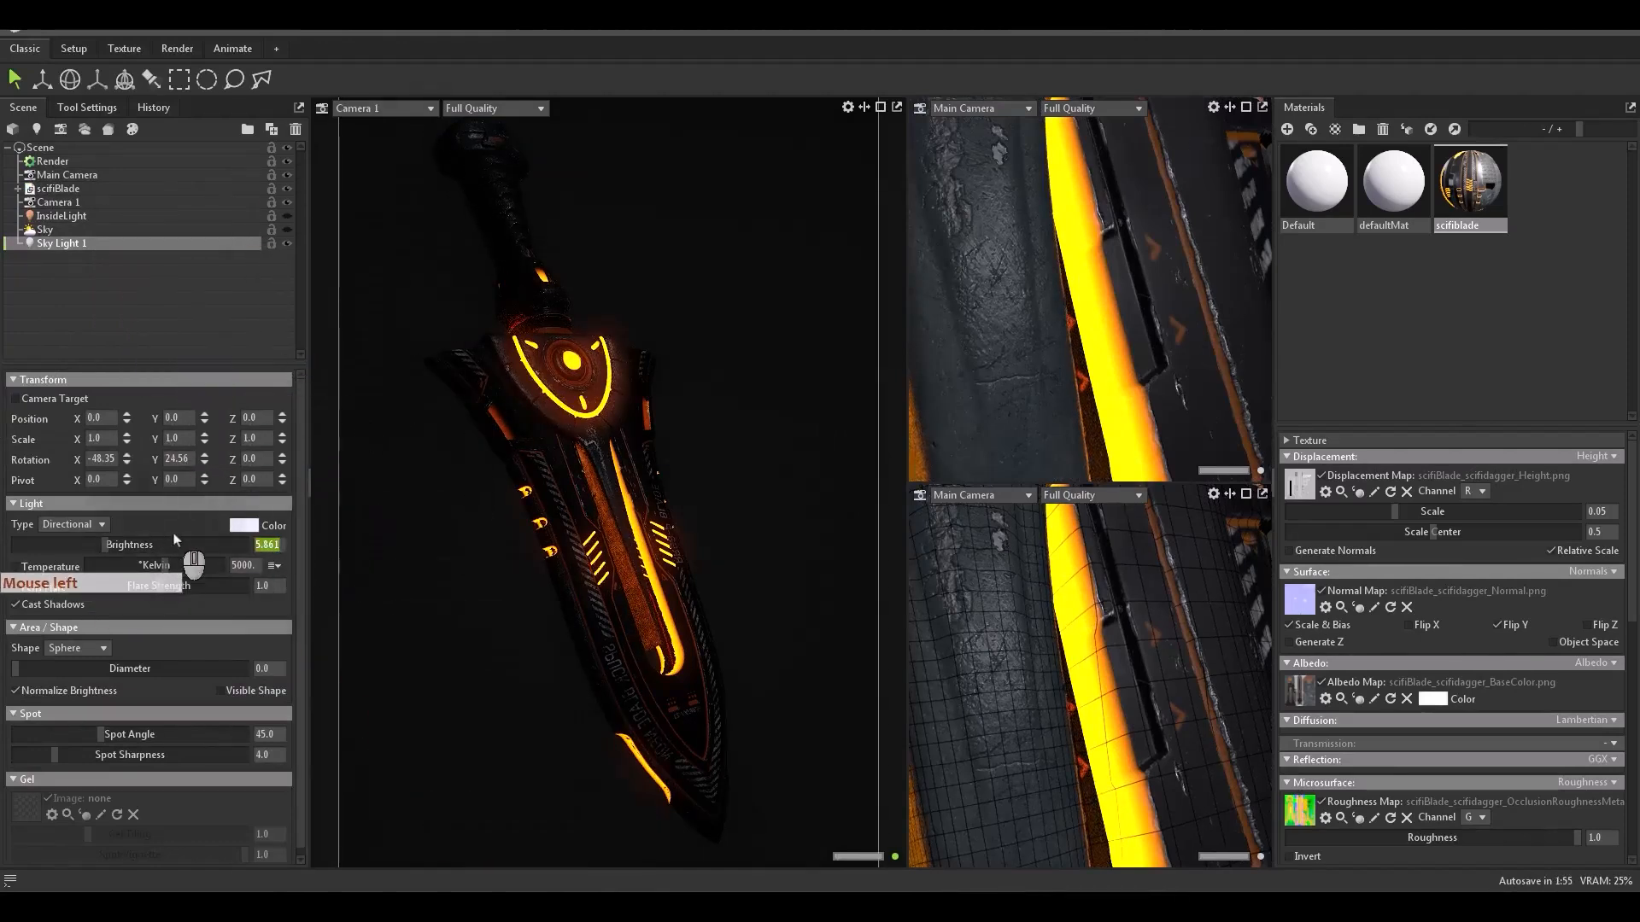
Step: Set the sky light's brightness to 7 and its color to white
key("Return")
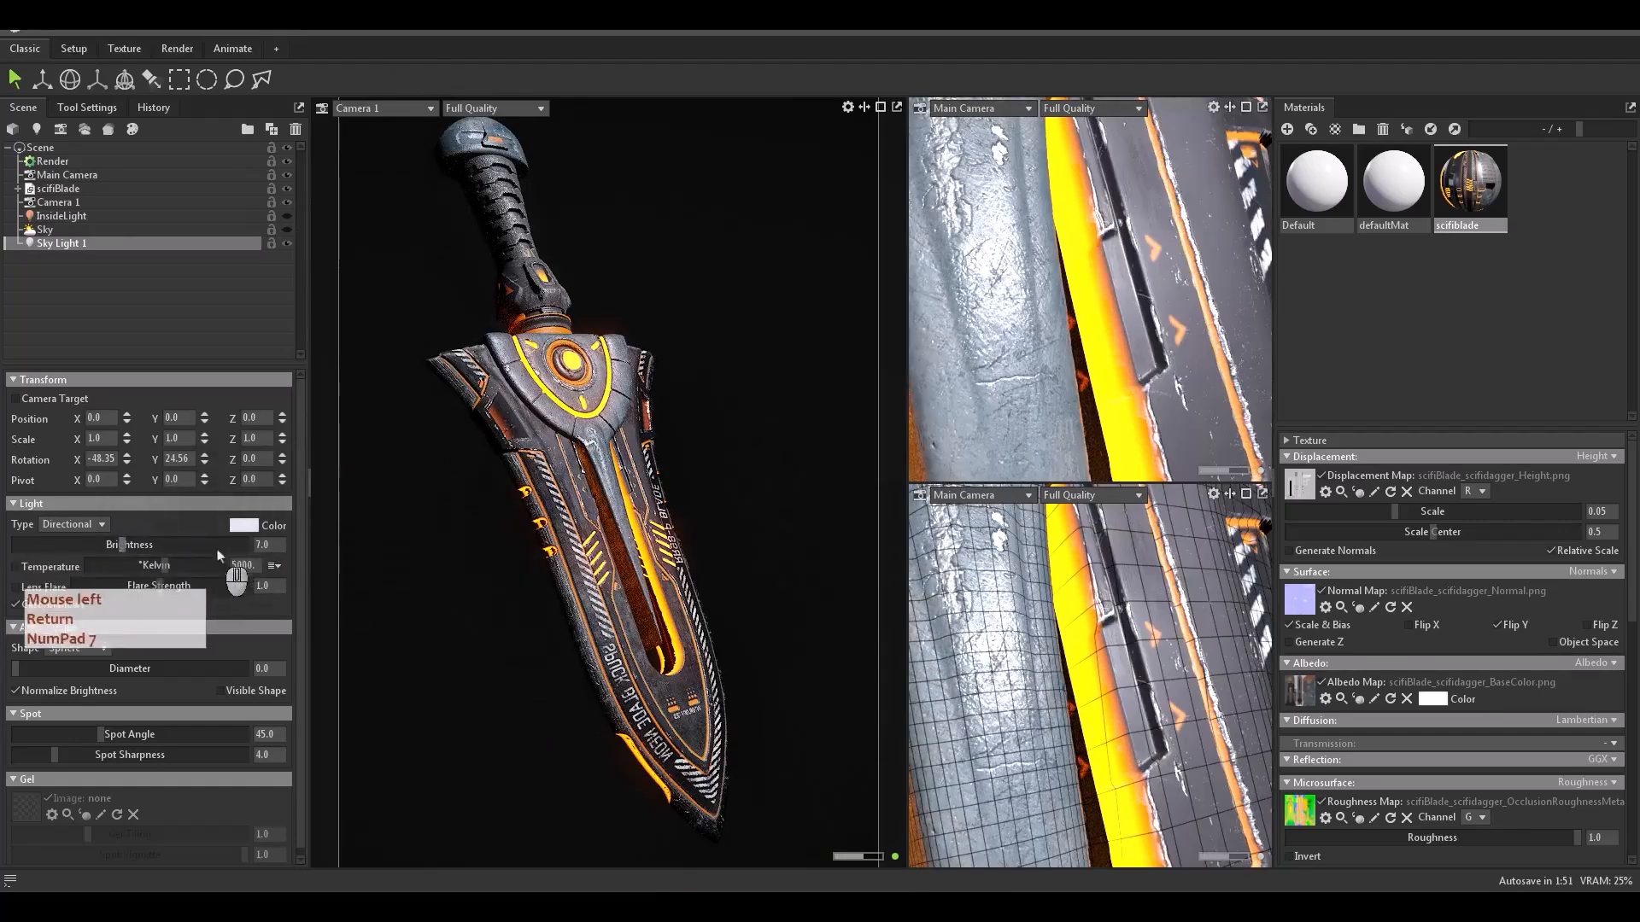
left_click(243, 526)
left_click(1293, 409)
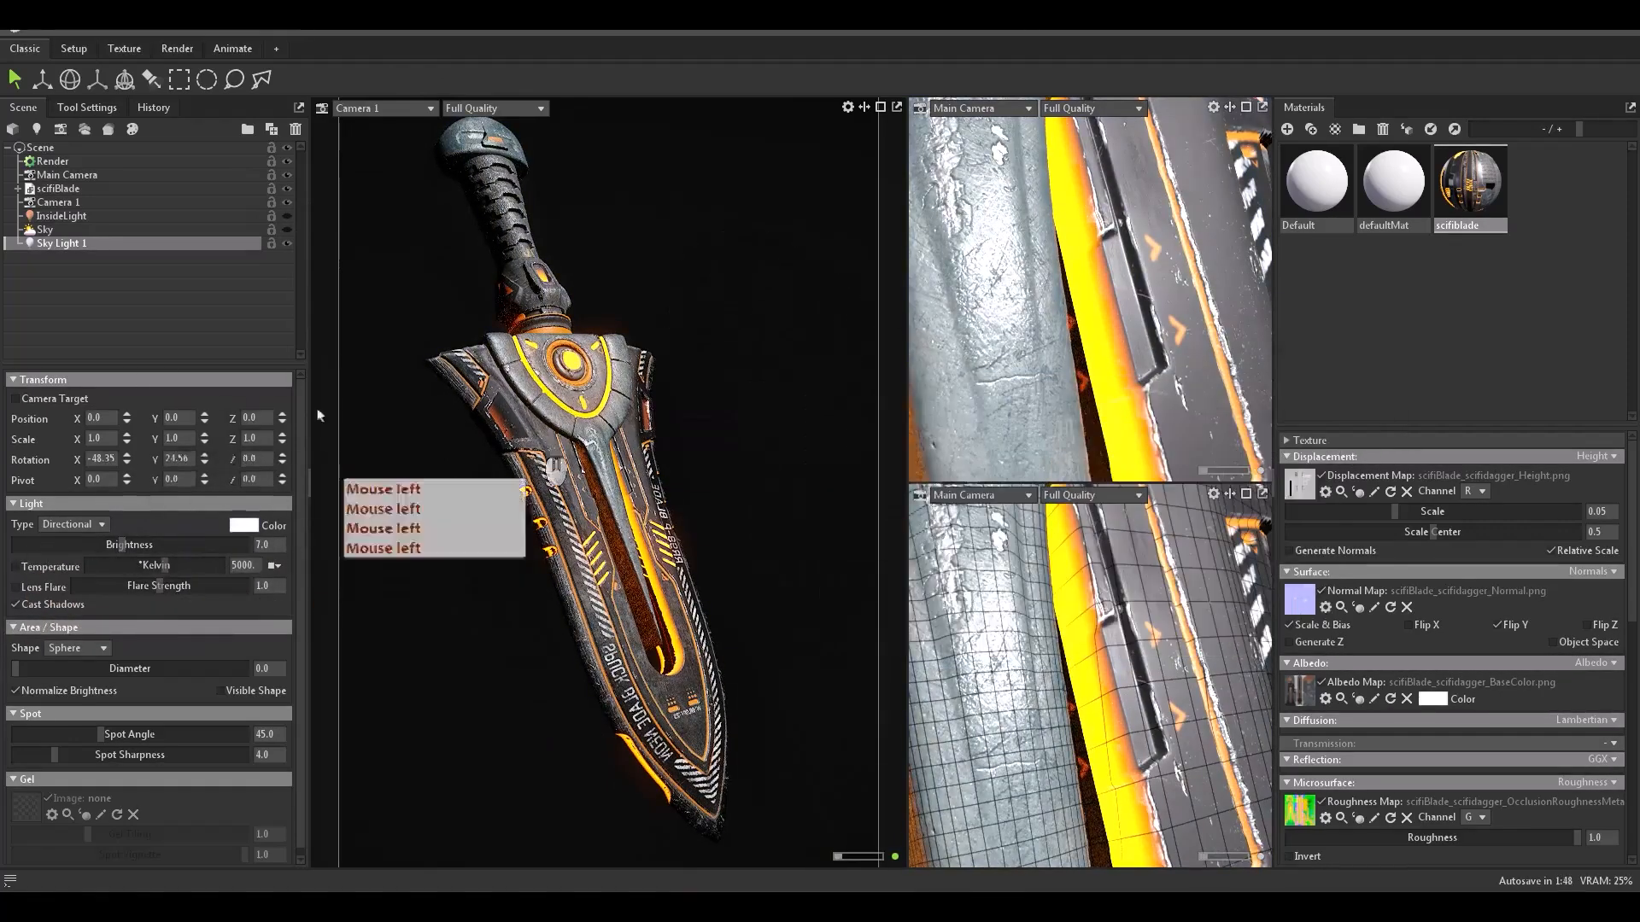
Step: Reset the sky light's X and Y rotation to 0
left_click_drag(116, 459, 4, 444)
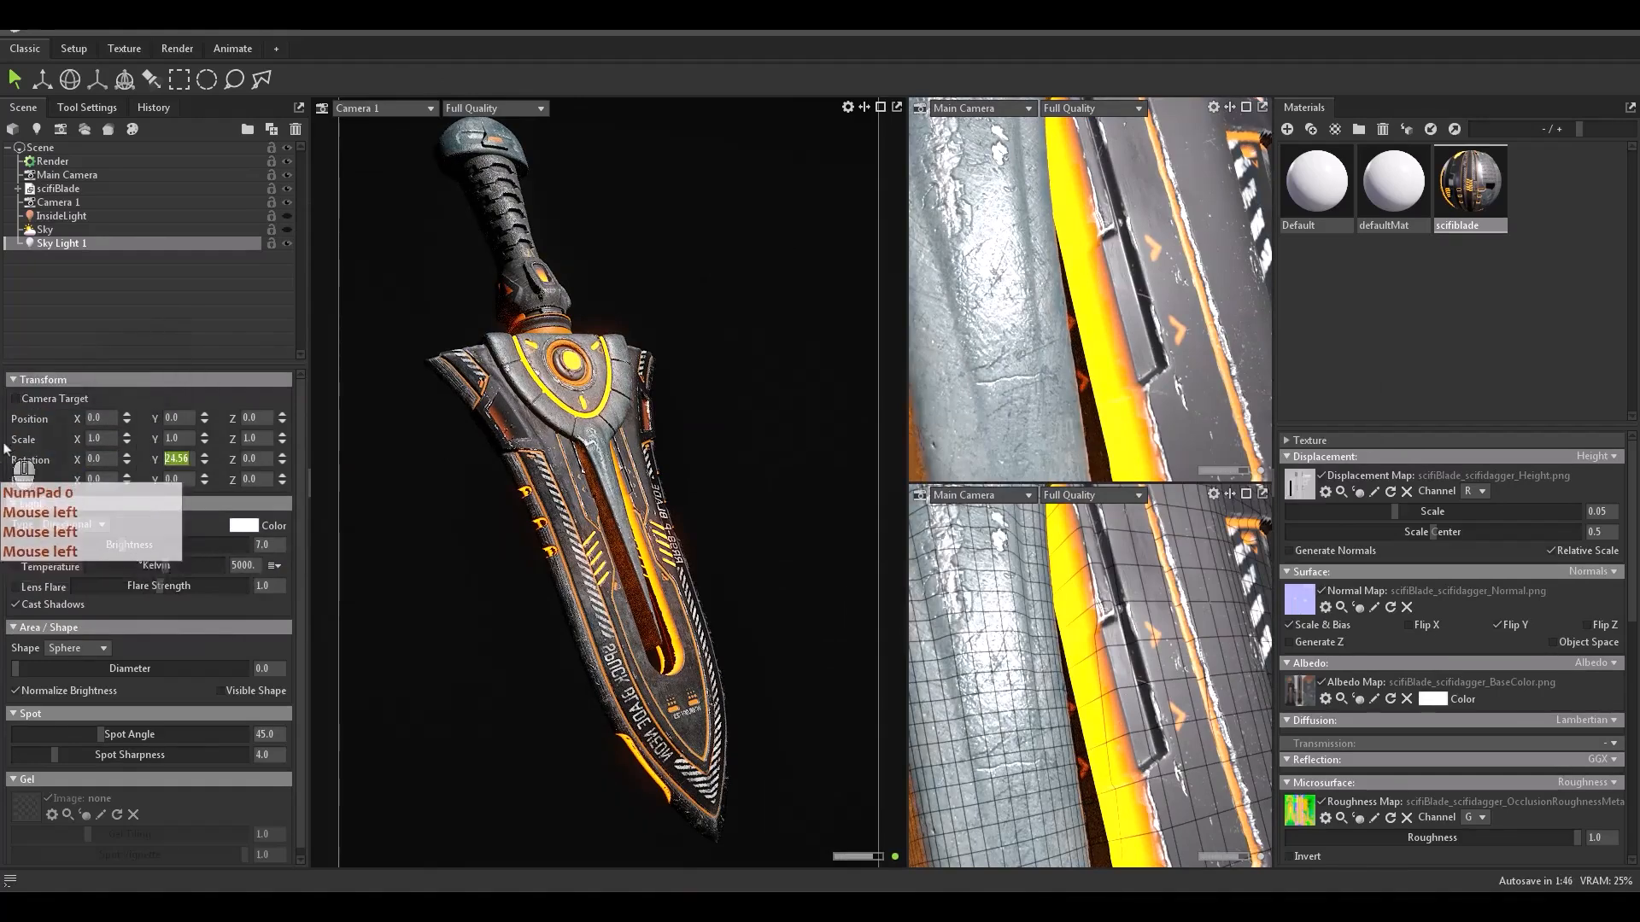
type("0")
key("Return")
left_click(75, 255)
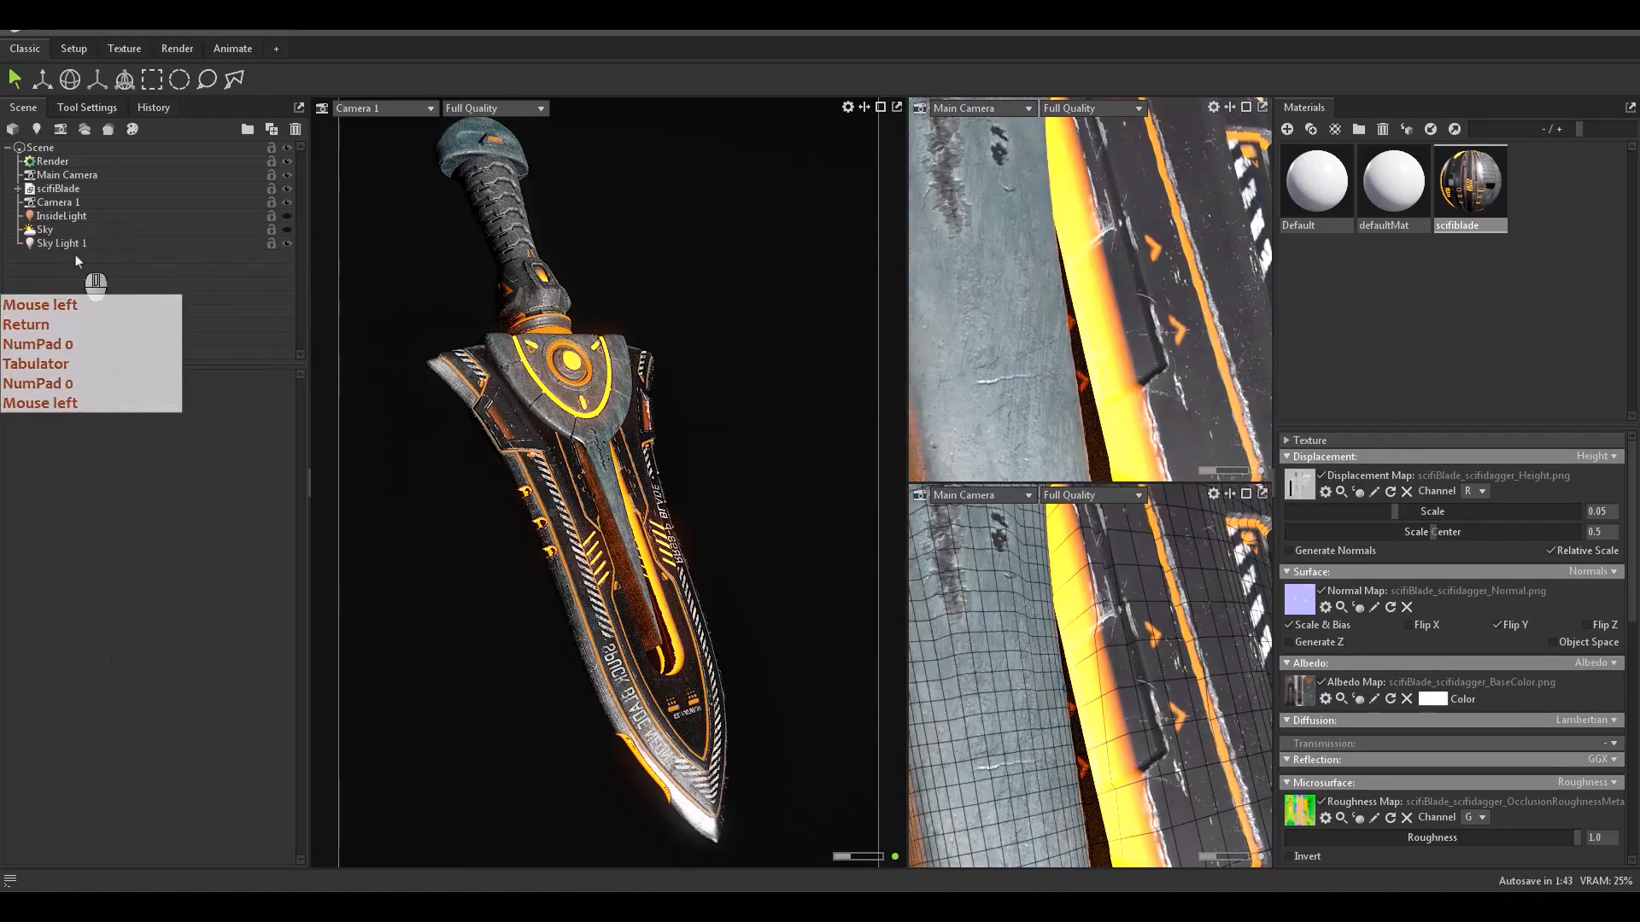
Step: Rotate the sky light about its Y axis to about -97 degrees to light the sword from the side
left_click(66, 243)
left_click(42, 80)
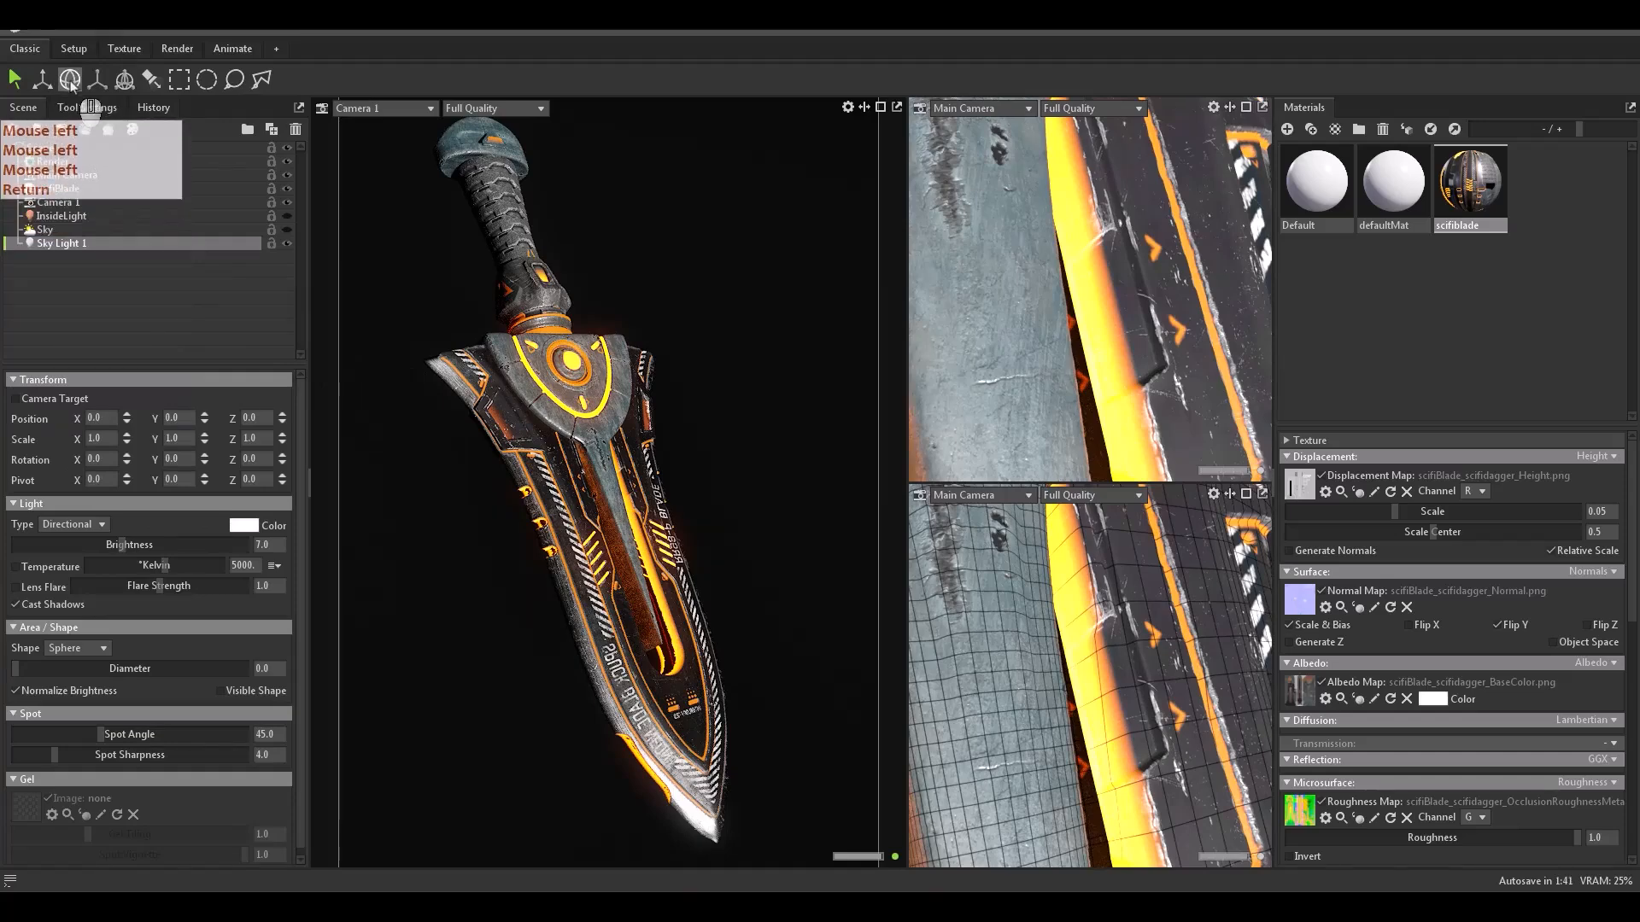
left_click(70, 79)
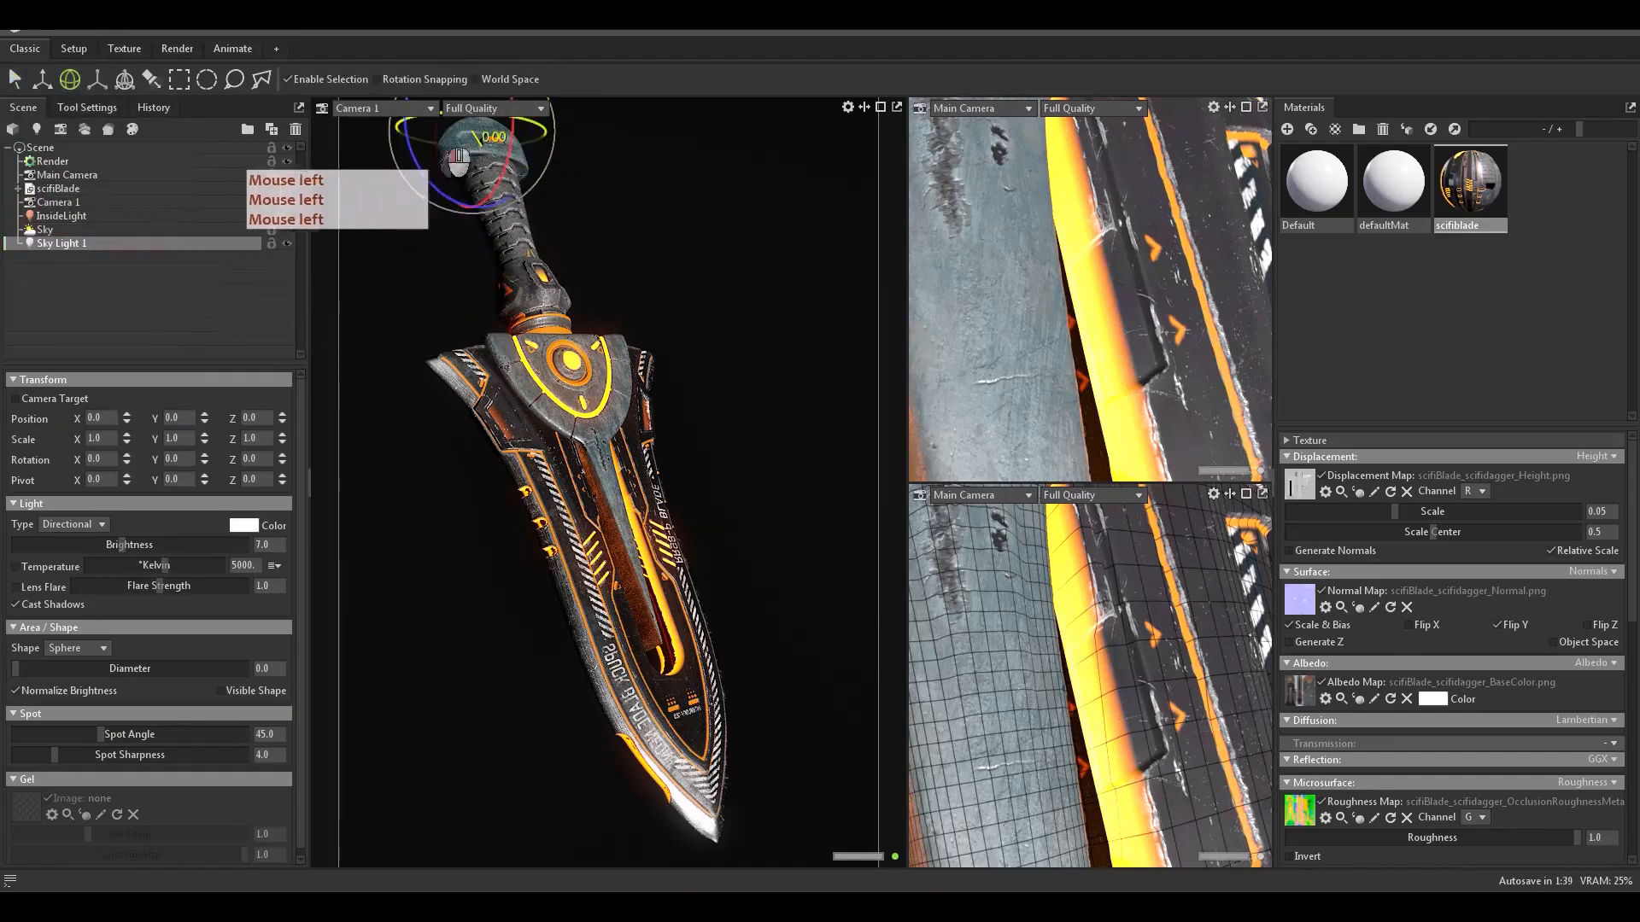
left_click_drag(459, 156, 558, 154)
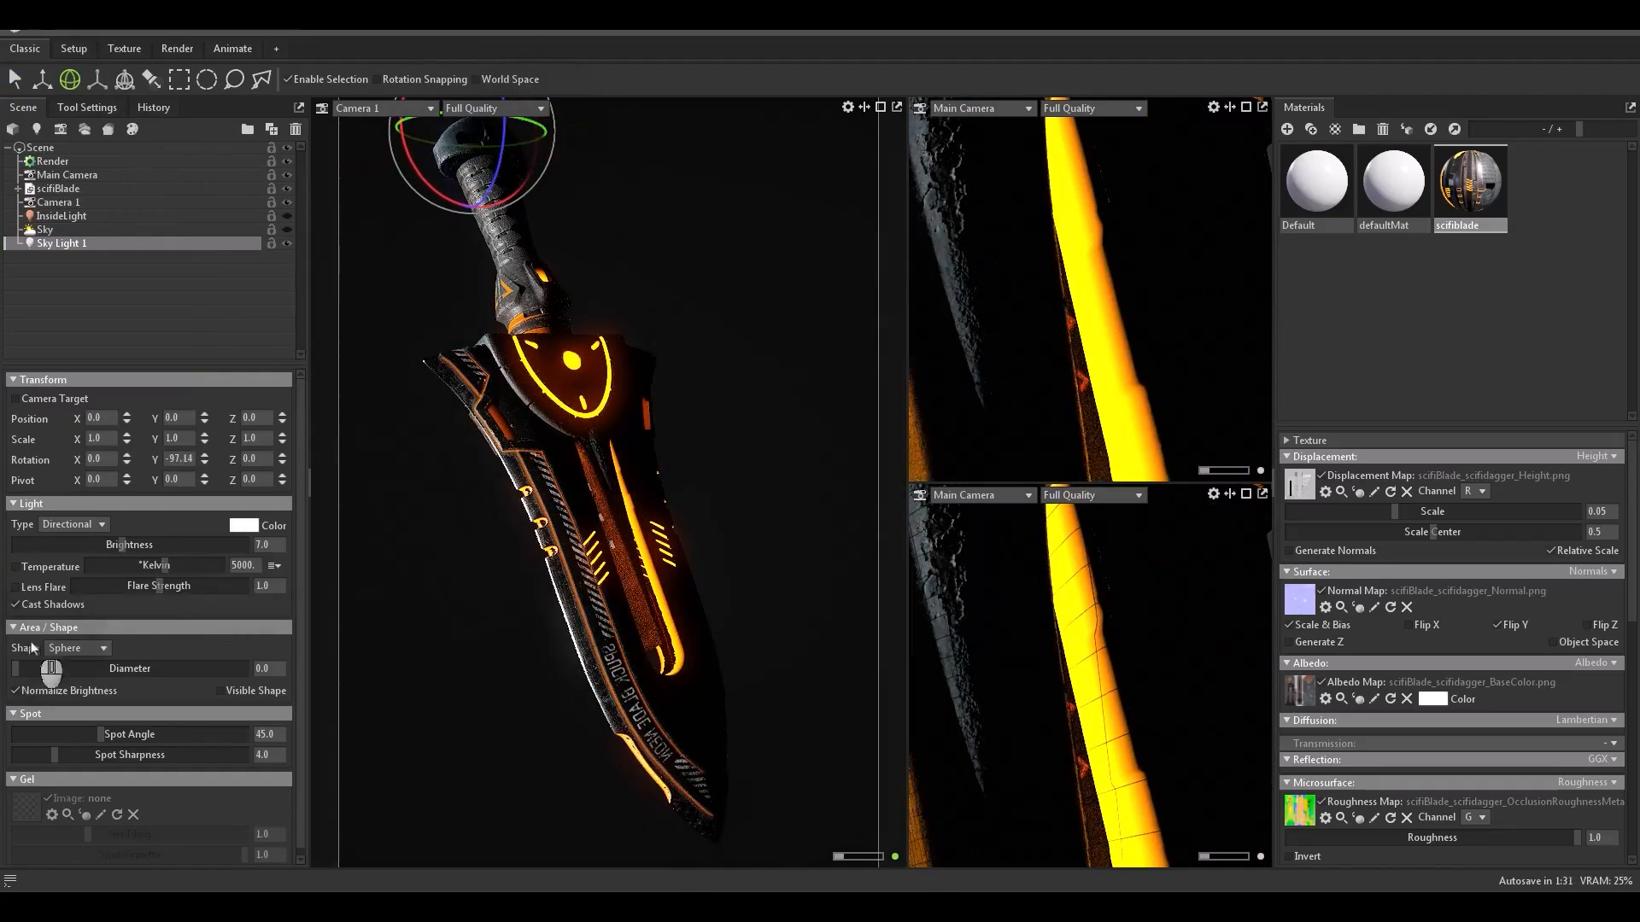
Step: Increase the sky light's diameter to about 6.7 and adjust its Y rotation to about -87 degrees
left_click_drag(17, 669, 75, 668)
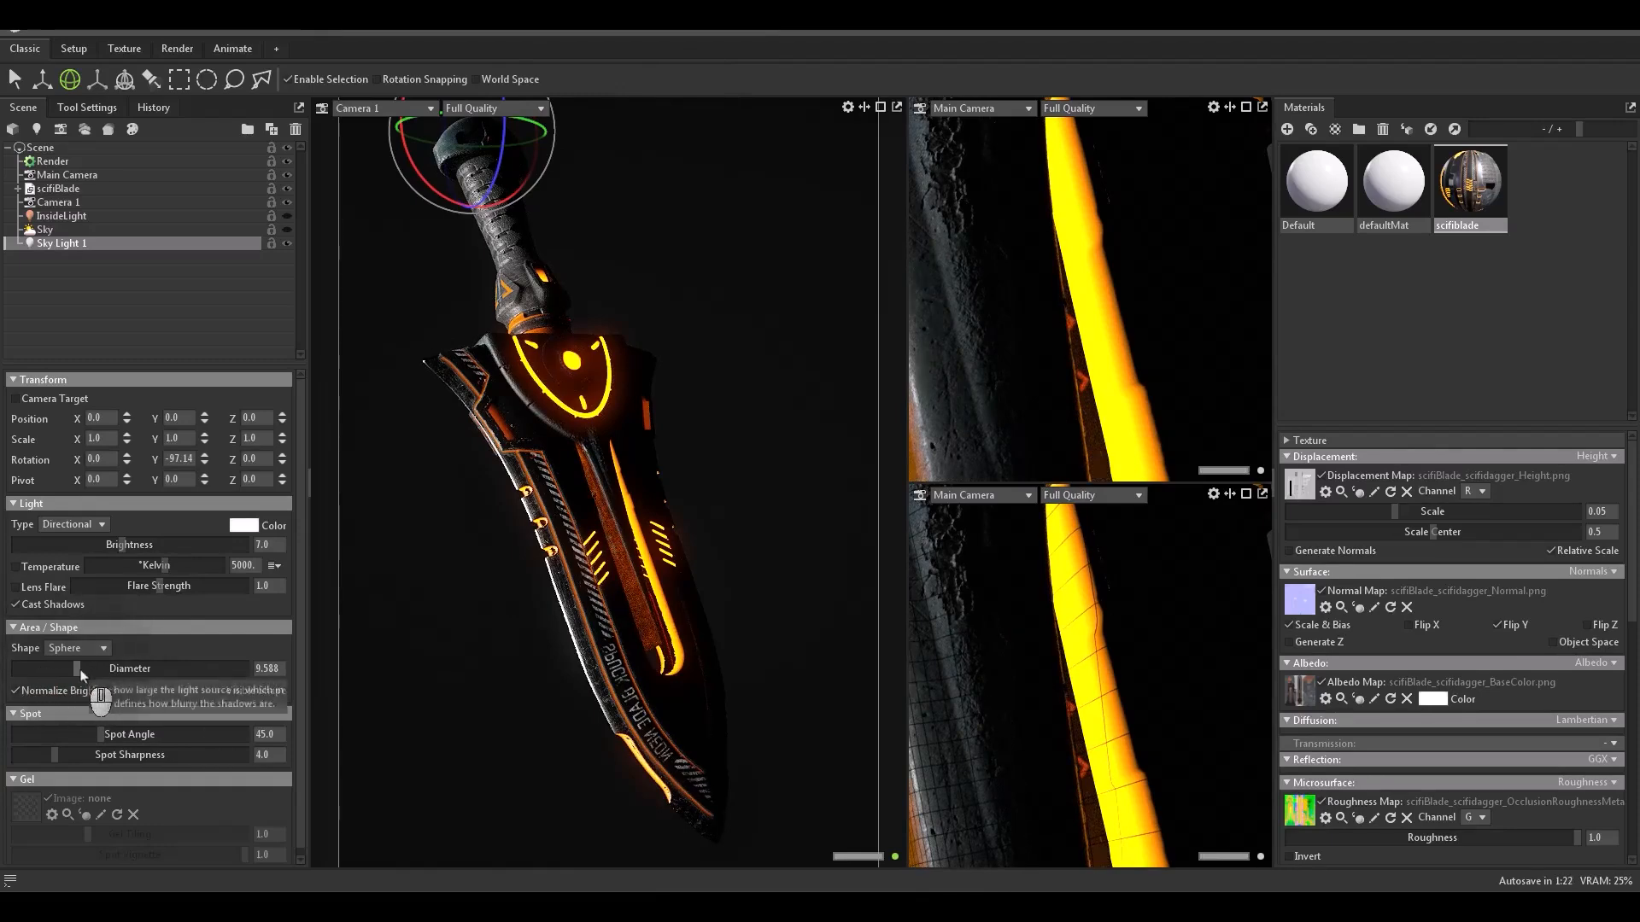
left_click_drag(82, 671, 69, 669)
left_click_drag(549, 149, 554, 157)
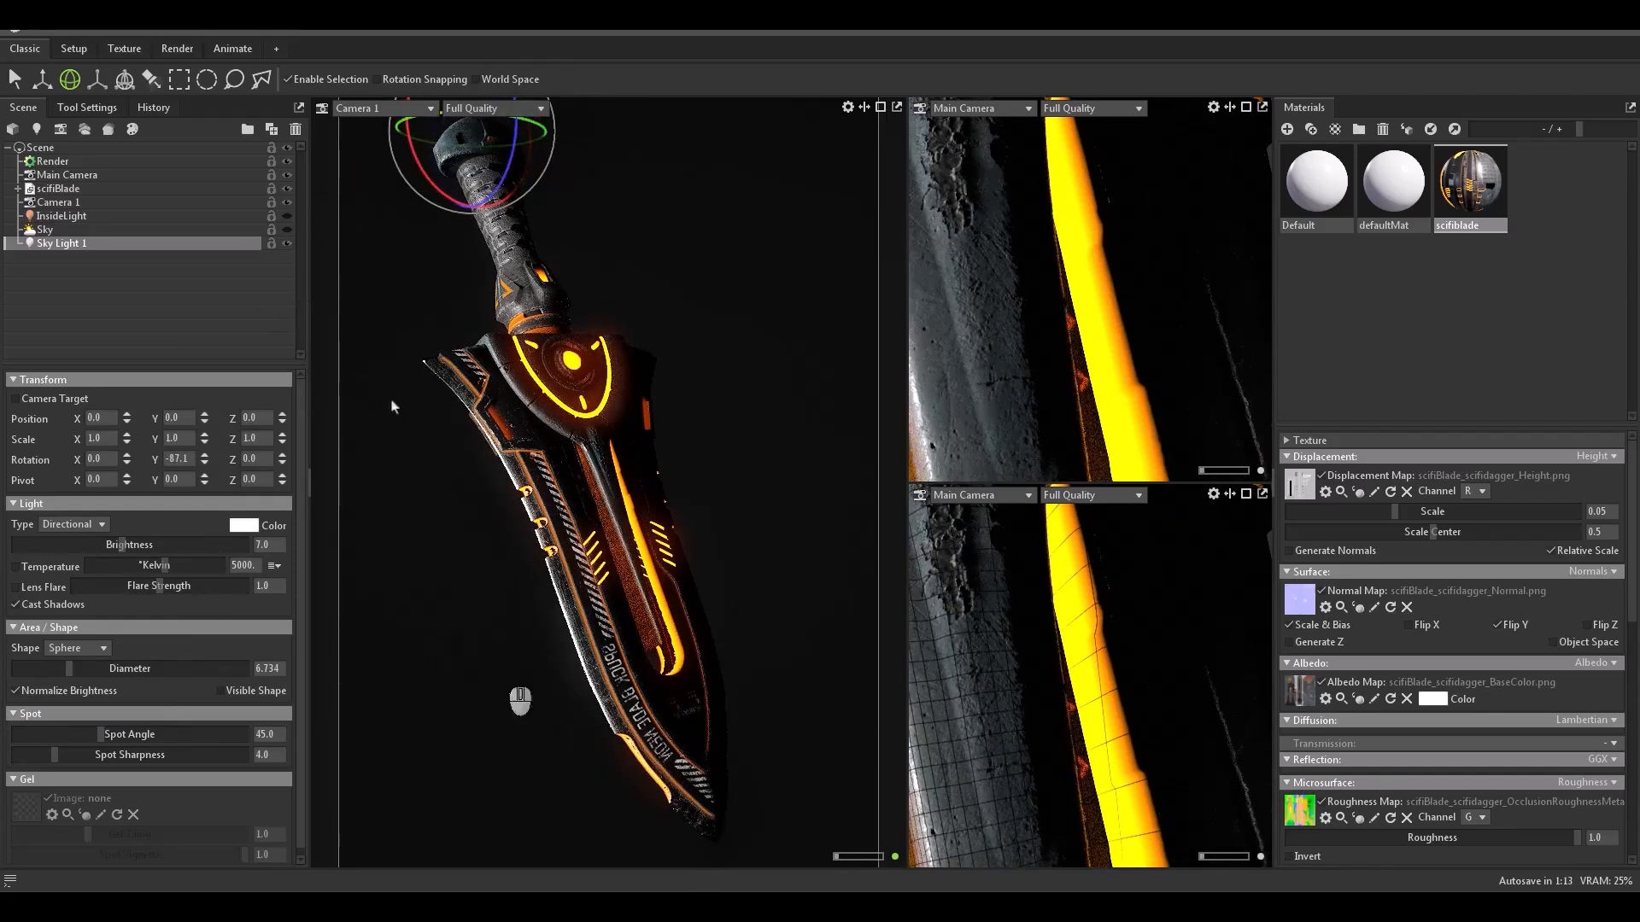
Step: Duplicate Sky Light 1 and give the copy a rectangle area shape with its height set to 1000
left_click(69, 349)
left_click(75, 244)
key("ctrl+d")
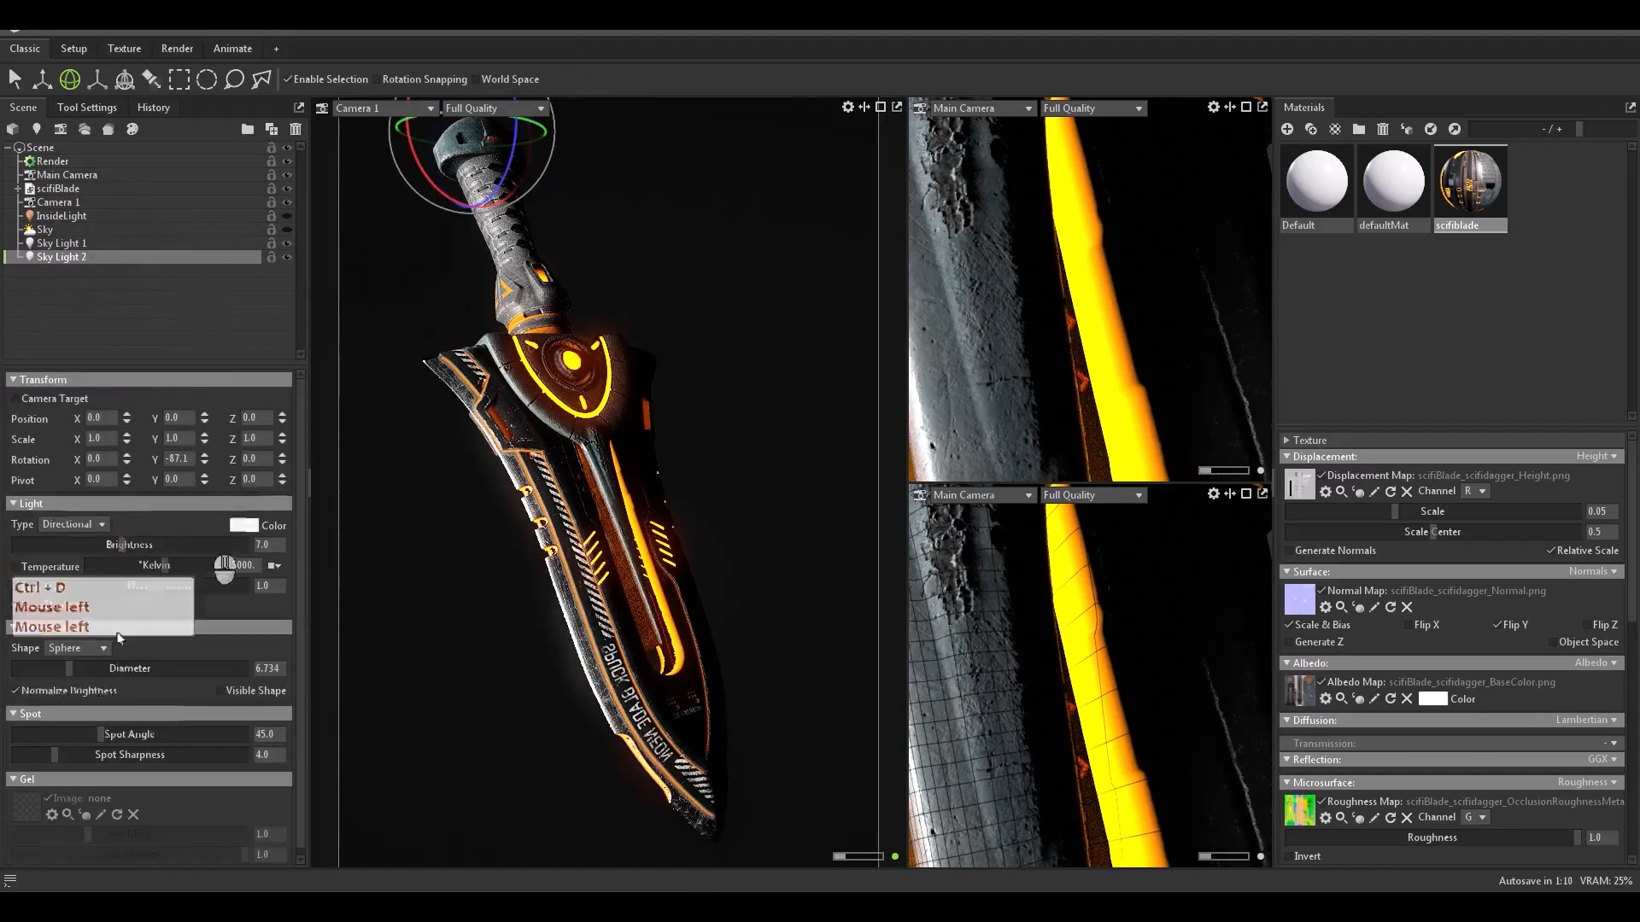
left_click(77, 648)
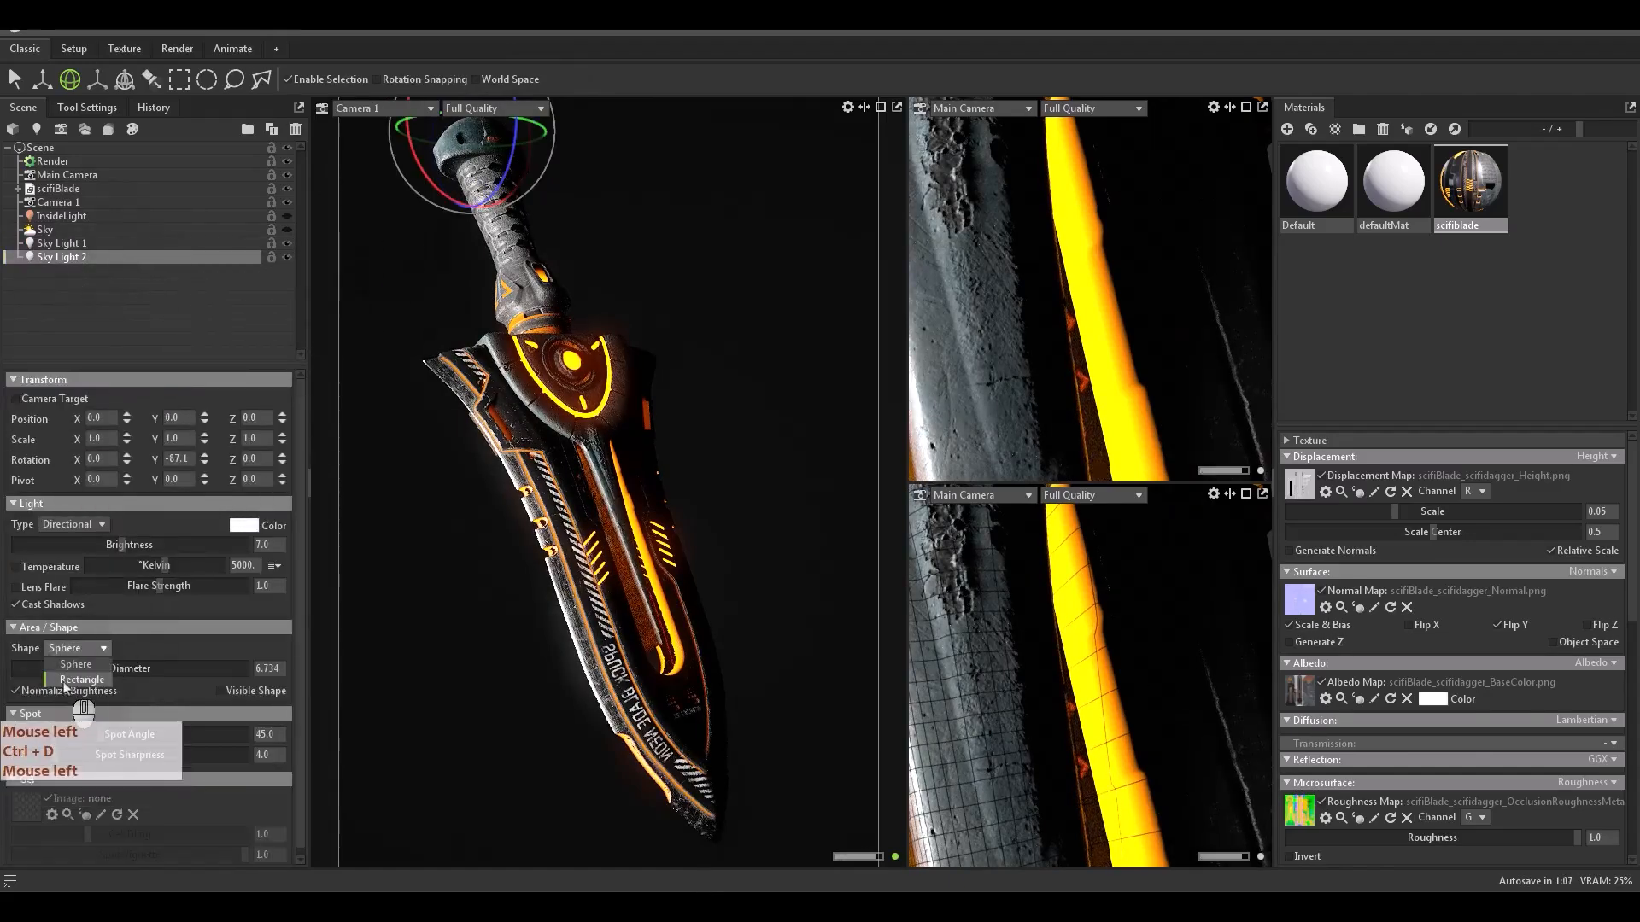
left_click(77, 680)
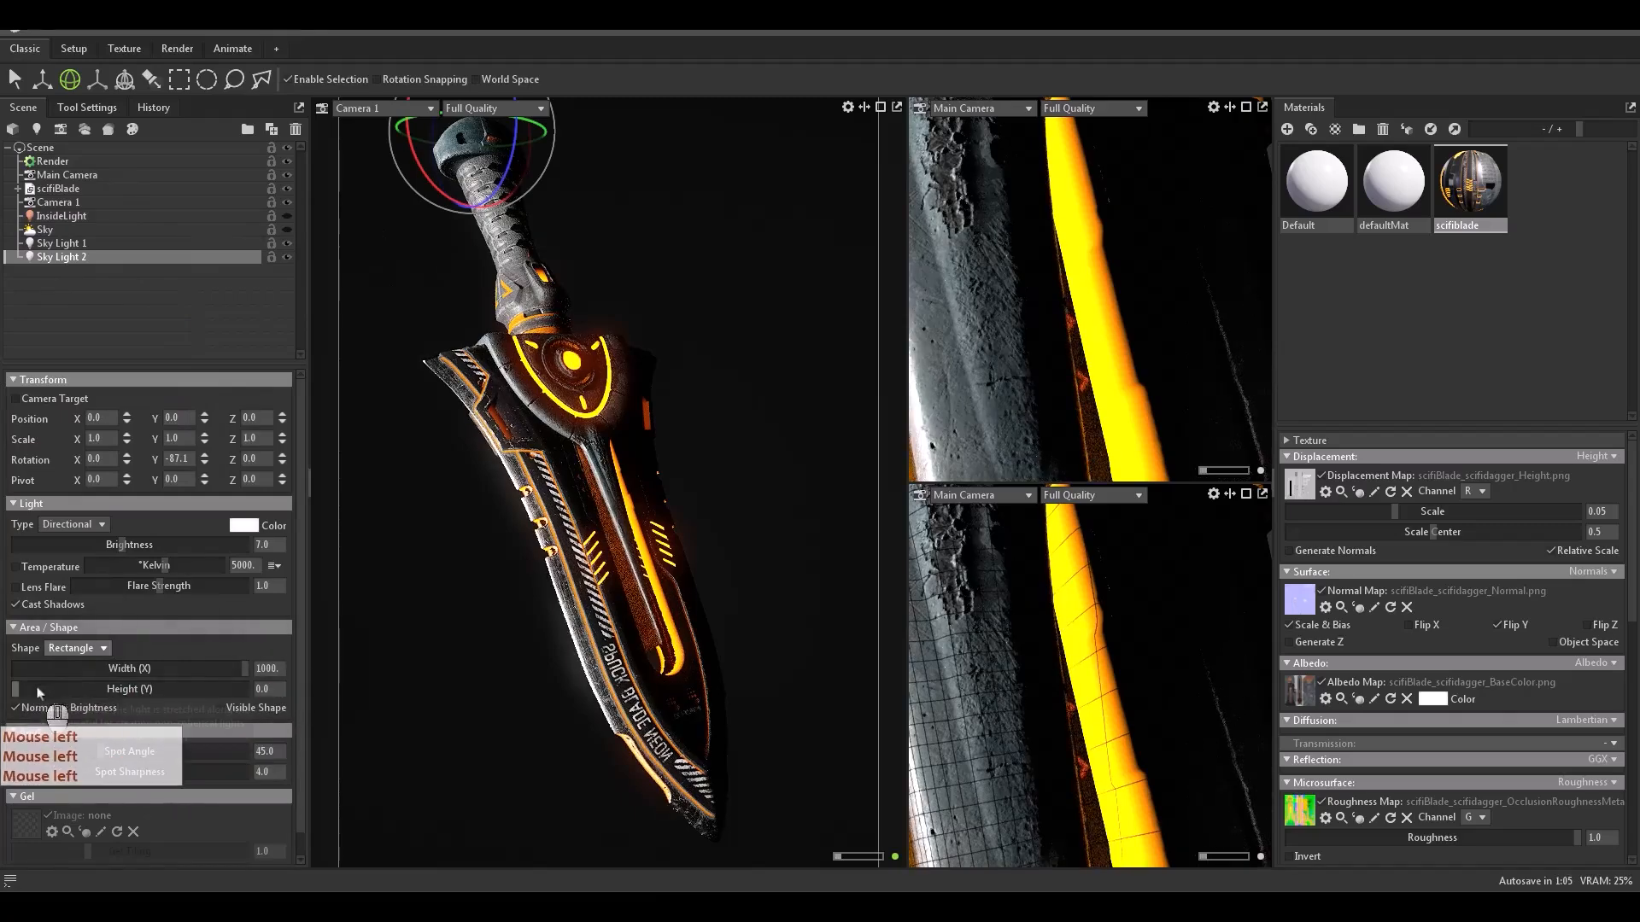
left_click_drag(38, 691, 316, 731)
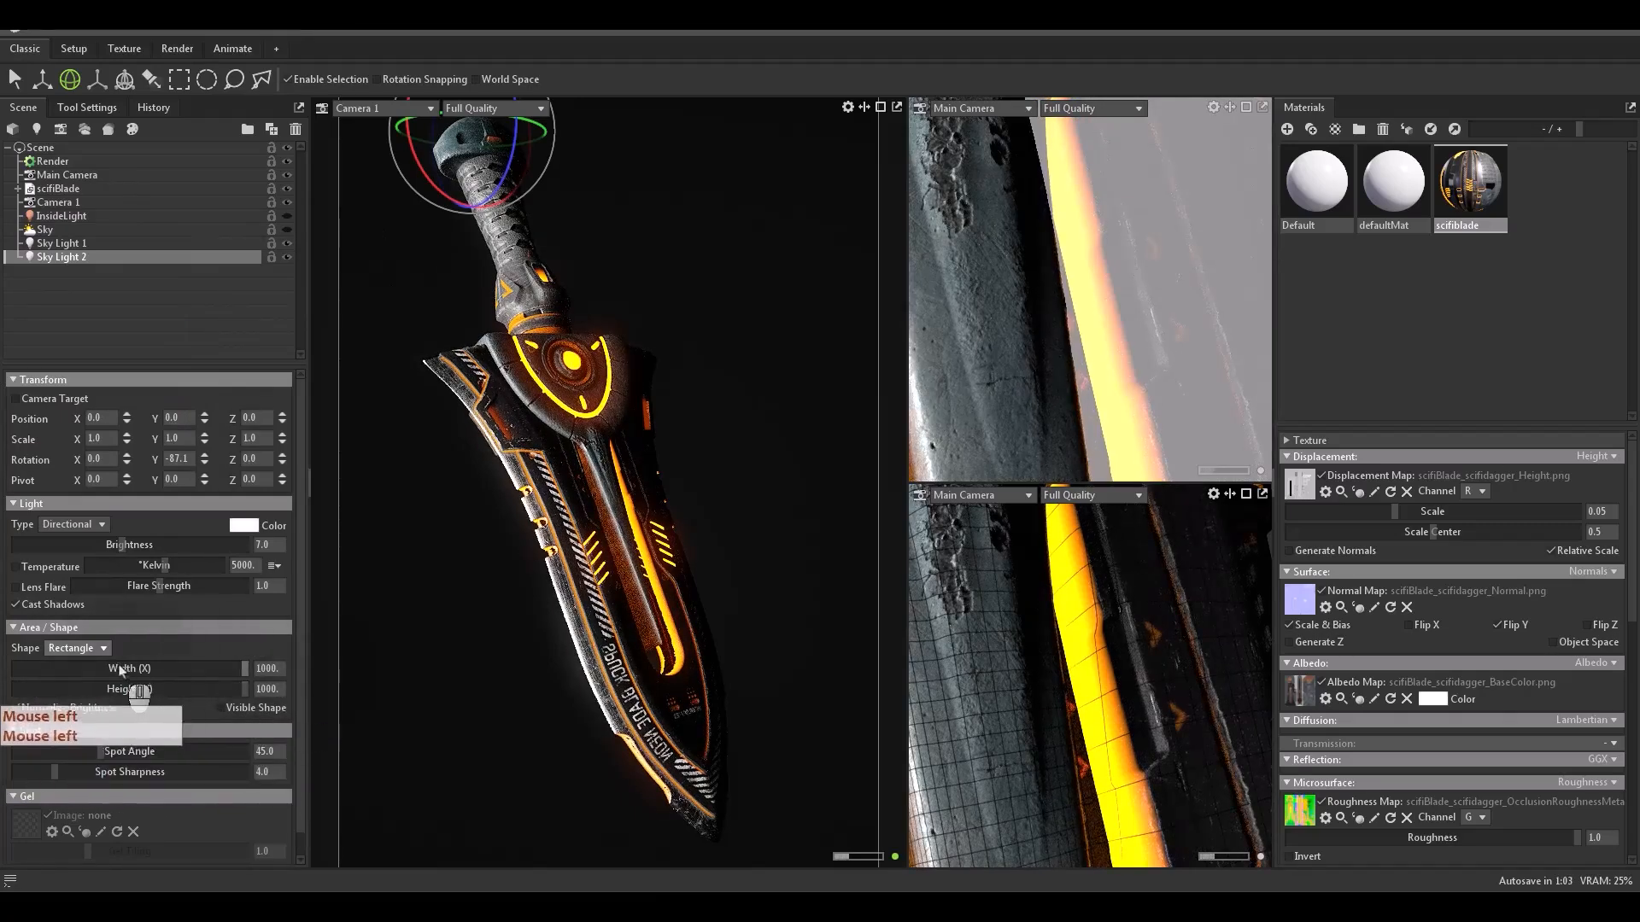
Step: Hide Sky Light 1 and move the duplicated sky light down along Y to about -46, level with the blade
left_click(287, 244)
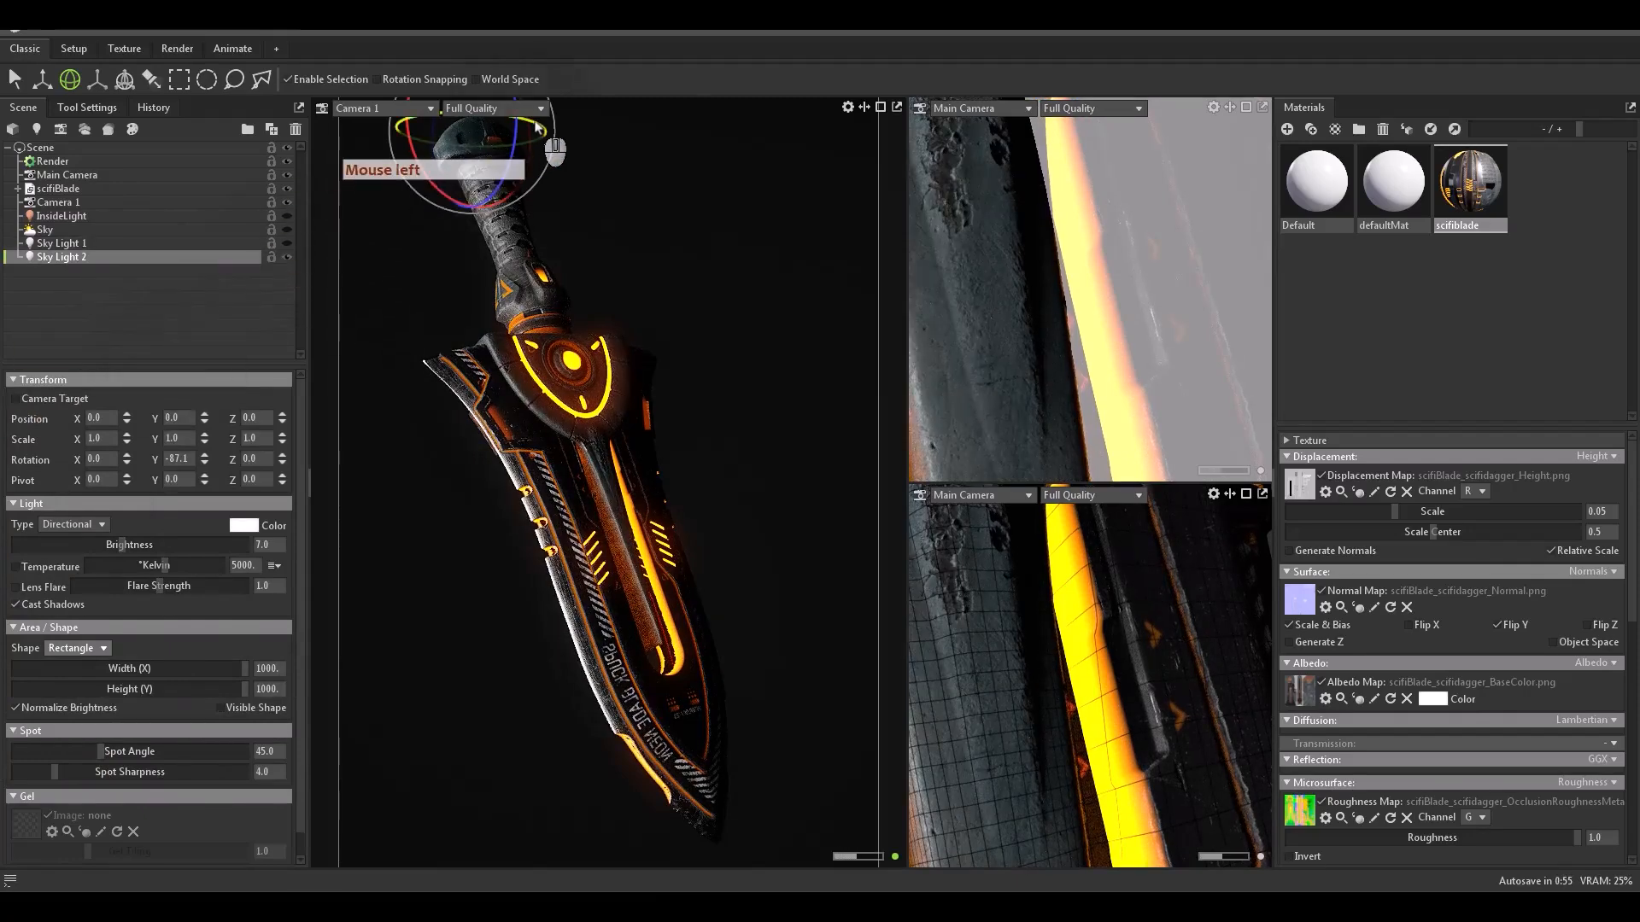
key("w")
right_click_drag(1008, 290, 954, 92, "alt")
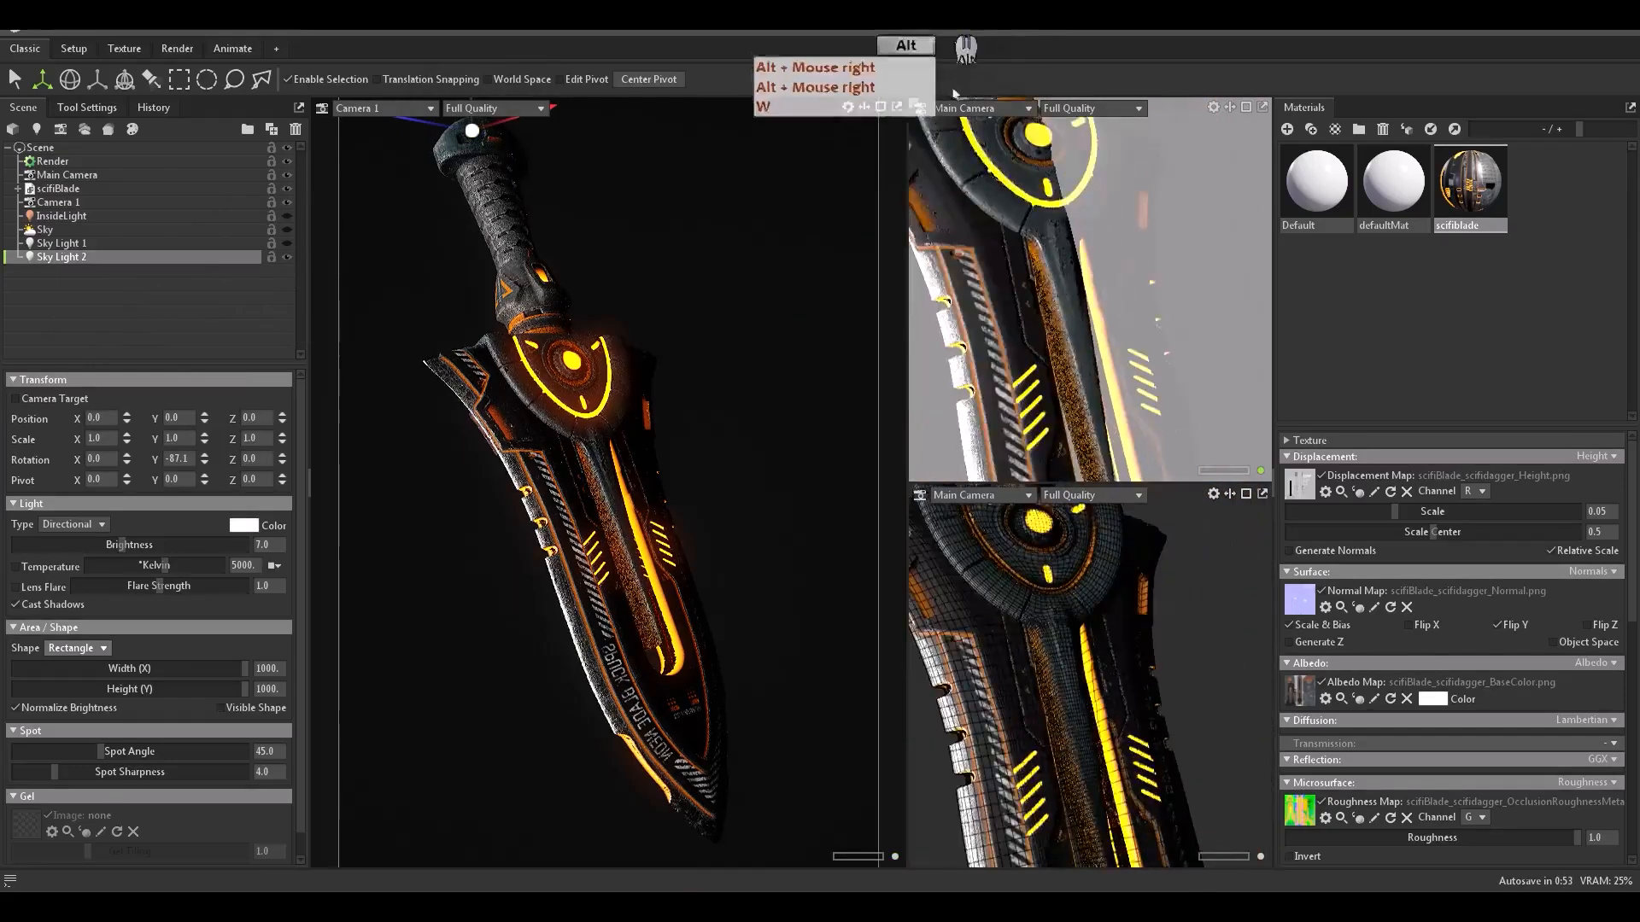
middle_click_drag(954, 92, 982, 257, "alt")
right_click_drag(1031, 111, 1060, 246, "alt")
left_click_drag(1049, 129, 1049, 278)
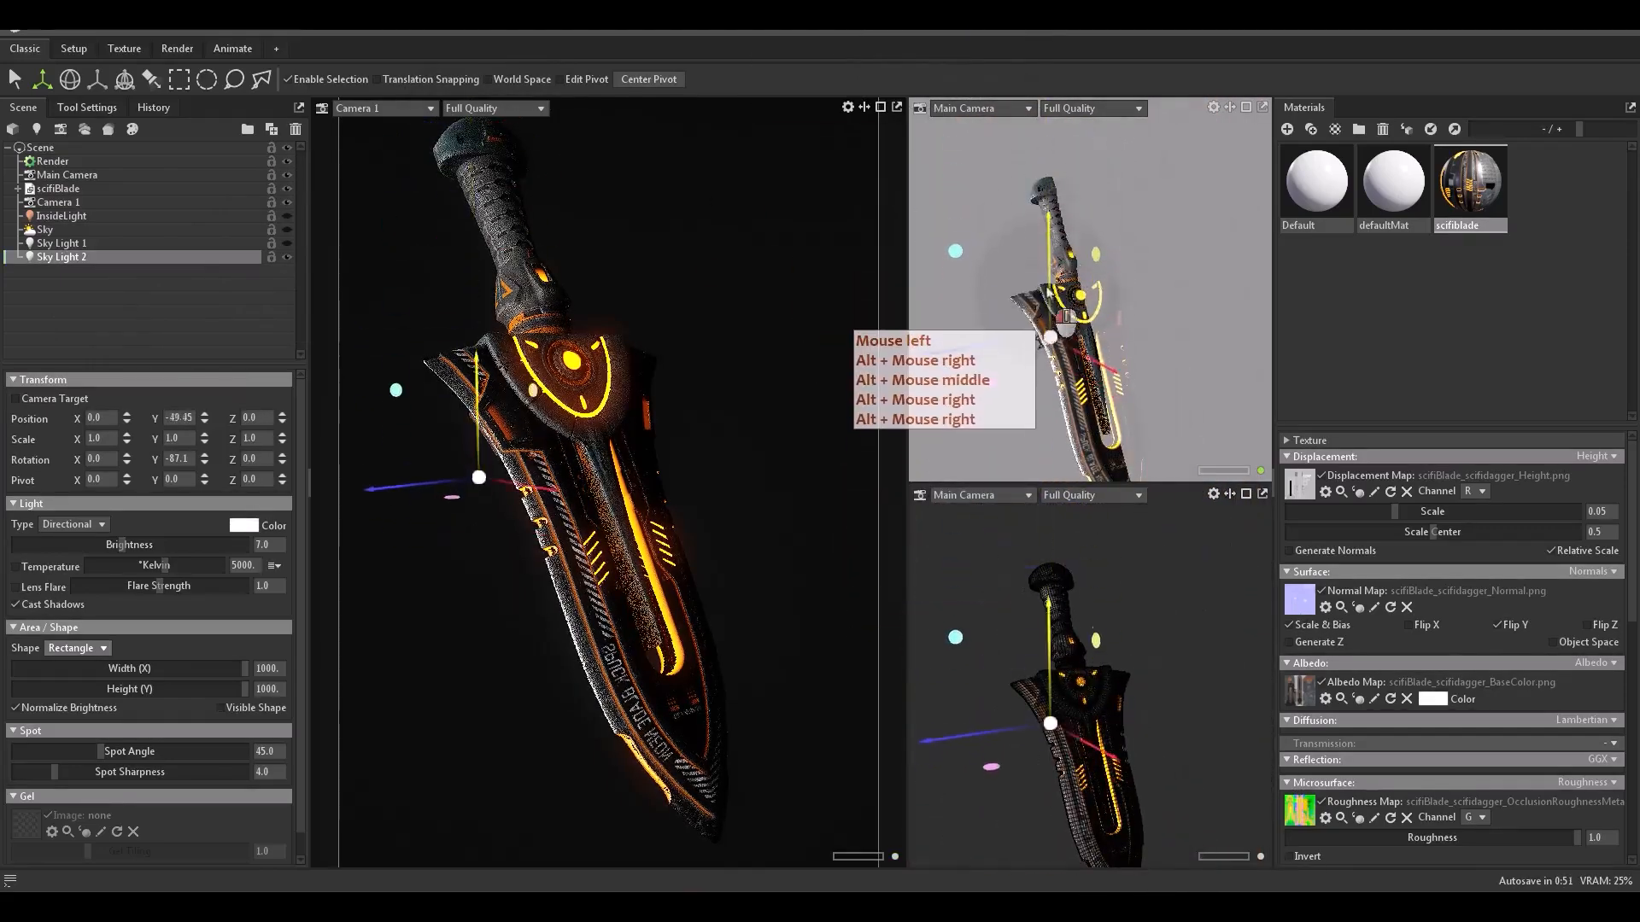
Step: Rotate Sky Light 2 to about -14, 72 and -12 degrees on X, Y and Z to light the sword's opposite edge
key("e")
left_click_drag(468, 465, 487, 491)
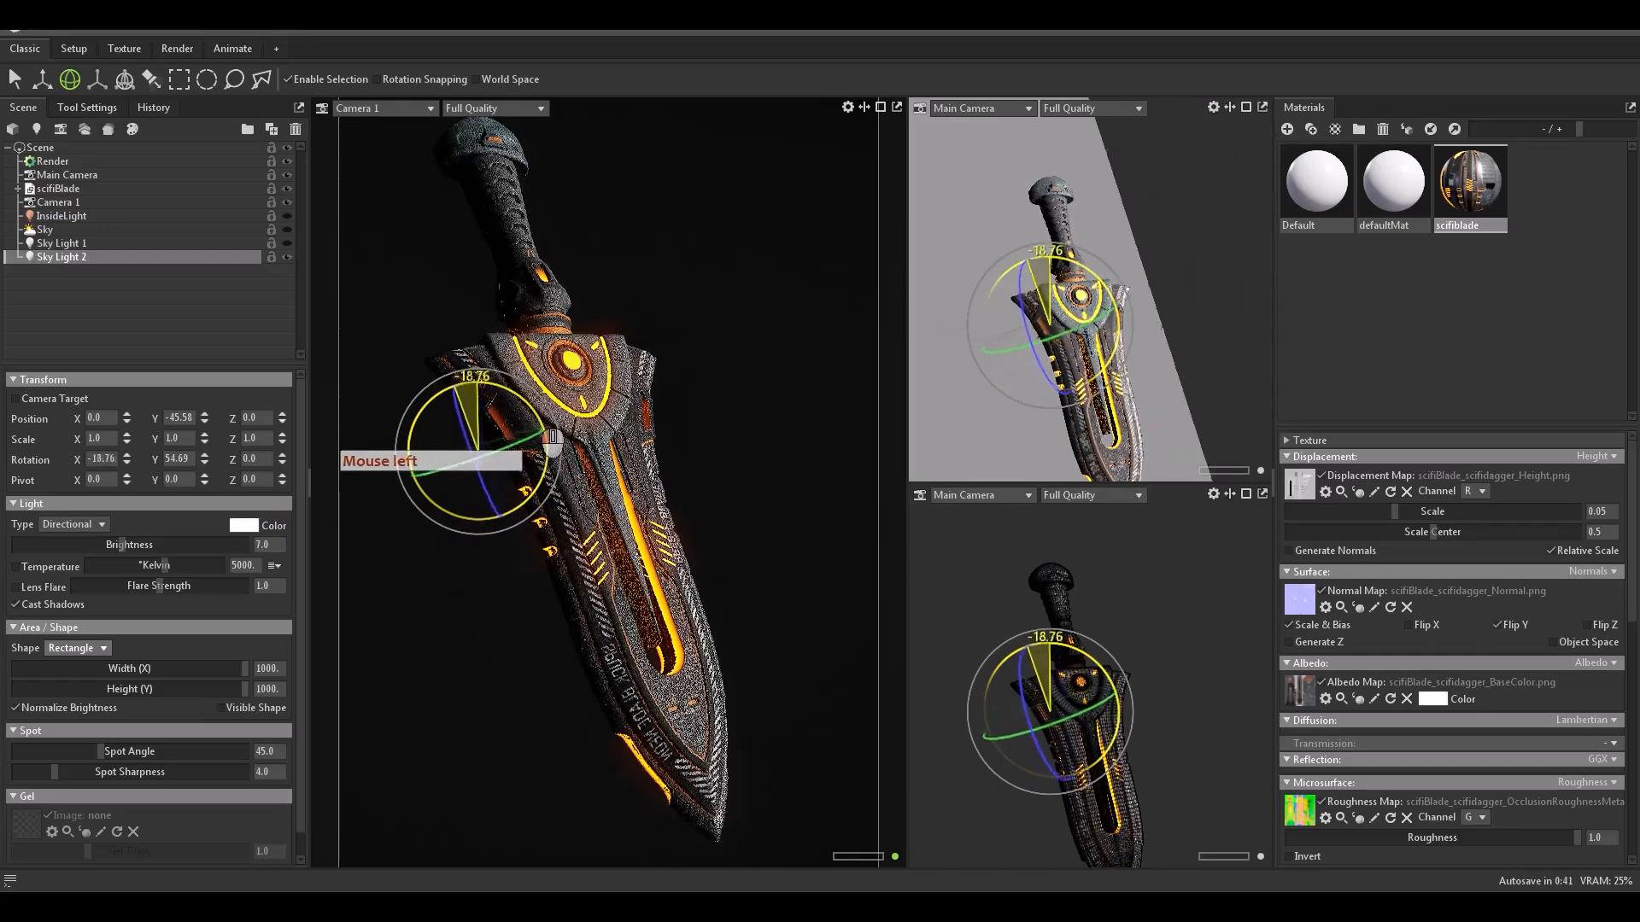
left_click_drag(530, 468, 541, 468)
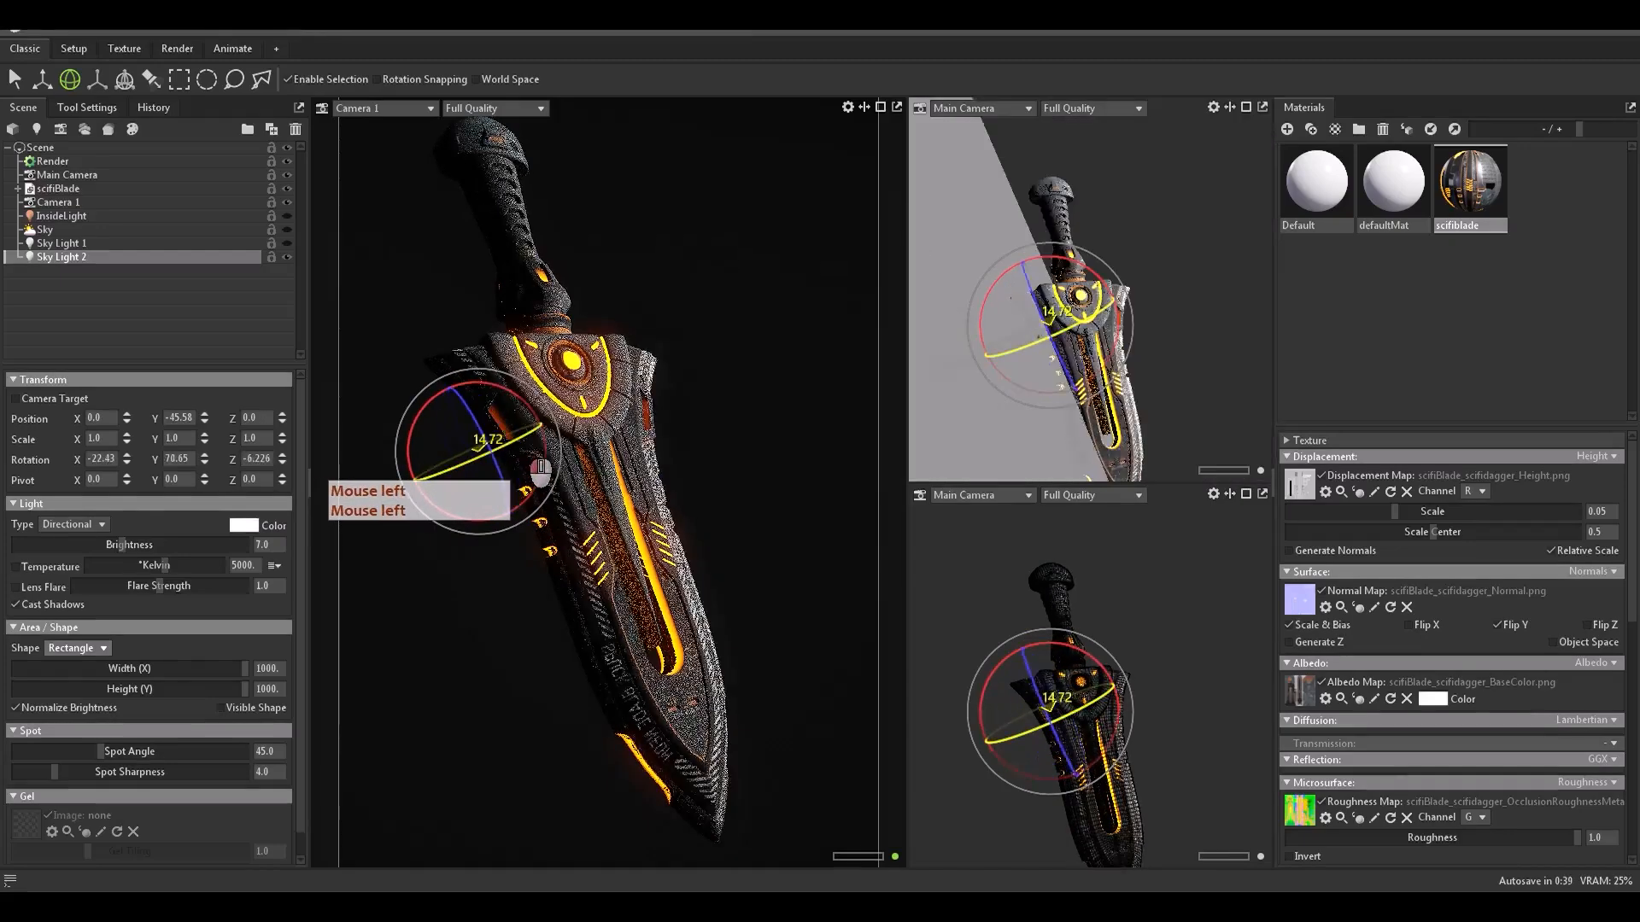
left_click_drag(507, 399, 504, 384)
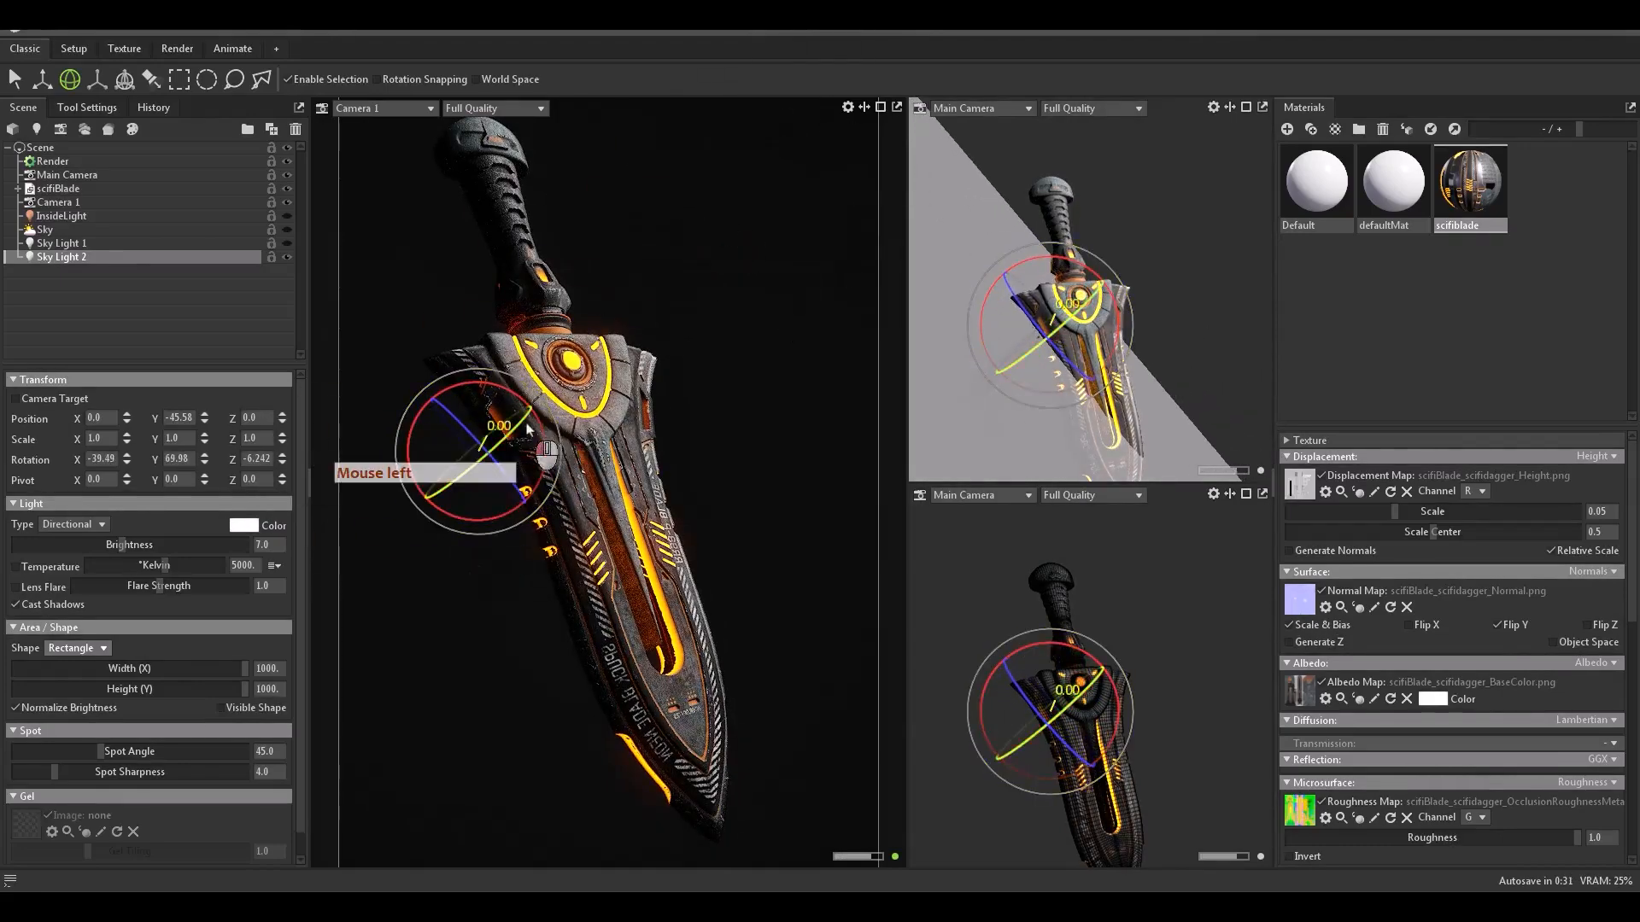
mouse_move(527, 429)
left_mouse_down()
mouse_move(518, 440)
mouse_move(496, 391)
mouse_move(510, 388)
mouse_move(529, 459)
left_mouse_up()
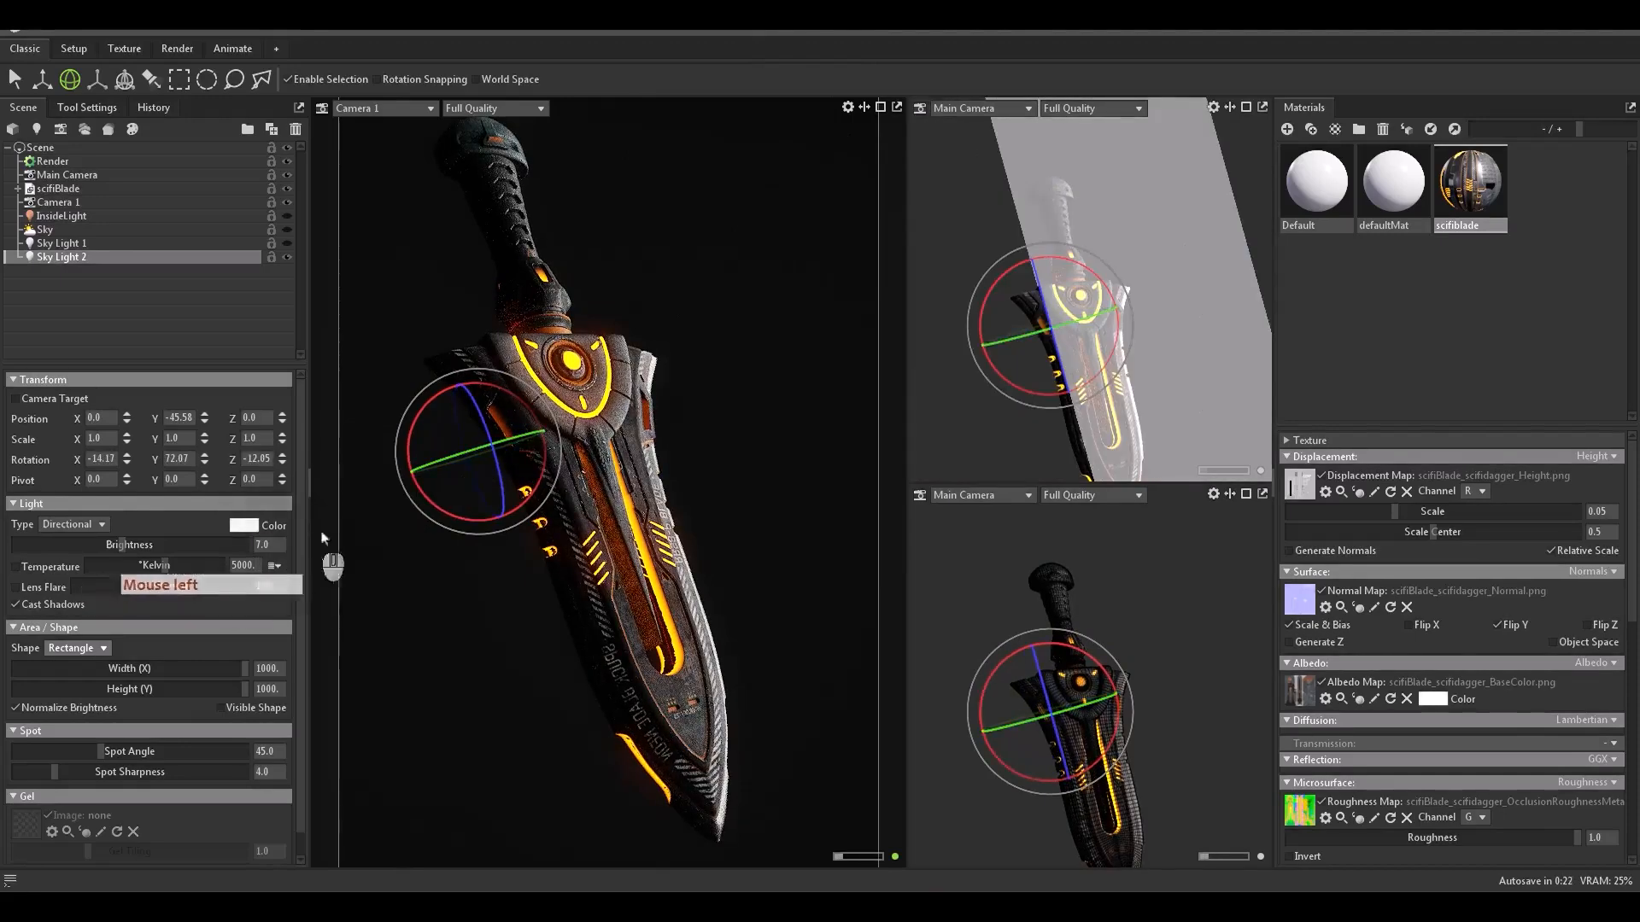
Step: Try a post-effect exposure of 1.5 on Camera 1 and settle on 1.2
left_click(125, 291)
left_click(59, 202)
scroll(203, 751, "down", 3)
scroll(222, 718, "down", 2)
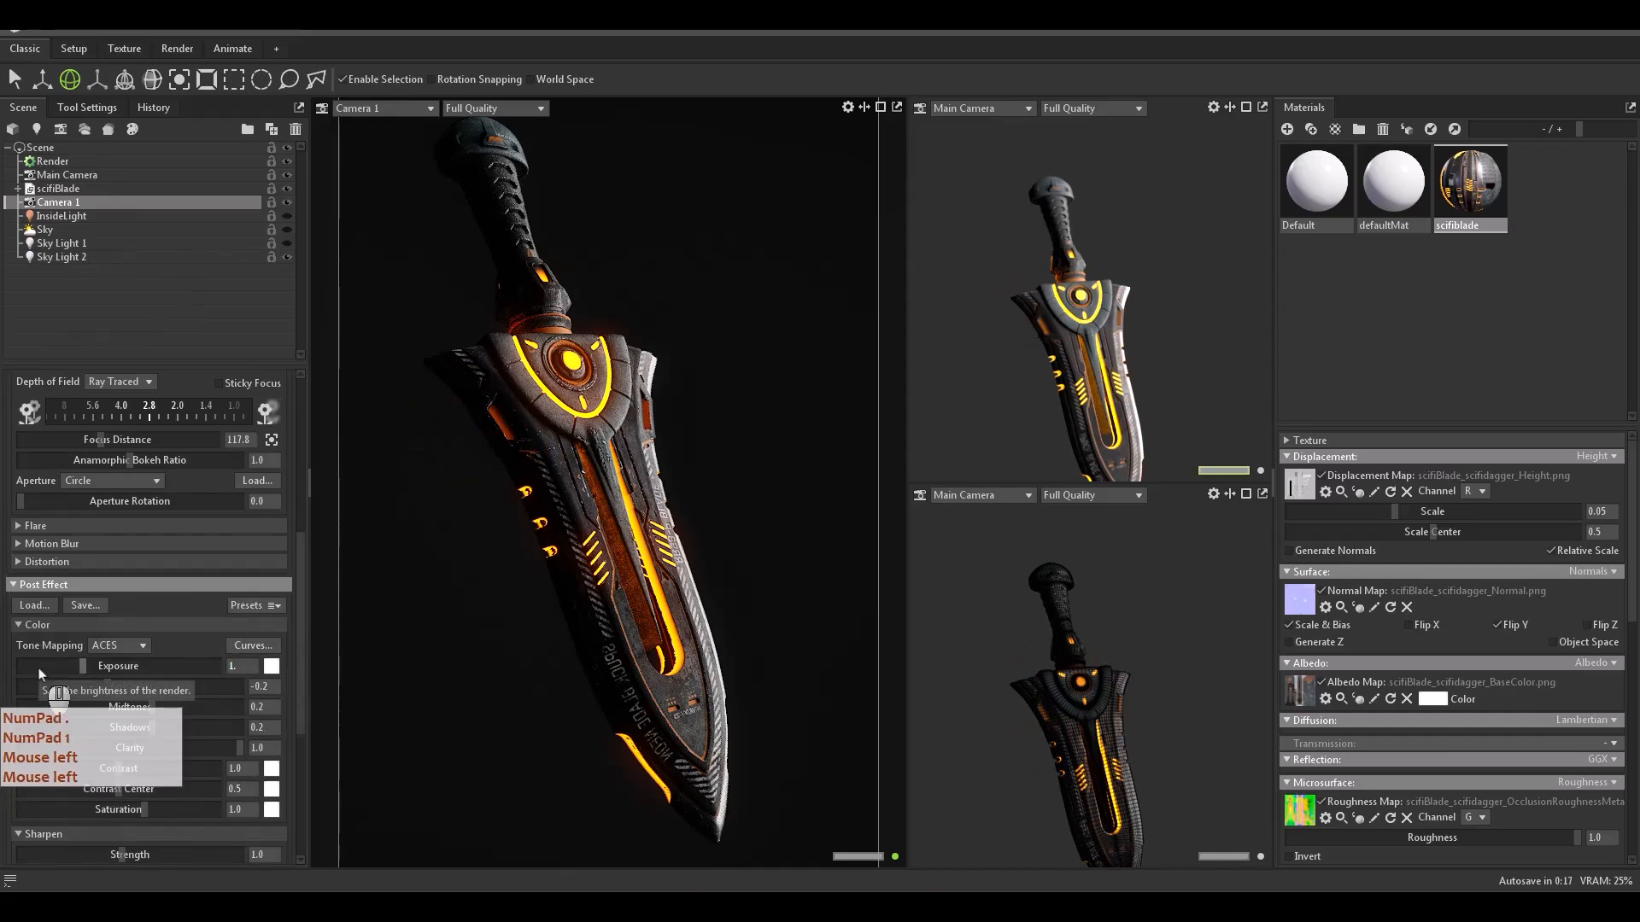
type("1.5")
key("Return")
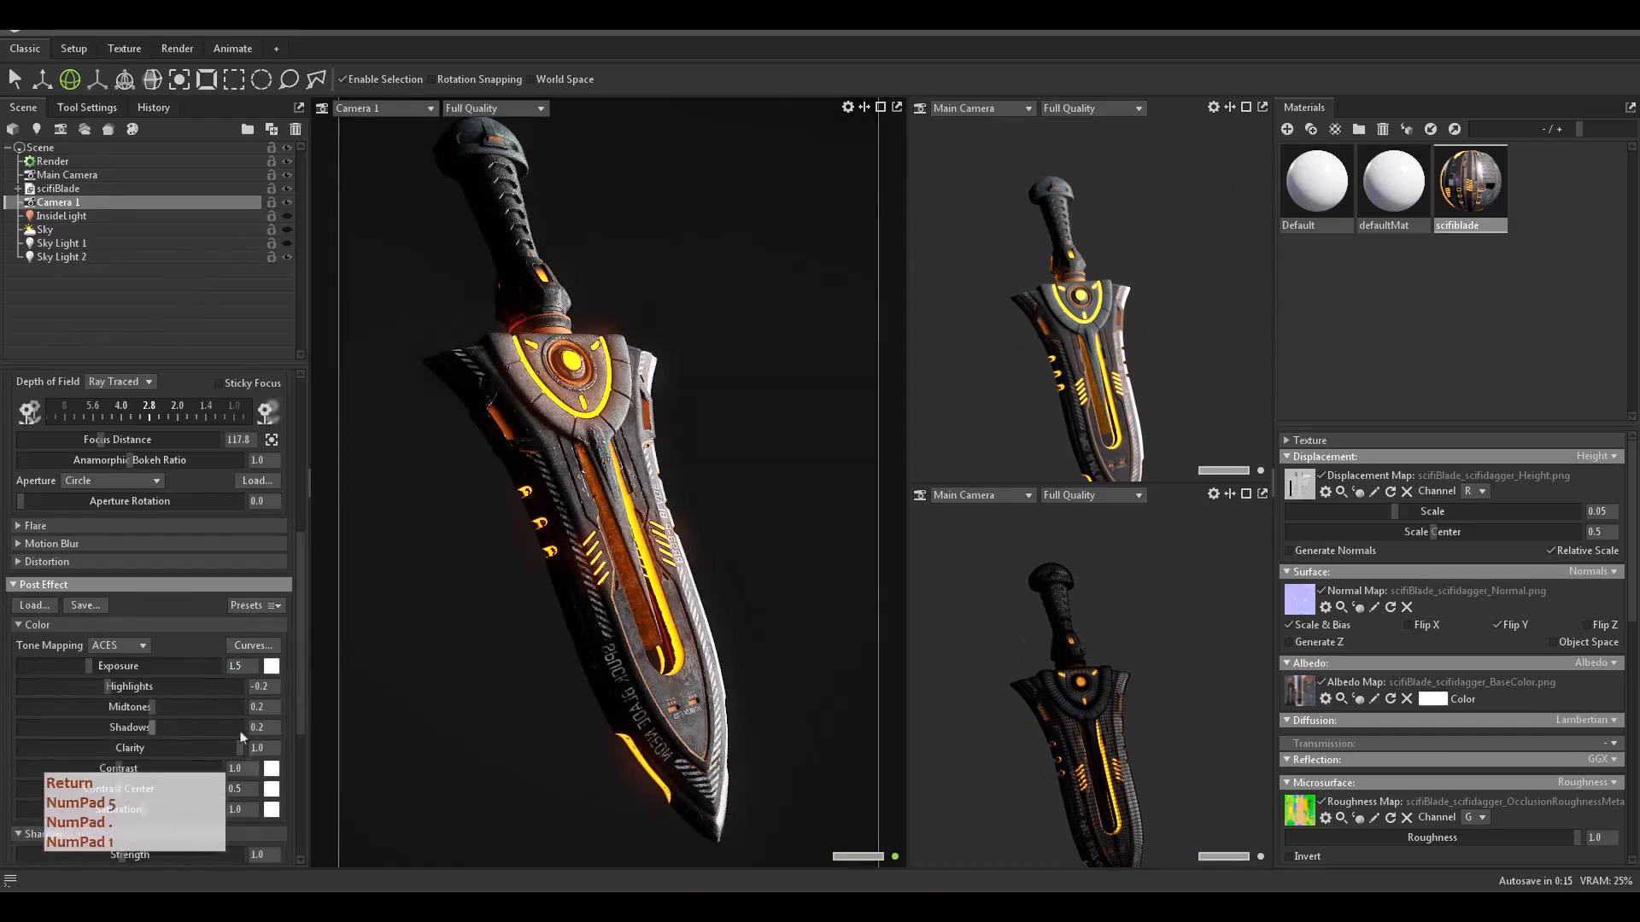
left_click(244, 672)
key("BackSpace")
key("BackSpace")
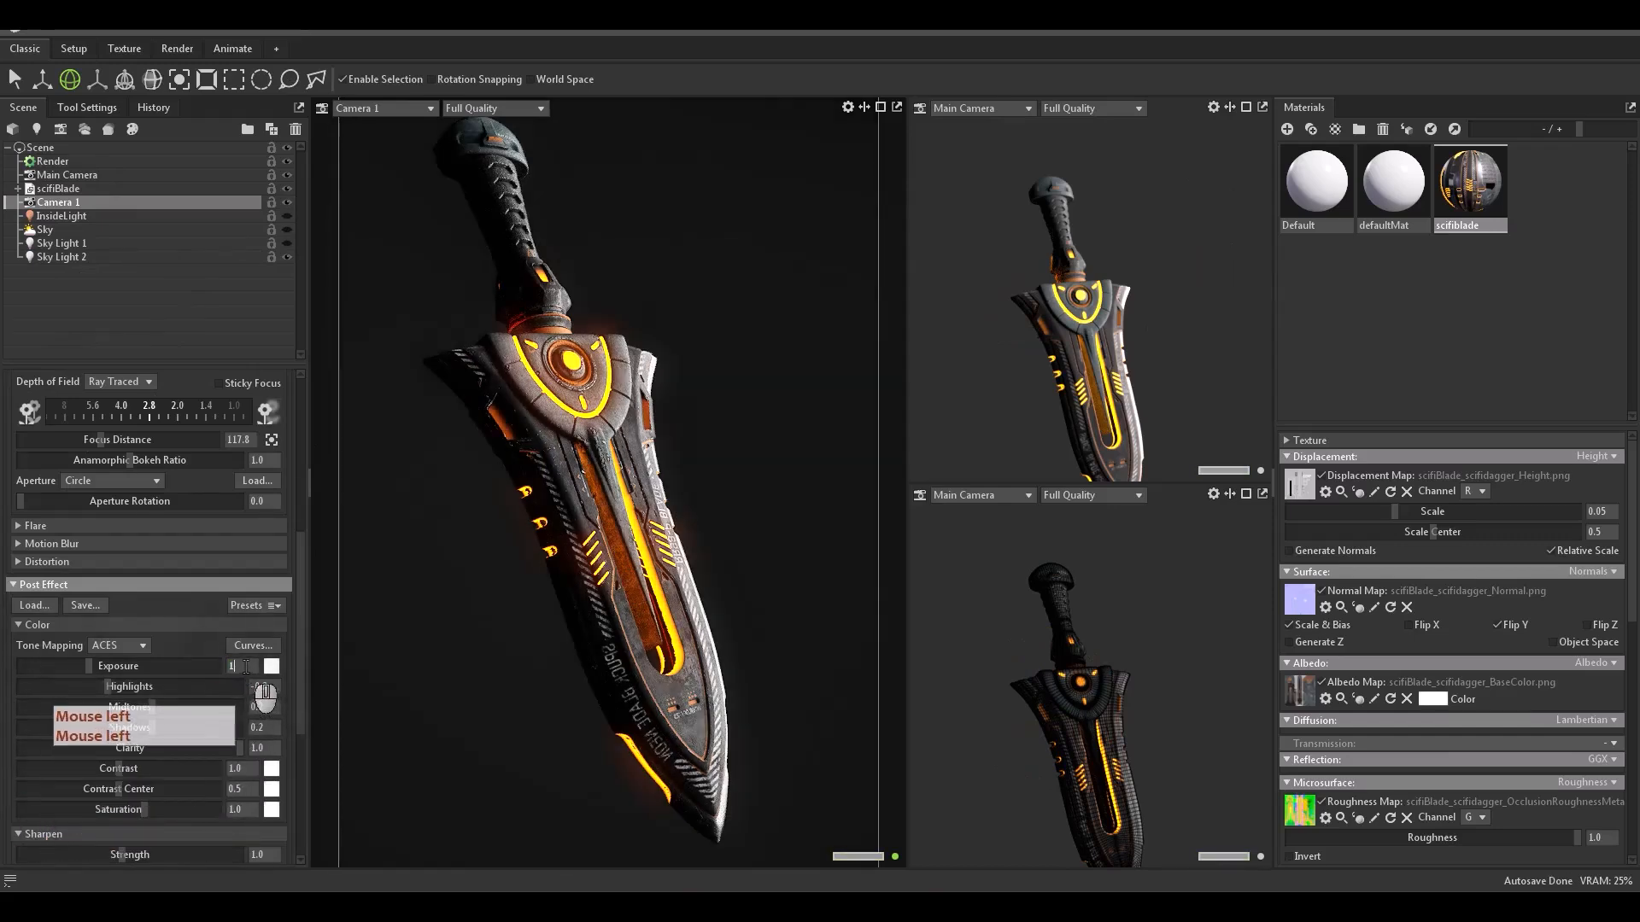
type(".2")
key("Return")
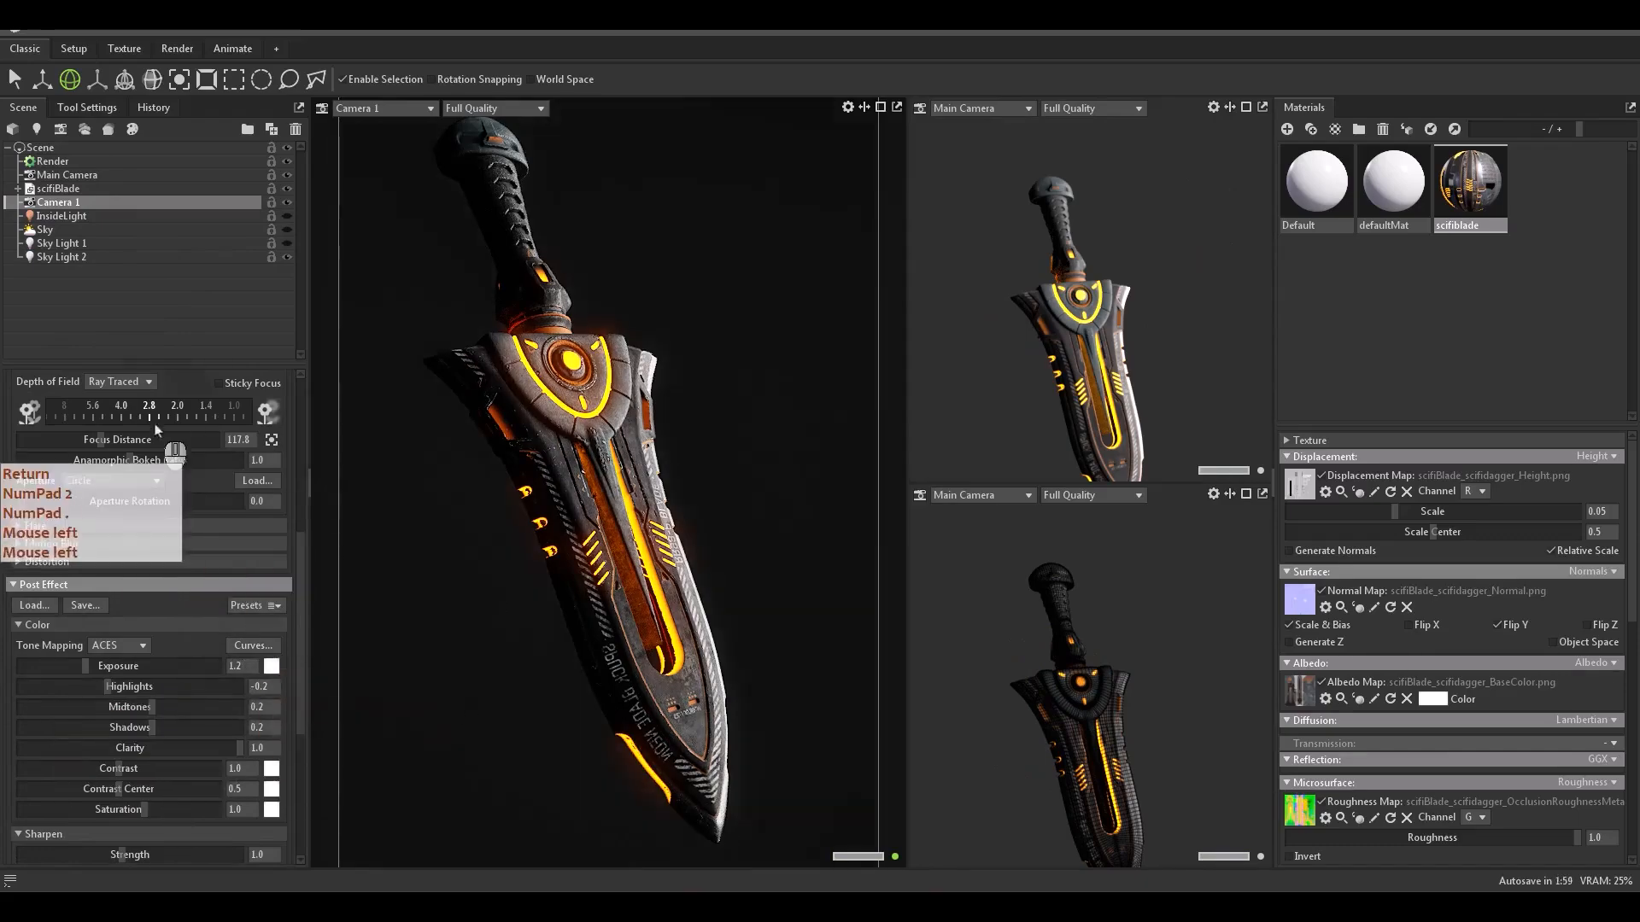
Step: Show Sky Light 1 again, toggling its visibility to compare the sword's lighting with and without it
left_click(286, 246)
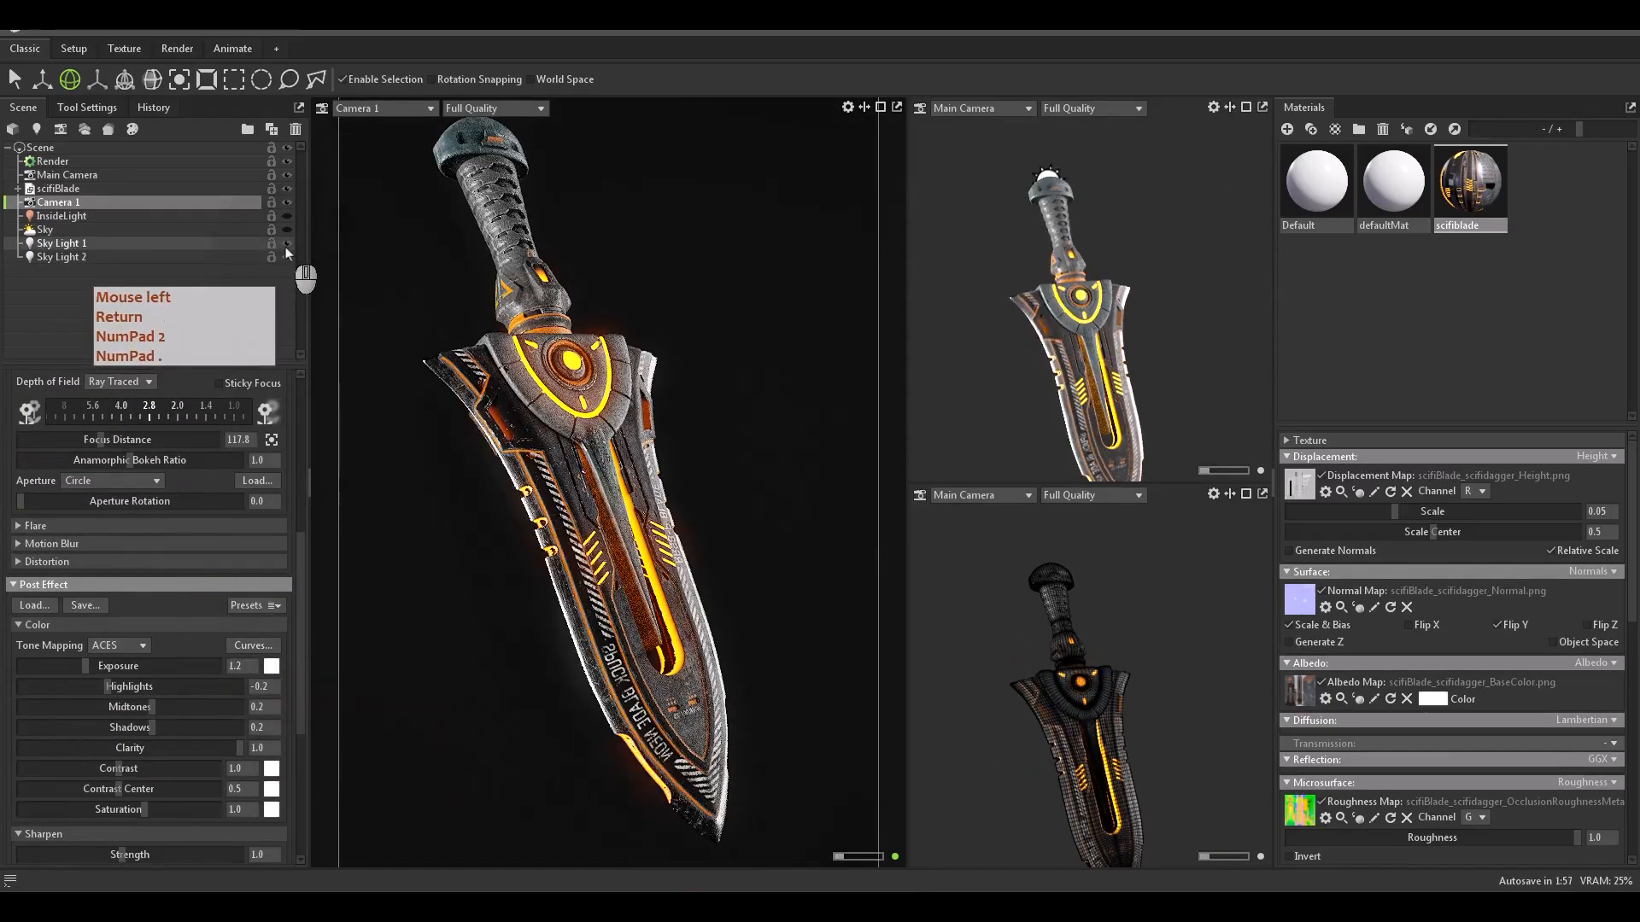
left_click(285, 247)
left_click(286, 246)
left_click(285, 246)
left_click(285, 247)
left_click(254, 282)
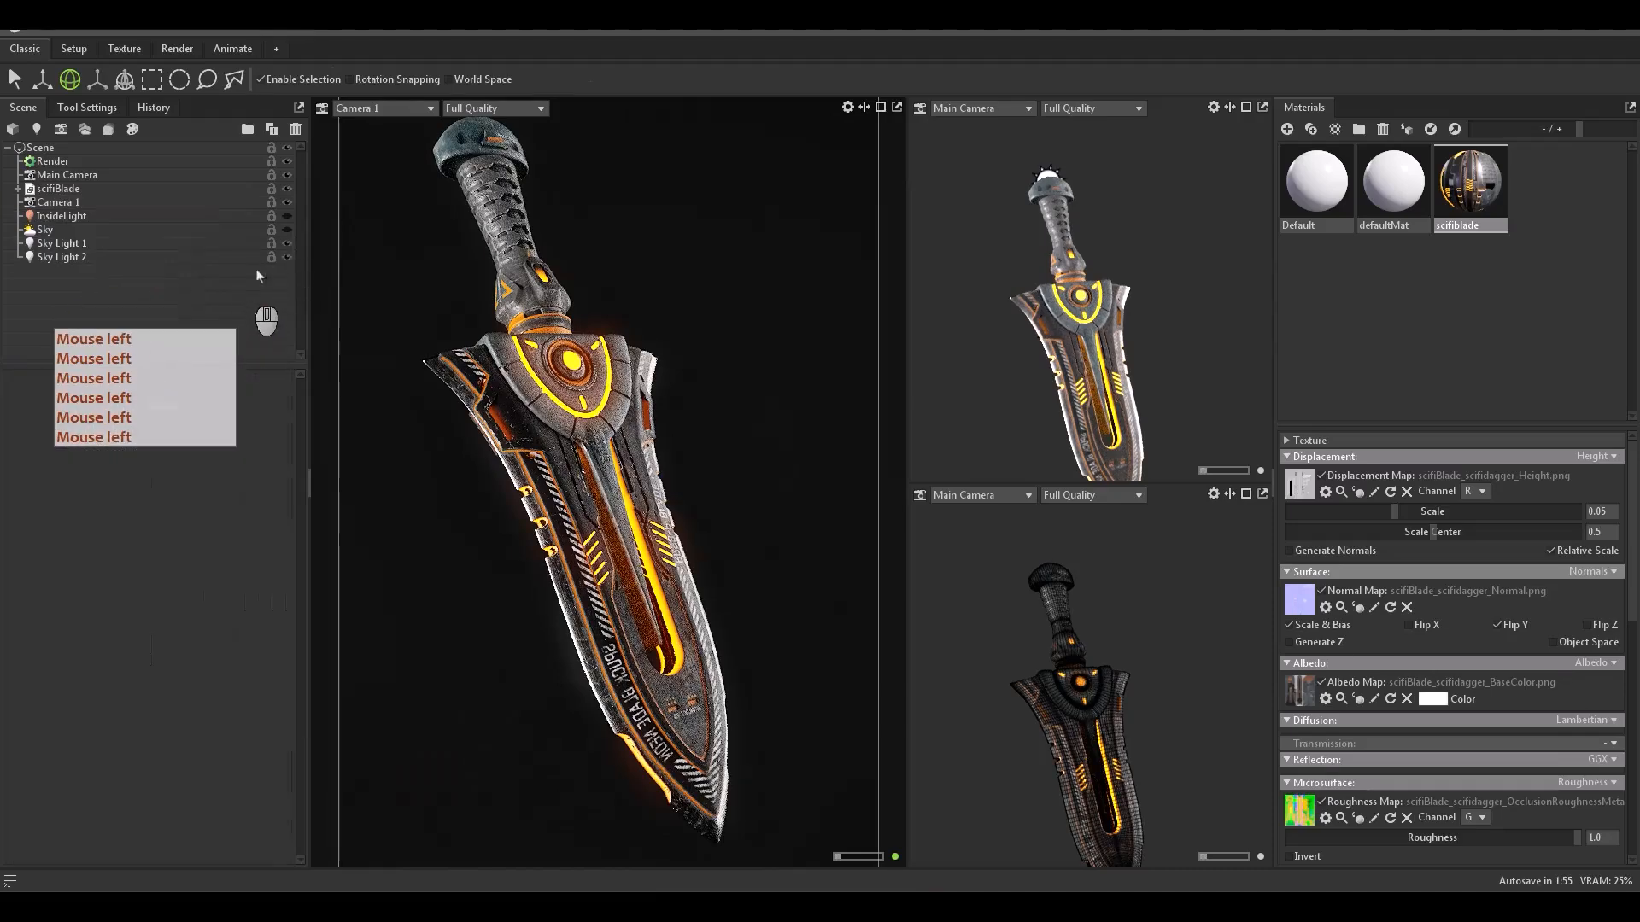
Step: Show the InsideLight and compare it with its visible shape turned off and on, leaving the shape on
left_click(287, 218)
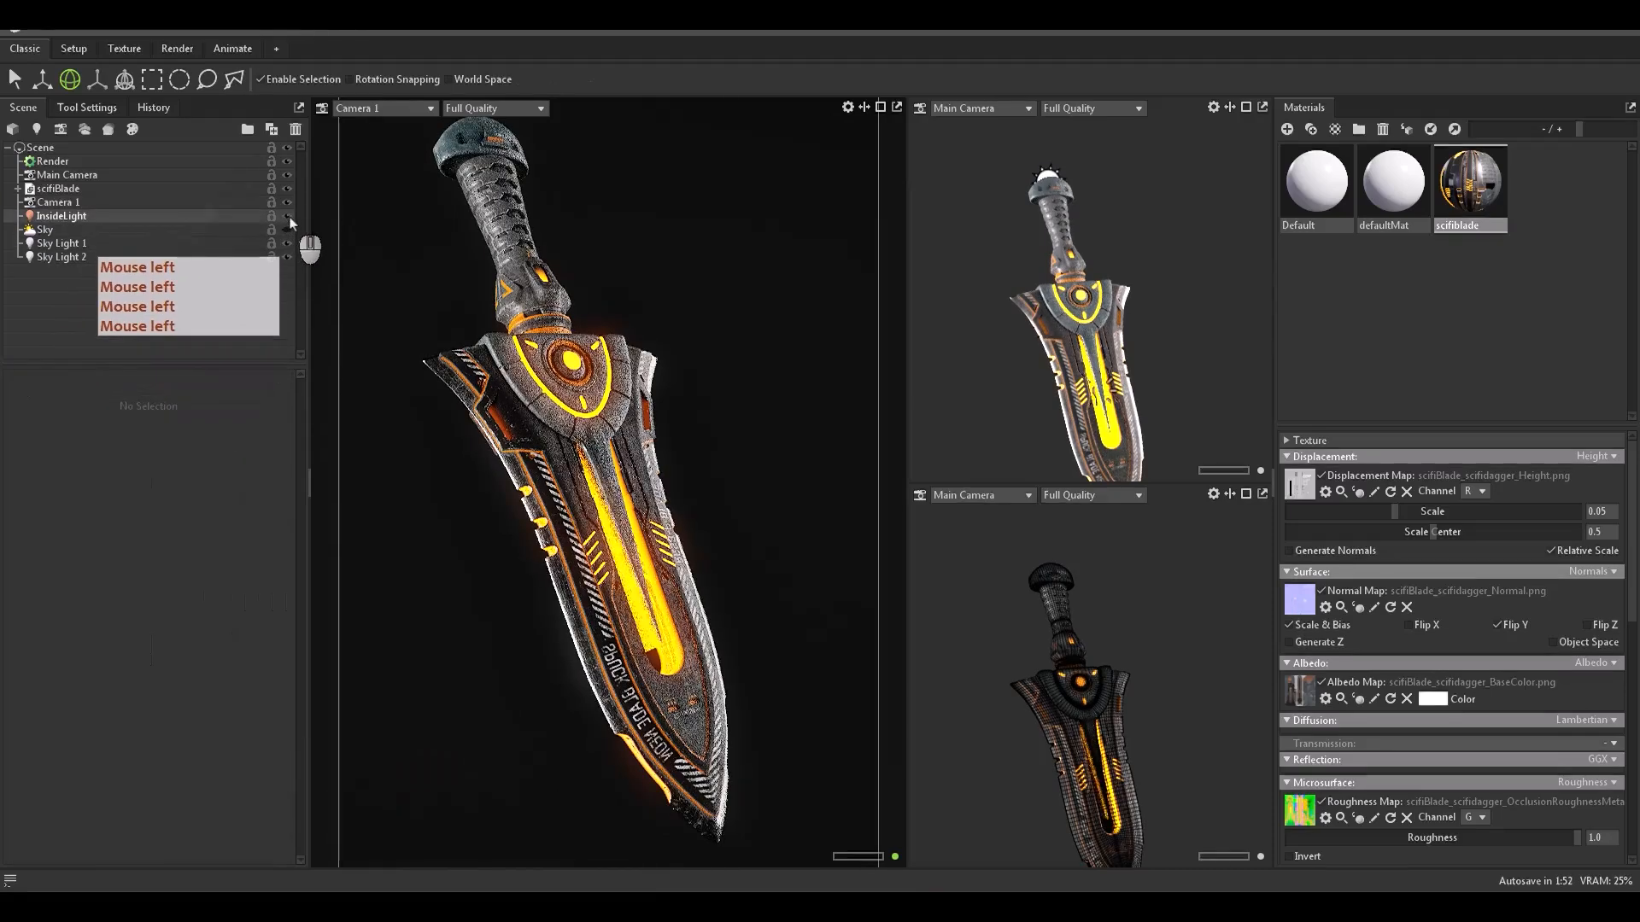
left_click(205, 224)
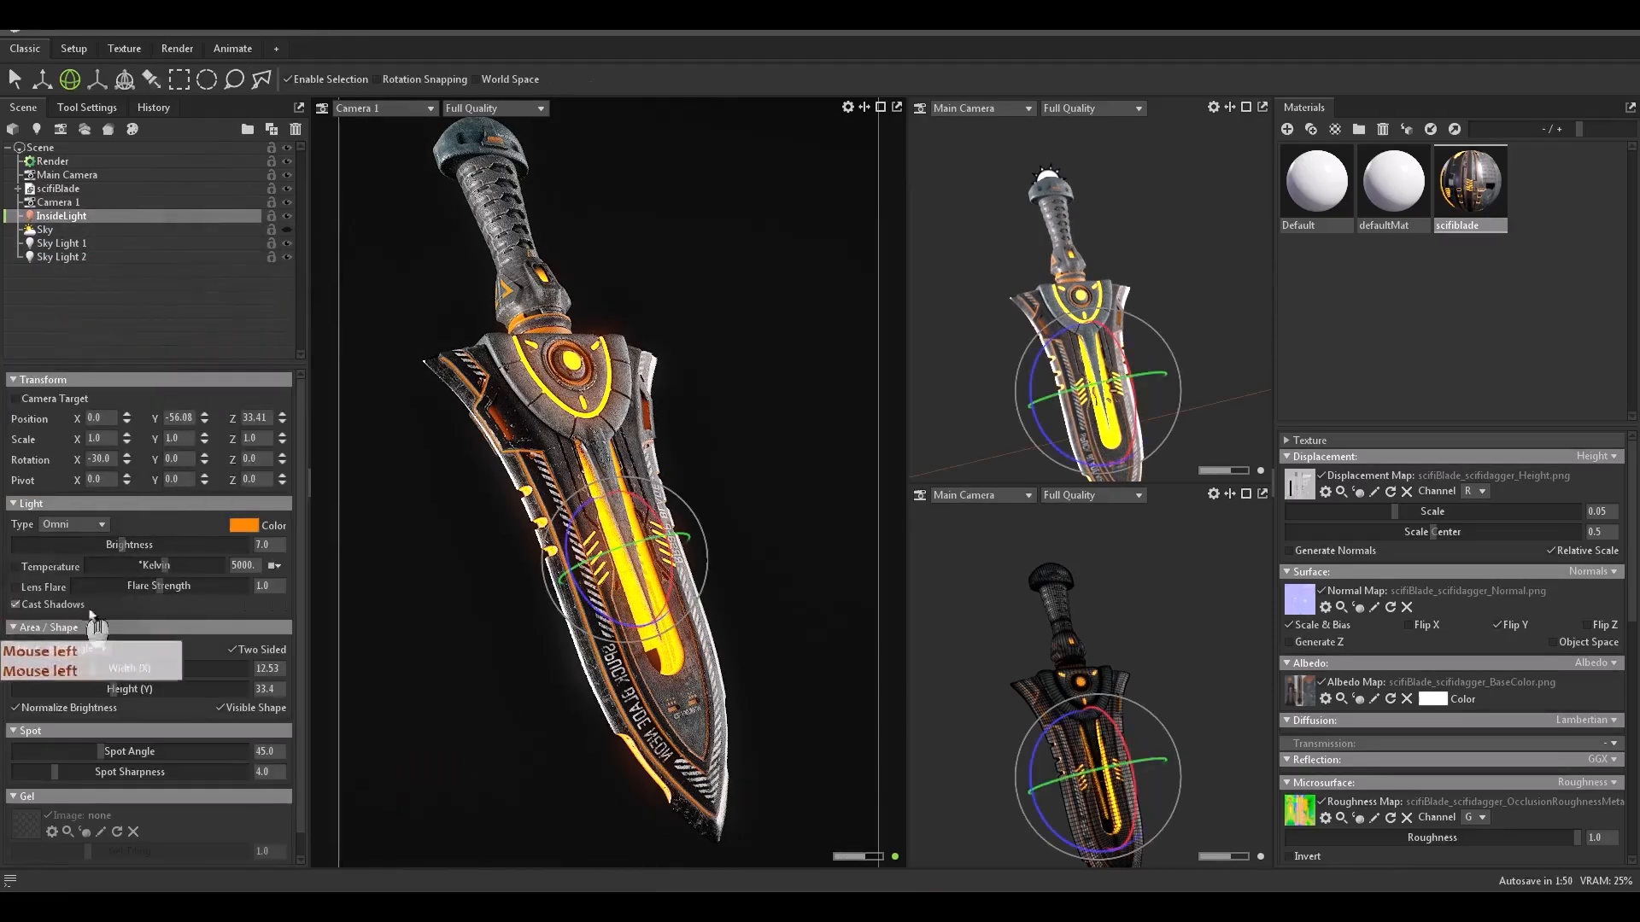
left_click(224, 710)
left_click(224, 710)
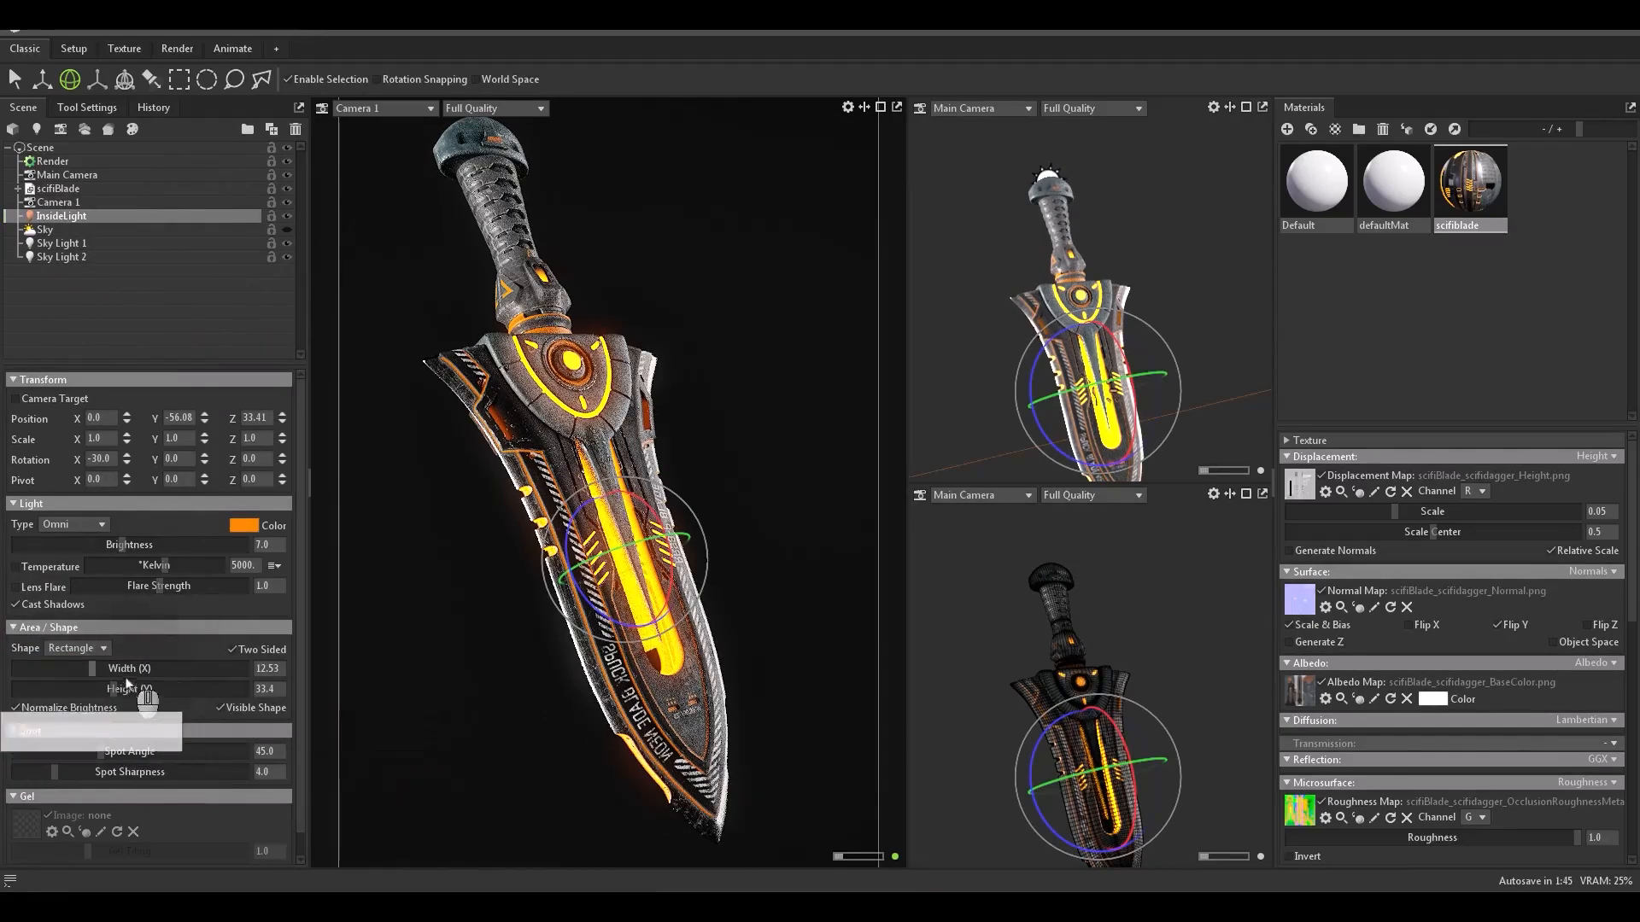
Step: Show the Sky and hide InsideLight, Sky Light 1 and Sky Light 2 to judge the environment lighting alone
left_click(287, 231)
double_click(287, 230)
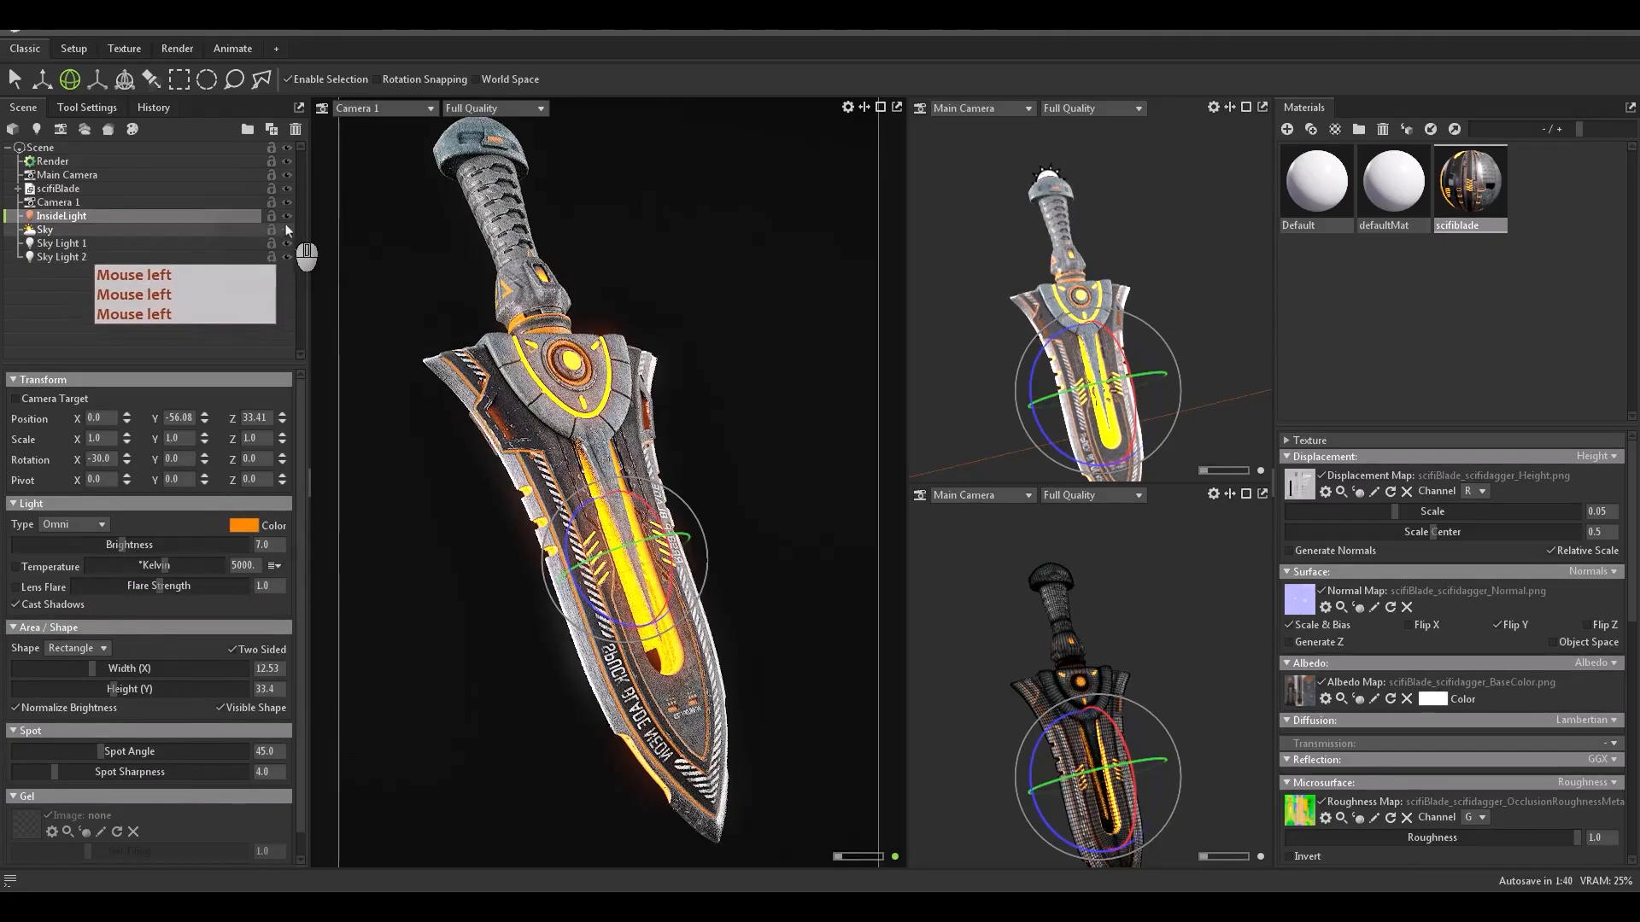
left_click(288, 230)
left_click(288, 231)
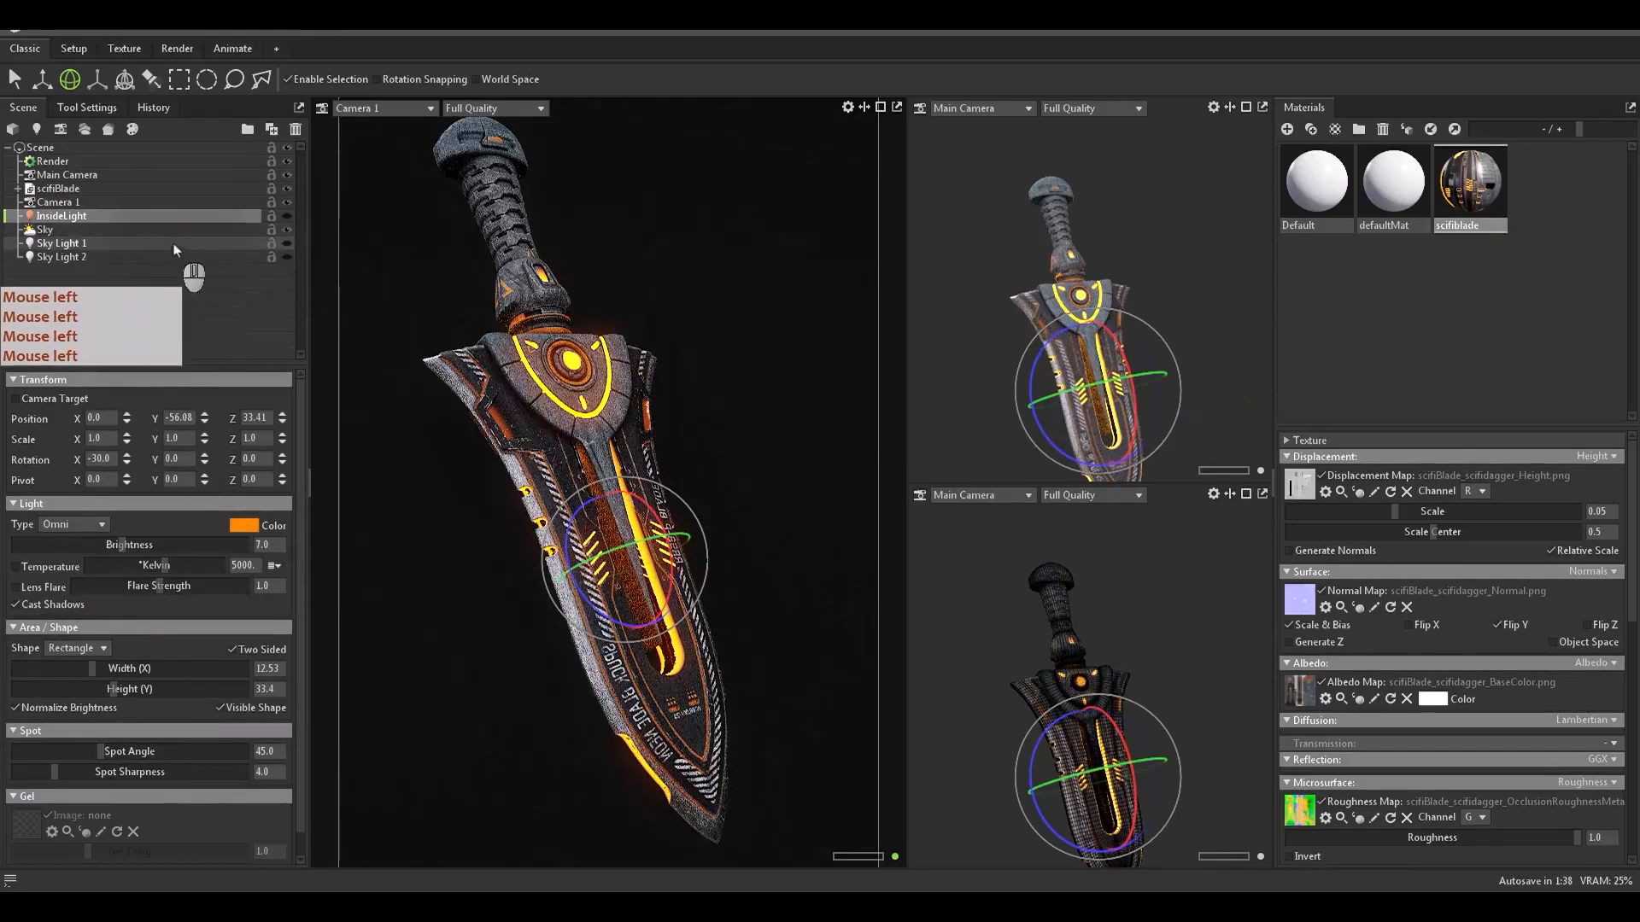
Step: Rotate the sky environment to about -231 degrees and set its brightness to 2
right_click_drag(617, 389, 709, 441, "shift")
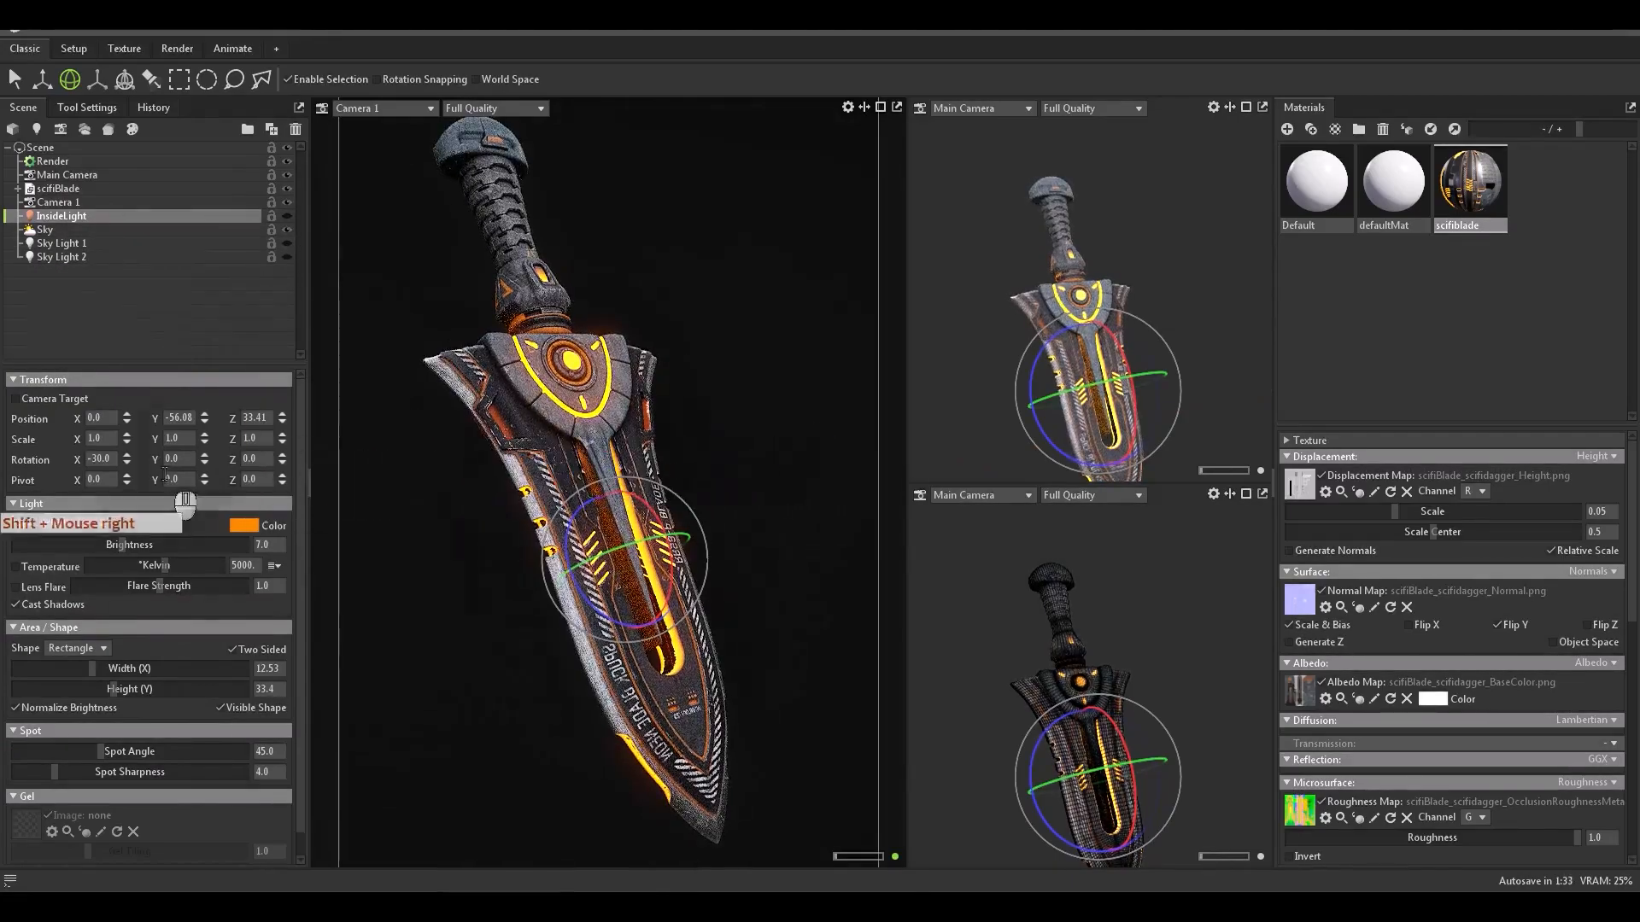
left_click(104, 231)
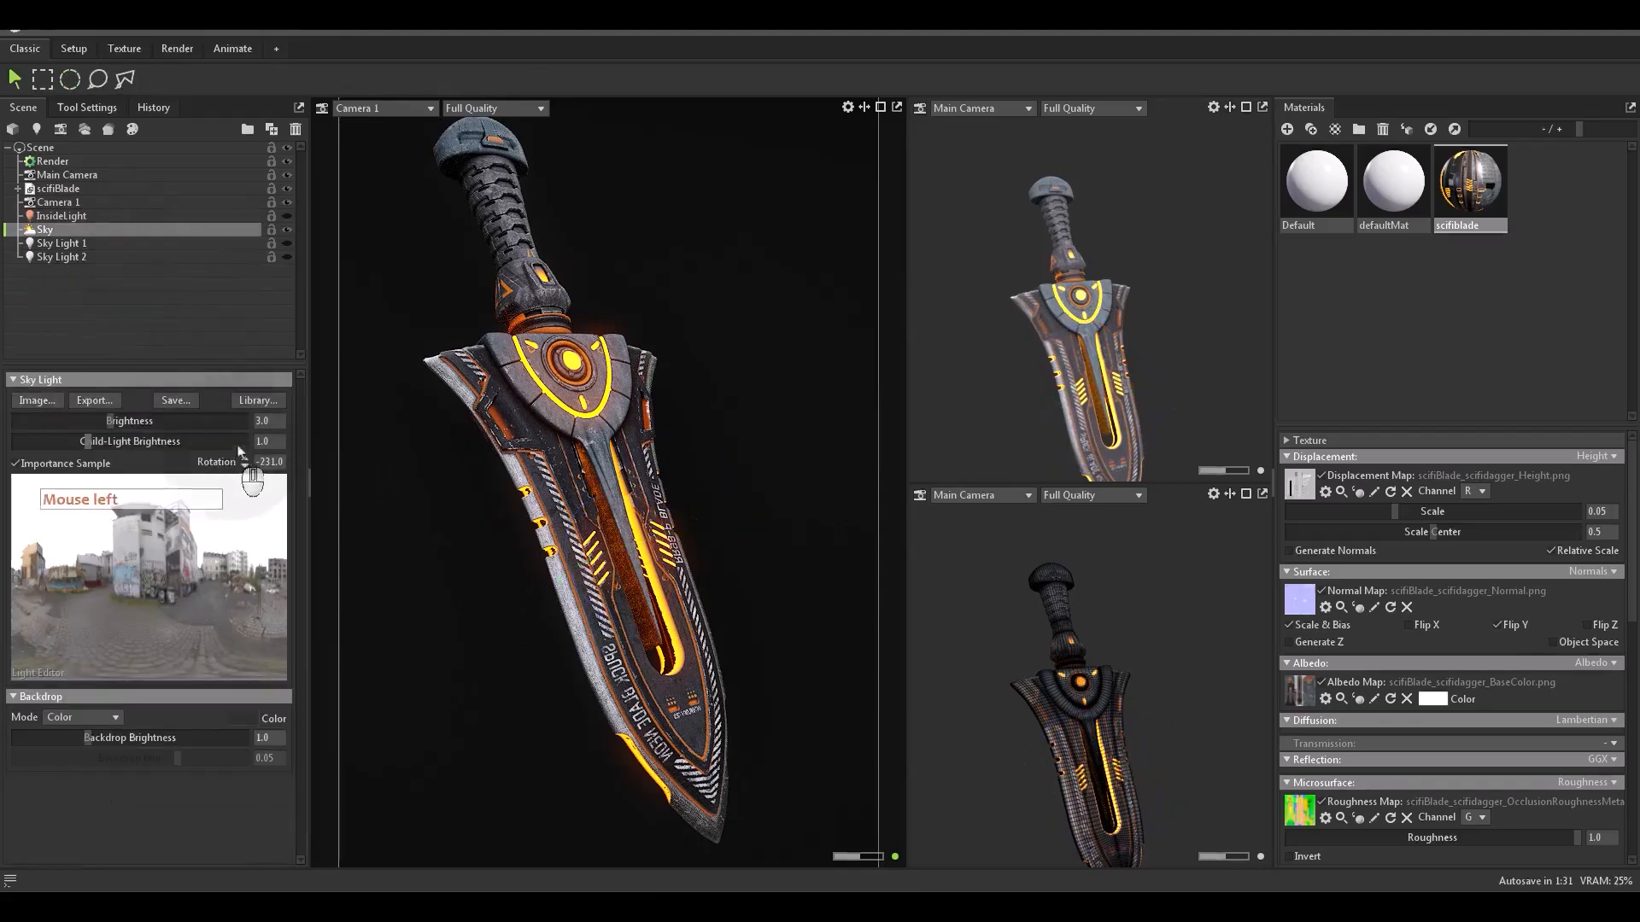
left_click(194, 425)
type("2")
key("Return")
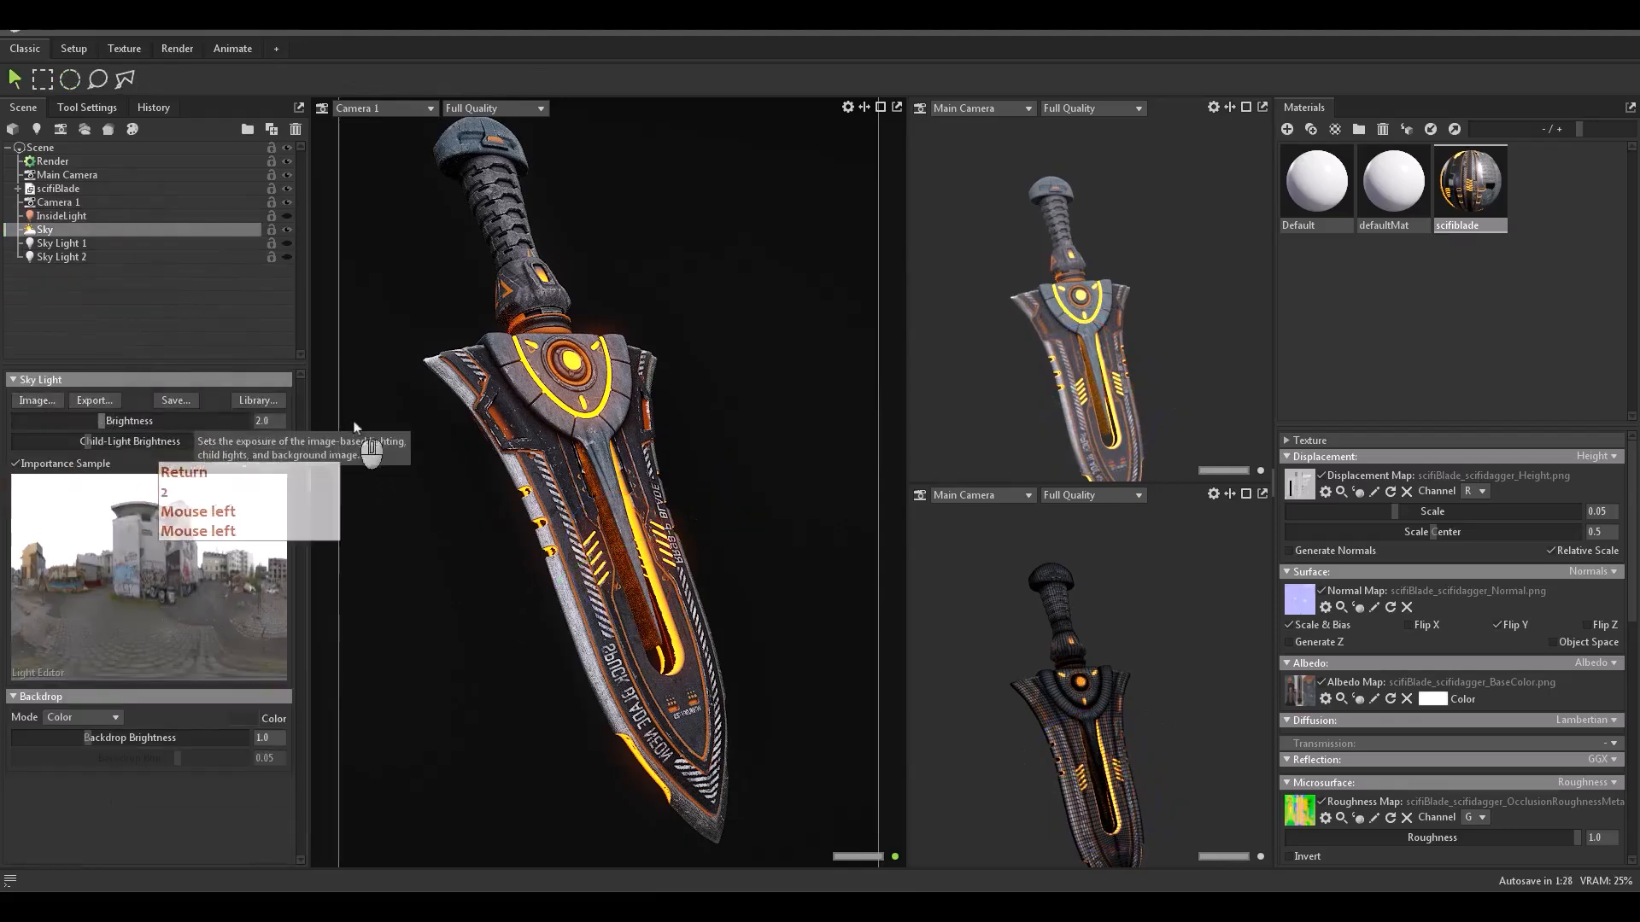
left_click(227, 290)
Step: Turn InsideLight, Sky Light 1 and Sky Light 2 back on to combine them with the sky lighting
left_click(286, 217)
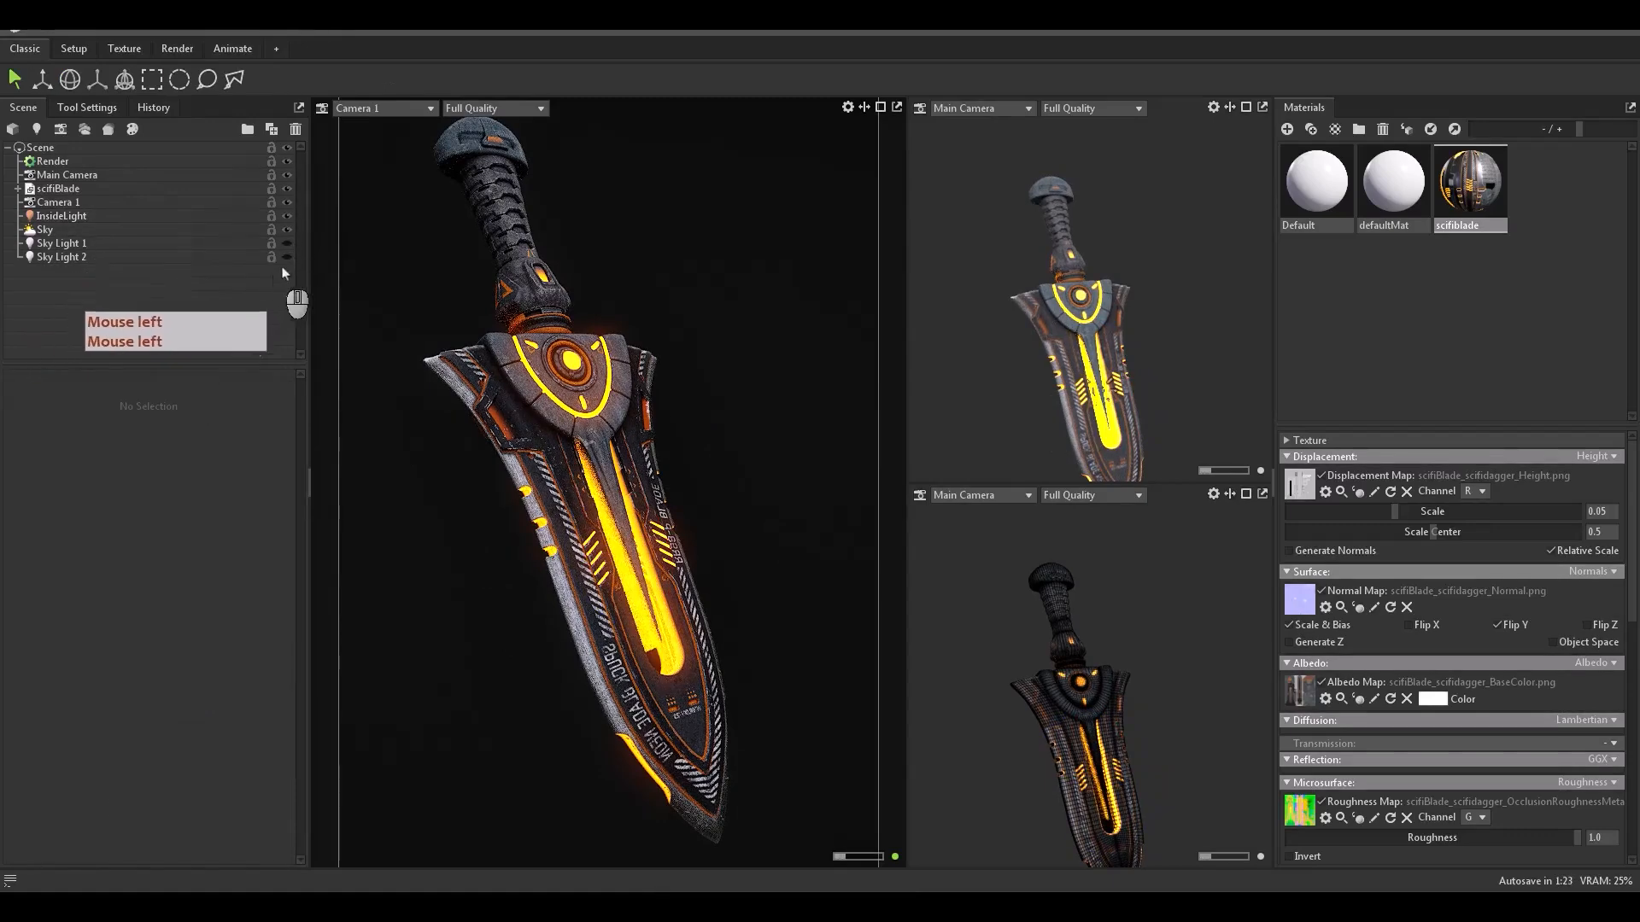
left_click(287, 243)
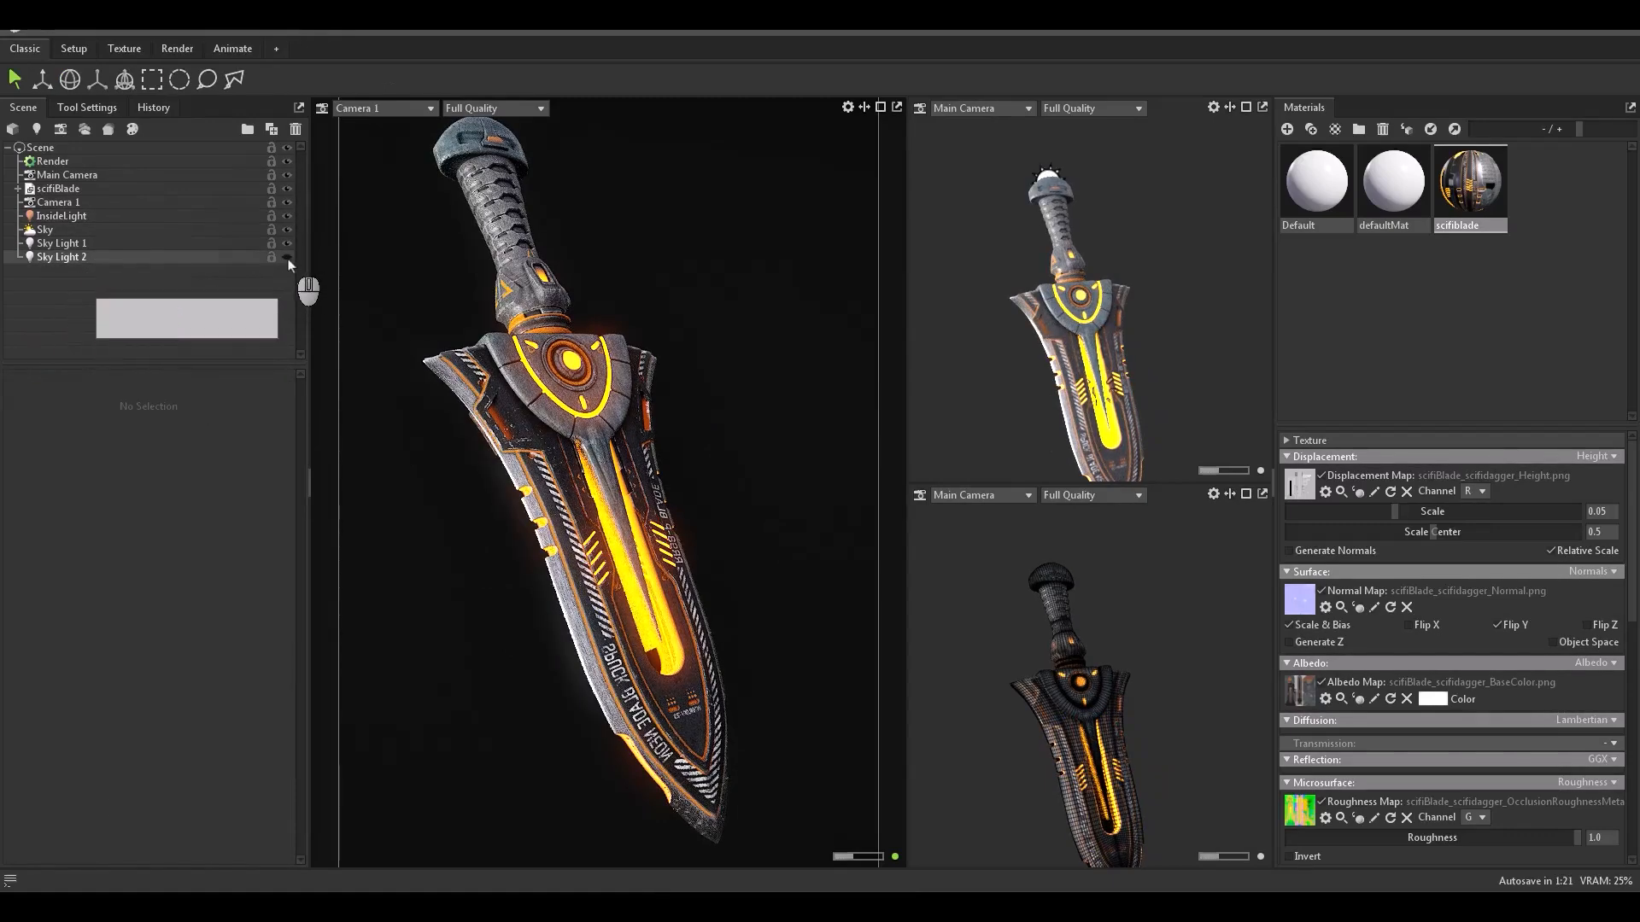
left_click(287, 257)
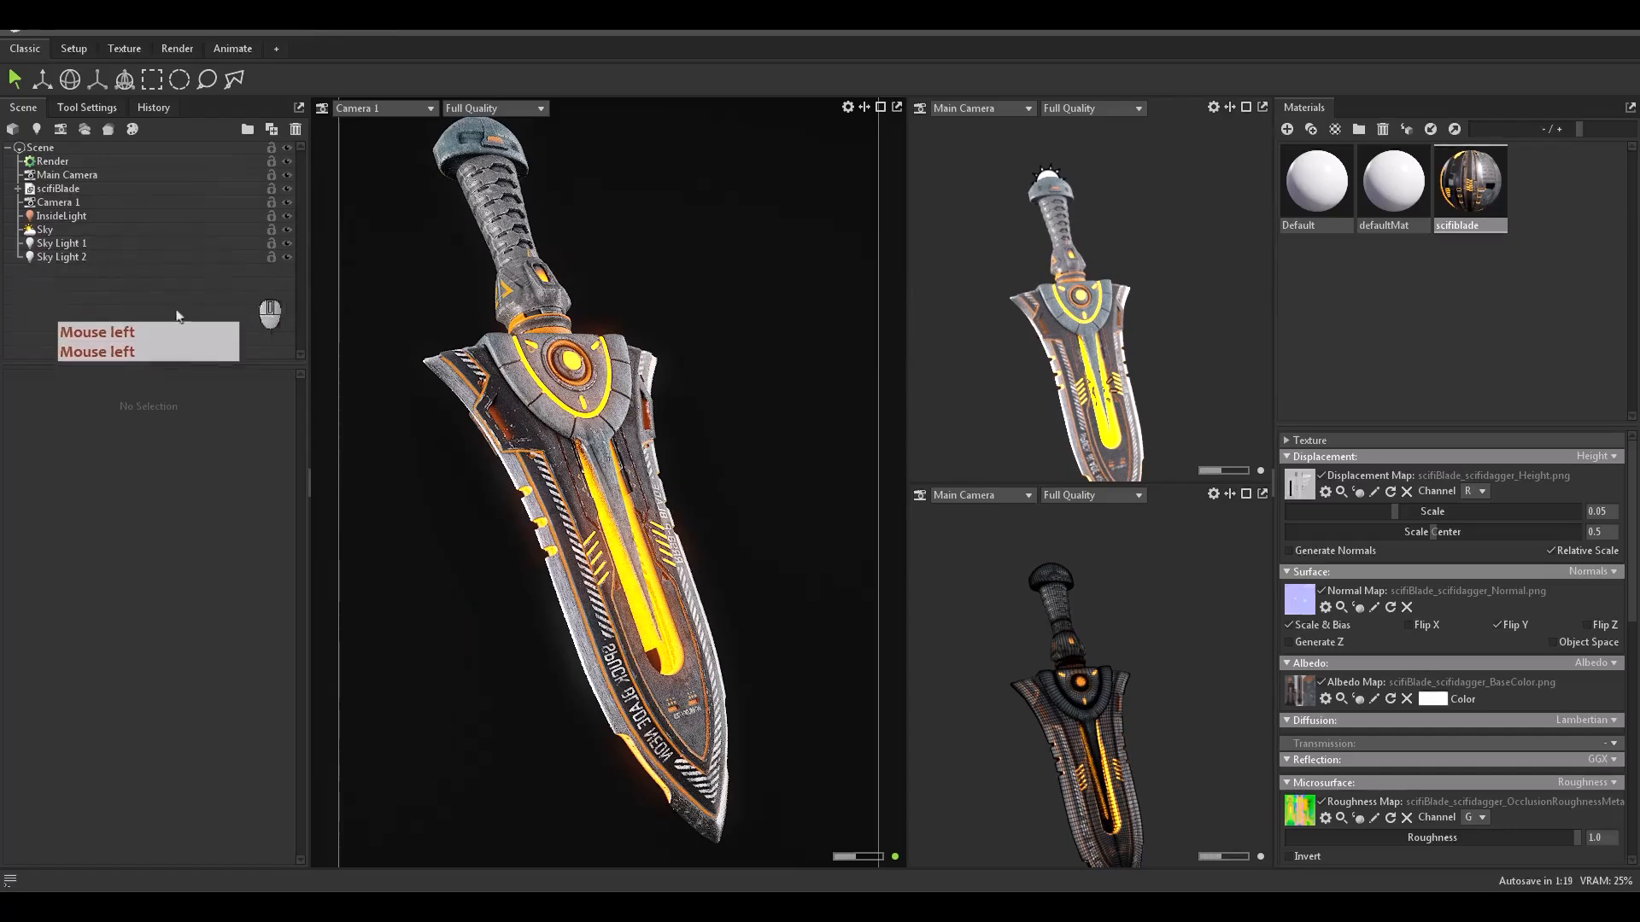
left_click(172, 311)
left_click(167, 304)
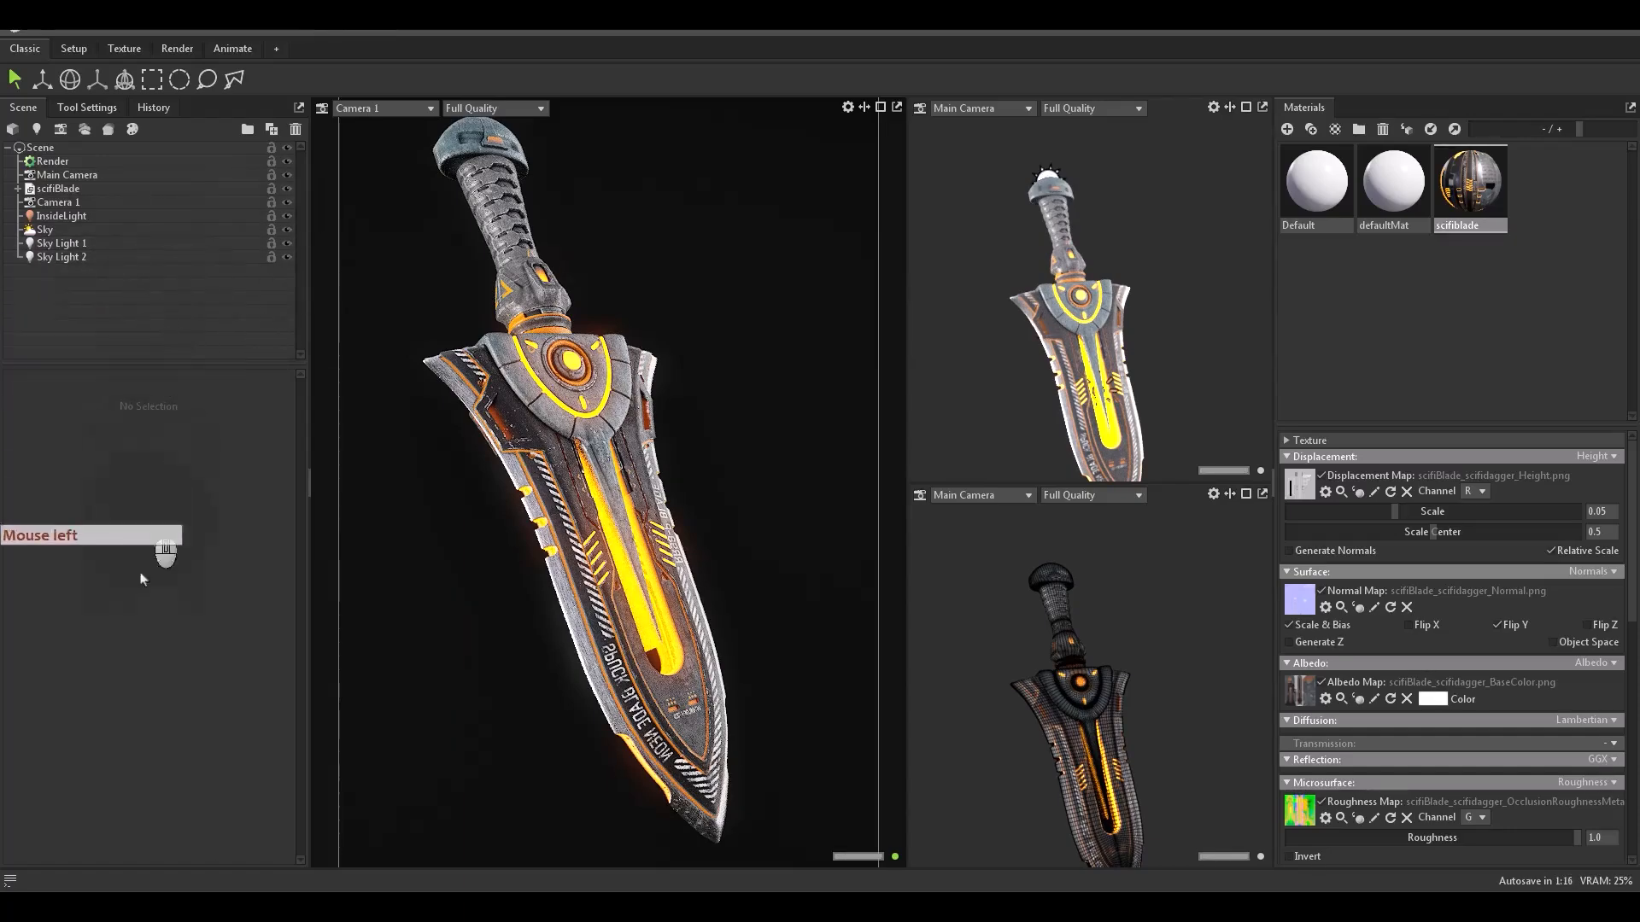
left_click(181, 291)
Step: Fine-tune Camera 1's orbit, distance and pan so the whole sword is framed slightly lower in the safe frame
left_click_drag(547, 485, 536, 472, "alt")
right_click_drag(536, 472, 573, 484, "alt")
middle_click_drag(573, 484, 581, 479, "alt")
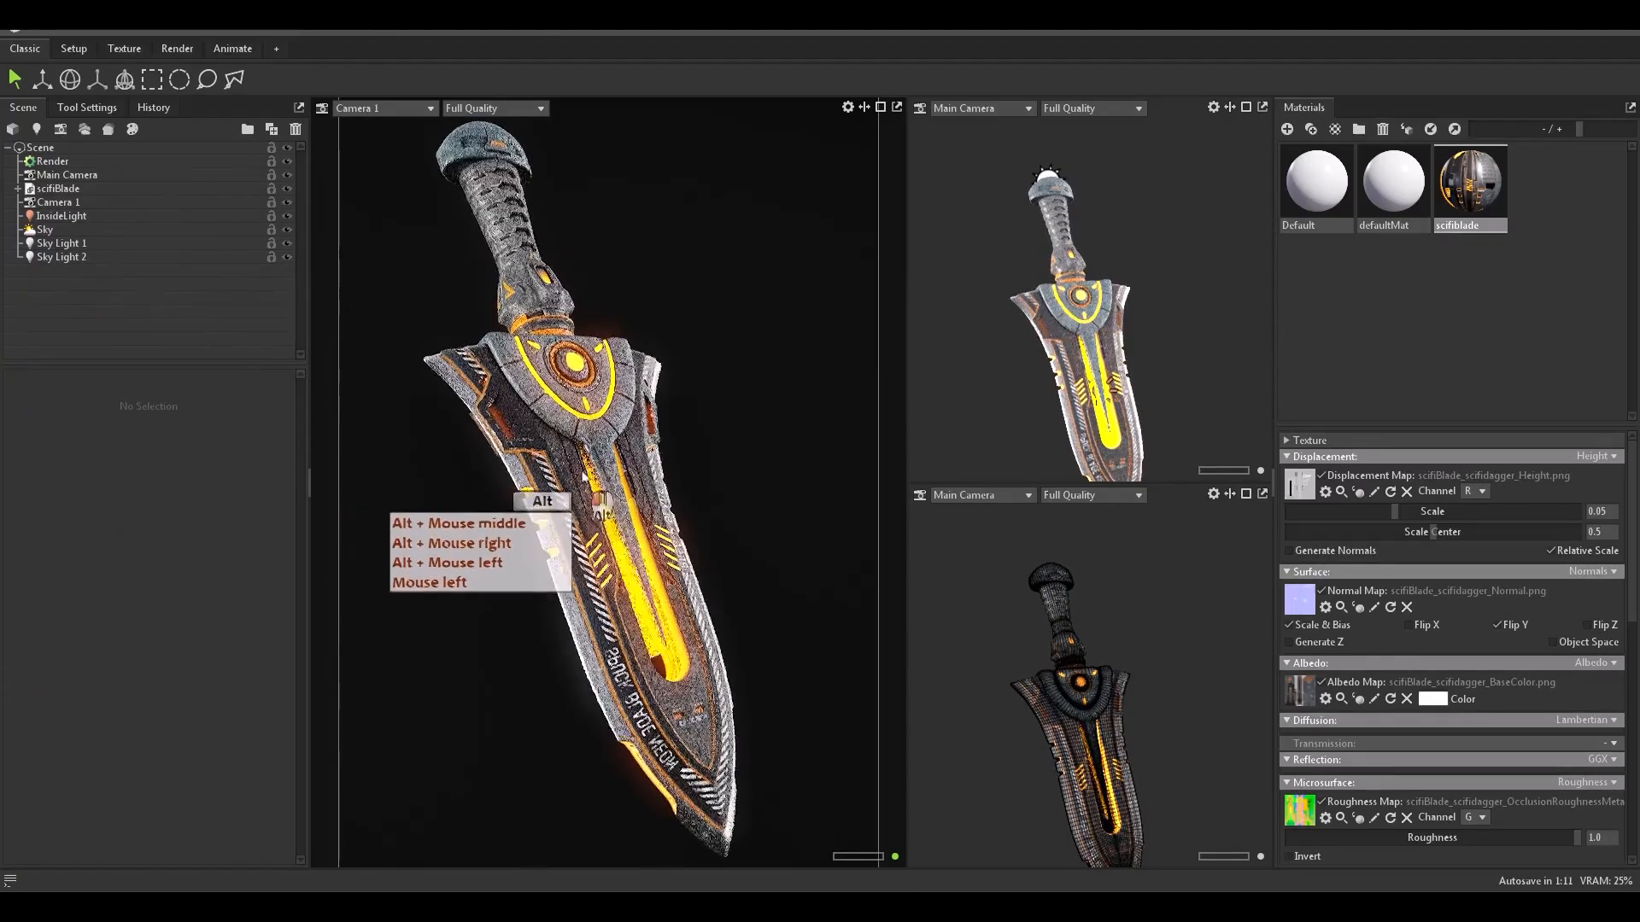
left_click_drag(581, 480, 582, 469, "alt")
left_click(183, 293)
Step: Duplicate Camera 1 and switch the large viewport to Camera 2
left_click(57, 205)
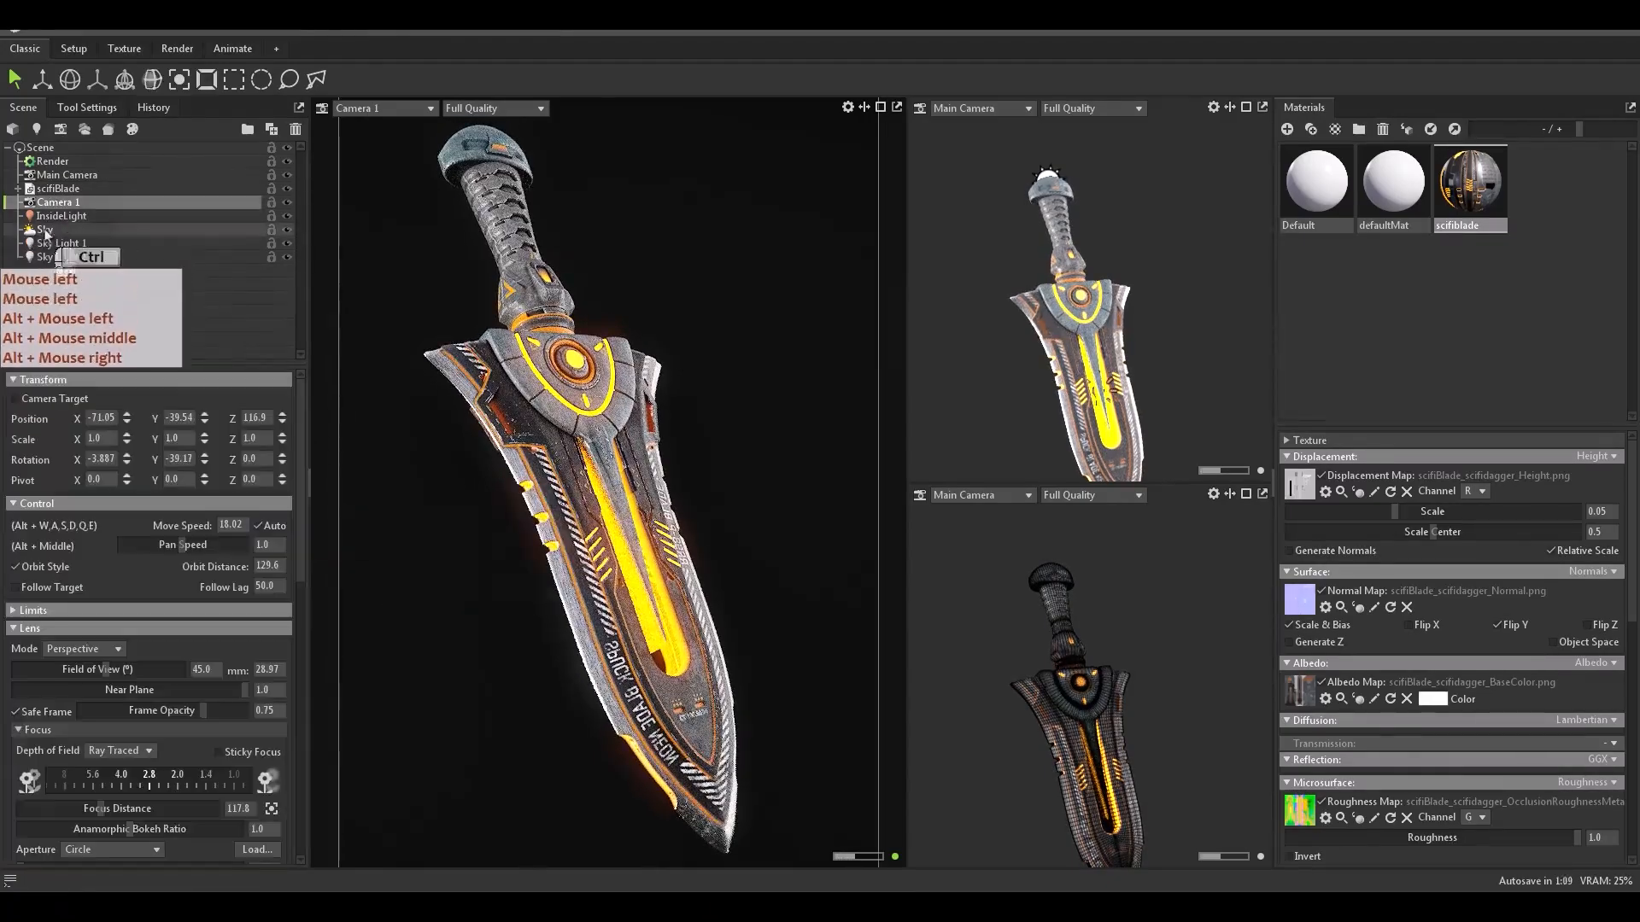
key("ctrl+d")
left_click(380, 108)
mouse_move(399, 125)
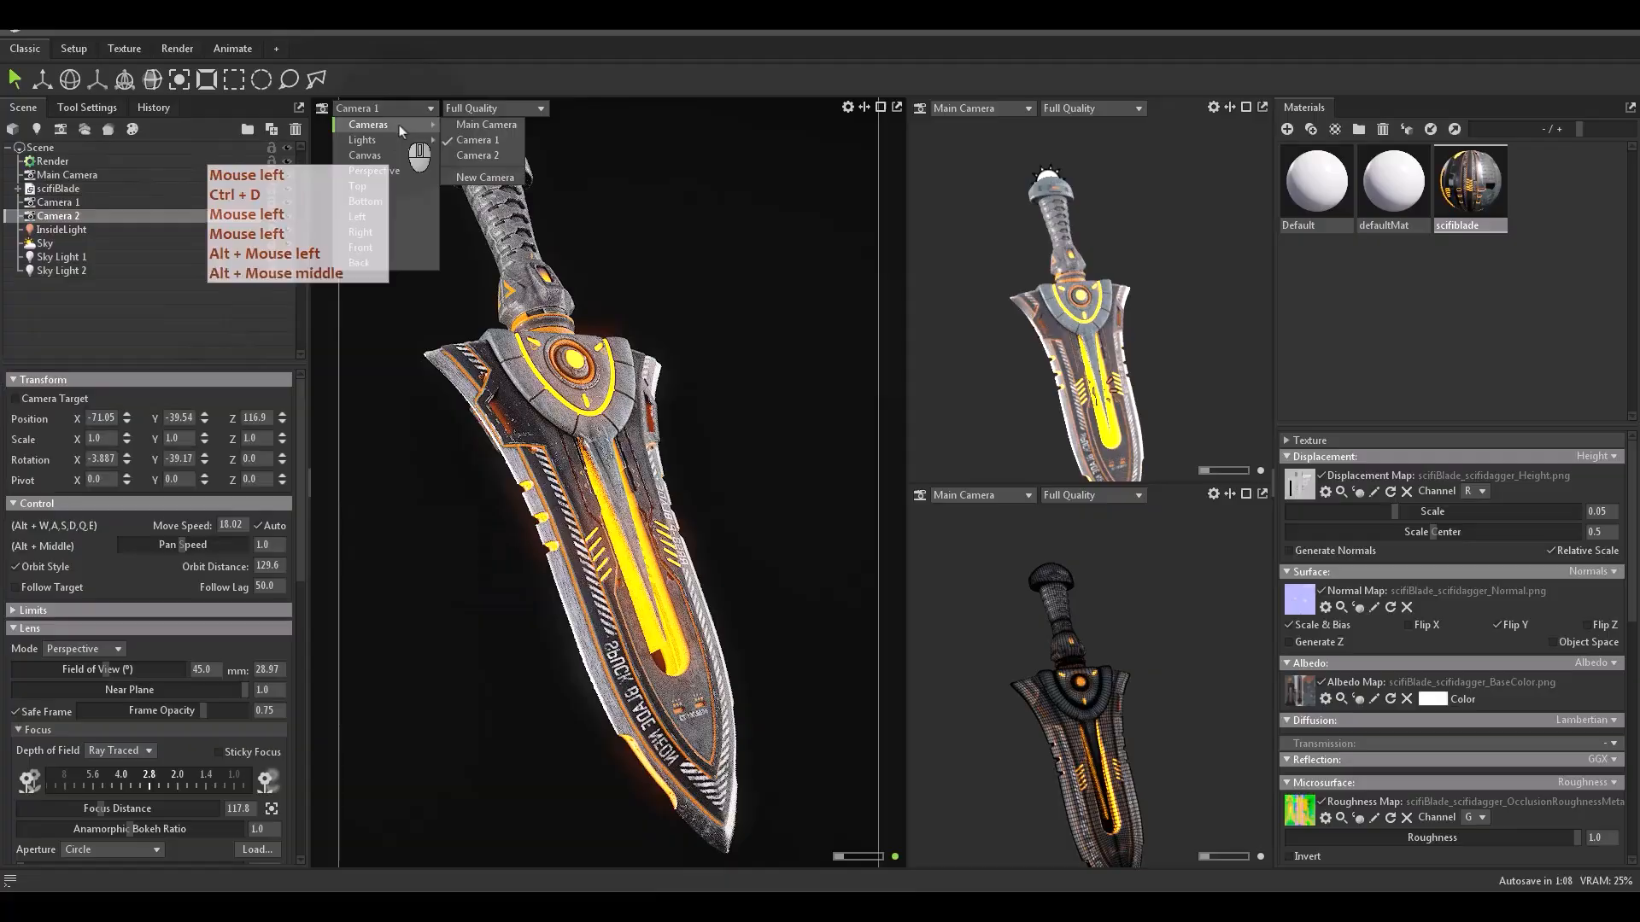
left_click(474, 158)
Step: Reframe Camera 2 as a tilted close-up of the sword's hilt and glowing guard by orbiting, panning and moving closer
middle_click_drag(518, 242, 523, 296, "alt")
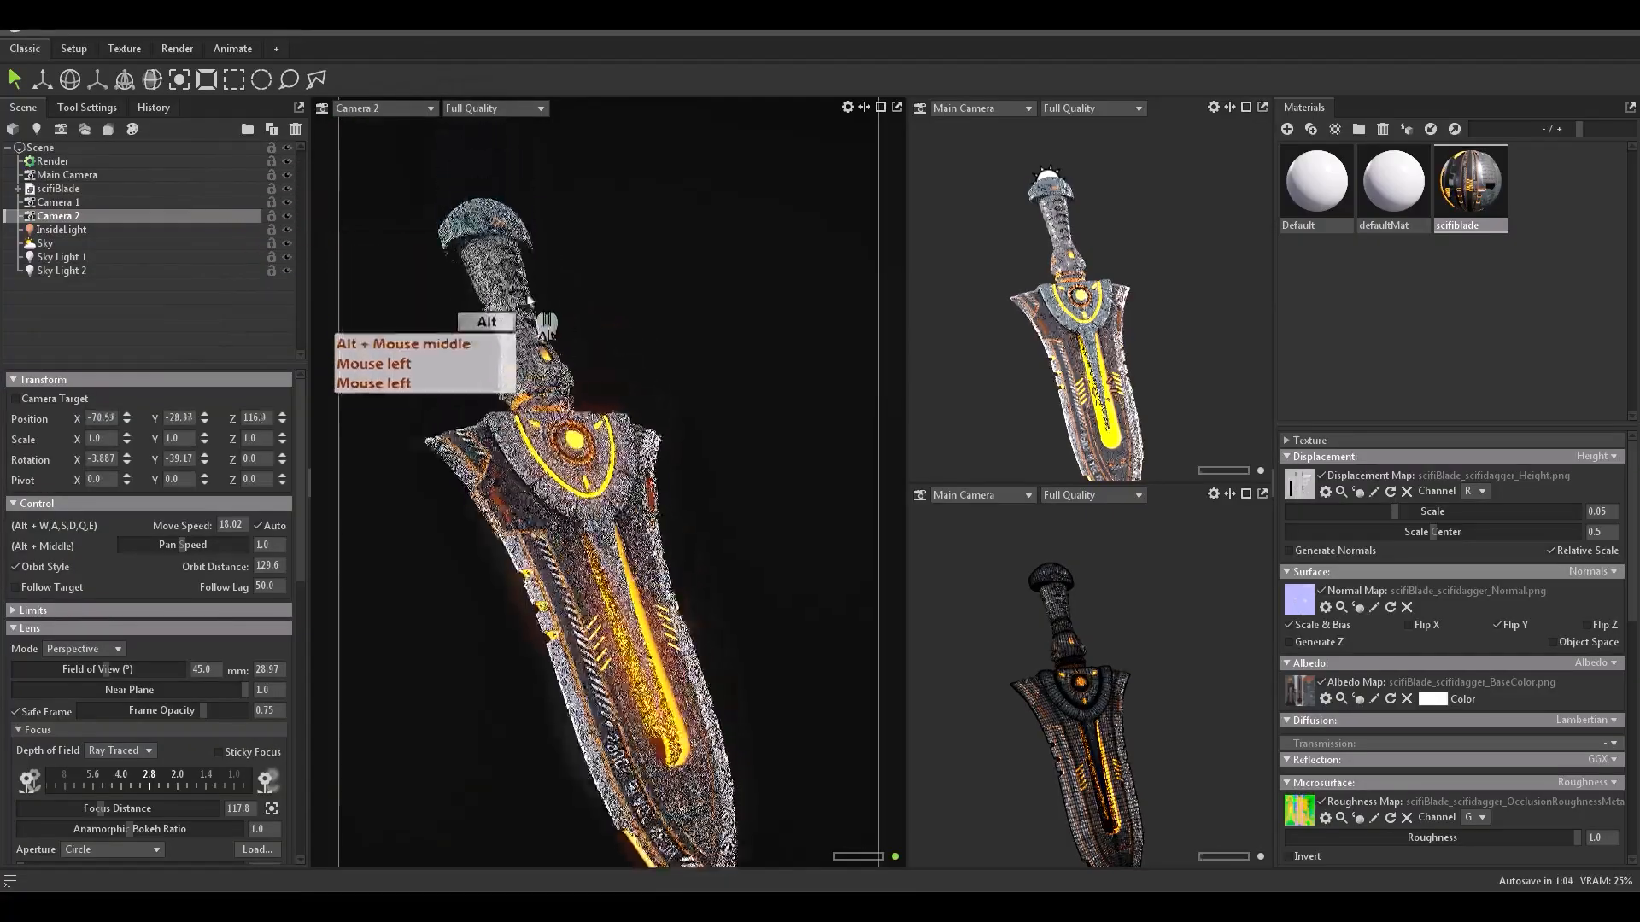
right_click_drag(522, 295, 553, 436, "alt")
middle_click_drag(553, 436, 671, 500, "alt")
left_click_drag(672, 500, 653, 448, "alt")
middle_click_drag(653, 448, 690, 500, "alt")
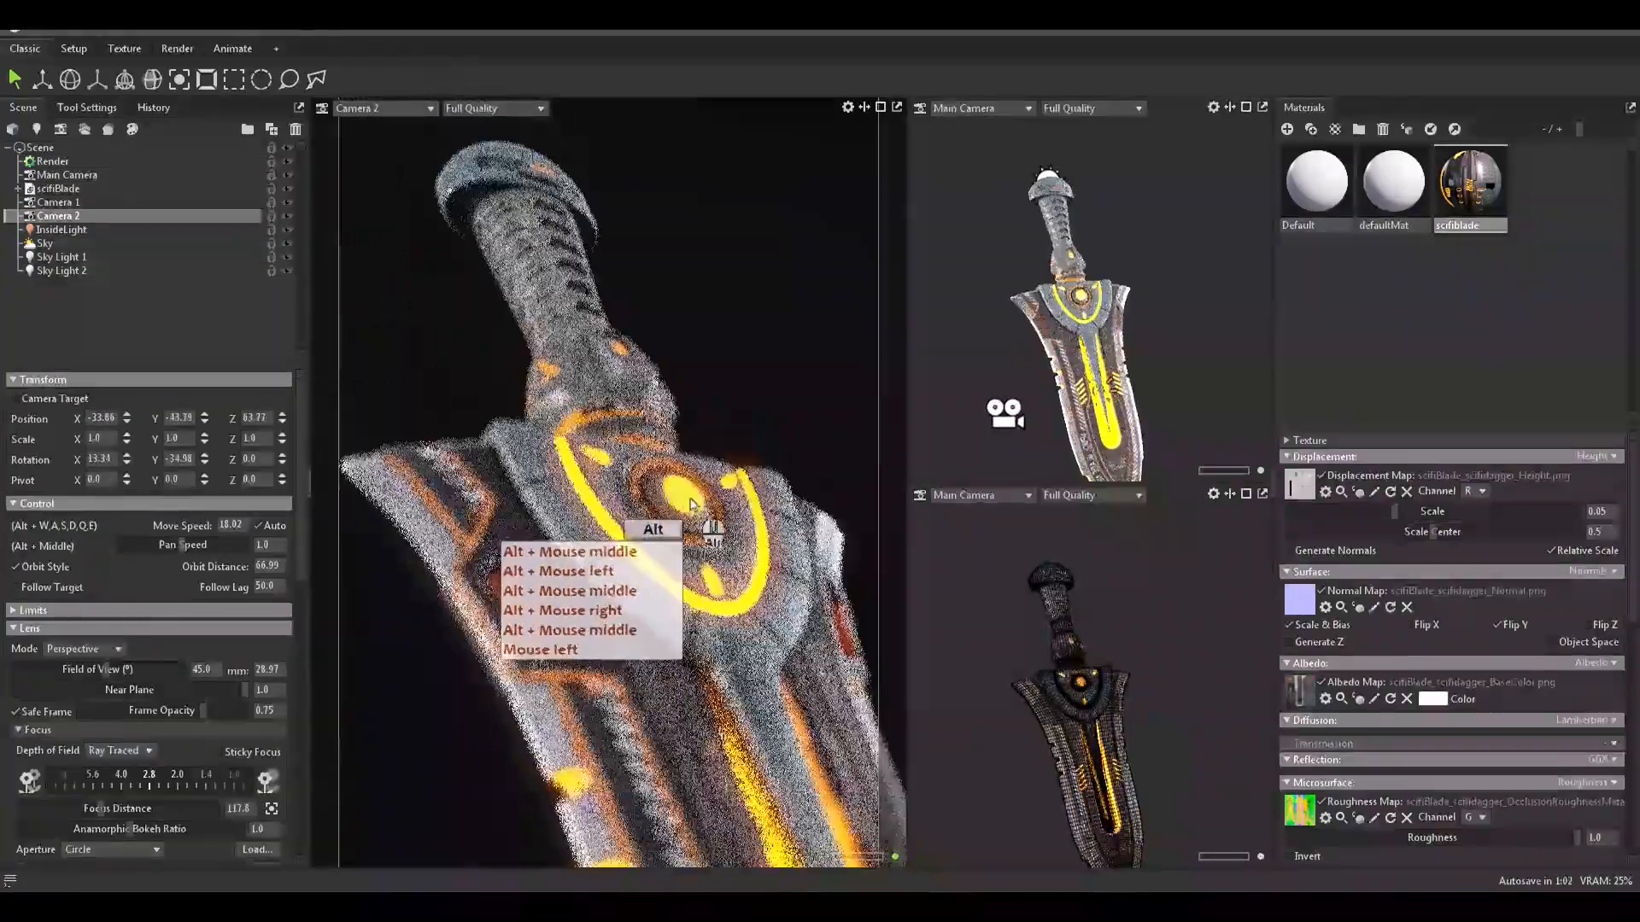
left_click_drag(690, 499, 642, 489, "alt")
right_click_drag(642, 489, 639, 461, "alt")
middle_click_drag(639, 462, 654, 466, "alt")
left_click_drag(654, 466, 663, 462, "alt")
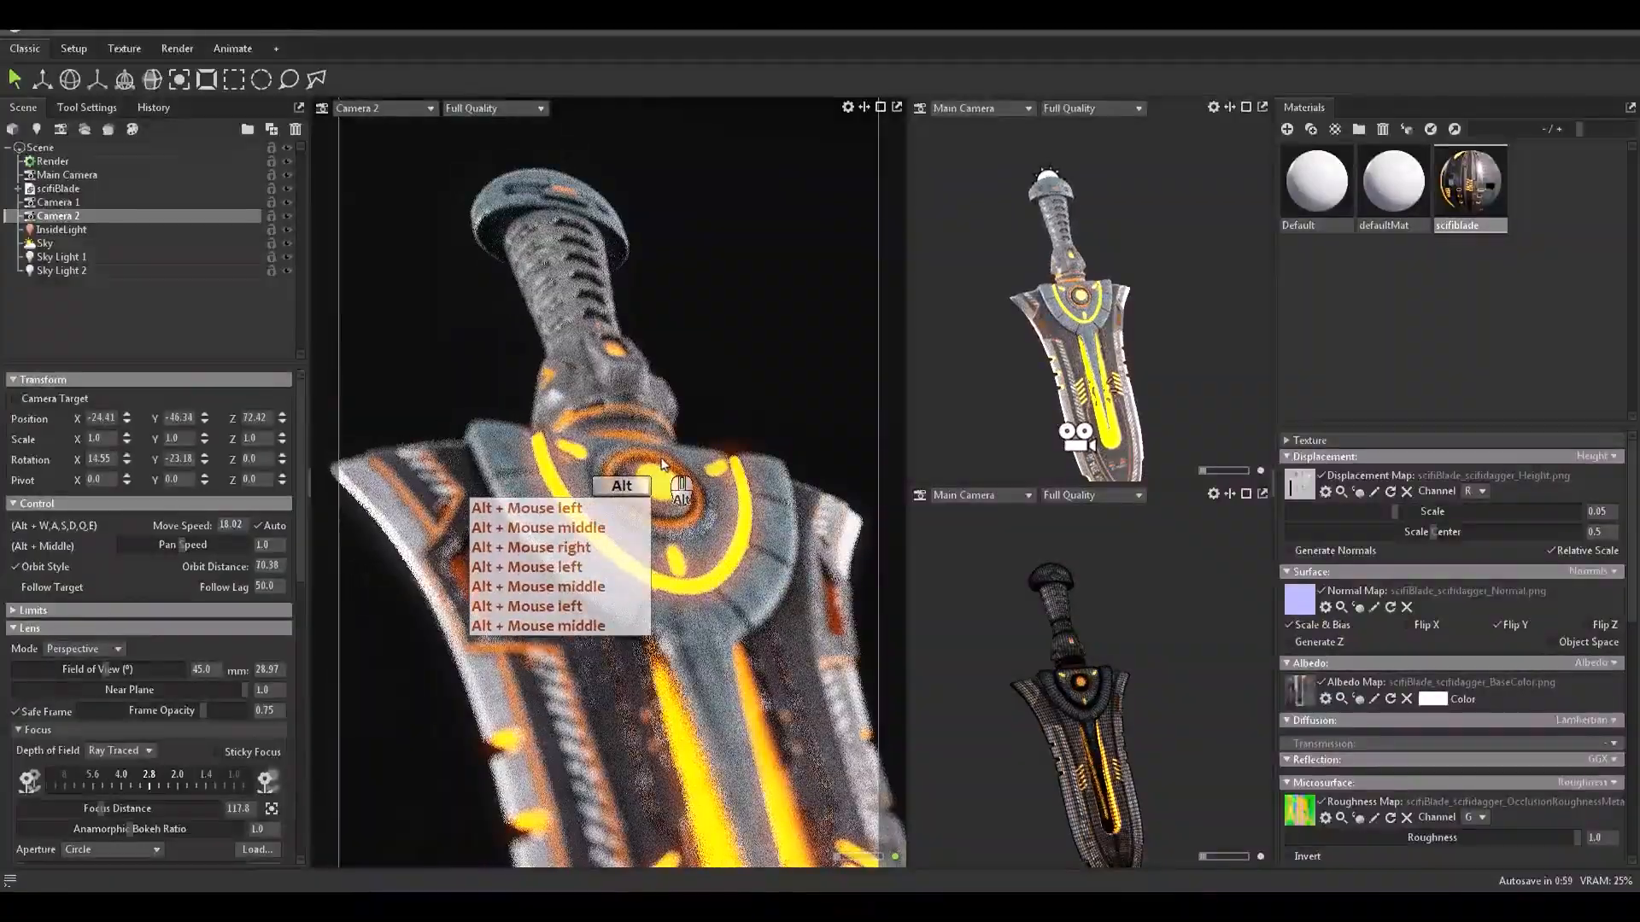
middle_click_drag(661, 464, 677, 451, "alt")
right_click_drag(677, 451, 663, 504, "alt")
Step: Focus Camera 2 on the sword's guard and lower its f-stop for a shallower depth of field, clearing the selection
middle_click(622, 552)
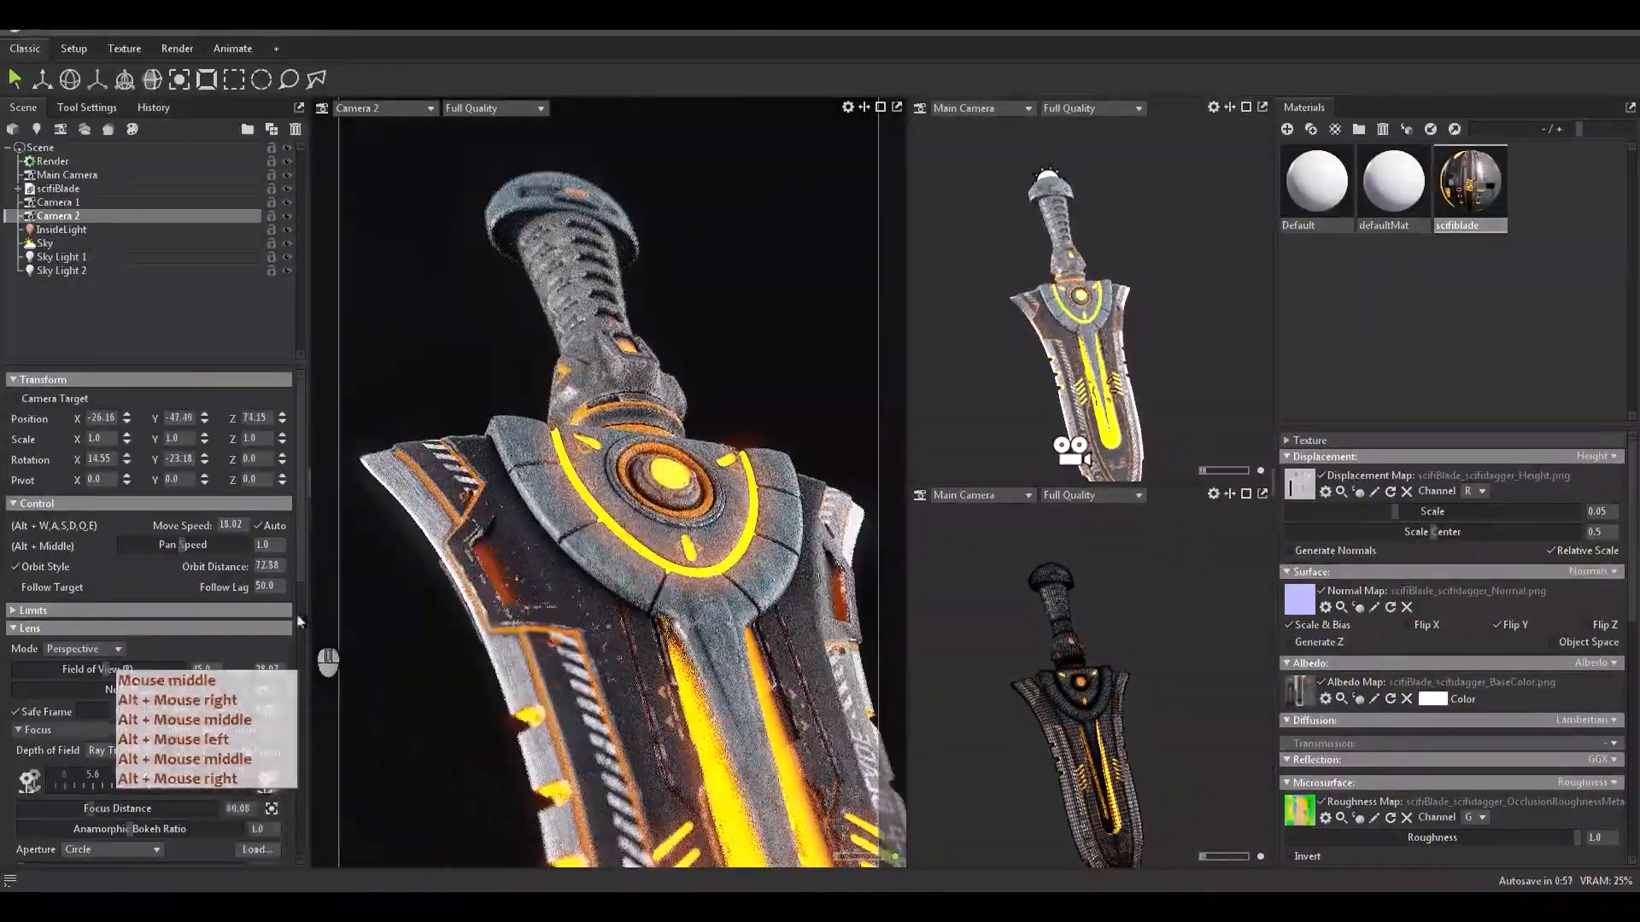
scroll(163, 743, "down", 2)
left_click(163, 745)
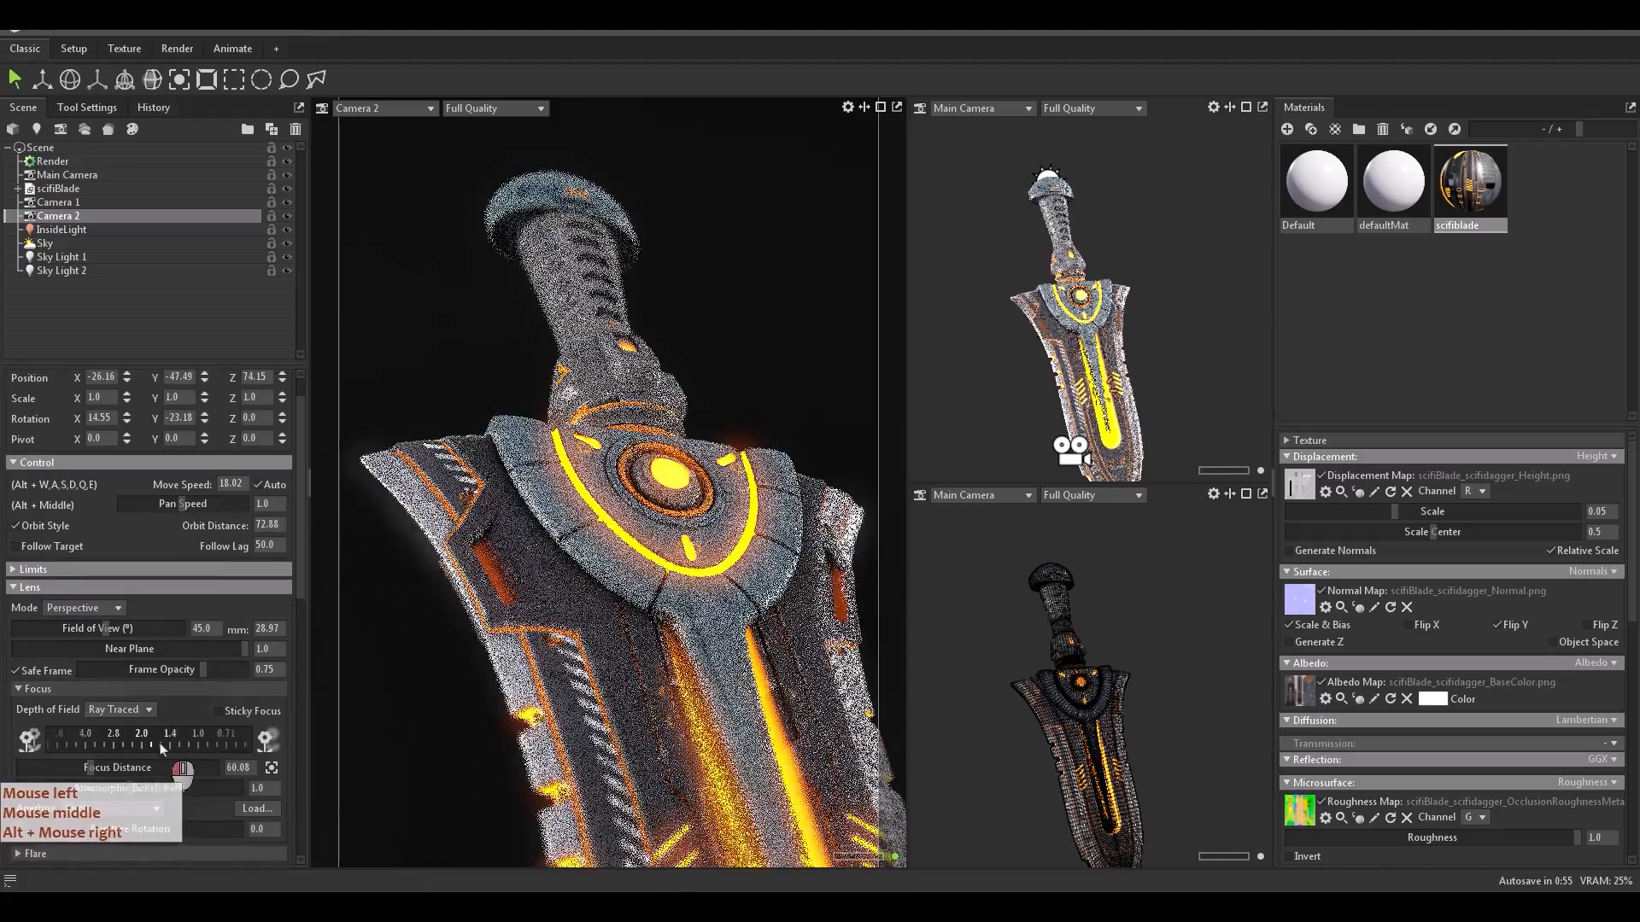
left_click_drag(164, 745, 143, 745)
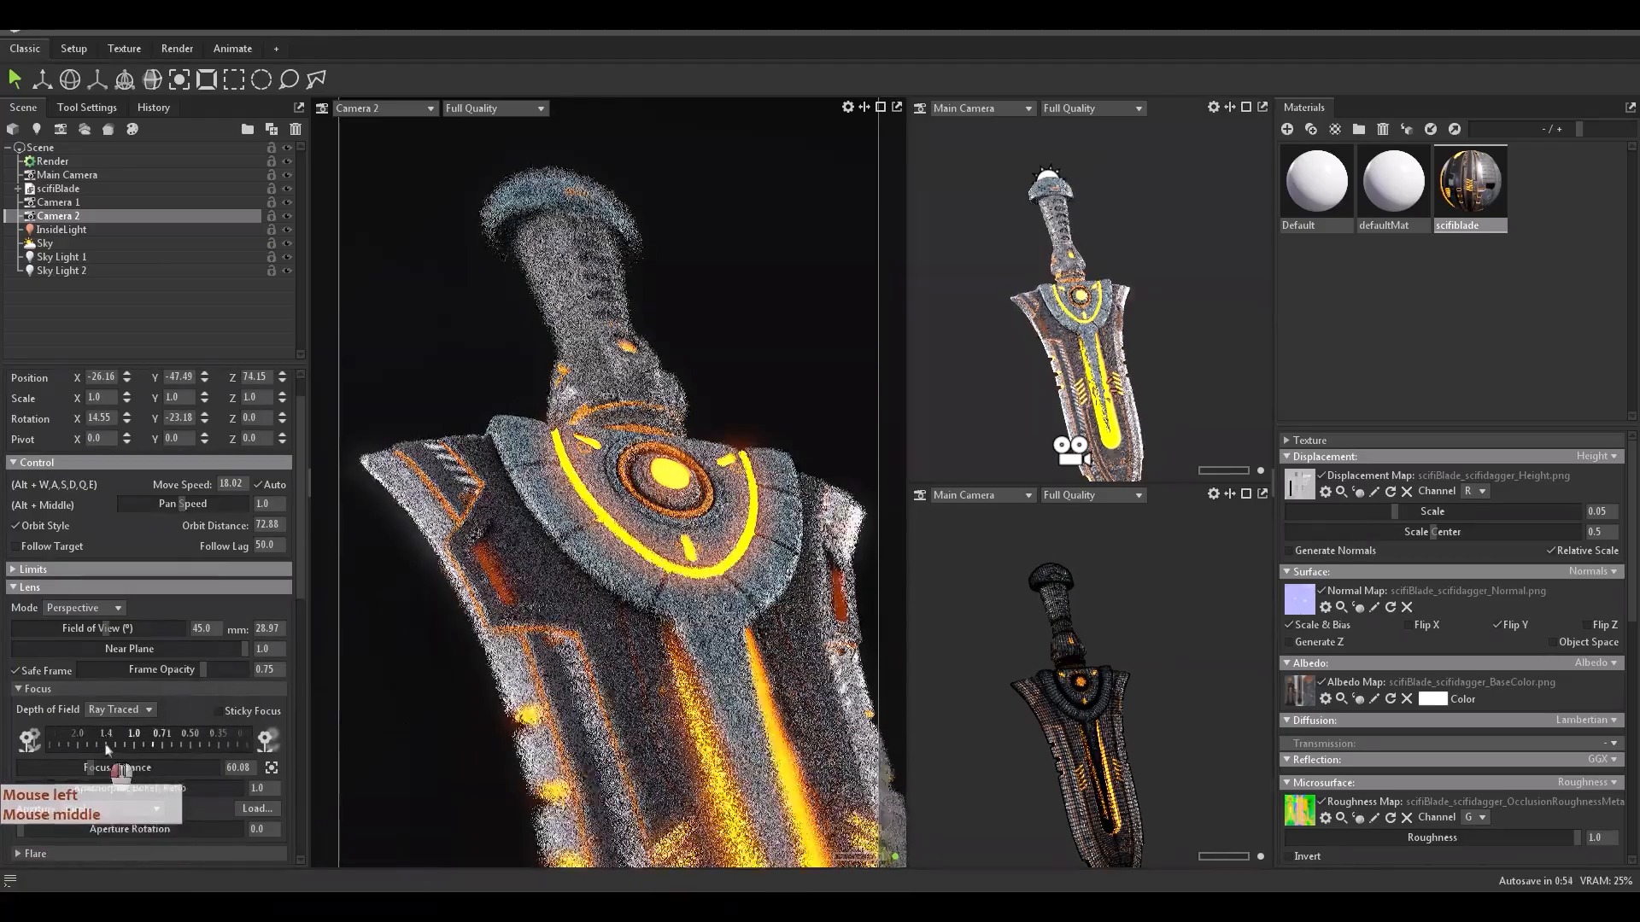
left_click(171, 320)
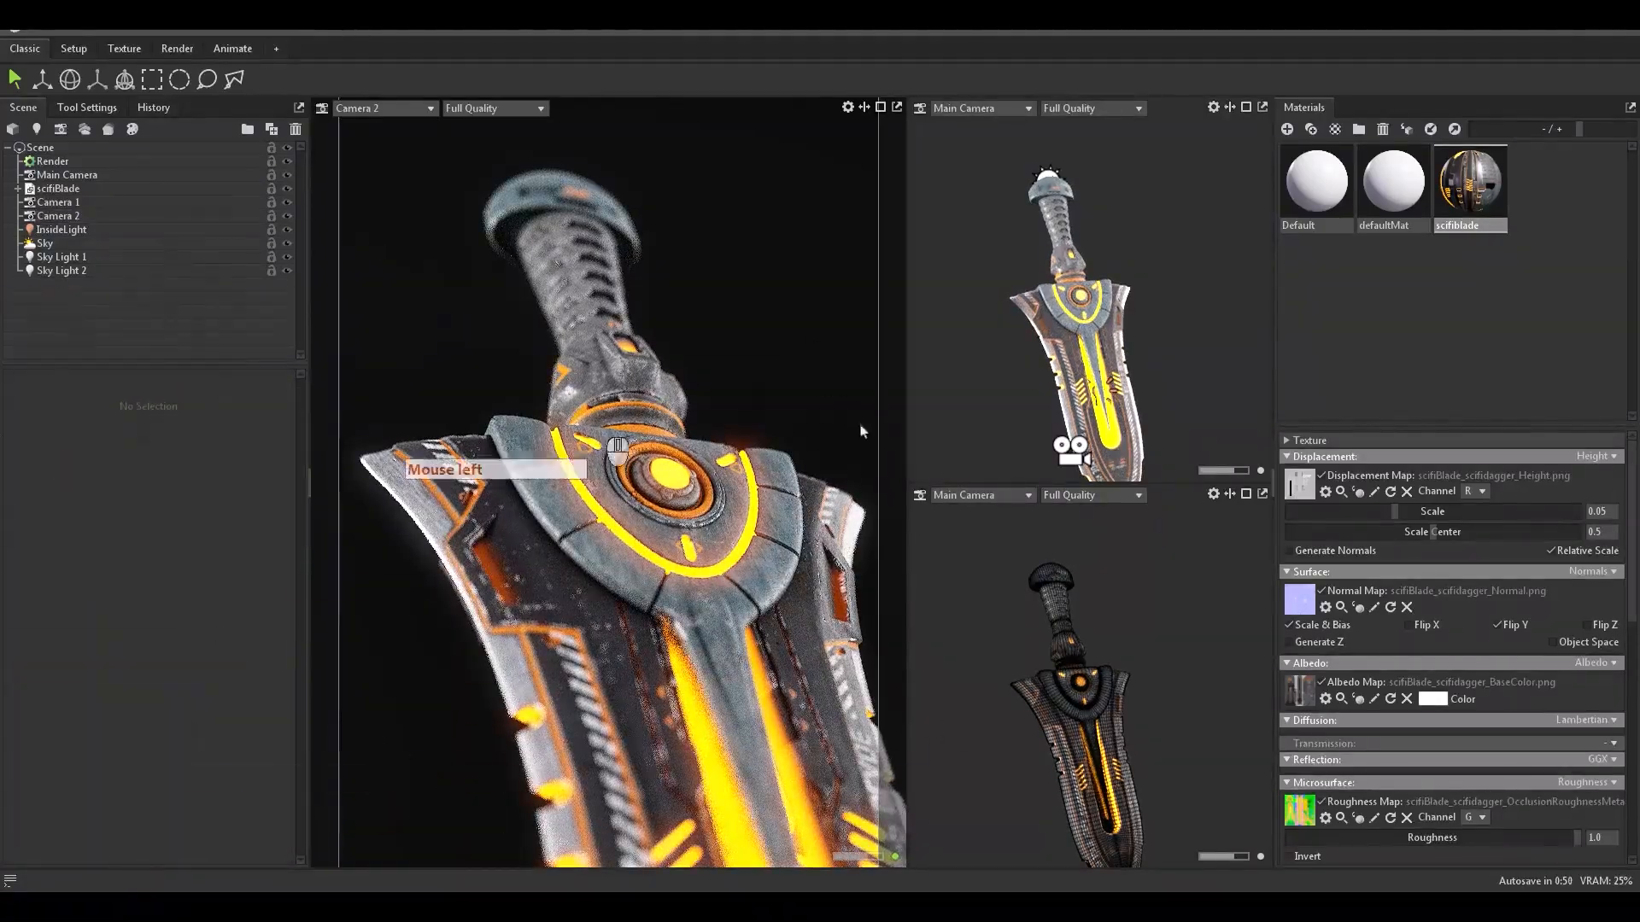
Step: Switch the large viewport back to Camera 1
left_click(375, 109)
mouse_move(376, 124)
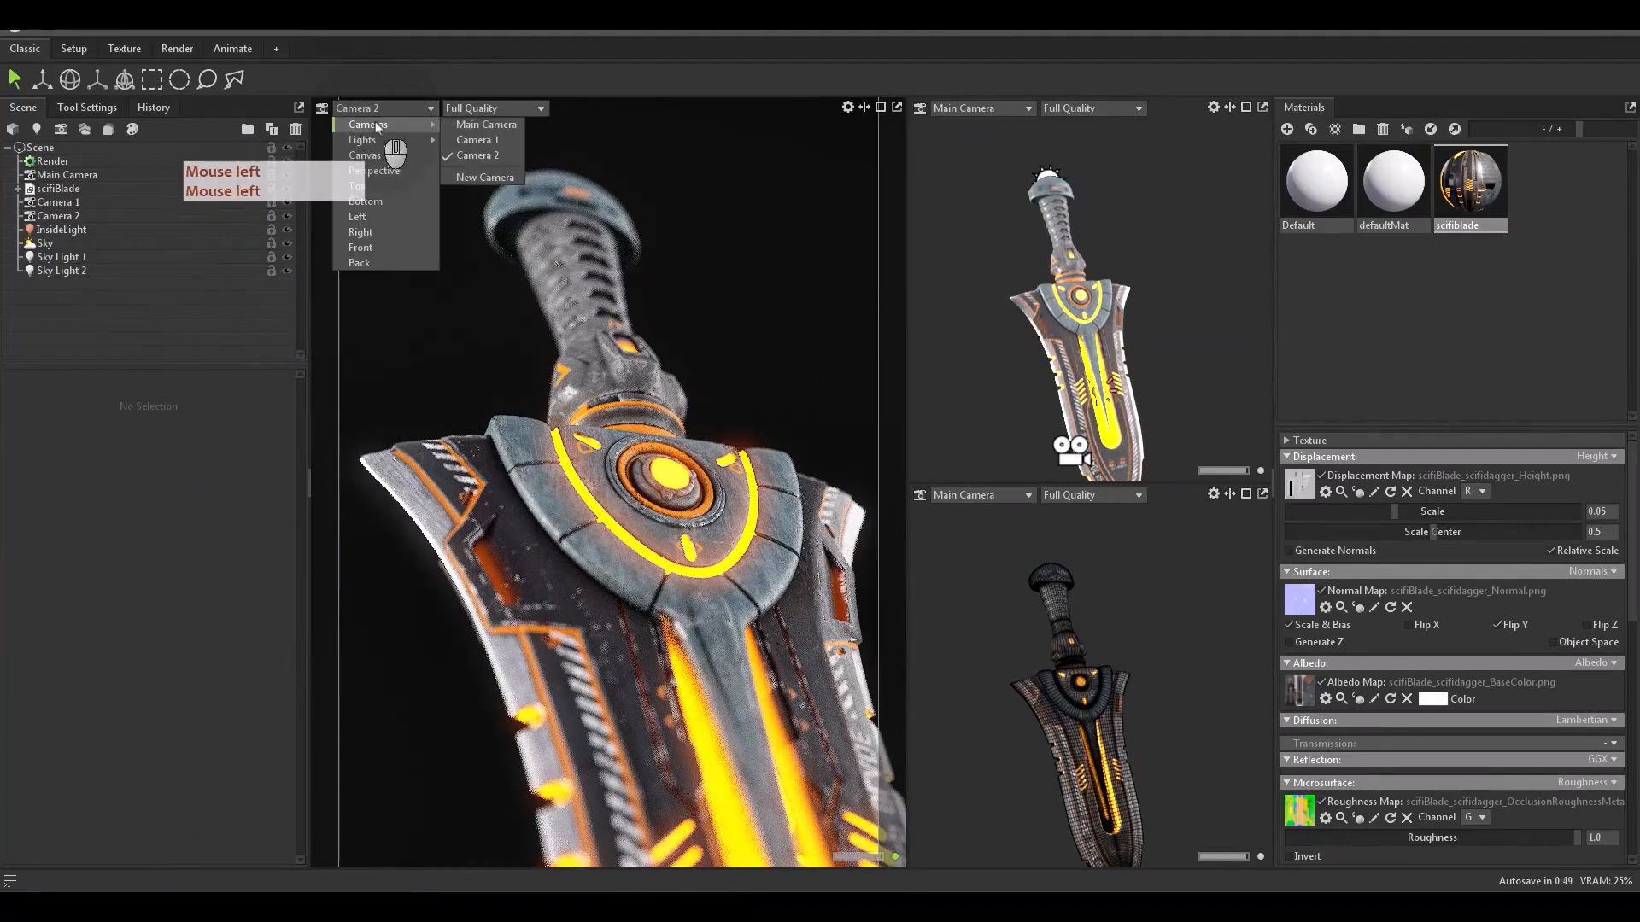
left_click(450, 142)
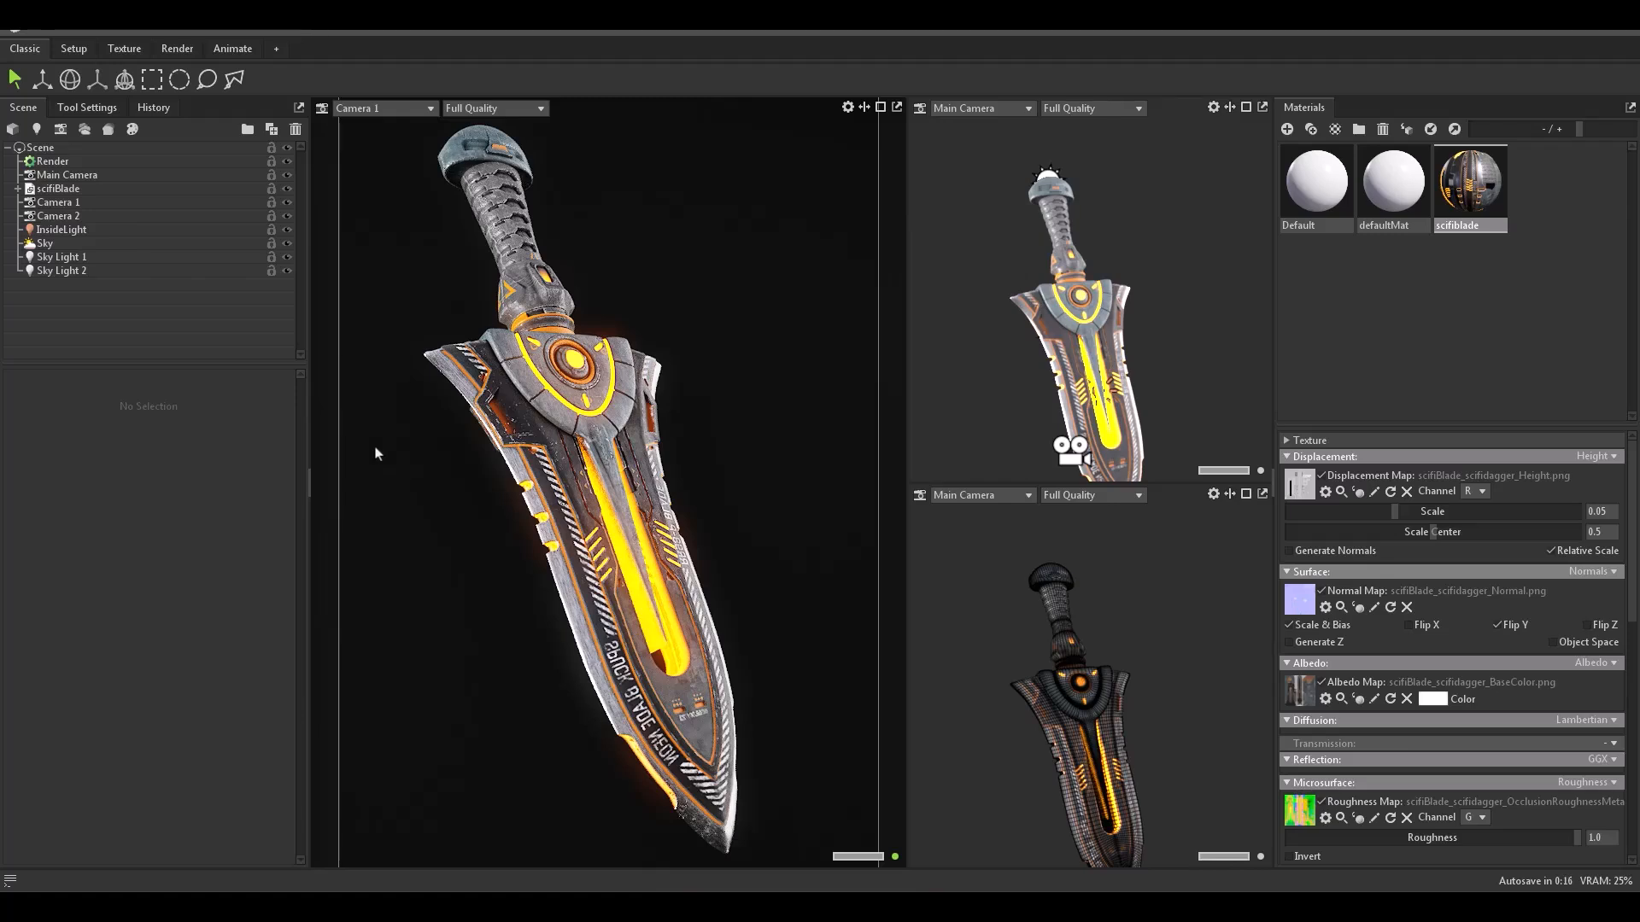
Step: Try out an FBX export setup with Apply Subdivisions, Apply Displacement and Triangulate enabled, and cancel the export
left_click(39, 30)
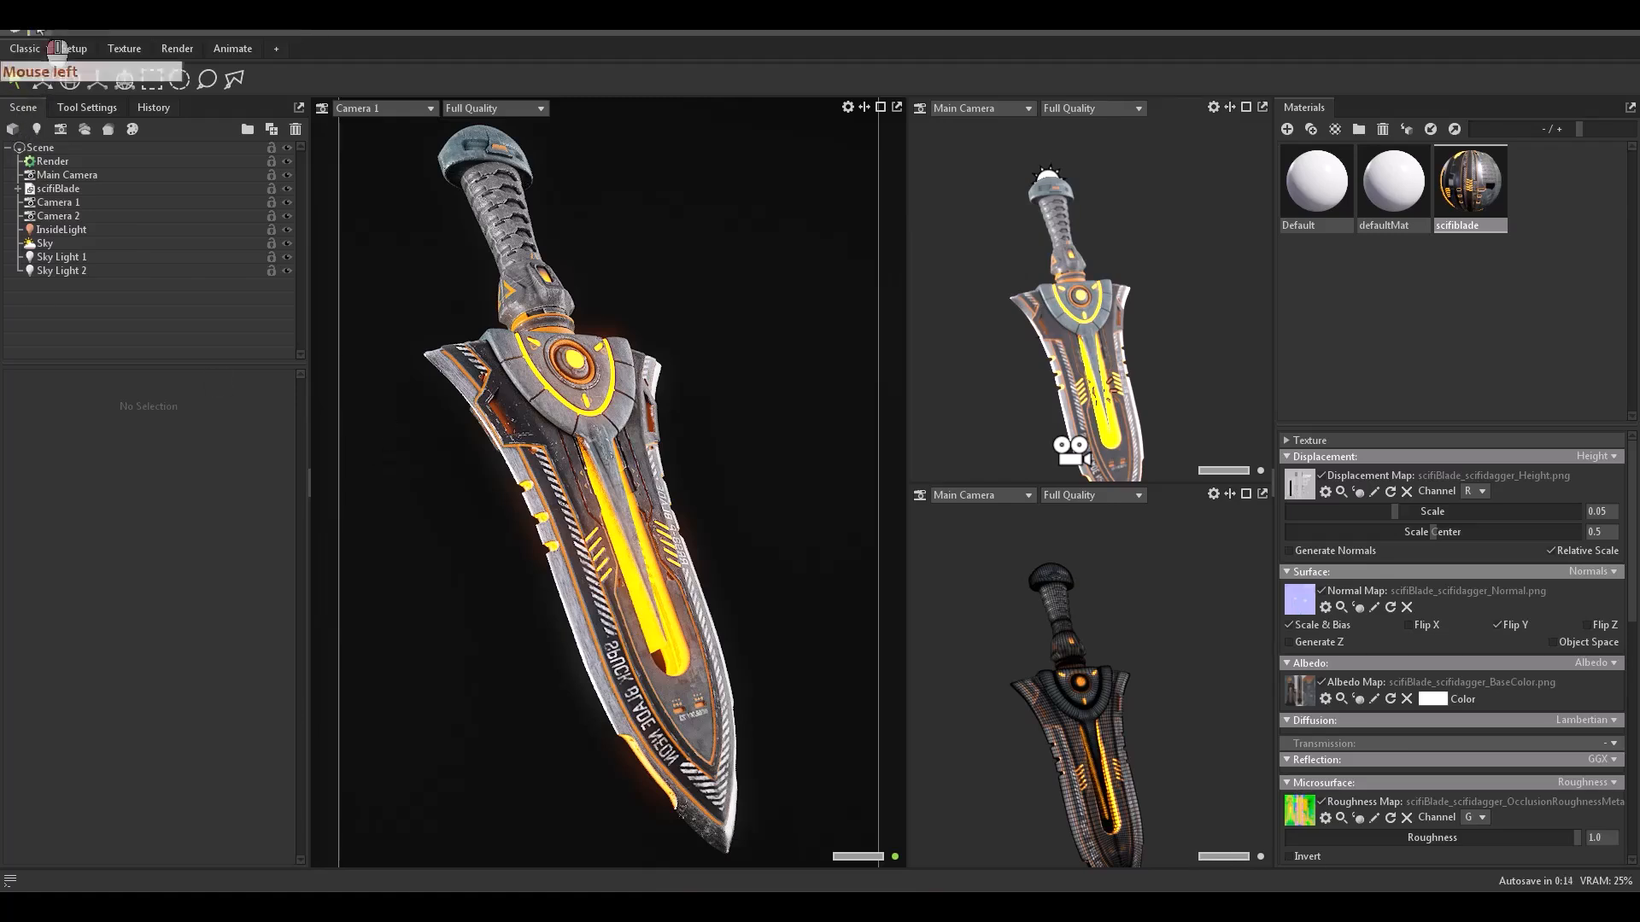
left_click(77, 185)
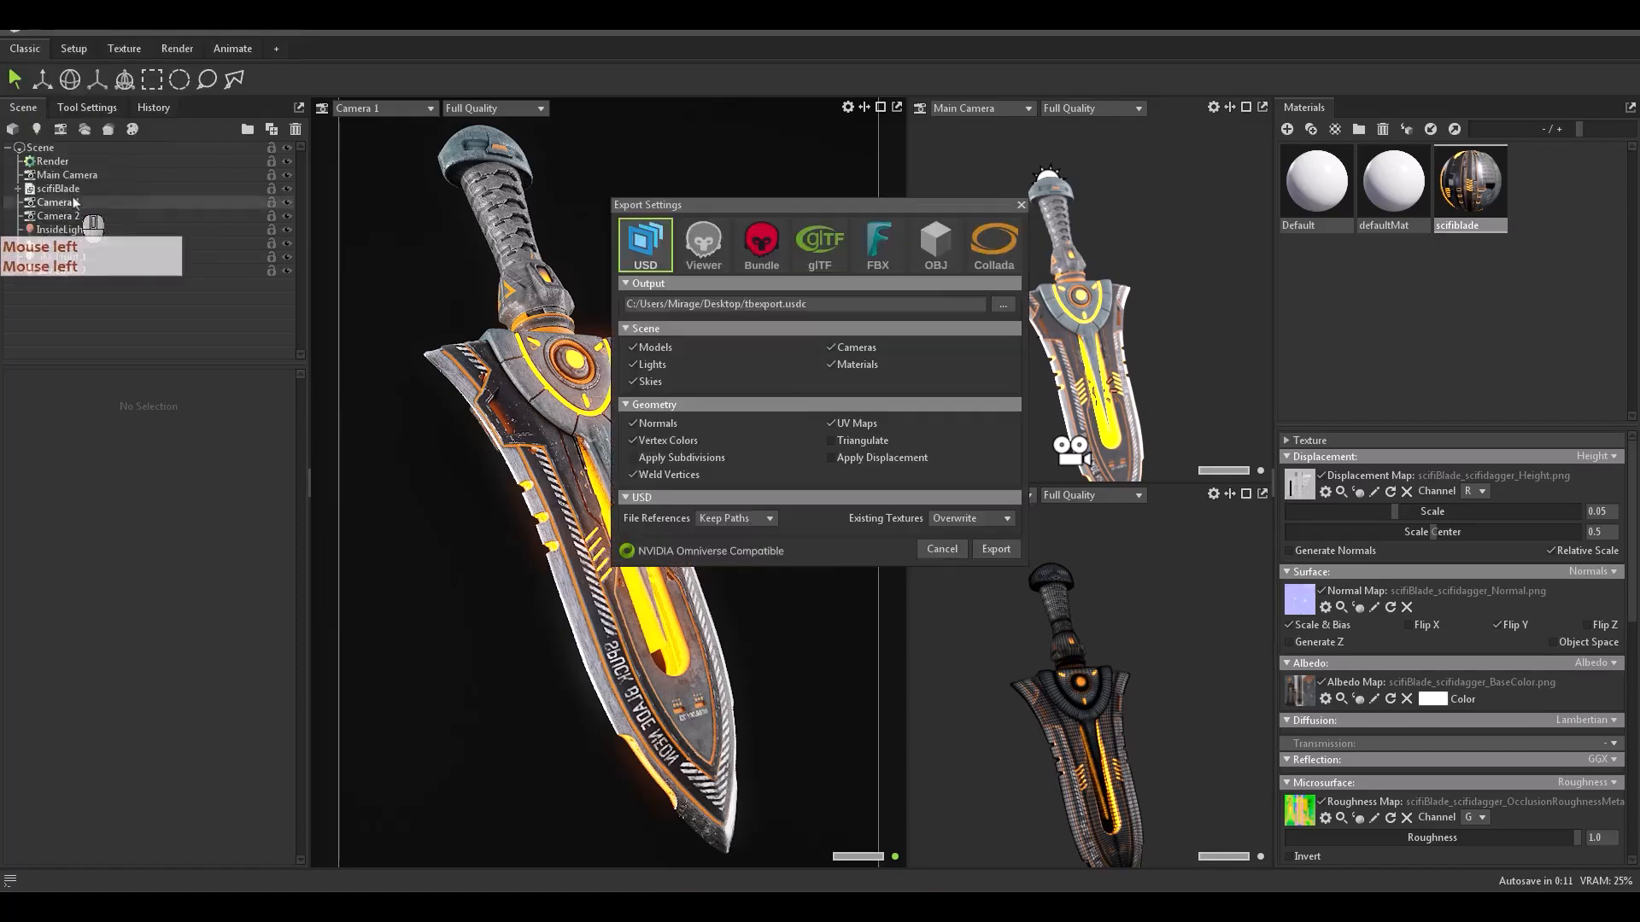
left_click(934, 251)
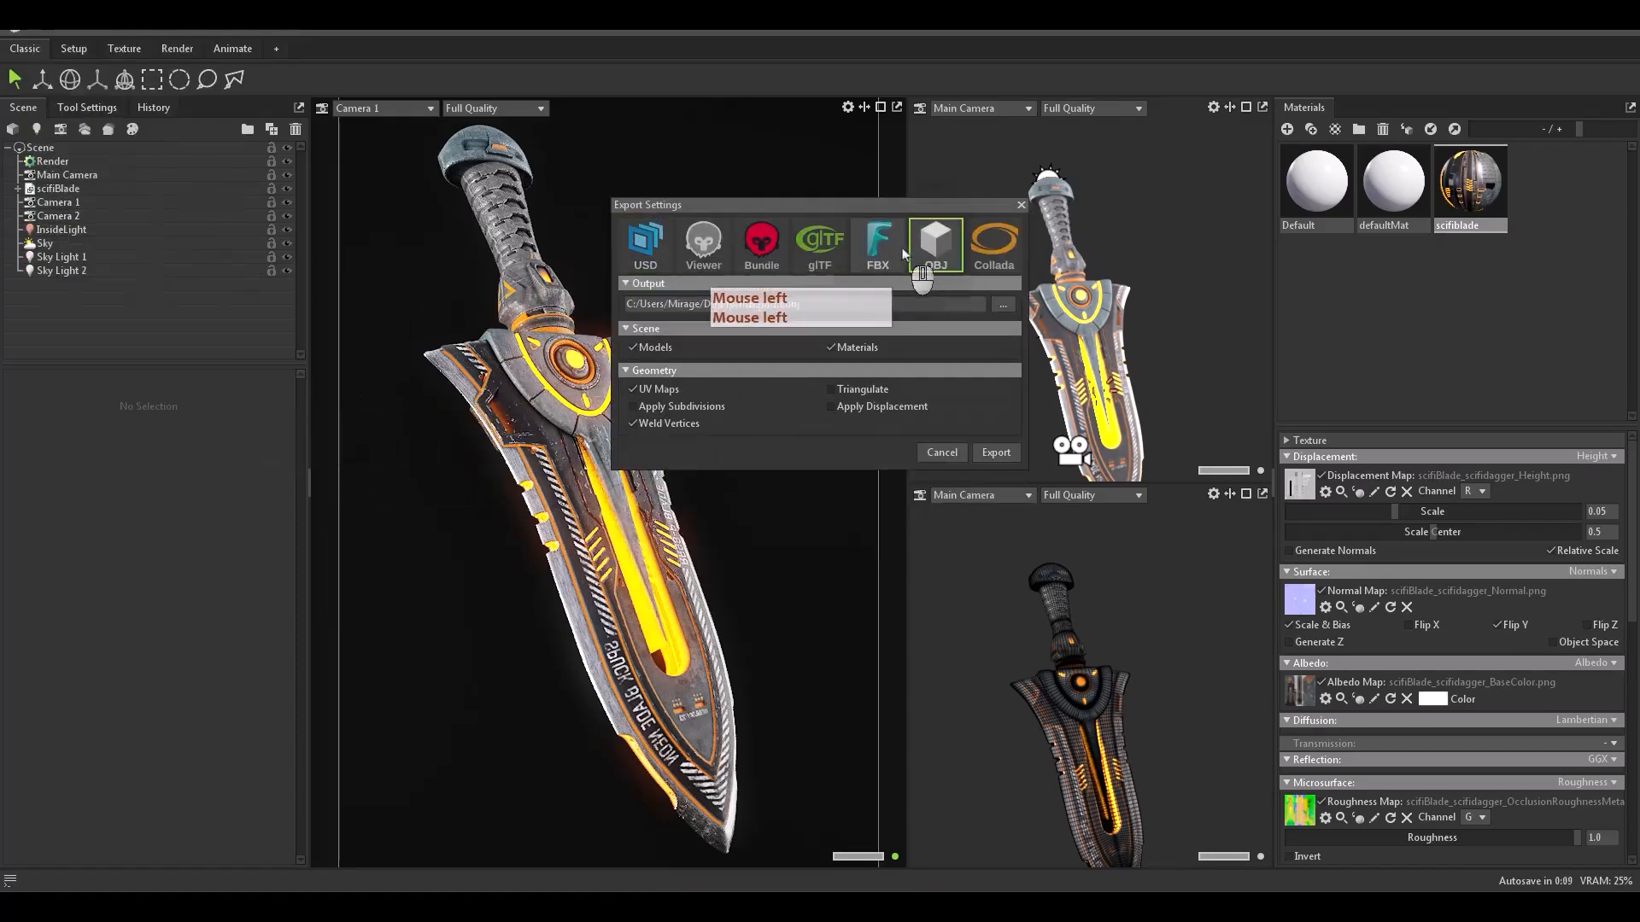
left_click(894, 249)
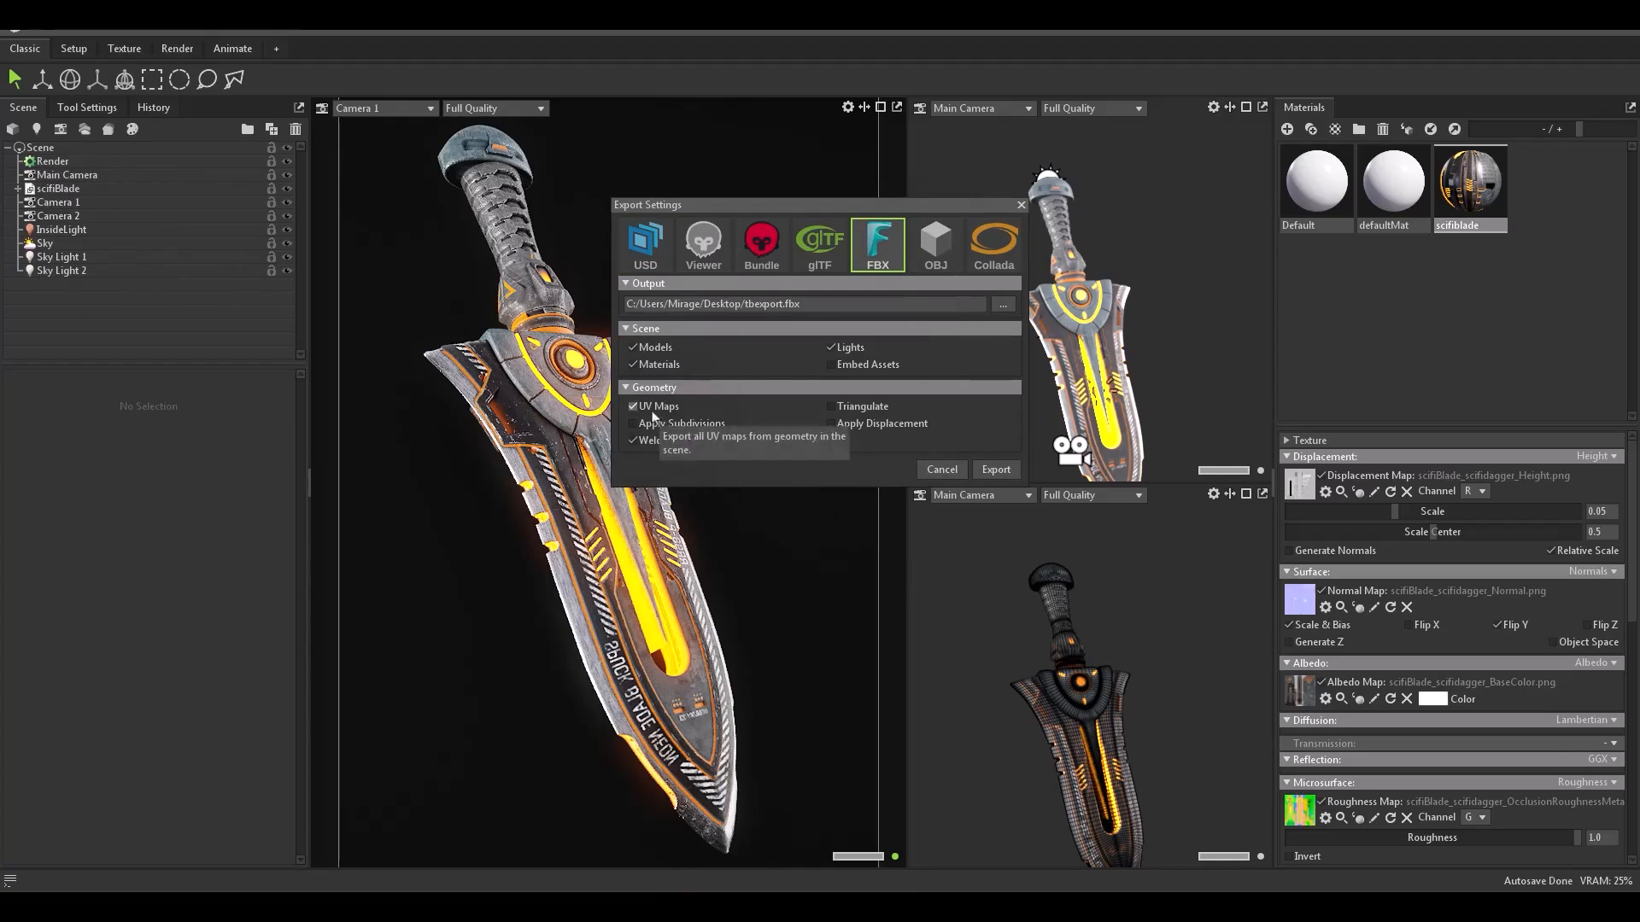
left_click(659, 423)
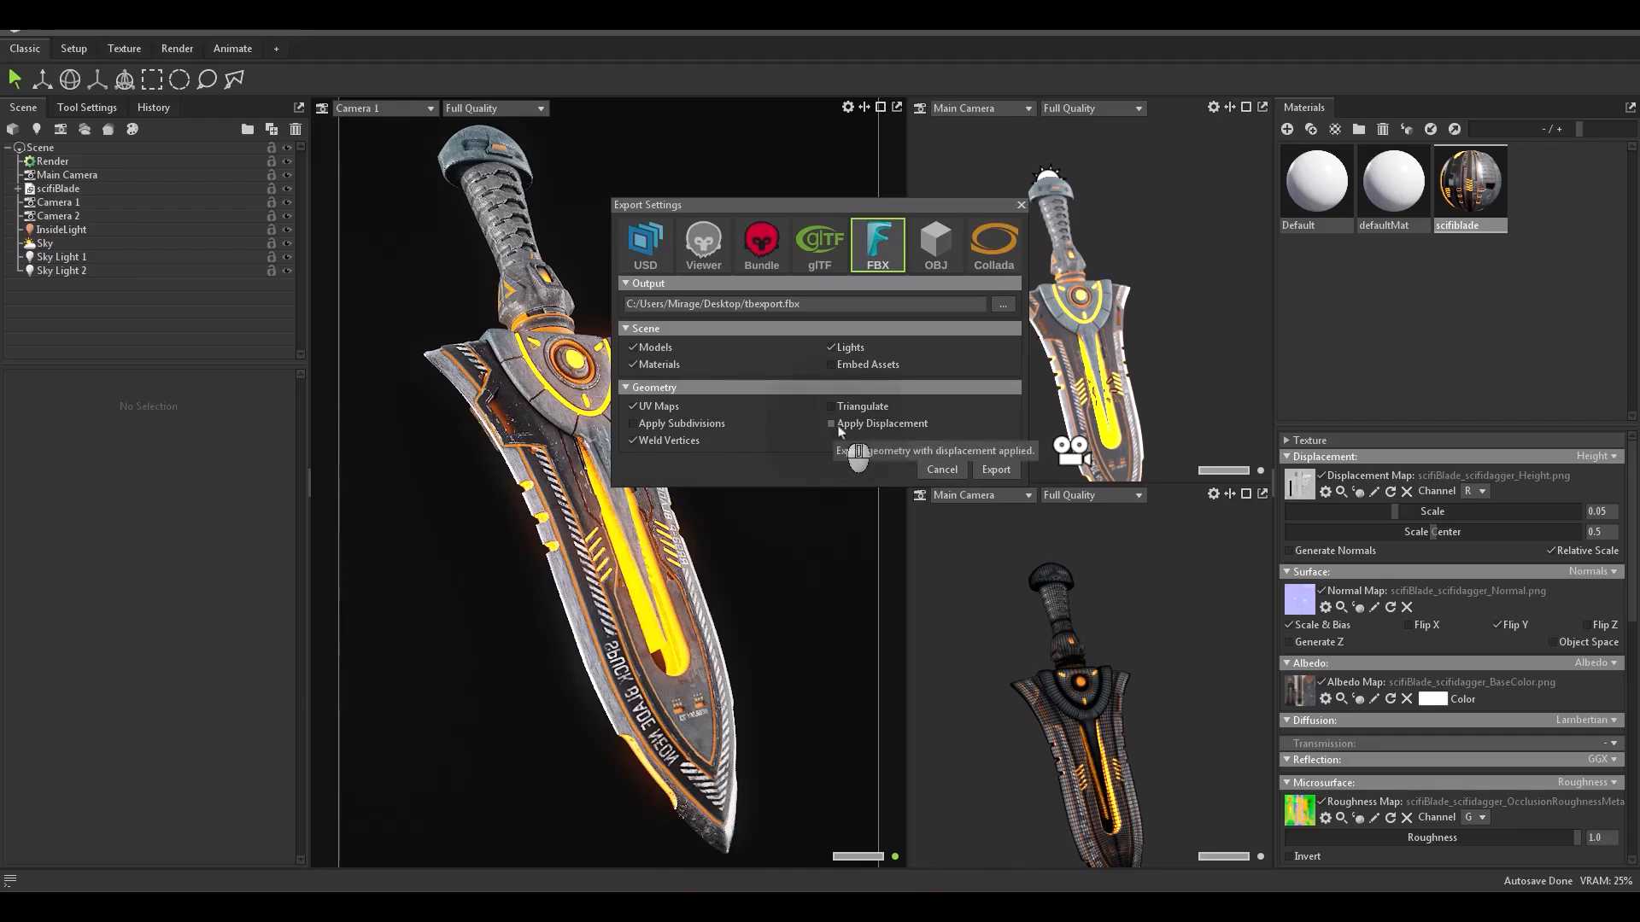
left_click(876, 431)
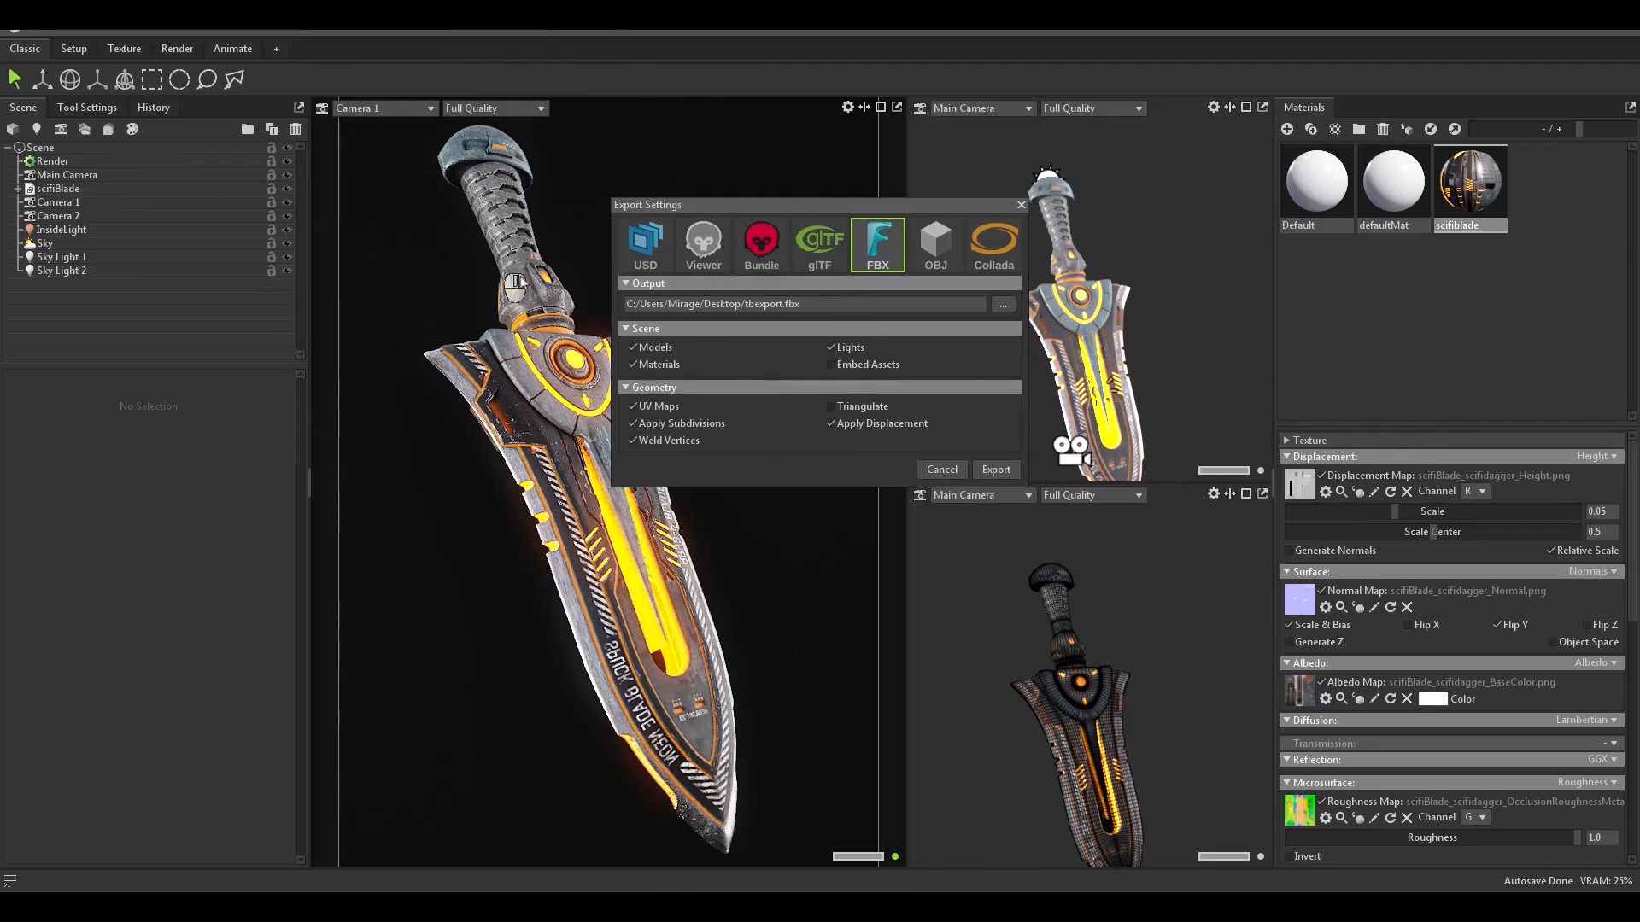
left_click(853, 416)
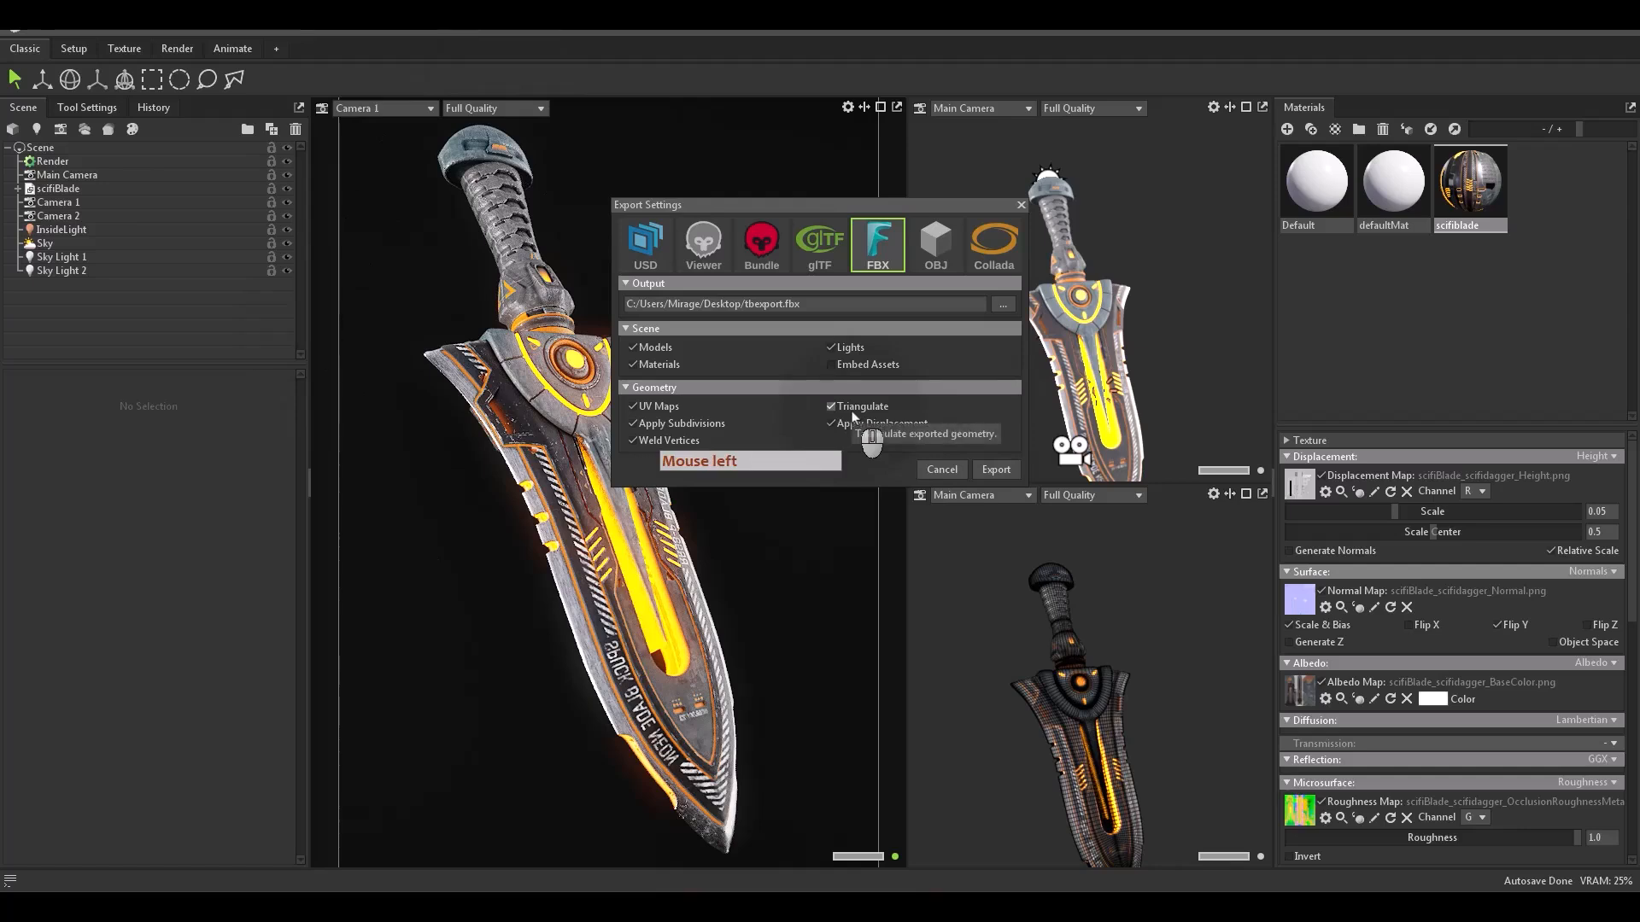
left_click(950, 472)
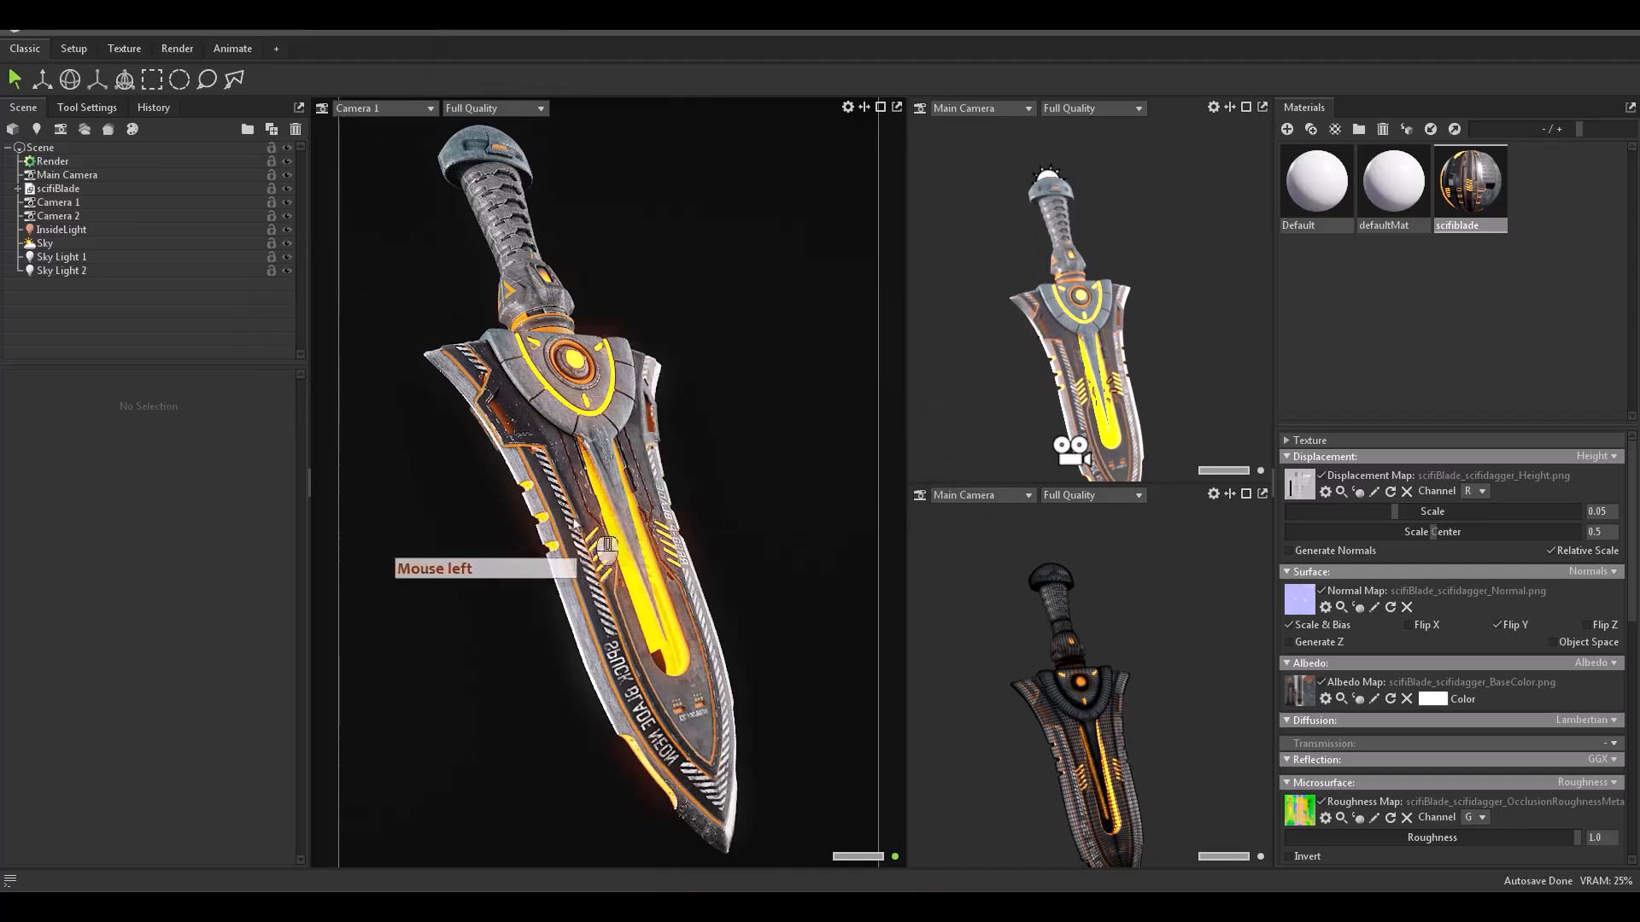